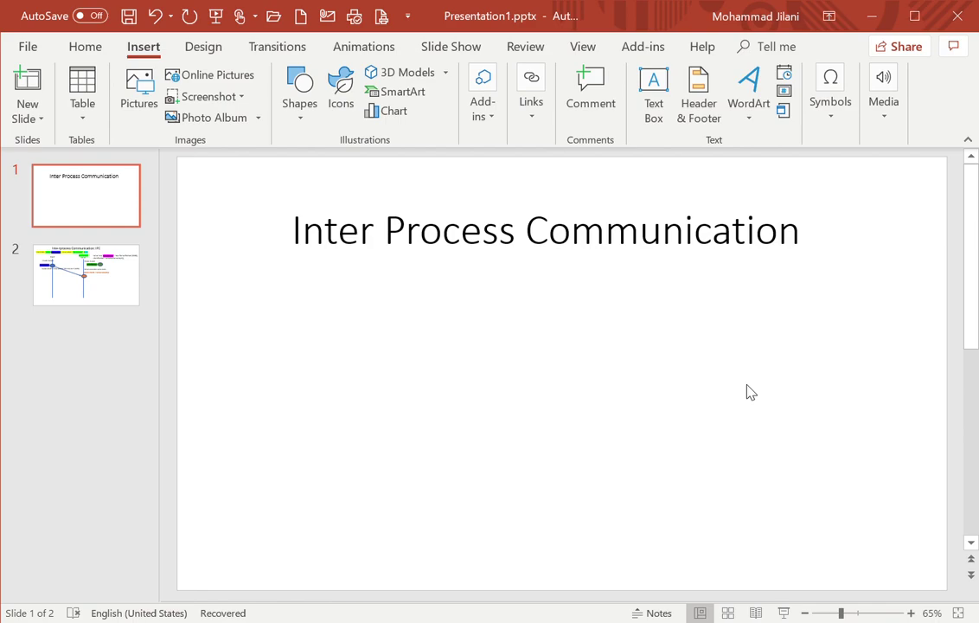
- Insert a new blank slide right after the title slide, pushing the diagram slide to 3
click(106, 236)
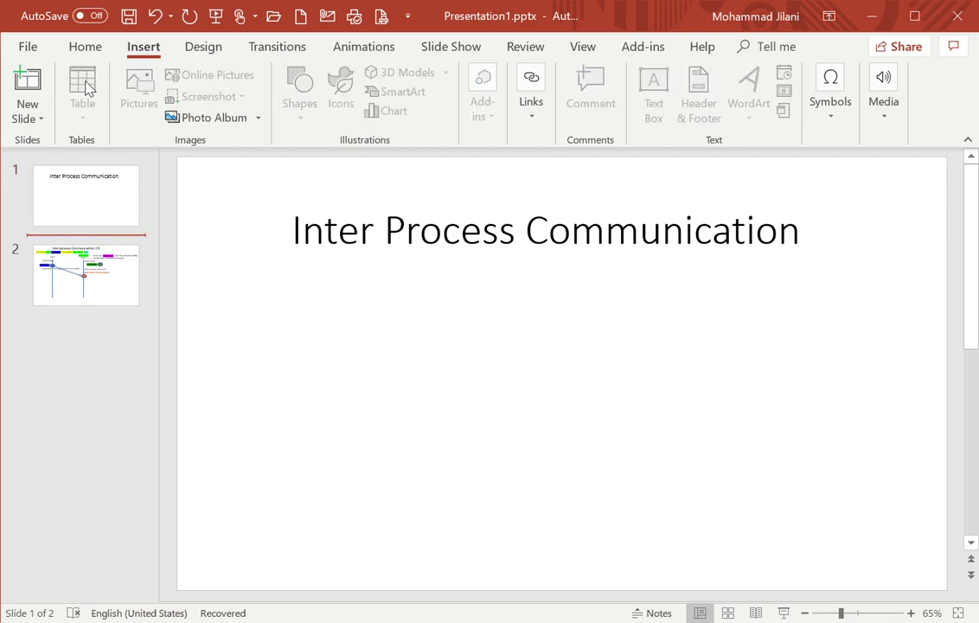
click(41, 123)
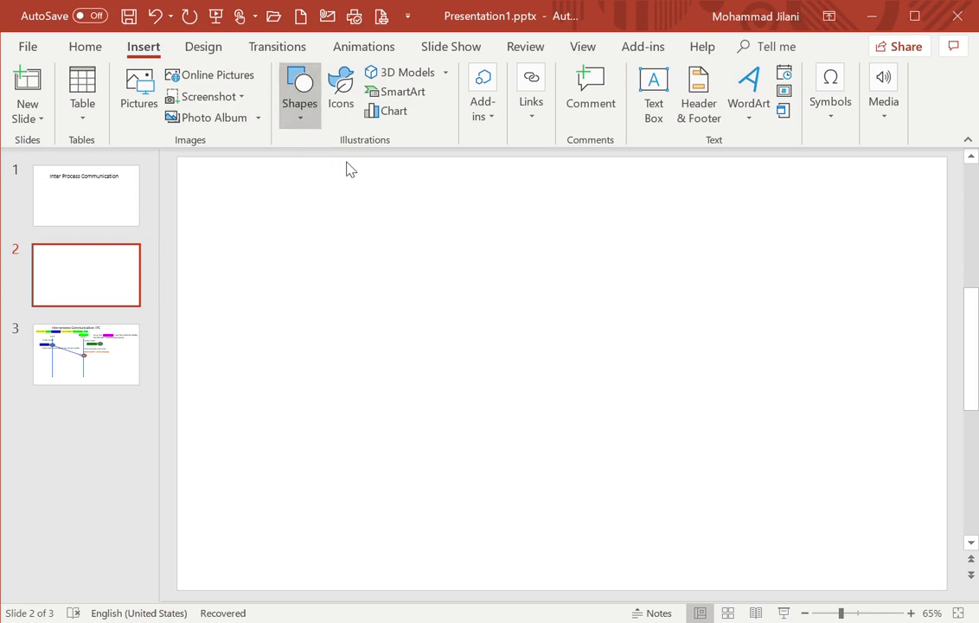
- Draw a rectangle labelled 'Client' and a copy to its right relabelled 'Server'
mouse_move(274, 308)
mouse_down()
mouse_move(382, 264)
mouse_move(386, 241)
mouse_up()
text(Clie)
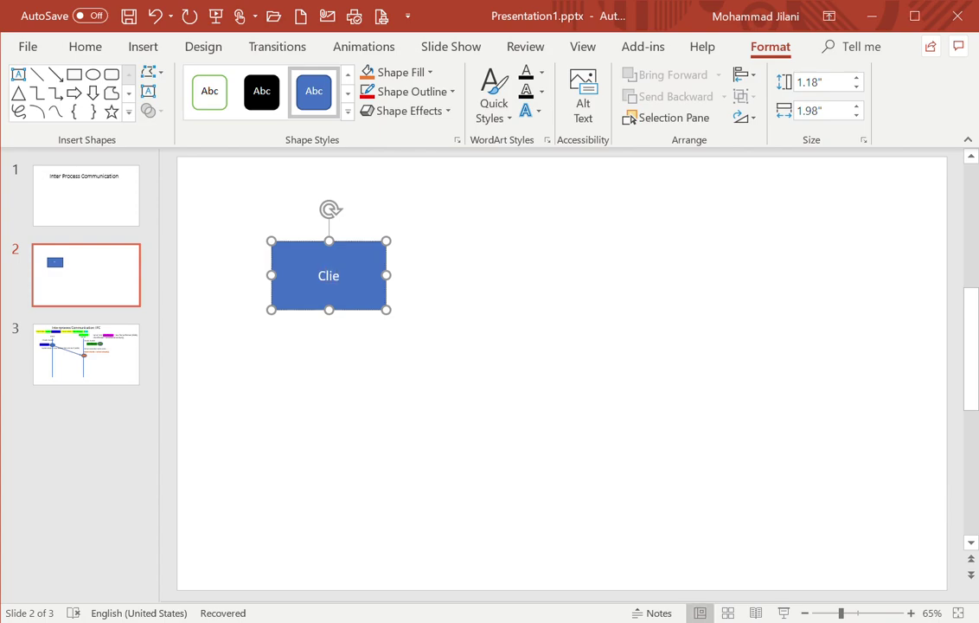
text(nt)
key(ctrl+c)
key(ctrl+v)
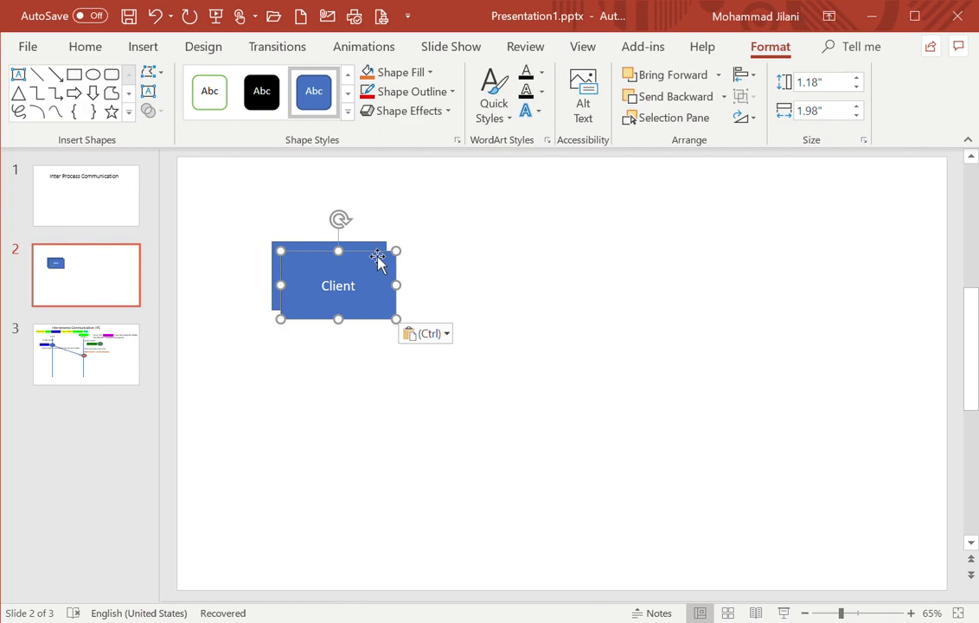
mouse_move(377, 257)
mouse_down()
mouse_move(602, 236)
mouse_move(704, 254)
mouse_up()
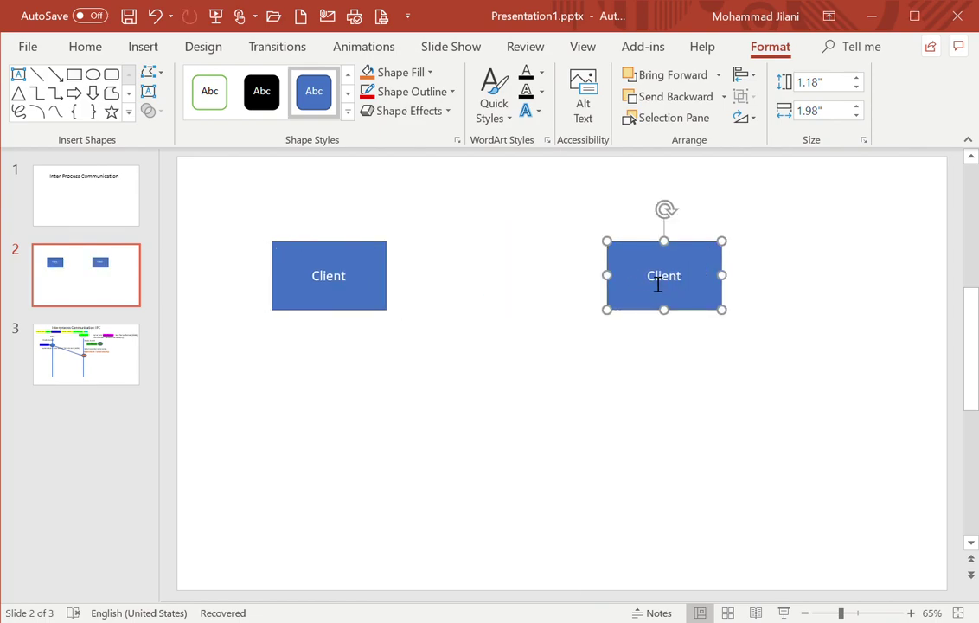
double_click(658, 281)
text(Se)
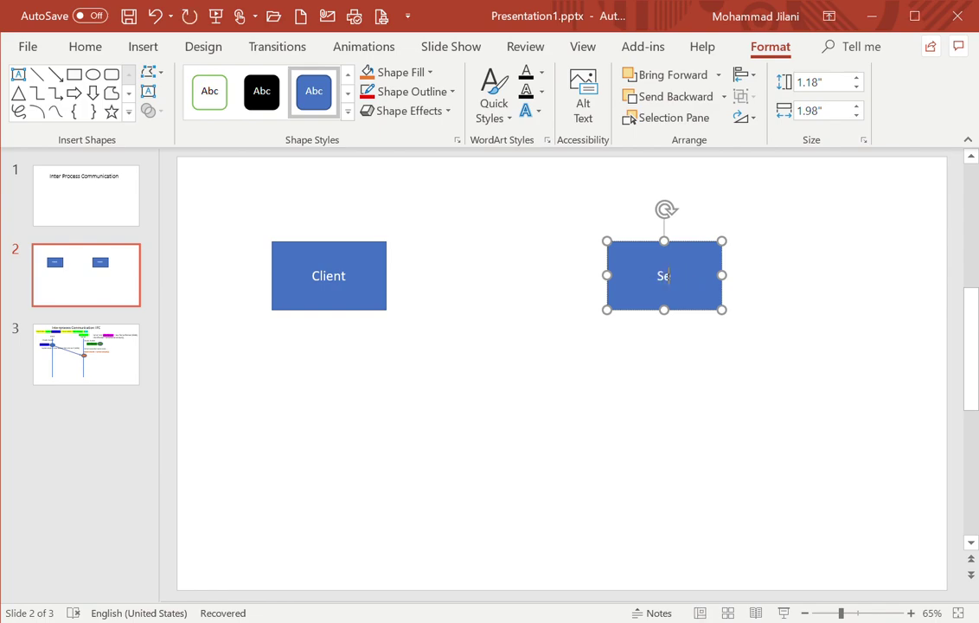
text(rver)
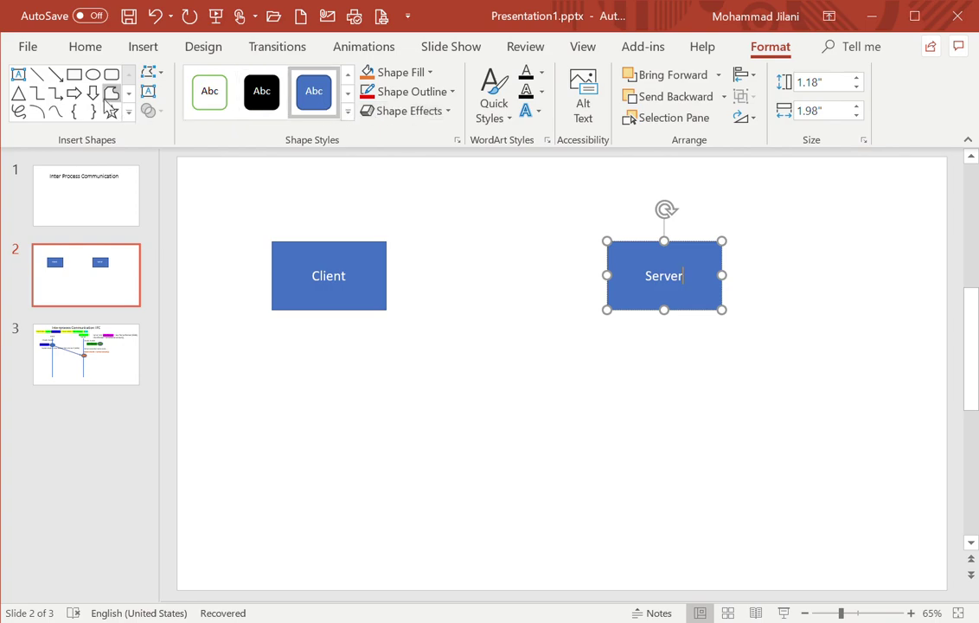
- Add a text box above Server reading 'IP Address: 90.120.34.2' and 'Port #: 9999'
click(18, 73)
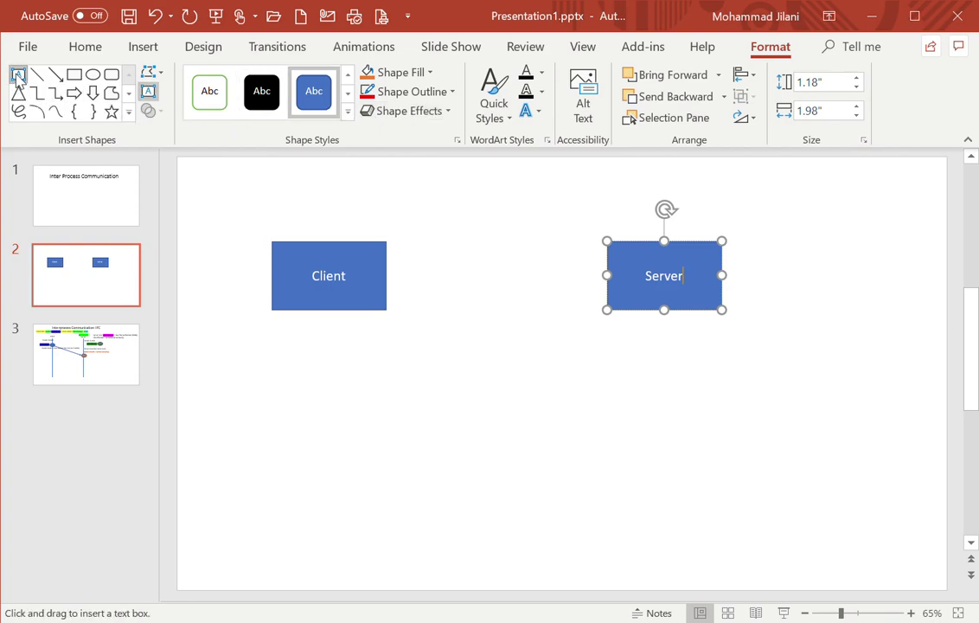
click(634, 221)
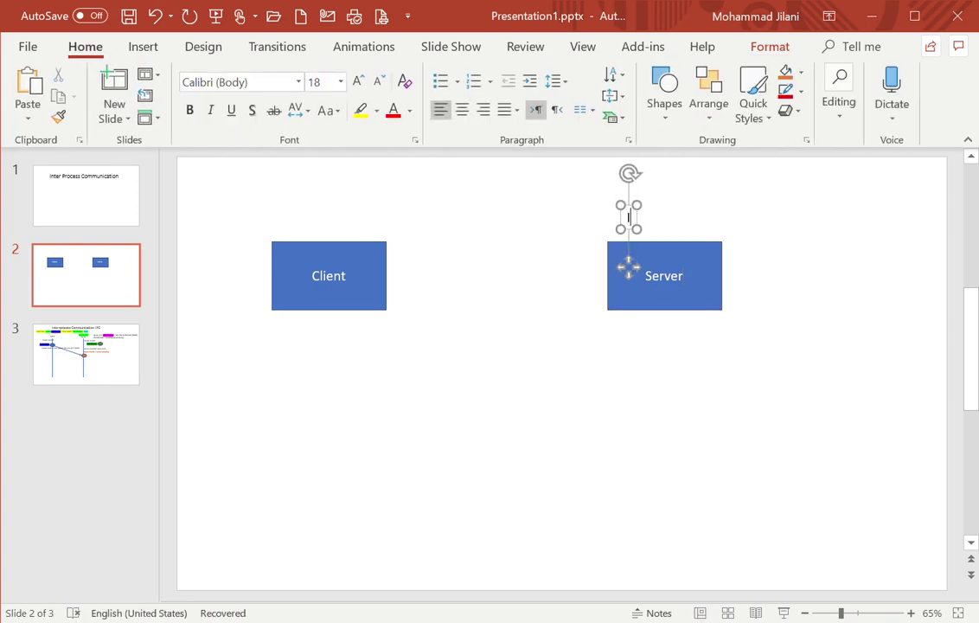
text(IP Addr)
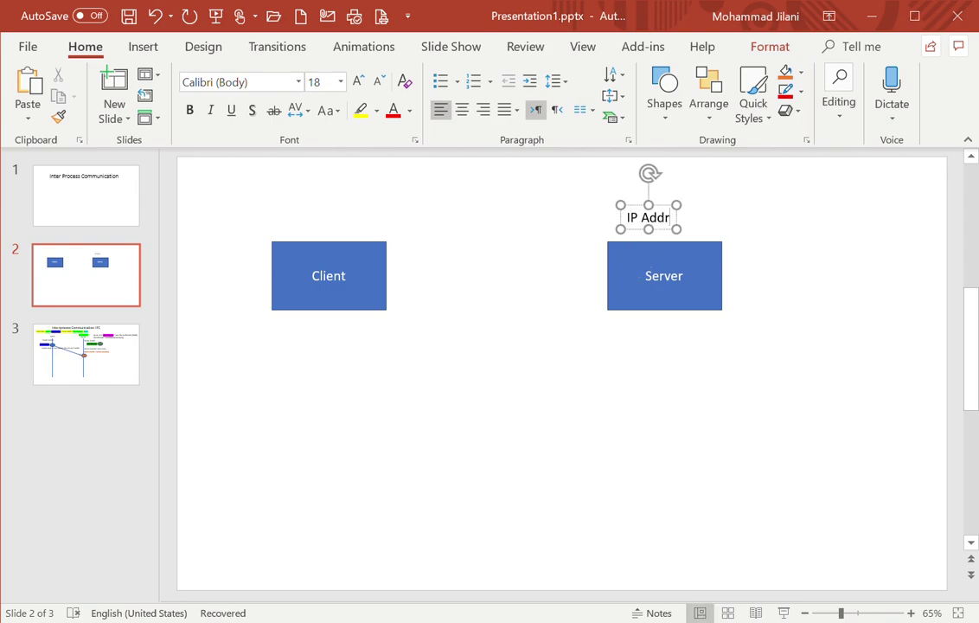
text(es)
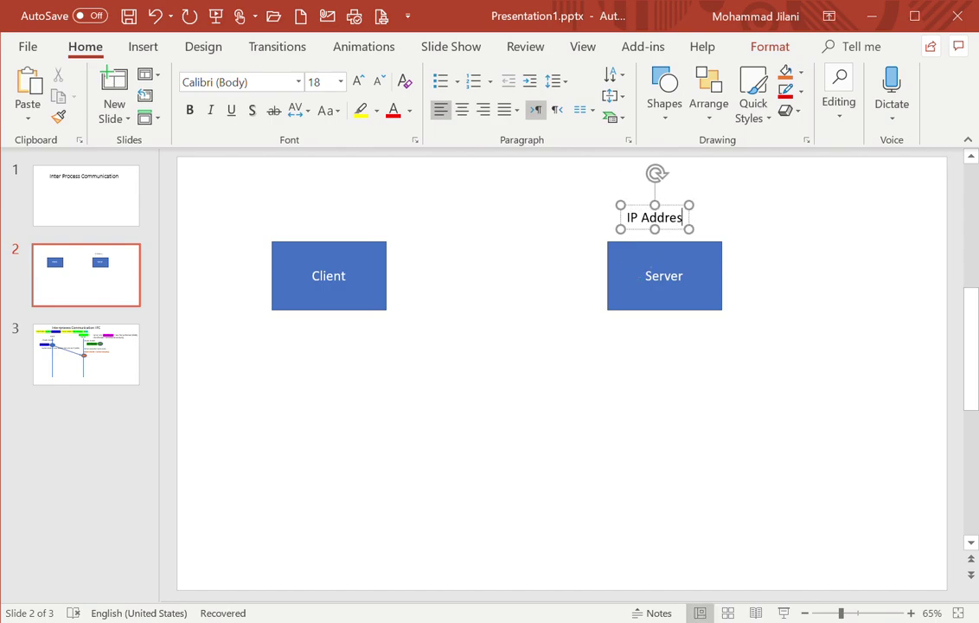
text(s: 9)
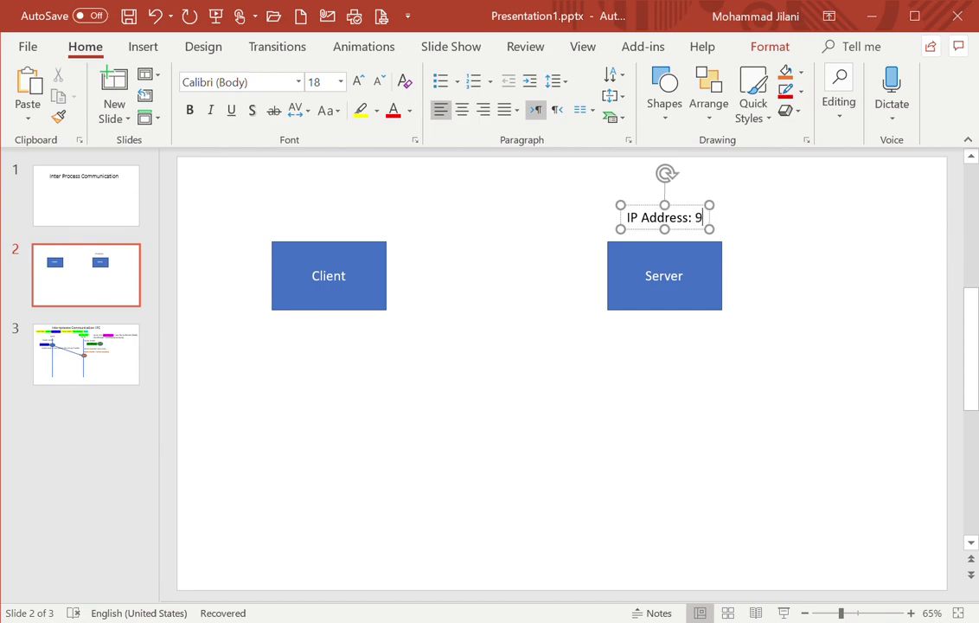
text(0.120)
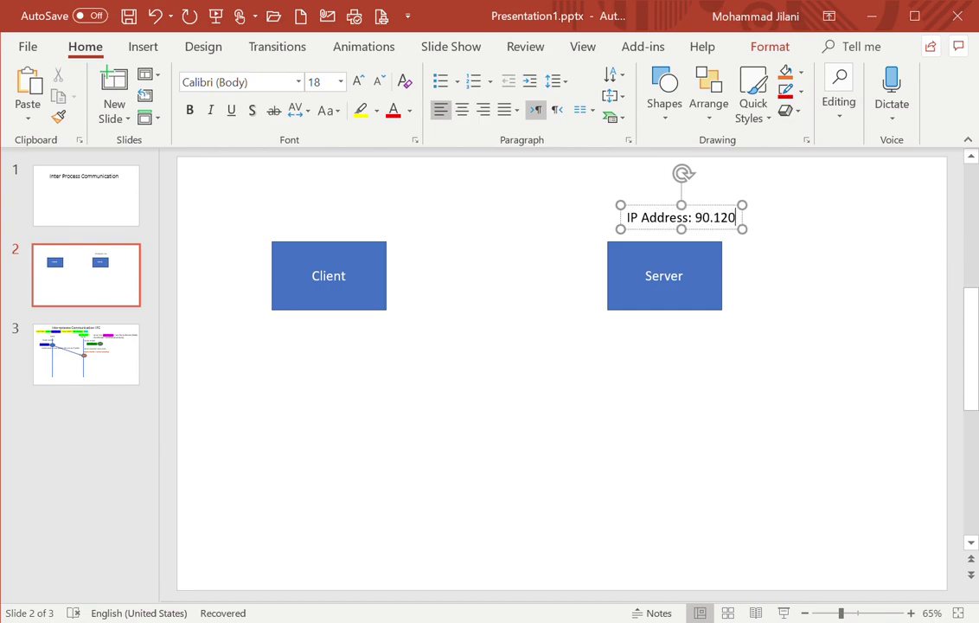
text(.34.)
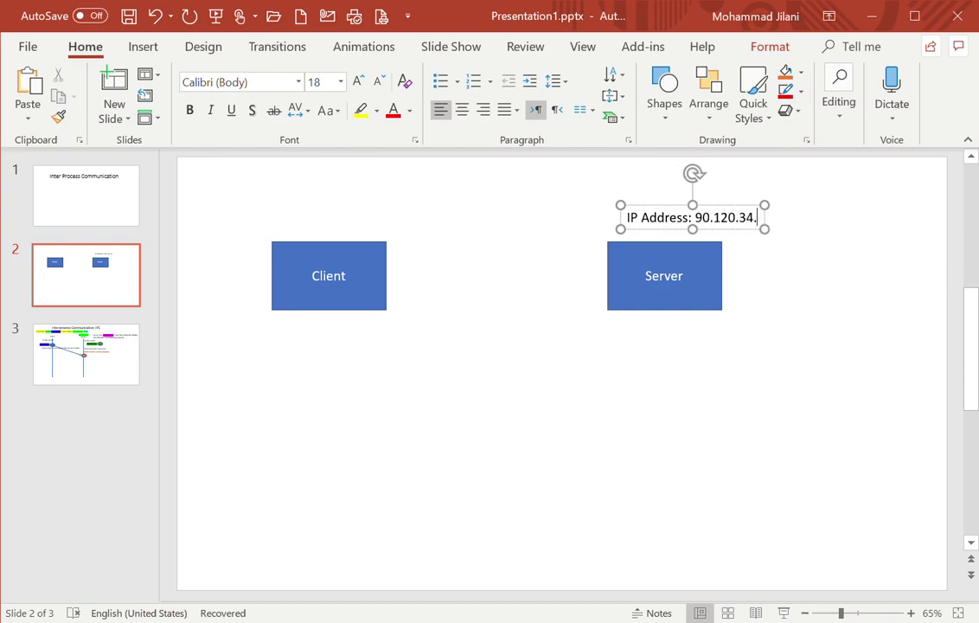
text(2)
key(Return)
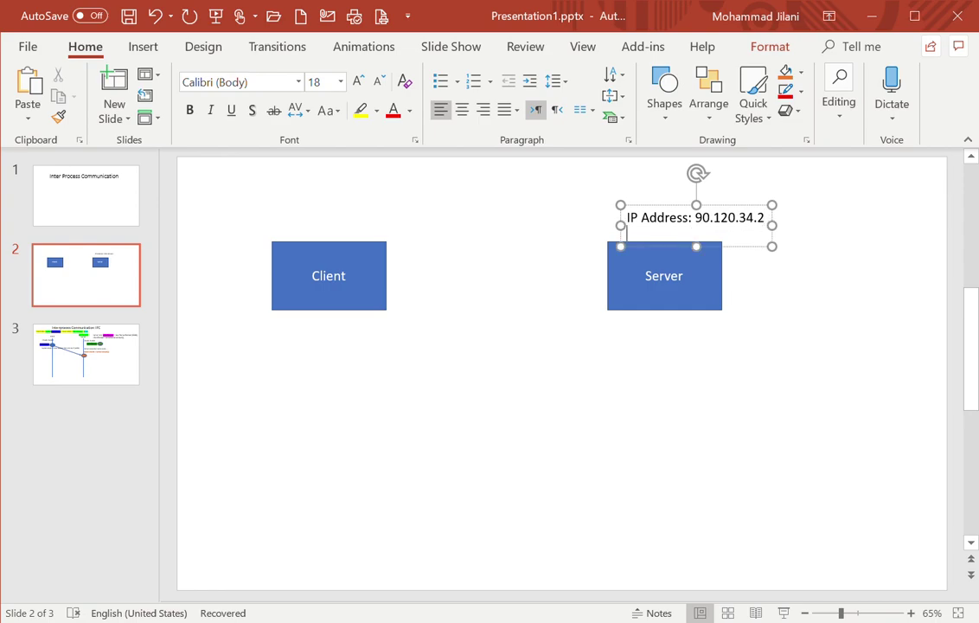
text(Port )
text(#: )
text(9999)
drag(737, 212, 719, 201)
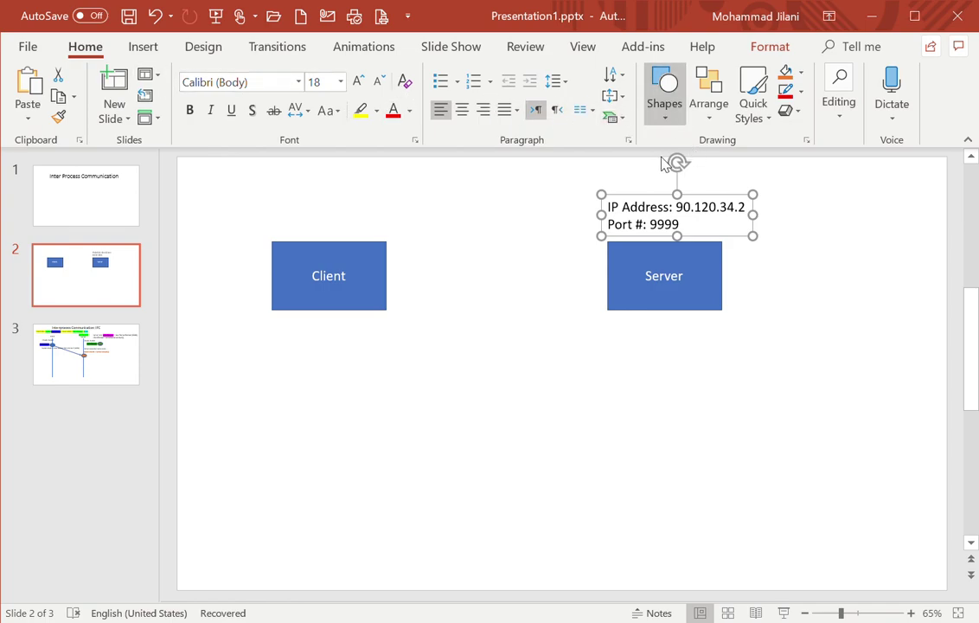
- Add a two-line note 'Port numbers 0-1023 are reserved' right of Server, level with the address
drag(784, 201, 796, 226)
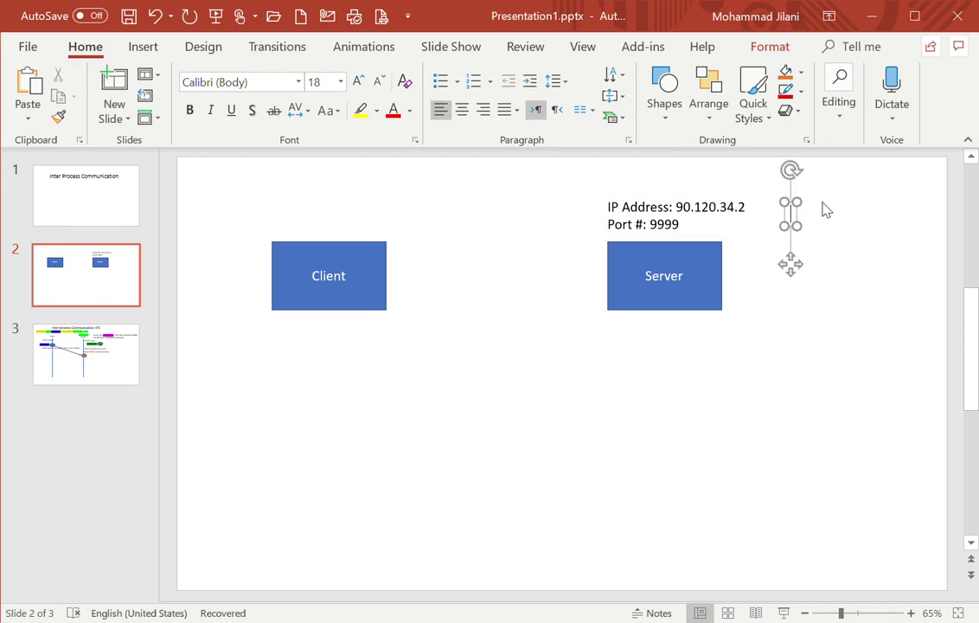
text(Port)
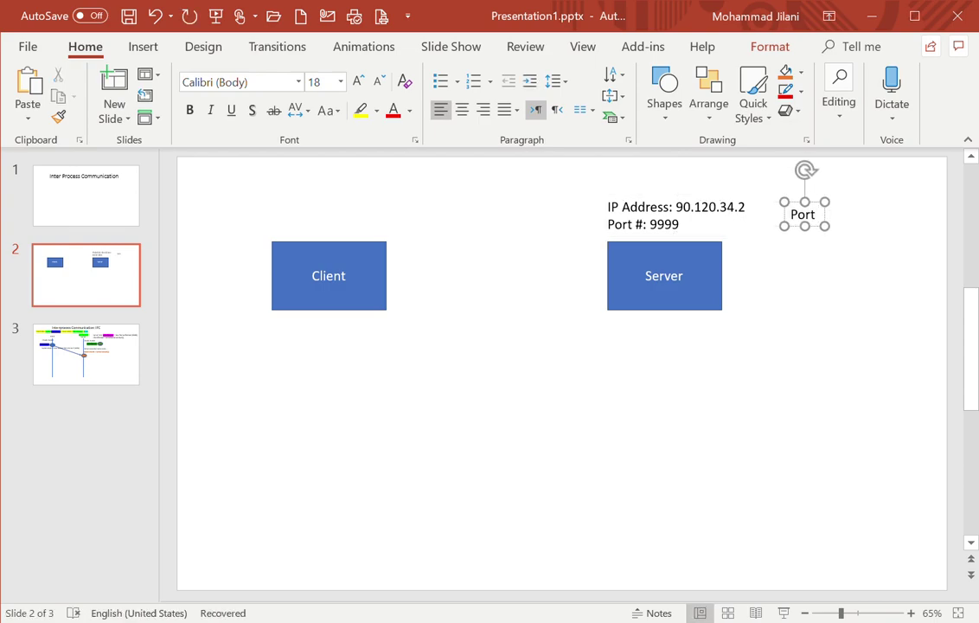
text( numbers)
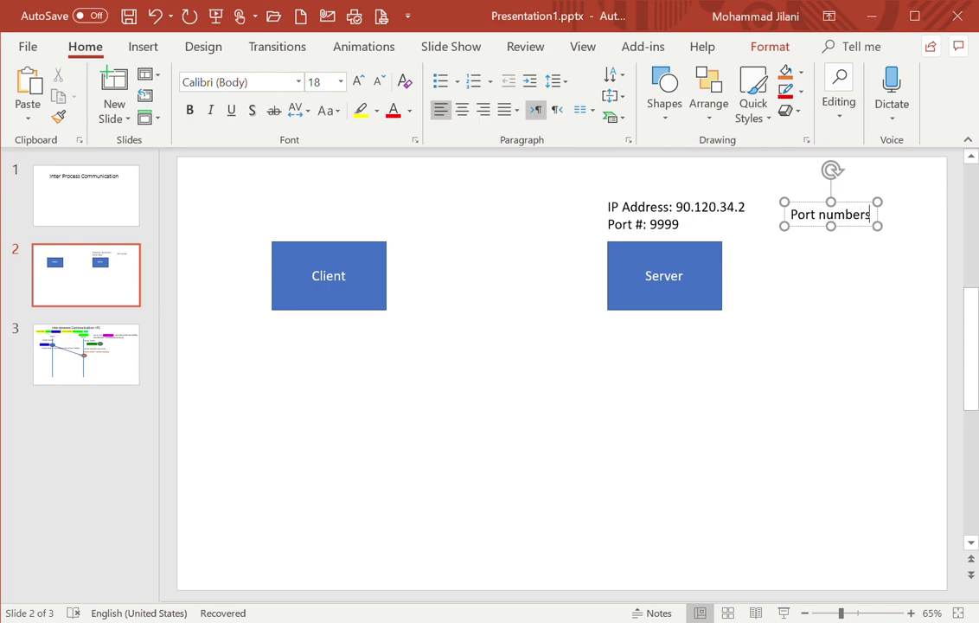
key(Return)
text(023 are r)
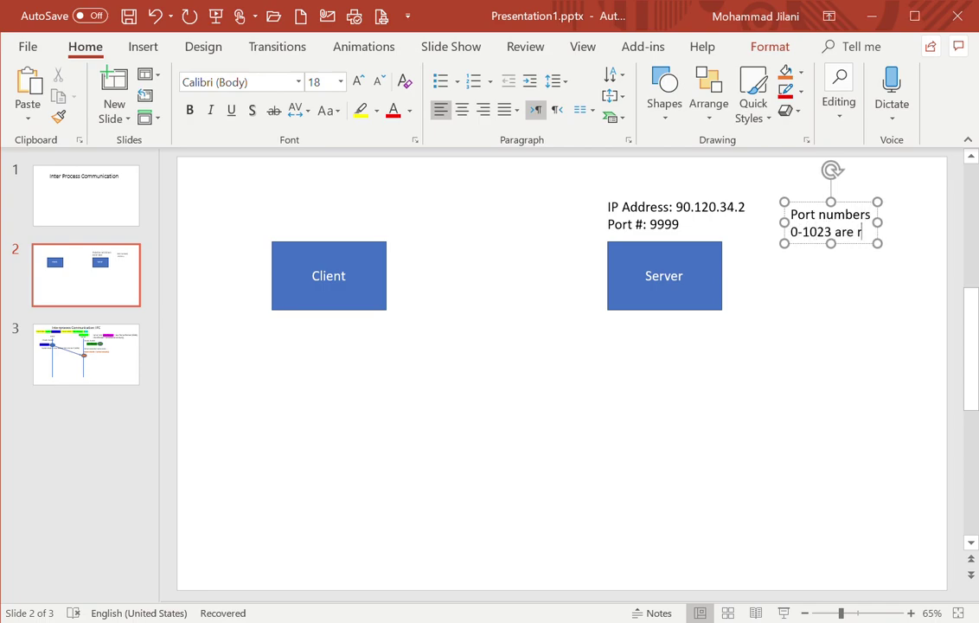
text(eserve)
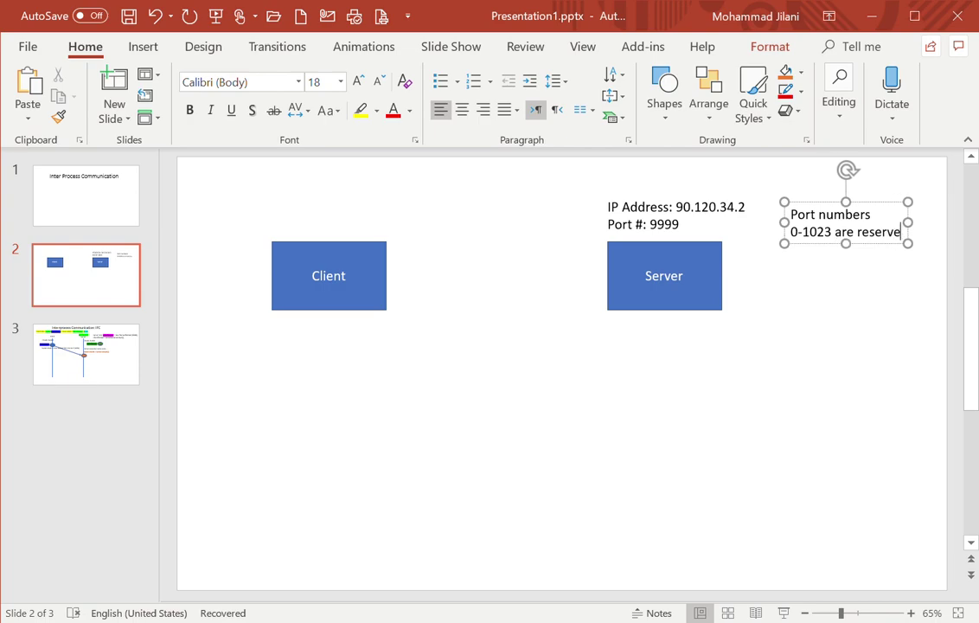
text(d)
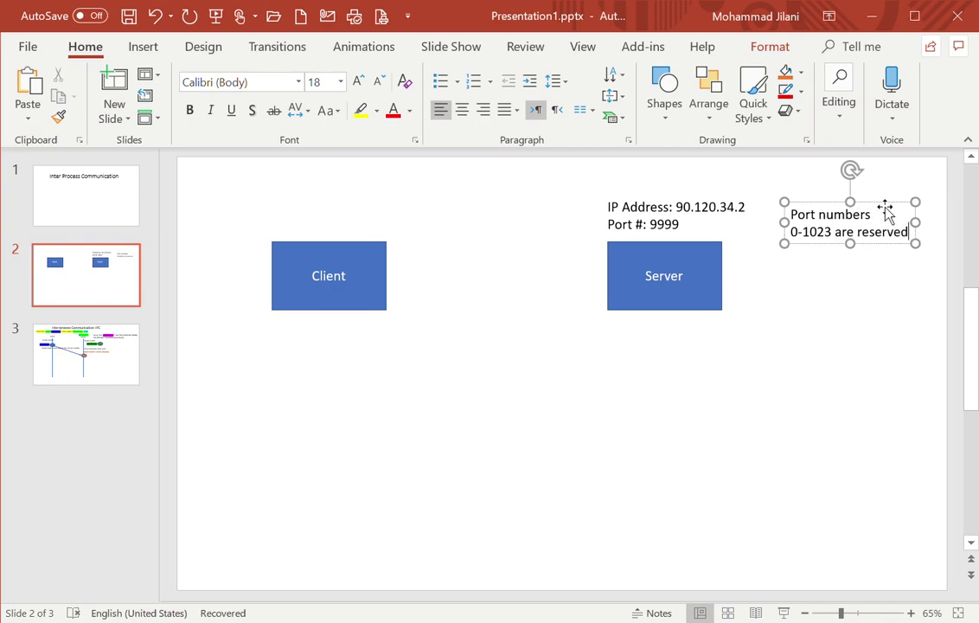
drag(883, 202, 884, 203)
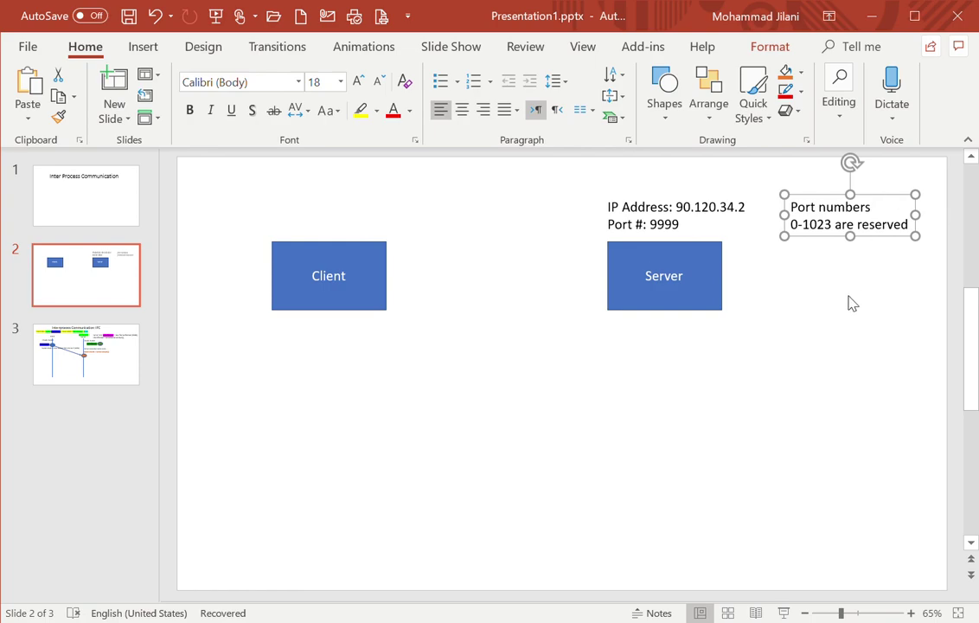
- Draw a small orange circle on Client's right edge and a duplicate on Server's left edge
click(664, 91)
click(731, 164)
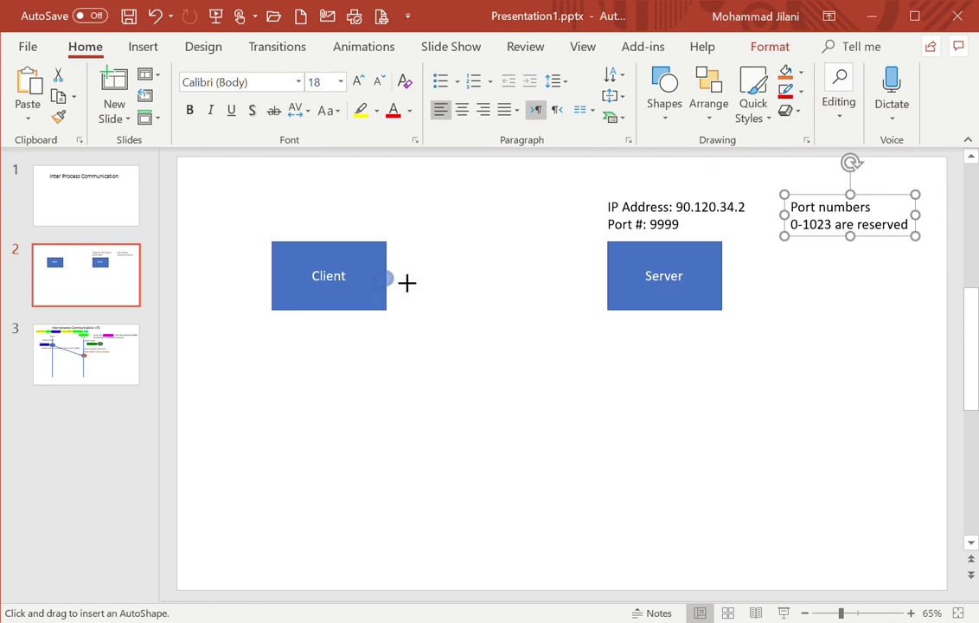
drag(374, 267, 393, 285)
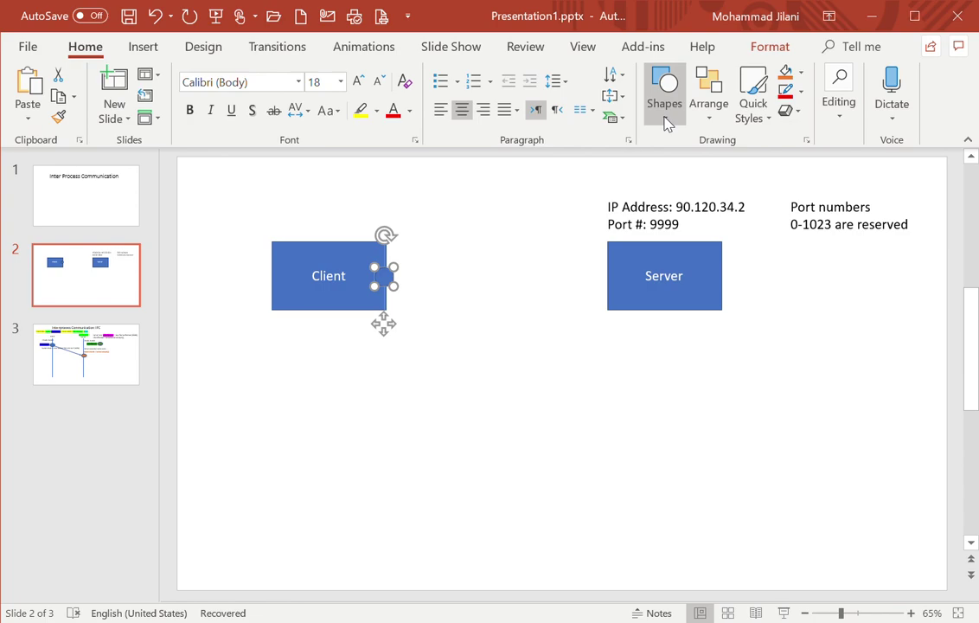
click(786, 71)
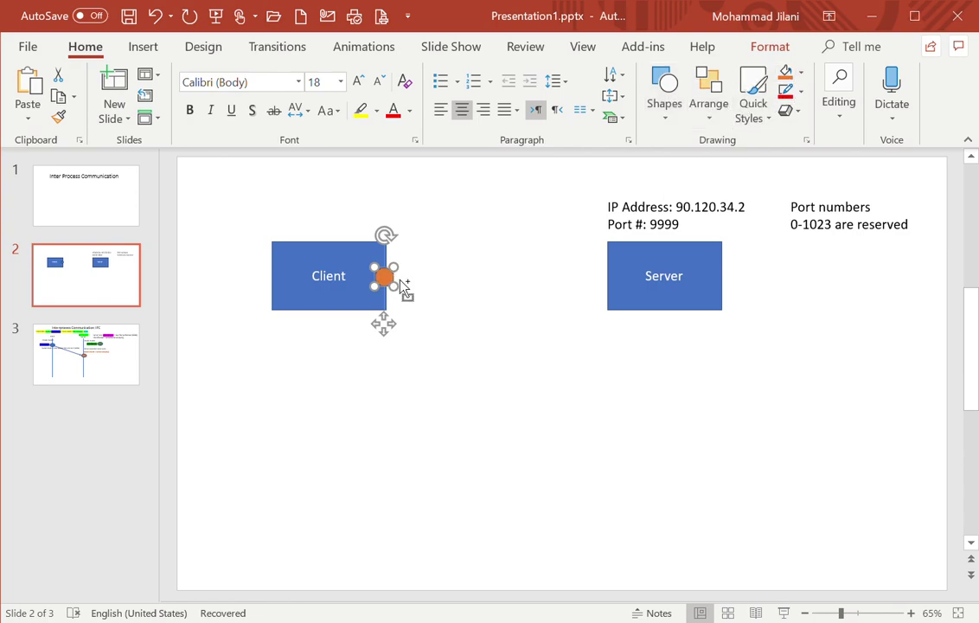
key(ctrl+d)
drag(403, 288, 612, 282)
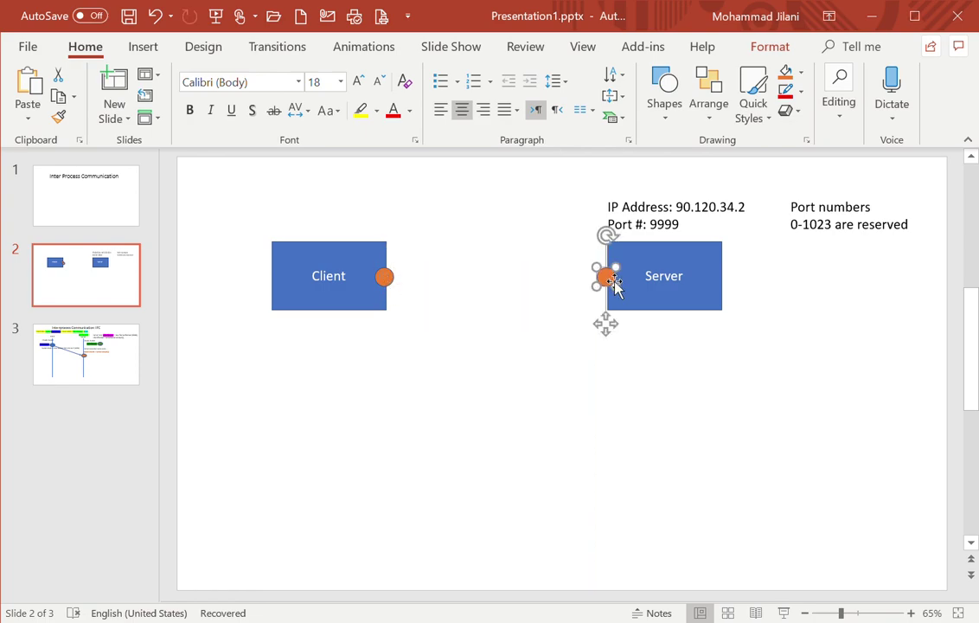
click(551, 343)
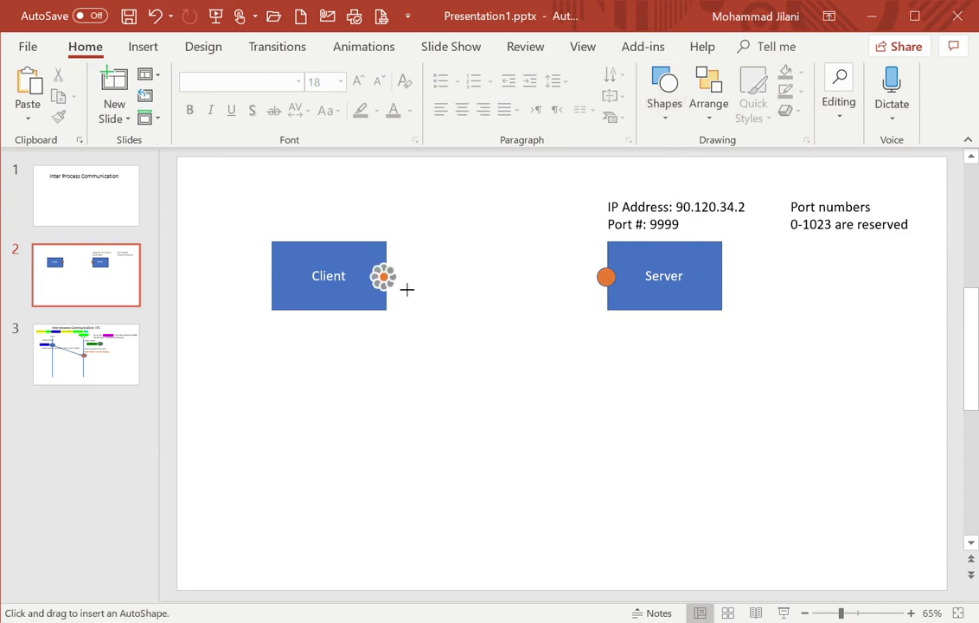
- Link the Client and Server orange circles with a double-headed arrow
mouse_move(383, 275)
mouse_down()
mouse_move(608, 288)
mouse_move(606, 277)
mouse_up()
click(569, 319)
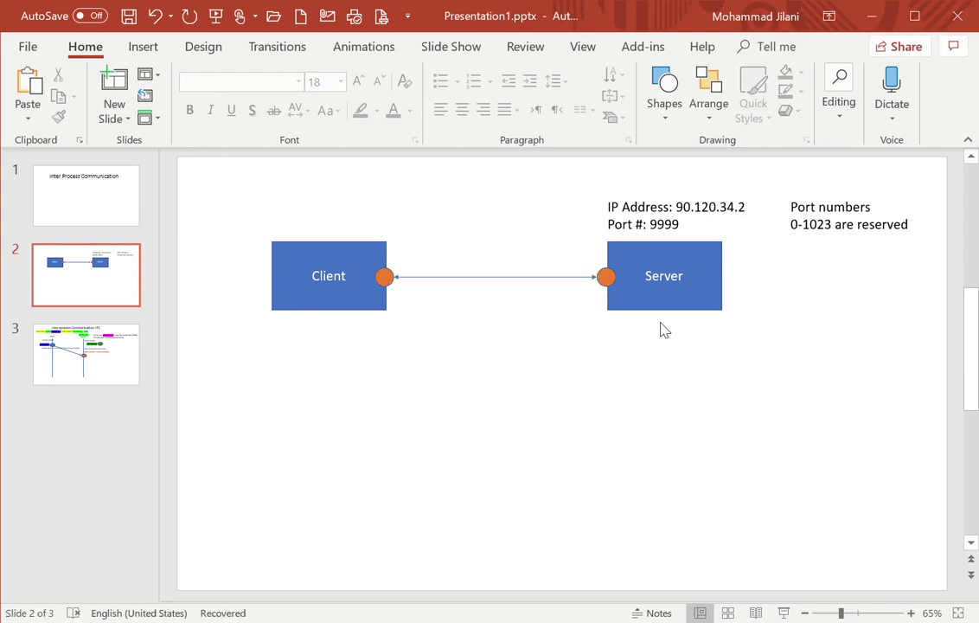
click(668, 122)
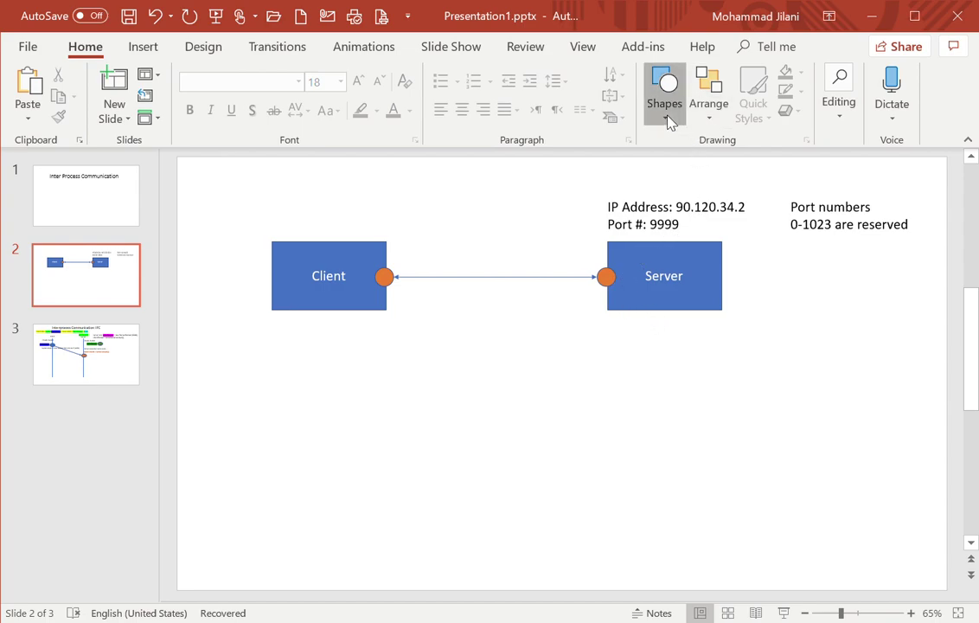
click(761, 169)
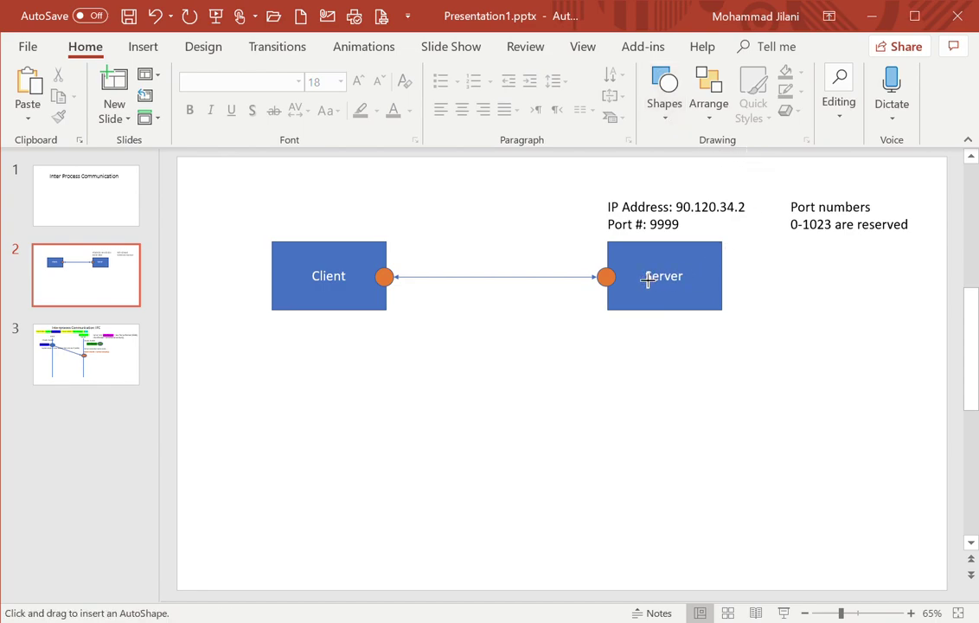
- Draw a small black oval labelled 'Port' at the top of the Server box, widened to fit
drag(647, 281, 673, 260)
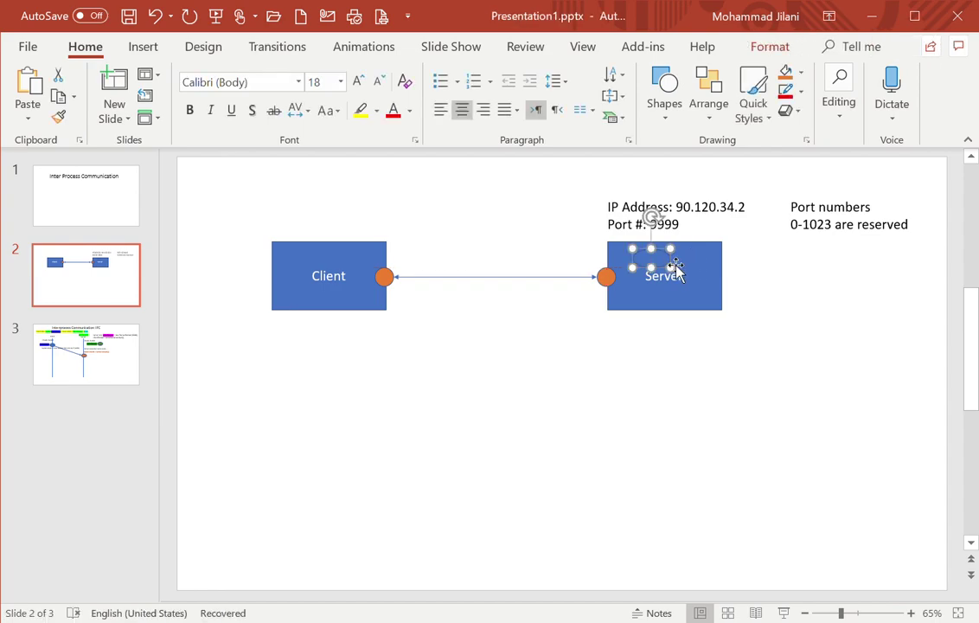
click(801, 76)
click(802, 131)
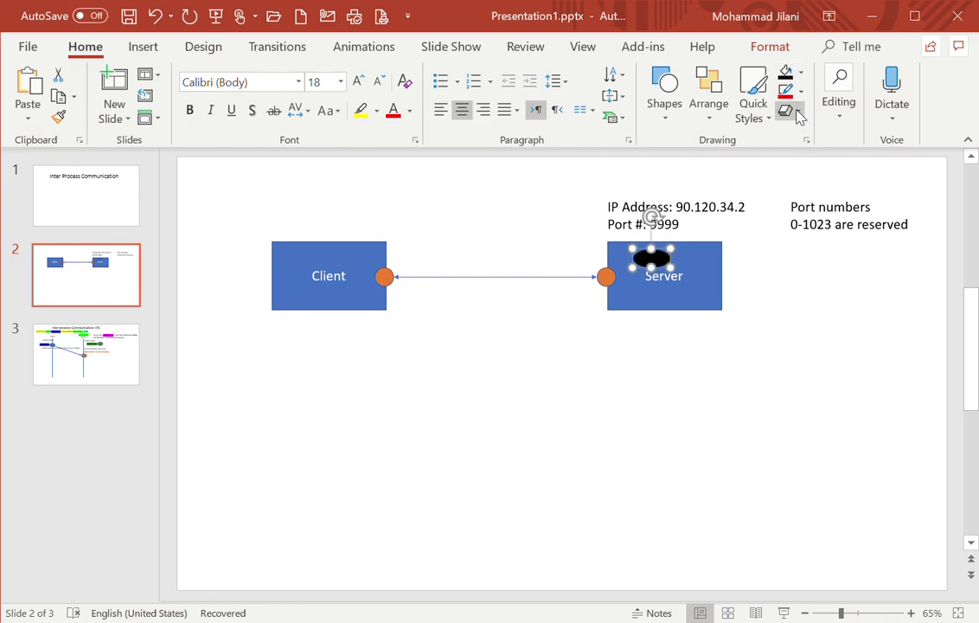
text(P)
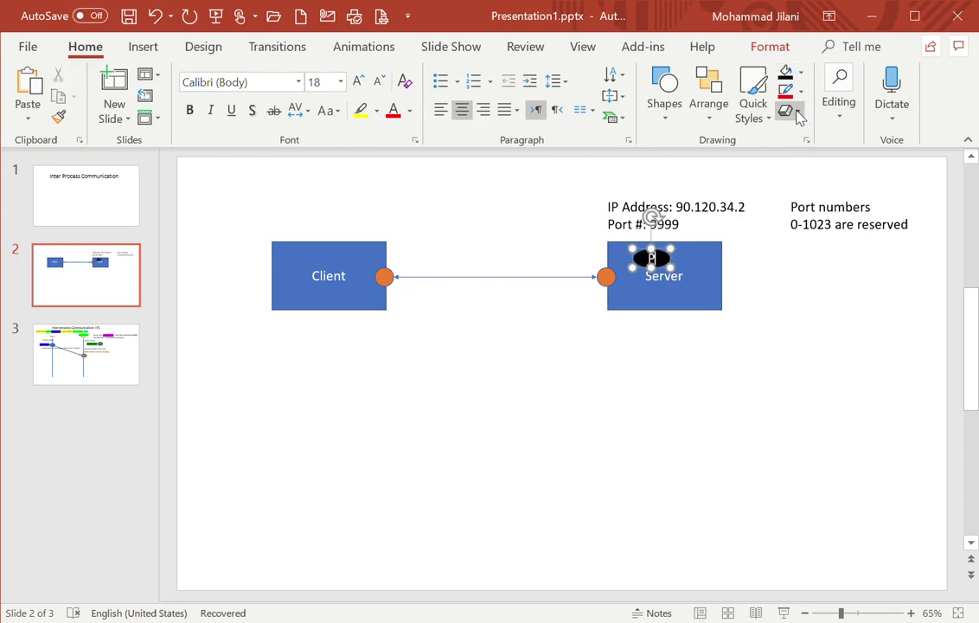
text(or)
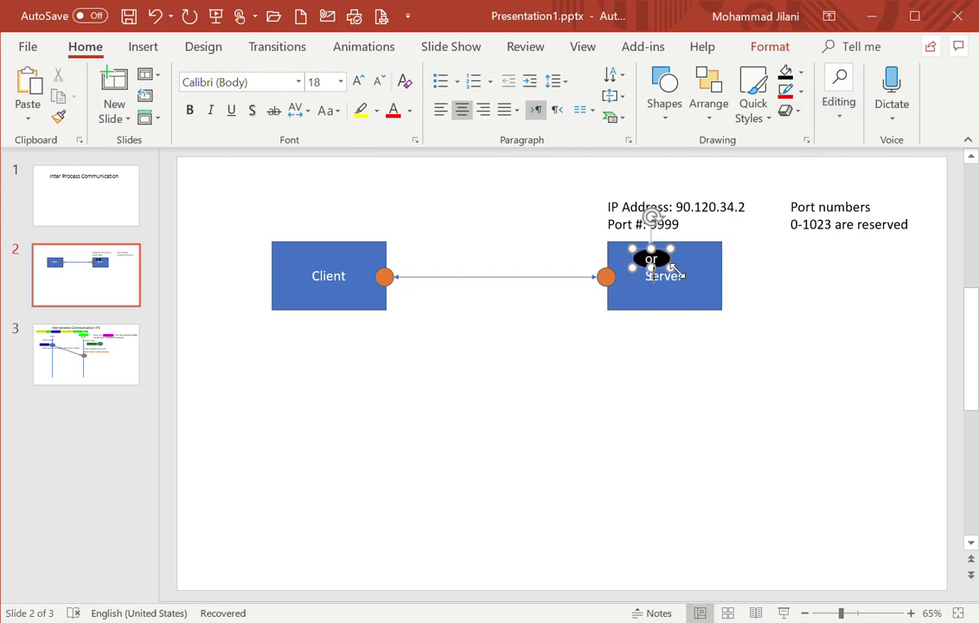
drag(671, 270, 697, 273)
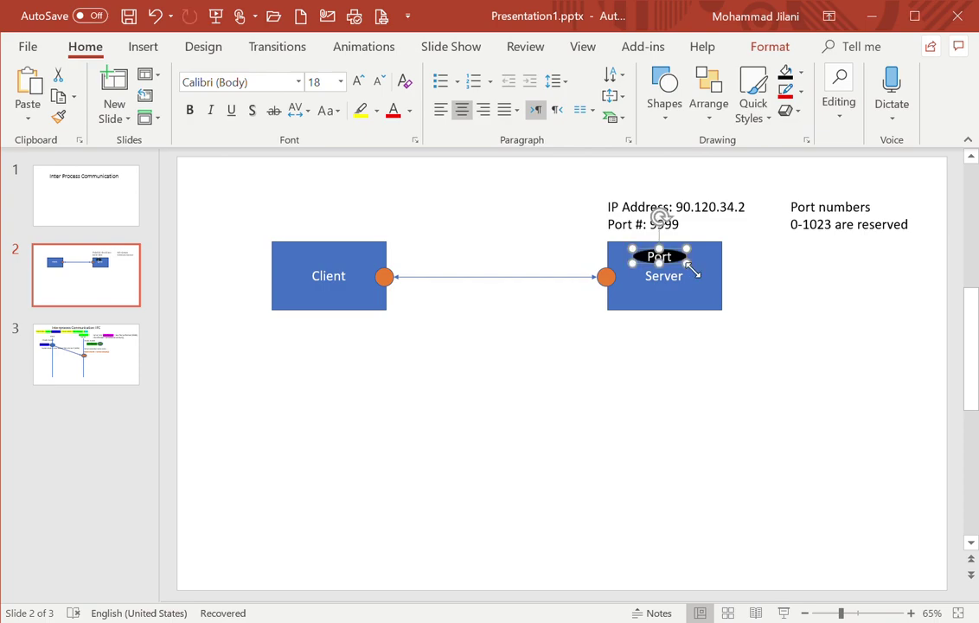
click(555, 246)
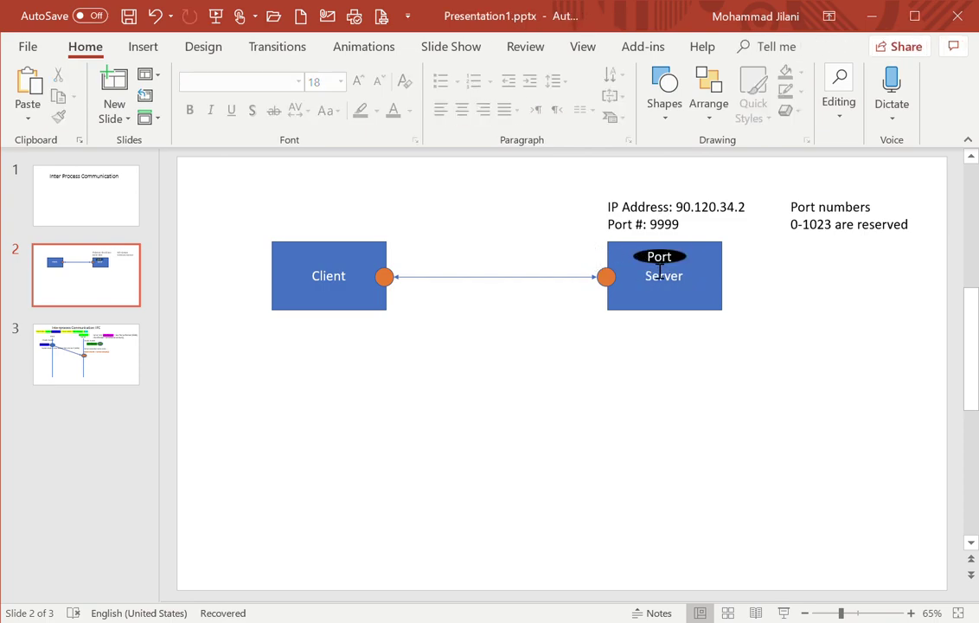
click(661, 257)
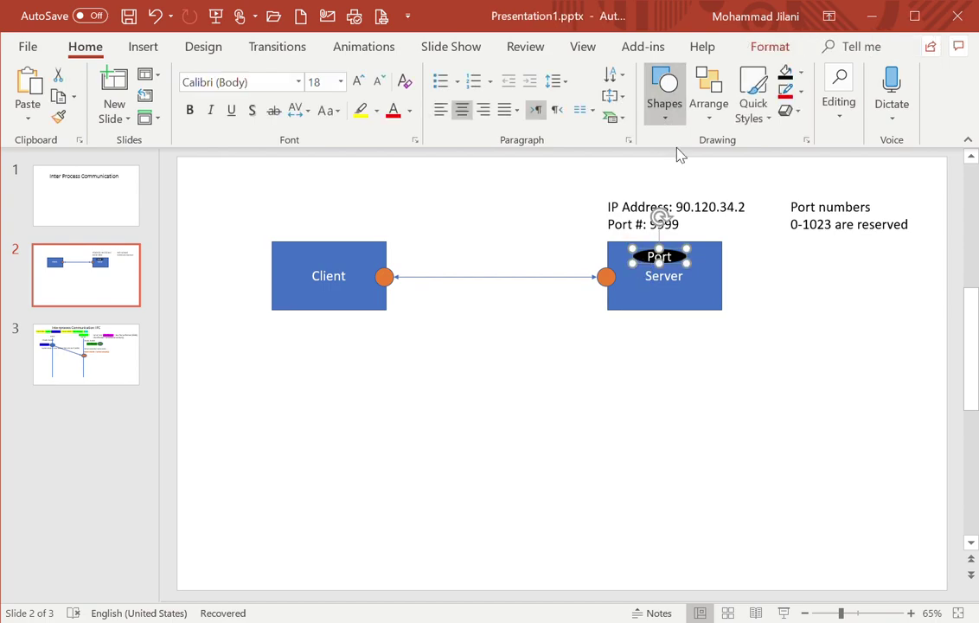
- Draw a black arrow from the Port oval down to the Server's orange circle
click(717, 161)
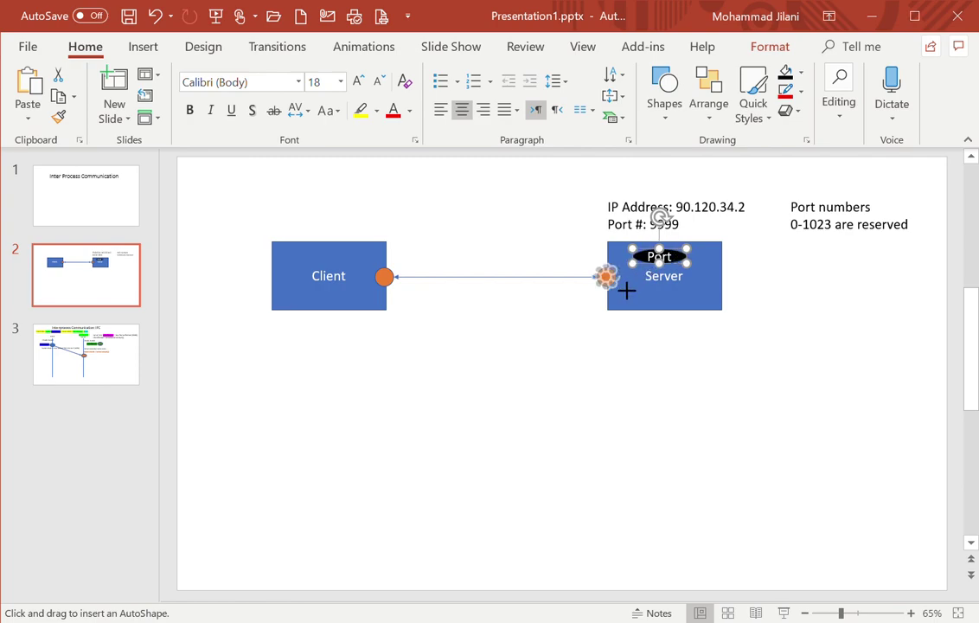
drag(630, 259, 616, 272)
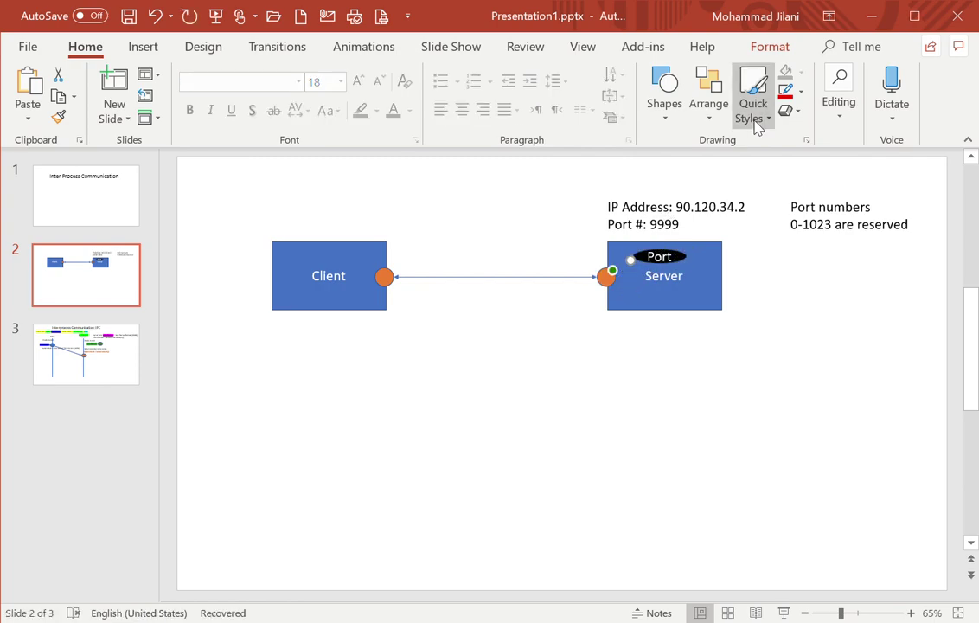
key(Escape)
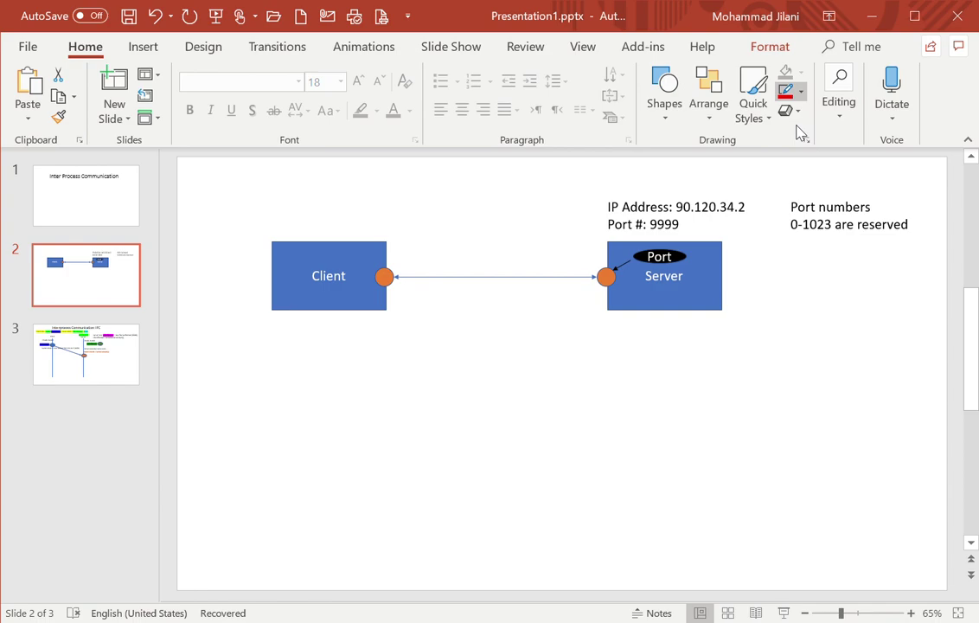
key(ctrl+z)
key(Escape)
key(ctrl+z)
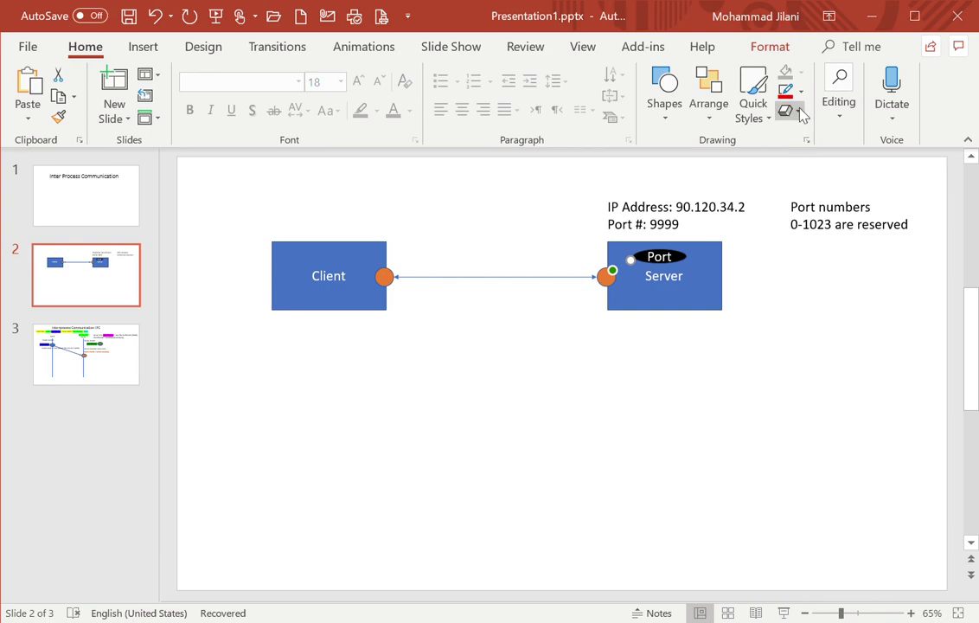
click(799, 159)
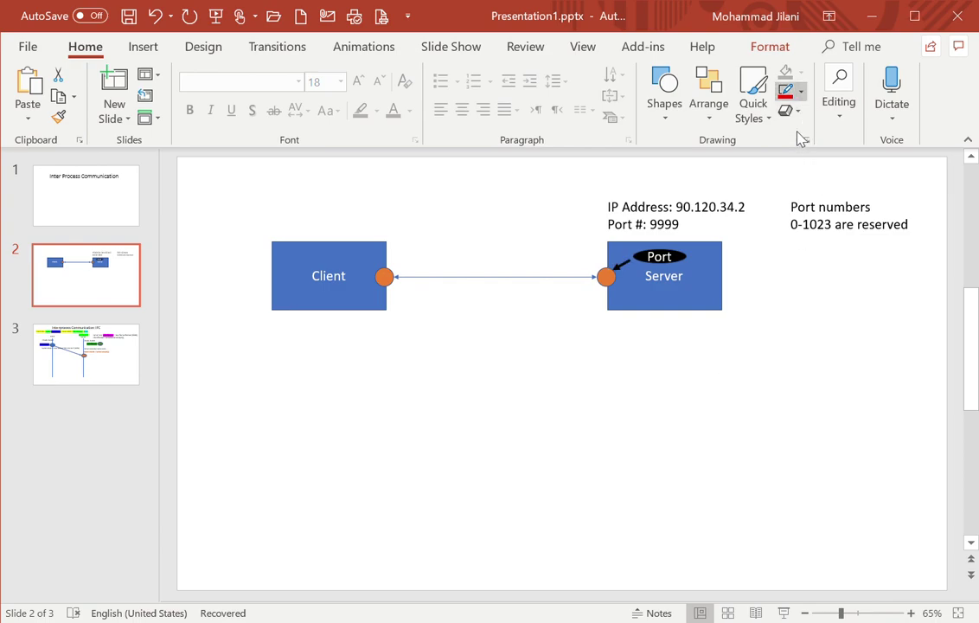
click(773, 321)
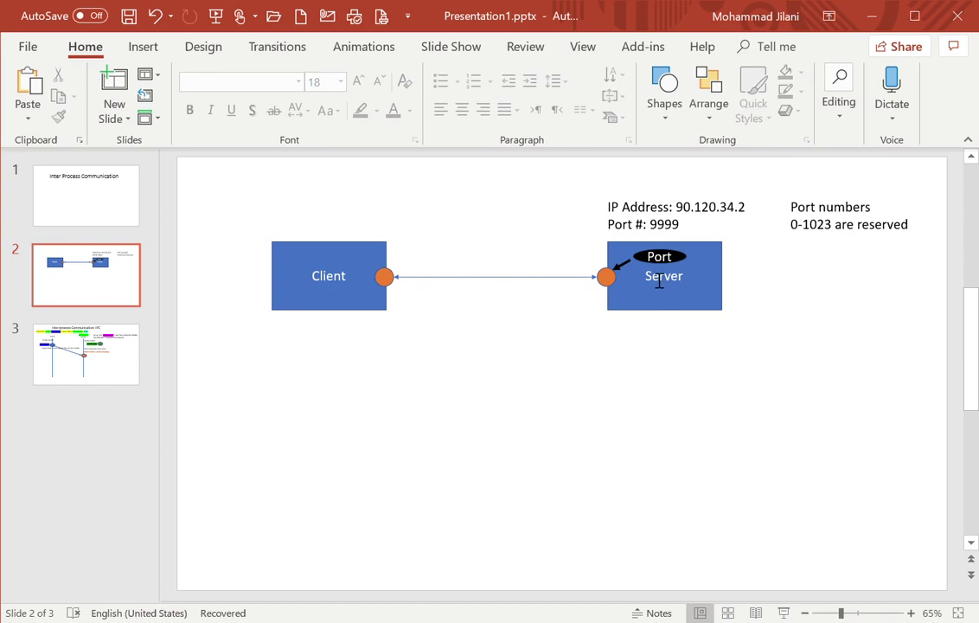
click(611, 278)
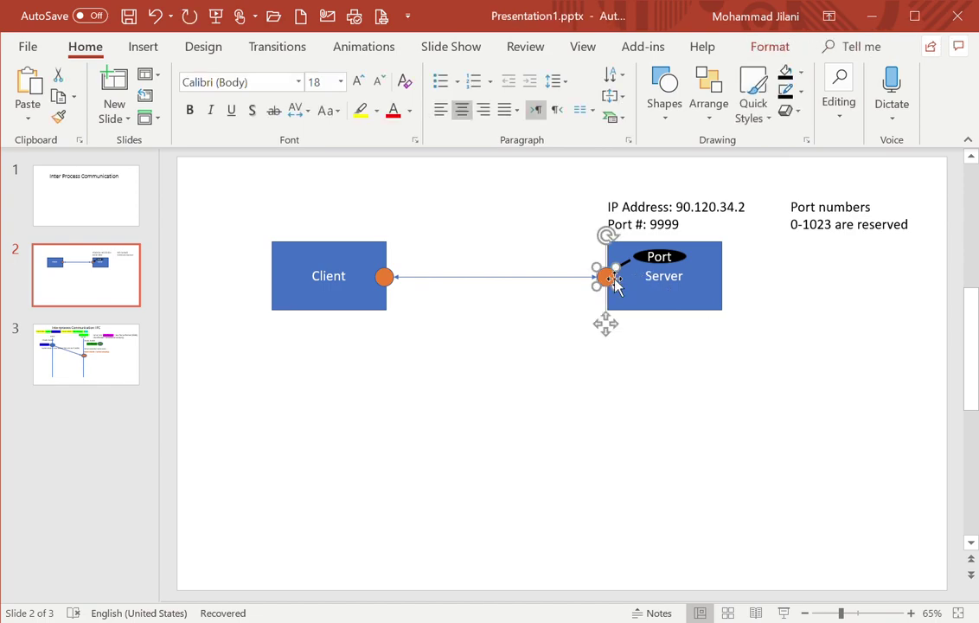
- Place a copy of the Server's orange circle just below the original
key(ctrl+v)
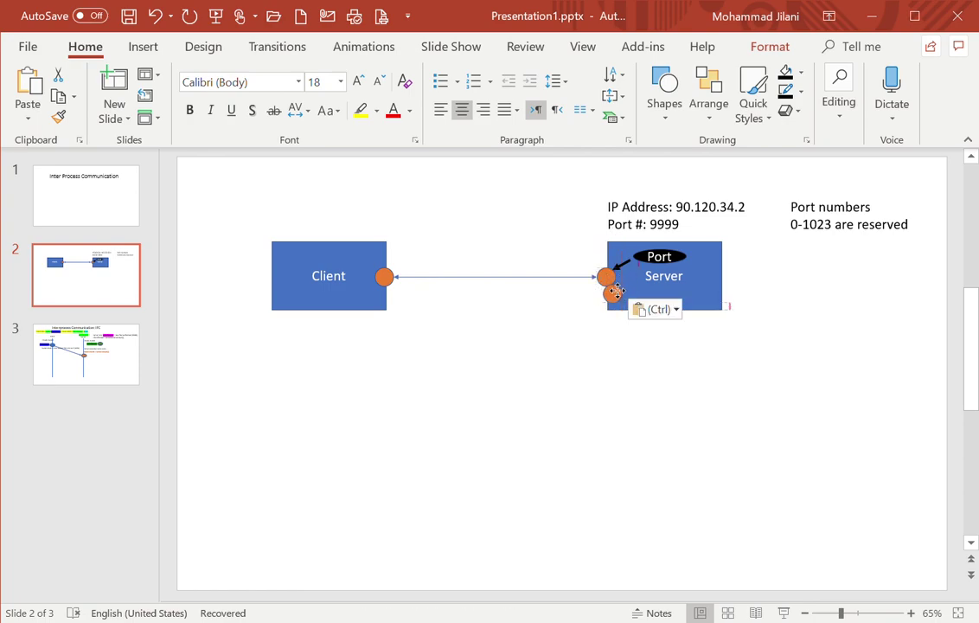
drag(621, 290, 611, 295)
shift+click(606, 277)
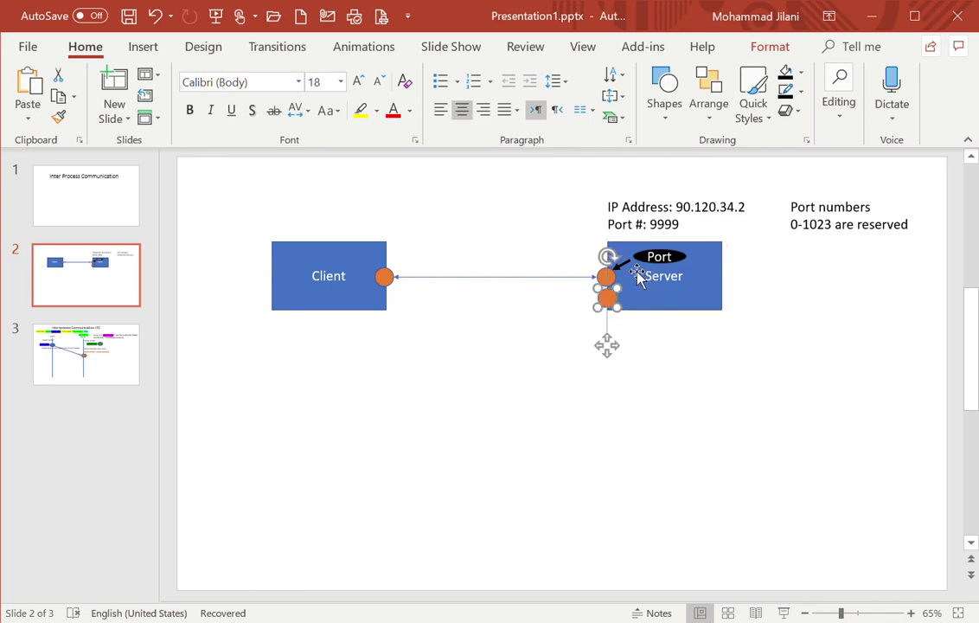
- Reattach the arrow to the Port oval and add a second arrow to the lower circle
click(632, 268)
drag(635, 267, 645, 275)
click(644, 281)
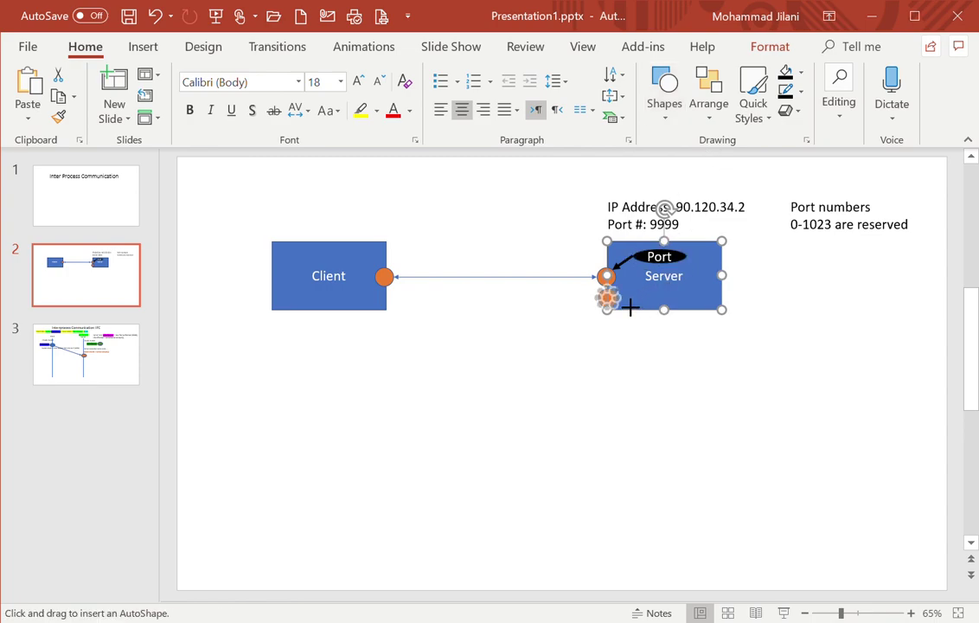
drag(613, 294, 660, 262)
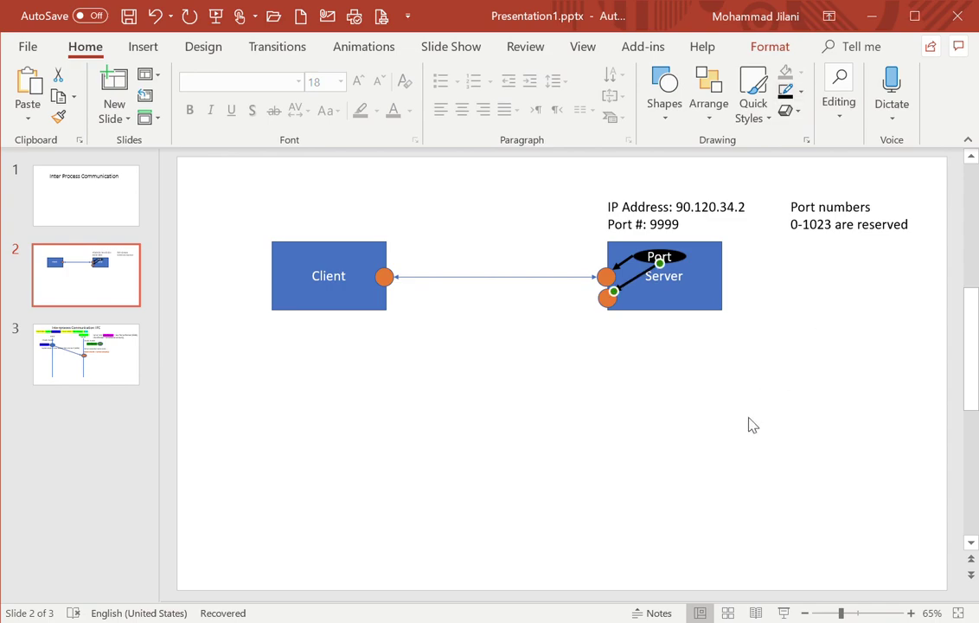
click(584, 453)
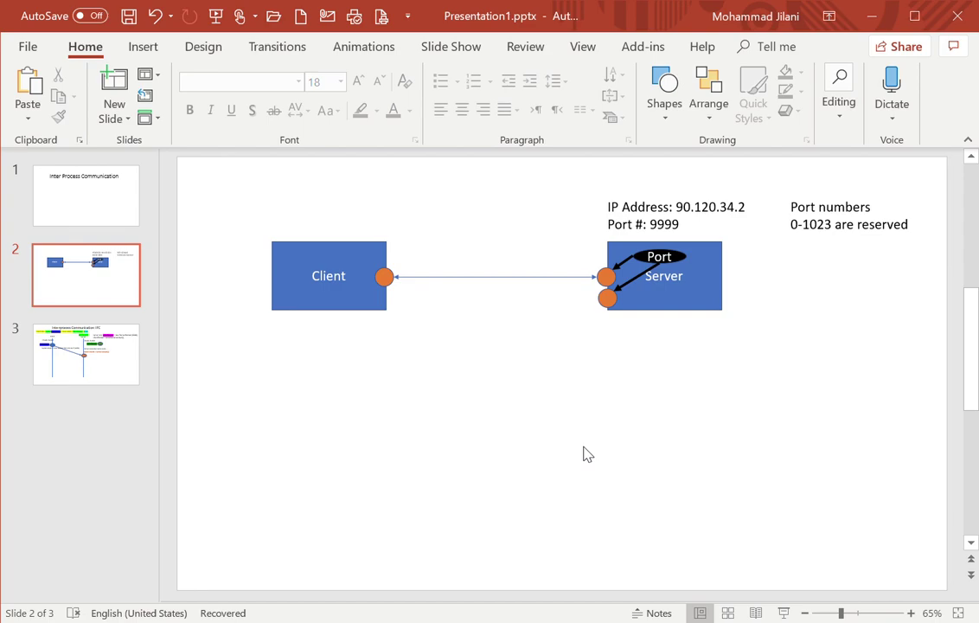
- Duplicate the Client box and place the copy below the original
click(335, 315)
key(ctrl+v)
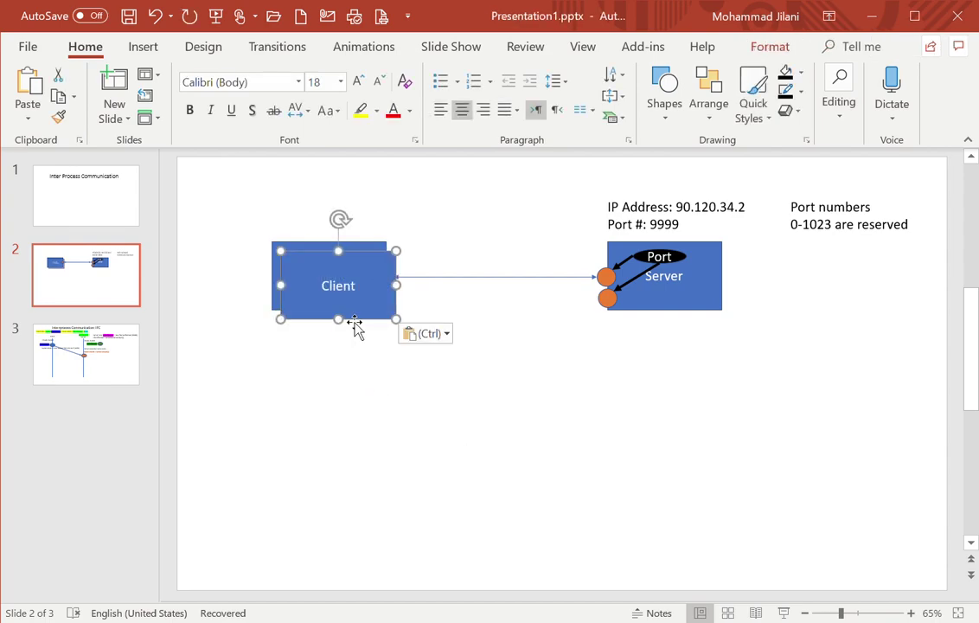
mouse_move(361, 325)
mouse_down()
mouse_move(339, 364)
mouse_move(355, 407)
mouse_up()
- Copy the orange circle onto the lower Client box's right edge
click(392, 278)
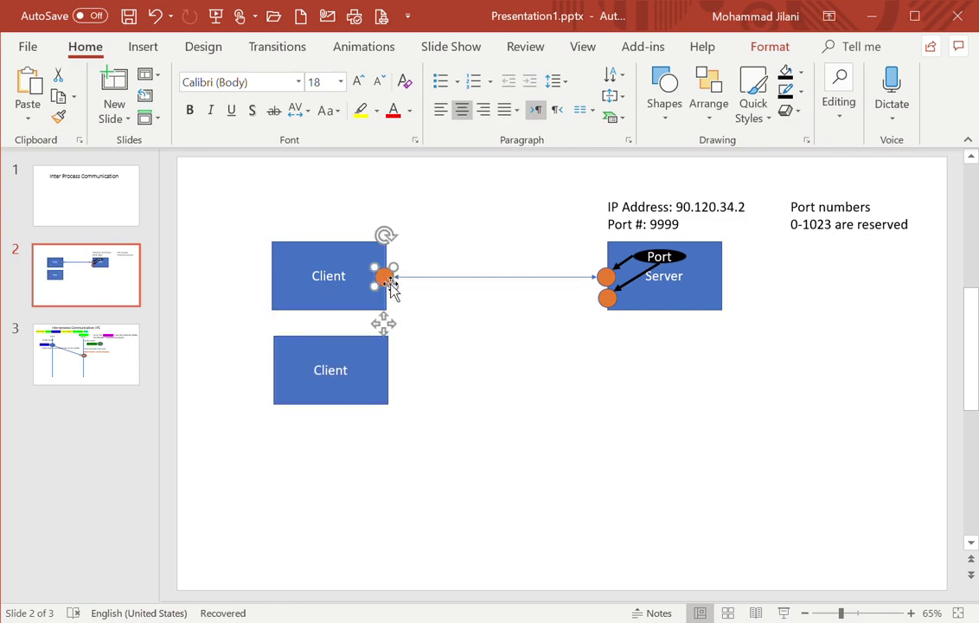
key(ctrl+c)
key(ctrl+v)
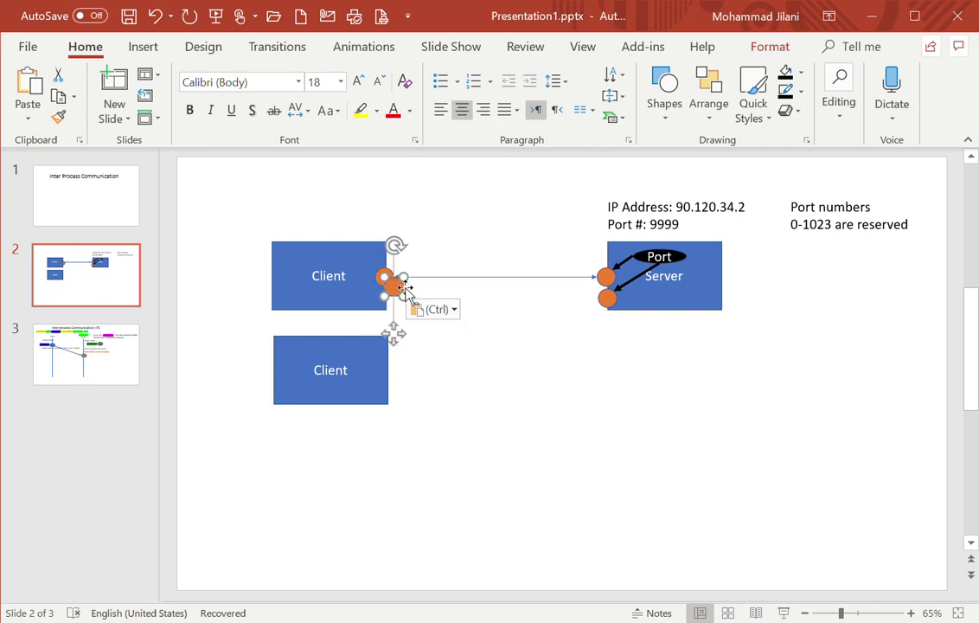
mouse_move(396, 291)
mouse_down()
mouse_move(399, 380)
mouse_move(397, 370)
mouse_up()
click(421, 377)
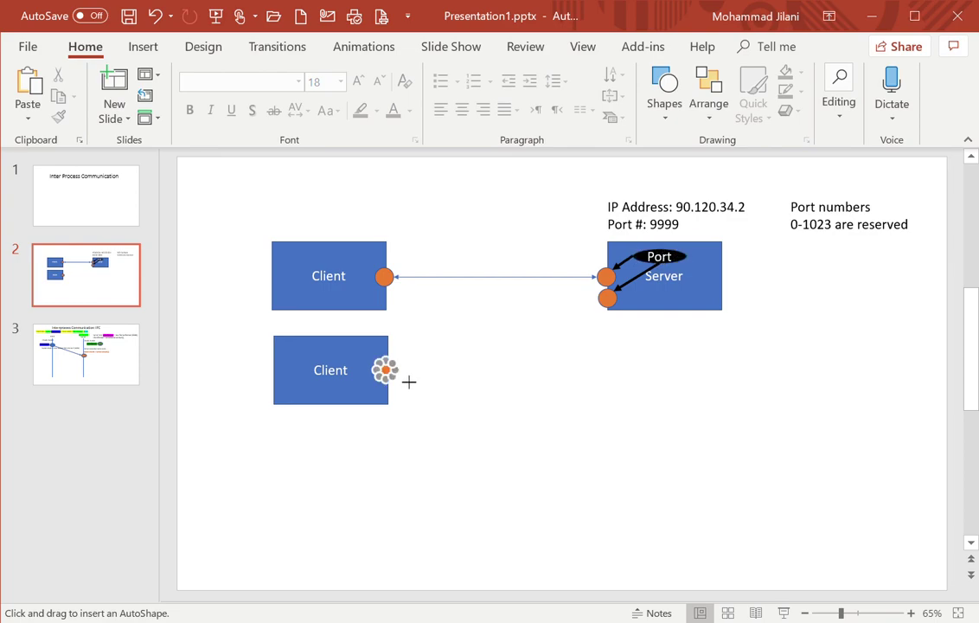
- Connect the lower Client circle to the Server's lower circle with a thick black double-headed arrow
mouse_move(386, 370)
mouse_down()
mouse_move(610, 314)
mouse_move(607, 298)
mouse_up()
click(558, 337)
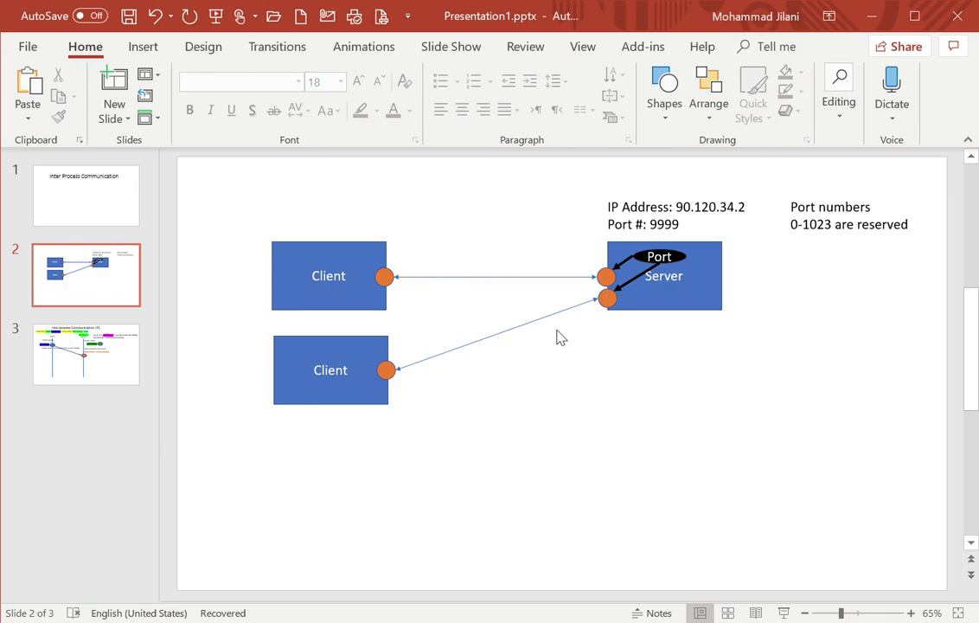
click(561, 311)
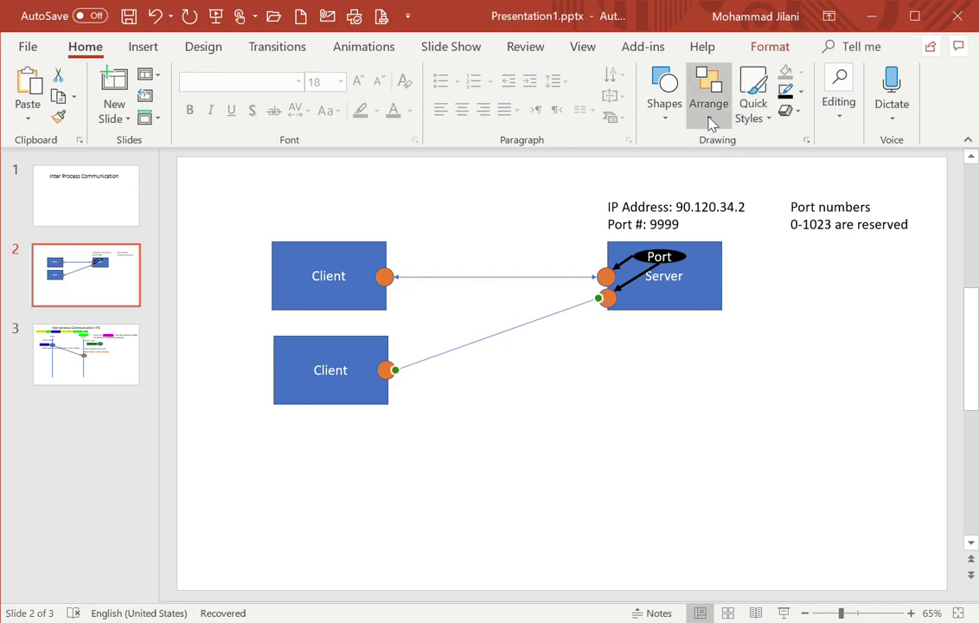
click(785, 91)
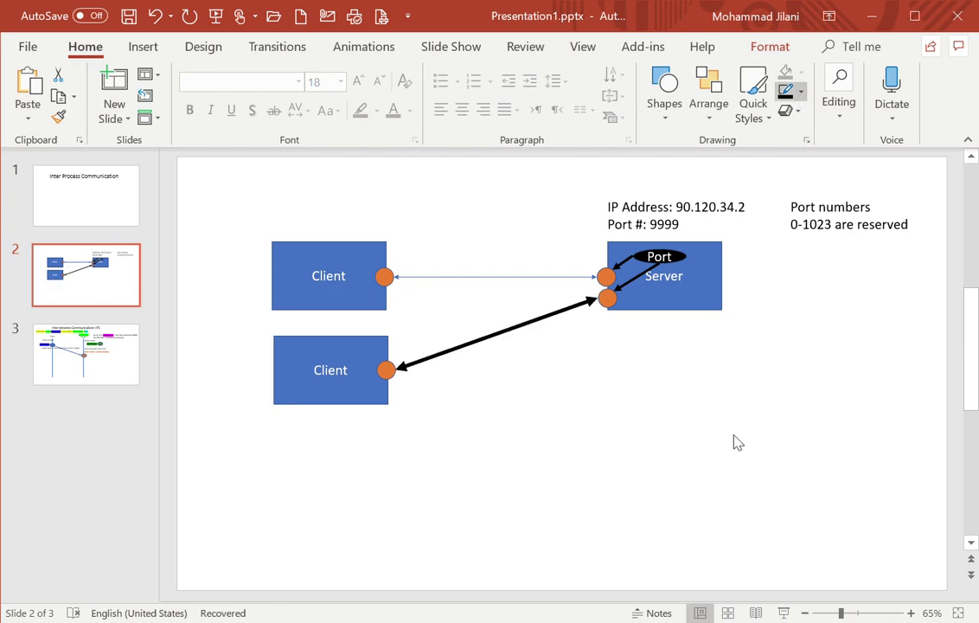
- Give the upper Client–Server connector the same thick black arrow style, then go to slide 3
click(586, 277)
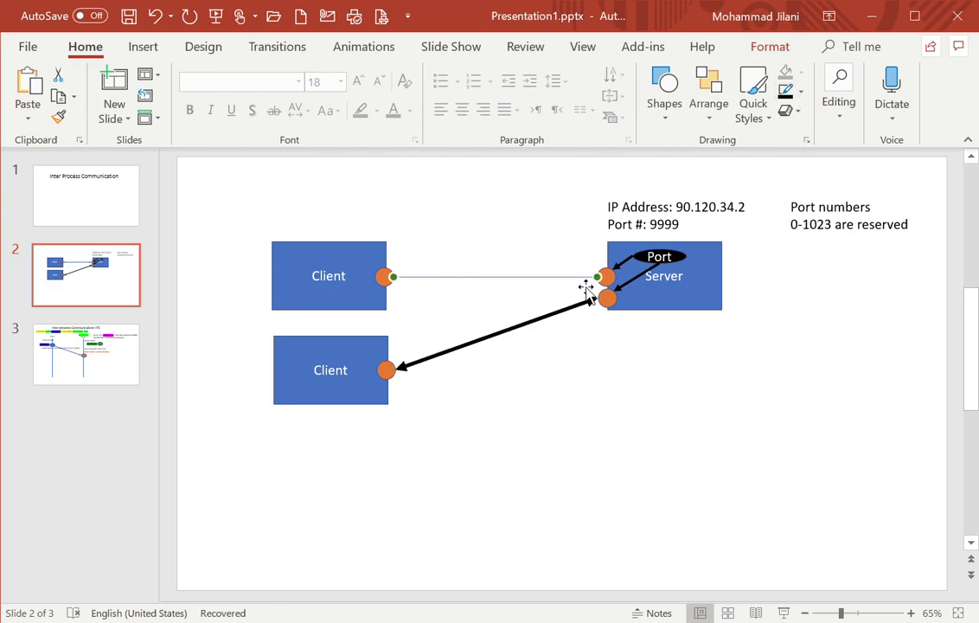
click(787, 91)
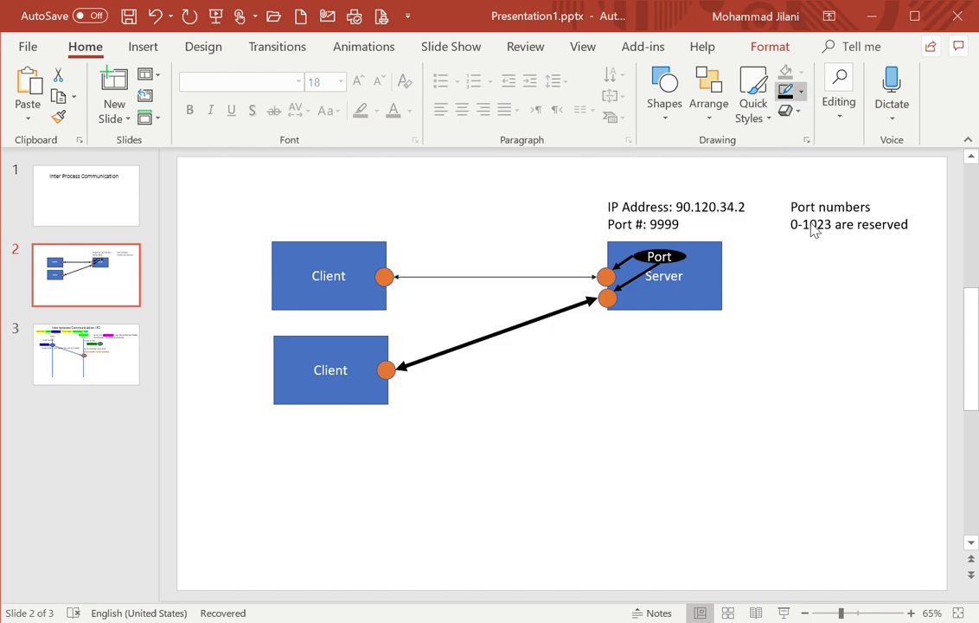
key(ctrl+shift+v)
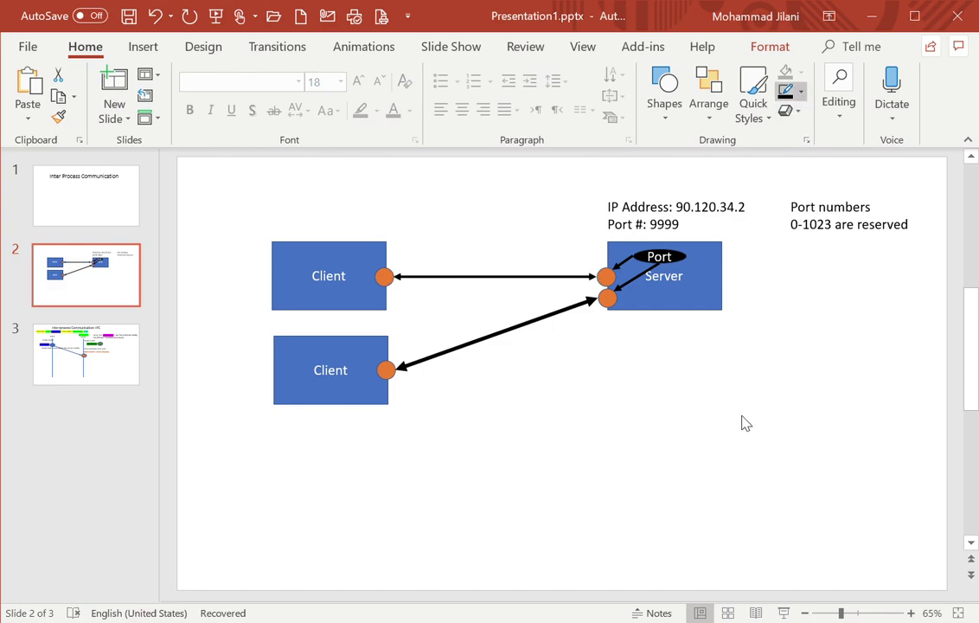
click(657, 439)
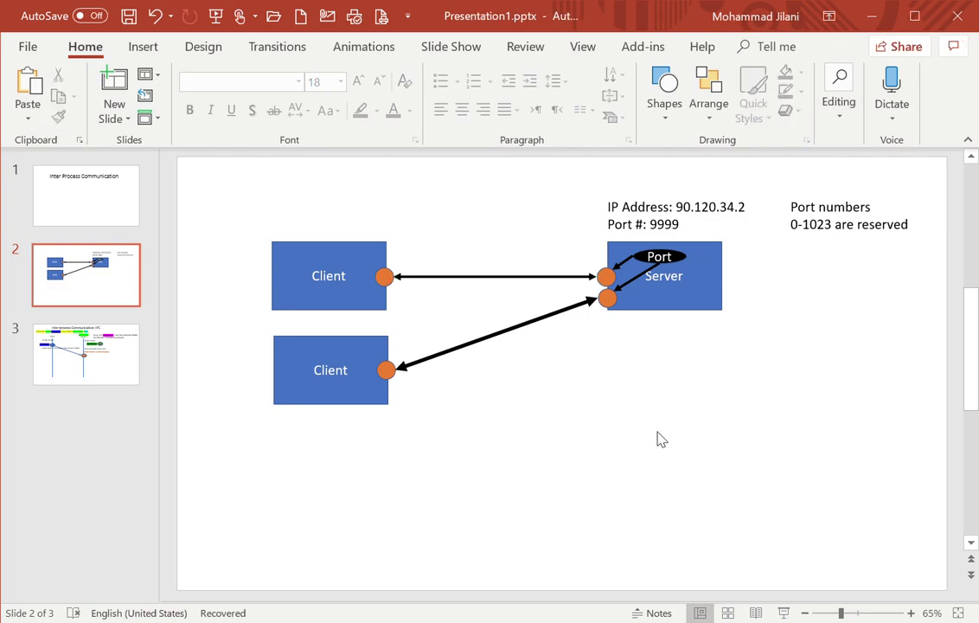
click(119, 382)
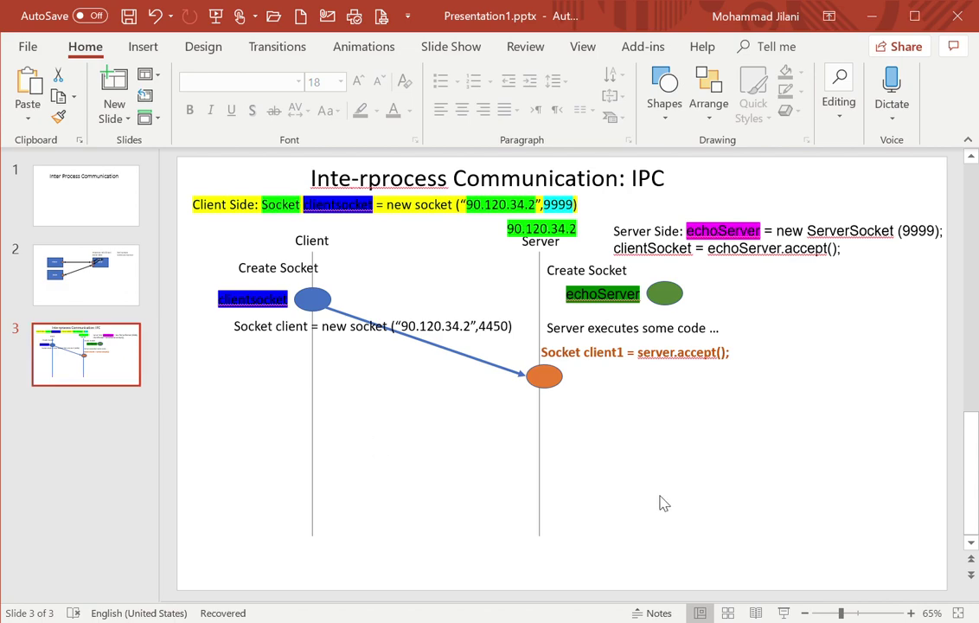
- Make the Client label above the left timeline bold at size 20 and outline its box in black
click(315, 409)
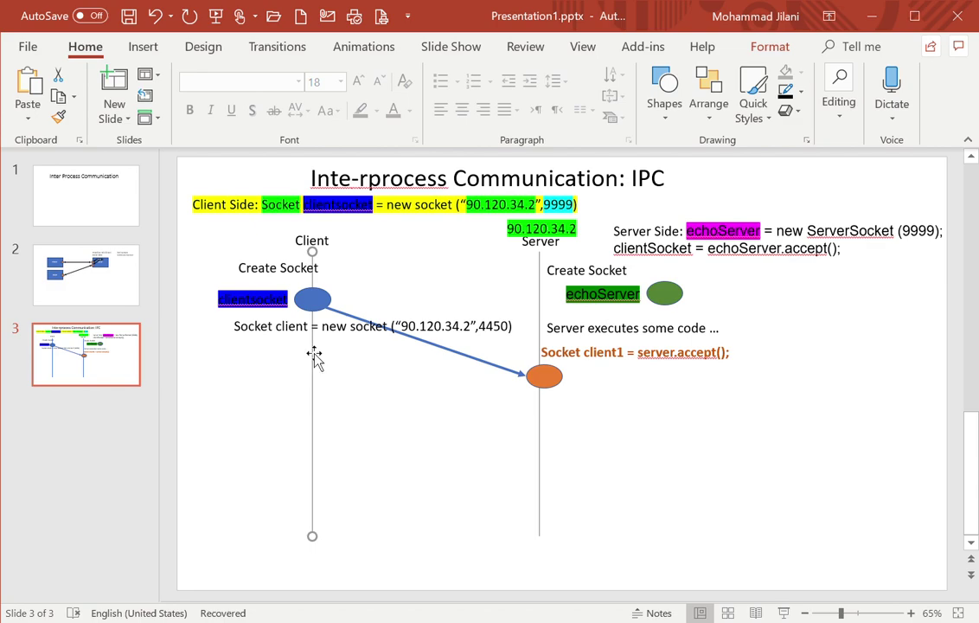
click(317, 241)
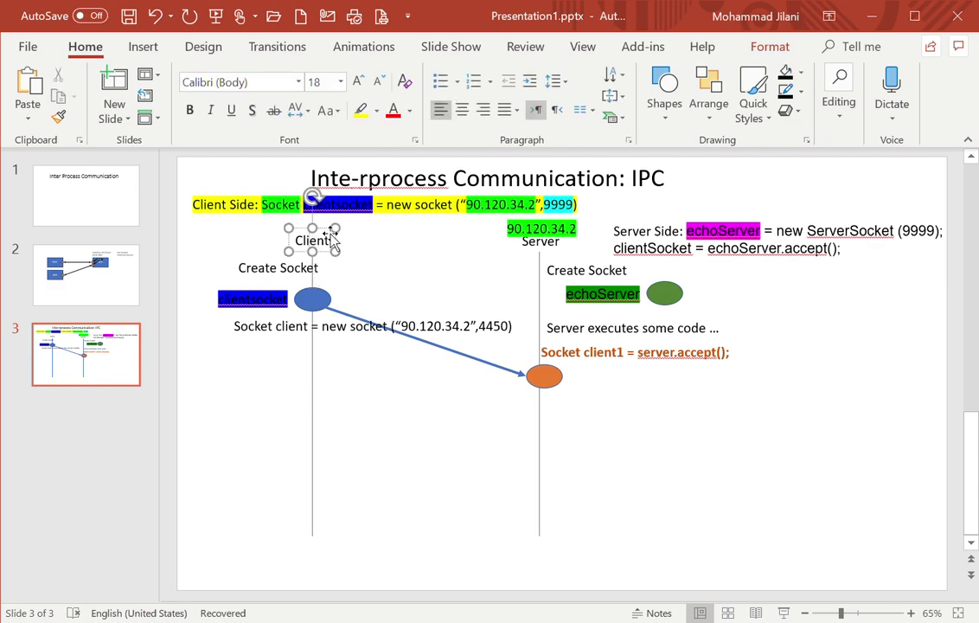
click(357, 81)
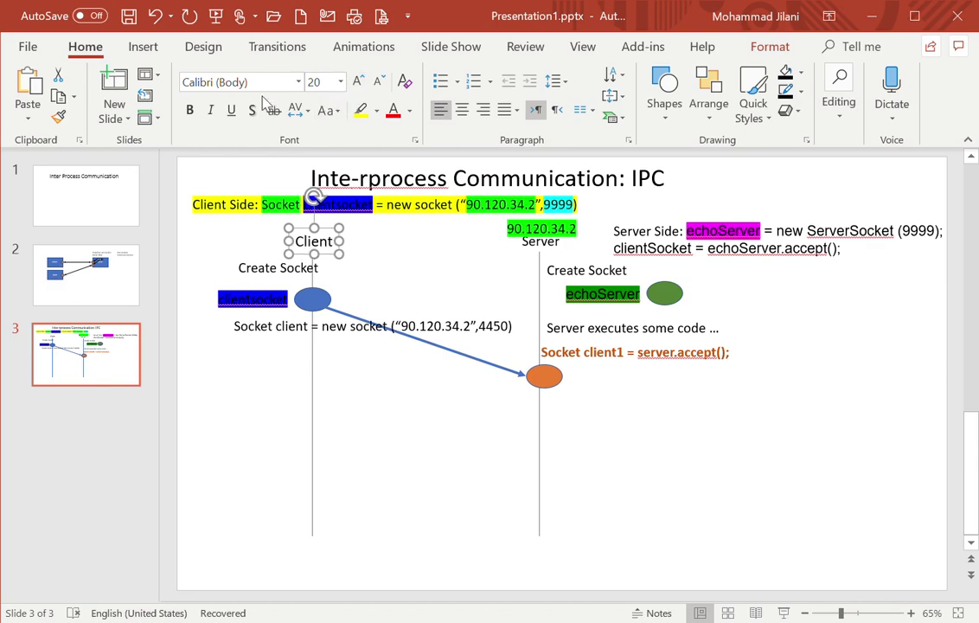
click(189, 113)
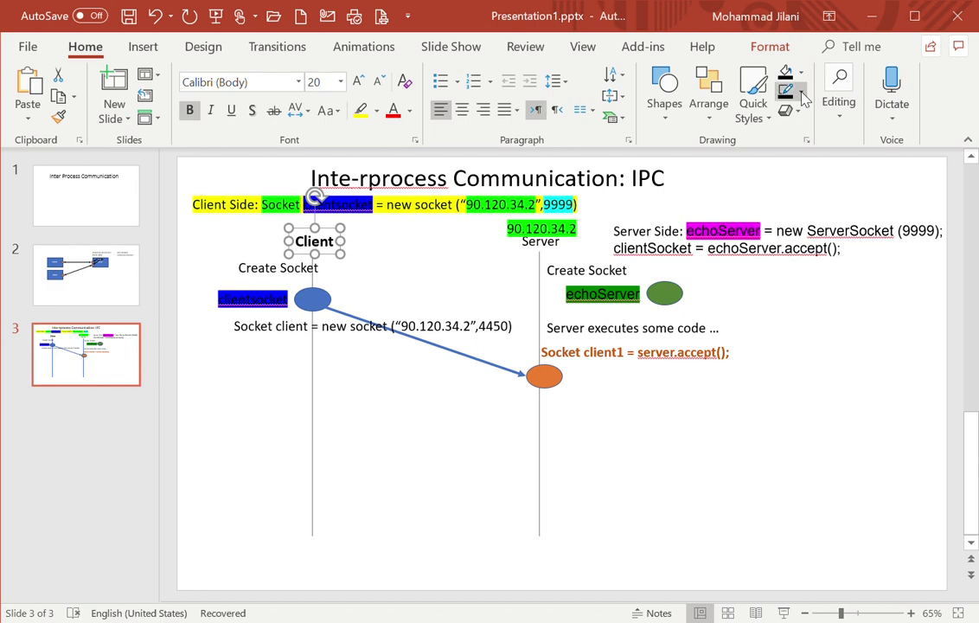
click(821, 179)
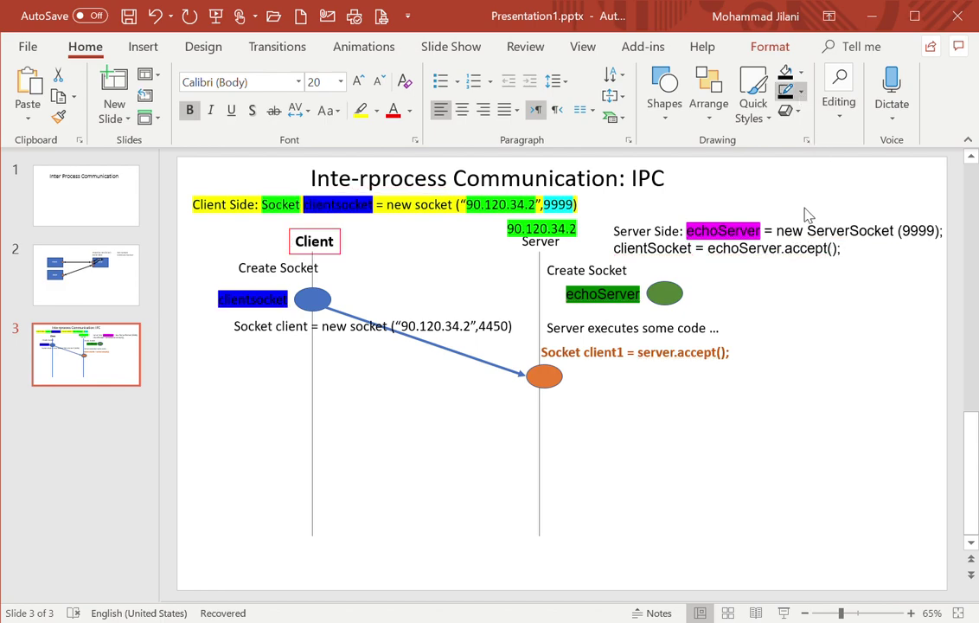
key(ctrl+z)
- Make the Server label bold at size 20 with an outline around its box
click(776, 446)
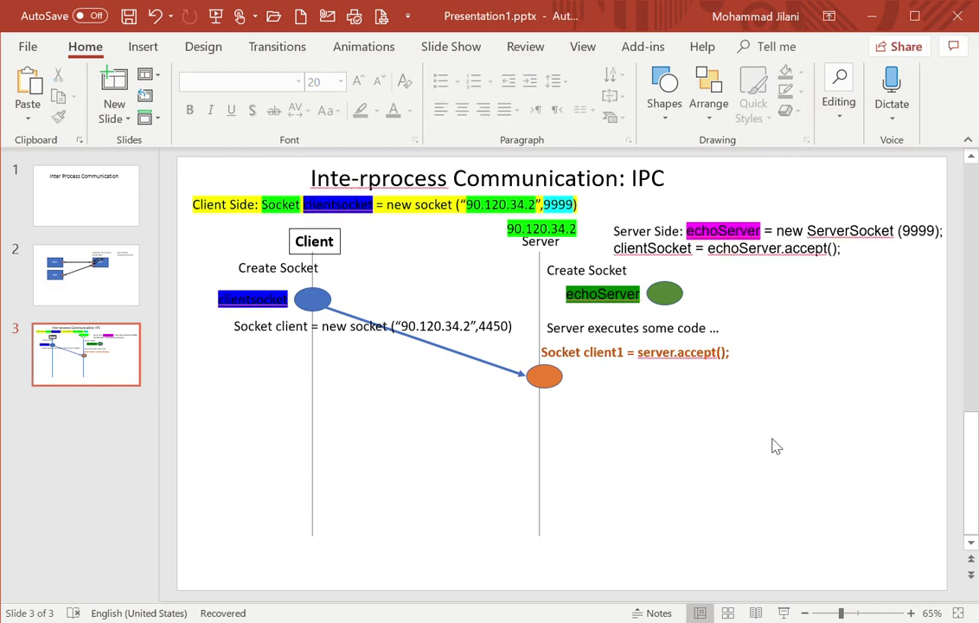
click(561, 246)
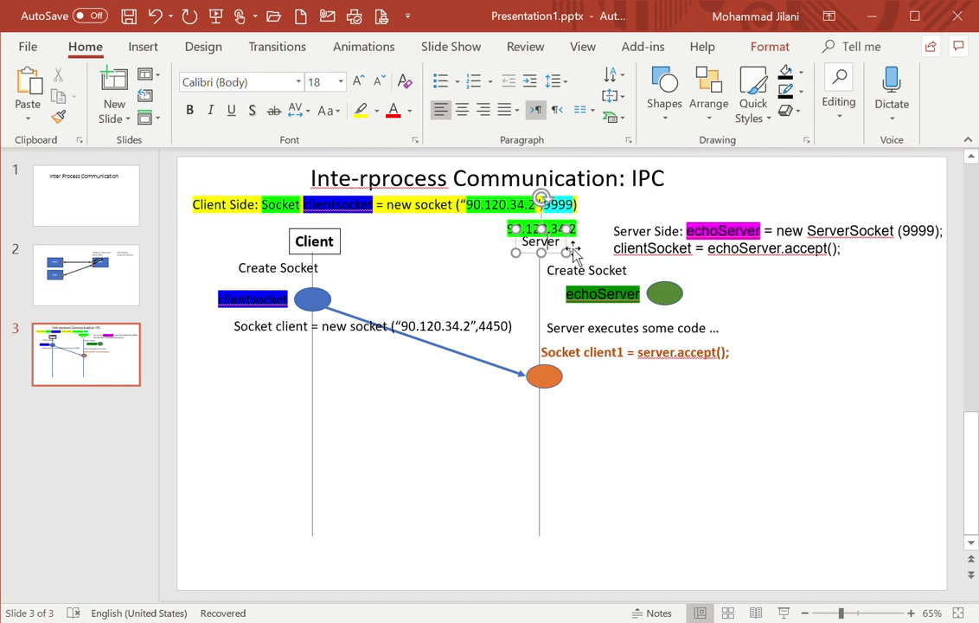
click(359, 81)
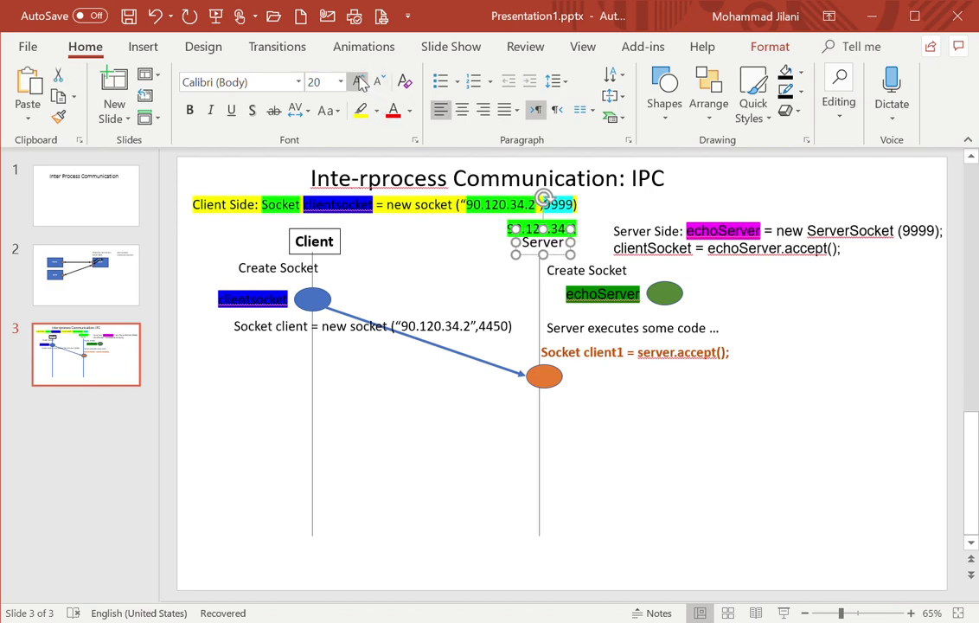
click(189, 109)
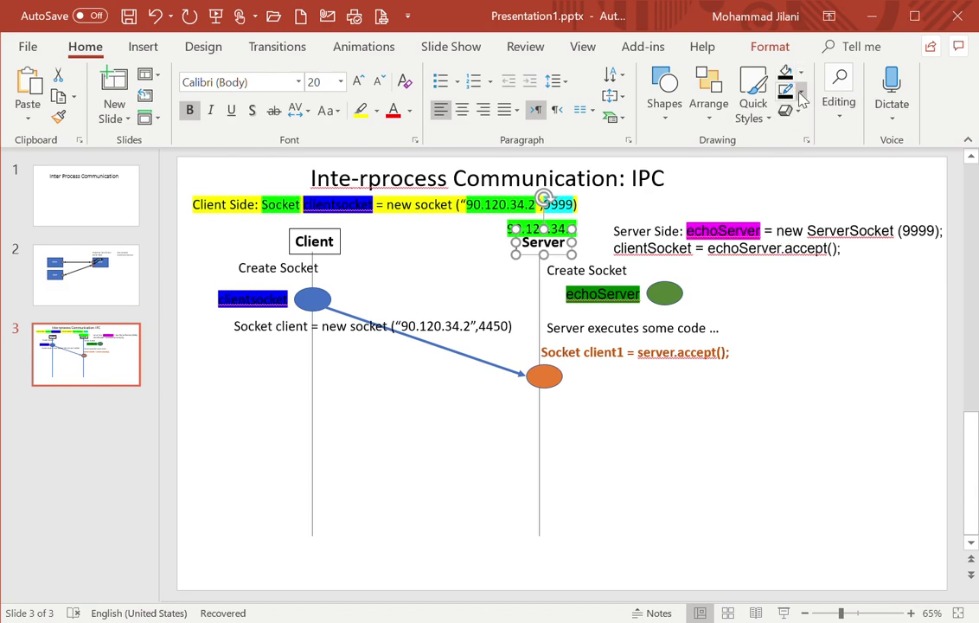
click(796, 413)
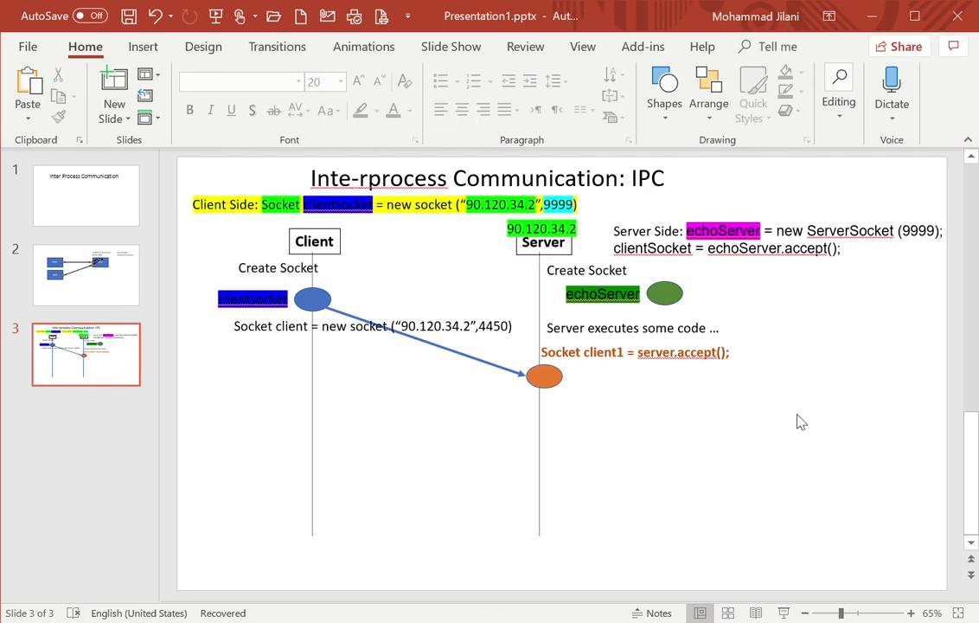
- Nudge the client's vertical timeline down slightly
click(576, 229)
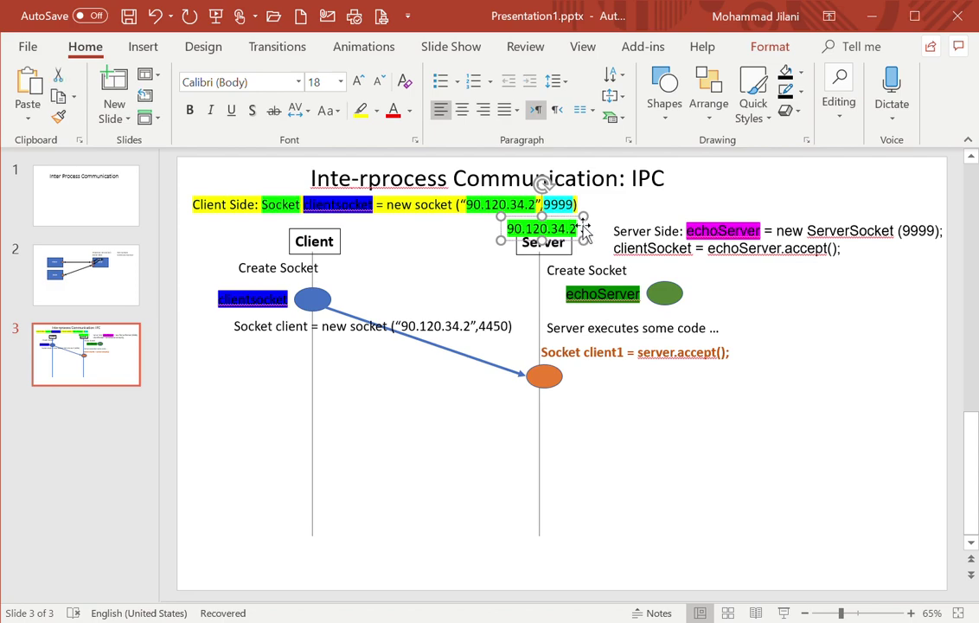
click(804, 486)
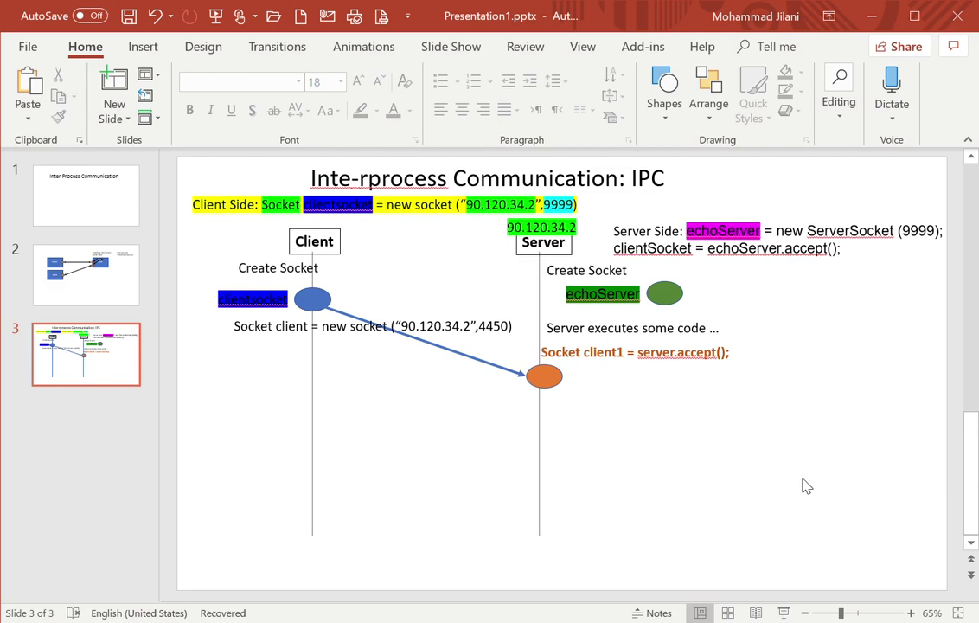
click(319, 382)
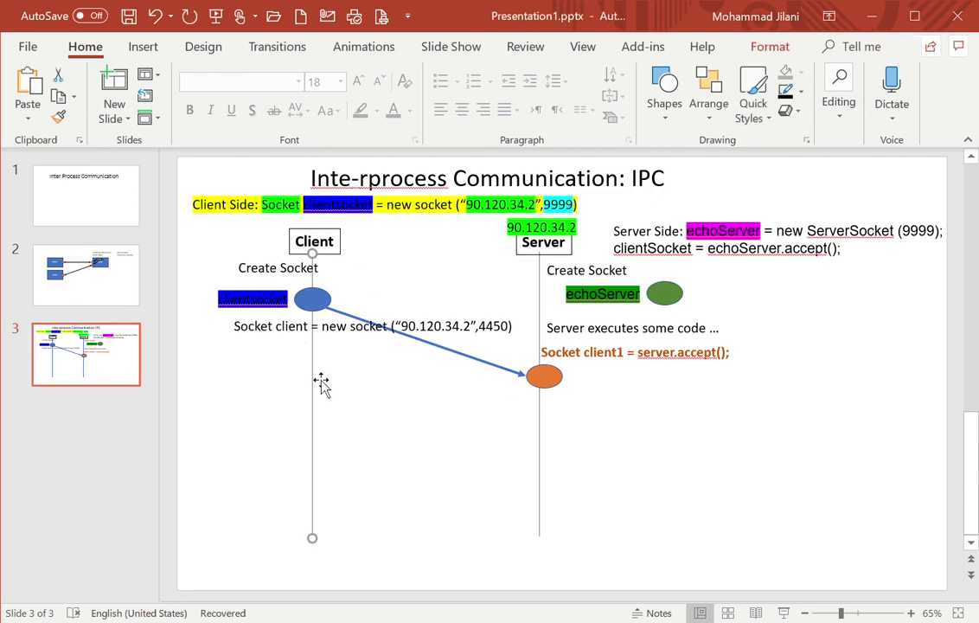
key(Down)
- Highlight the Client Side code from 'Socket' onward in yellow and shift its box slightly left
click(342, 396)
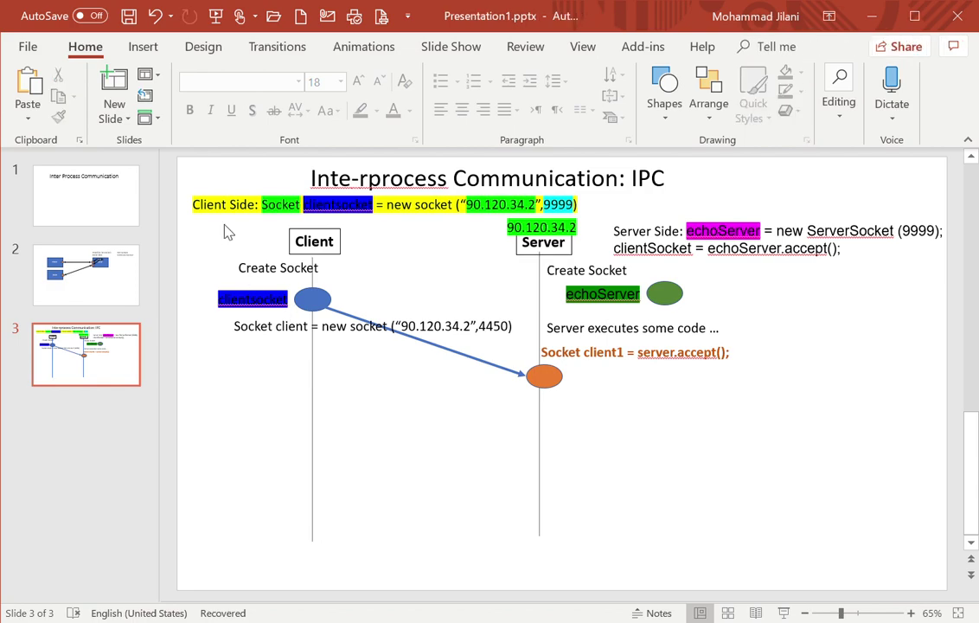
click(273, 219)
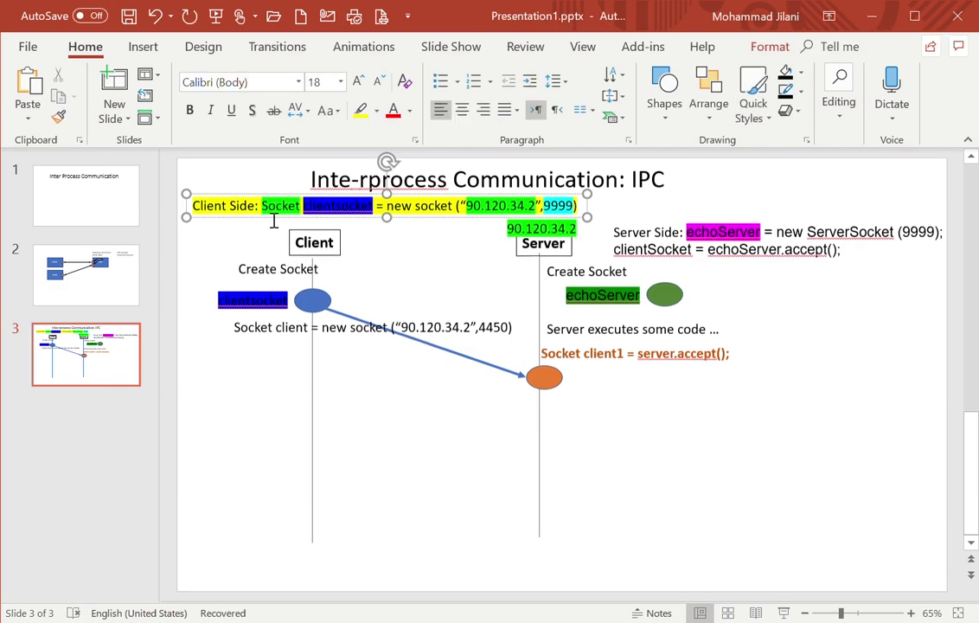
drag(270, 216, 584, 205)
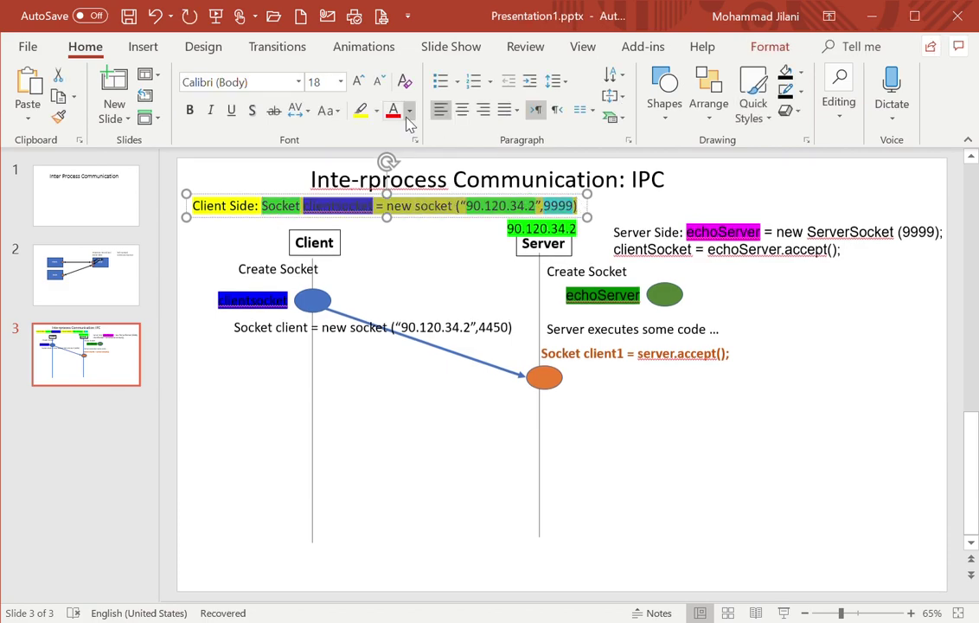
click(360, 113)
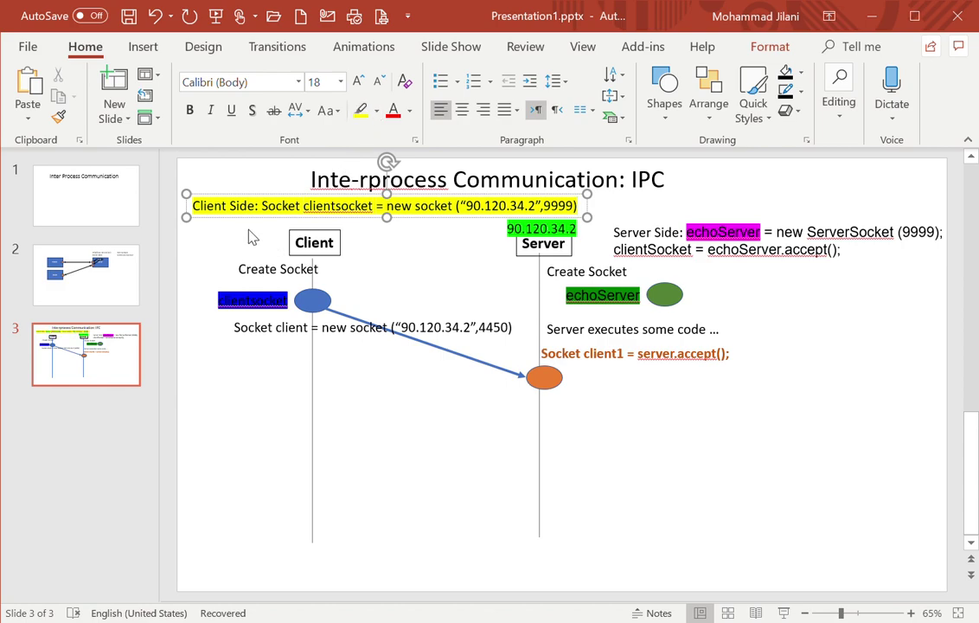
drag(266, 204, 262, 204)
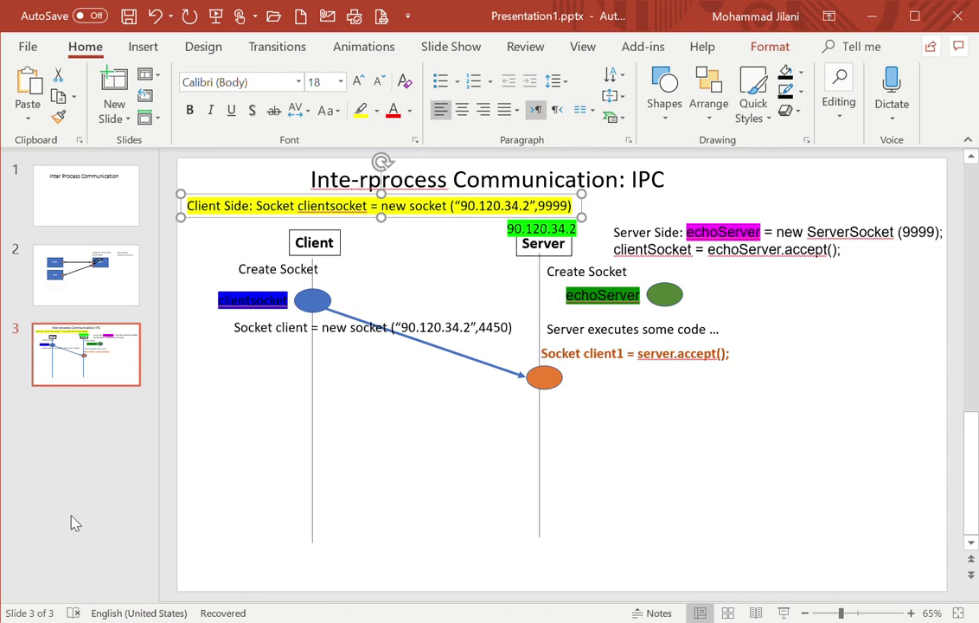
click(43, 424)
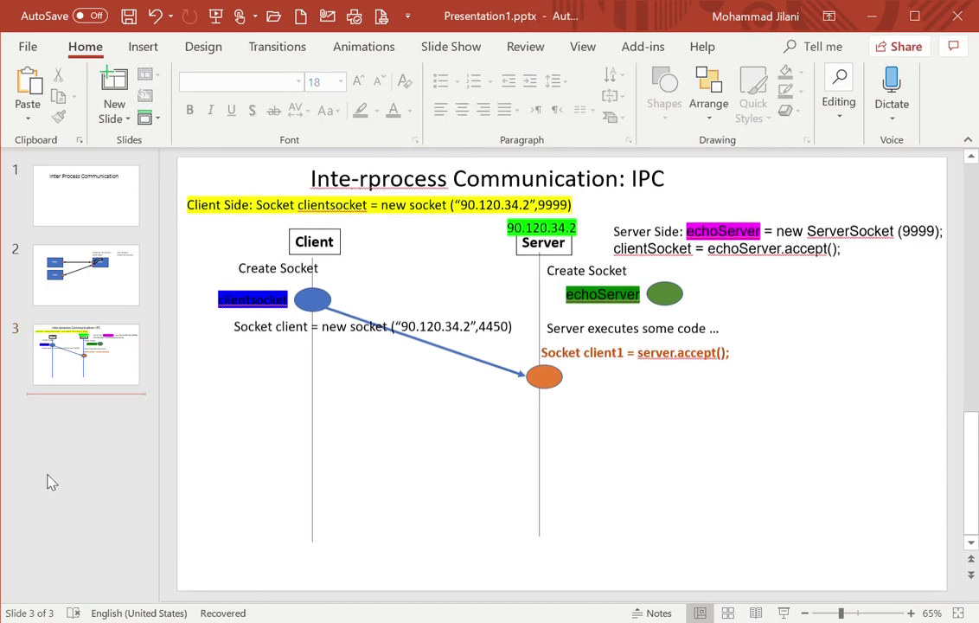
- Open the recent presentation '2b-Sockets programming in Java.pptx'
click(28, 49)
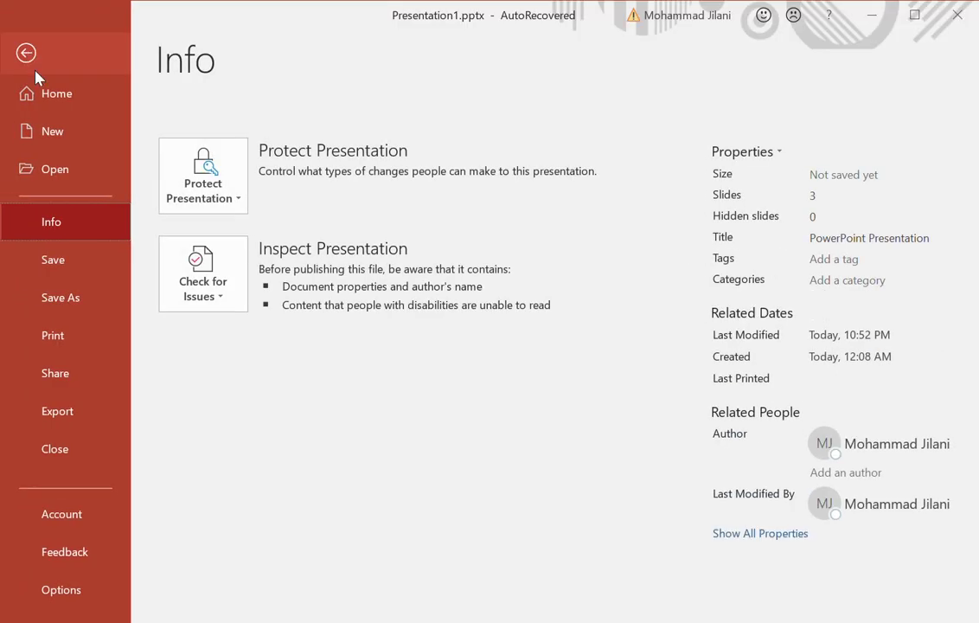
click(61, 171)
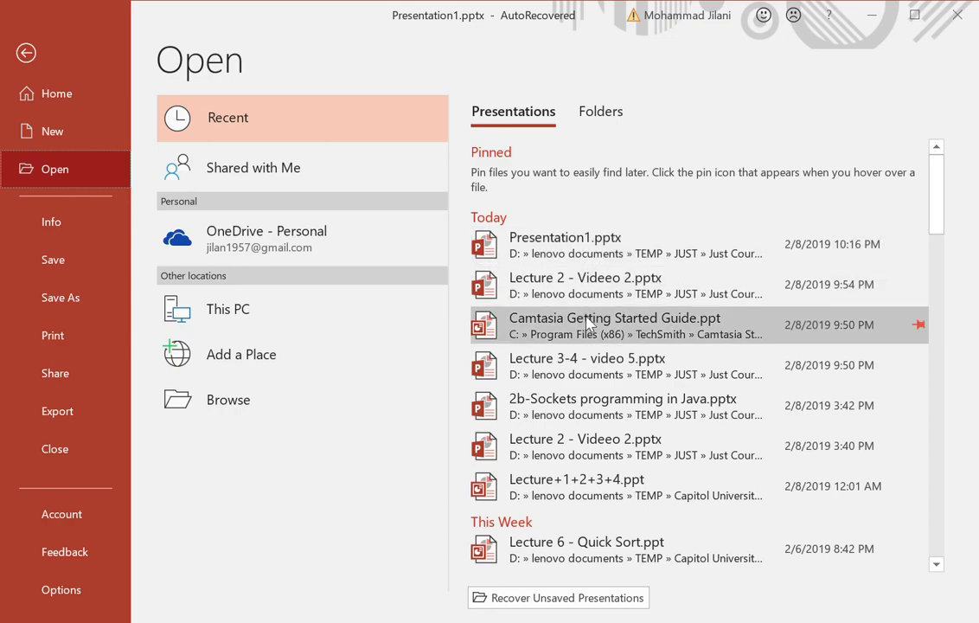
click(590, 401)
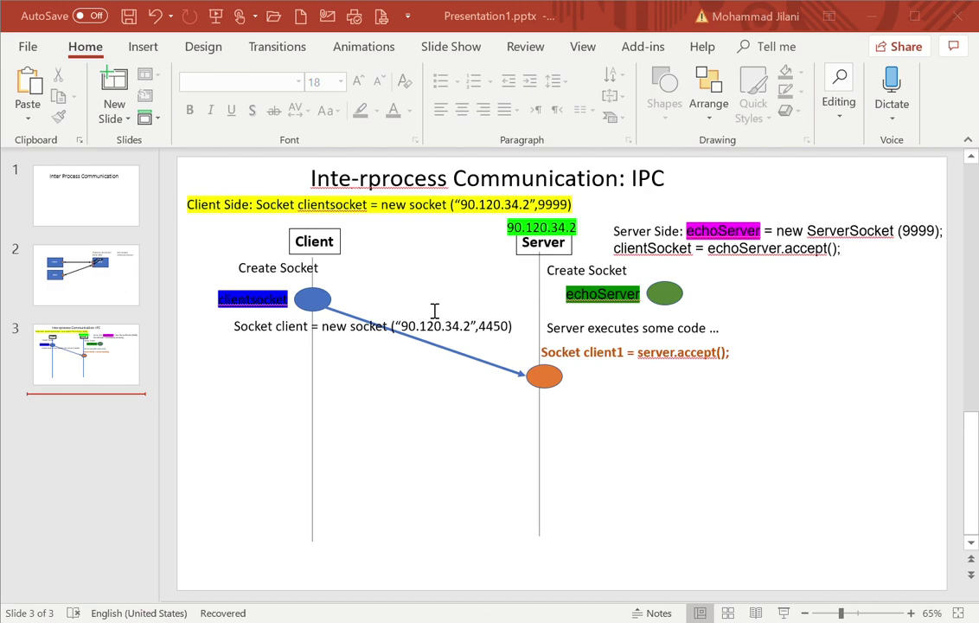
- Paste the java.io and java.net import lines onto slide 2 below the diagram, then return to slide 3
click(609, 18)
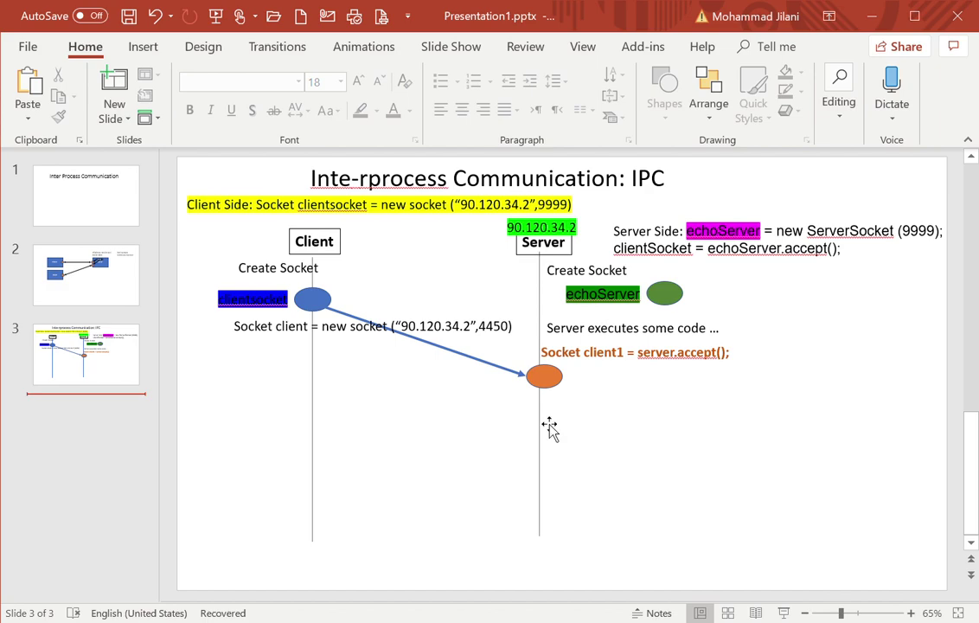
click(112, 279)
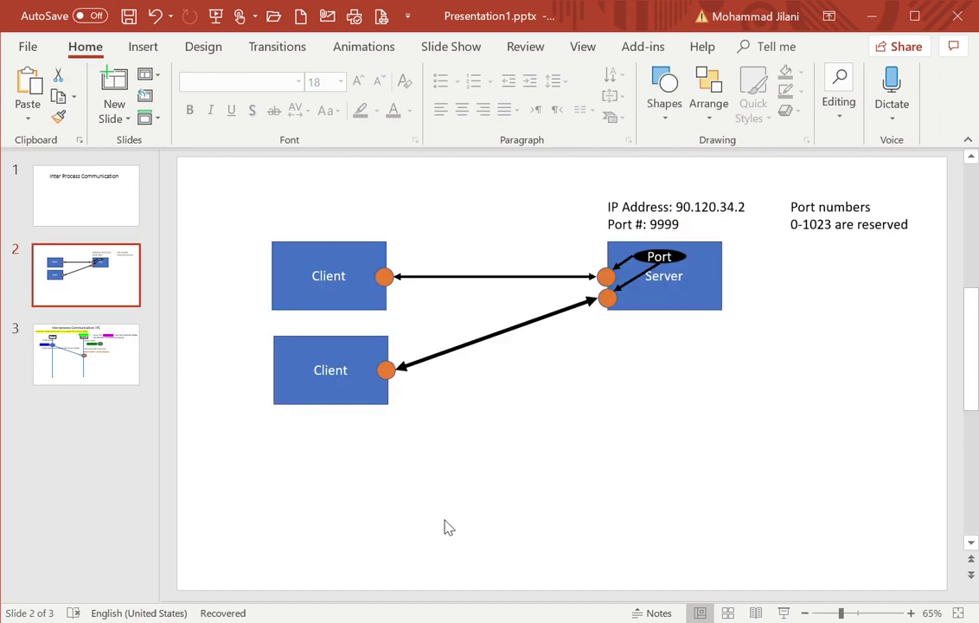
text(import java.io.*; import java.net.*;)
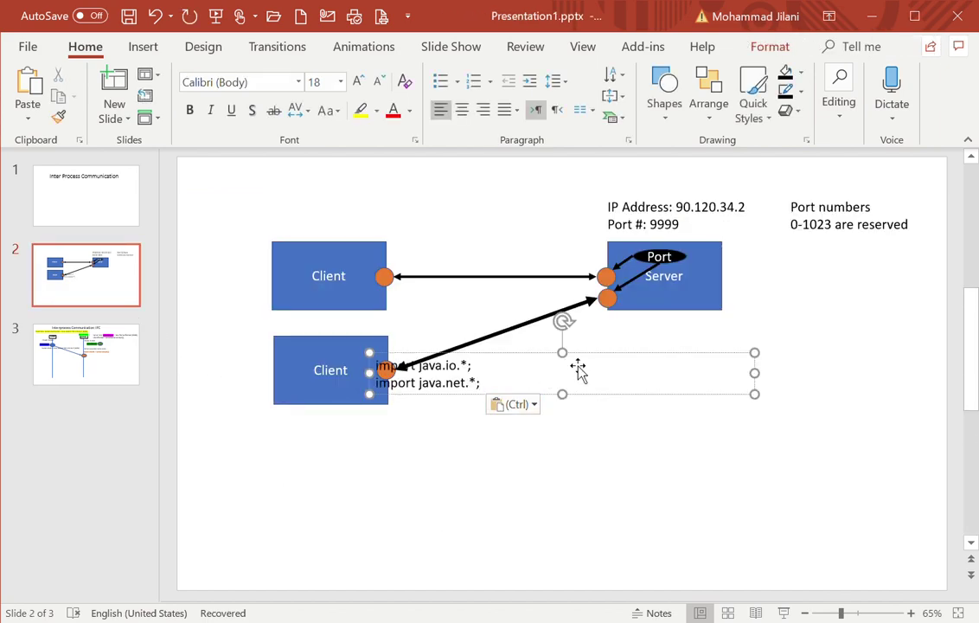
drag(590, 365, 682, 437)
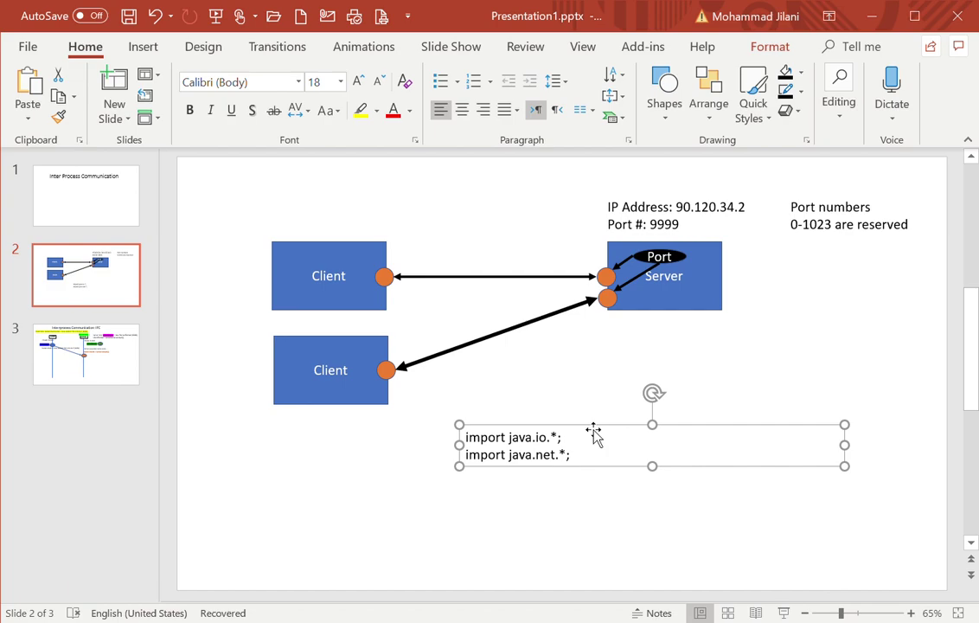
drag(593, 430, 618, 436)
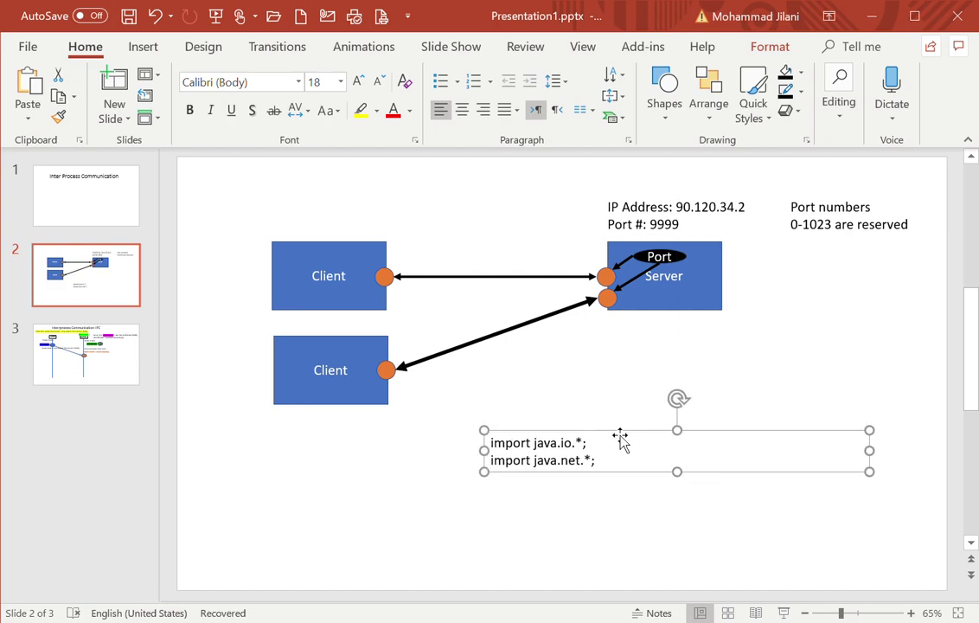
click(119, 384)
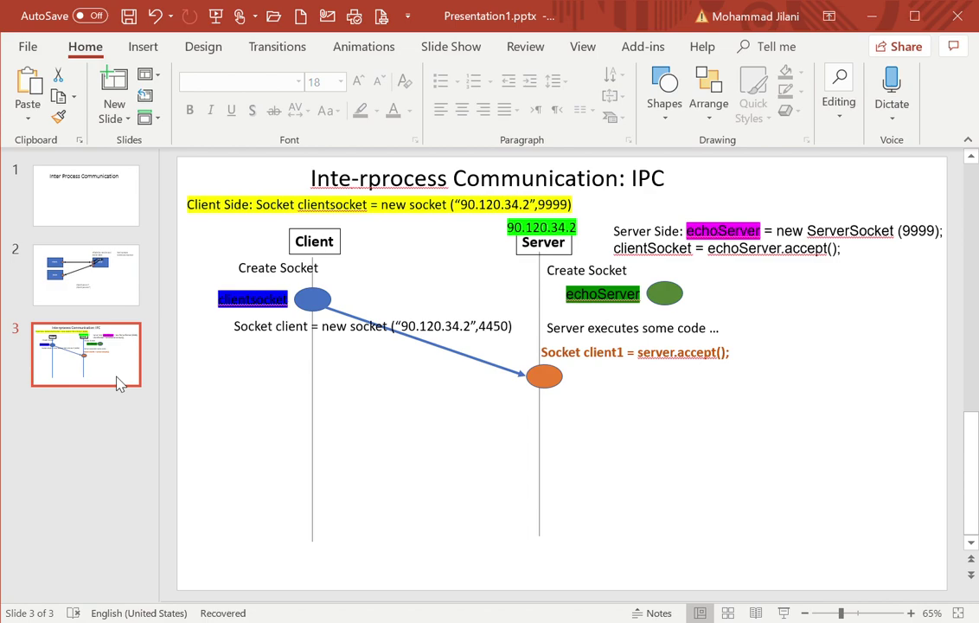
- Remove the blue highlight from the clientsocket label and enlarge its text to size 20
click(323, 207)
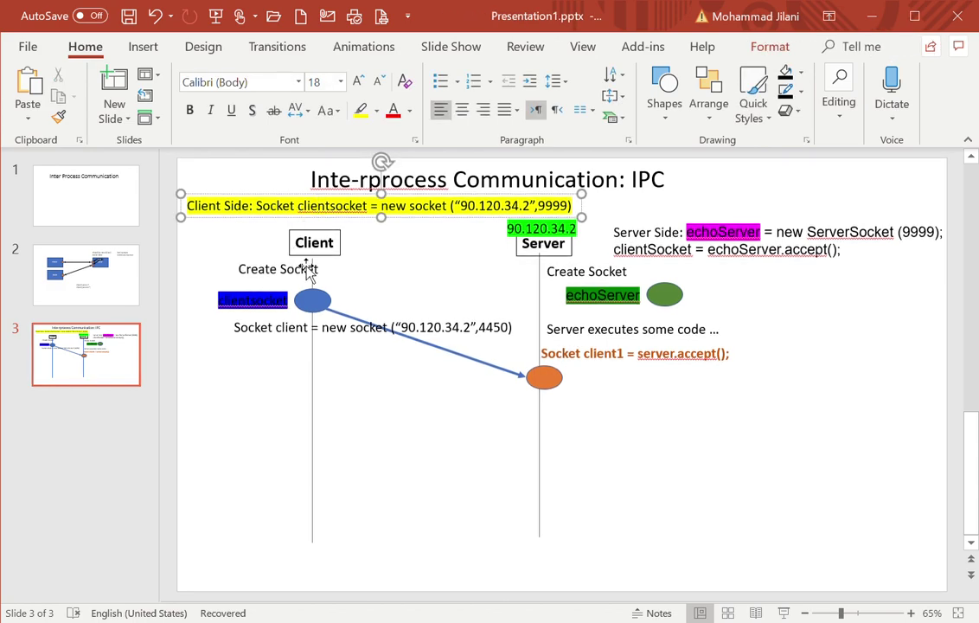
click(327, 300)
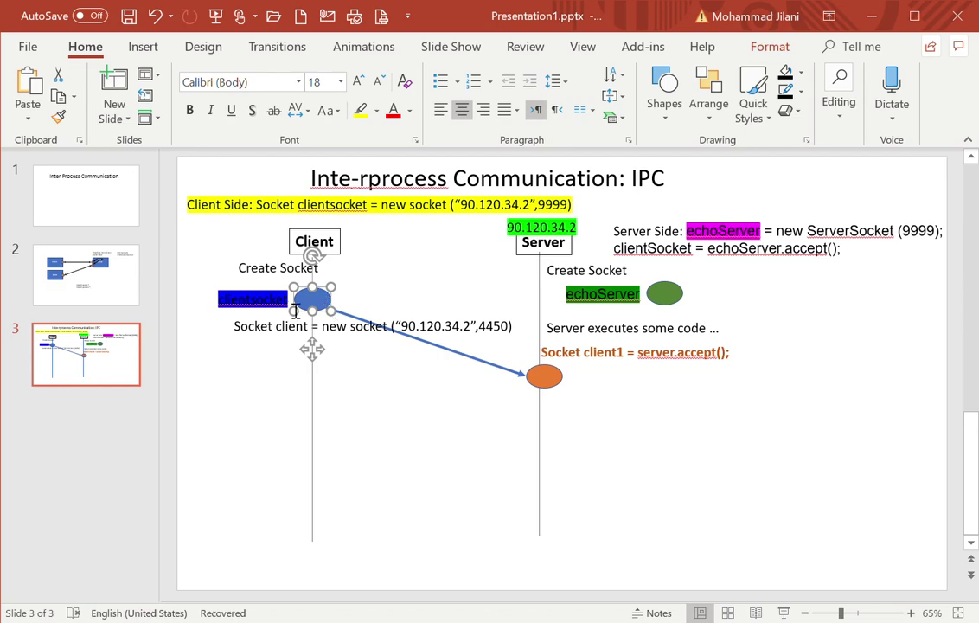
click(273, 303)
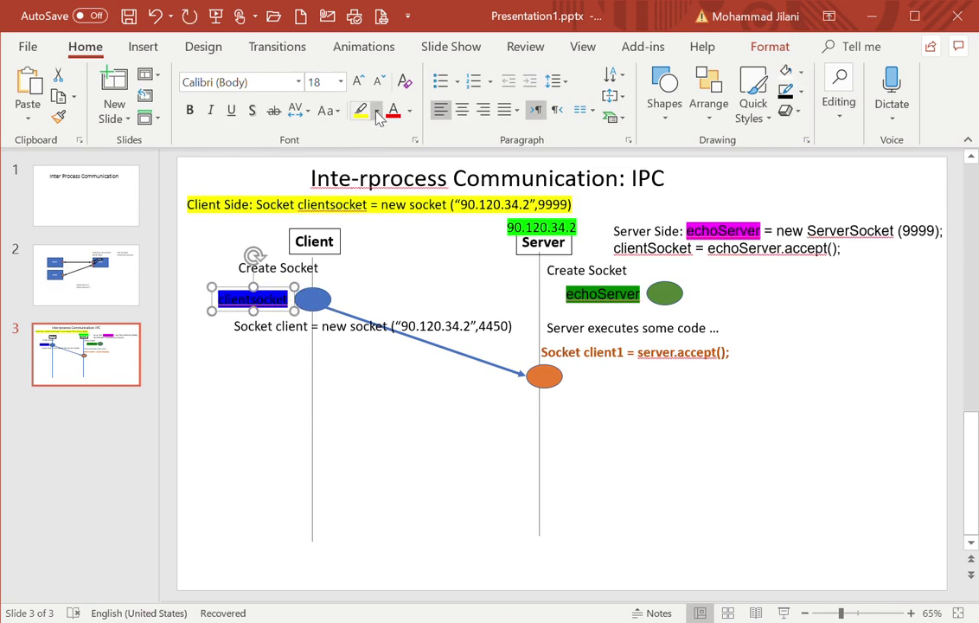
click(371, 222)
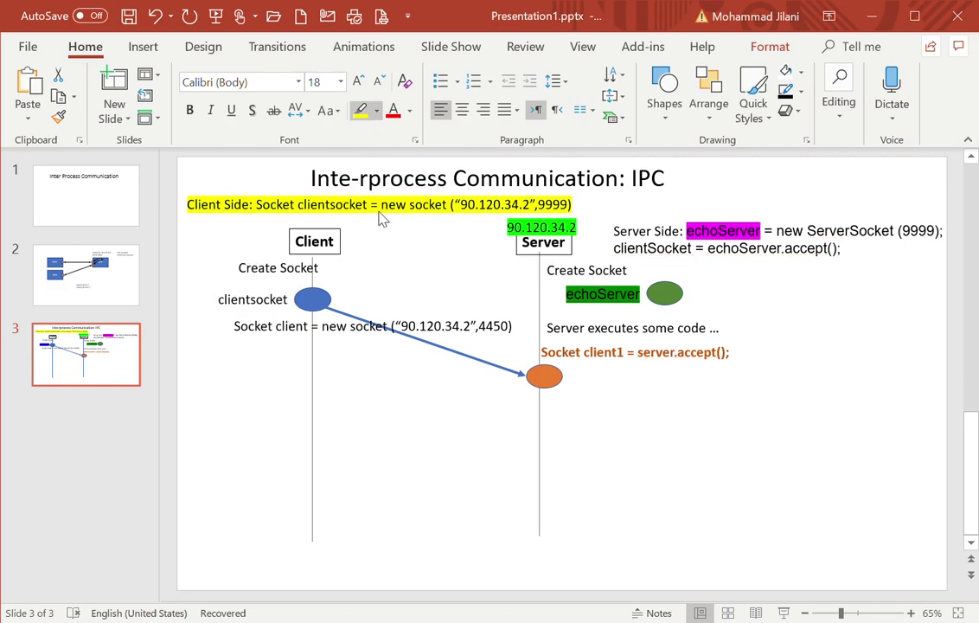
key(Tab)
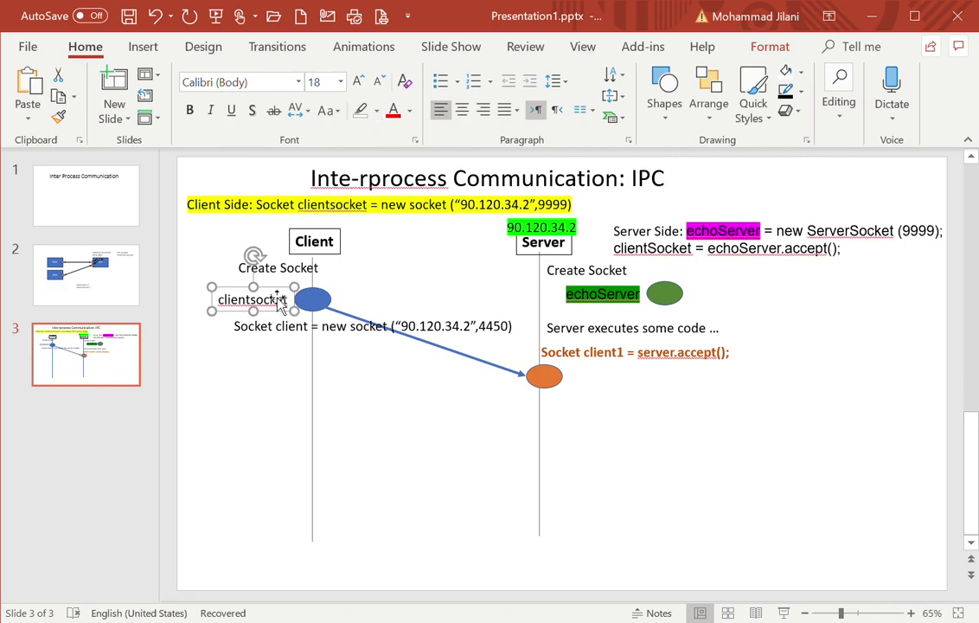
click(358, 82)
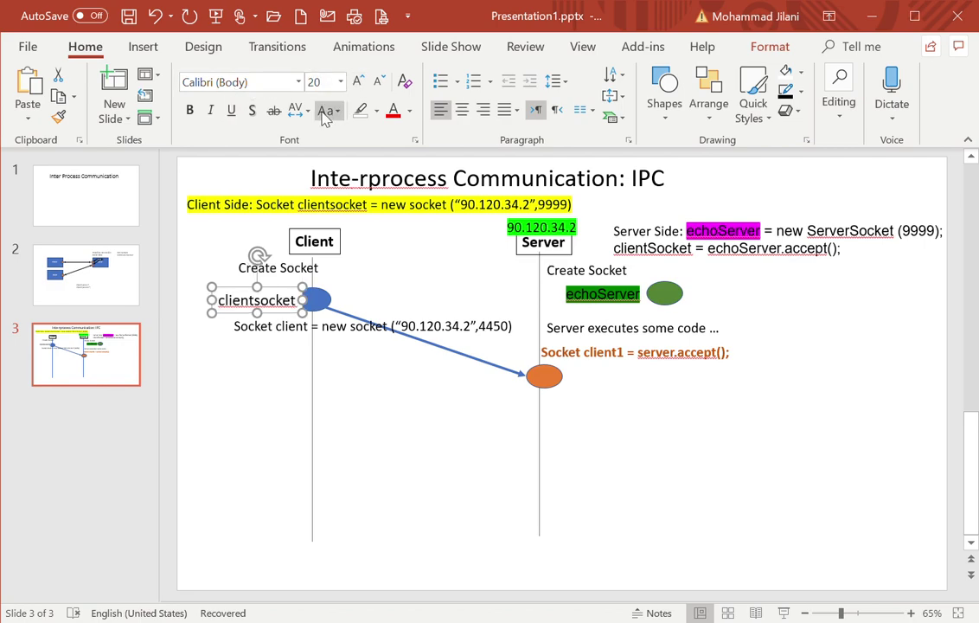
- Make the clientsocket label bold and shift it slightly left
click(189, 110)
click(240, 364)
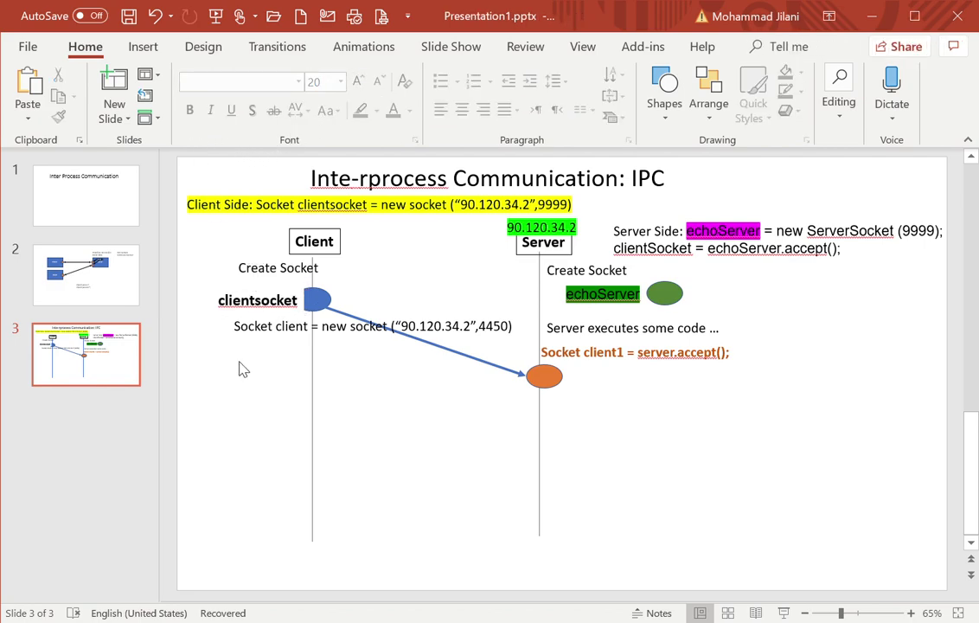
click(273, 301)
drag(273, 301, 262, 294)
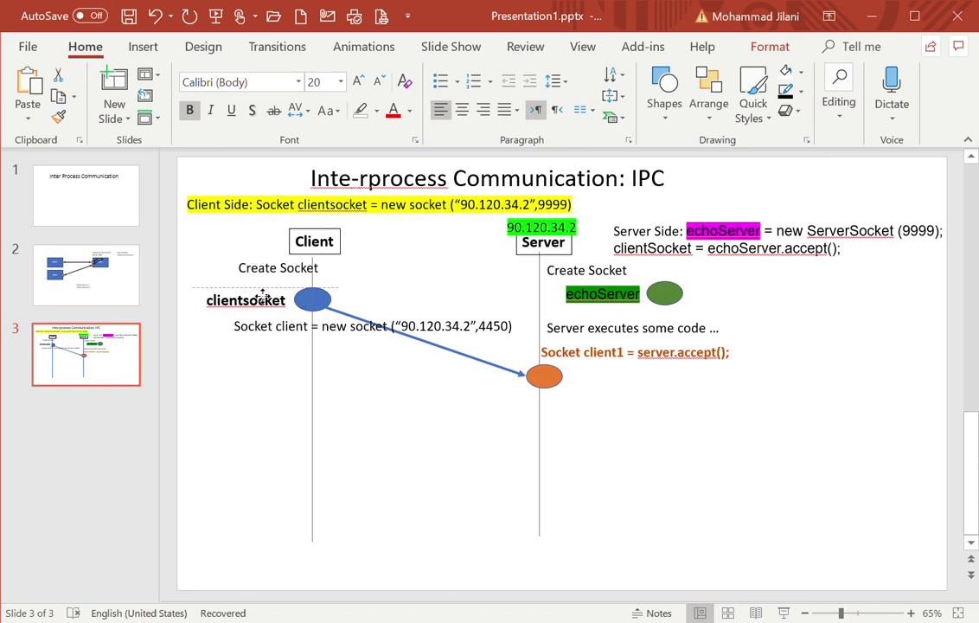
click(327, 299)
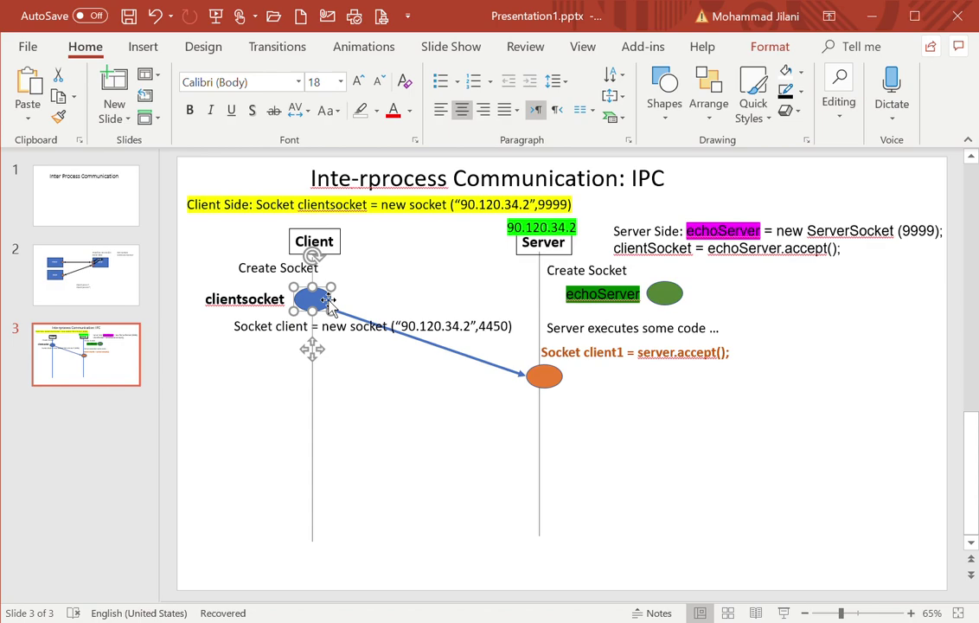
- Highlight the word 'clientsocket' in the yellow Client Side code line green
click(266, 207)
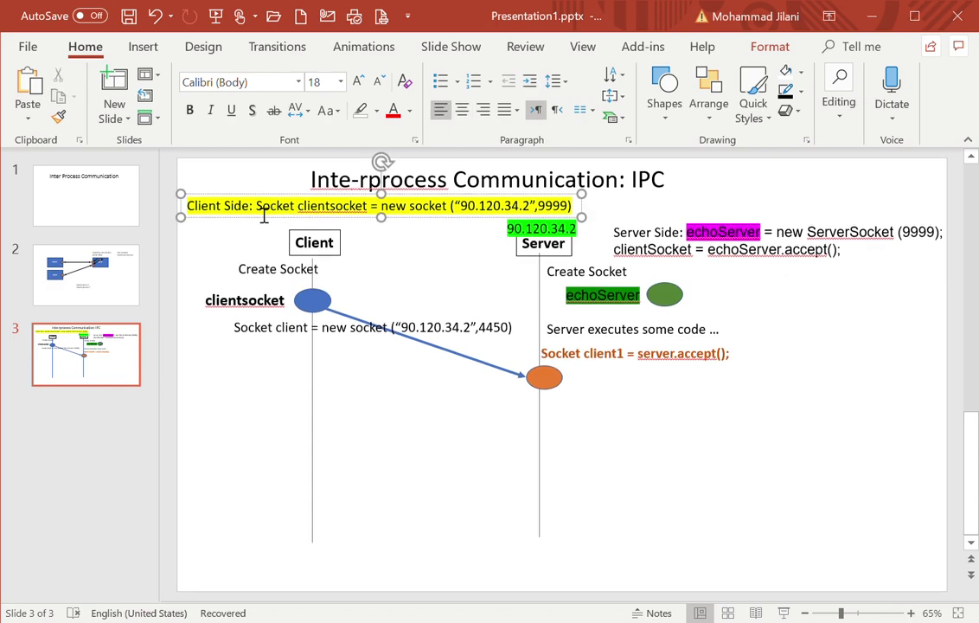
drag(258, 215, 298, 211)
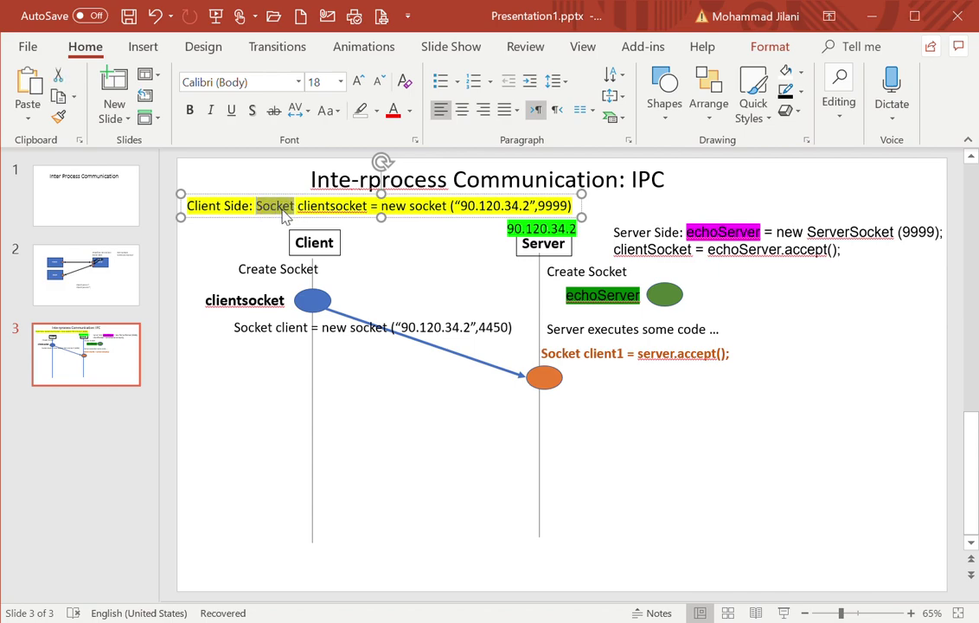
click(283, 211)
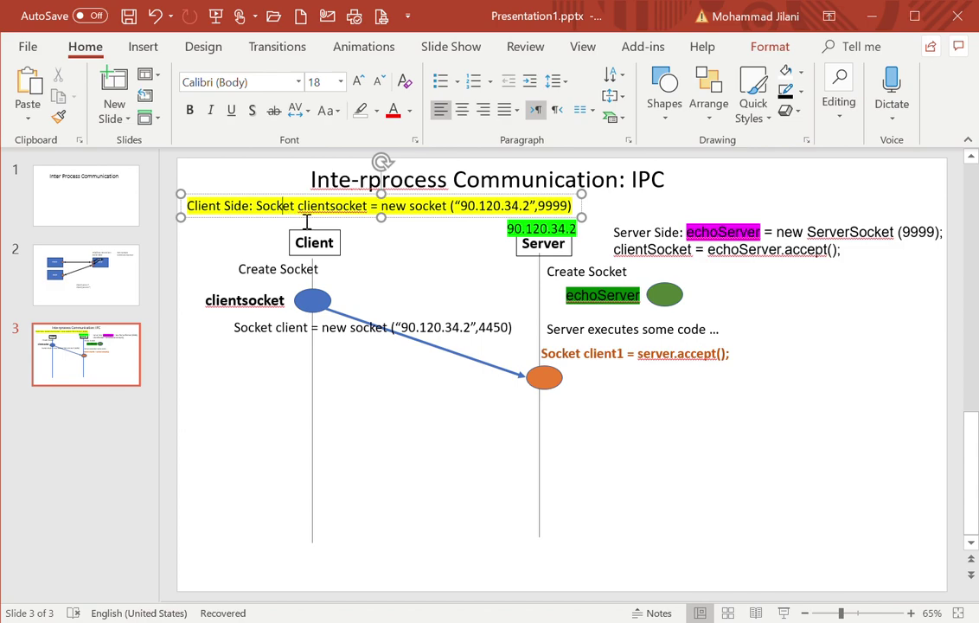
drag(307, 215, 374, 214)
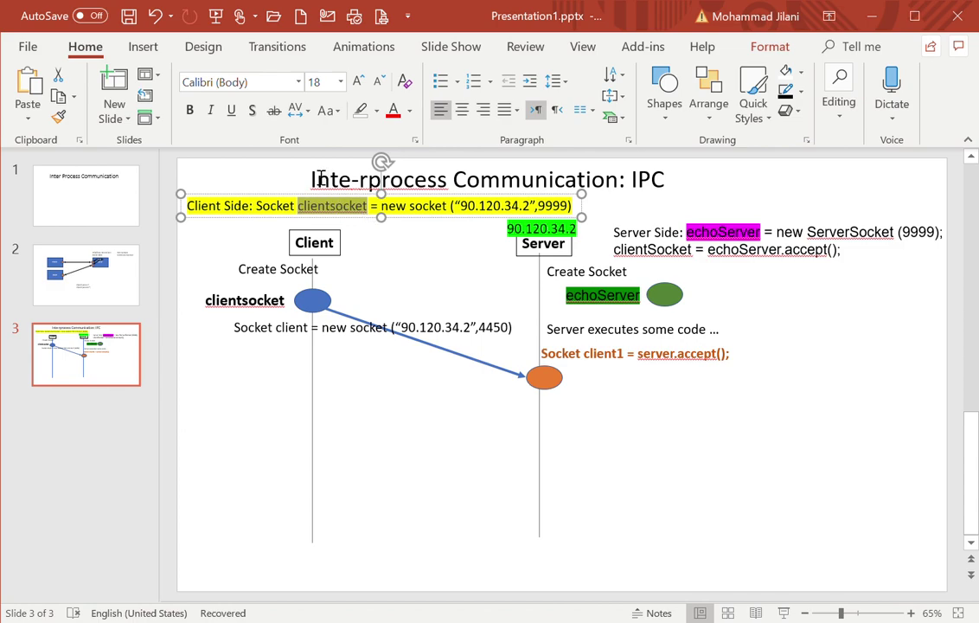
click(361, 110)
key(ctrl+z)
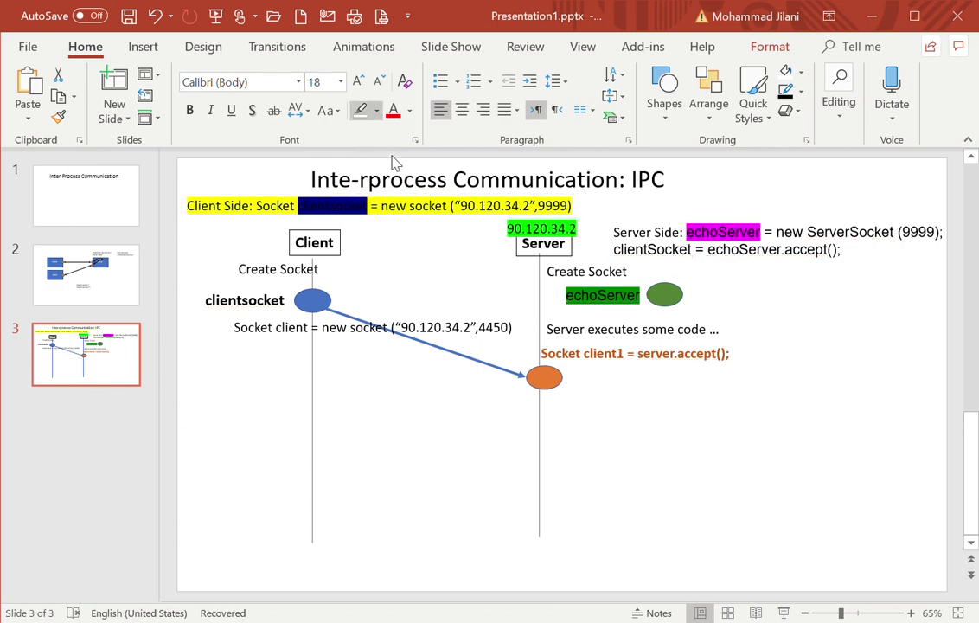
key(ctrl+y)
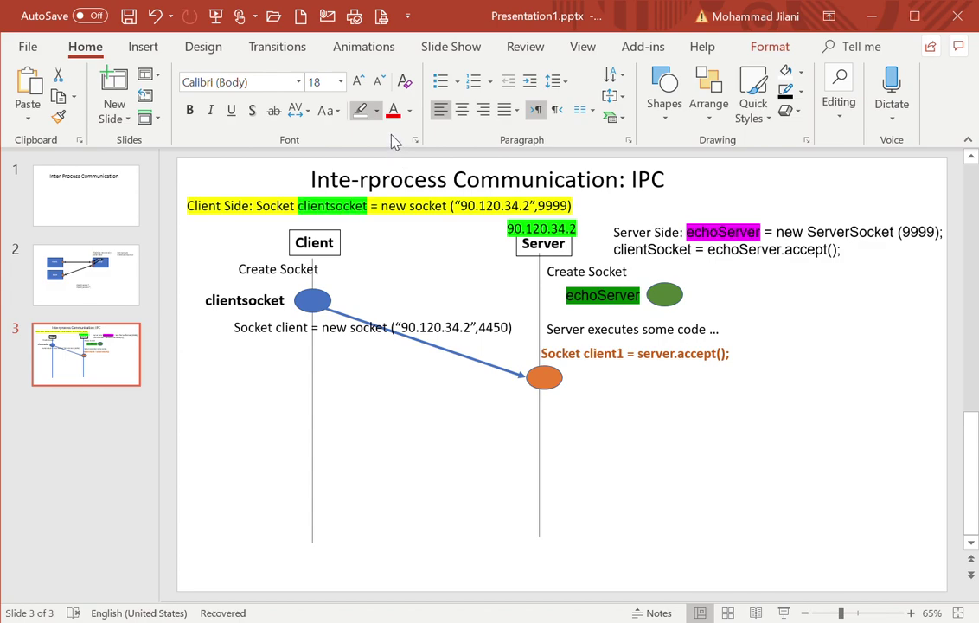
click(393, 193)
- Highlight the clientsocket label beside the blue client ellipse green
click(268, 273)
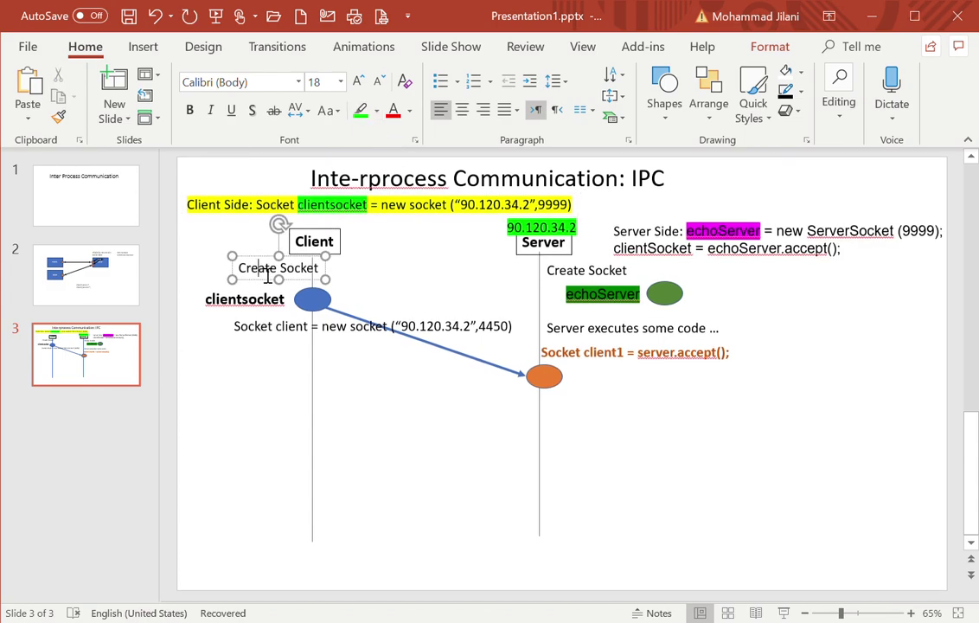
double_click(227, 299)
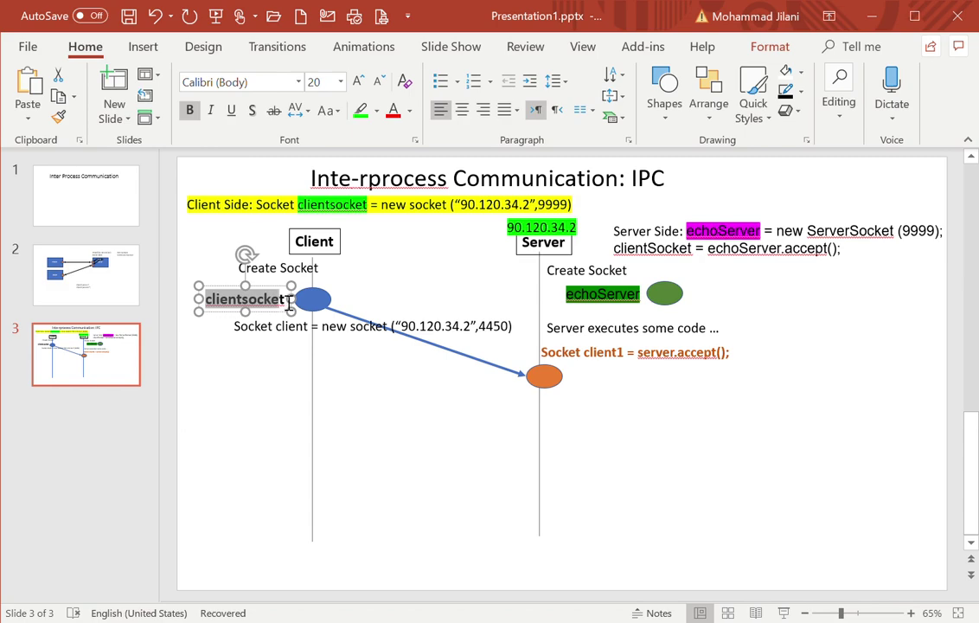
click(360, 109)
click(236, 398)
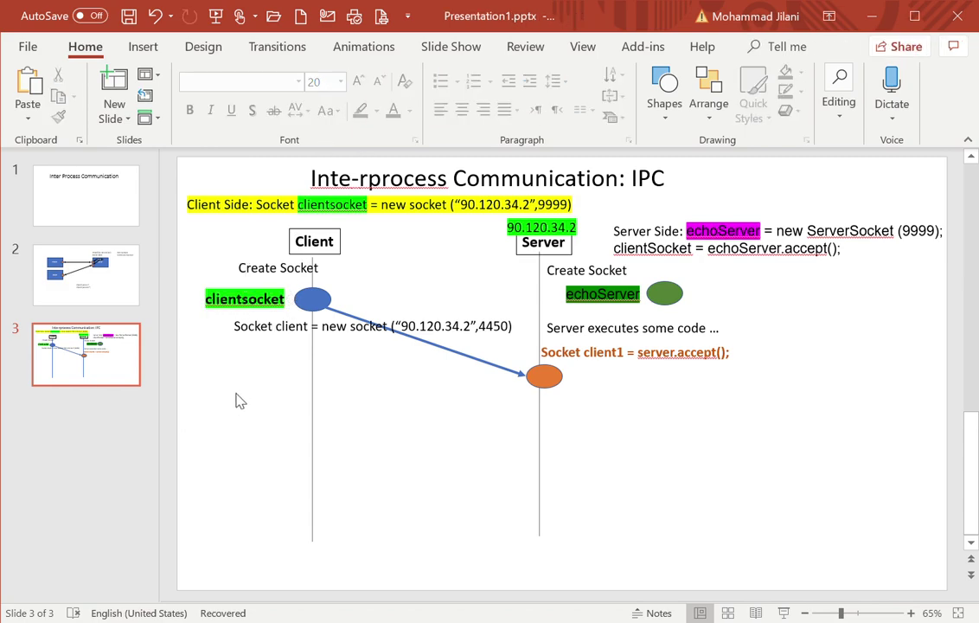
- Highlight the IP address 90.120.34.2 in the Client Side code line green
click(349, 214)
click(256, 300)
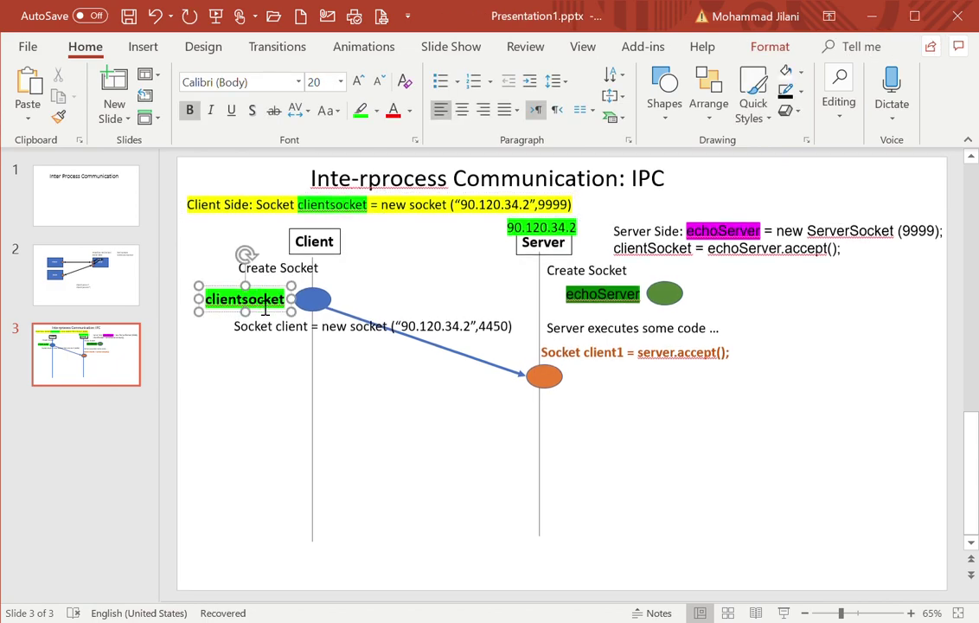
click(331, 301)
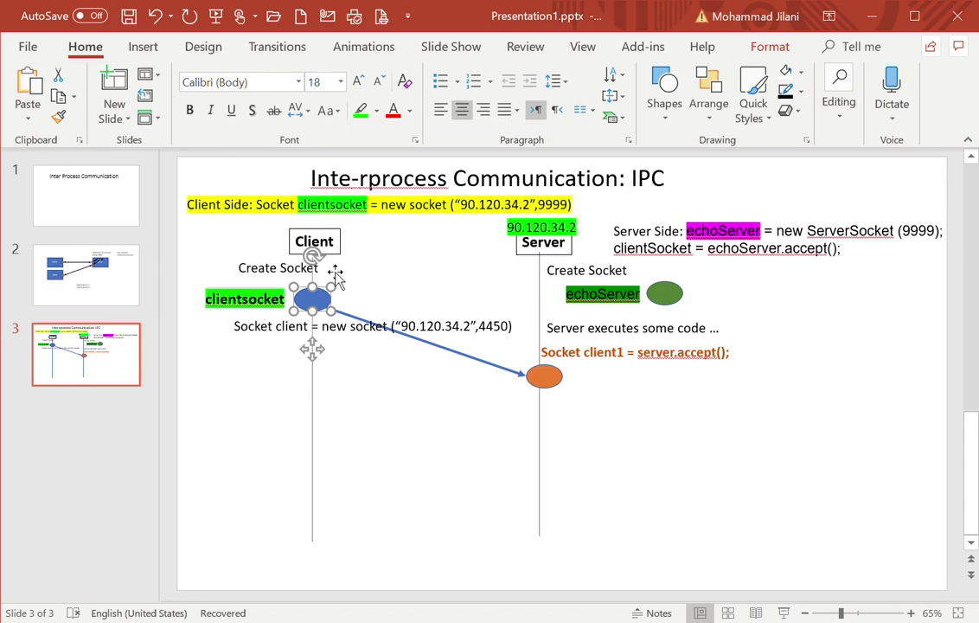
drag(460, 206, 531, 208)
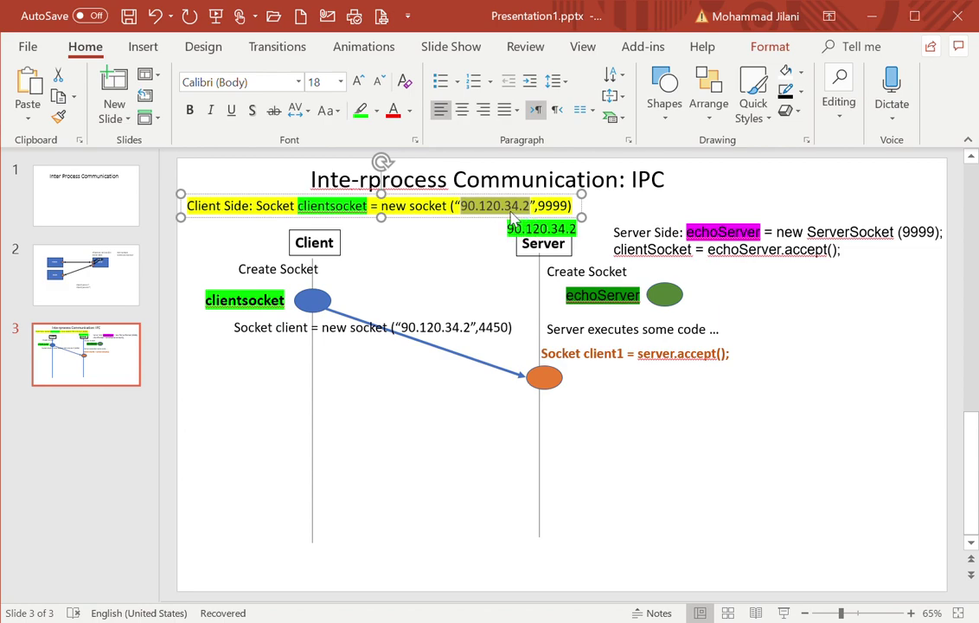
click(361, 111)
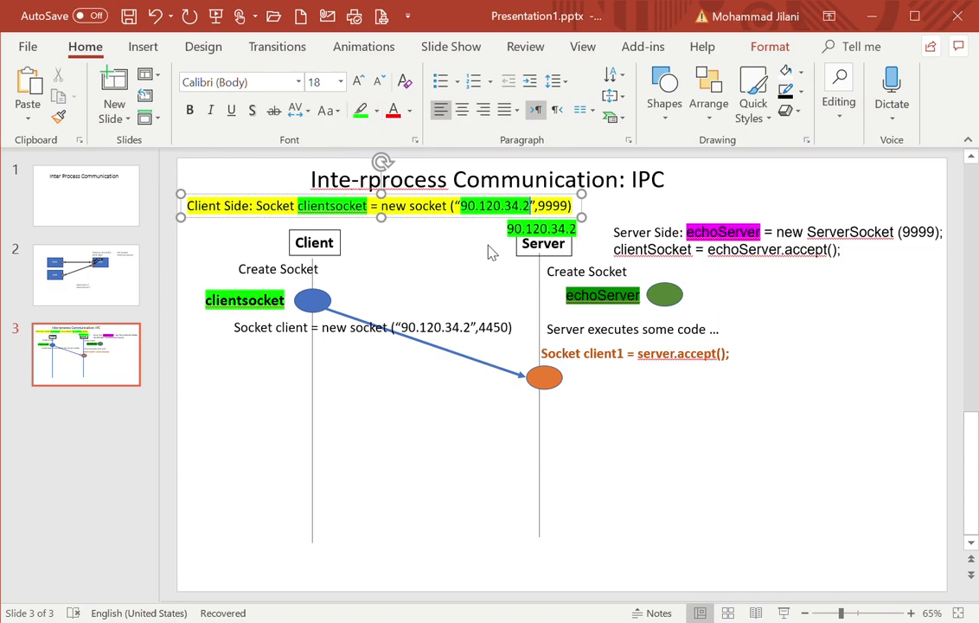
click(540, 284)
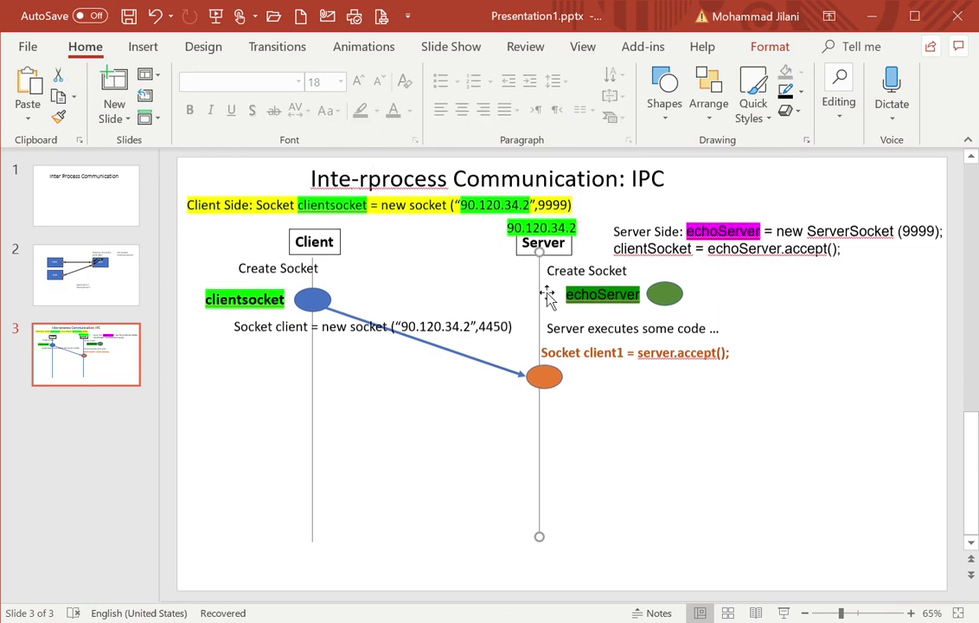
click(121, 298)
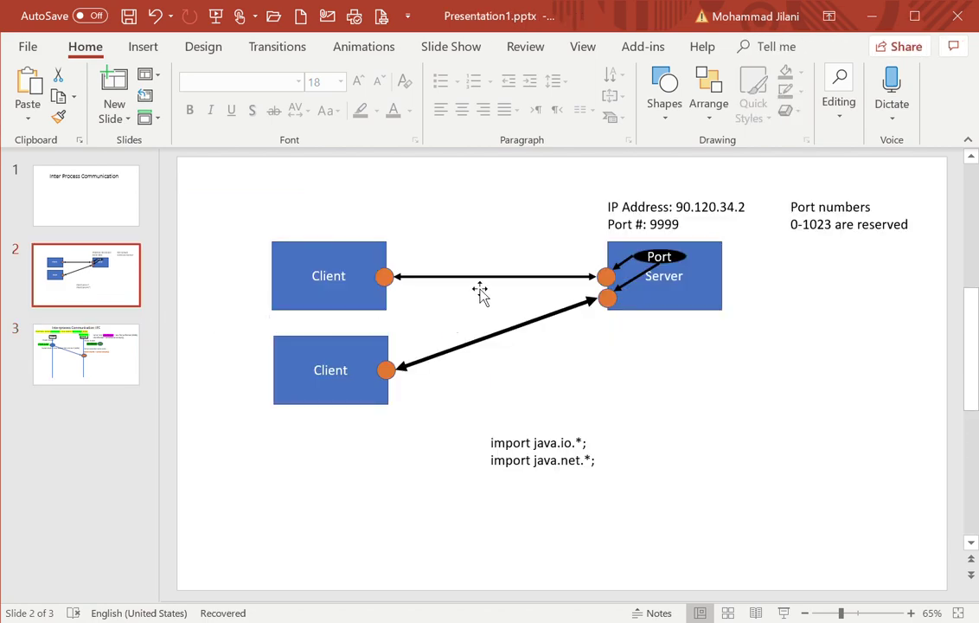
click(390, 278)
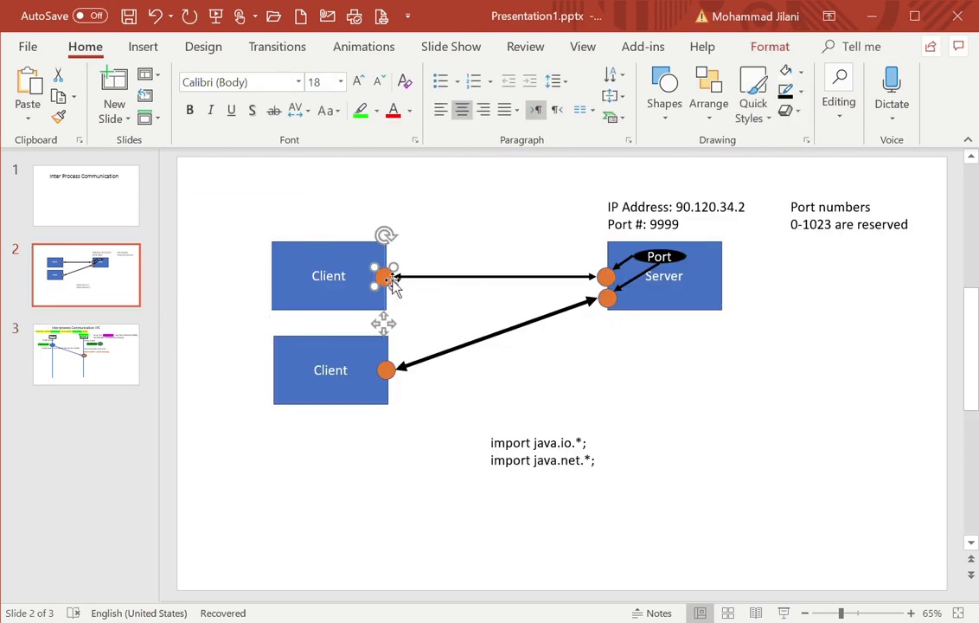
click(449, 286)
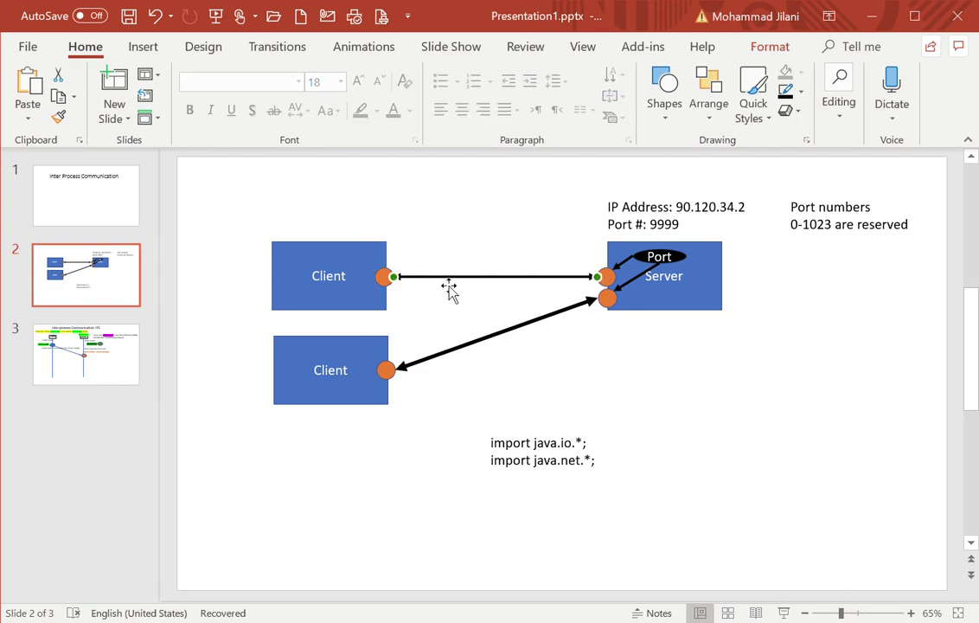
click(613, 279)
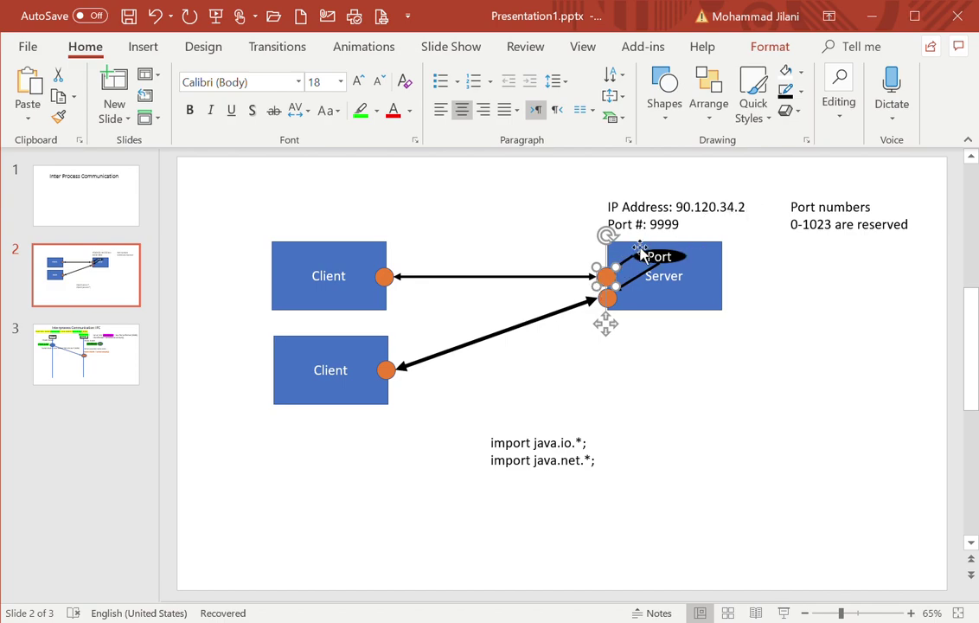
click(553, 277)
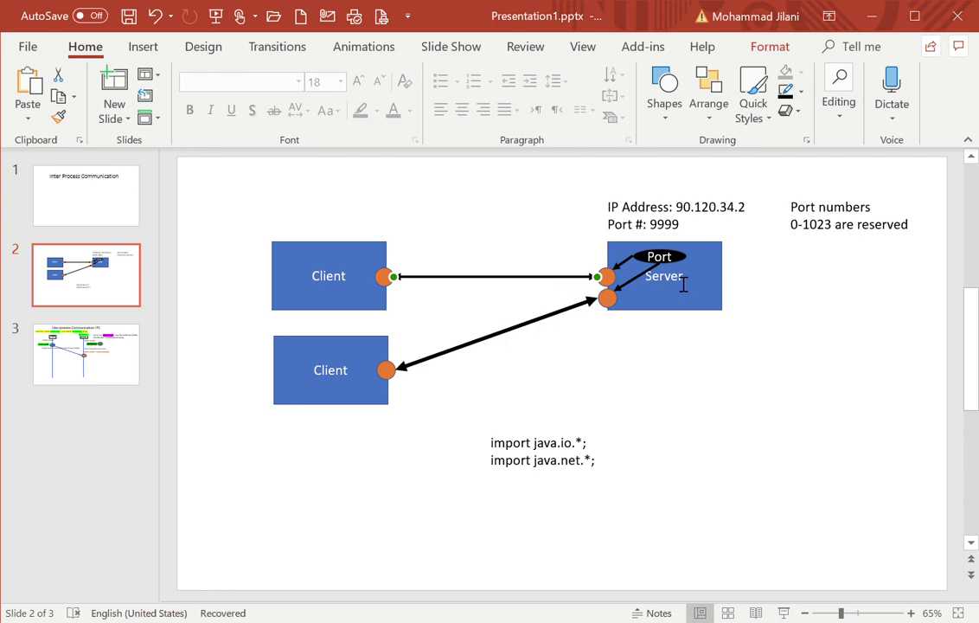
click(721, 281)
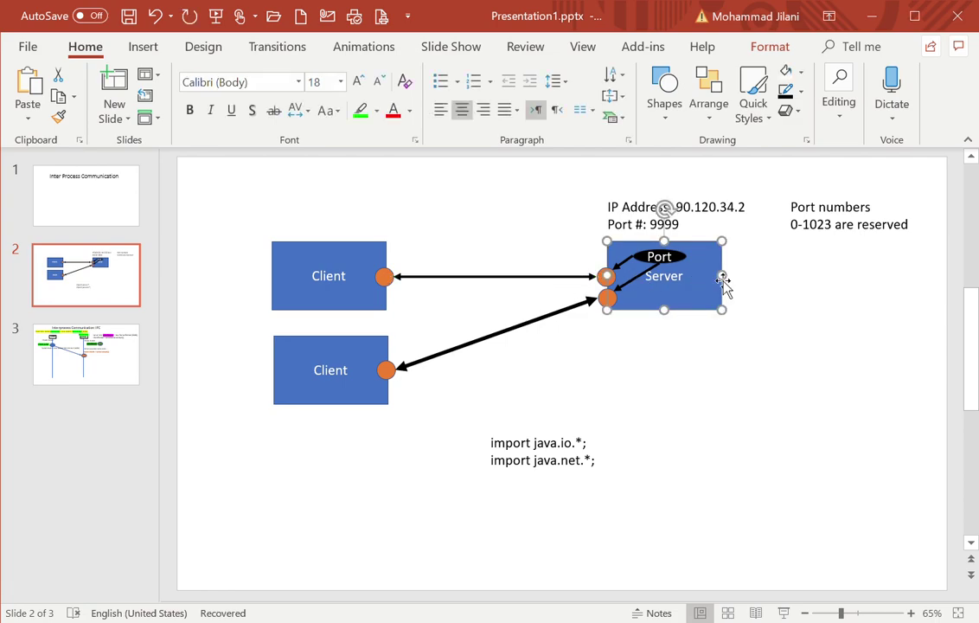
click(695, 209)
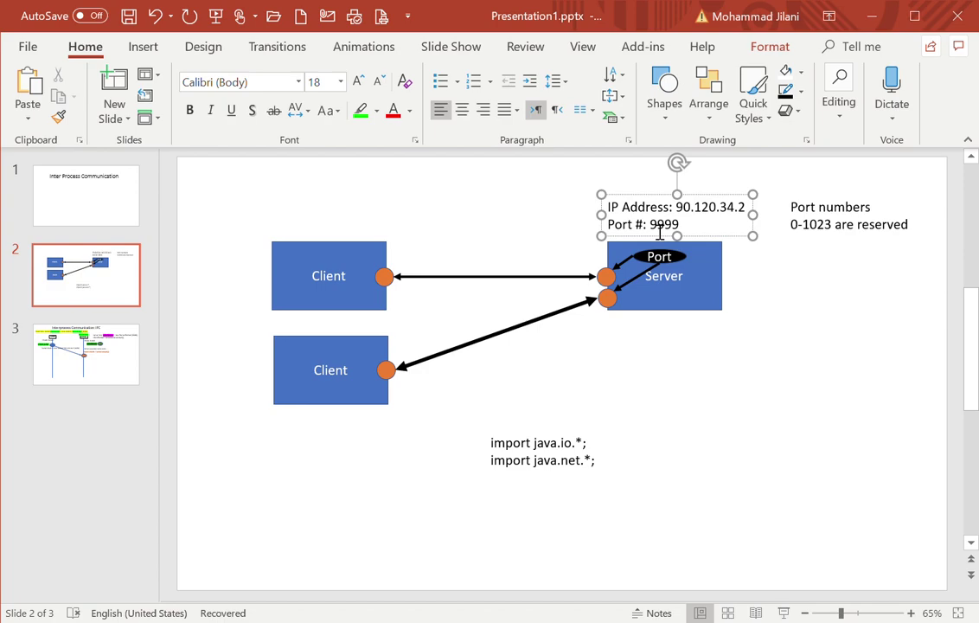
double_click(664, 227)
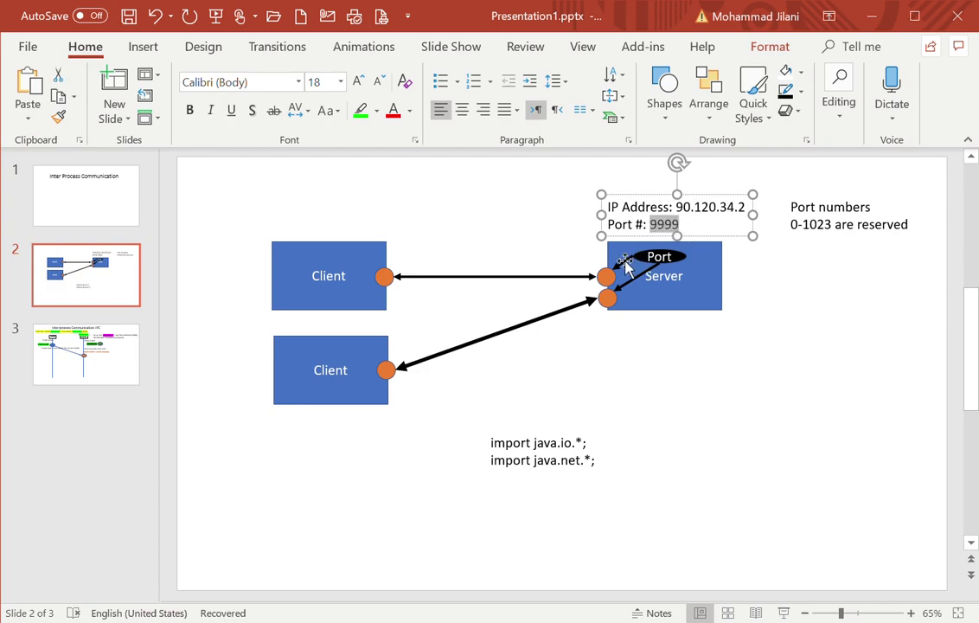
click(614, 275)
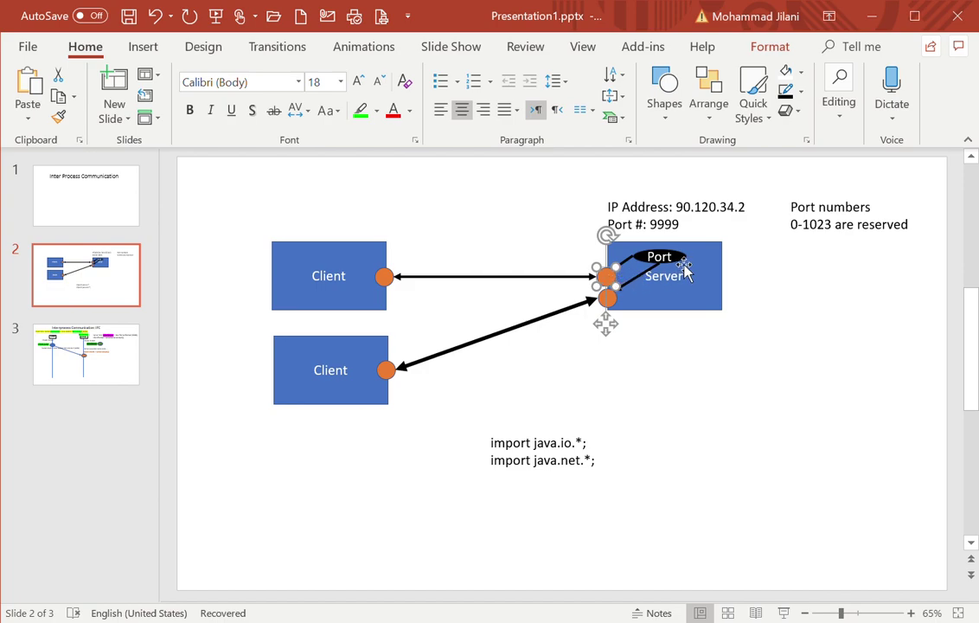
click(684, 265)
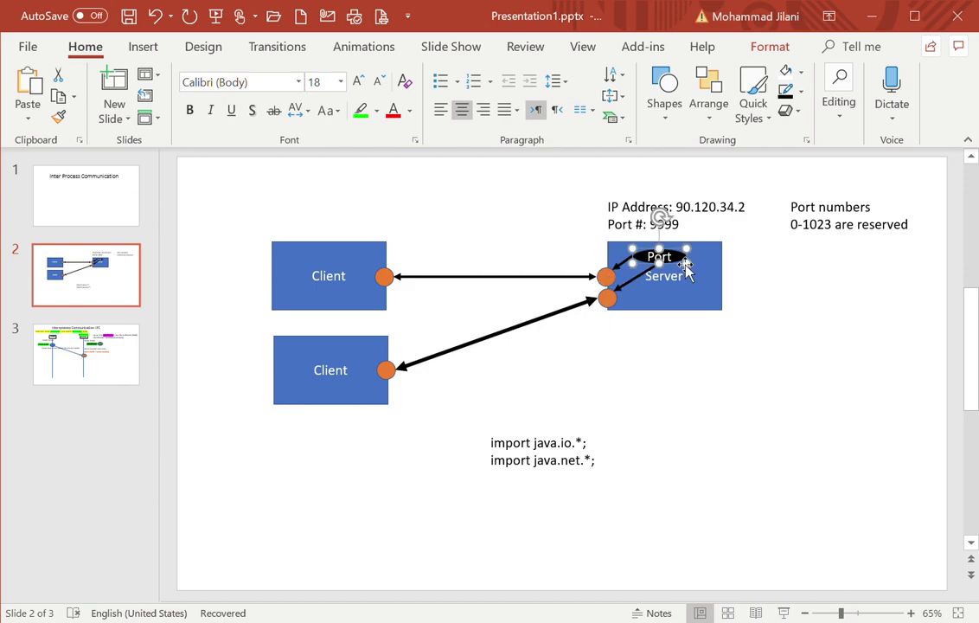
click(609, 280)
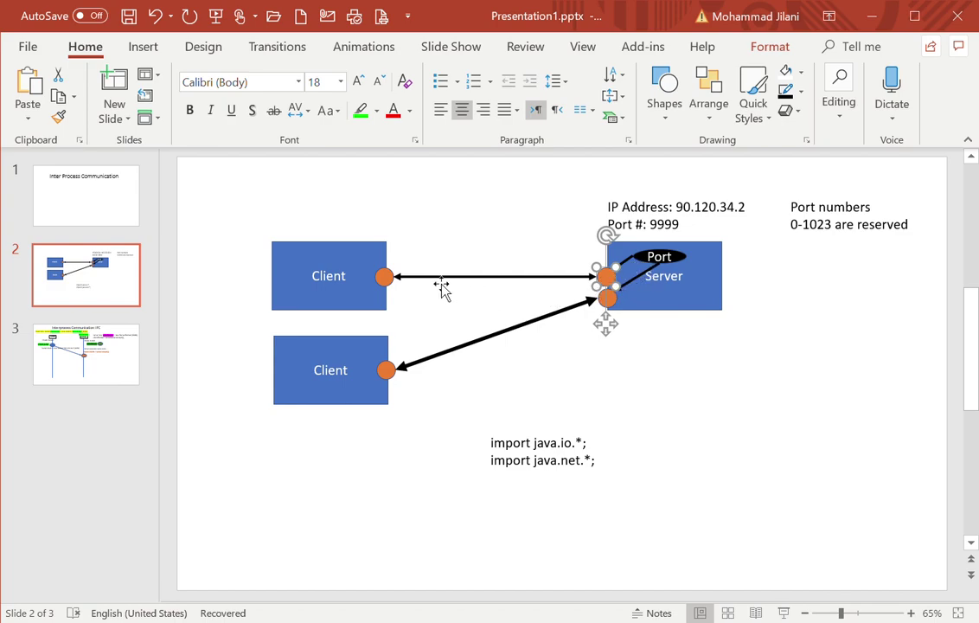
click(99, 372)
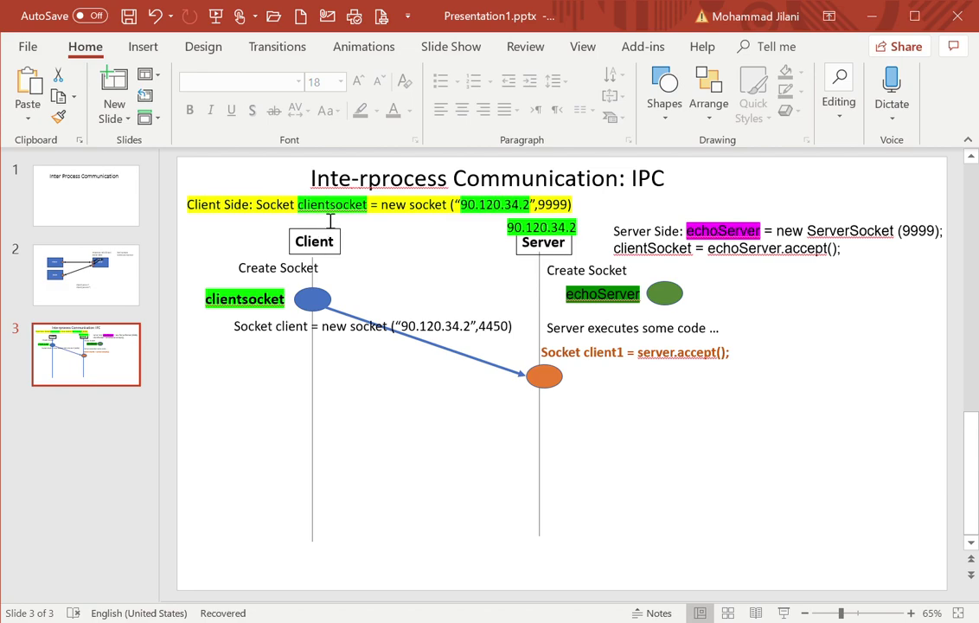
- Select the Client Side code line and the blue client ellipse, then clear the selection
click(329, 215)
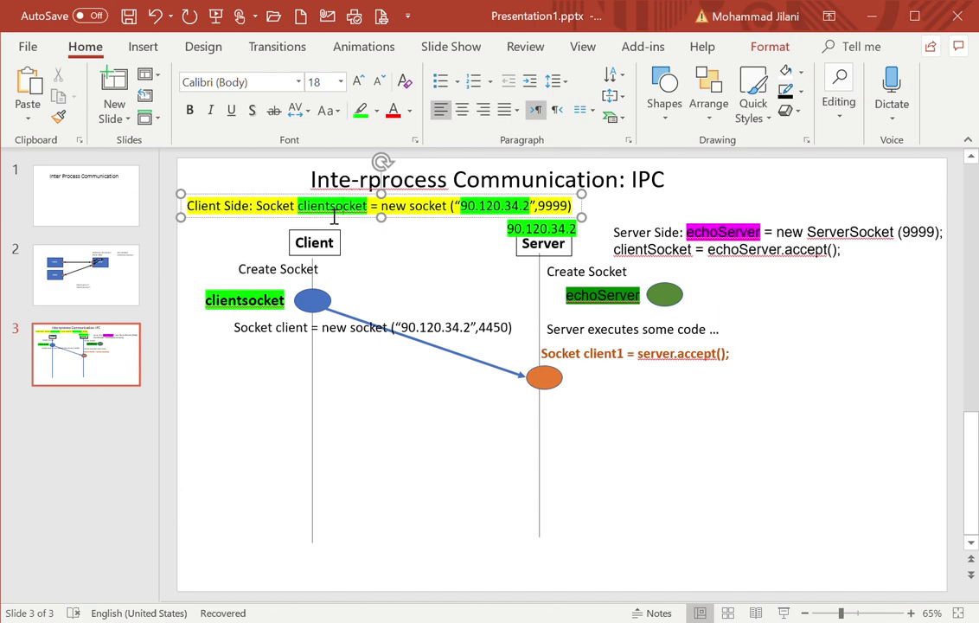
click(313, 301)
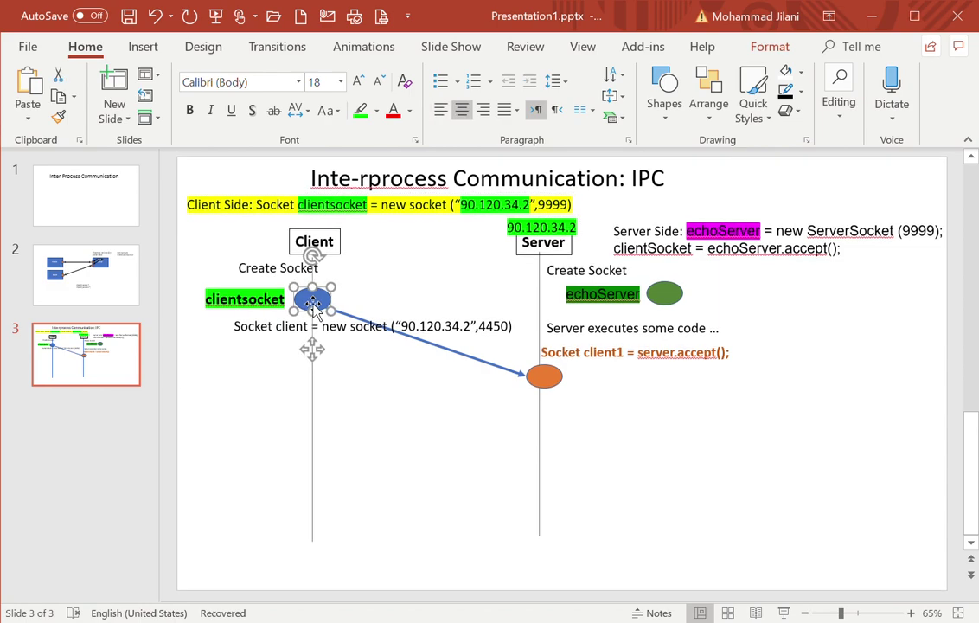
click(683, 448)
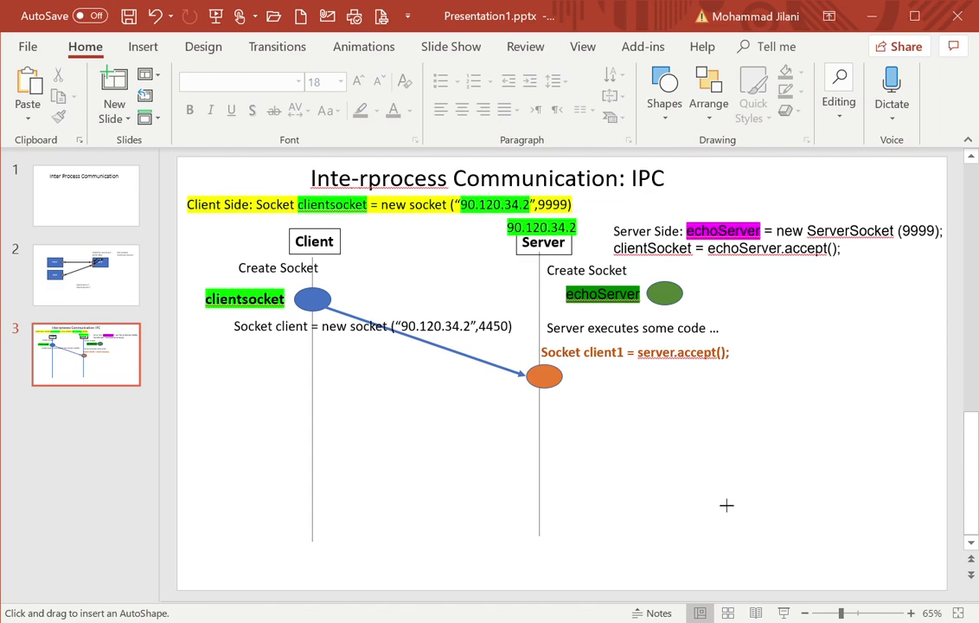
- Draw a blue square right of the server timeline, leaving it without text
drag(708, 499, 822, 394)
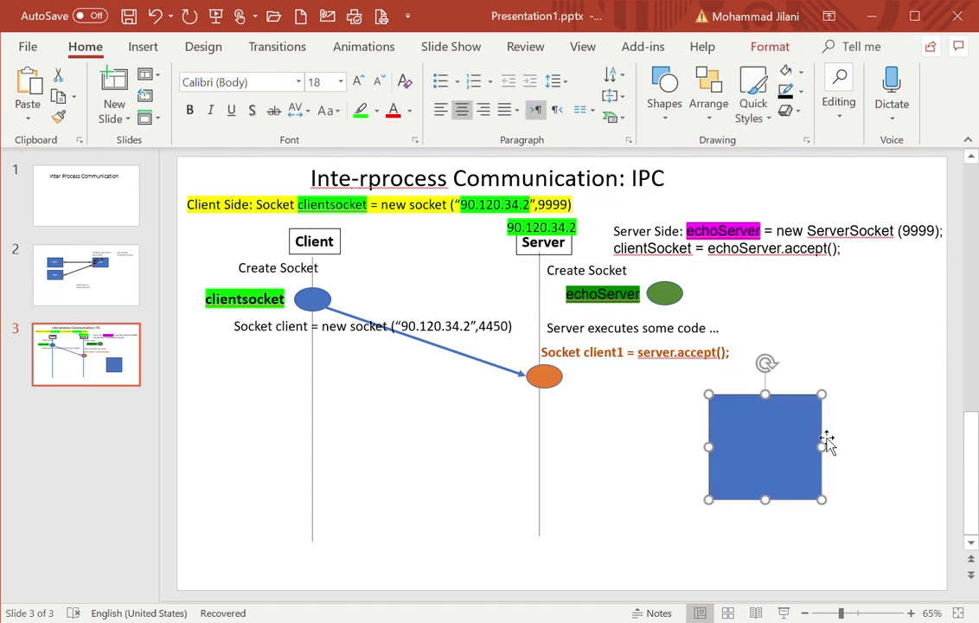
text(Clie)
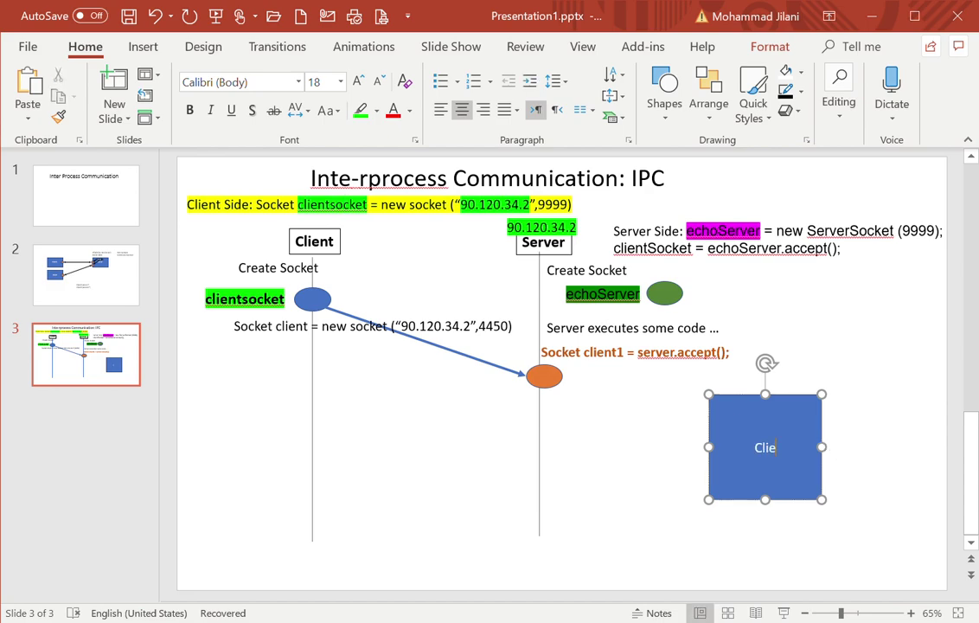
text(nt)
drag(794, 452, 743, 451)
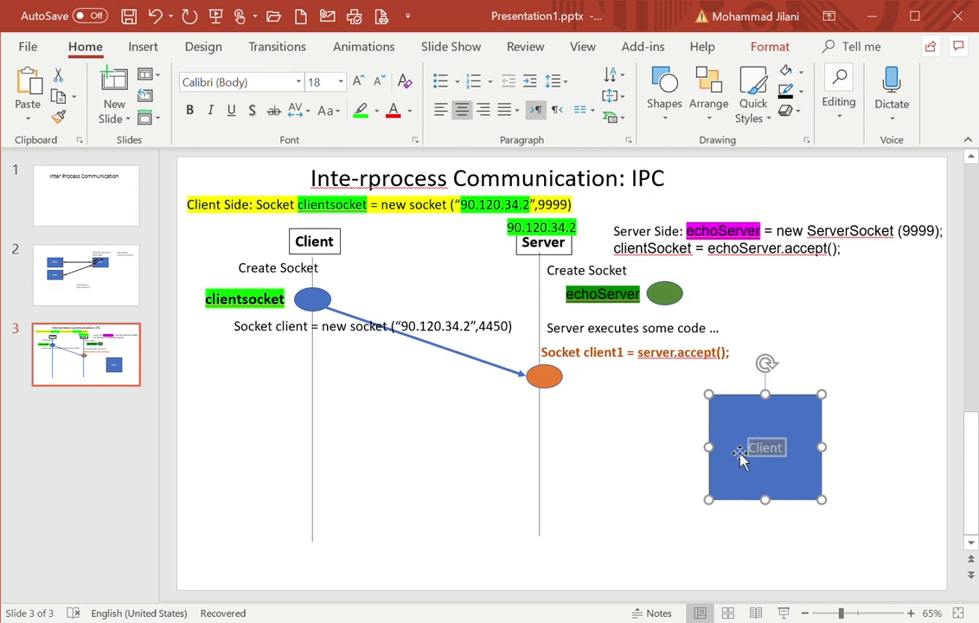
key(BackSpace)
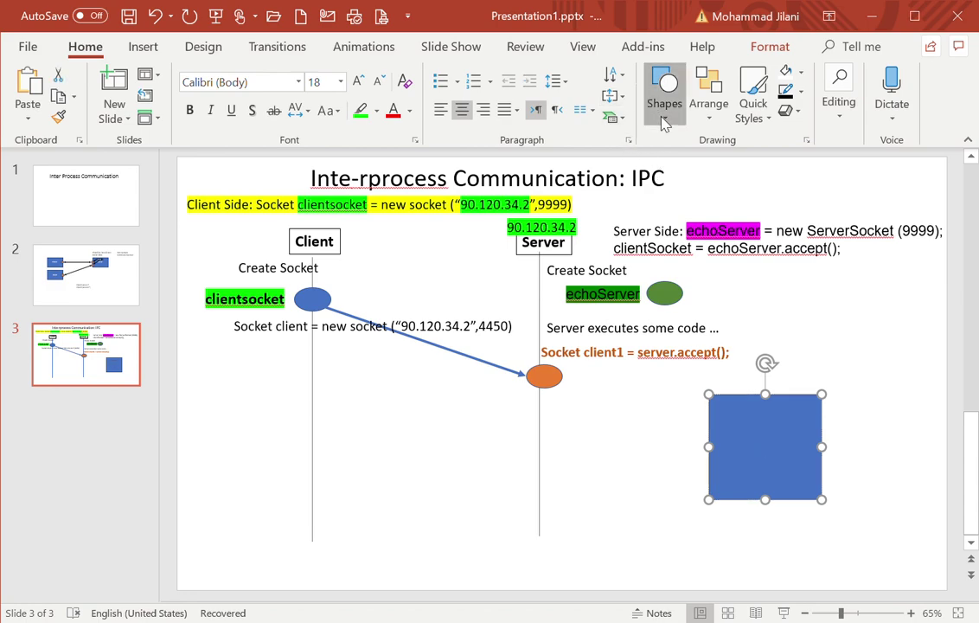
- Add a small 'Client' text box just above the blue square
click(745, 400)
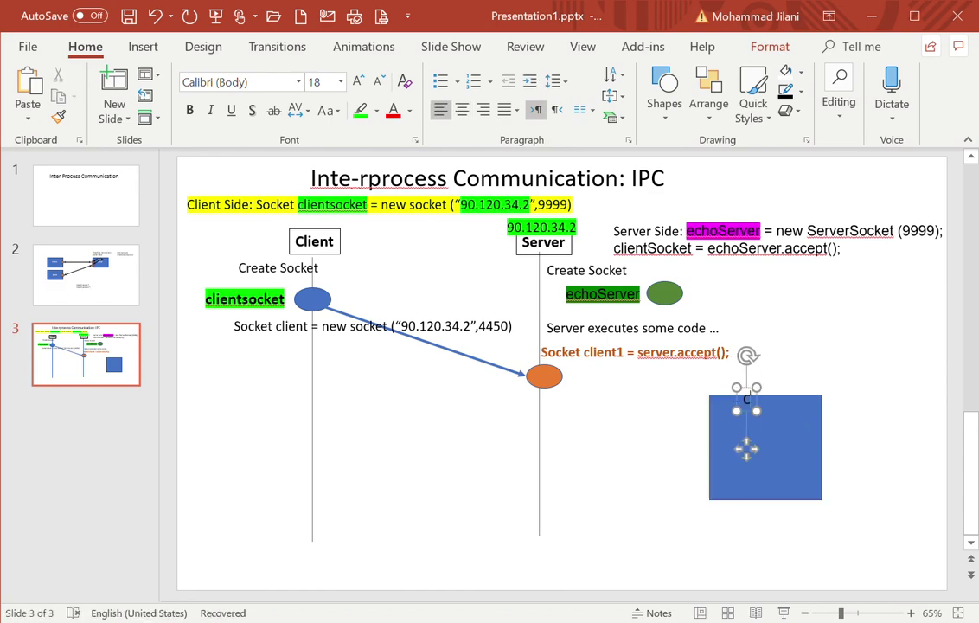
text(Client)
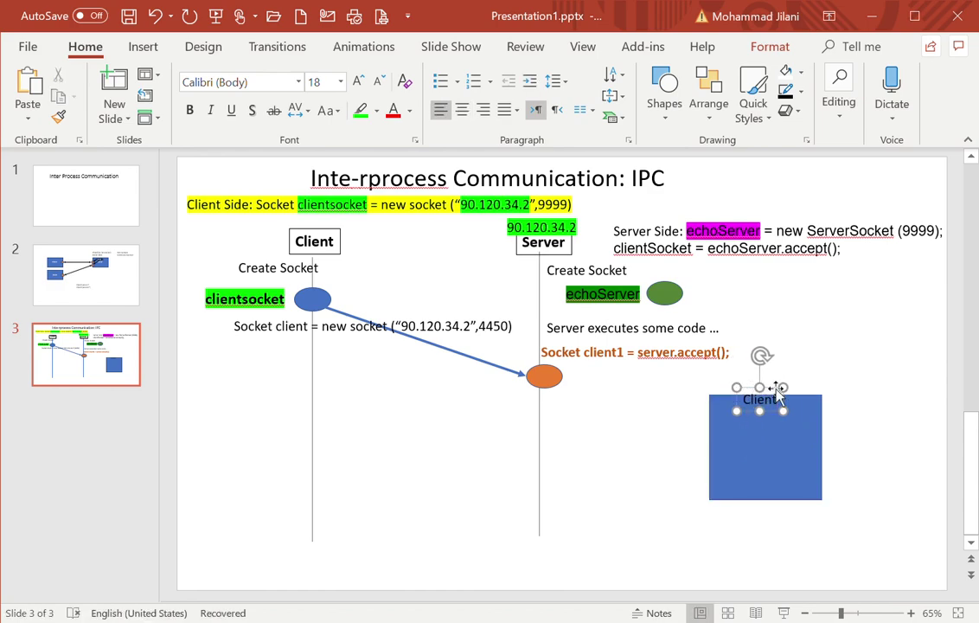
key(Escape)
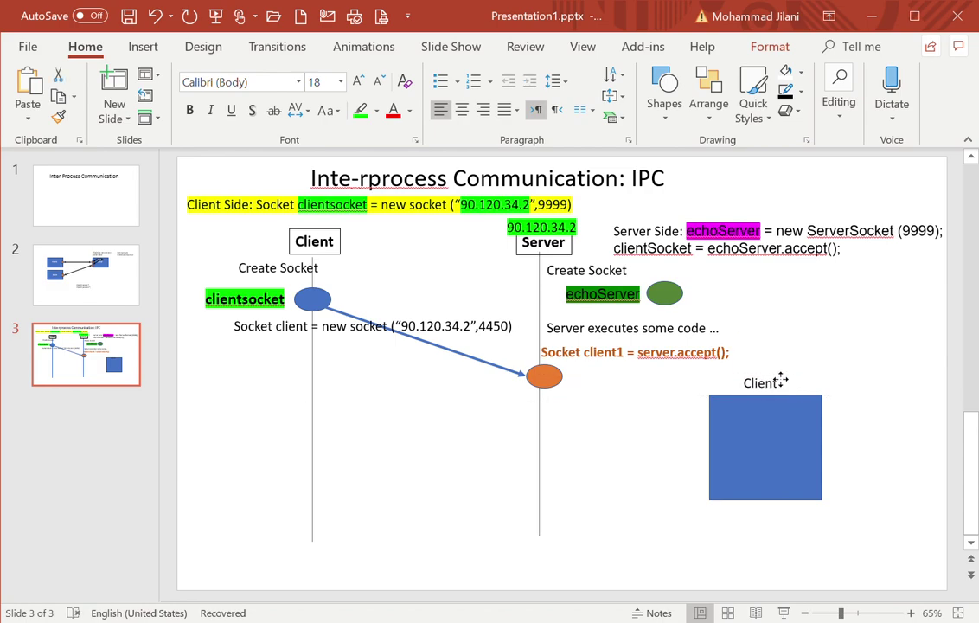
click(780, 385)
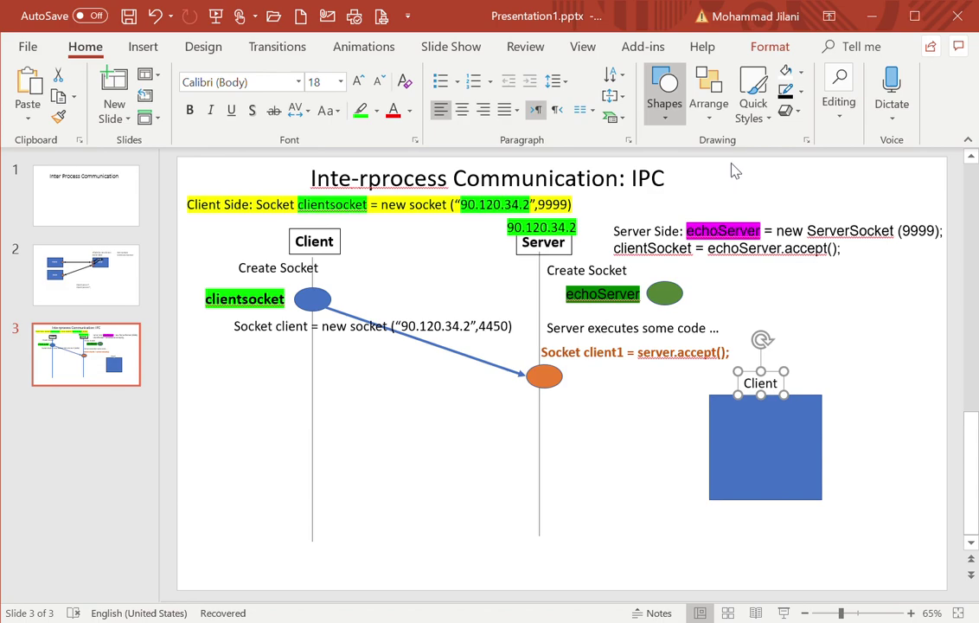
- Draw a tall bar inside the blue Client box and fill it light green
click(664, 86)
click(665, 220)
drag(750, 473, 767, 432)
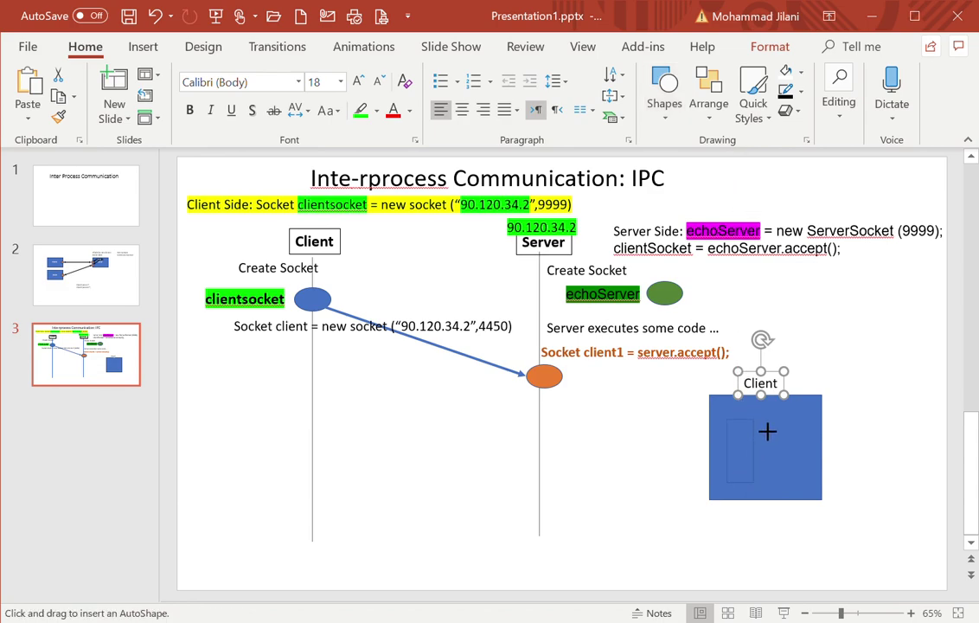
drag(767, 427, 760, 421)
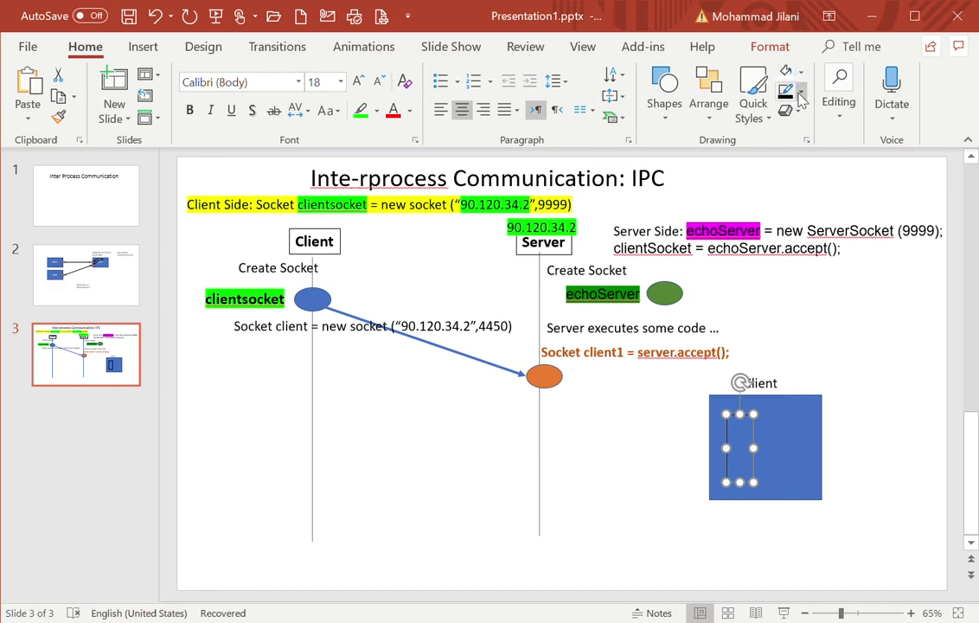
click(789, 71)
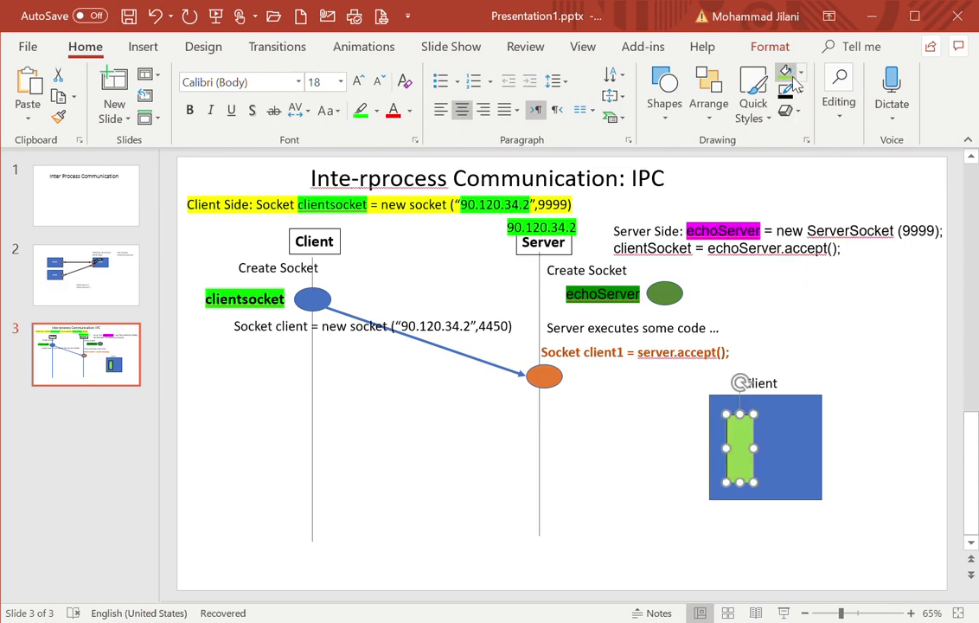
- Type 'Ports or sockets' inside the blue box, then cut it back out
click(667, 121)
click(666, 161)
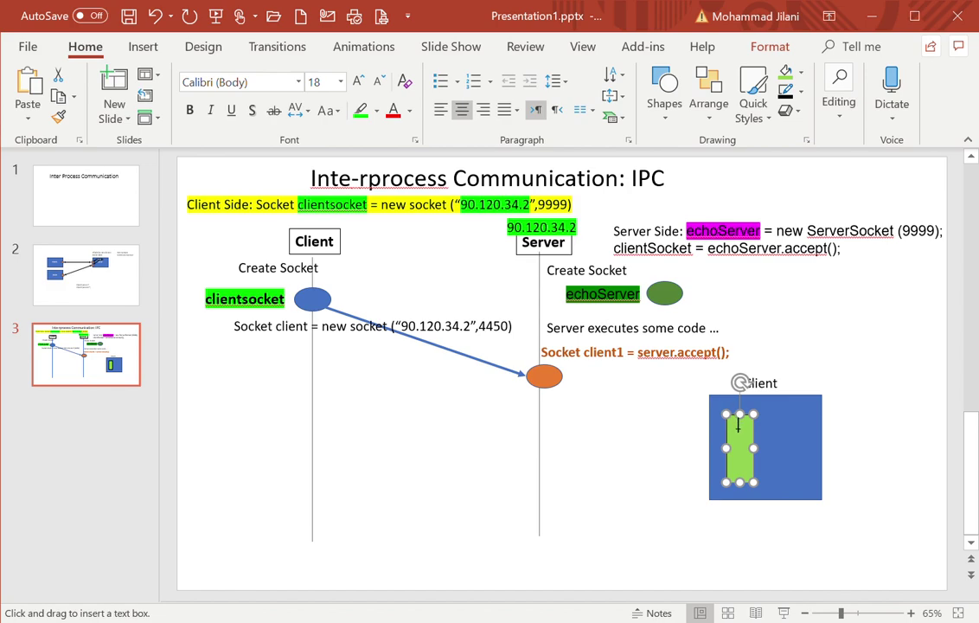
click(782, 423)
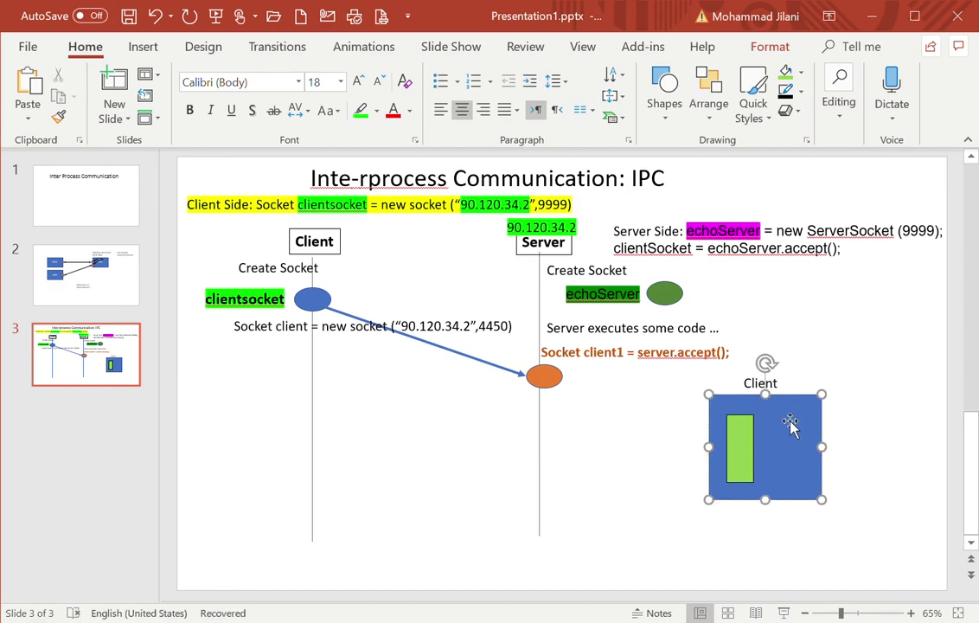
text(P)
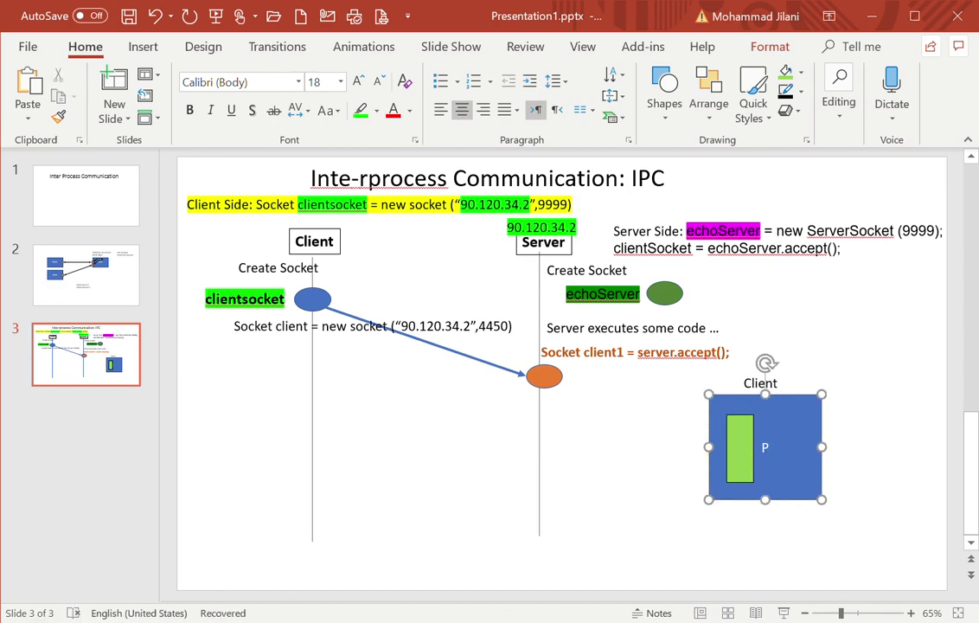
text(orts)
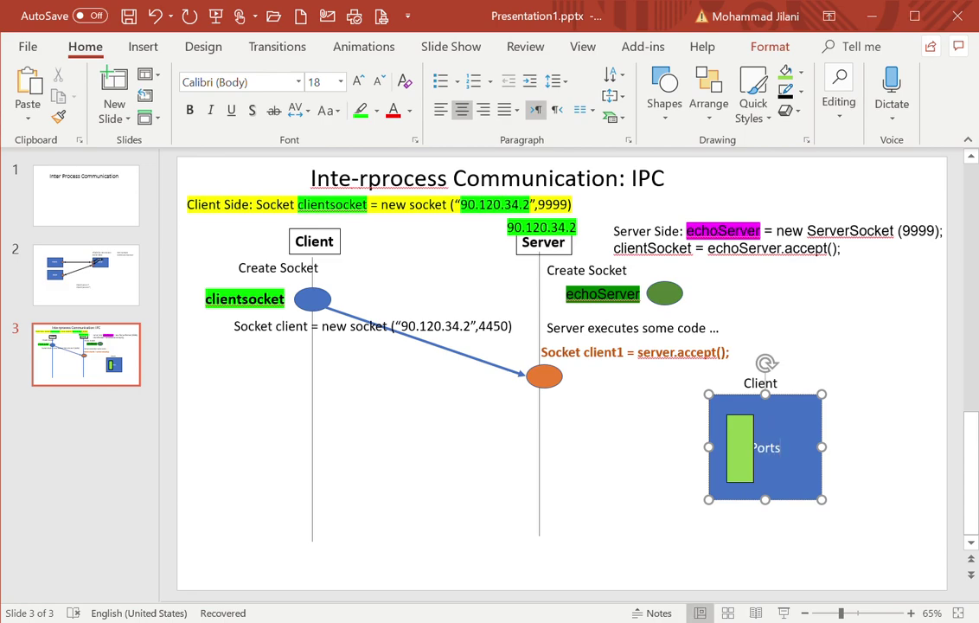
text( or)
text( socket)
text(s)
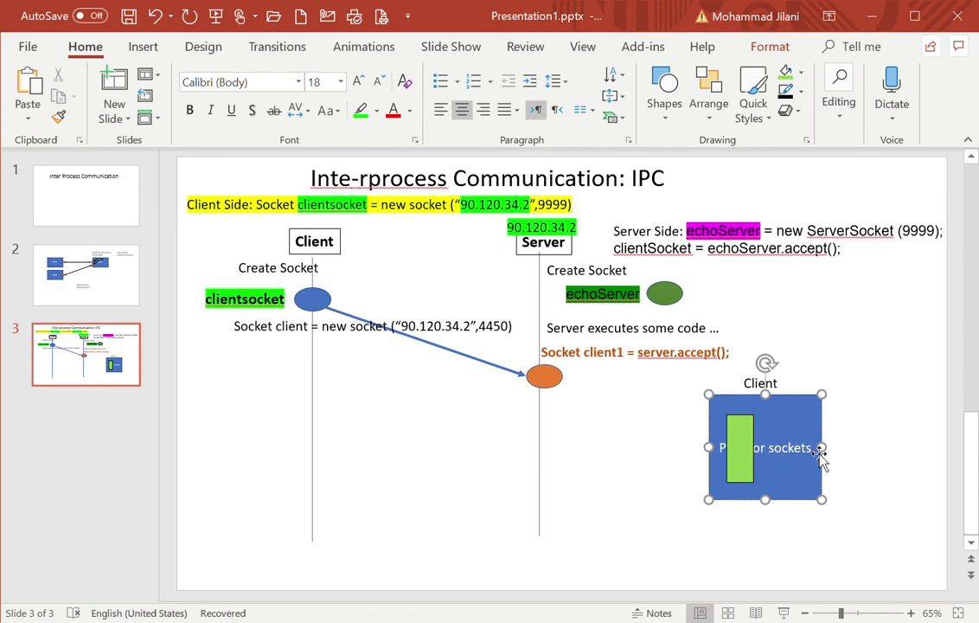
drag(815, 448, 736, 458)
key(ctrl+c)
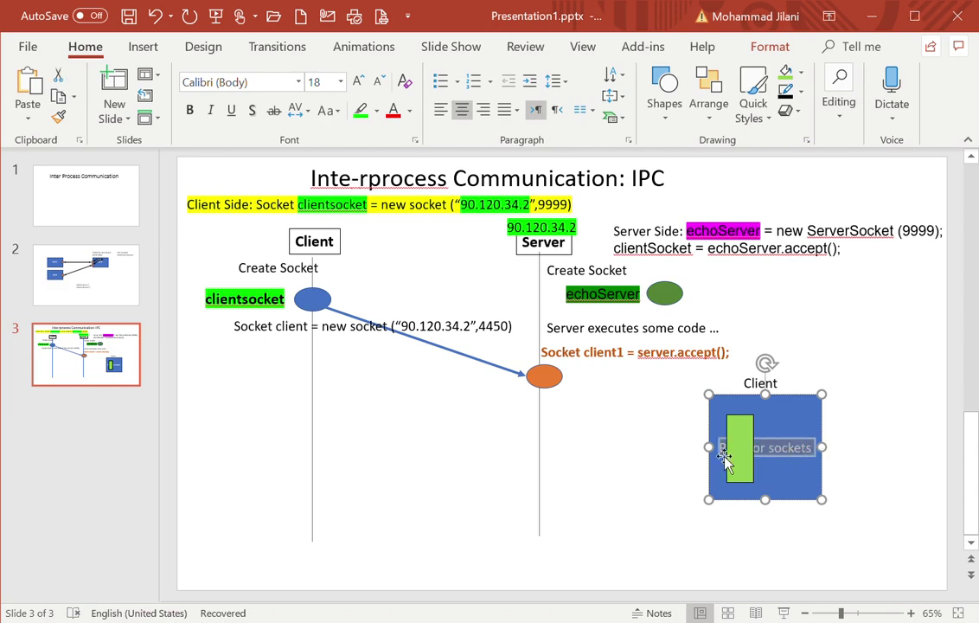
key(Delete)
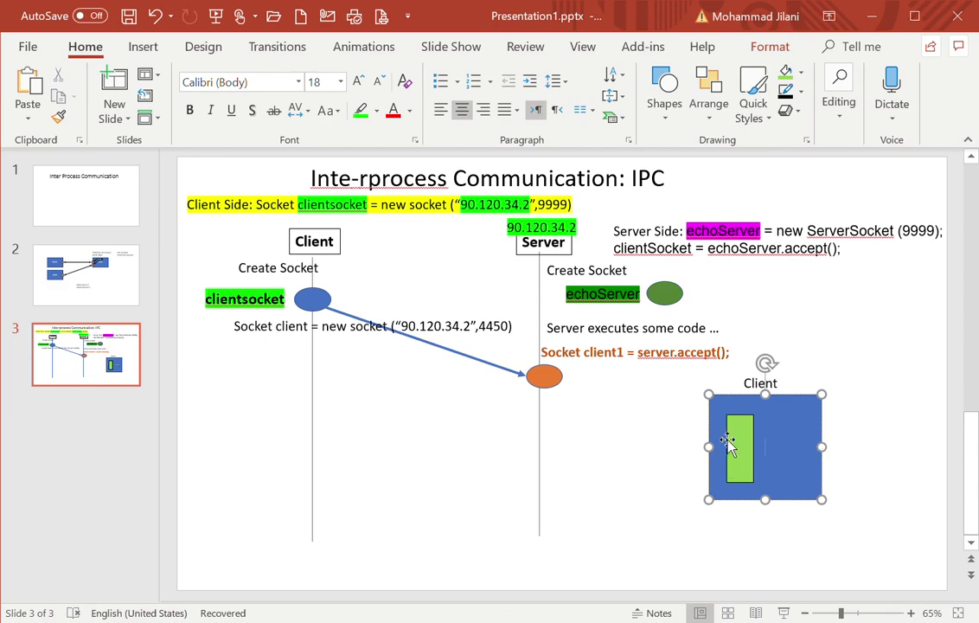
- Paste 'Ports or sockets' as its own text box across the blue box's top
click(664, 94)
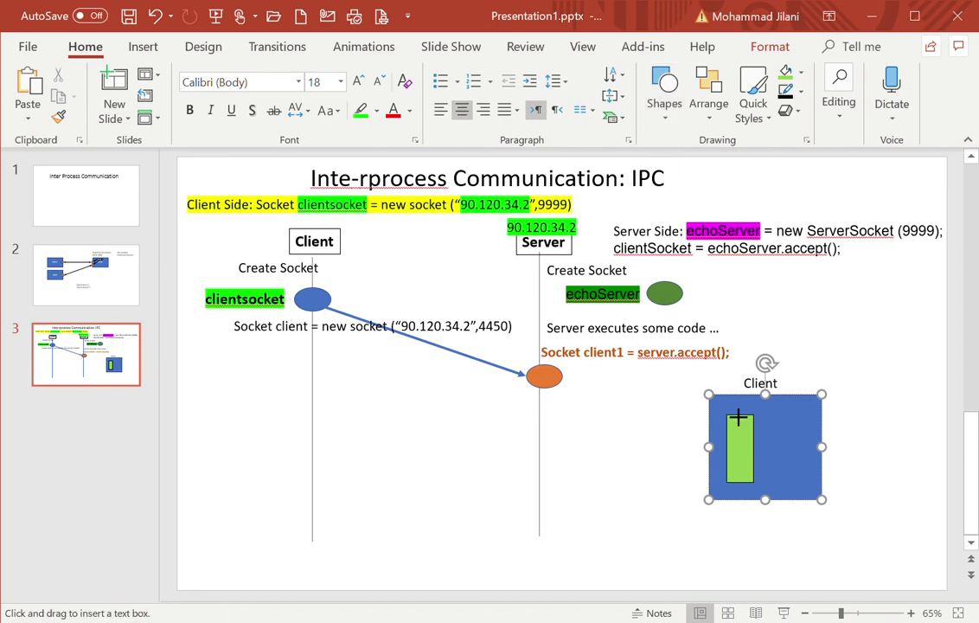
click(779, 419)
key(ctrl+v)
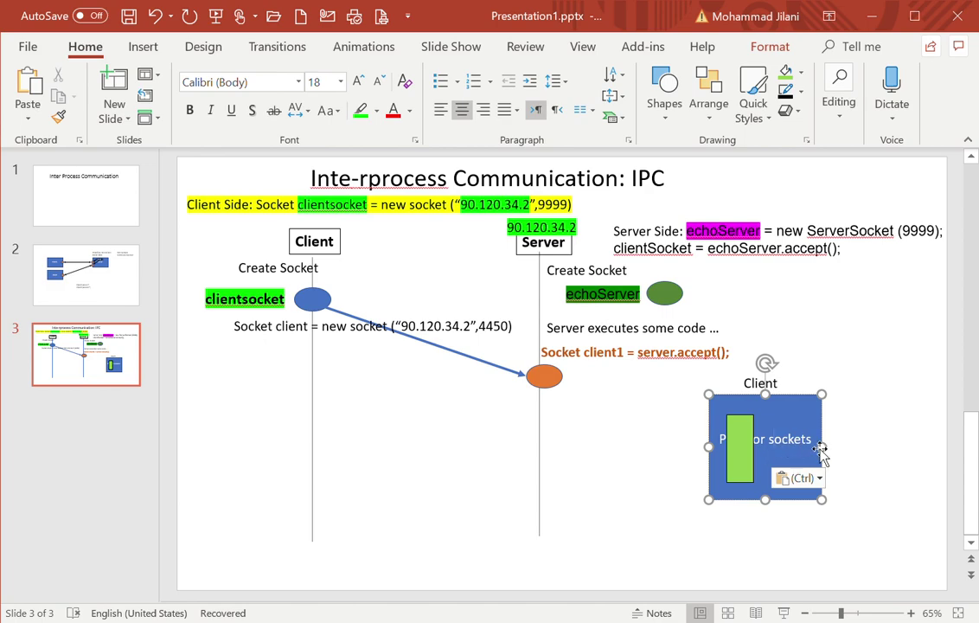
drag(818, 443, 682, 454)
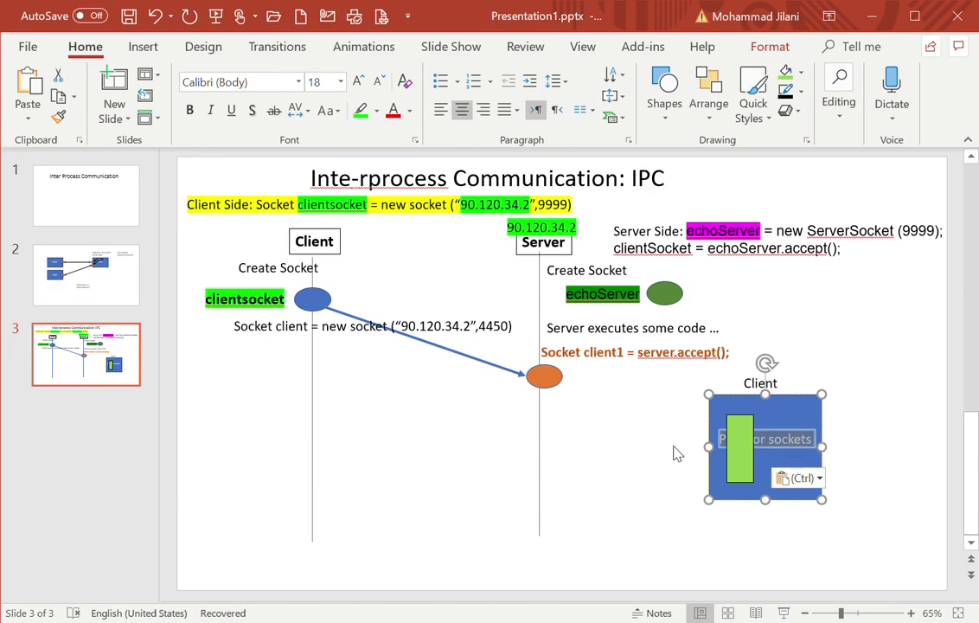
key(Delete)
click(875, 457)
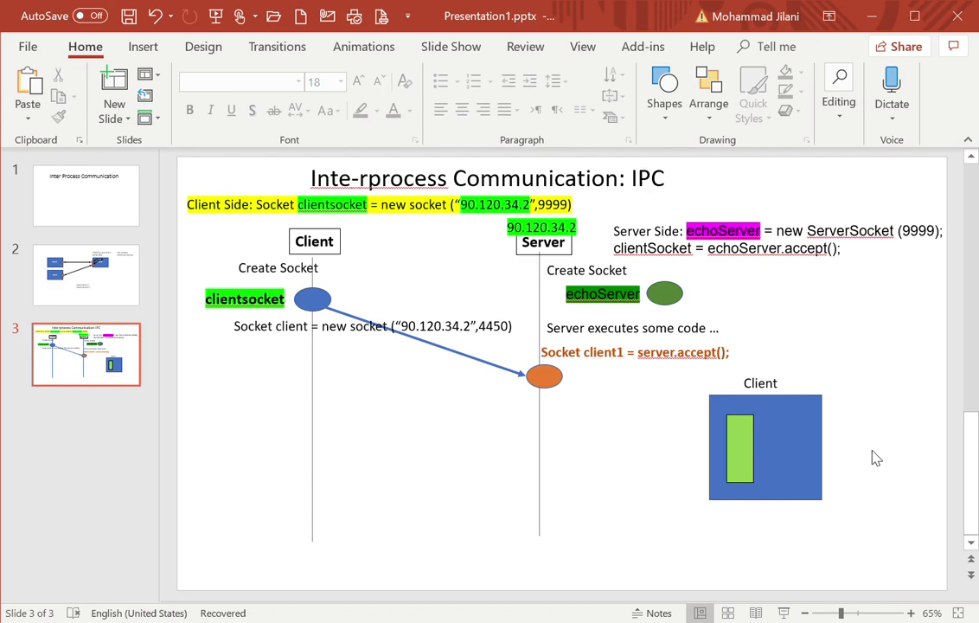
key(ctrl+v)
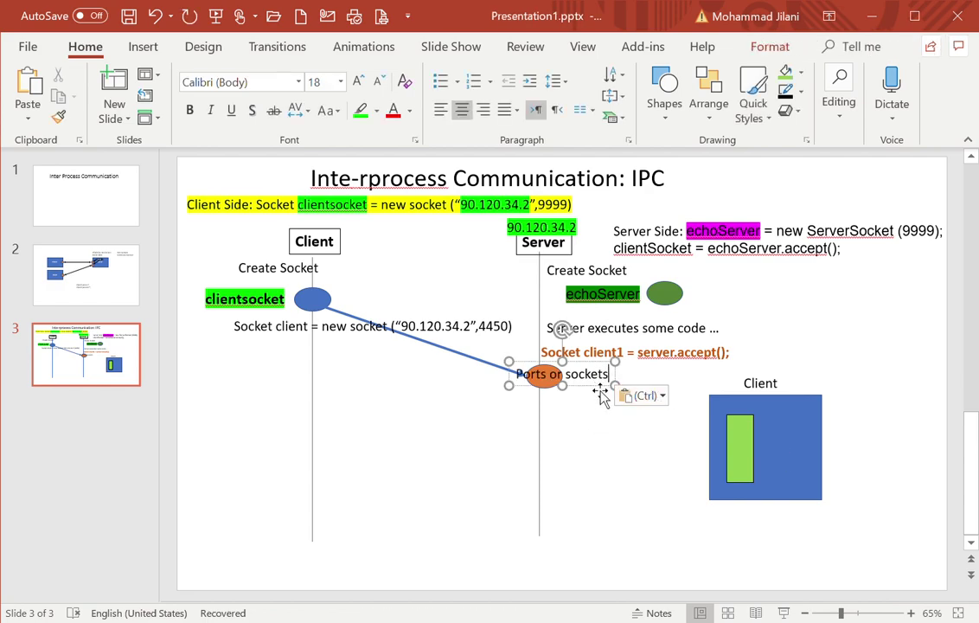
drag(607, 390, 797, 419)
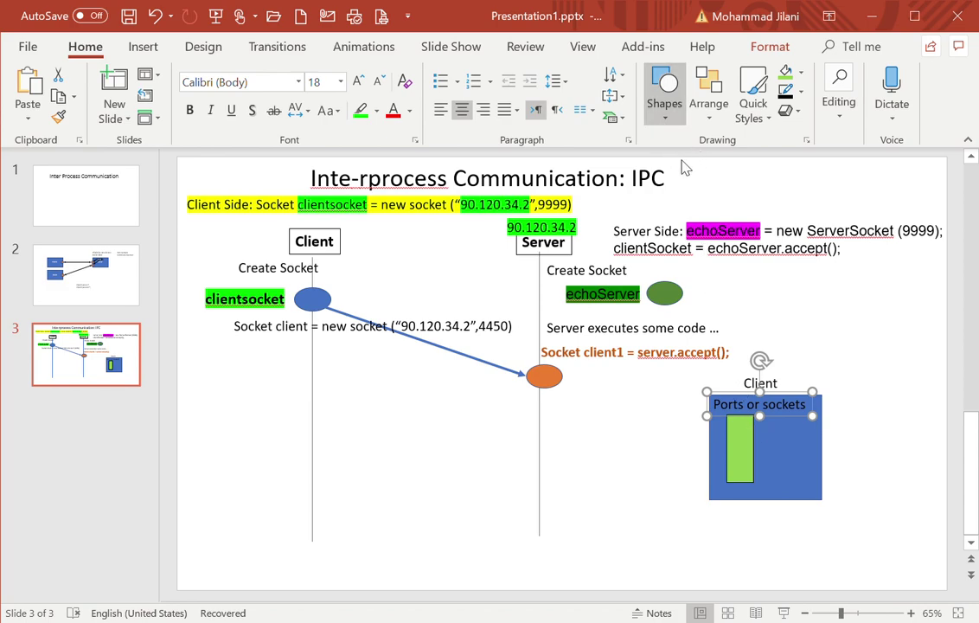
click(731, 165)
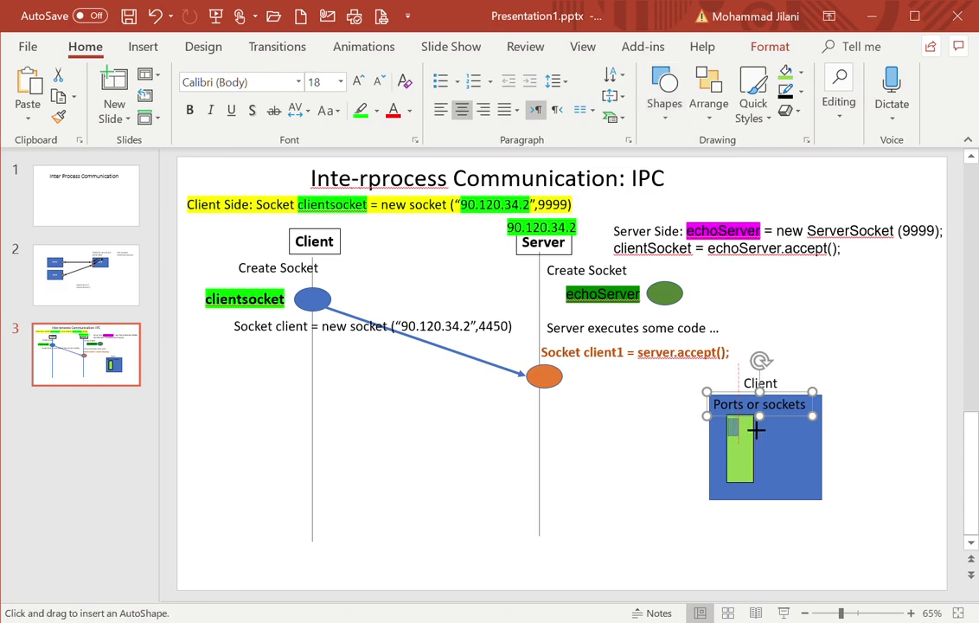
- Add 0 and 1023 labels to the green bar, with text size 16
mouse_move(727, 415)
mouse_down()
mouse_move(766, 430)
mouse_move(753, 434)
mouse_up()
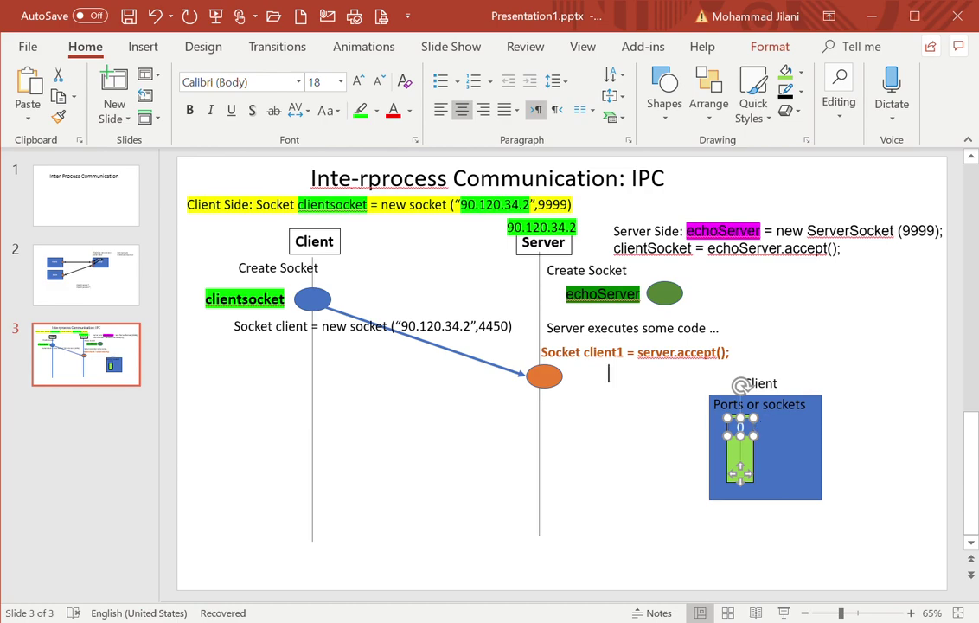
click(772, 471)
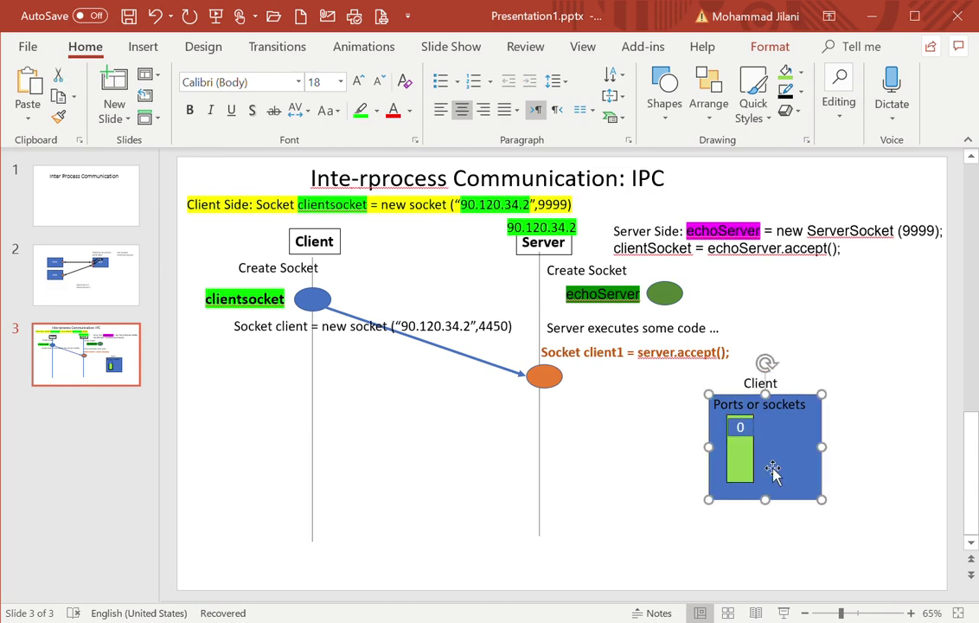
click(753, 437)
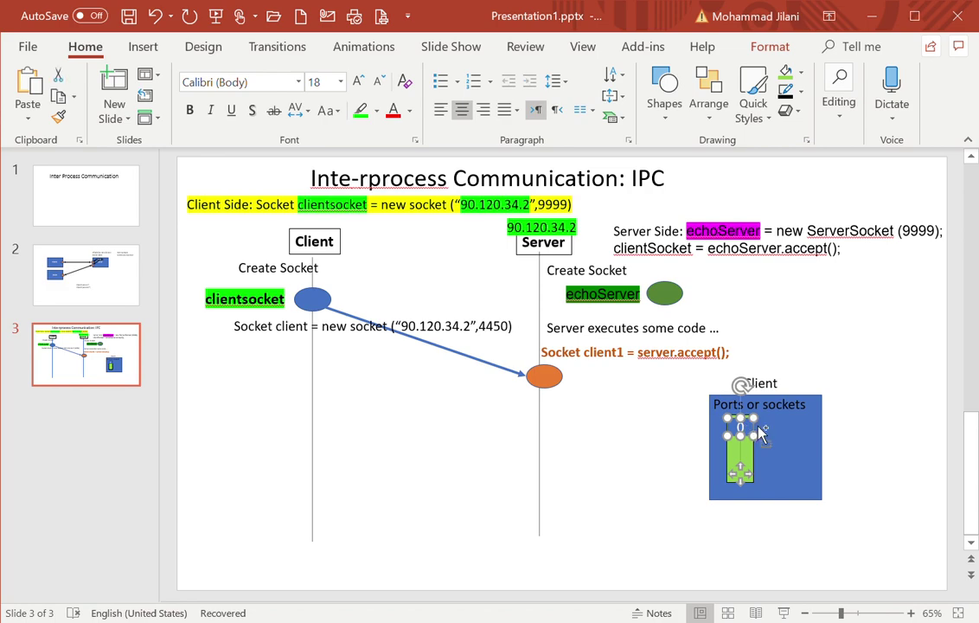
key(ctrl+v)
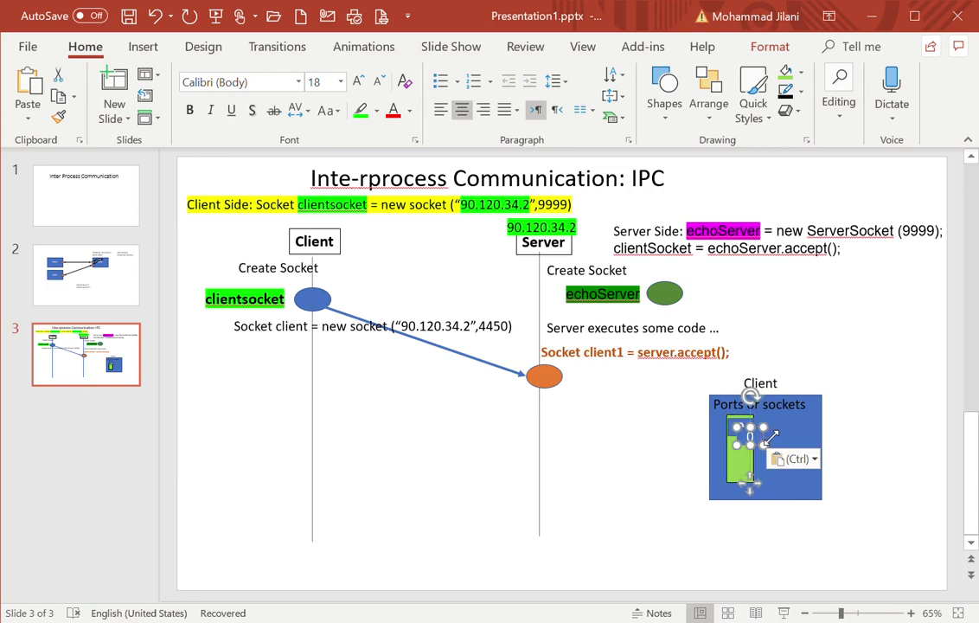
drag(760, 441, 759, 471)
drag(757, 477, 759, 479)
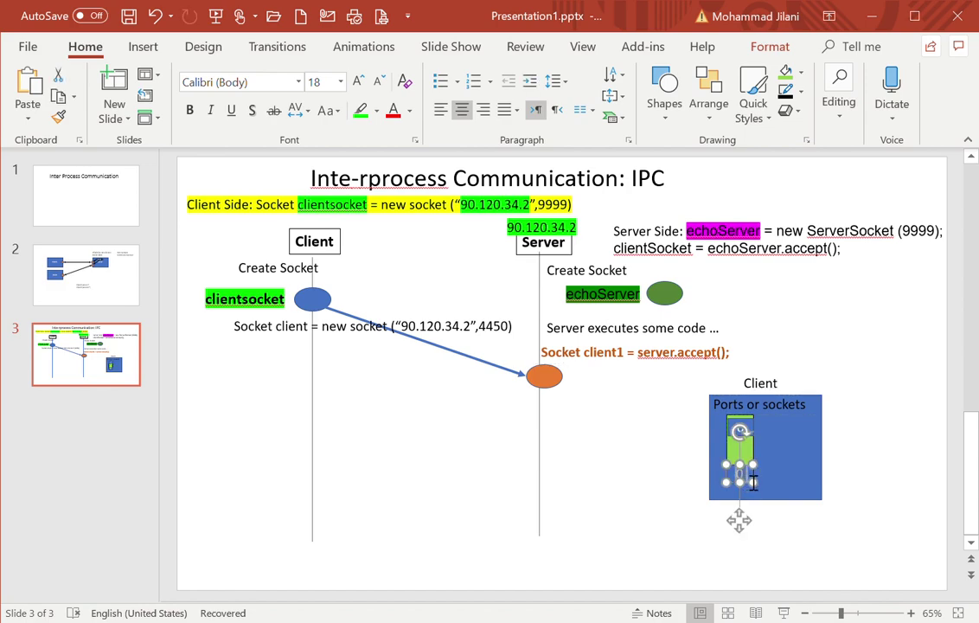
key(ctrl+z)
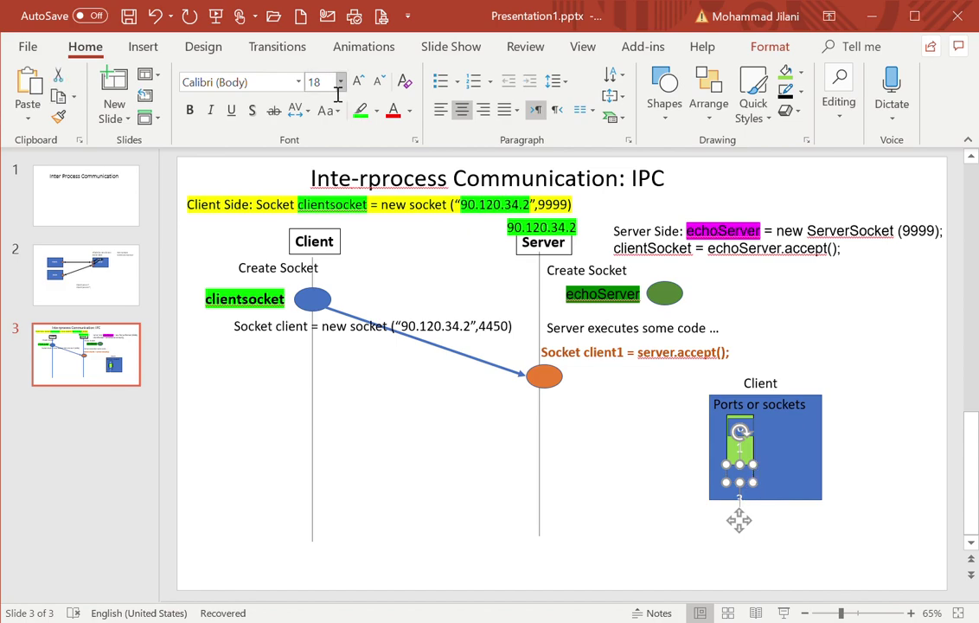
click(378, 84)
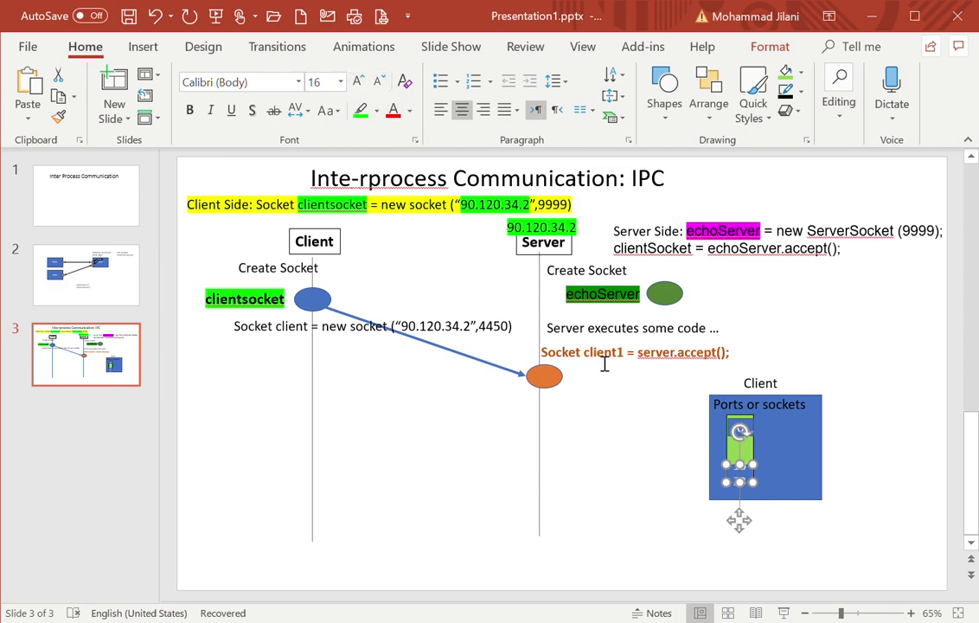
click(767, 505)
text(1023)
drag(779, 499, 777, 498)
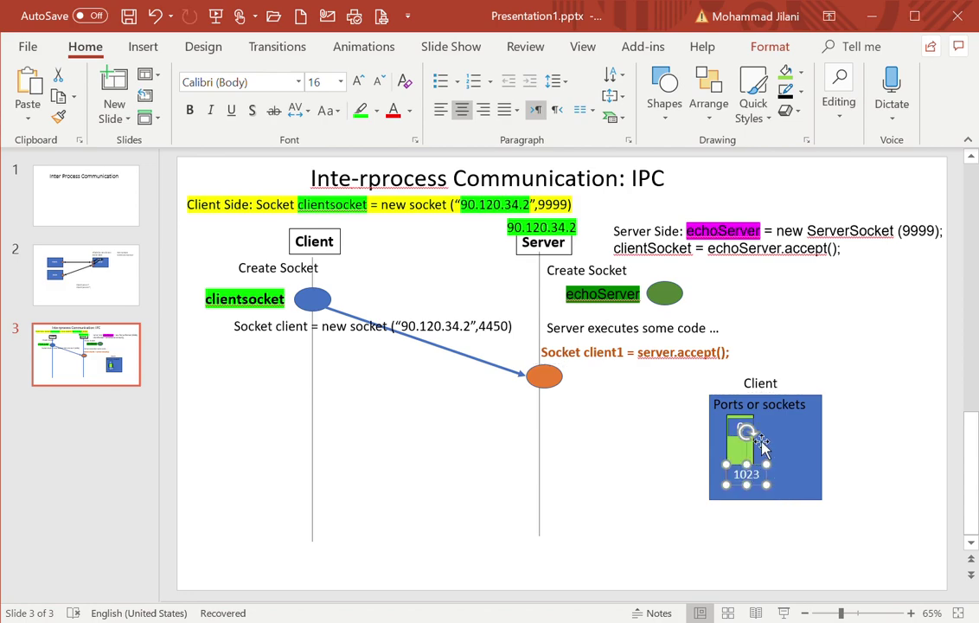
- Reposition the green bar and move the 1023 label down to the bar's bottom
click(749, 437)
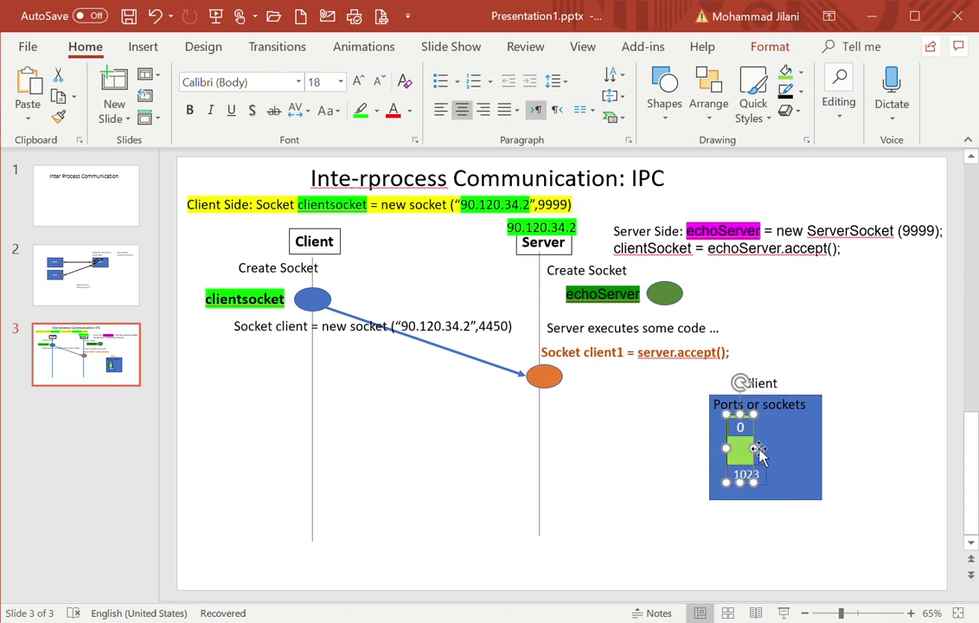
mouse_move(767, 429)
mouse_down()
mouse_move(777, 429)
mouse_move(772, 421)
mouse_up()
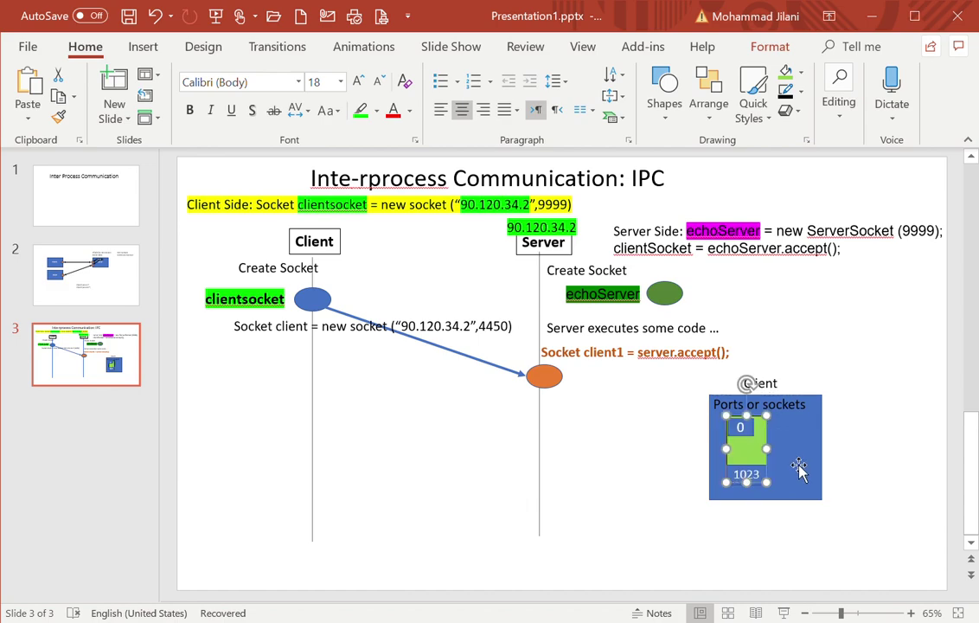
click(749, 431)
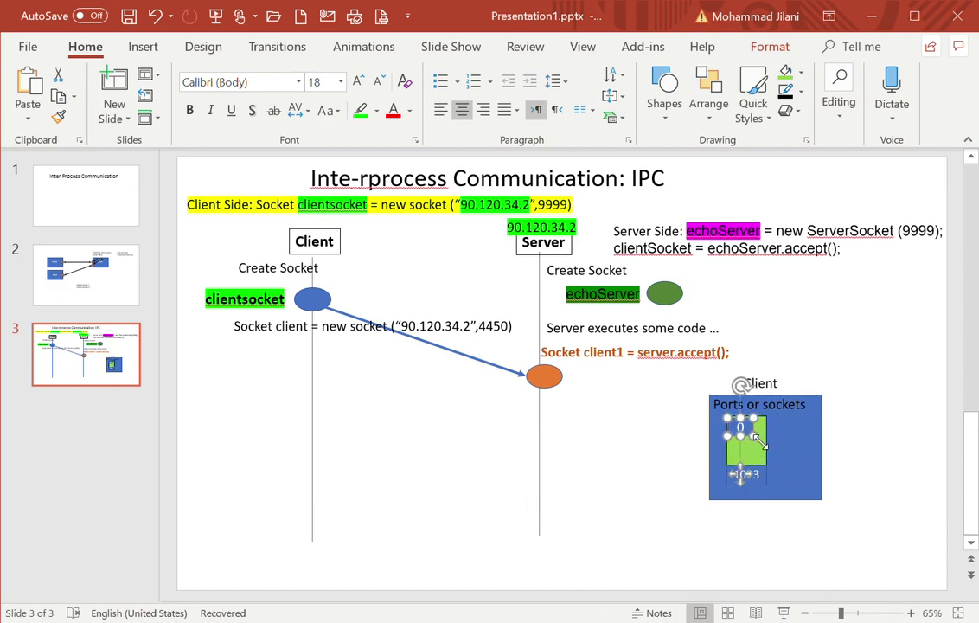
click(828, 448)
click(796, 474)
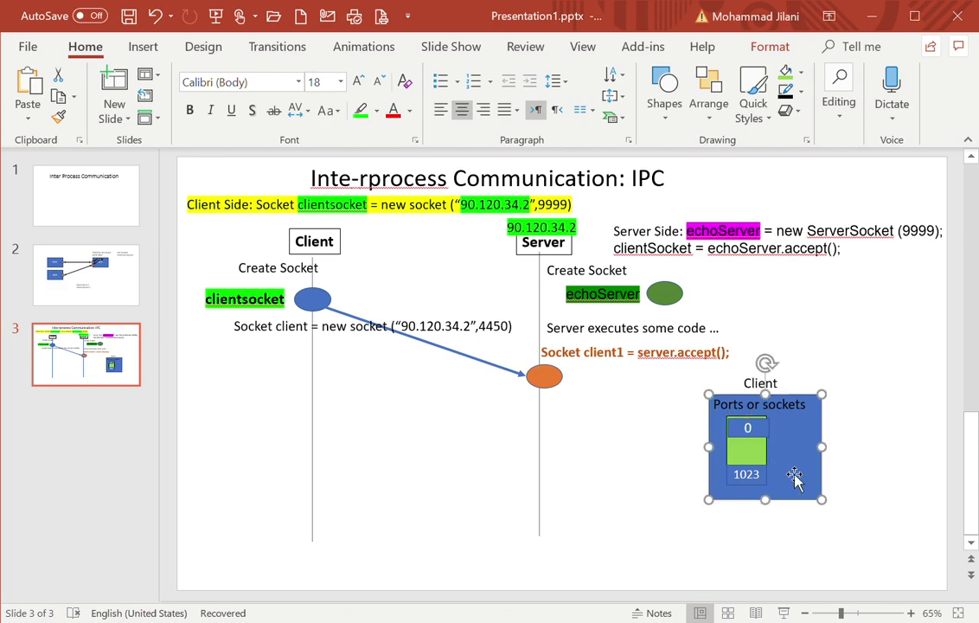
click(771, 481)
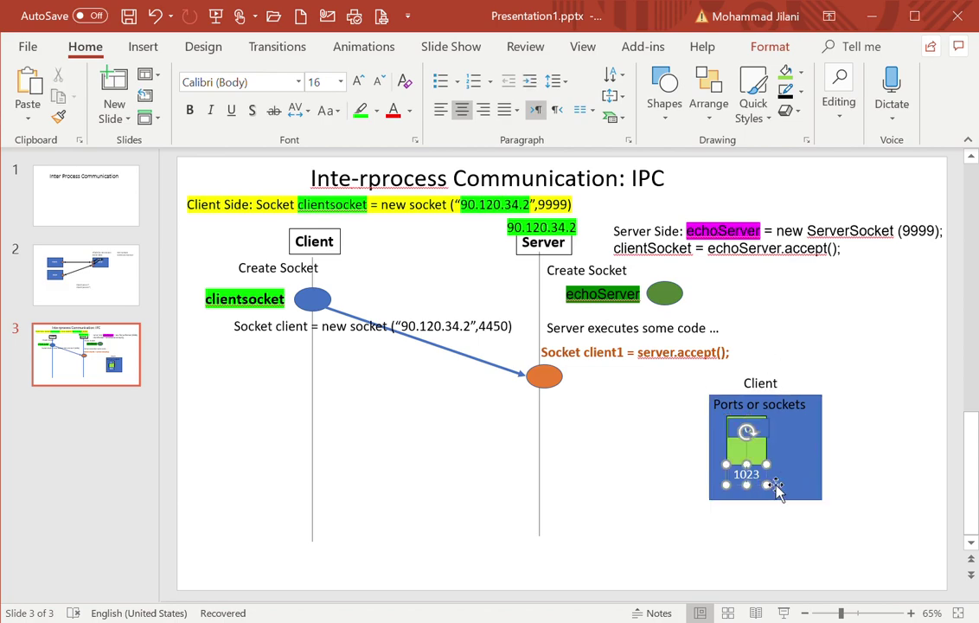
click(790, 488)
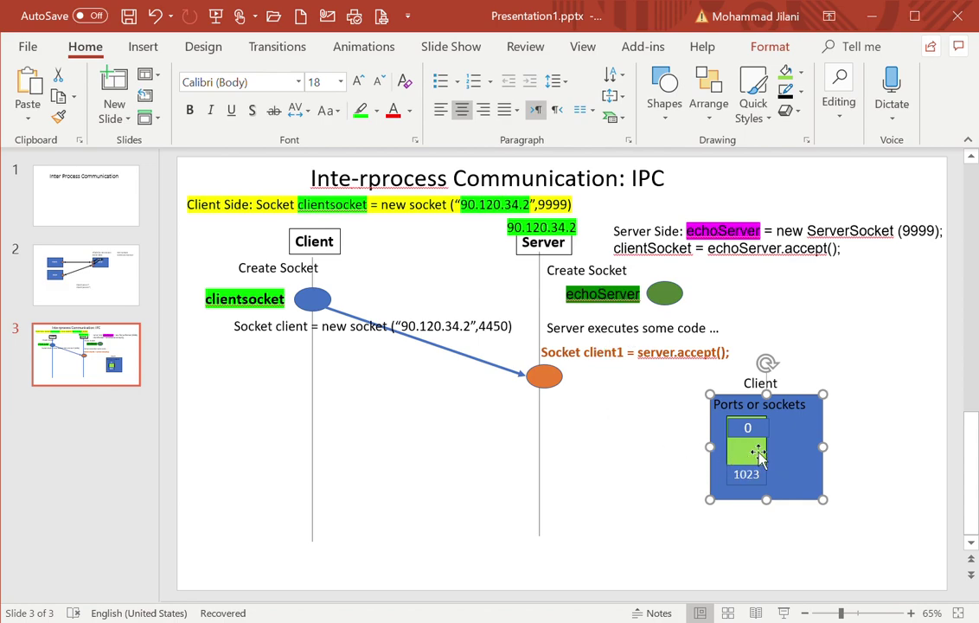
click(762, 489)
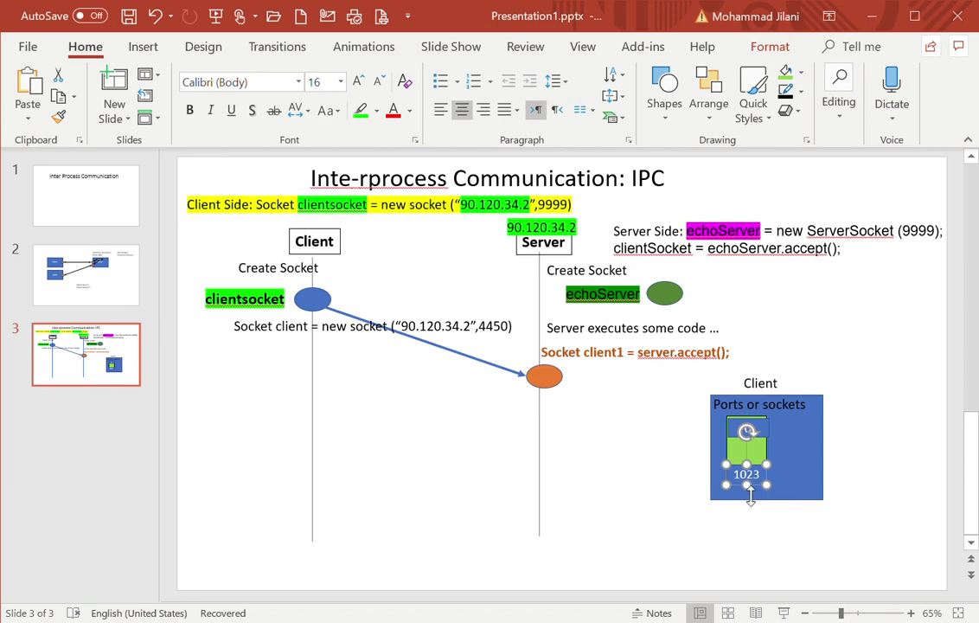
drag(759, 501, 749, 507)
drag(764, 470, 765, 474)
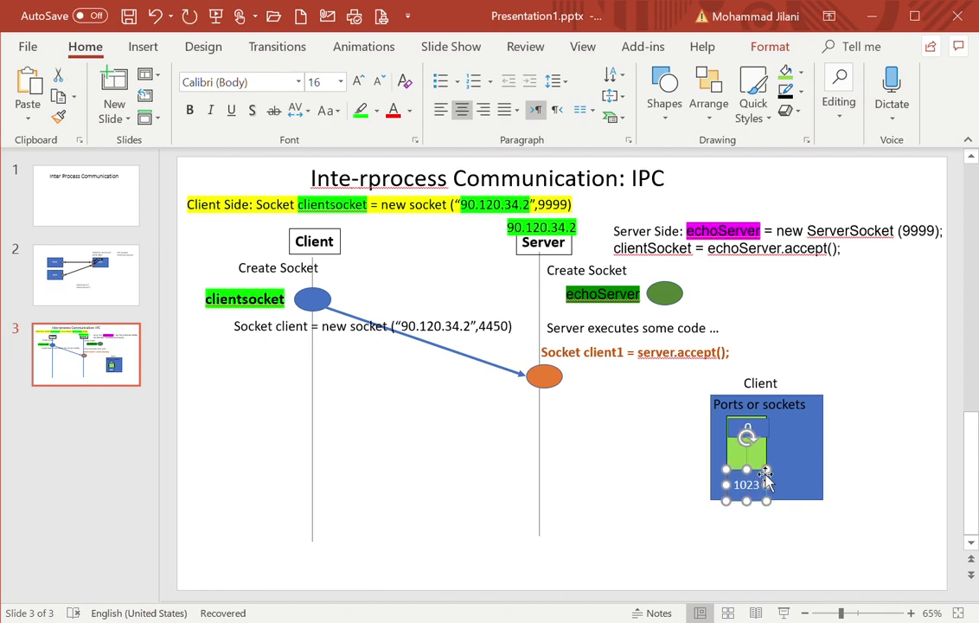
click(801, 486)
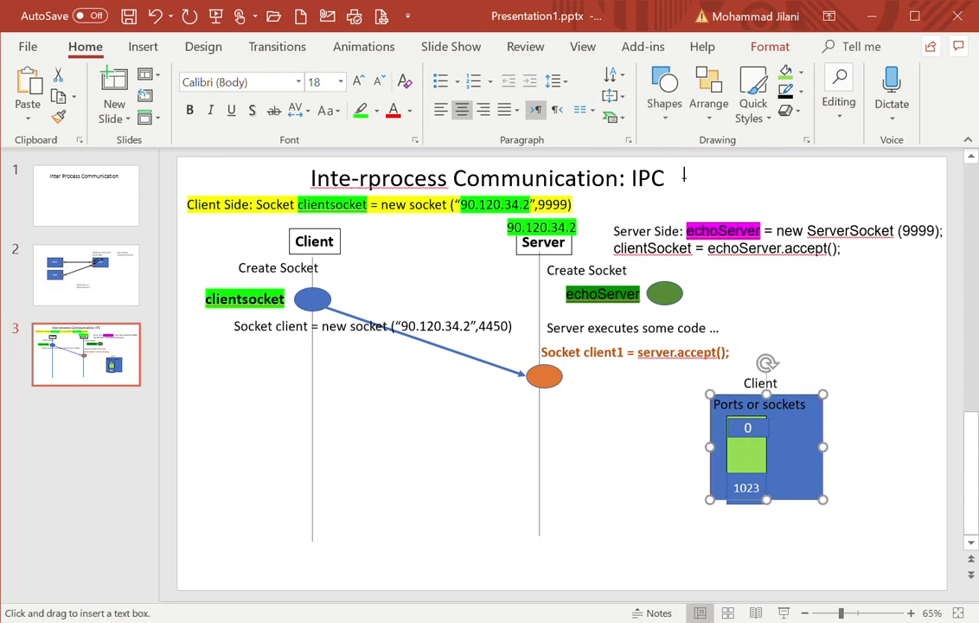
- Place a 9999 label on the green bar's middle, then change it to 2222
click(845, 451)
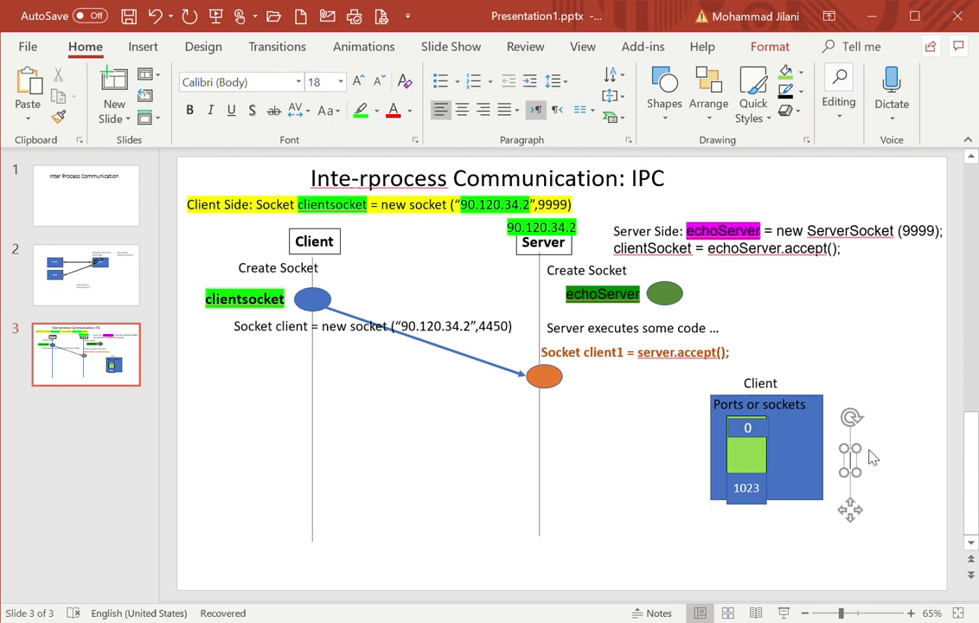
text(9999)
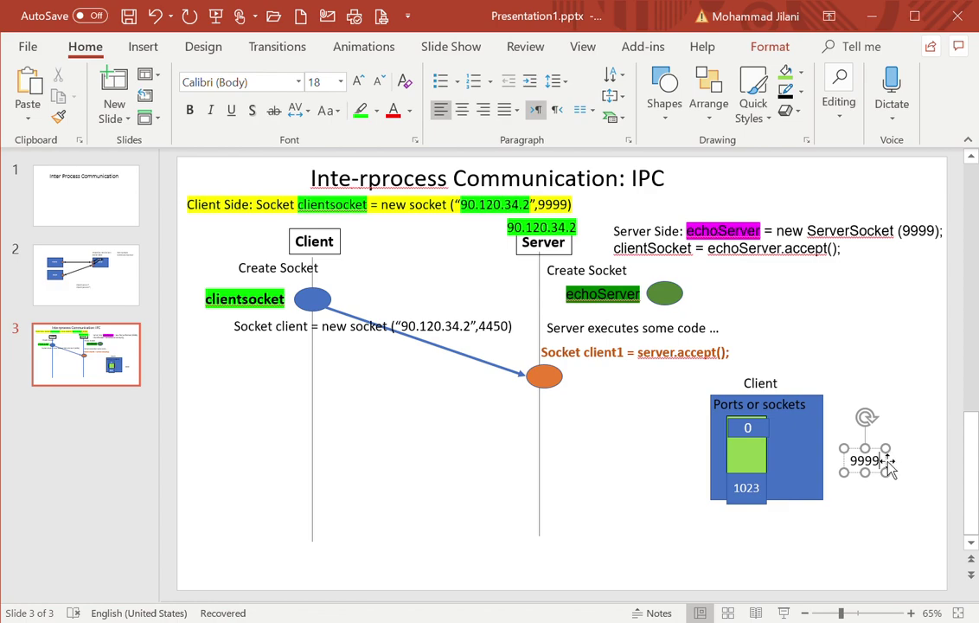
drag(887, 461, 767, 463)
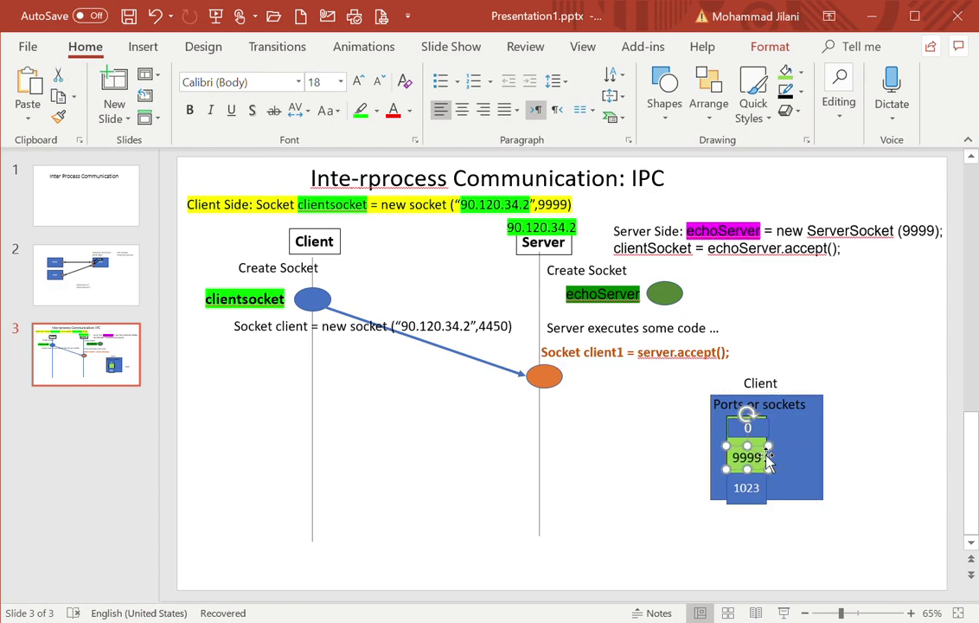
click(866, 467)
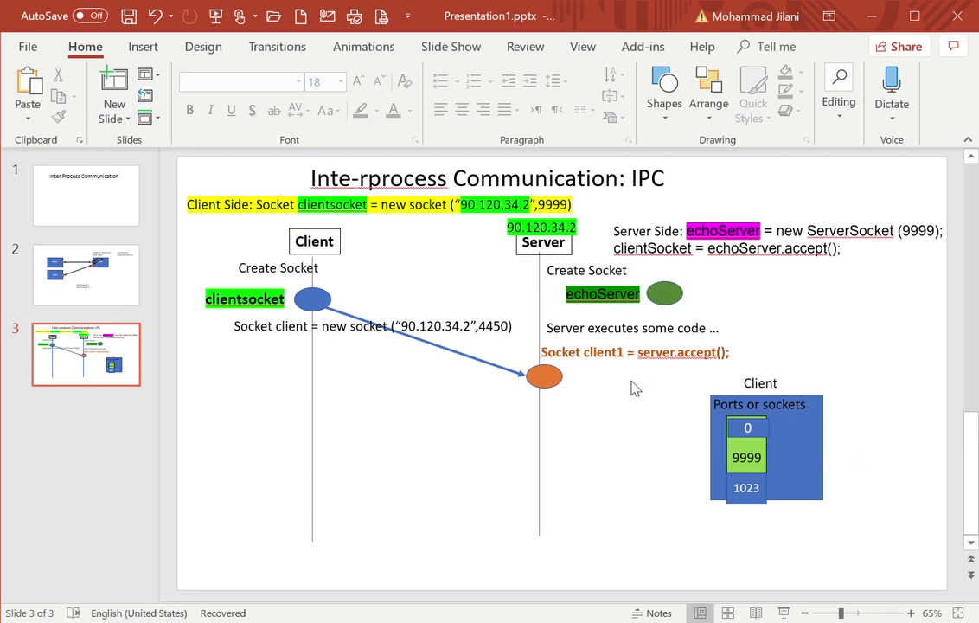
click(564, 377)
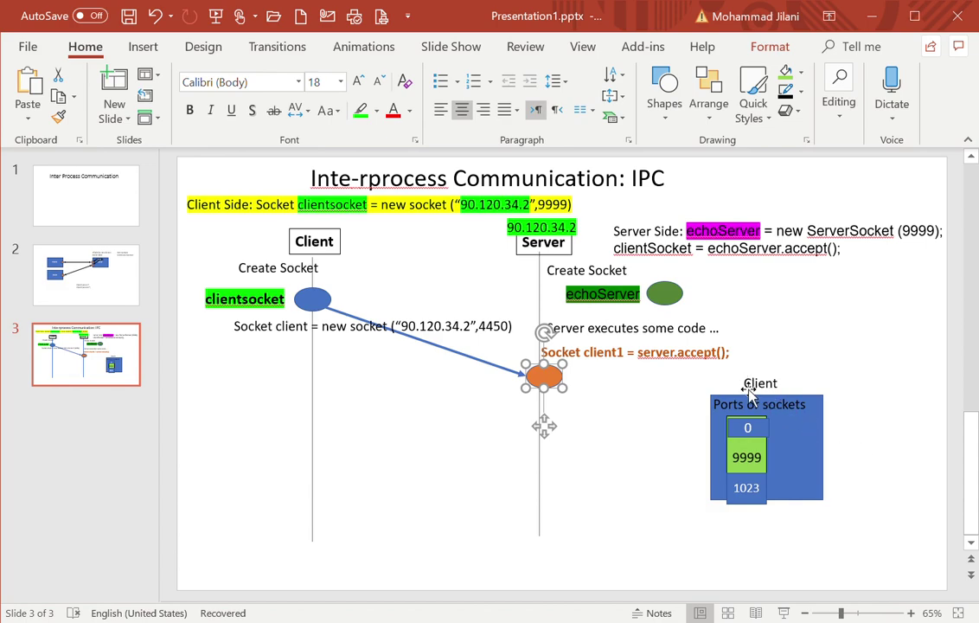
click(744, 467)
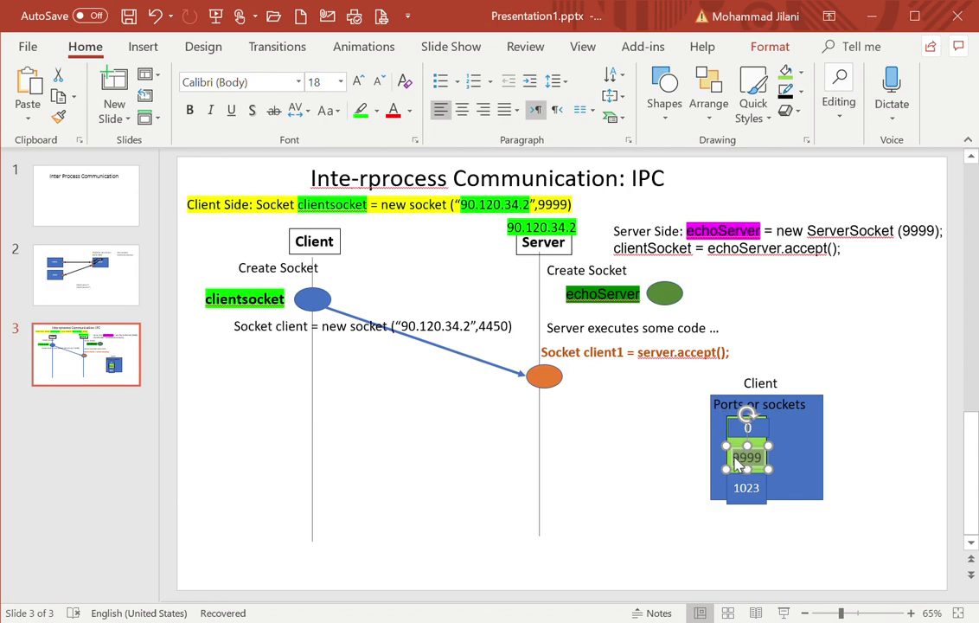
text(222)
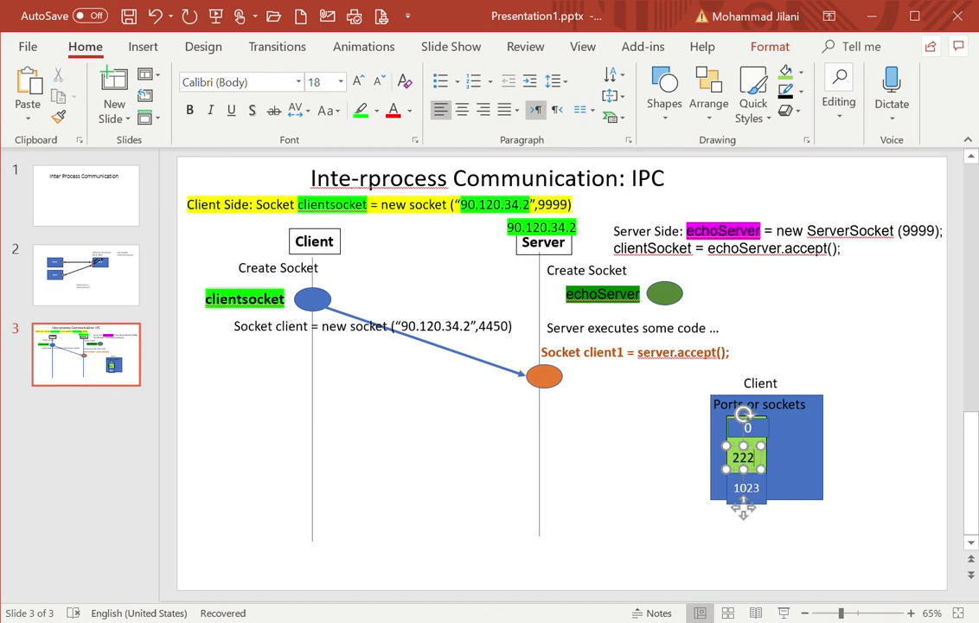
text(2)
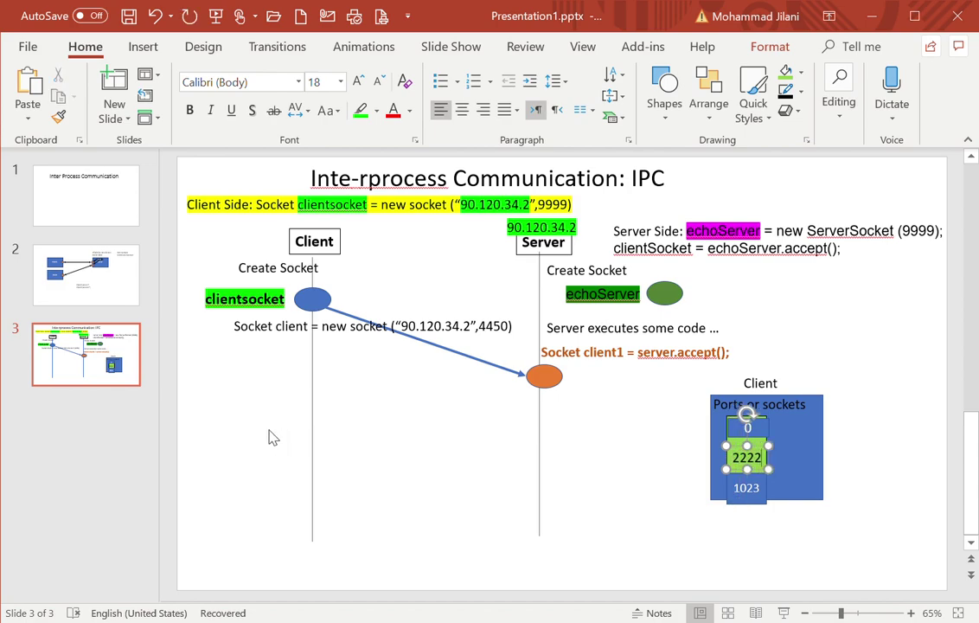
click(272, 435)
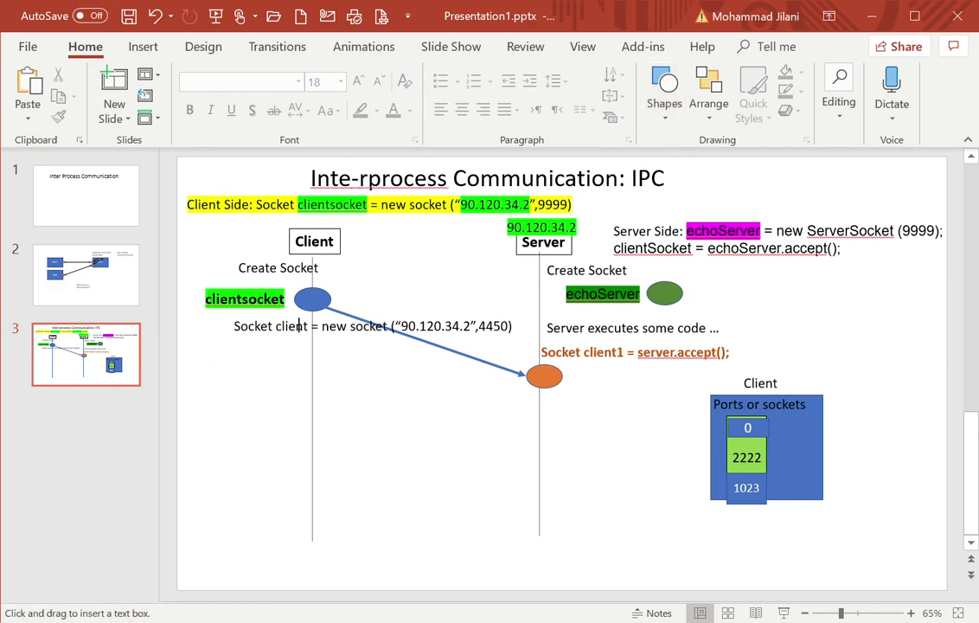
- Add a second line reading 2222 under 'Clientsocket' in the green label
key(Escape)
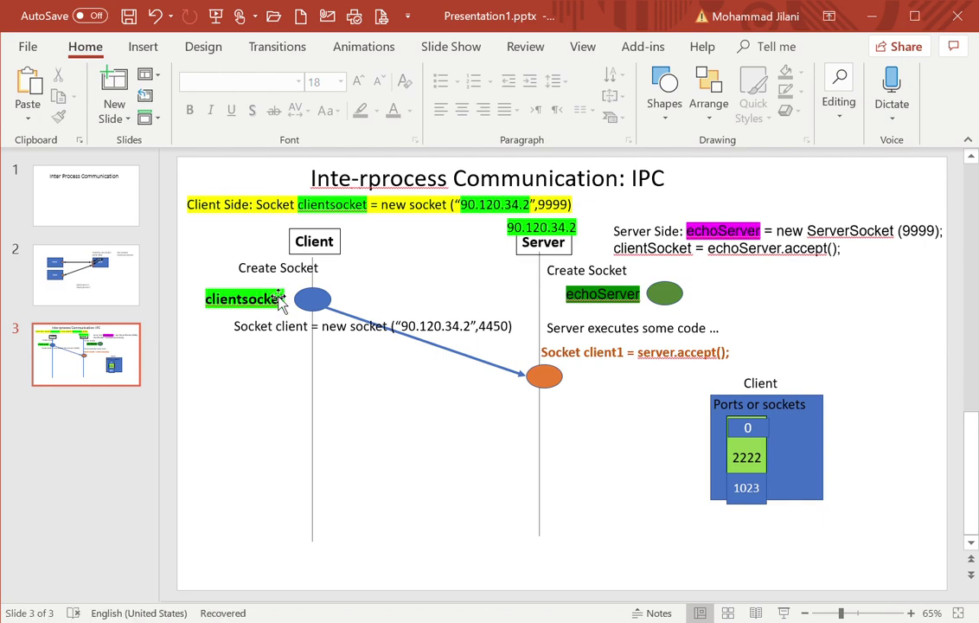
click(292, 306)
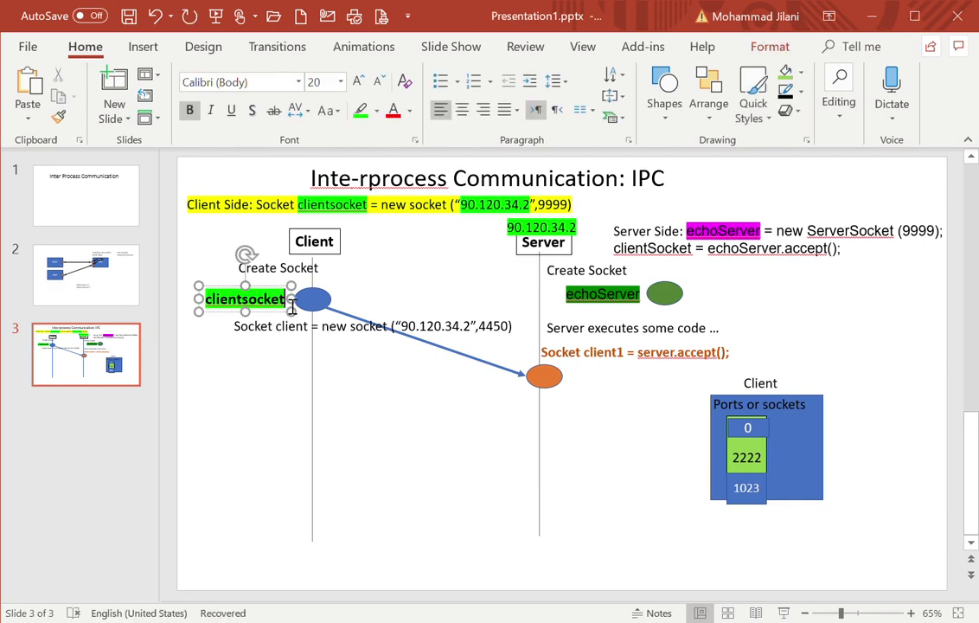
key(Return)
text(2222)
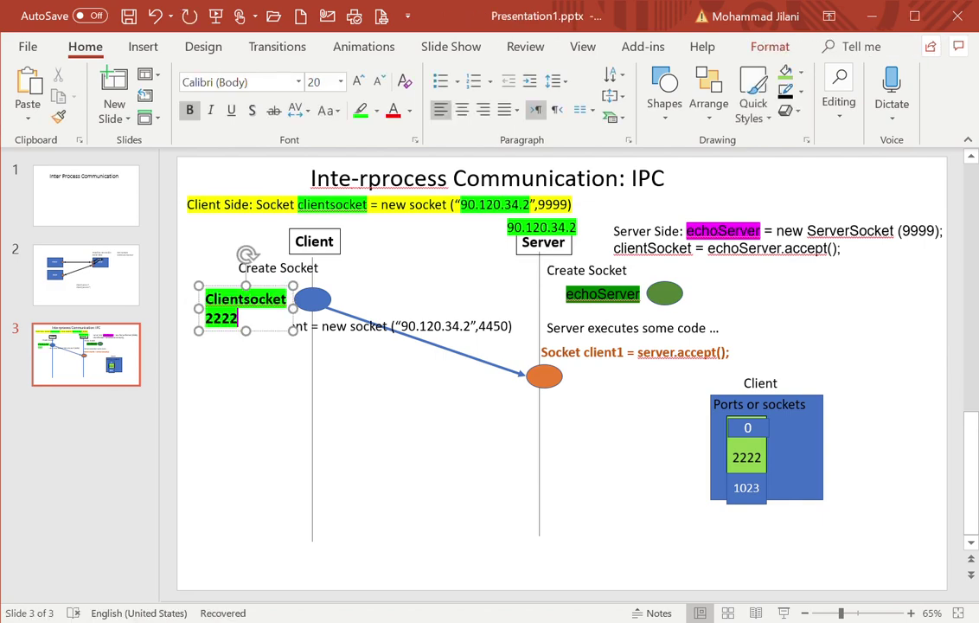
click(256, 381)
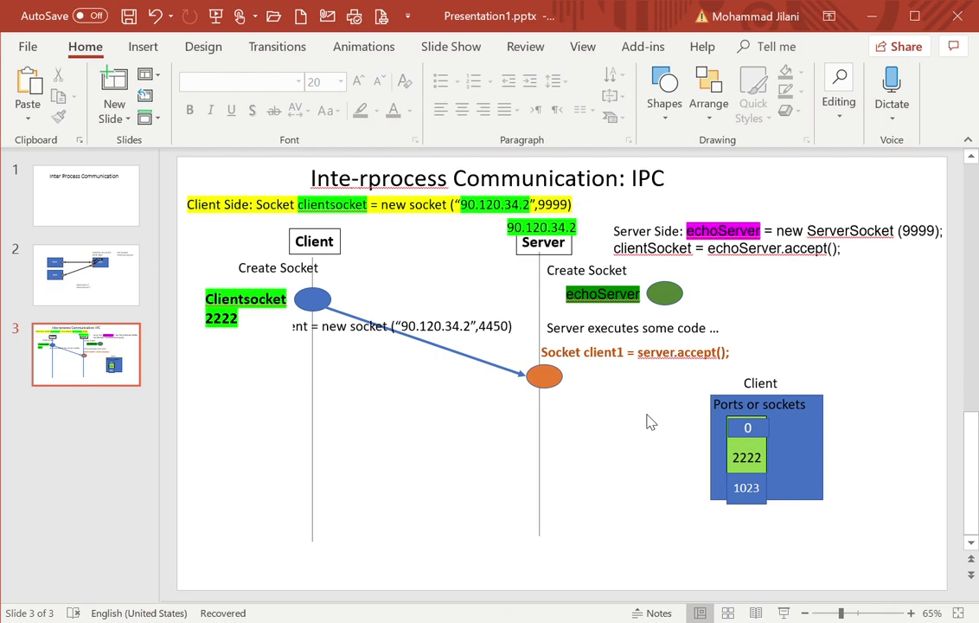
- Shift the Client ports box left, duplicate it to the right, and relabel the copy 'Server'
drag(646, 536, 867, 367)
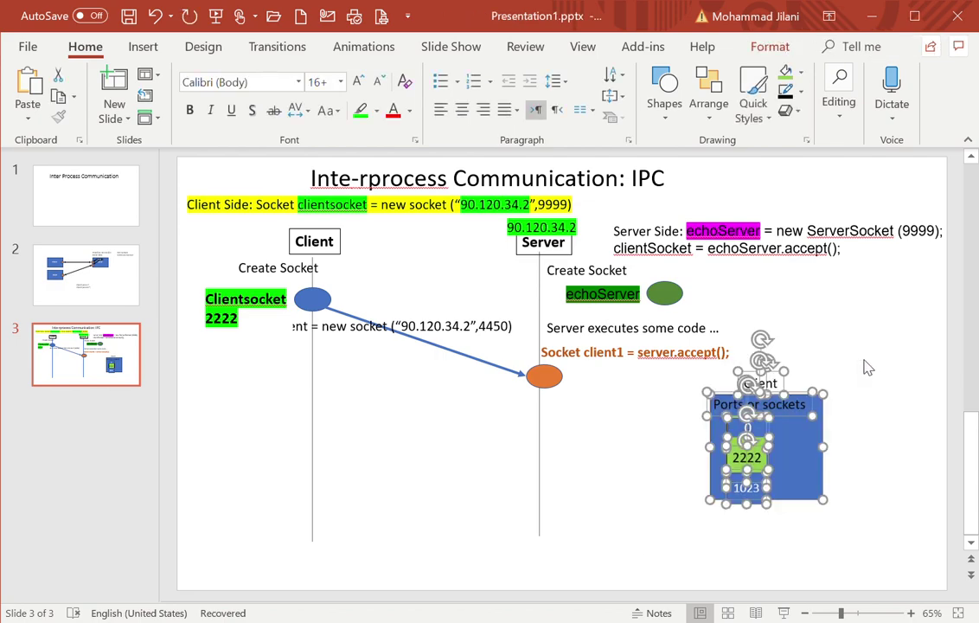
key(Left)
key(Left)
key(Left)
key(Left)
key(Left)
key(Left)
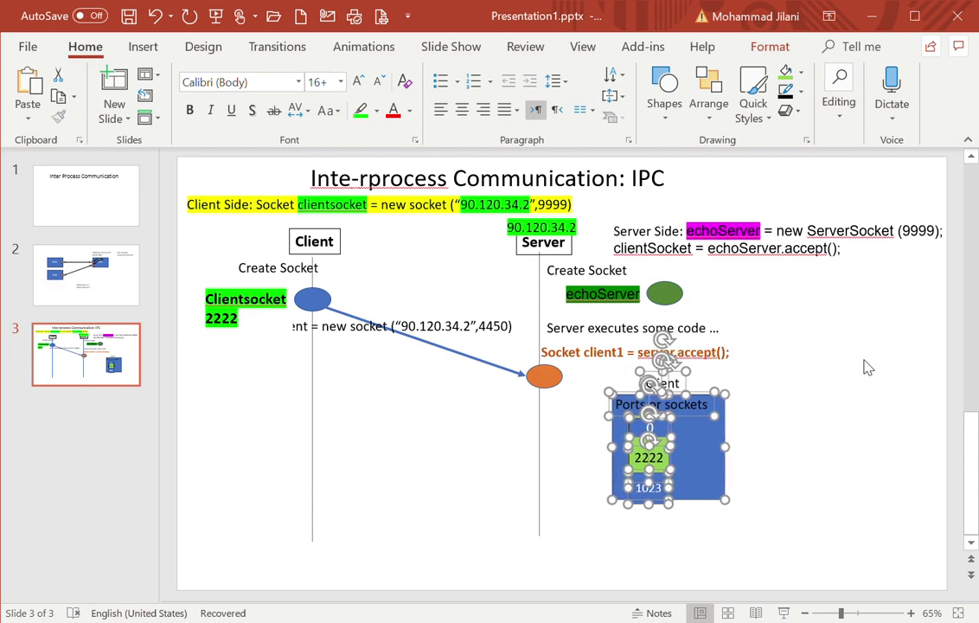
key(ctrl+c)
key(ctrl+v)
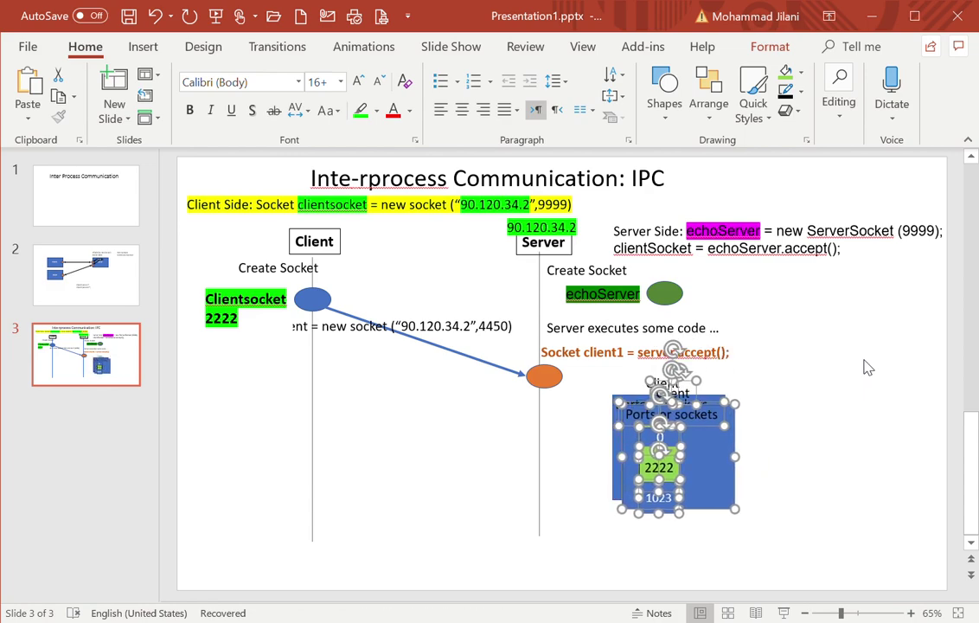
key(Right)
key(Right)
key(Right)
key(Right)
key(Right)
key(Right)
key(Right)
key(Right)
key(Right)
key(Right)
key(Right)
key(Right)
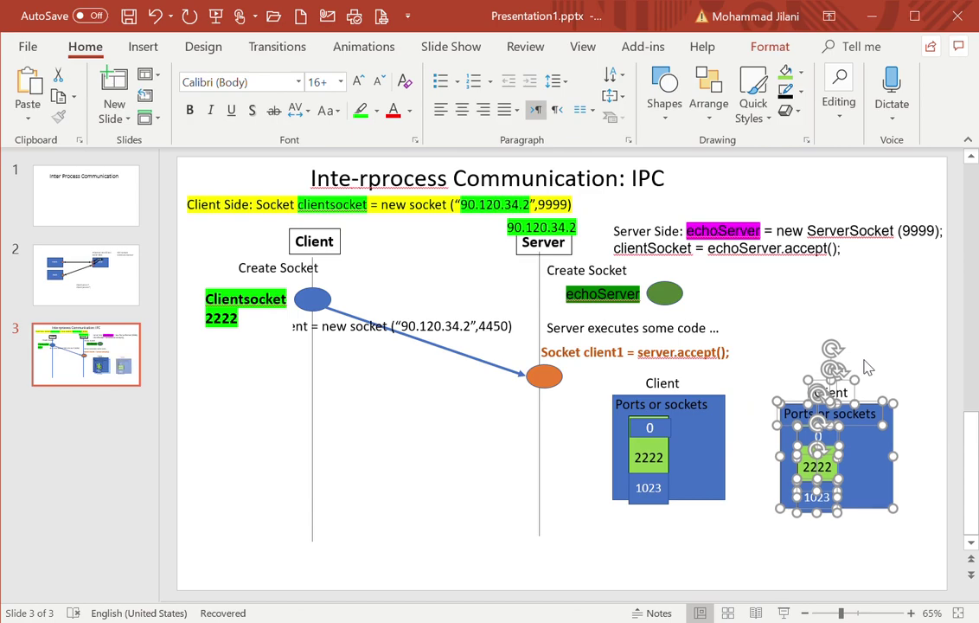
key(Up)
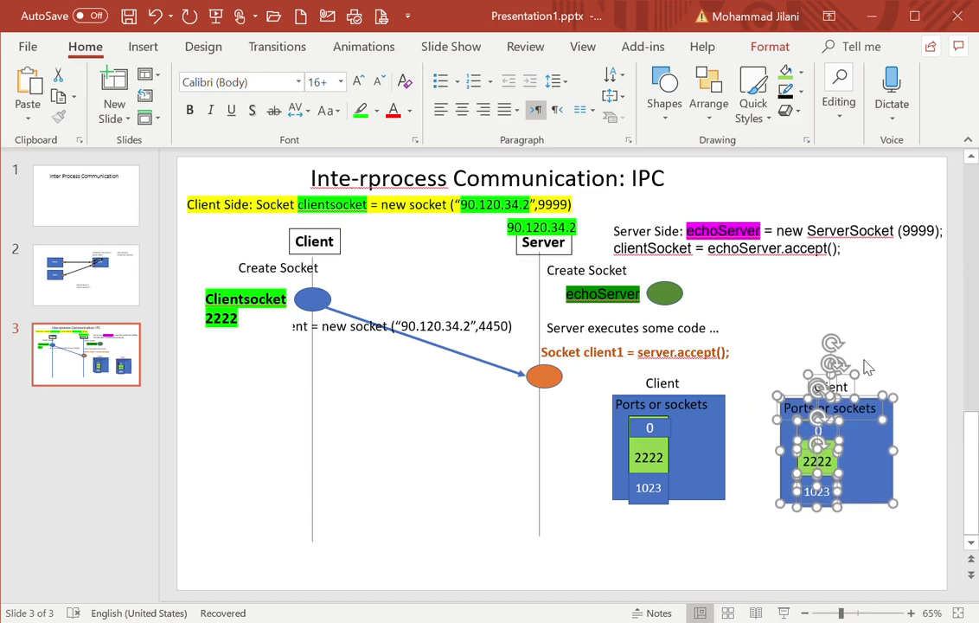
key(Up)
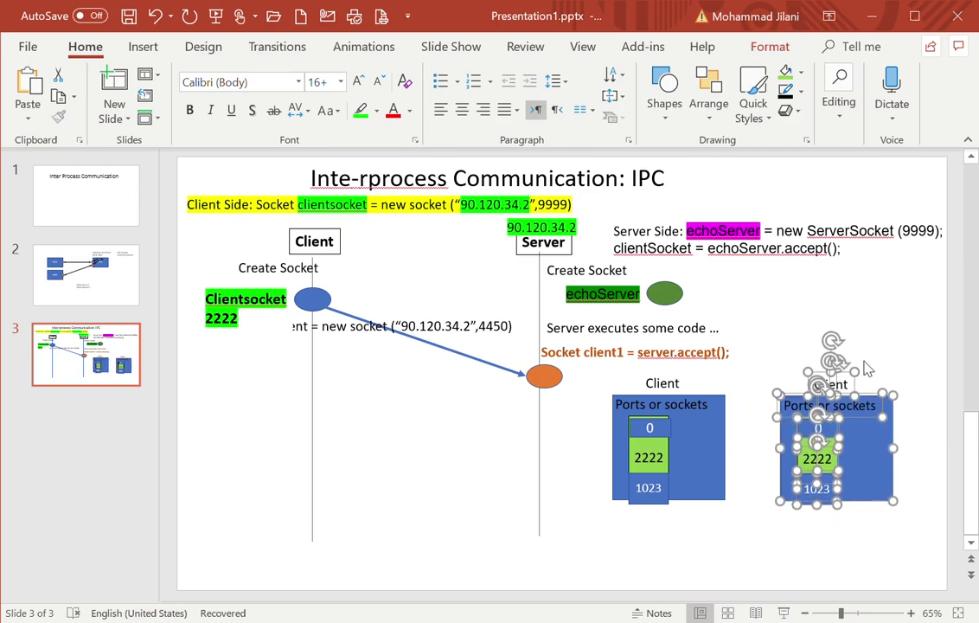
click(867, 368)
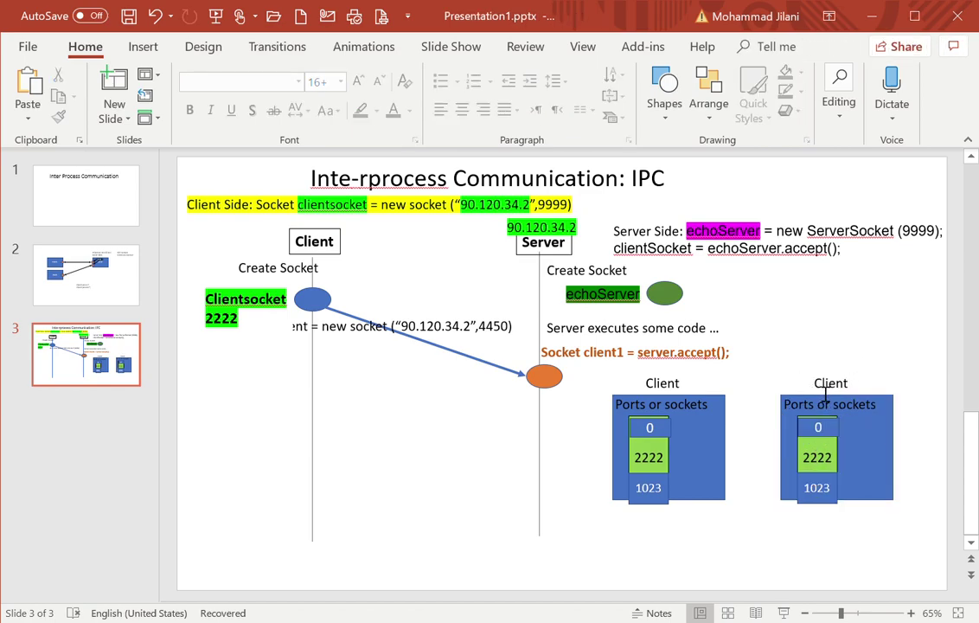
double_click(826, 387)
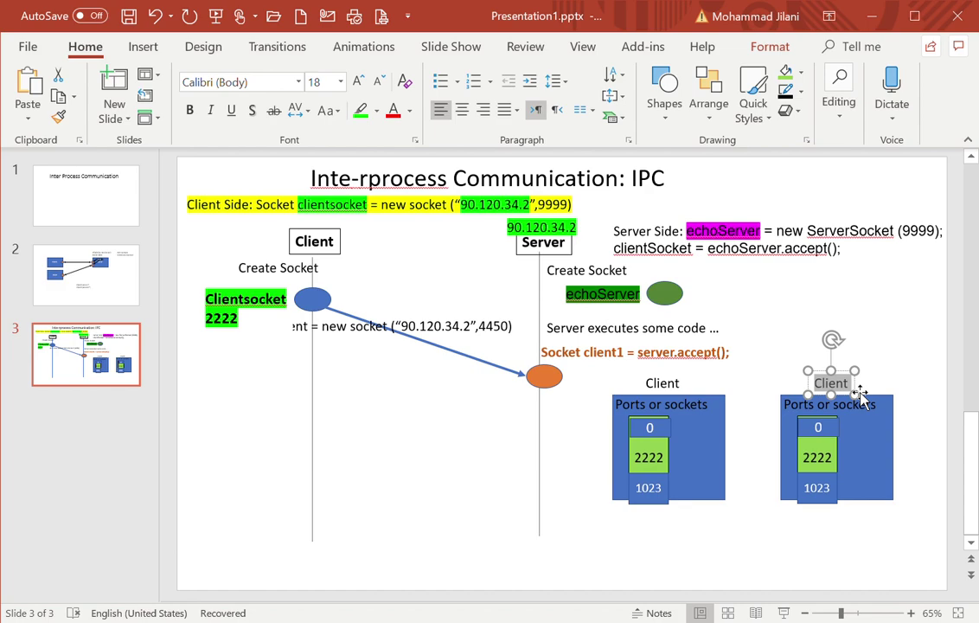
text(Server)
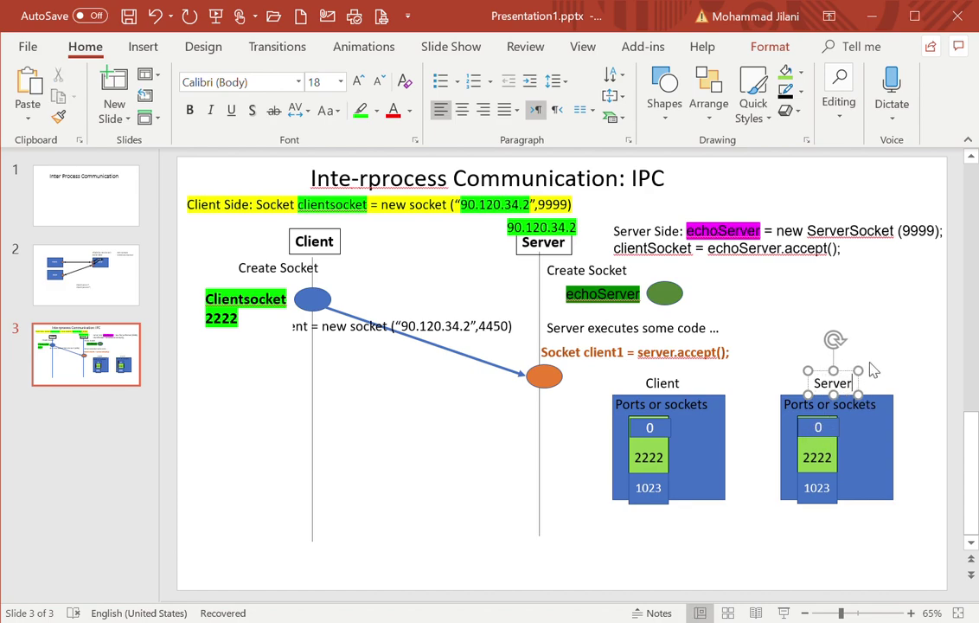
- Delete the 2222 label from the Client box's green middle segment
click(875, 346)
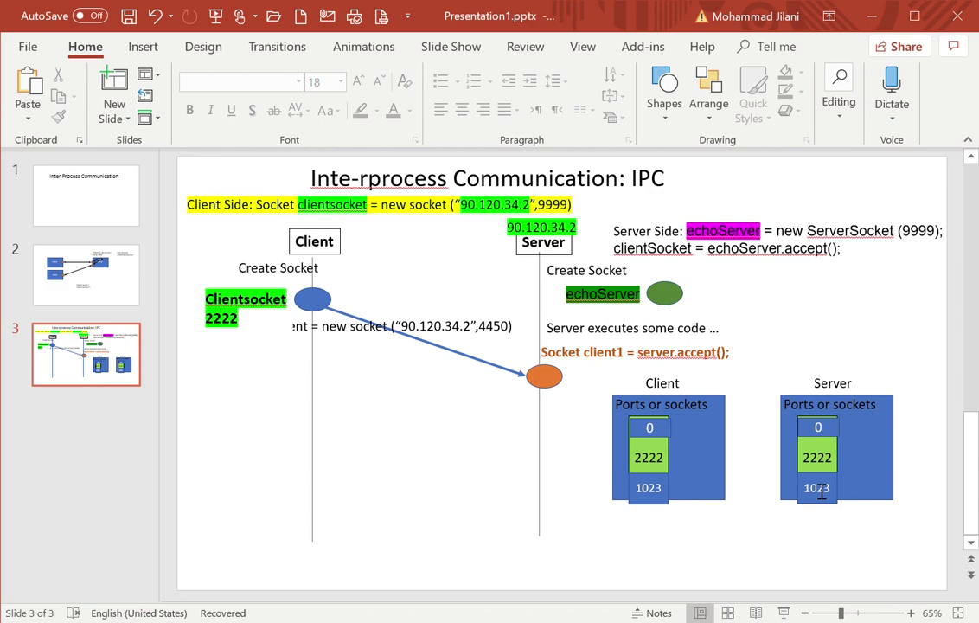
click(650, 464)
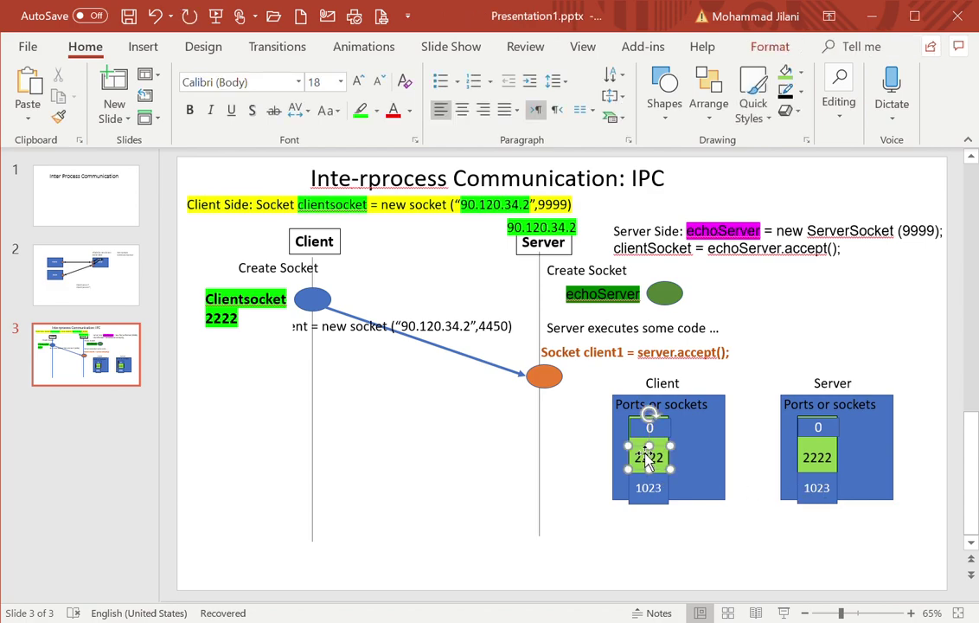
key(Escape)
key(Delete)
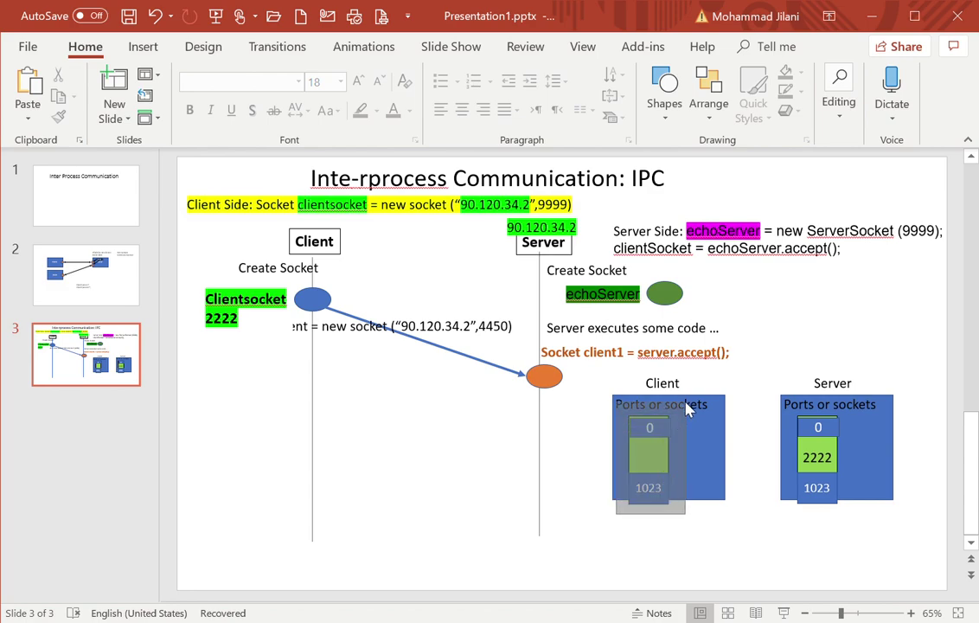
- Undo an accidental resize of the Client's small green port block
drag(620, 522, 689, 403)
drag(659, 505, 660, 485)
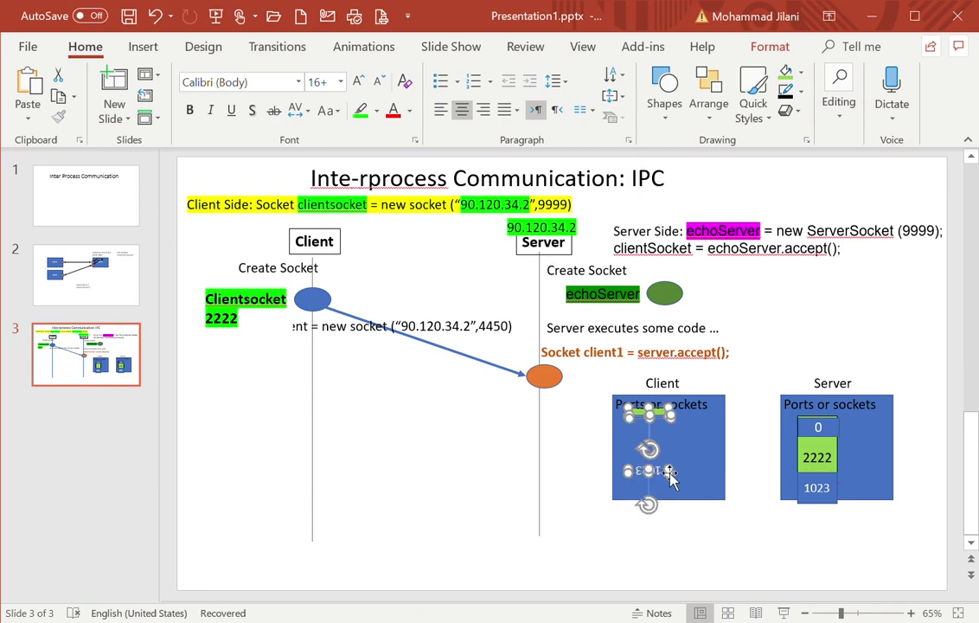
click(699, 467)
click(661, 471)
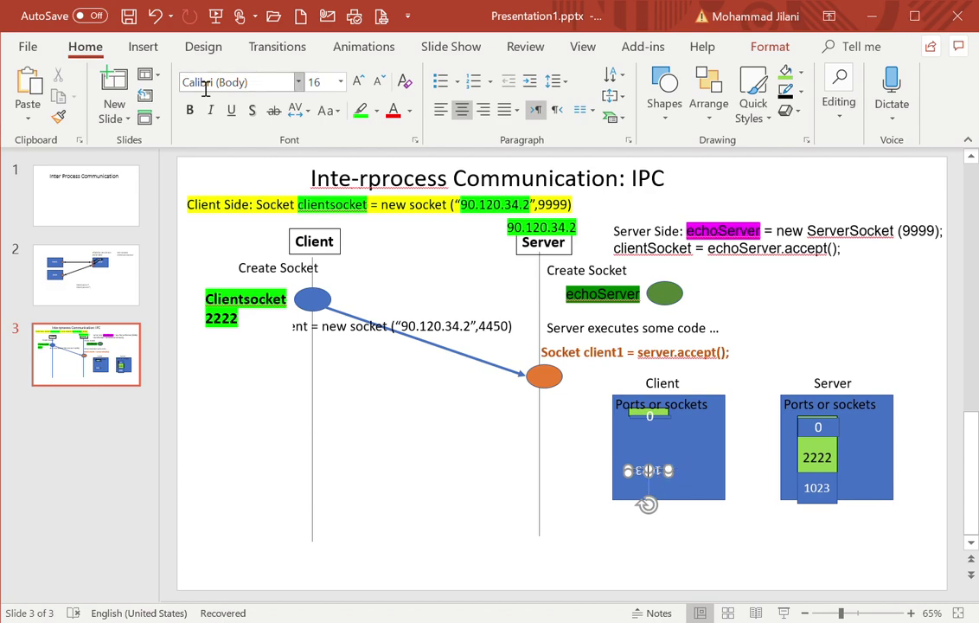
click(157, 19)
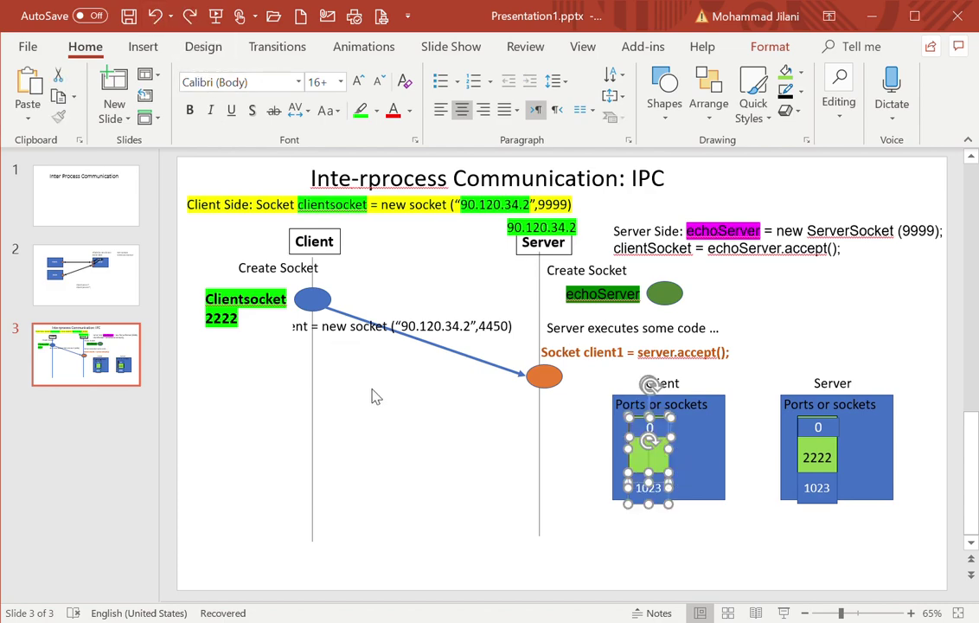
click(570, 484)
- Stretch the blue Client ports box downward, leaving empty space below 1023
click(732, 474)
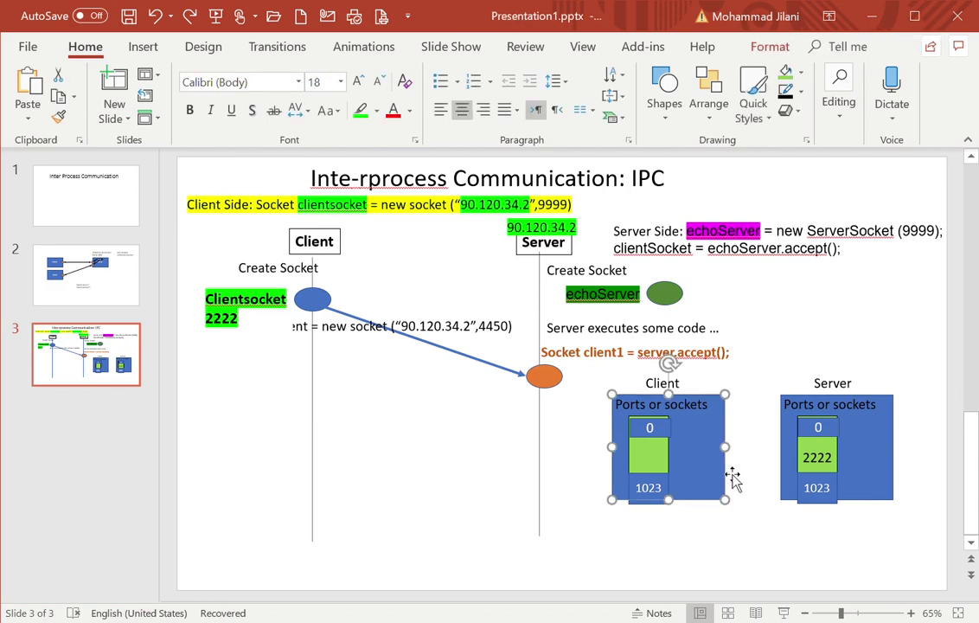
mouse_move(732, 473)
mouse_down()
mouse_move(684, 537)
mouse_move(686, 560)
mouse_up()
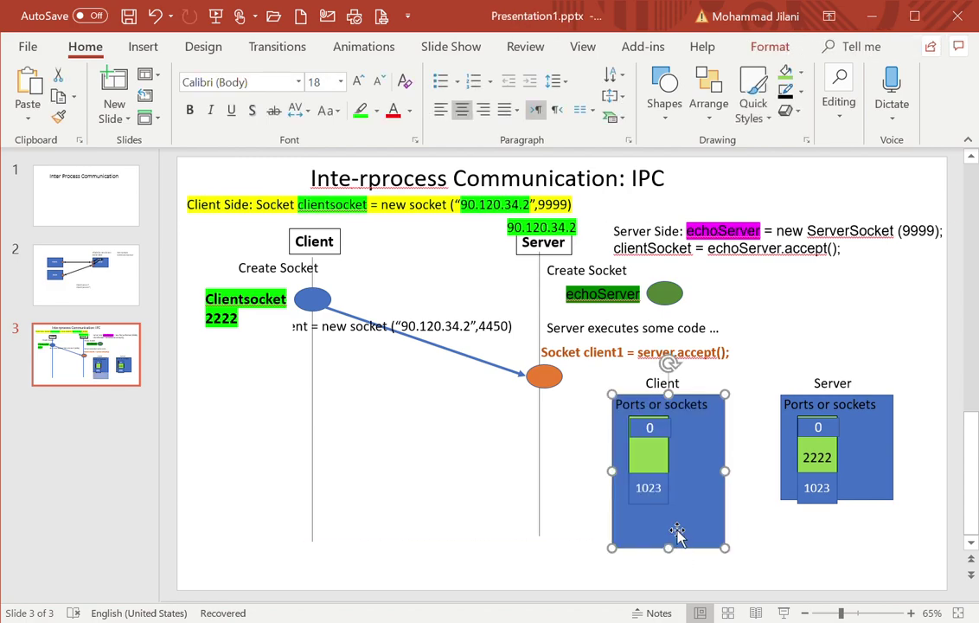
click(563, 508)
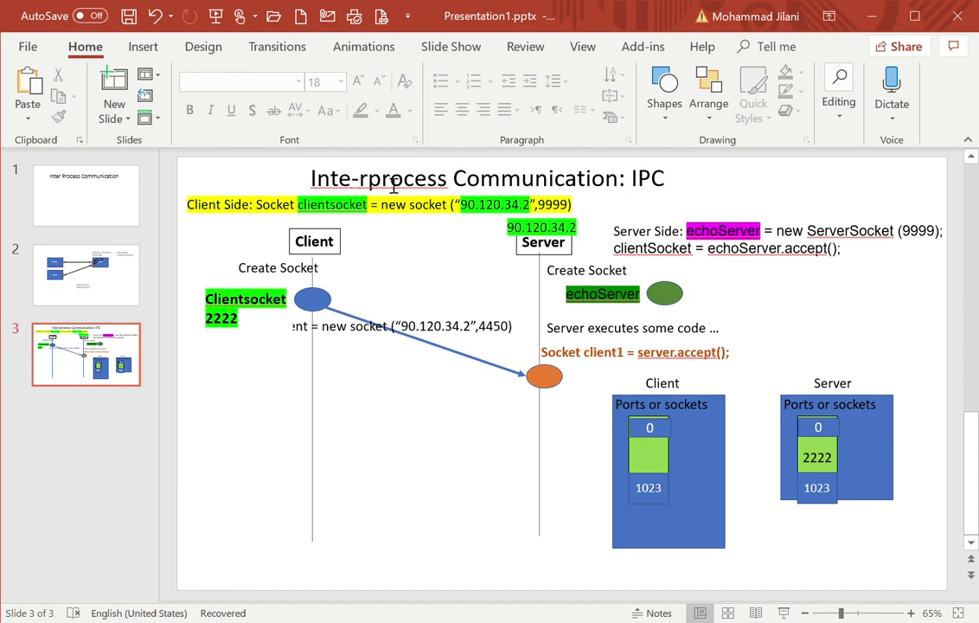
click(666, 125)
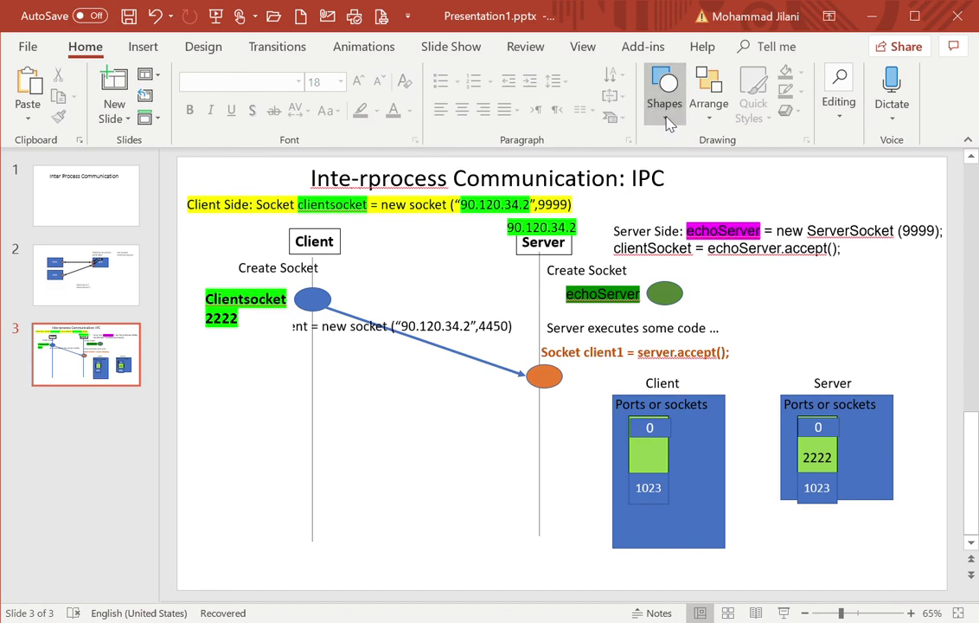
click(671, 545)
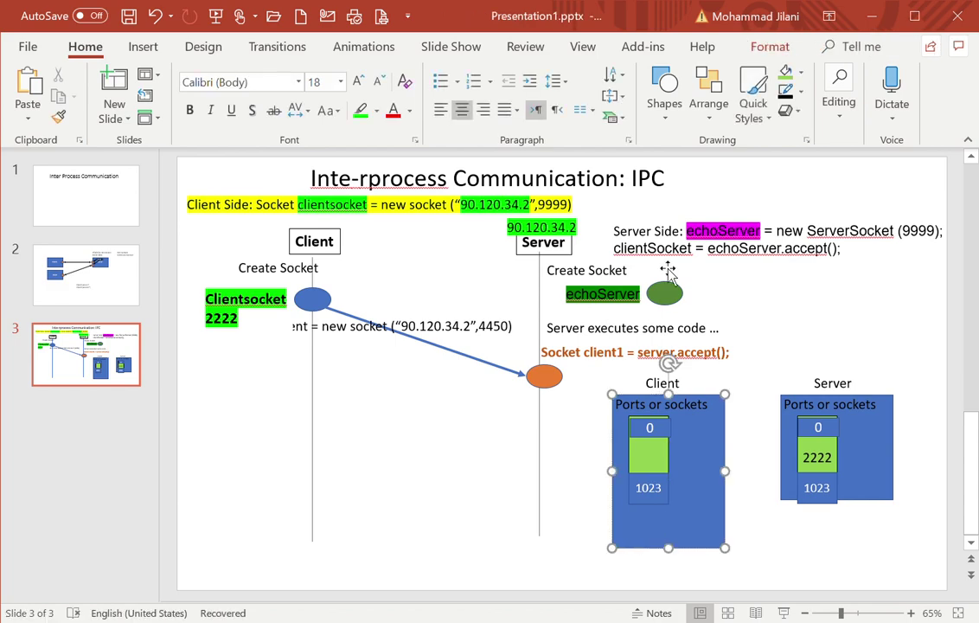
click(665, 128)
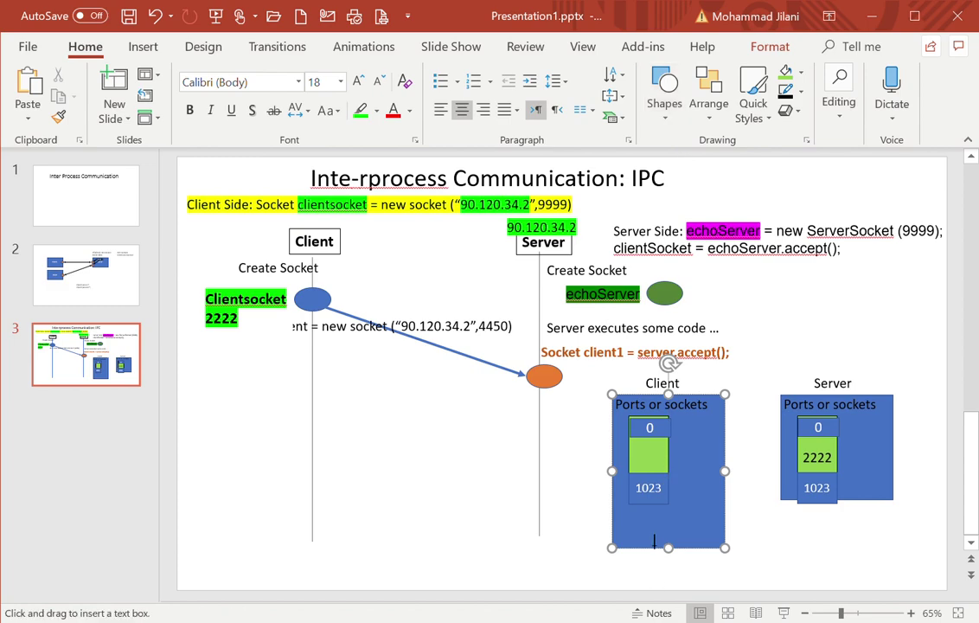
key(Escape)
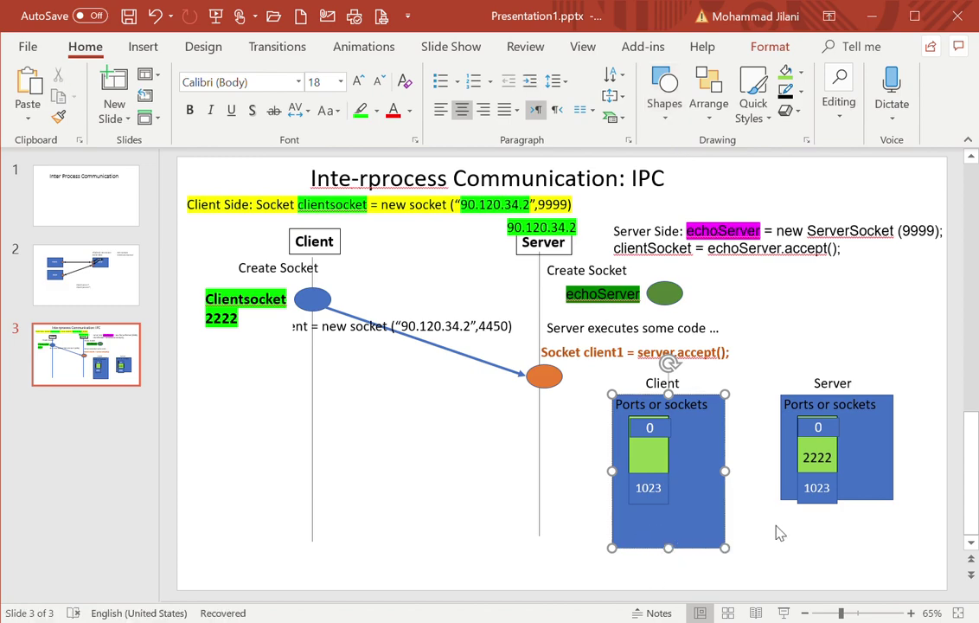
click(778, 533)
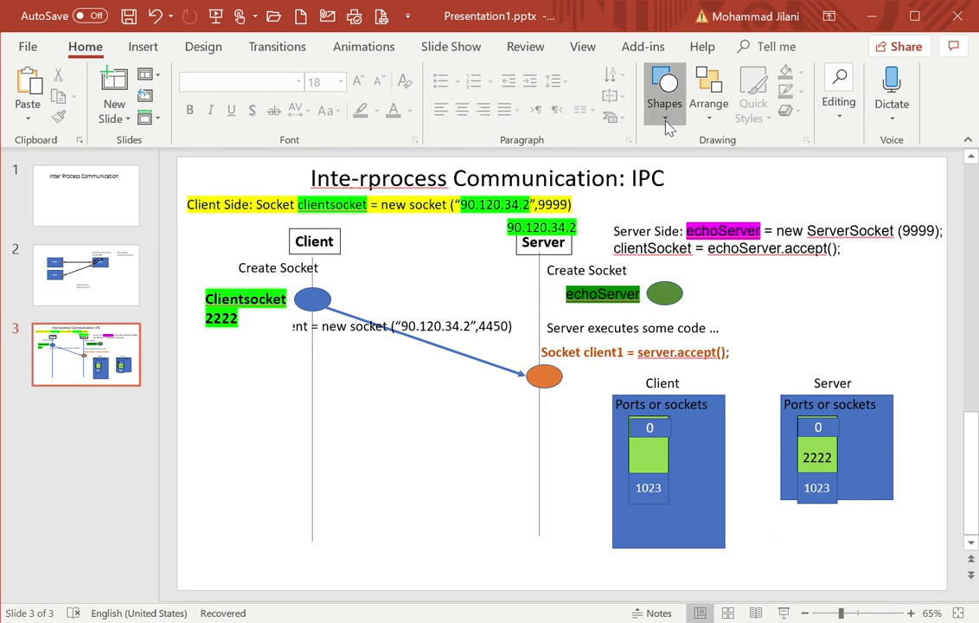
- Place a new 2222 text box in the empty space below 1023 in the Client box
click(774, 558)
text(22)
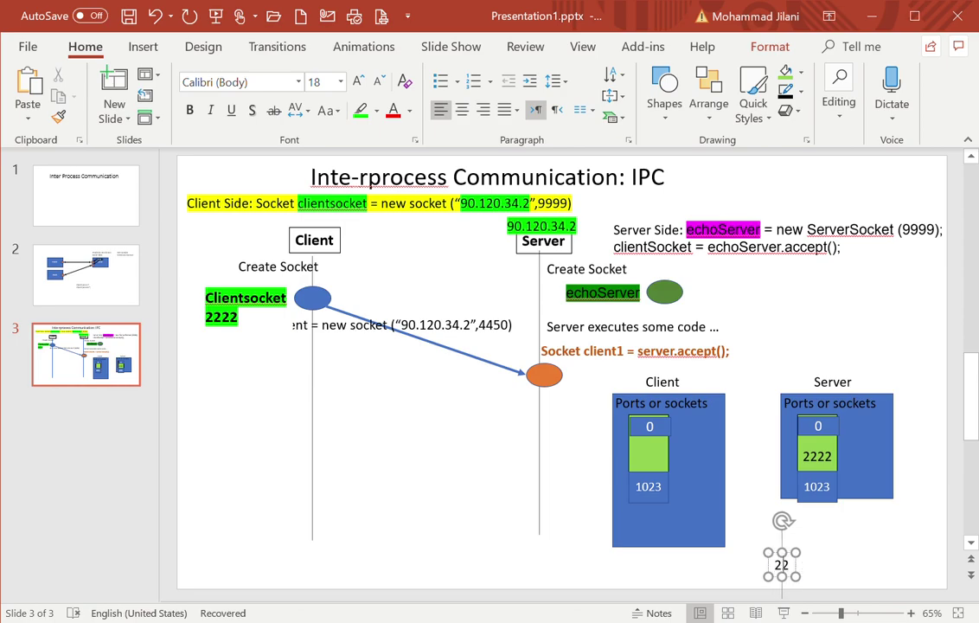
text(22)
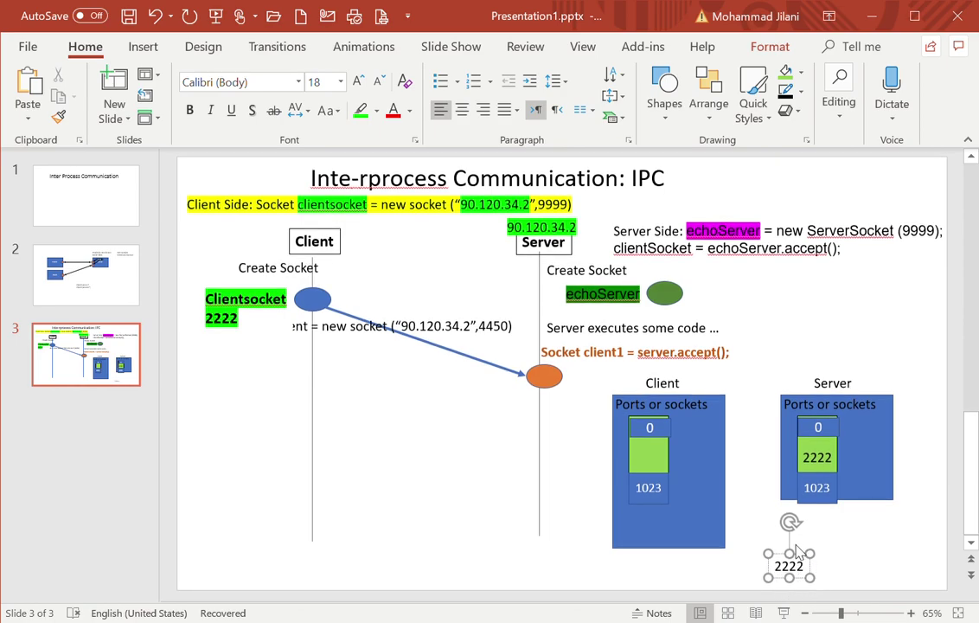
drag(809, 565, 664, 522)
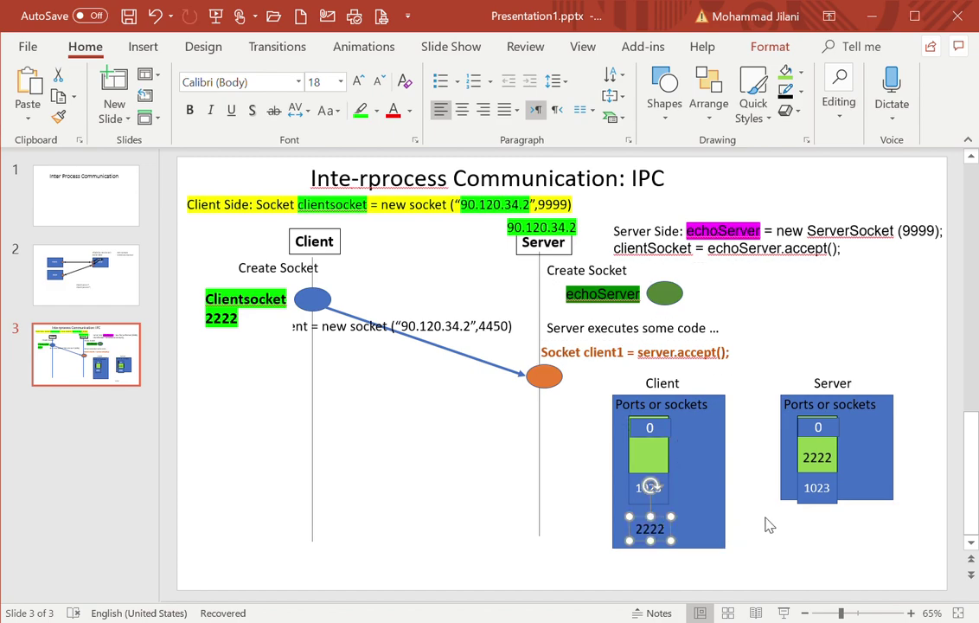
click(812, 524)
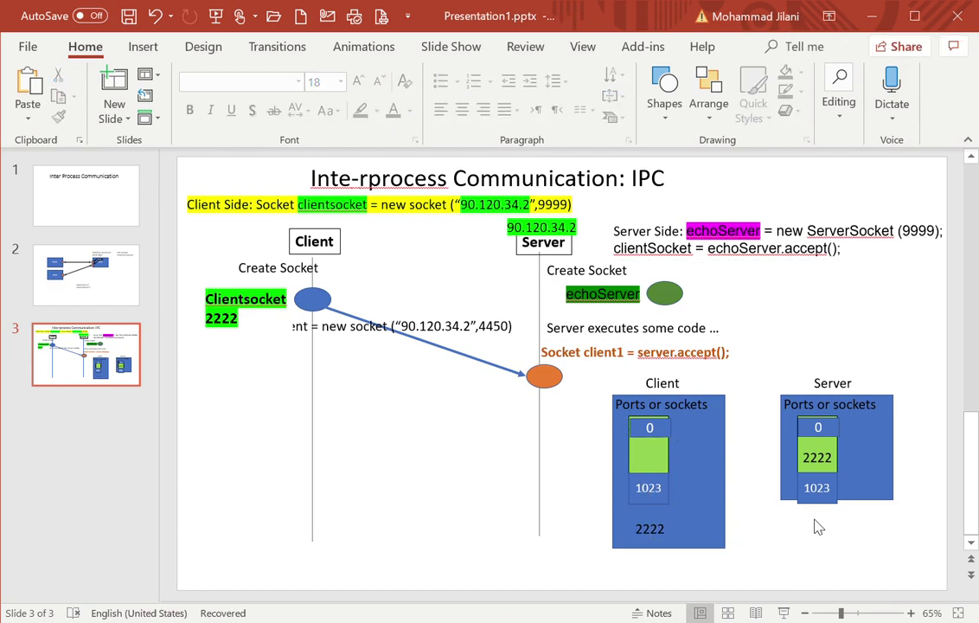
click(816, 457)
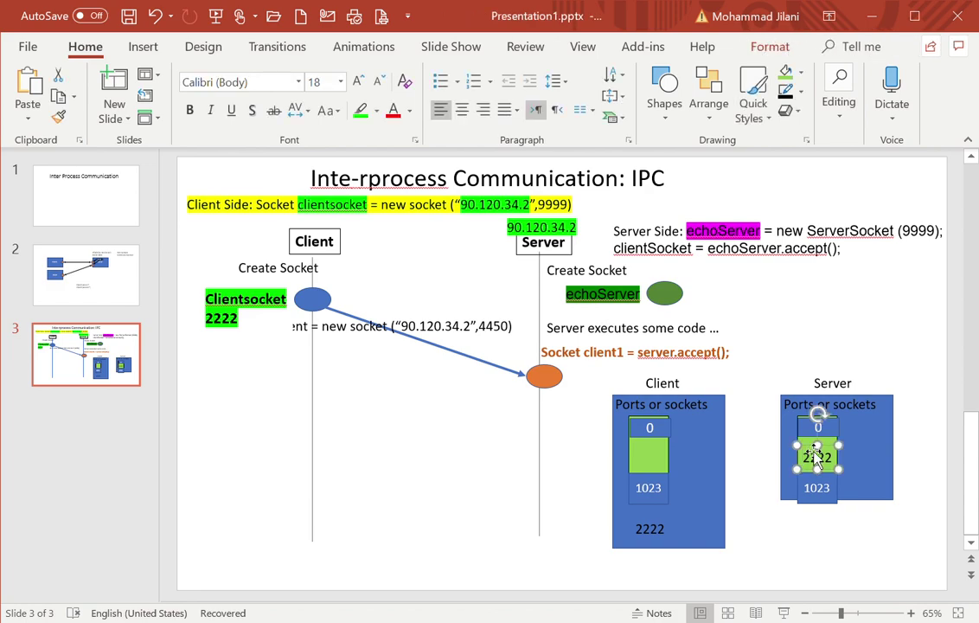
- Replace the Server's 2222 with a 9999 label at the bottom of its stretched ports box
key(Delete)
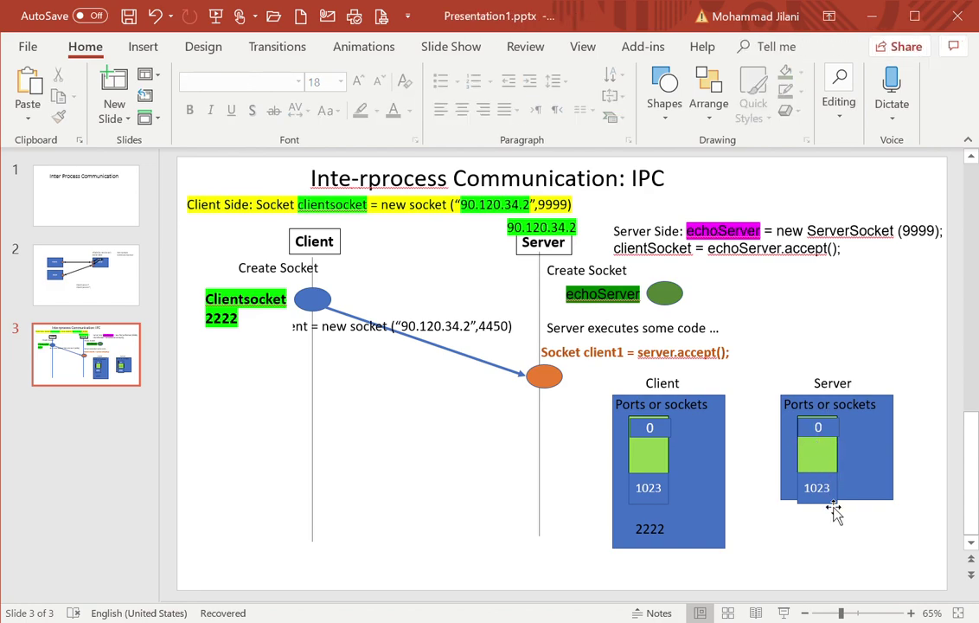
click(830, 507)
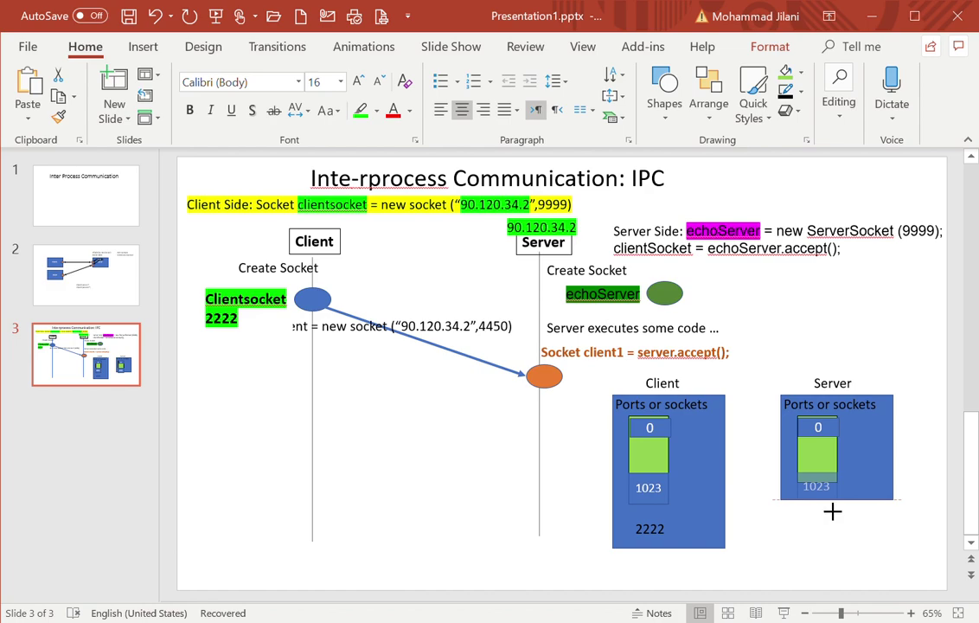
click(852, 501)
drag(853, 502, 852, 556)
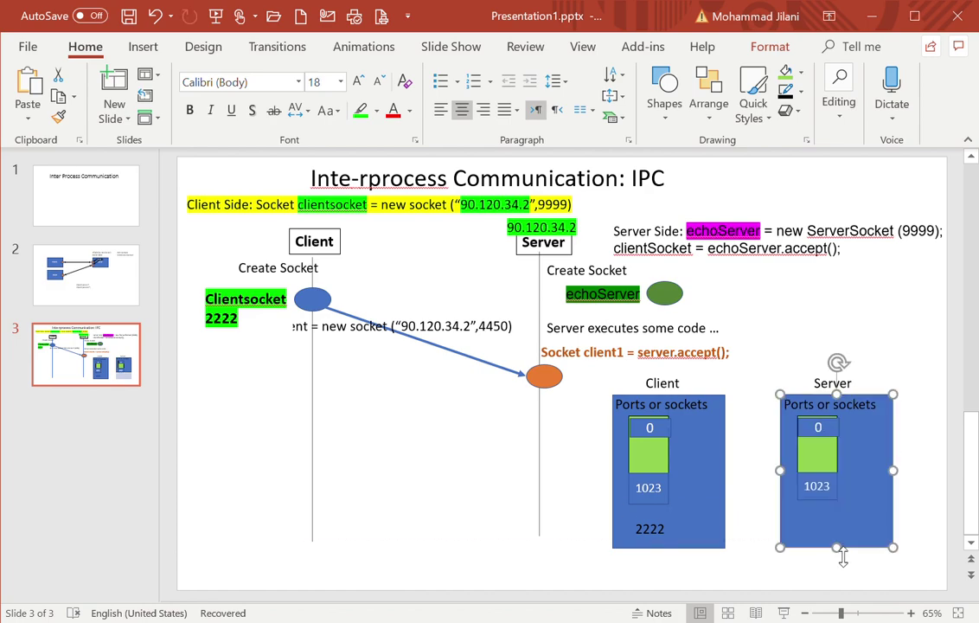
click(675, 530)
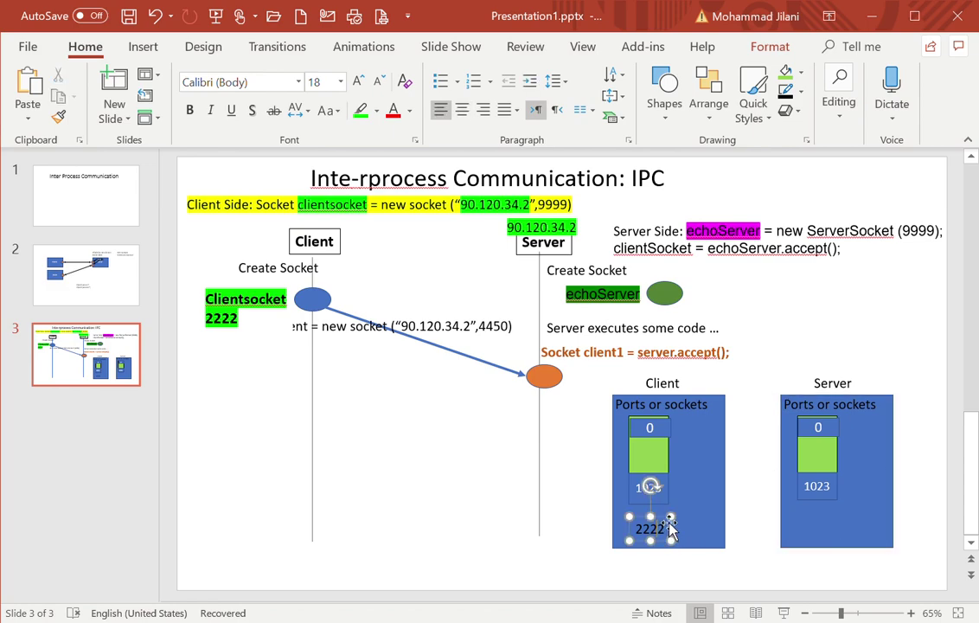
key(ctrl+c)
key(ctrl+v)
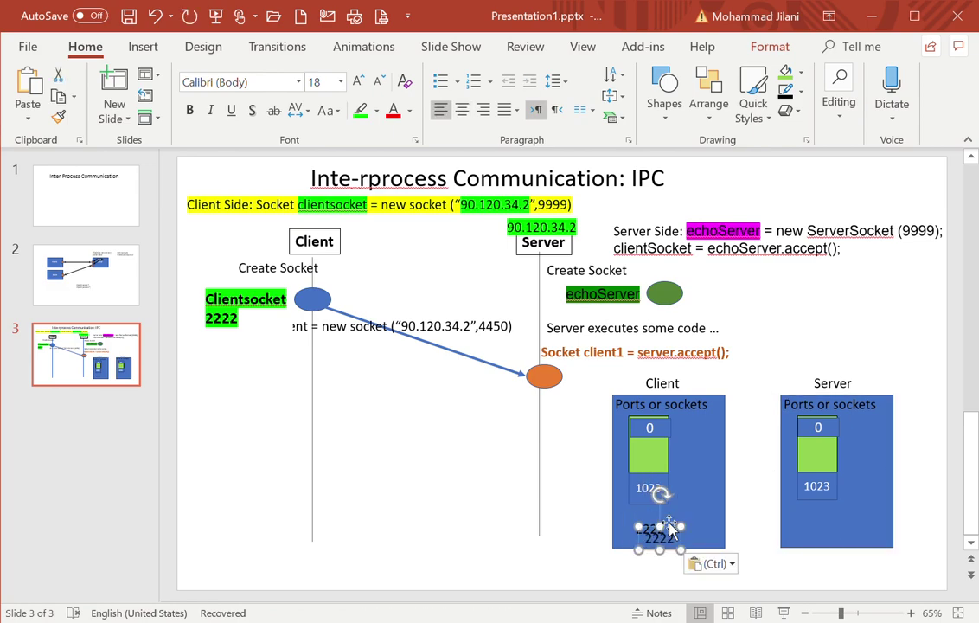
drag(675, 530, 849, 533)
text(9999)
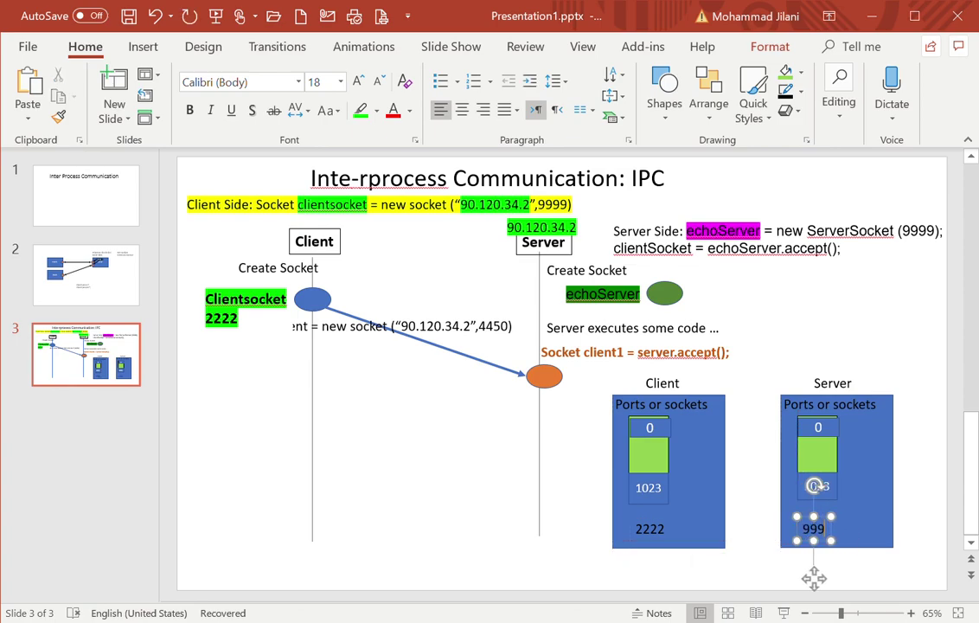
click(581, 513)
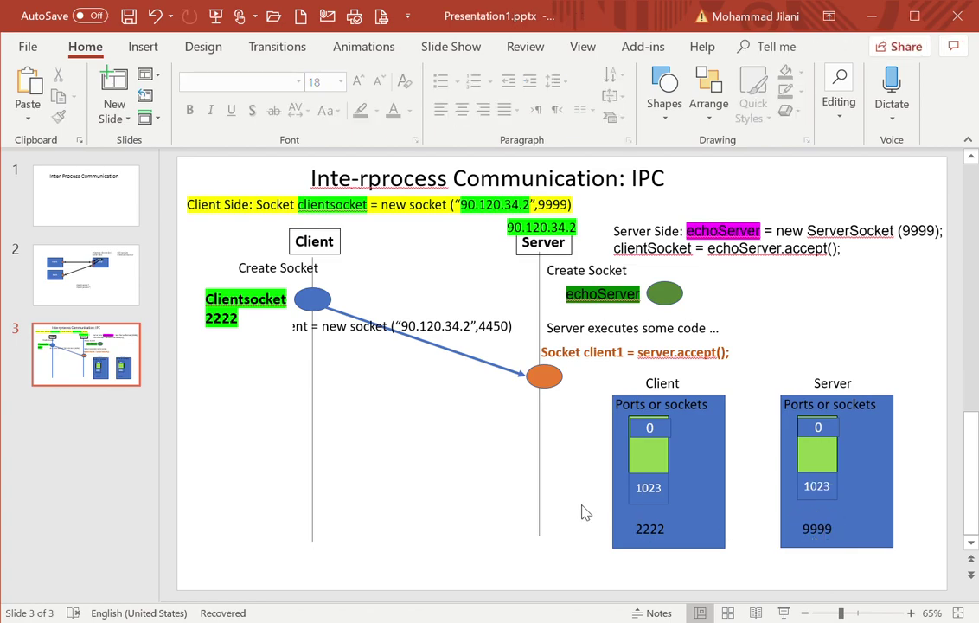
- Copy the 9999 label beside the green echoServer ellipse
click(679, 303)
click(726, 309)
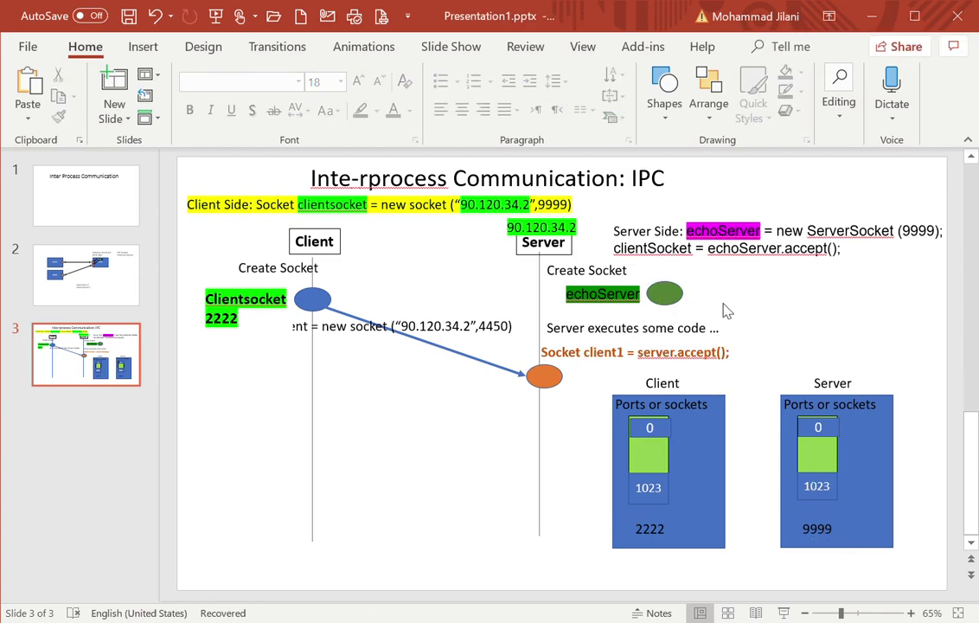
click(819, 529)
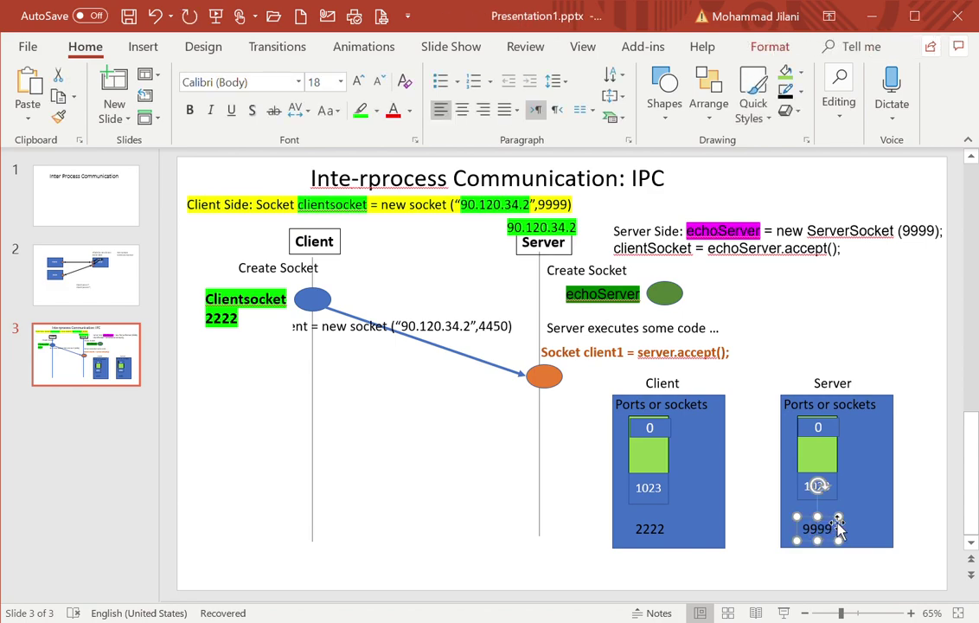
key(ctrl+c)
key(ctrl+v)
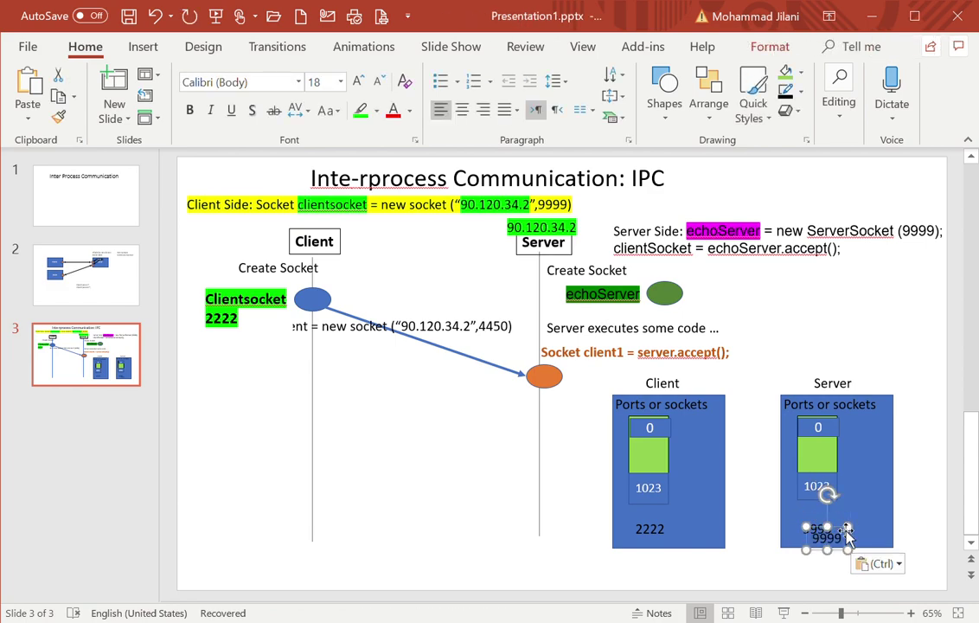
drag(843, 530, 723, 292)
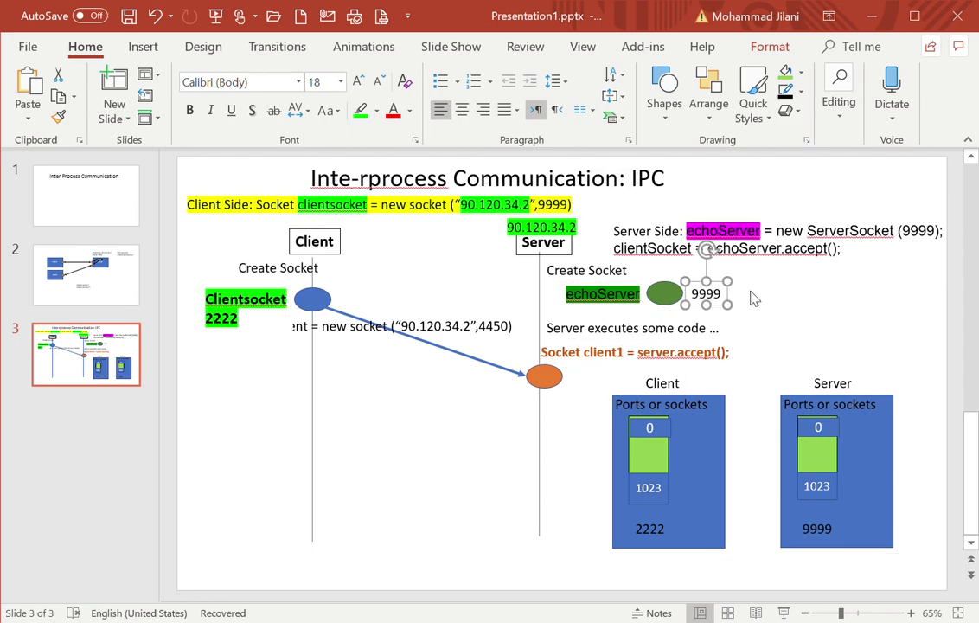
click(704, 306)
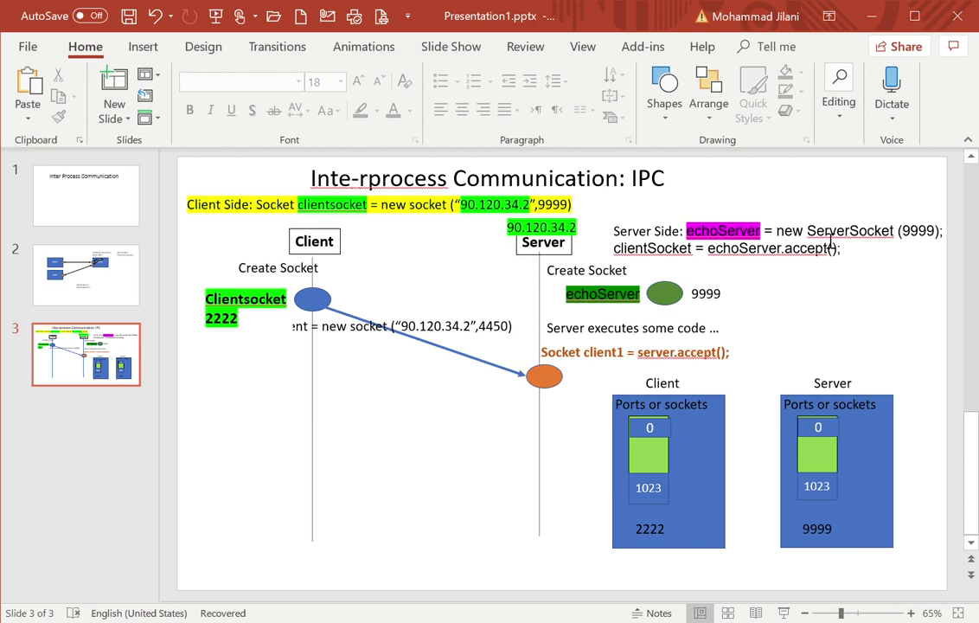
- Apply a green highlight across the full line 'echoServer = new ServerSocket (9999);'
double_click(864, 231)
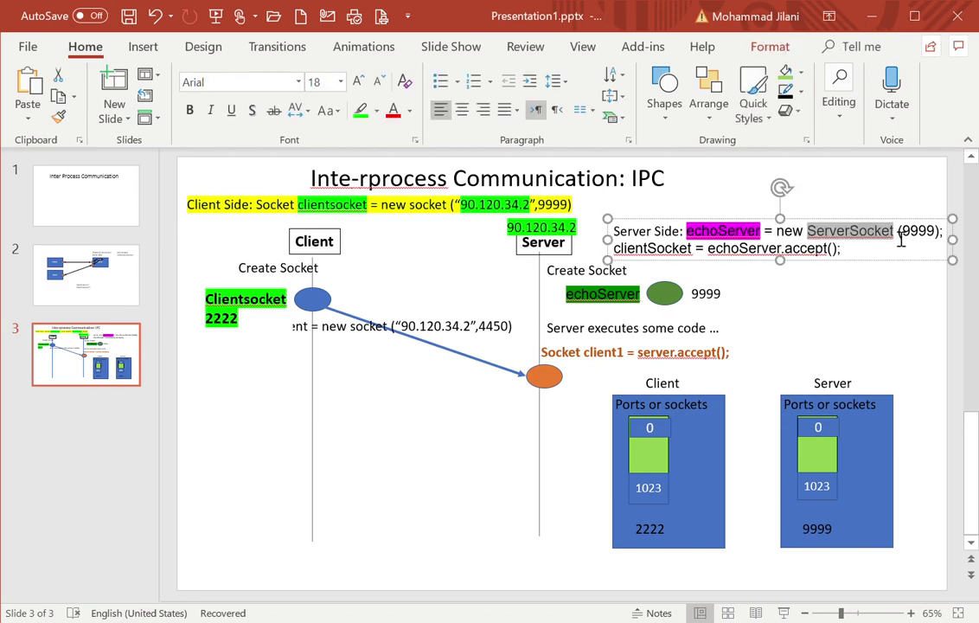
click(844, 239)
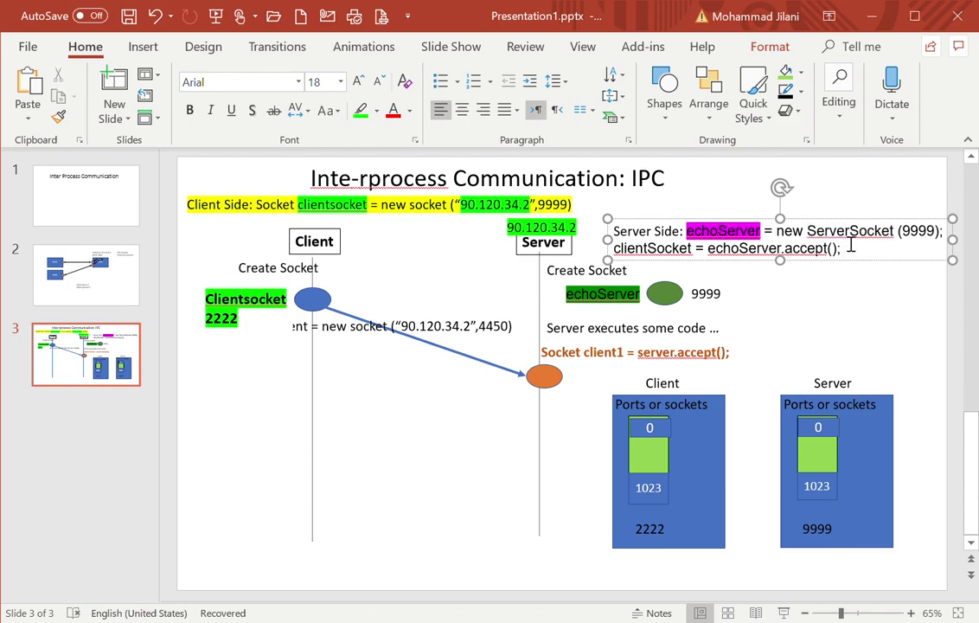
drag(808, 231, 898, 239)
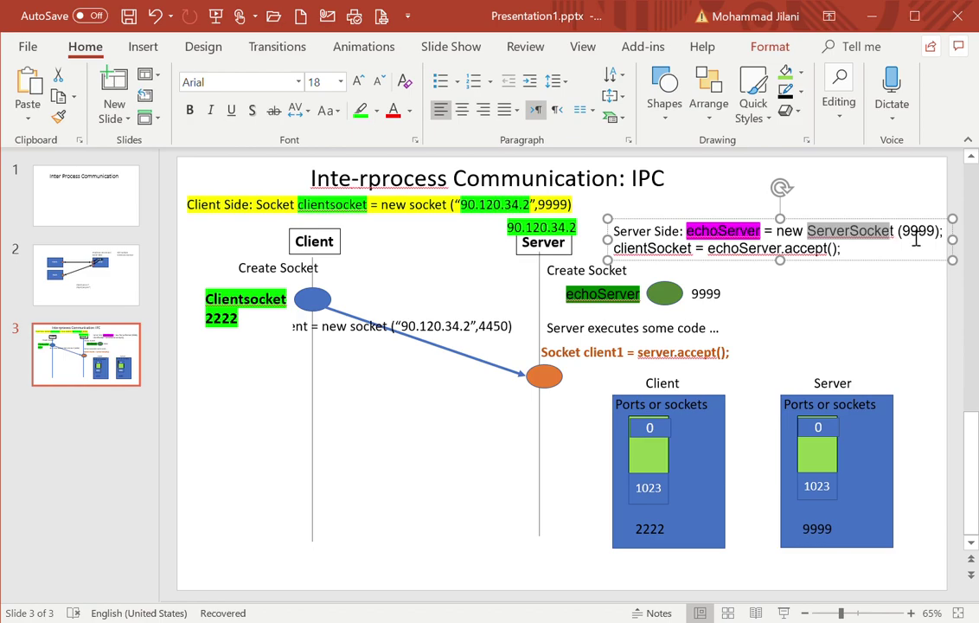
click(915, 237)
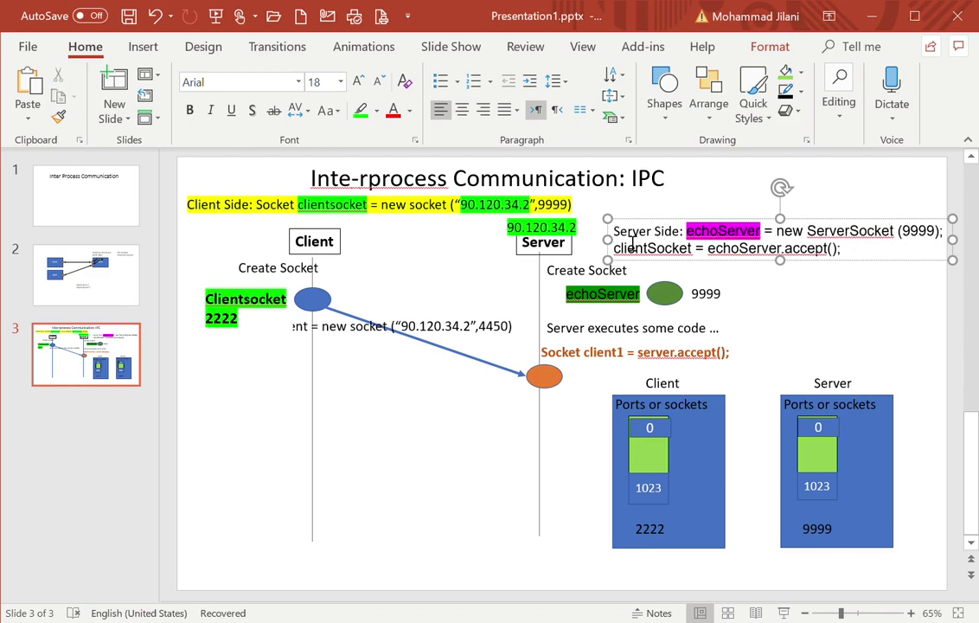
key(Escape)
drag(614, 230, 939, 232)
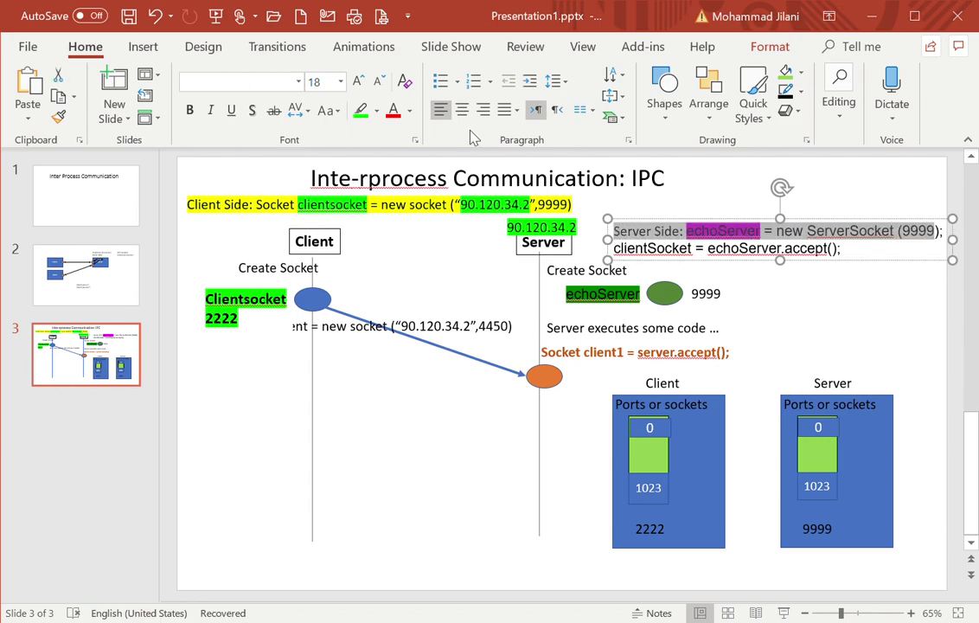
click(364, 119)
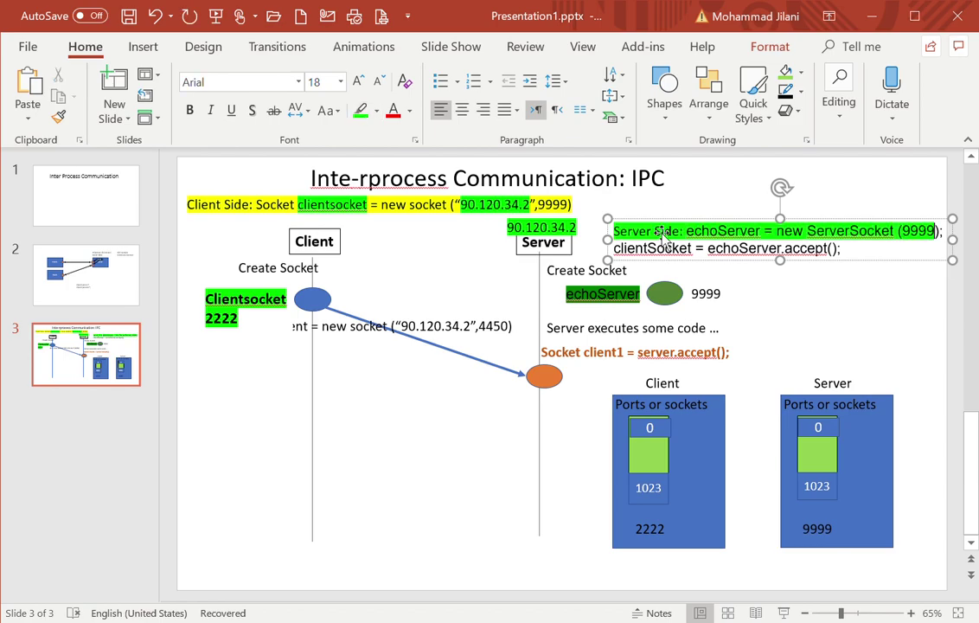
click(678, 294)
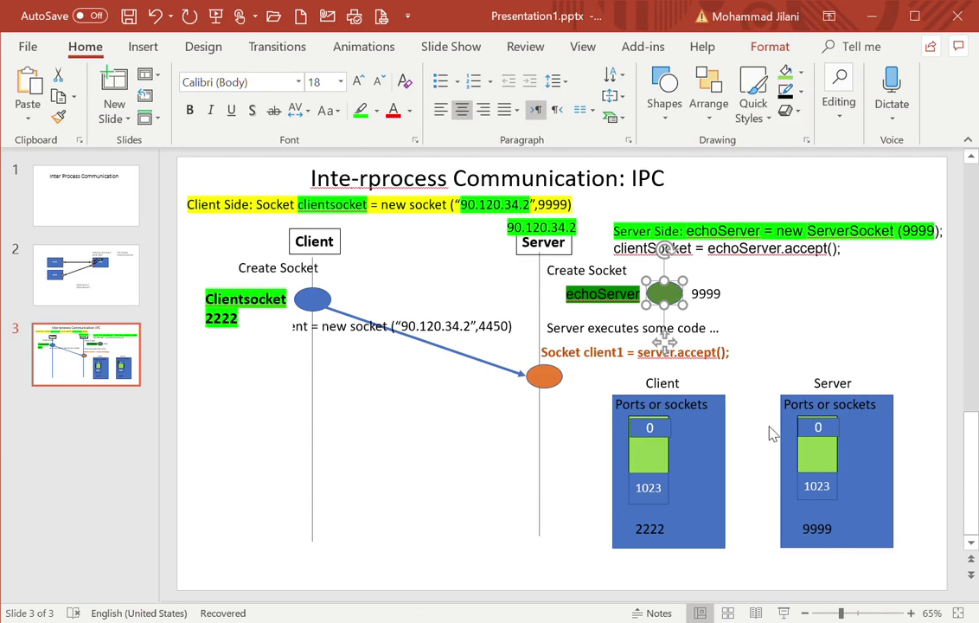
click(832, 531)
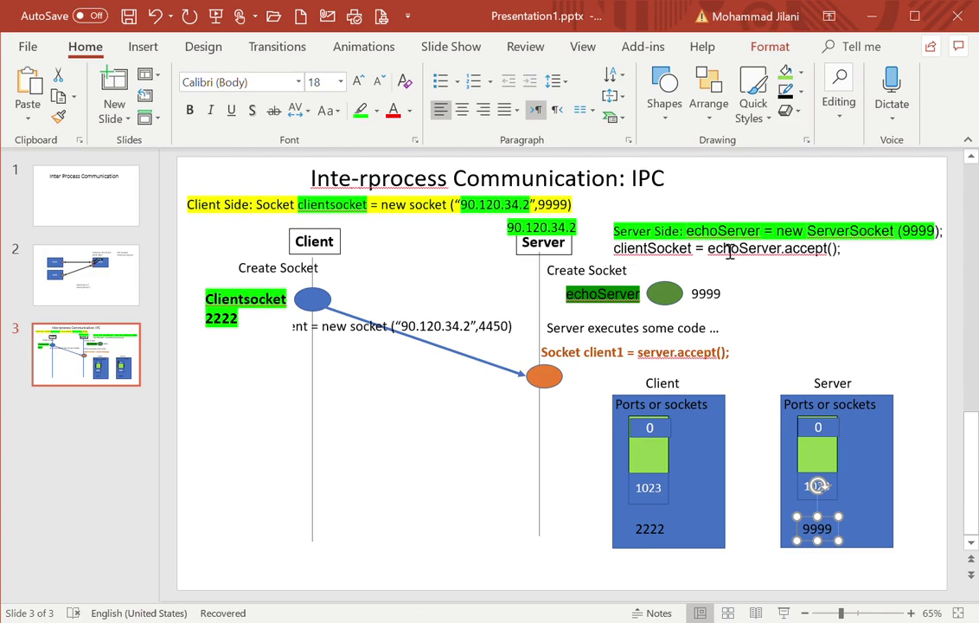
click(675, 295)
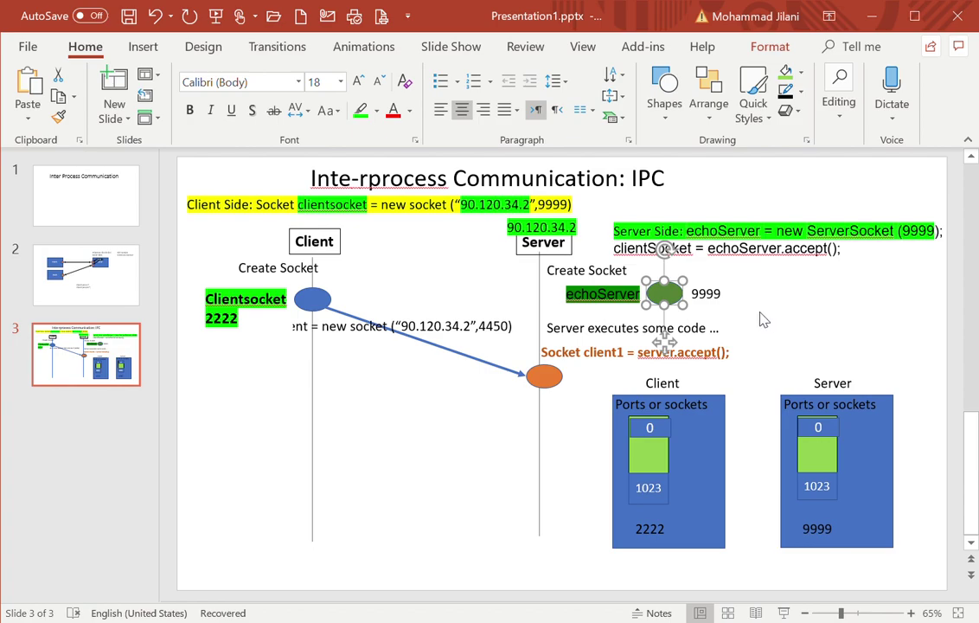
click(757, 283)
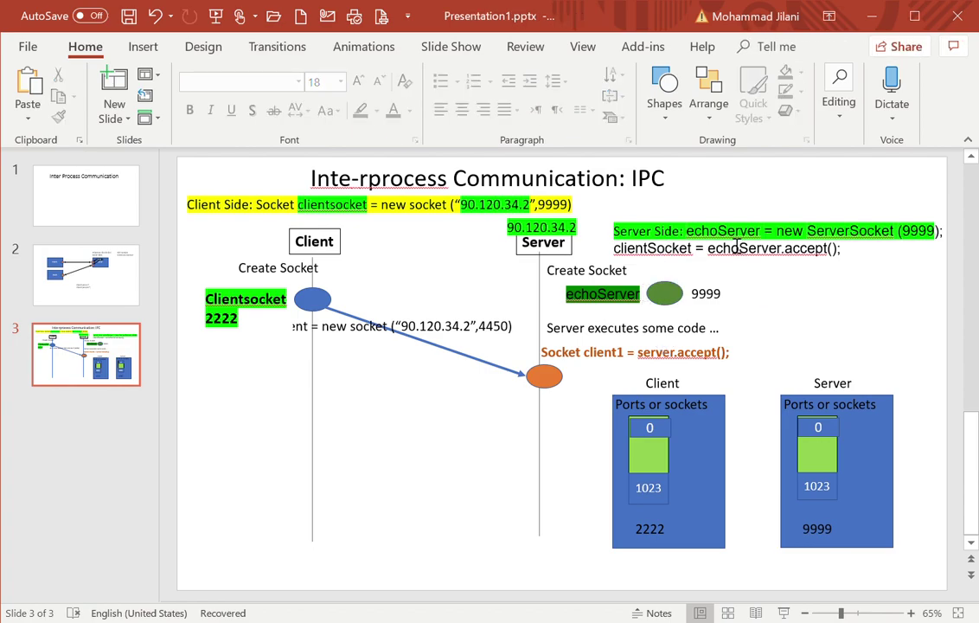
click(640, 295)
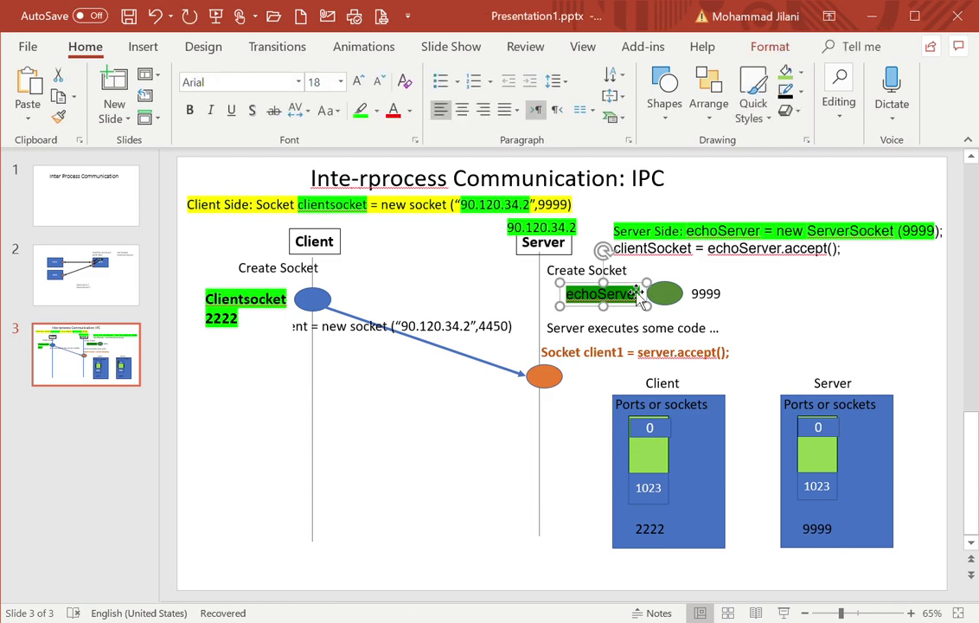
click(683, 294)
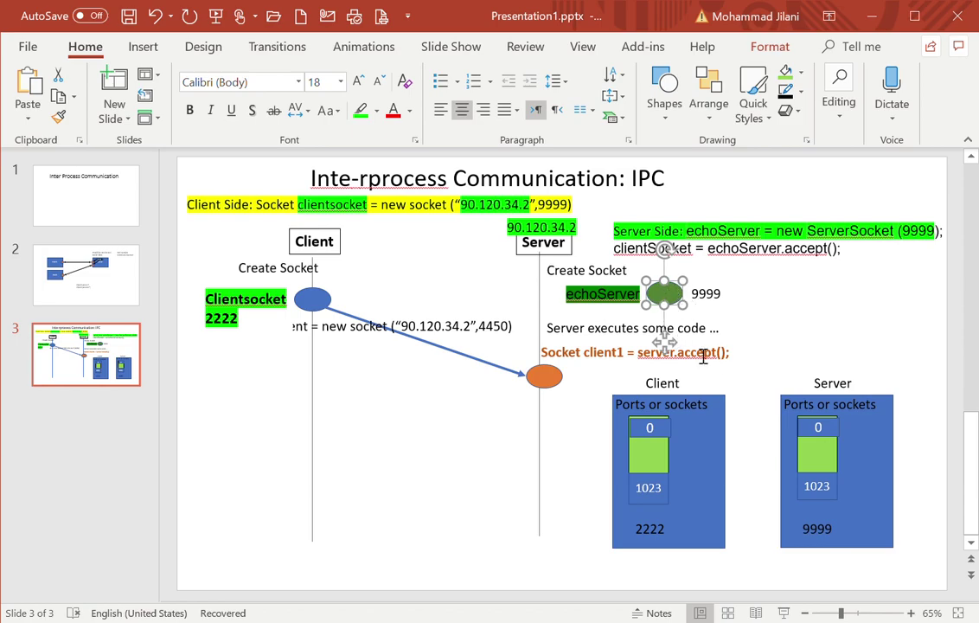
click(810, 531)
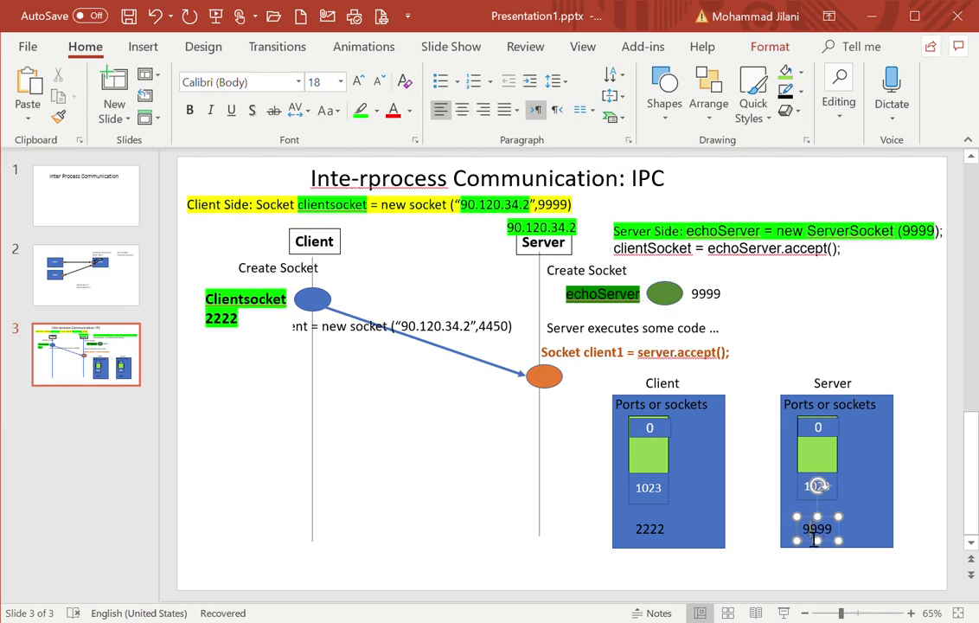
- Duplicate the green port rectangle inside the Server ports box
double_click(814, 540)
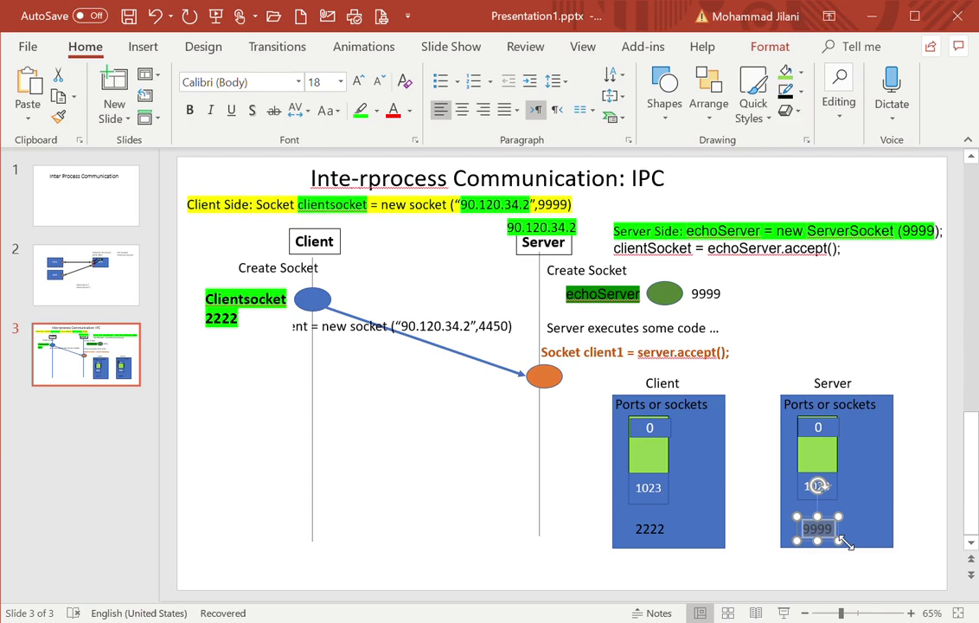
click(885, 464)
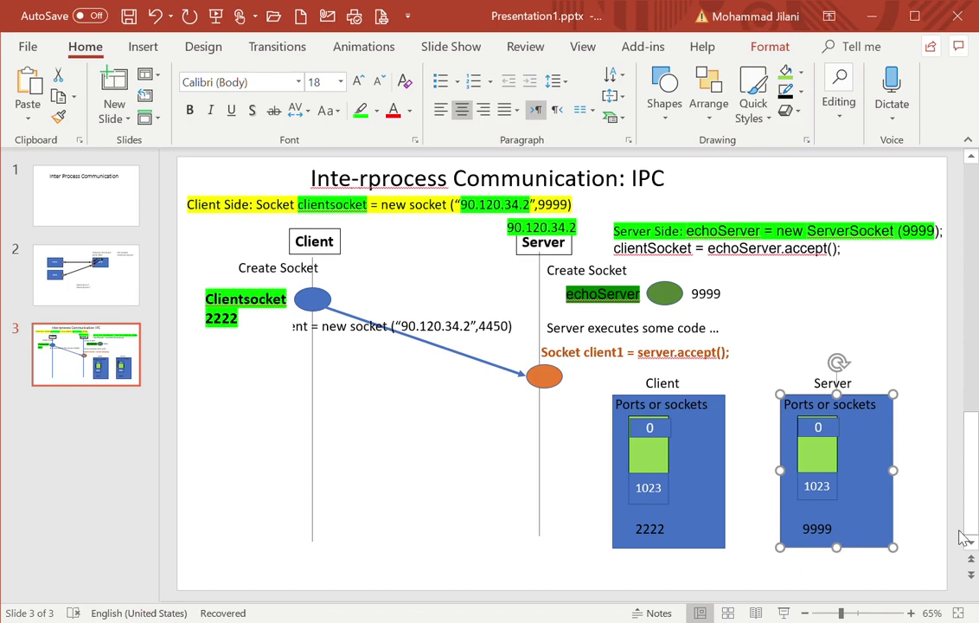
click(816, 487)
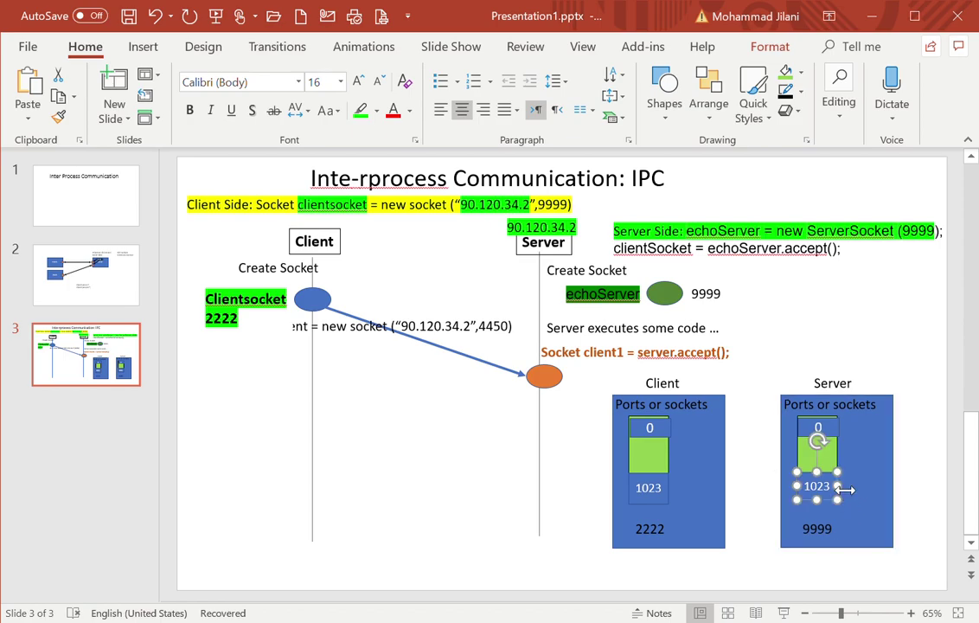
click(840, 454)
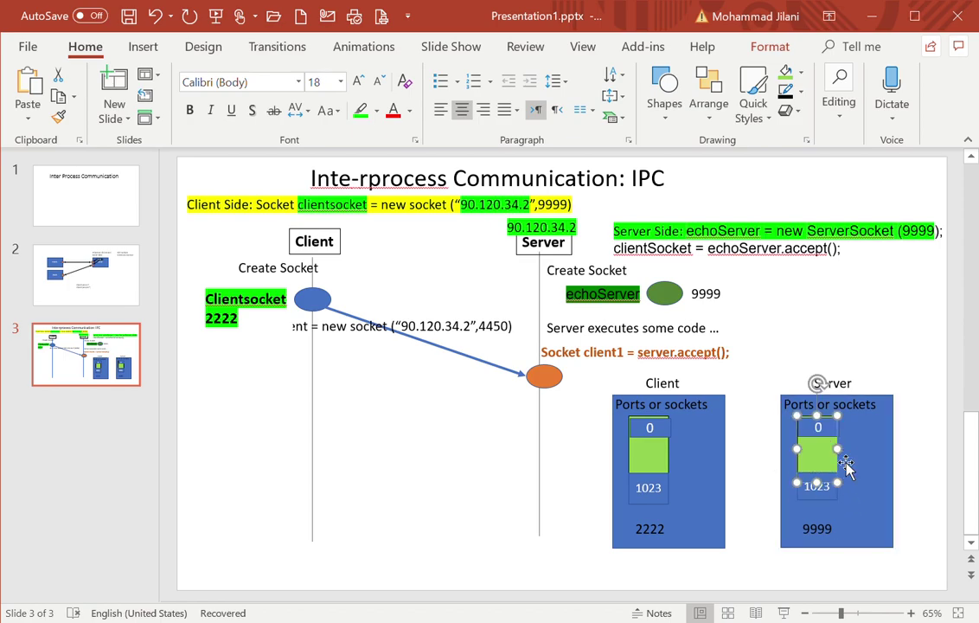
key(ctrl+v)
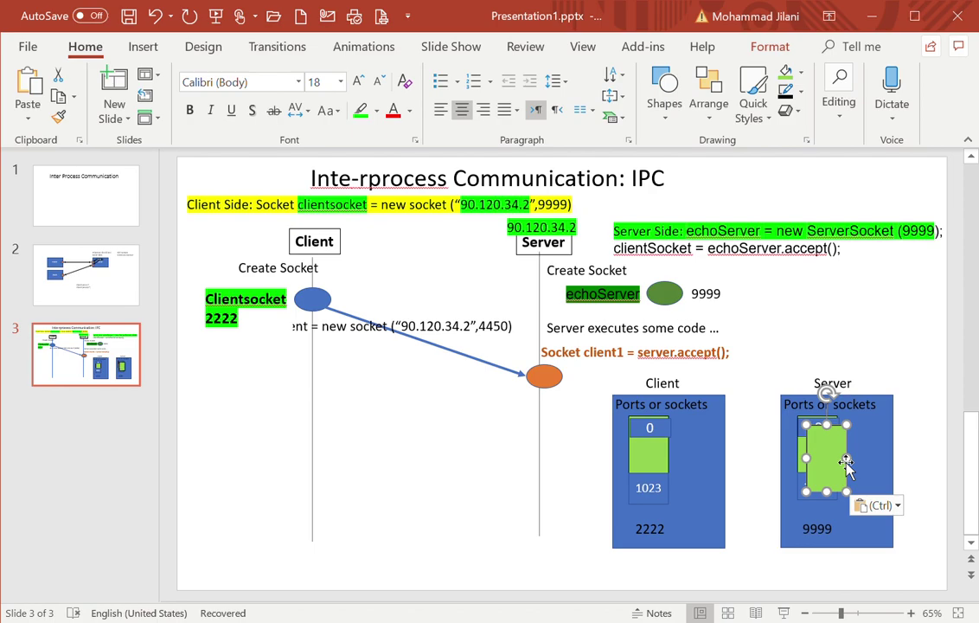
- Move the rectangle copy beside the original, make it narrower, and fill it yellow
key(Right)
key(Right)
key(Right)
key(Right)
key(Right)
key(Right)
key(Right)
key(Right)
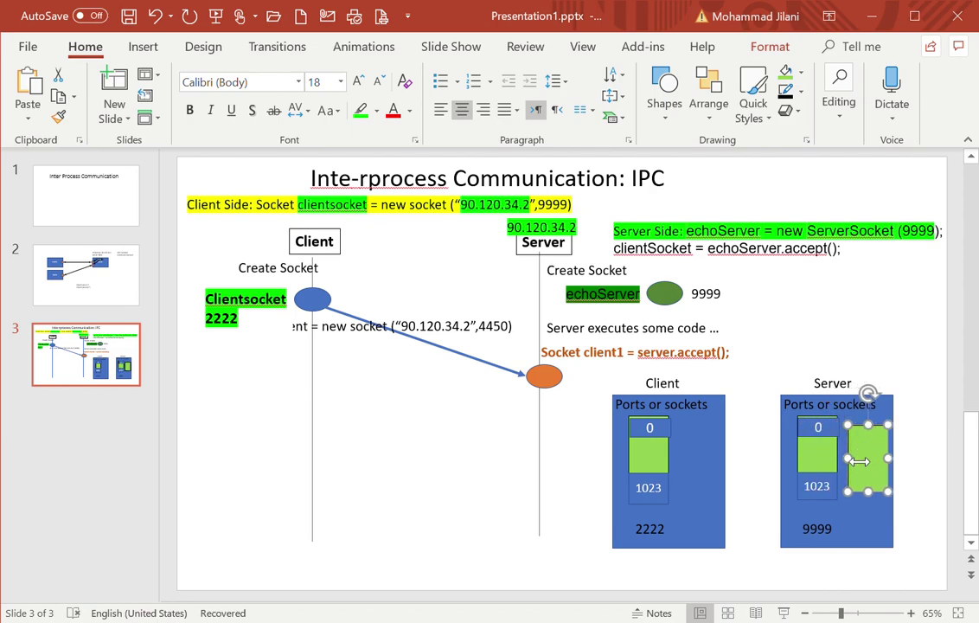
drag(859, 461, 869, 461)
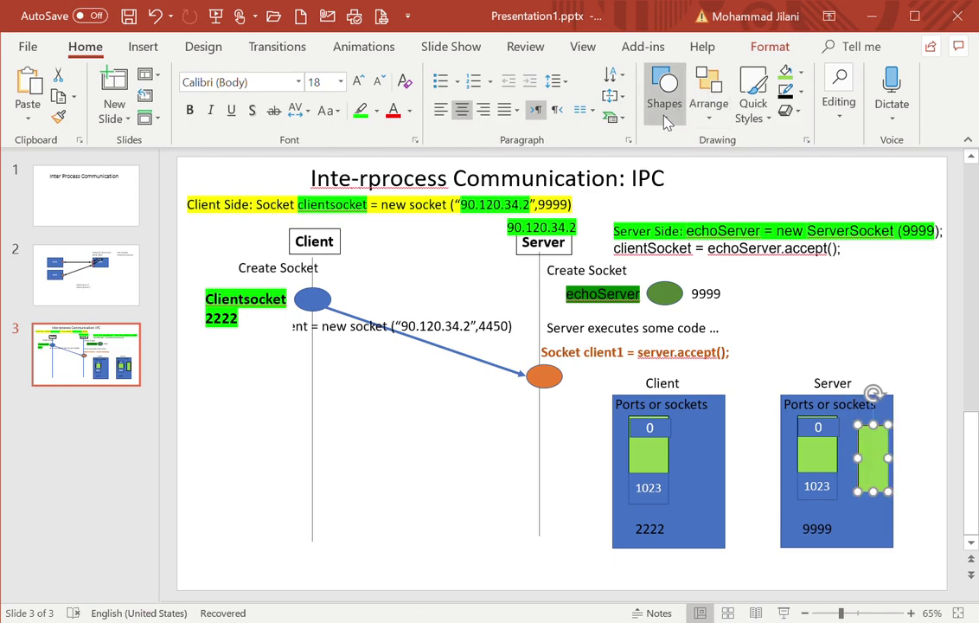
click(801, 72)
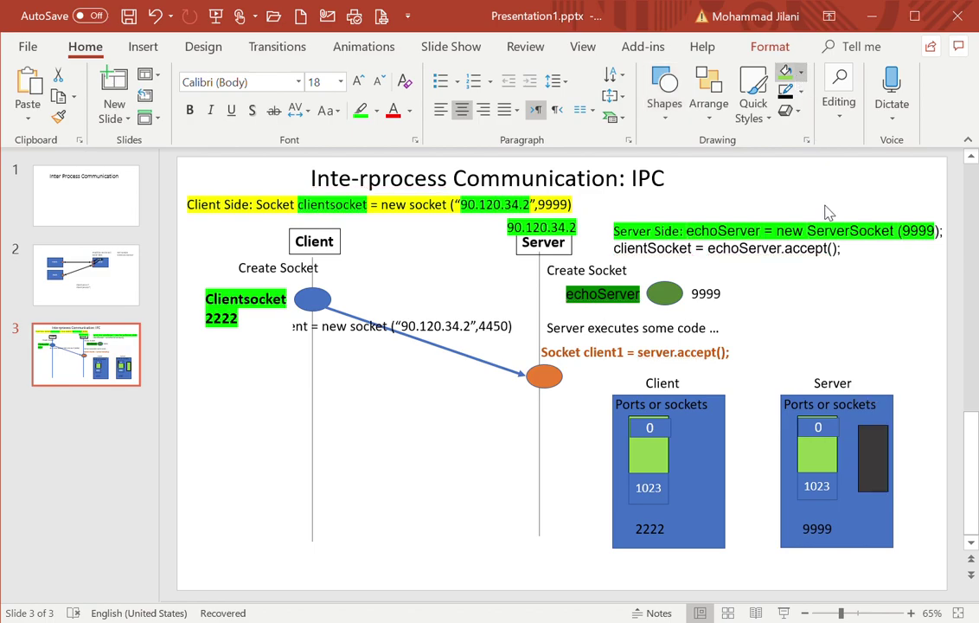
click(813, 212)
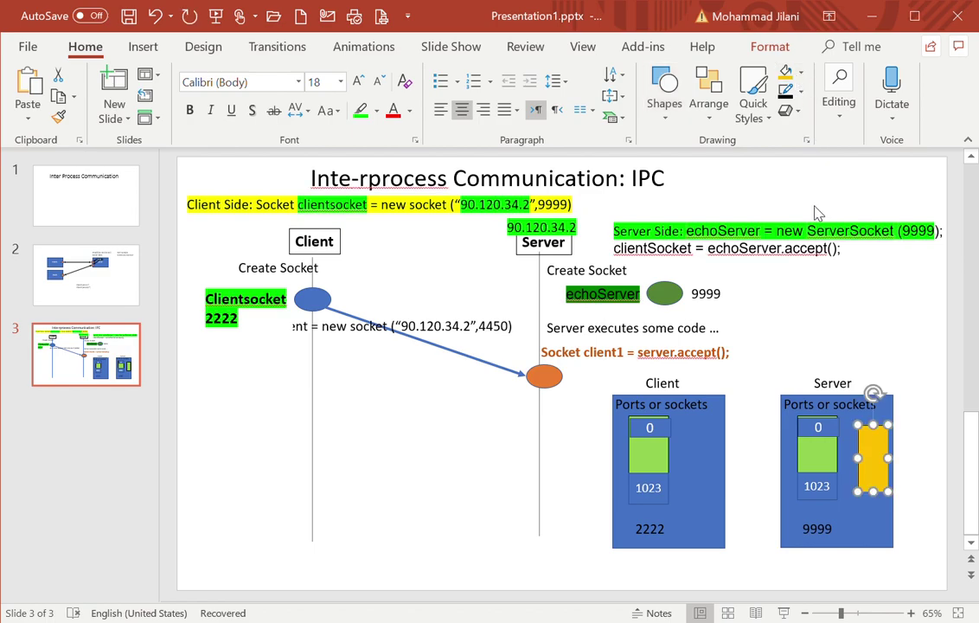
click(836, 530)
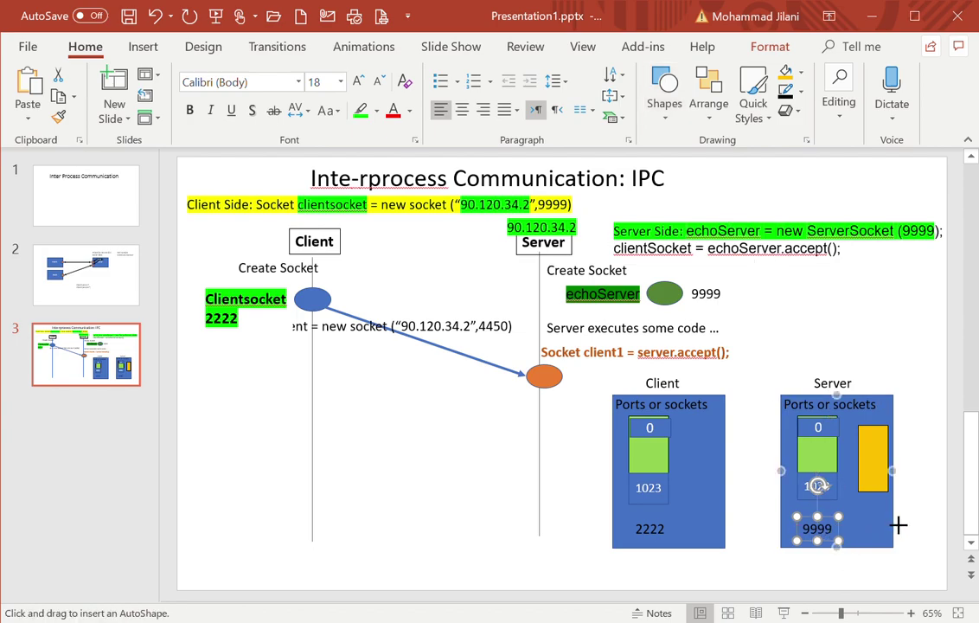
- Draw a dark connector from the yellow bar down to the 9999 label
drag(873, 491, 839, 527)
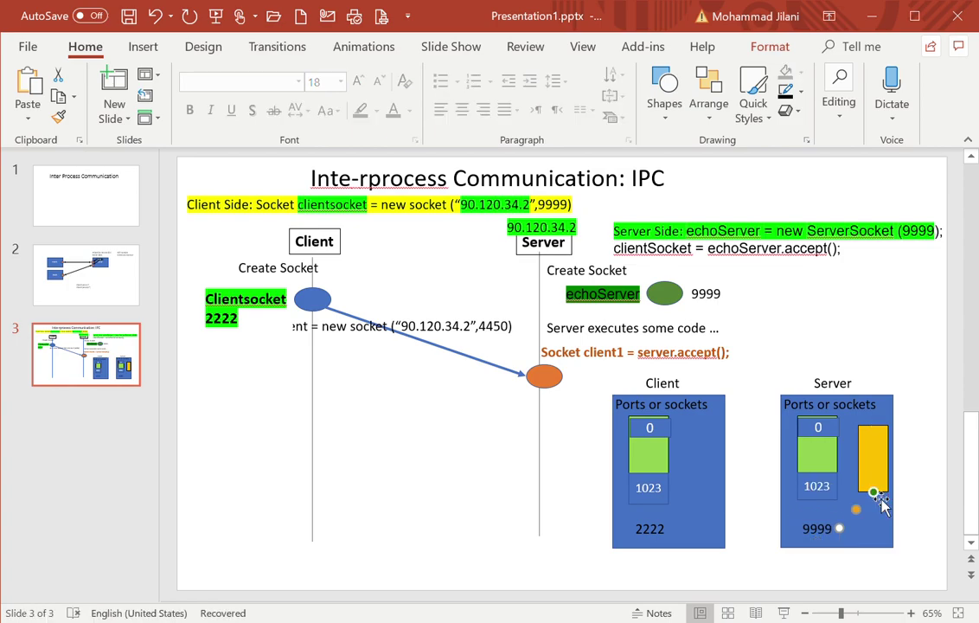
key(Delete)
key(ctrl+z)
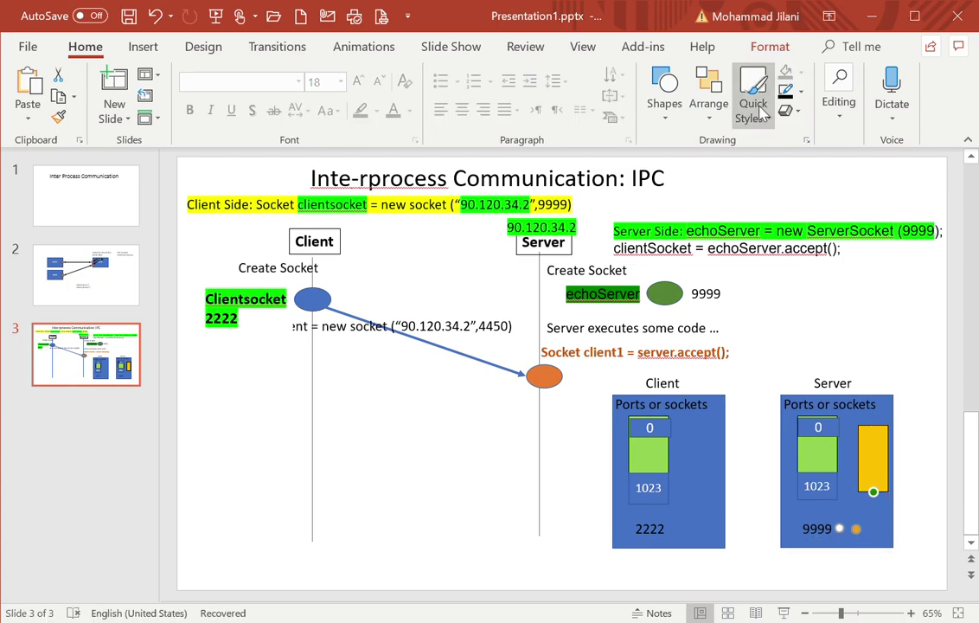
click(784, 91)
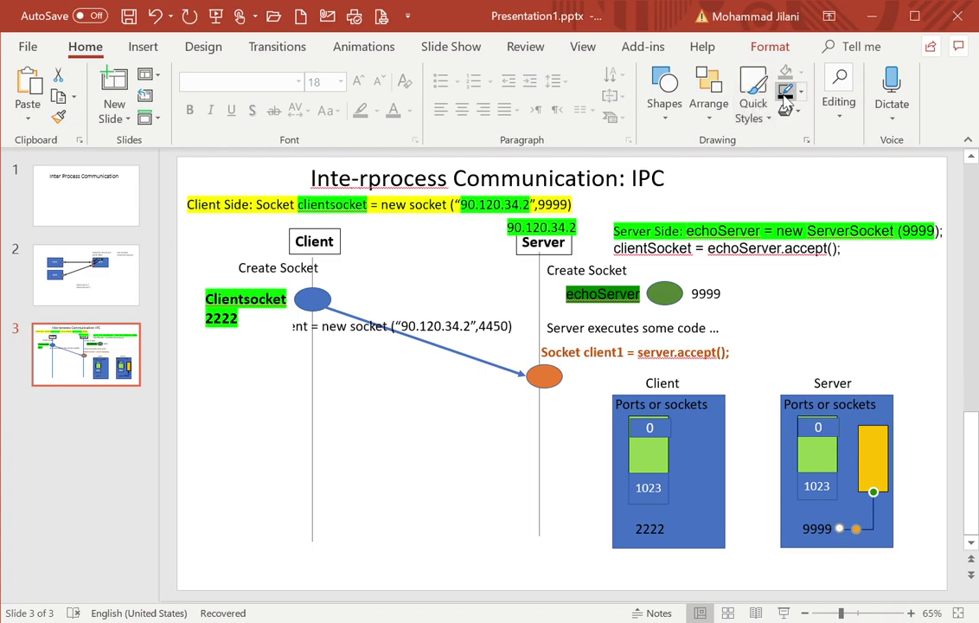
click(913, 498)
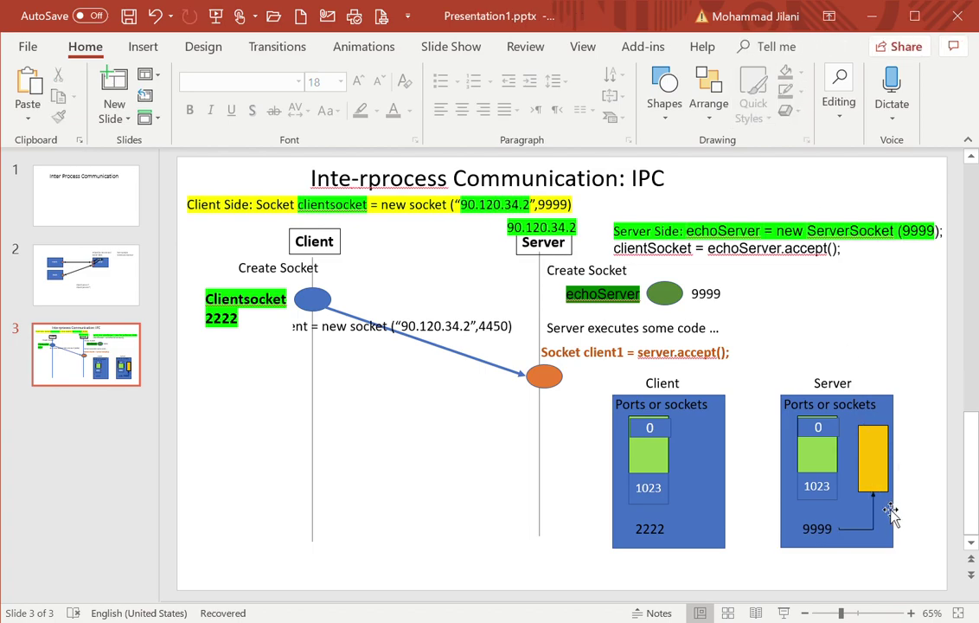
- Give the 9999 label box a black outline
click(813, 527)
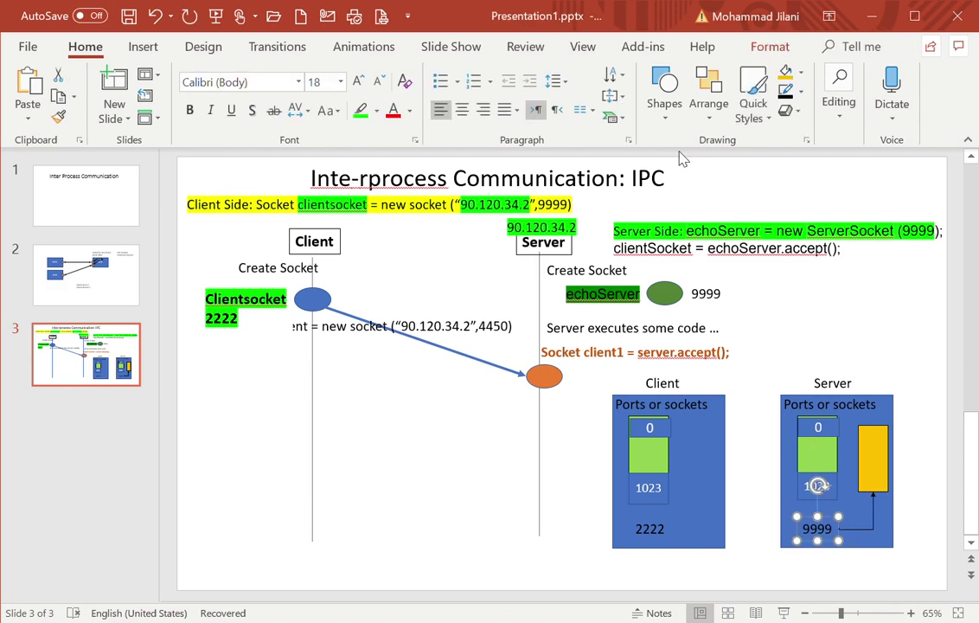
click(783, 90)
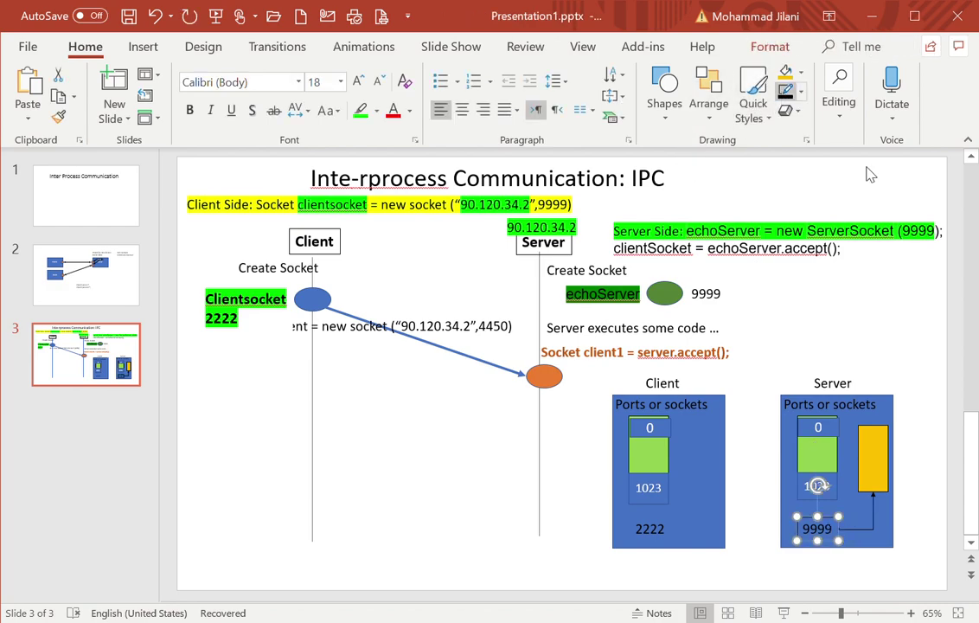
click(925, 420)
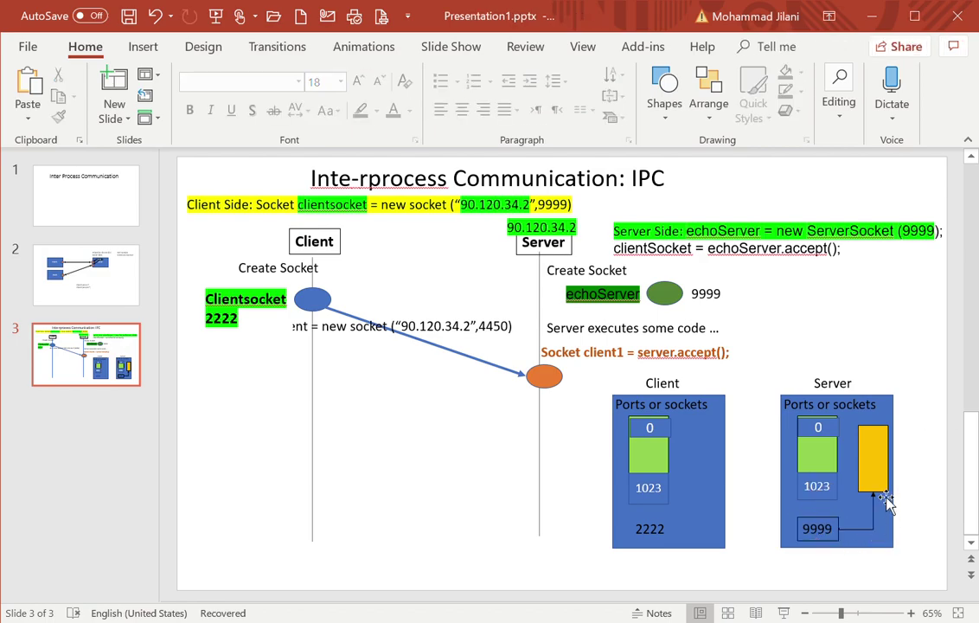
click(562, 385)
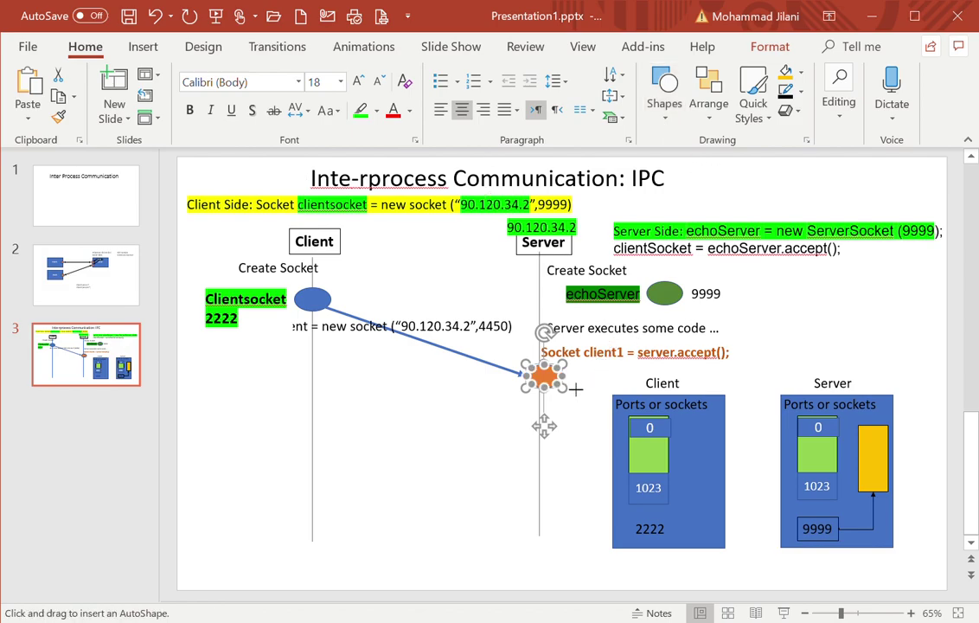
- Draw a thin connector from the orange accept ellipse to the green echoServer ellipse
mouse_move(575, 390)
mouse_down()
mouse_move(673, 318)
mouse_move(666, 309)
mouse_up()
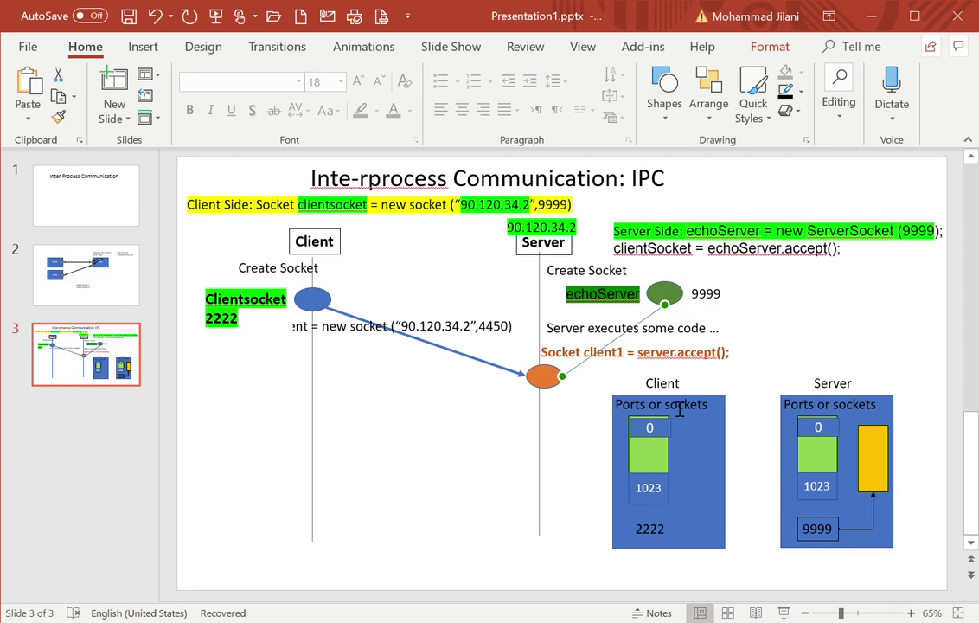
click(558, 377)
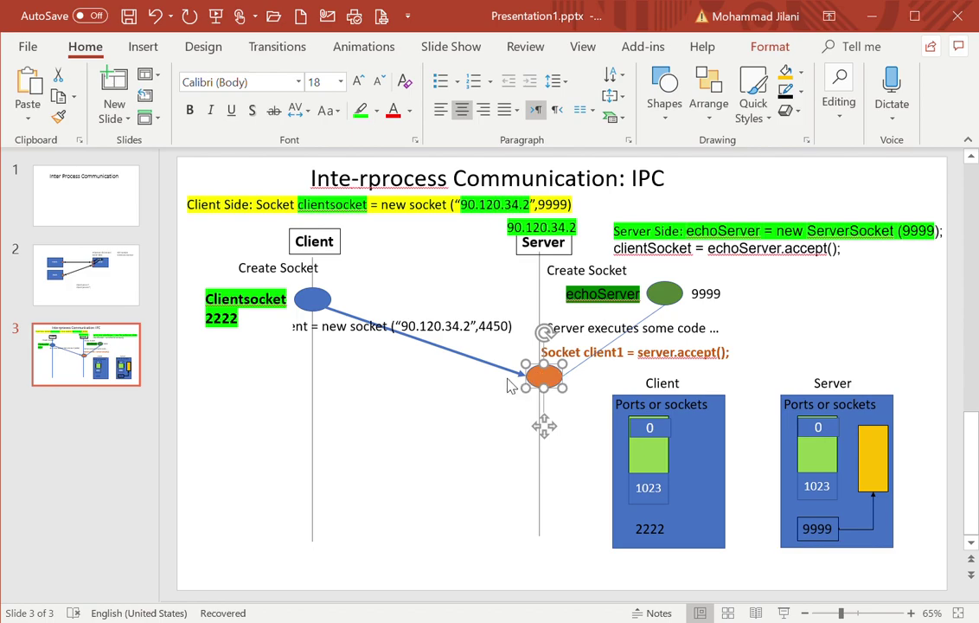
click(470, 422)
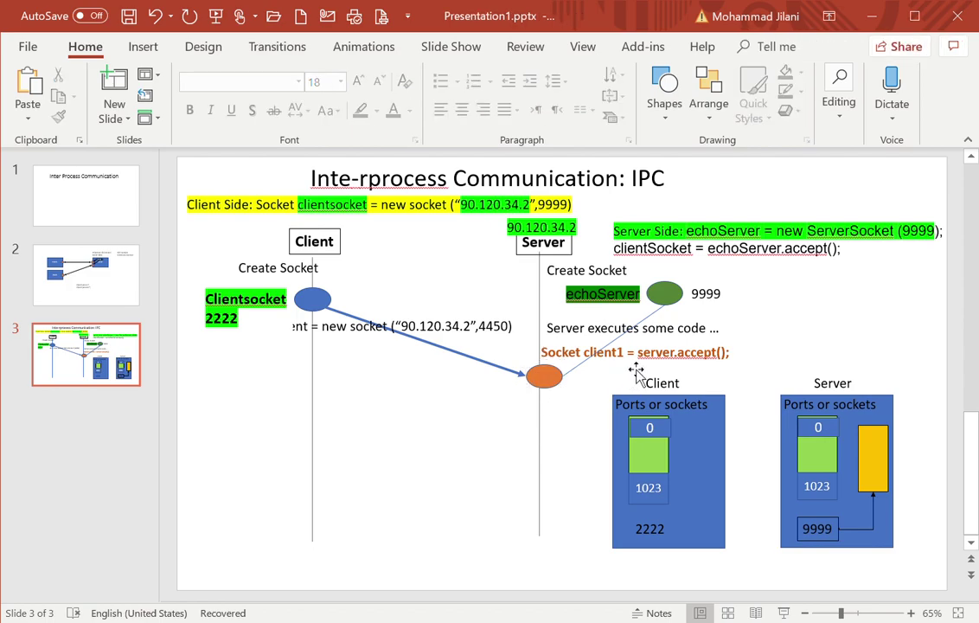
- Give the echoServer word in the first and second Server Side code lines a red highlight
double_click(624, 255)
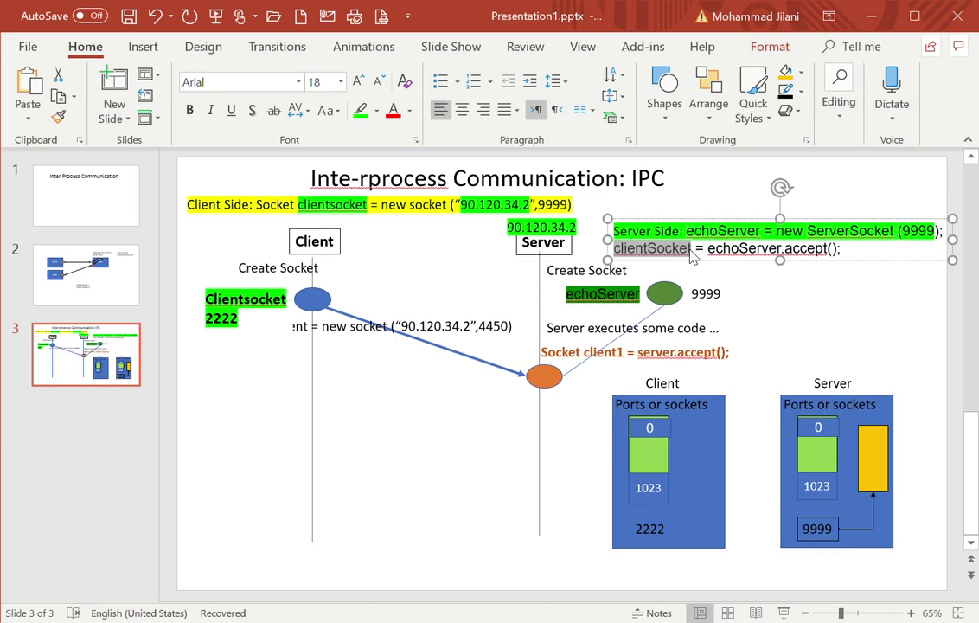
click(724, 255)
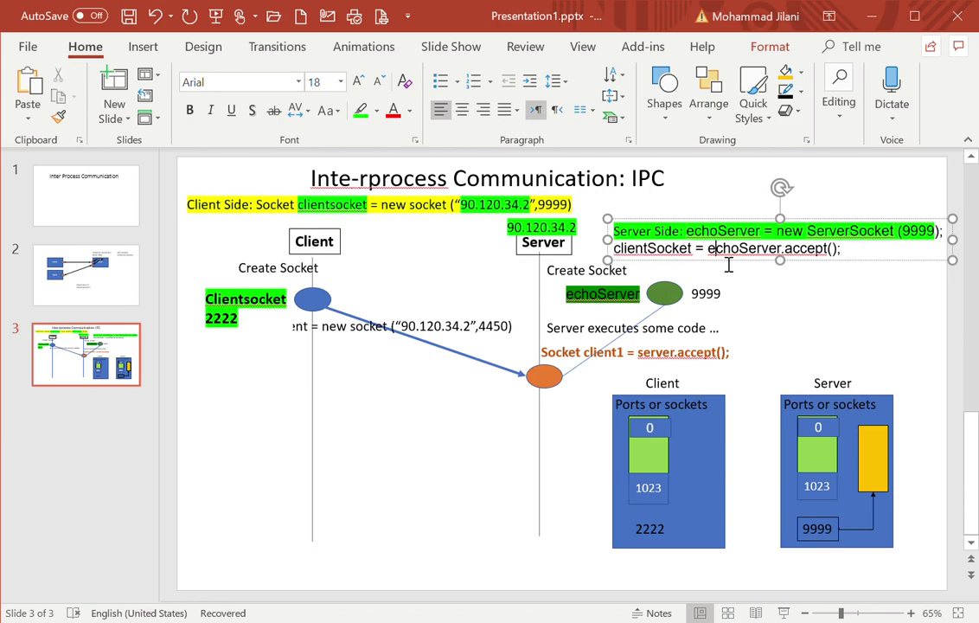
drag(718, 263, 789, 260)
click(360, 109)
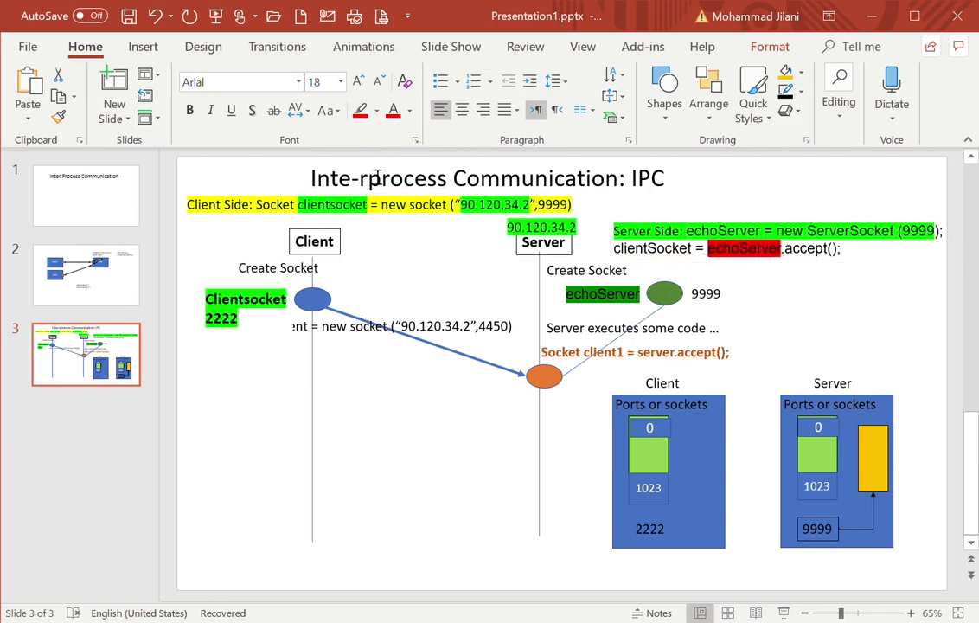
click(687, 233)
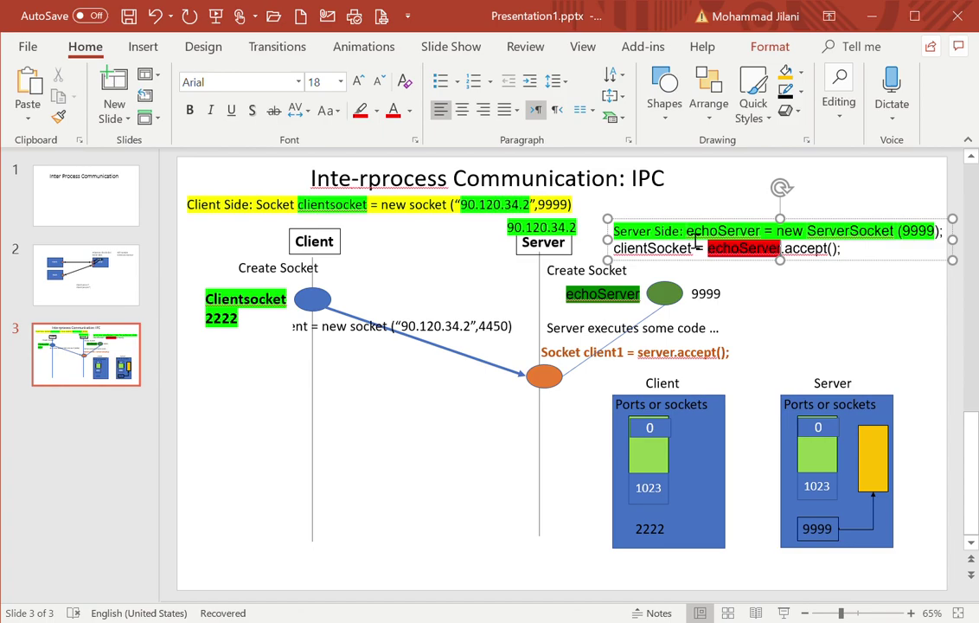
drag(687, 232, 761, 232)
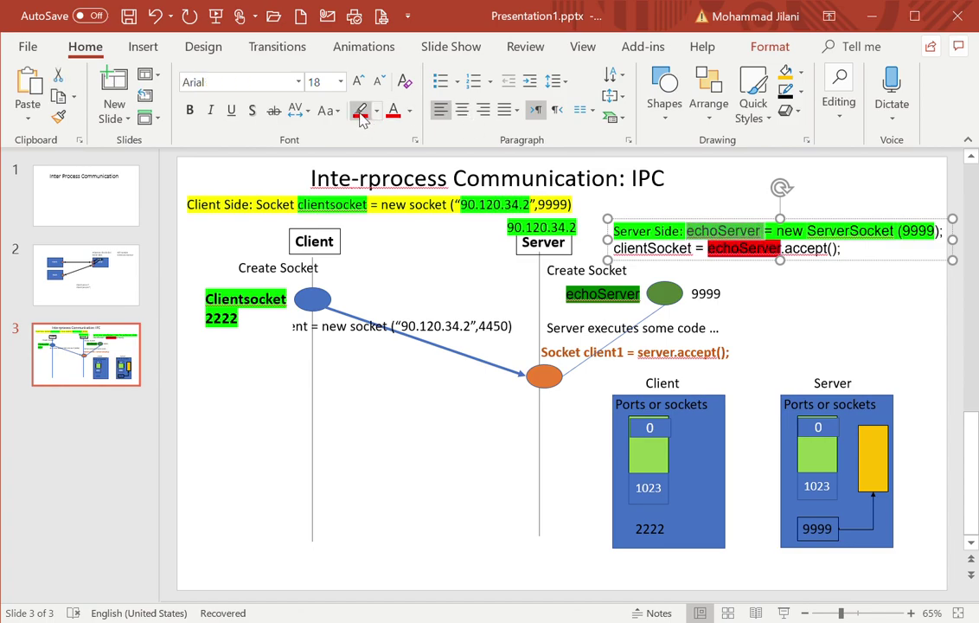
click(359, 114)
click(744, 261)
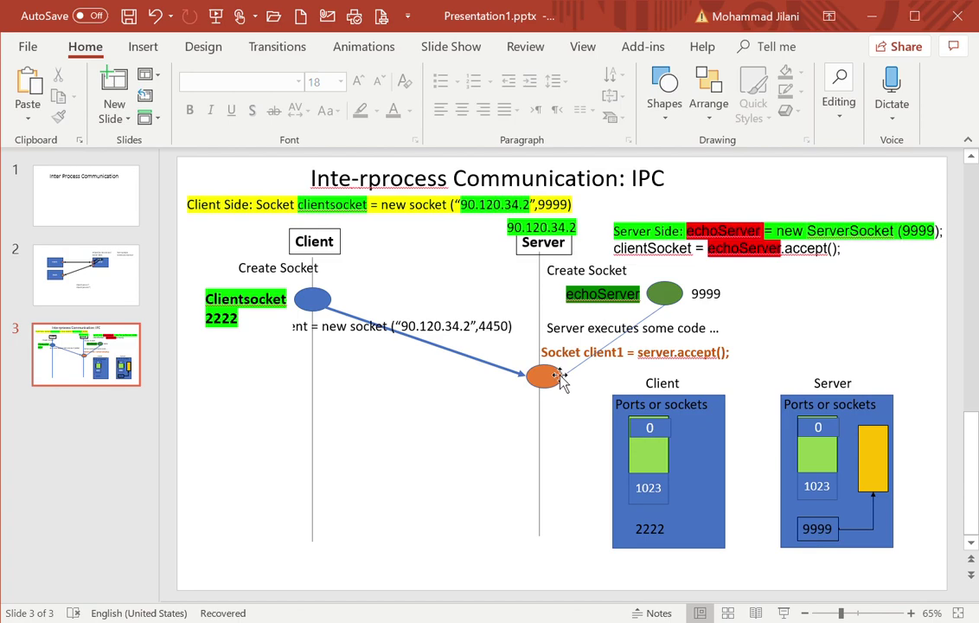
- Change client1 to clientSocket in the accept line and highlight clientSocket in black
click(633, 363)
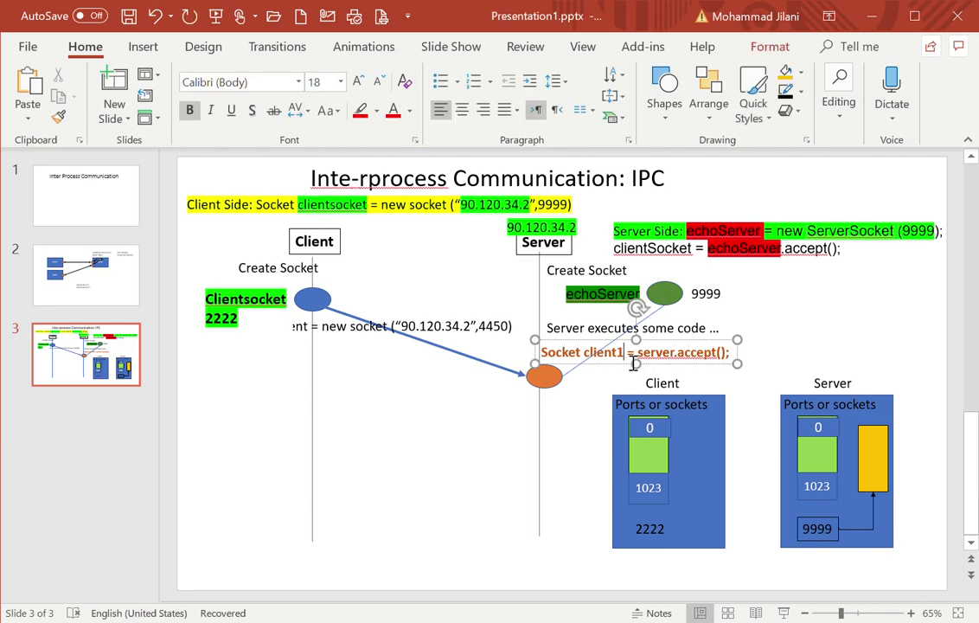
key(BackSpace)
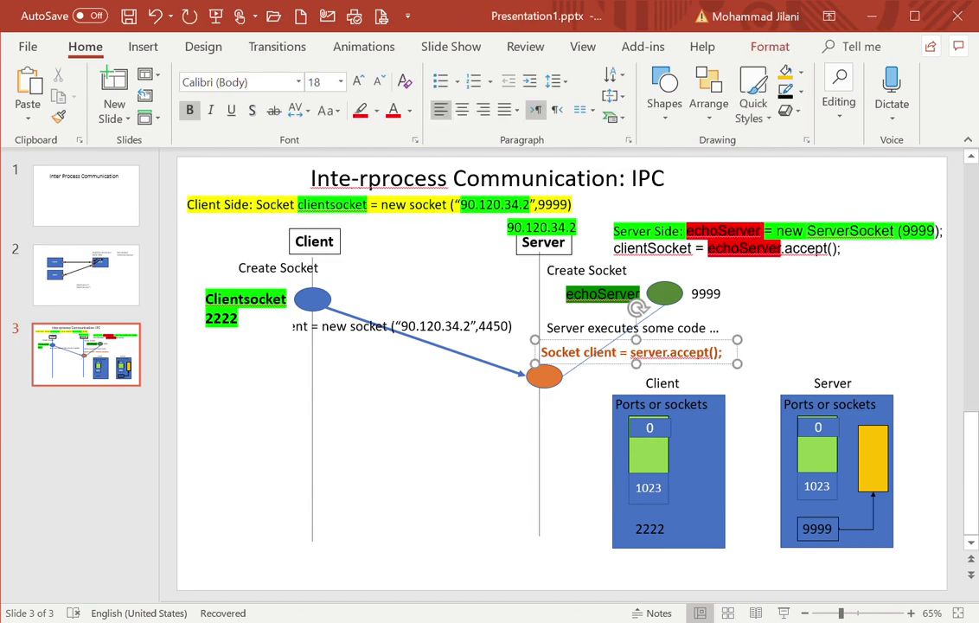
text(So)
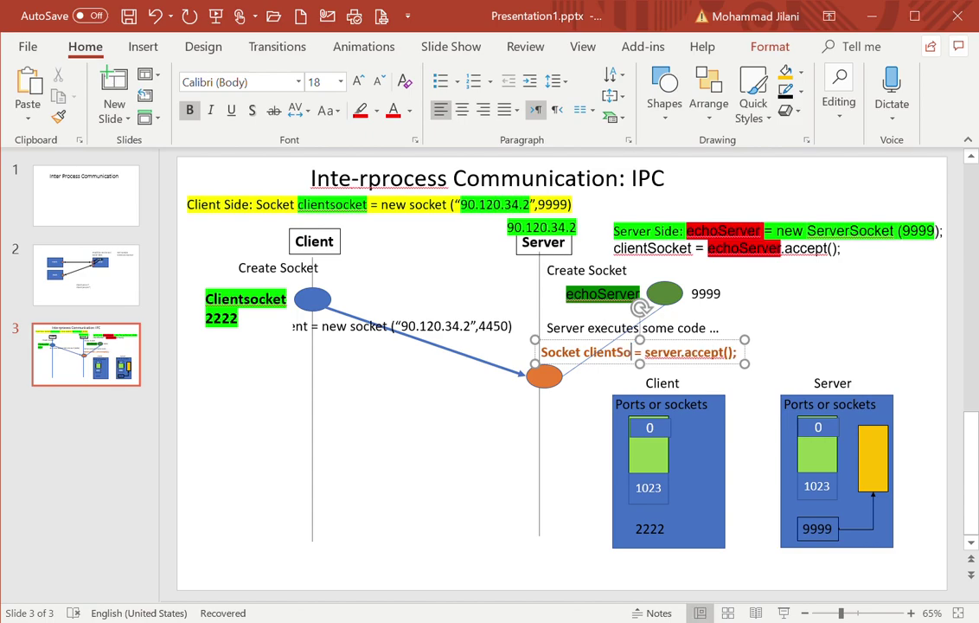
text(cket)
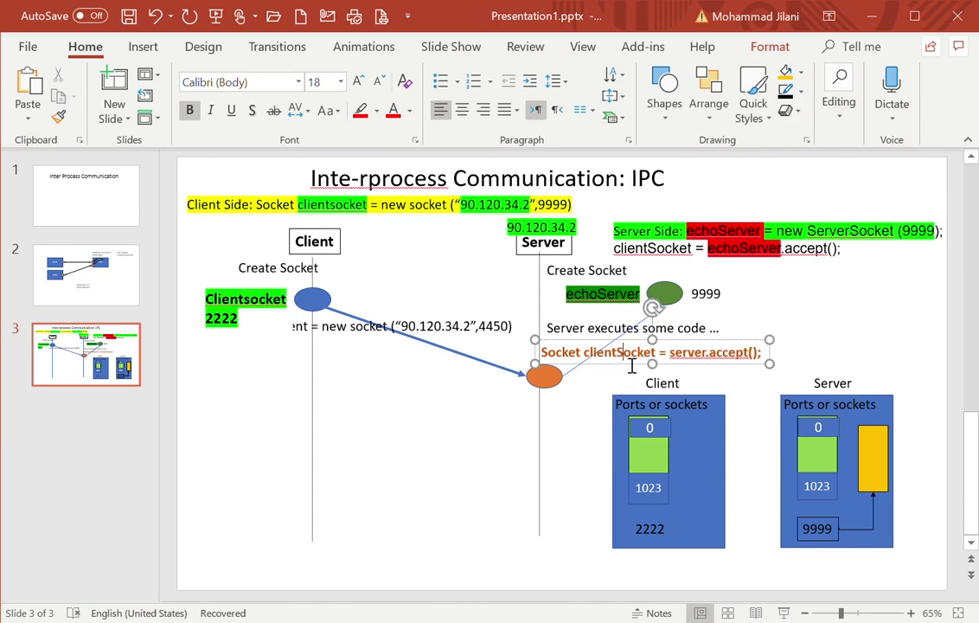
click(593, 363)
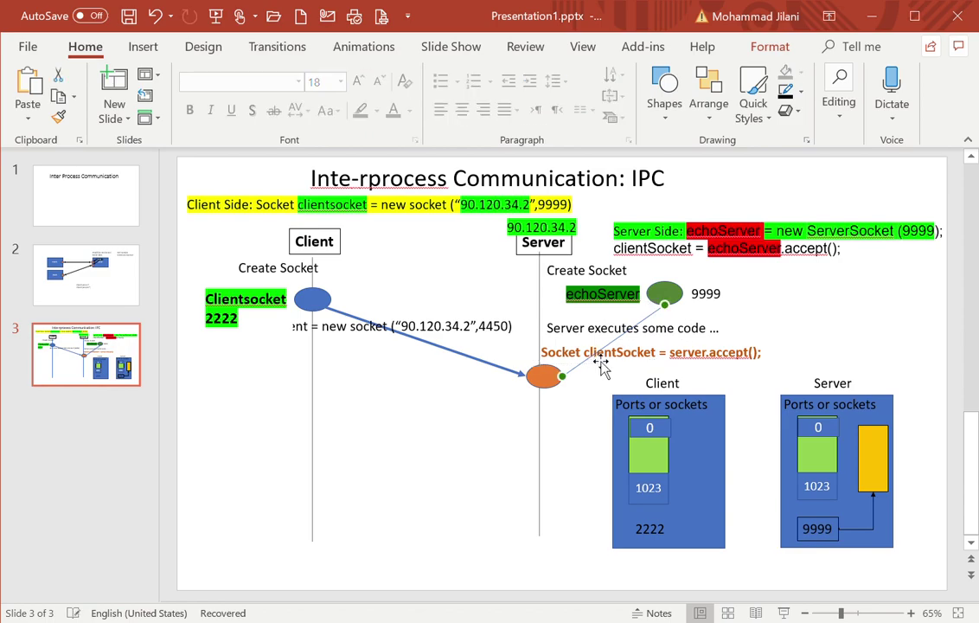
drag(657, 353, 594, 361)
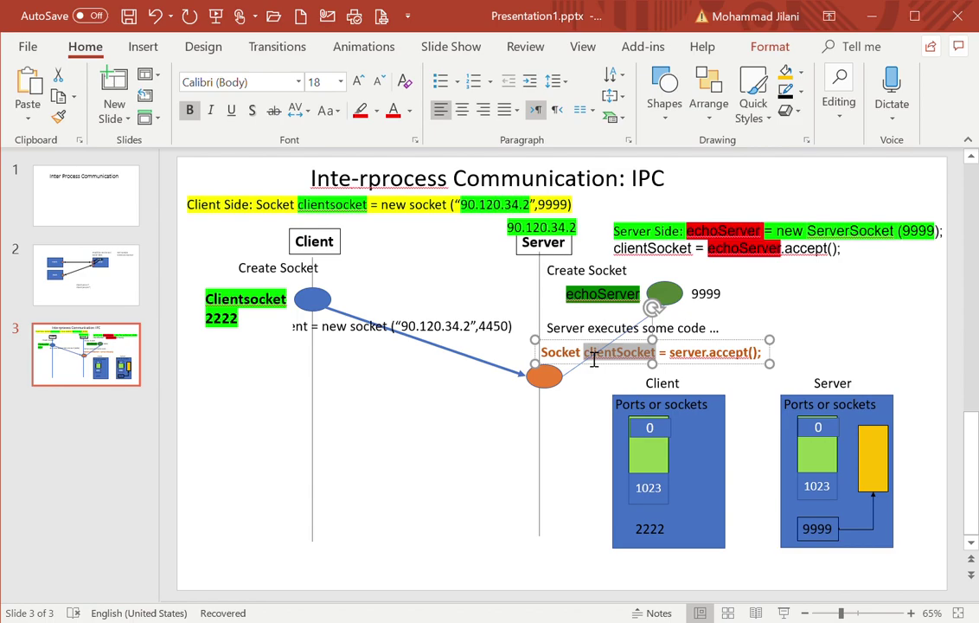
click(362, 111)
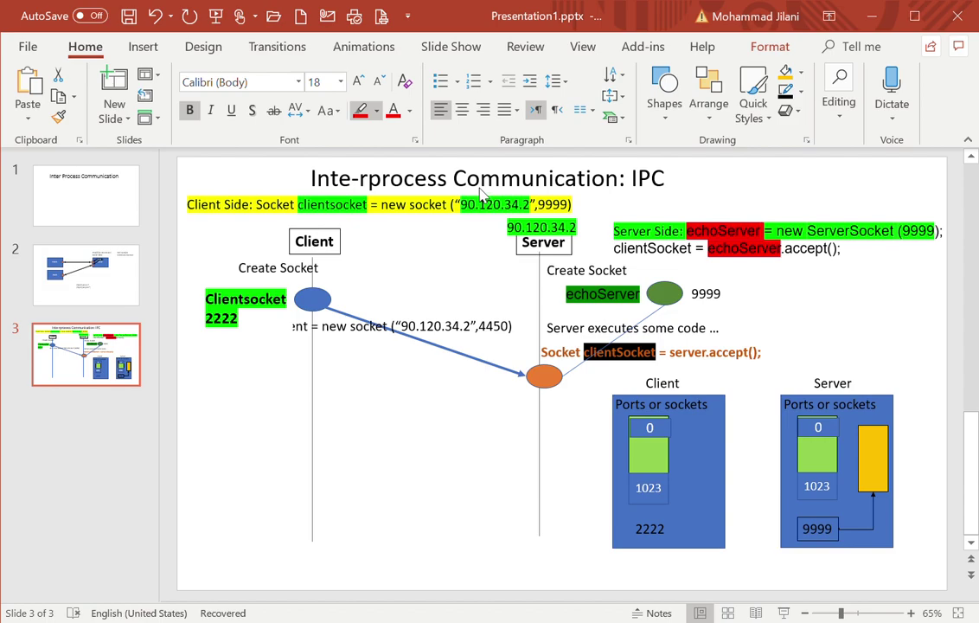
key(Escape)
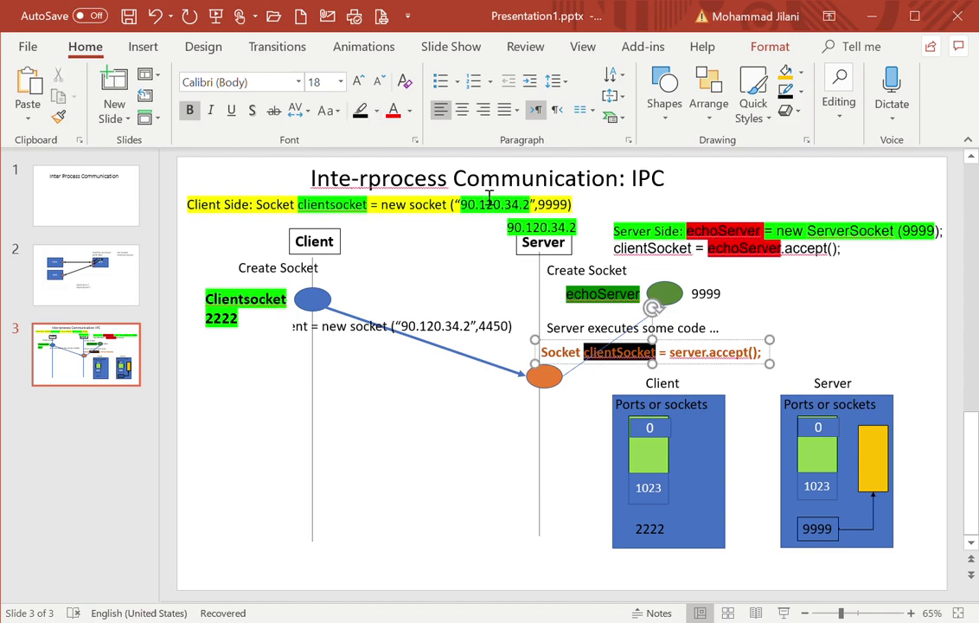
- Make clientSocket in the Server Side code white text on a black highlight
click(846, 360)
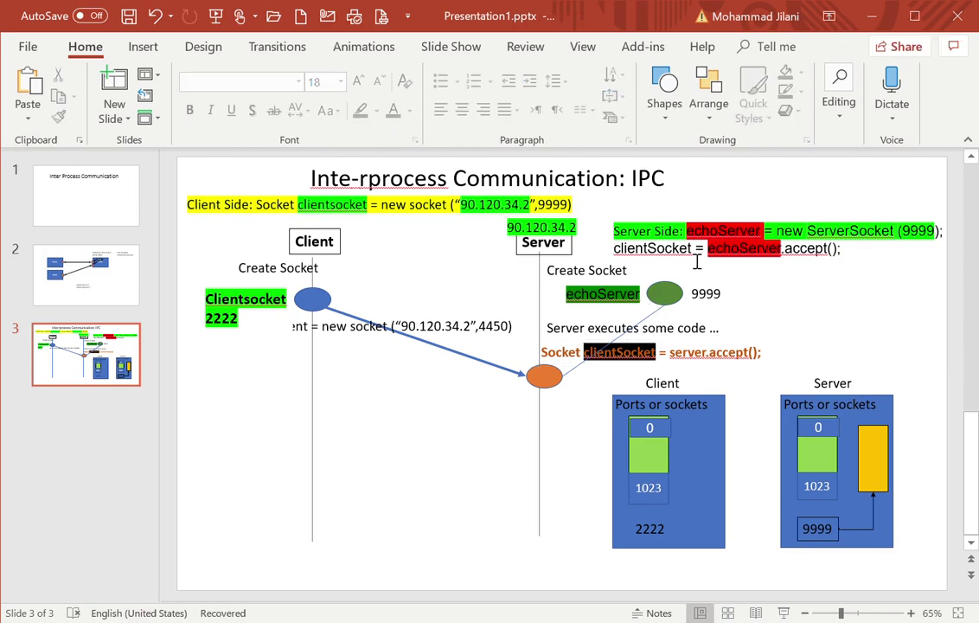
double_click(653, 248)
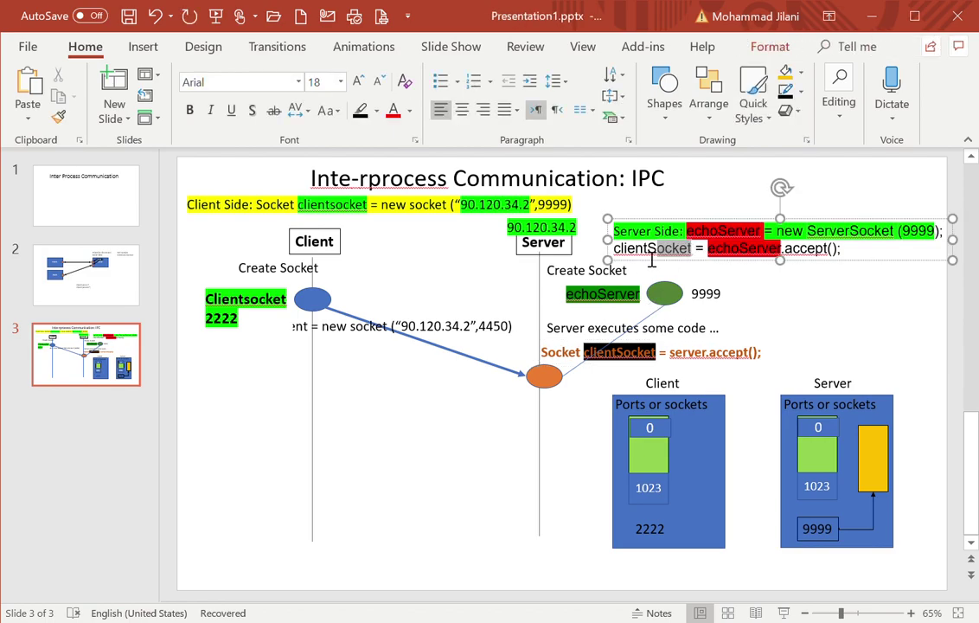
click(359, 114)
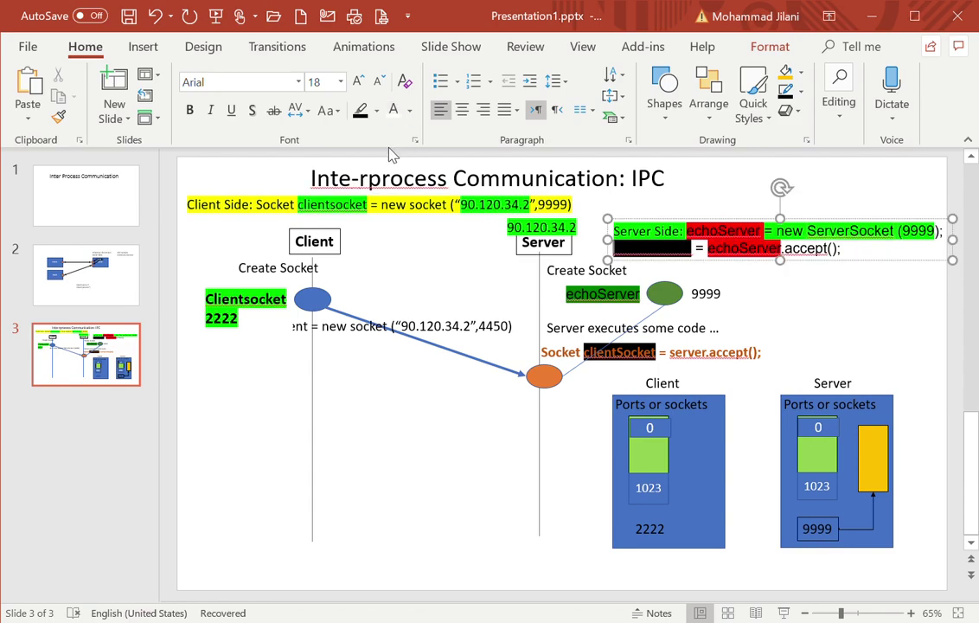
click(699, 291)
click(683, 250)
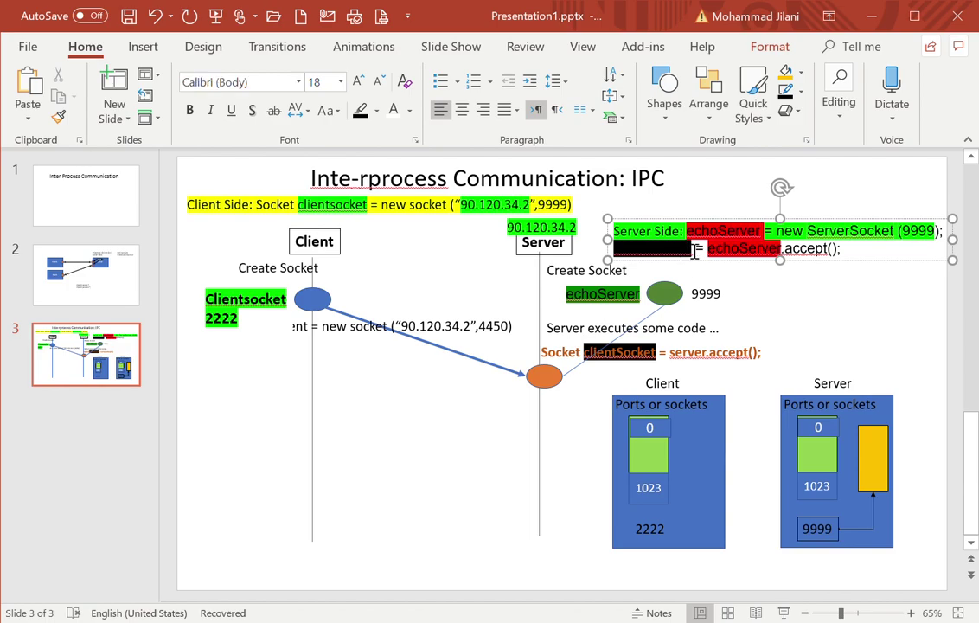
double_click(634, 259)
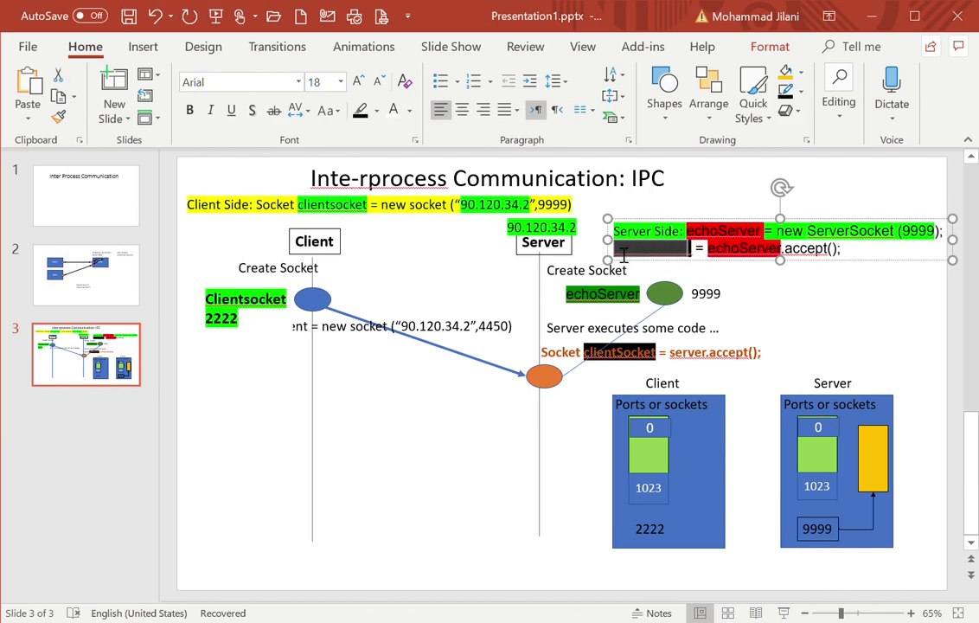
click(393, 111)
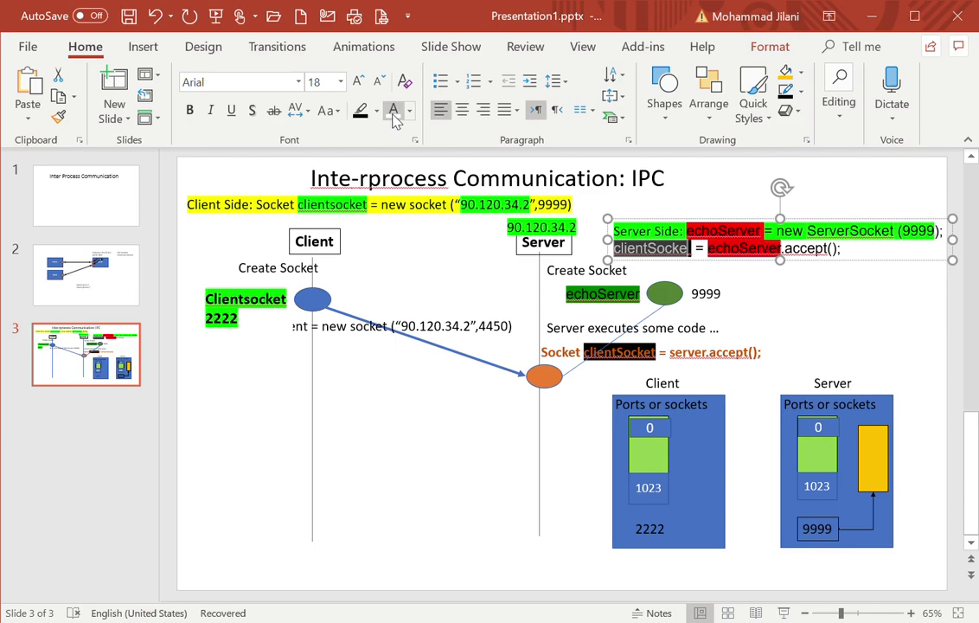
click(670, 275)
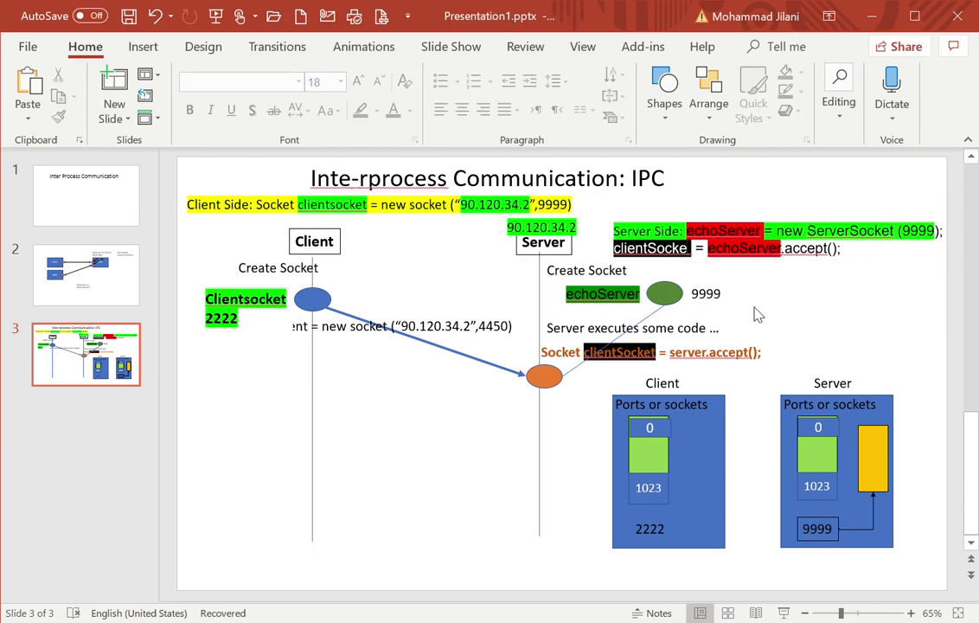
- Make clientSocket's text white in the orange accept line
click(660, 358)
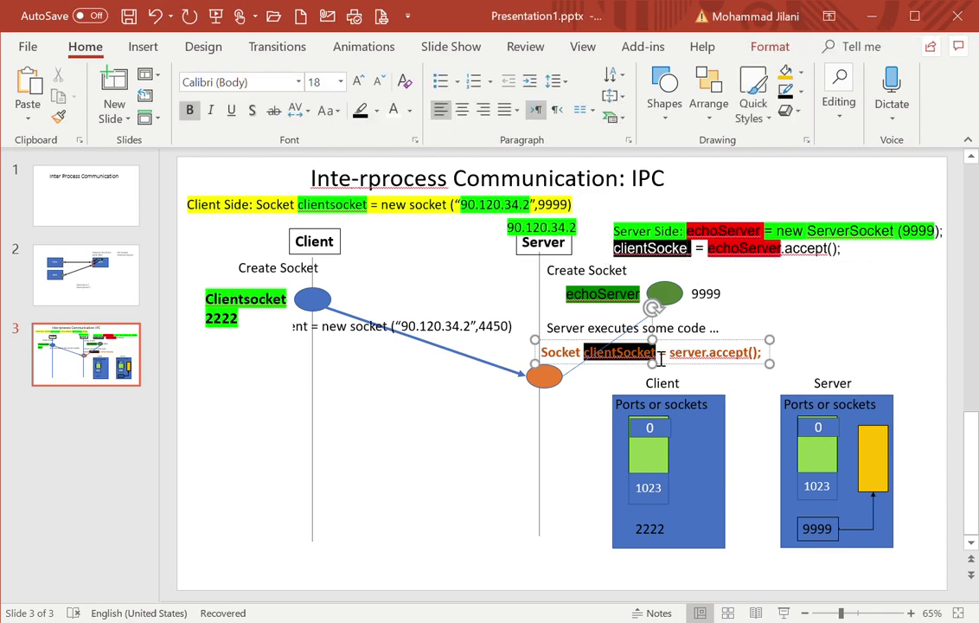
drag(659, 355, 586, 354)
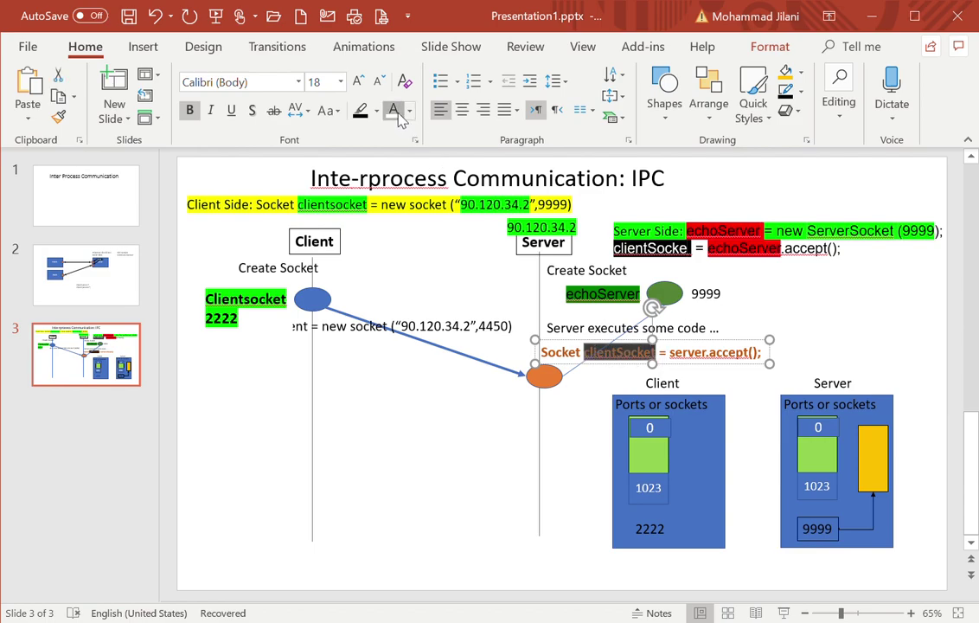
click(355, 102)
click(804, 301)
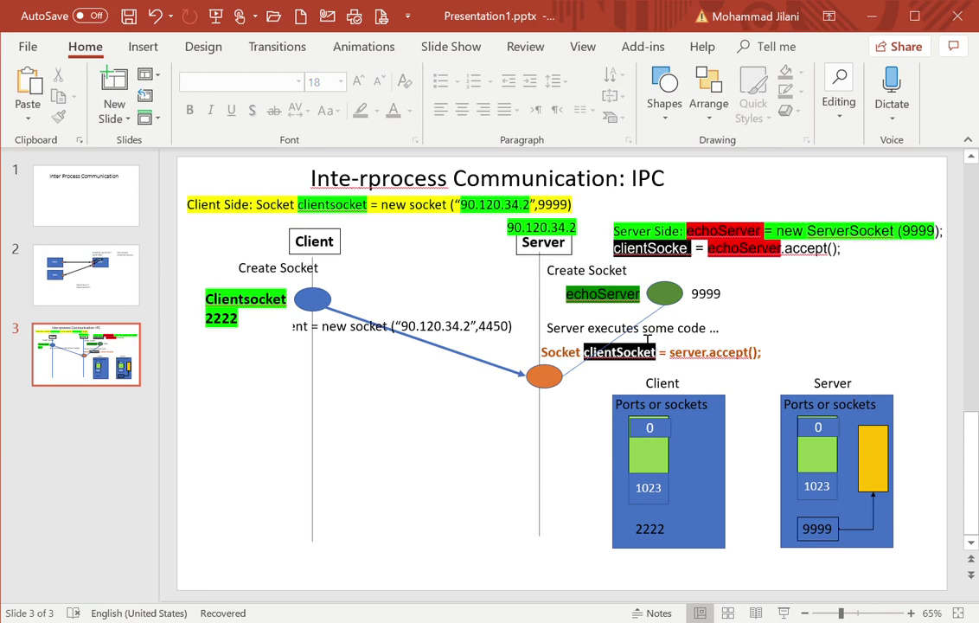
click(674, 253)
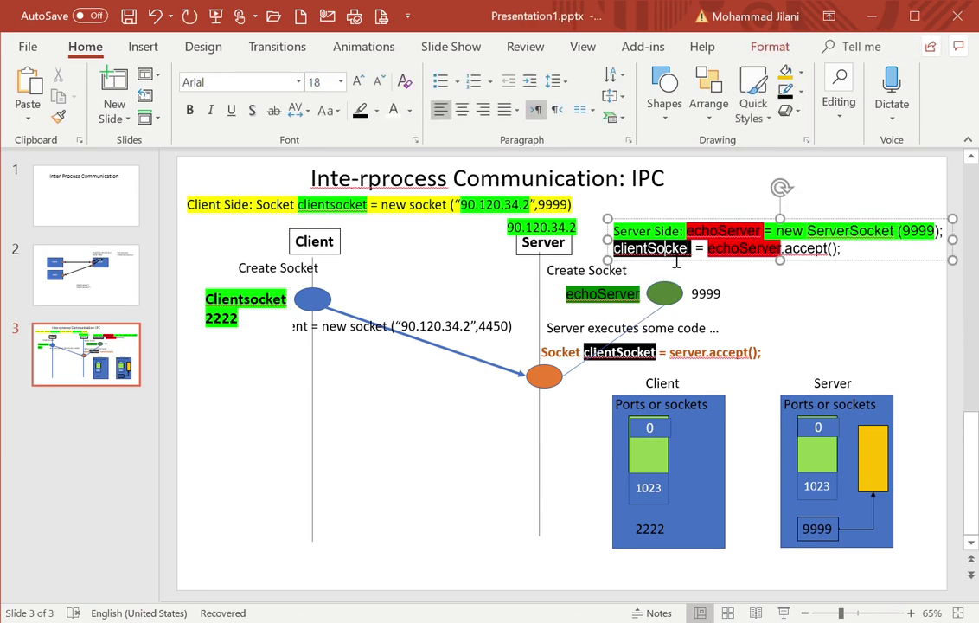
click(550, 371)
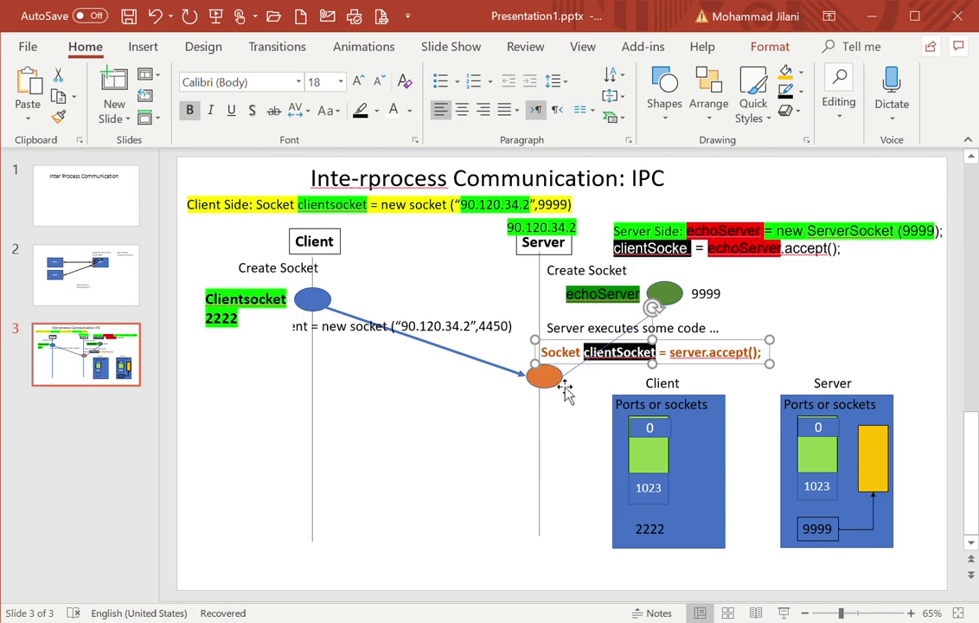
click(553, 377)
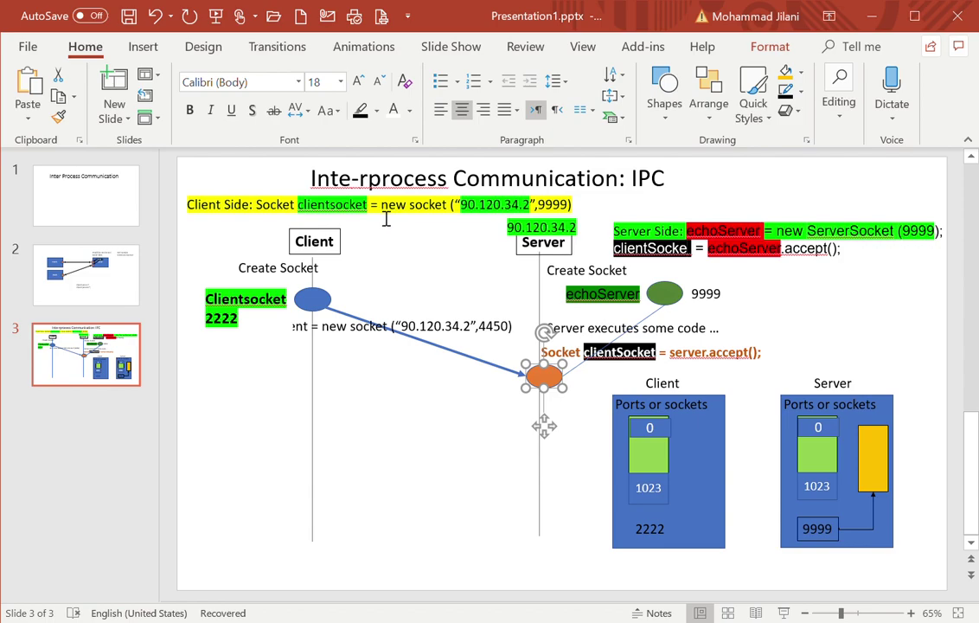
- Select the client socket, server timeline, echoServer socket, orange socket and port block in turn
click(316, 302)
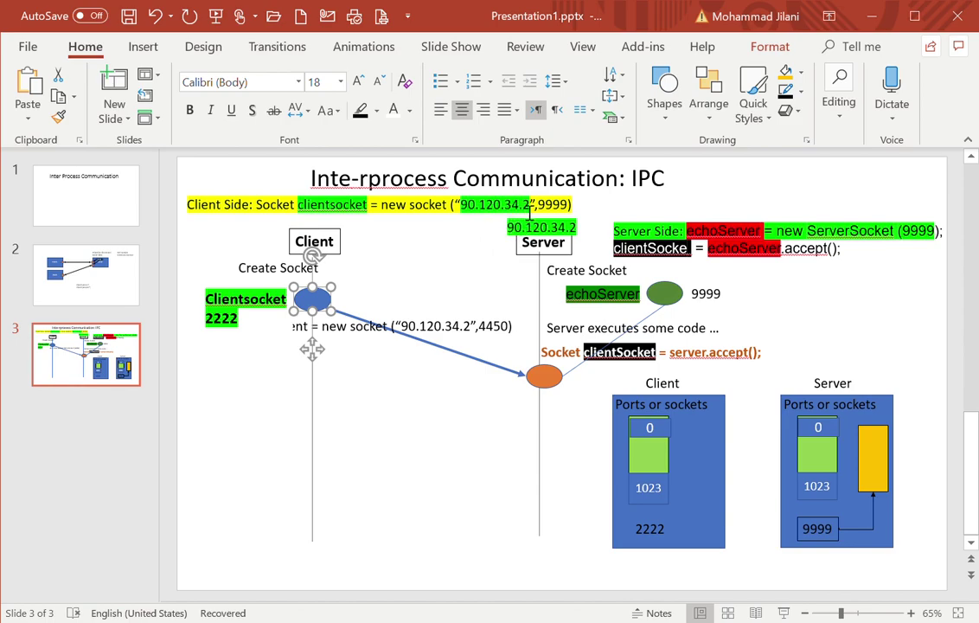
click(546, 308)
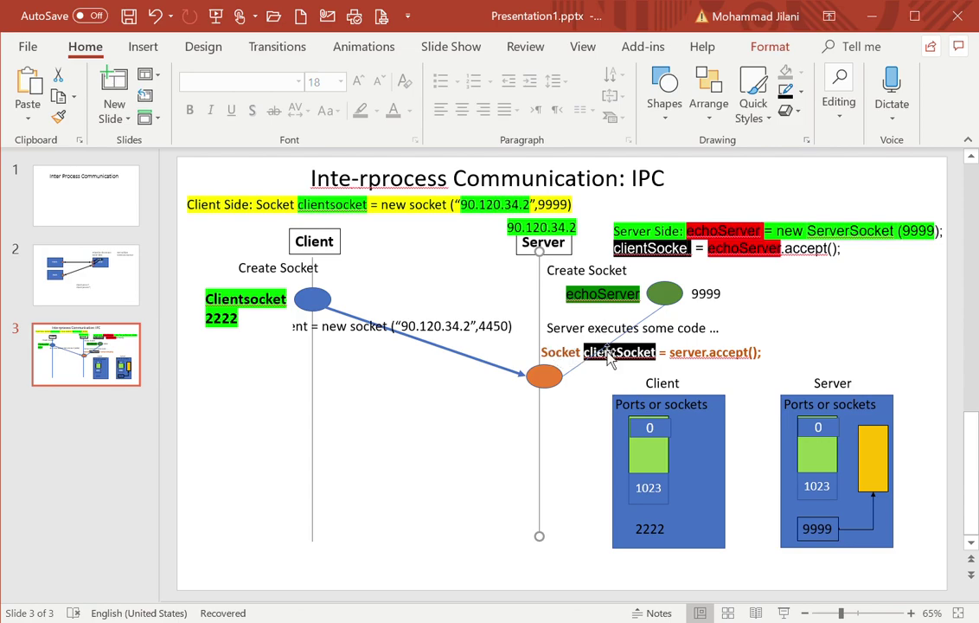
click(676, 299)
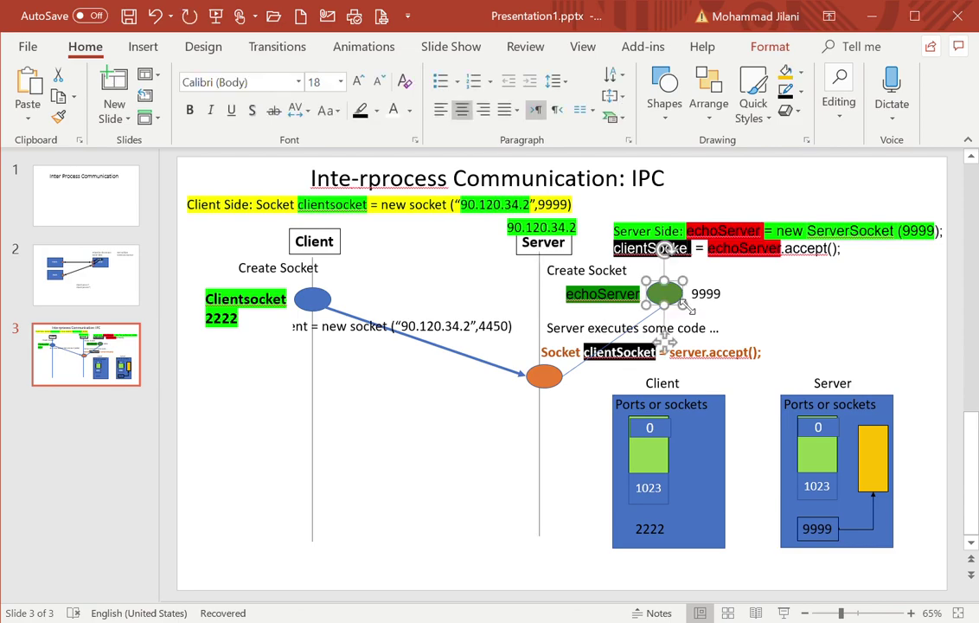
click(564, 379)
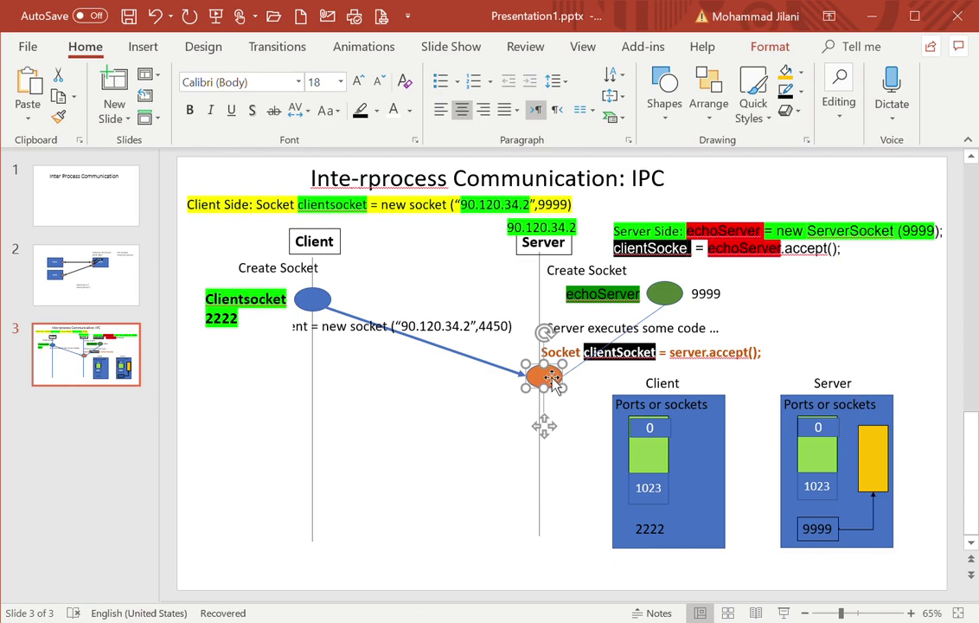
click(870, 461)
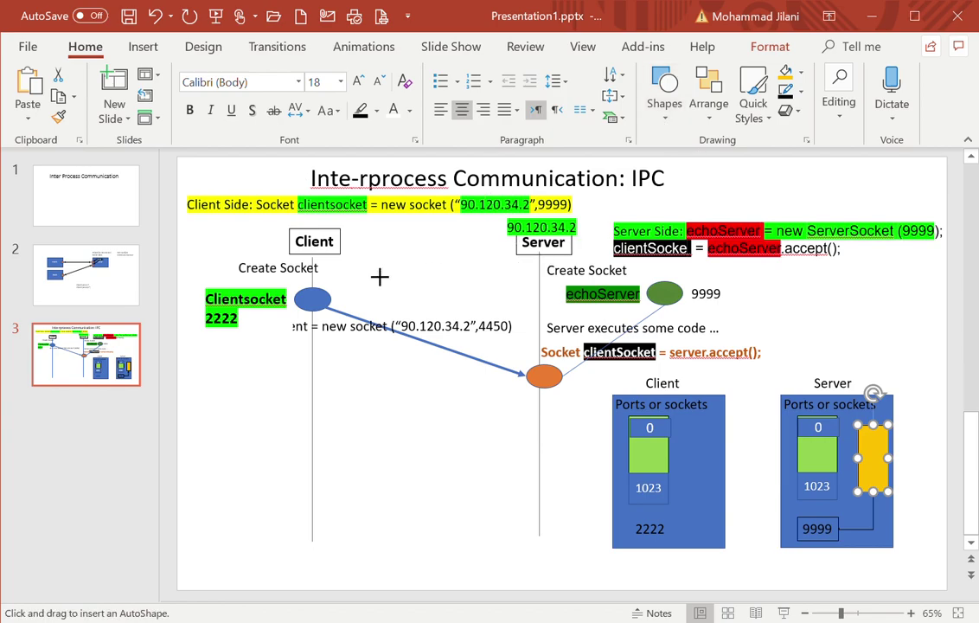
- Draw a second vertical timeline and place a copy of the Client heading beside it
drag(381, 276, 381, 545)
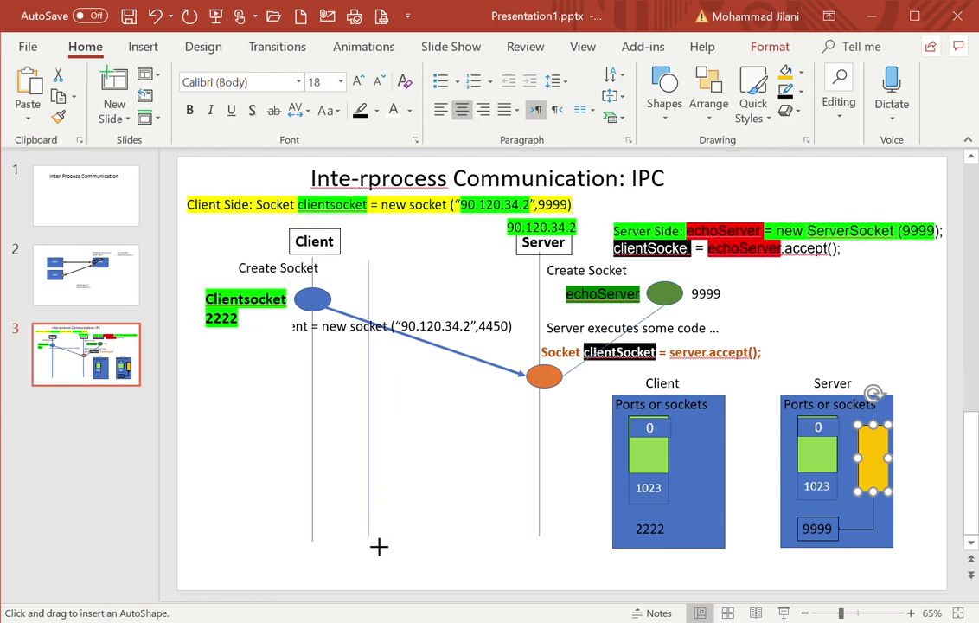
click(342, 230)
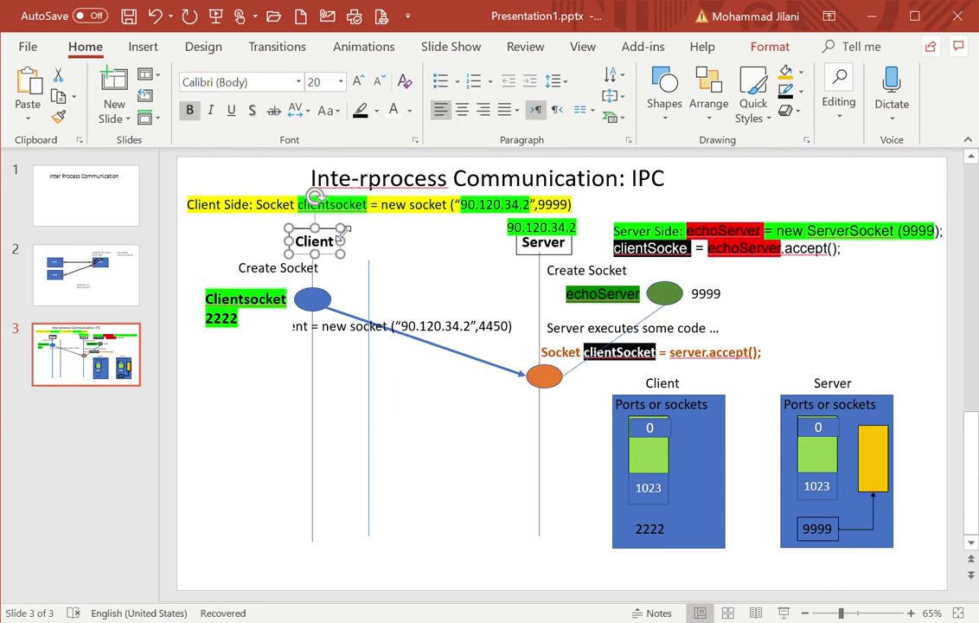
key(ctrl+c)
key(ctrl+v)
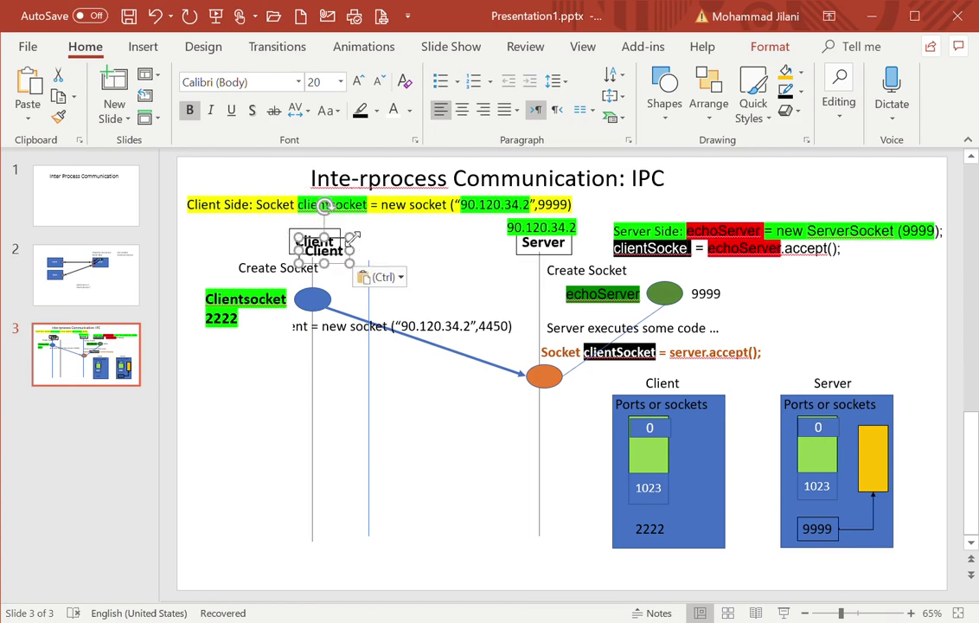
drag(350, 246, 406, 233)
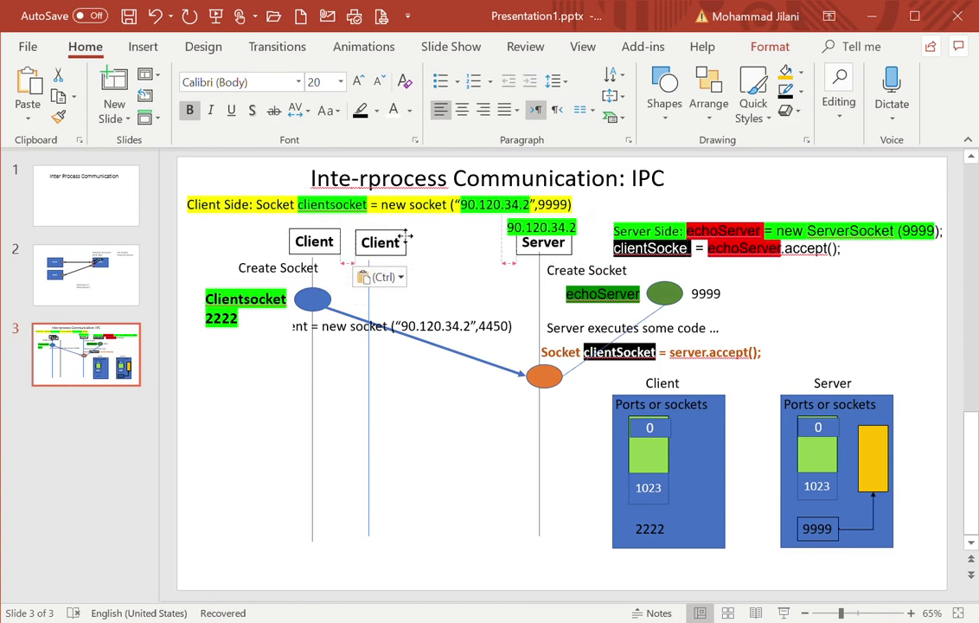
- Rename the original heading Client1 and the copy Client2
click(342, 240)
text(1)
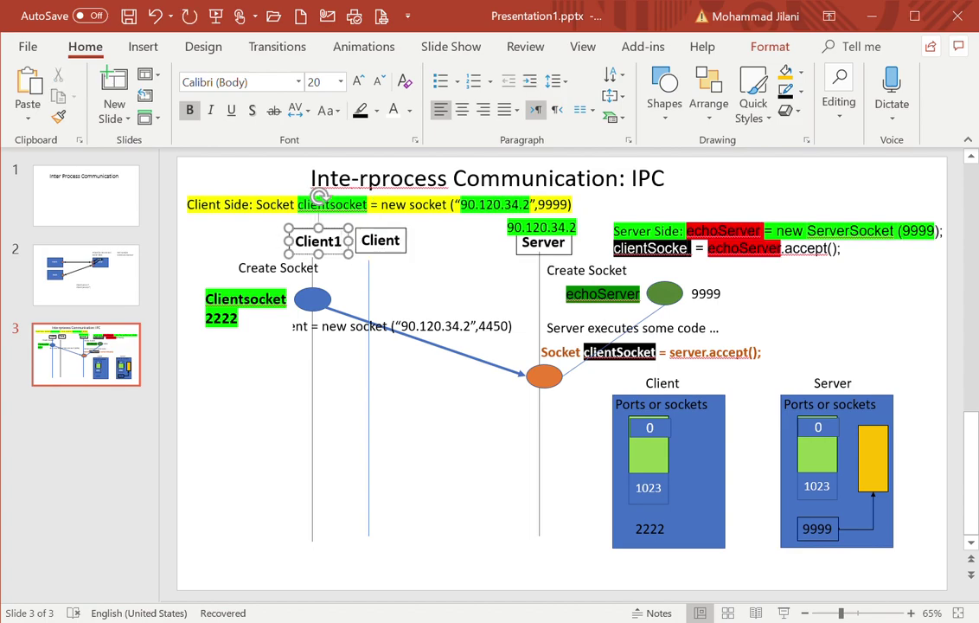
click(407, 245)
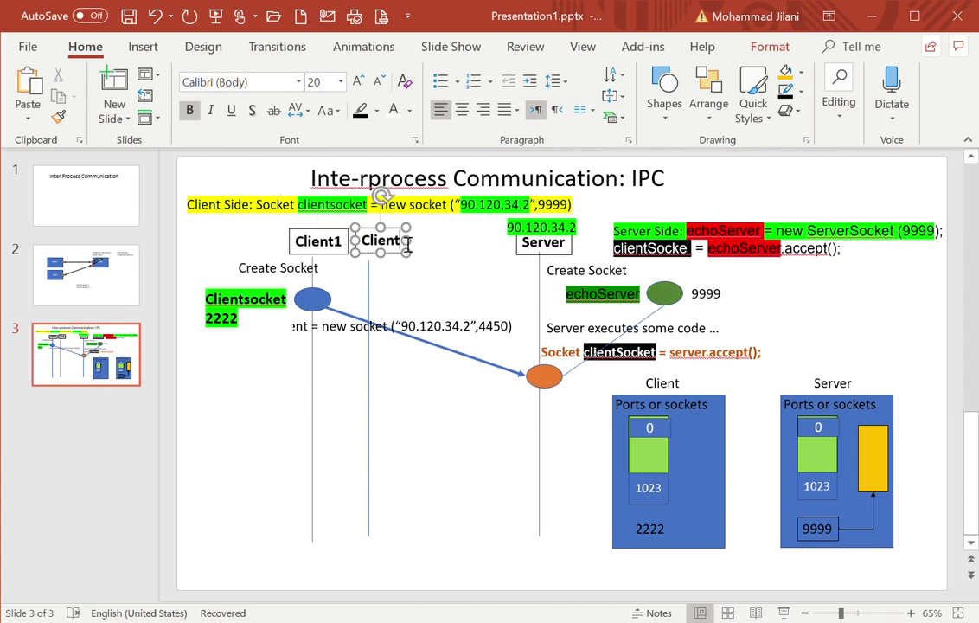
text(2)
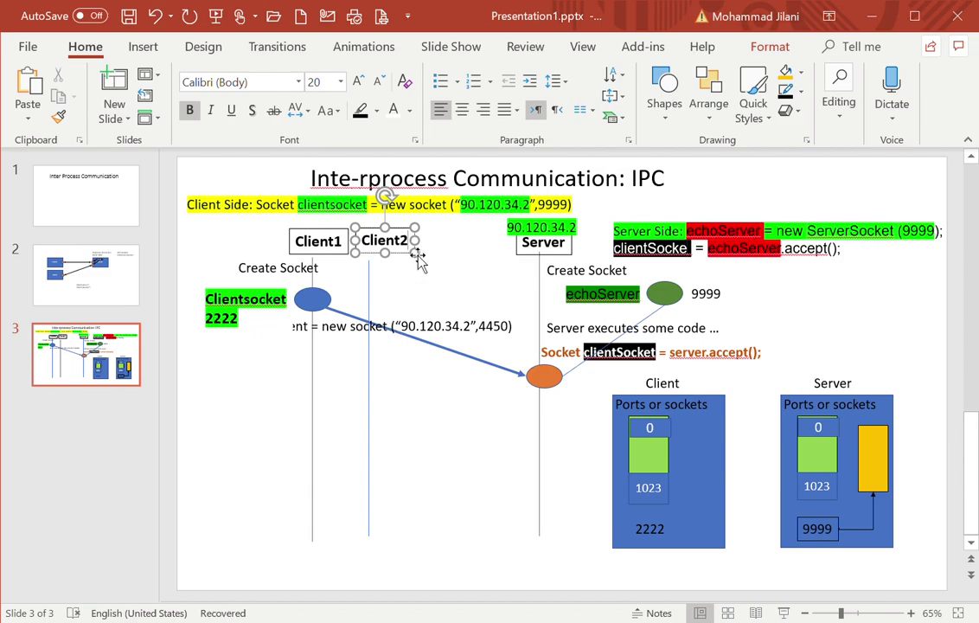
click(426, 217)
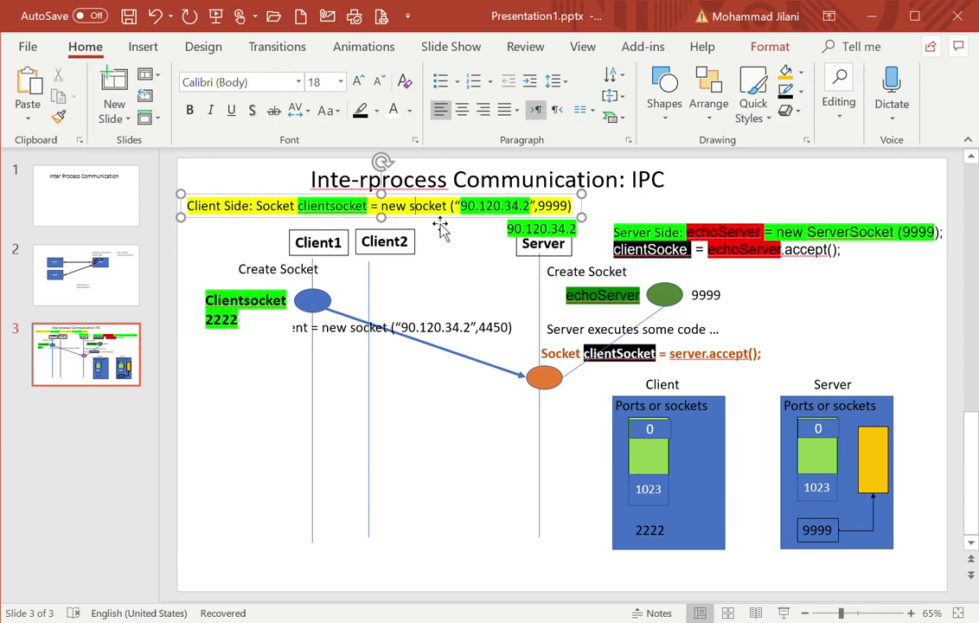
- Copy the Client Side code line near the bottom; label the lines Client 2 Side and Client 1 Side
drag(449, 233, 437, 512)
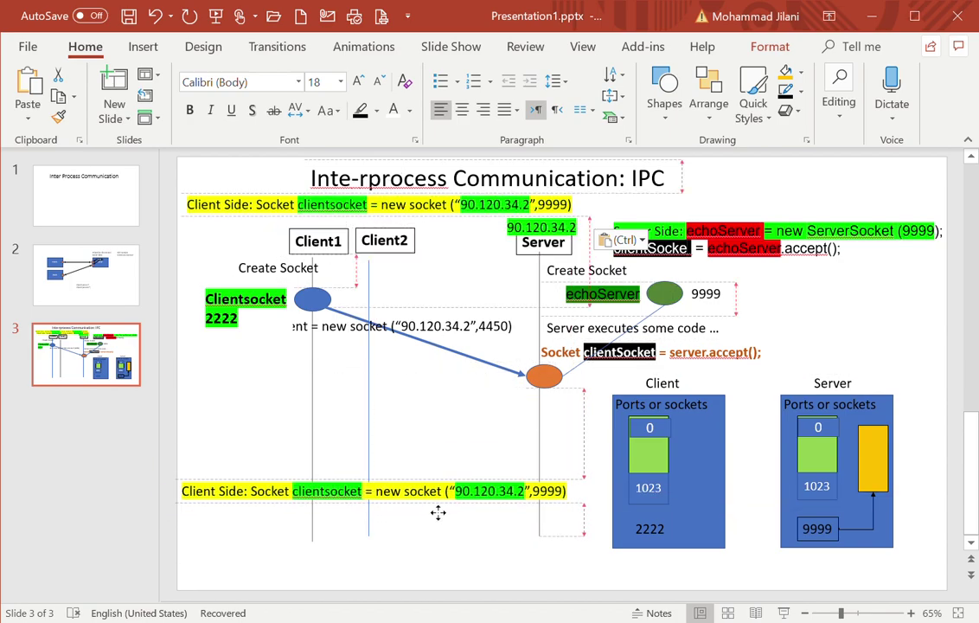
click(224, 497)
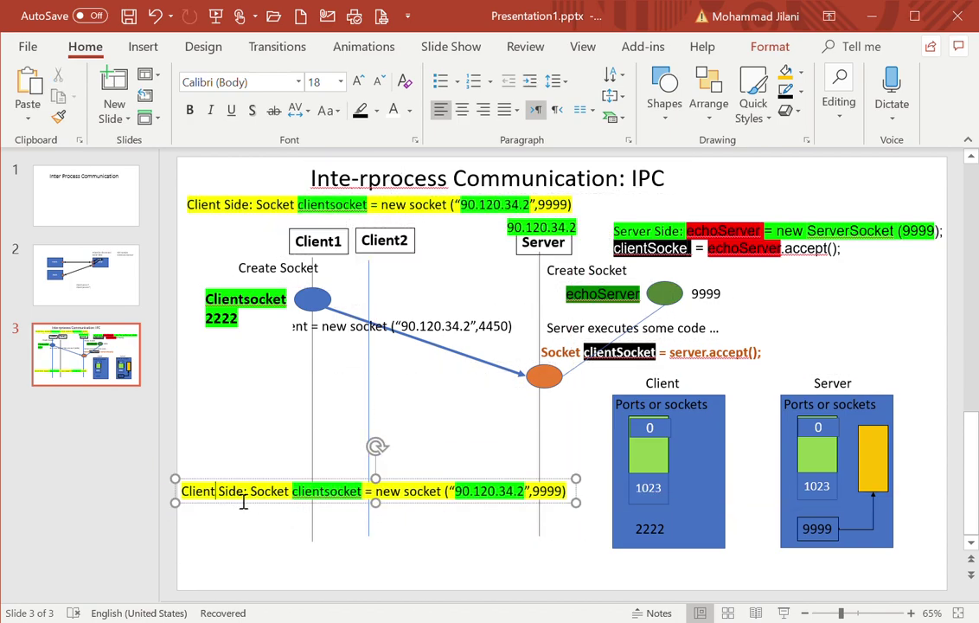
text(2)
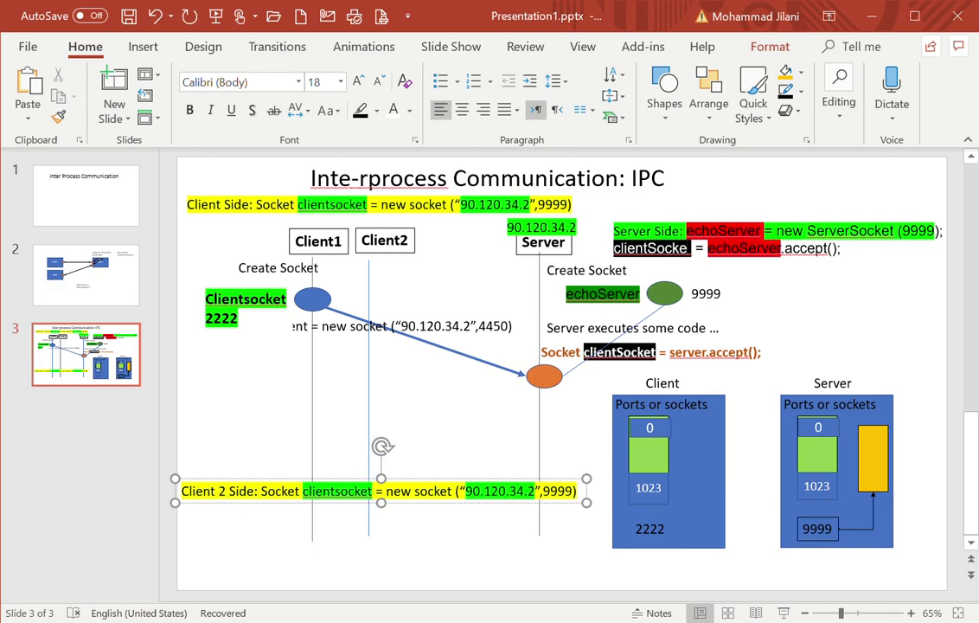
click(225, 205)
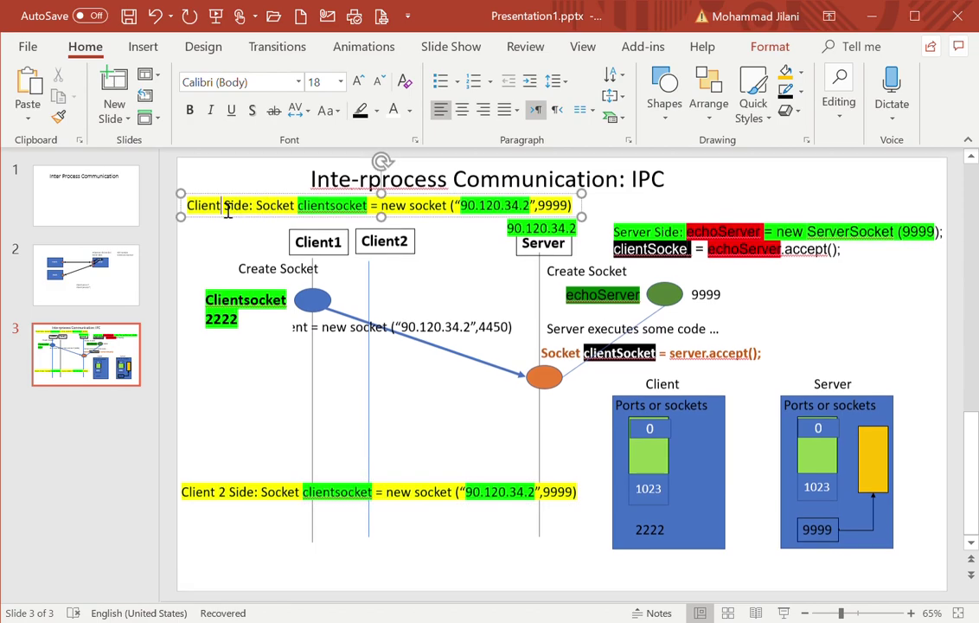
text(1)
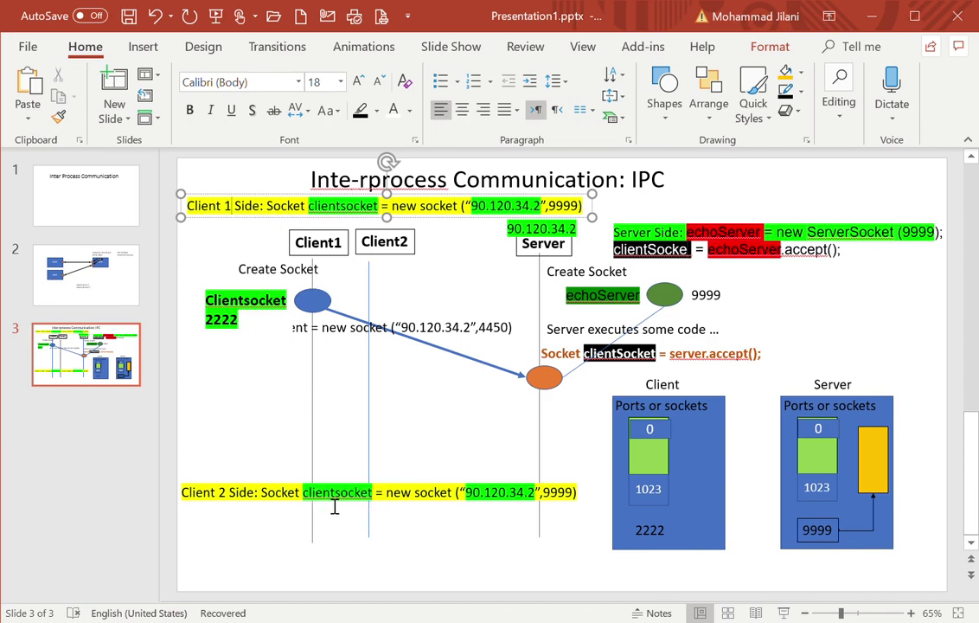
- Change the copied line to clientsocket2 and the blue socket label to Clientsocket1
click(378, 499)
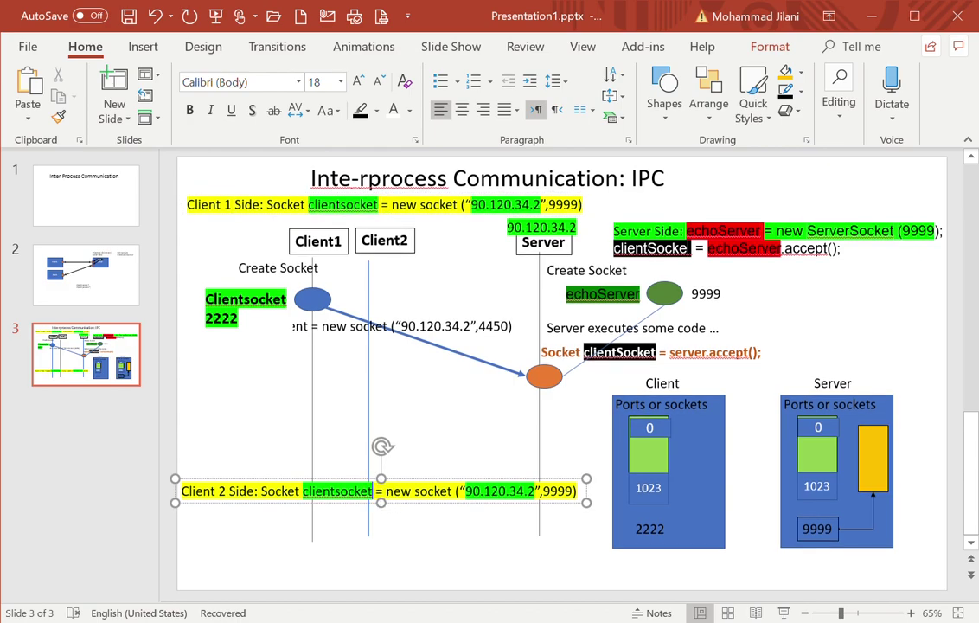
text(2)
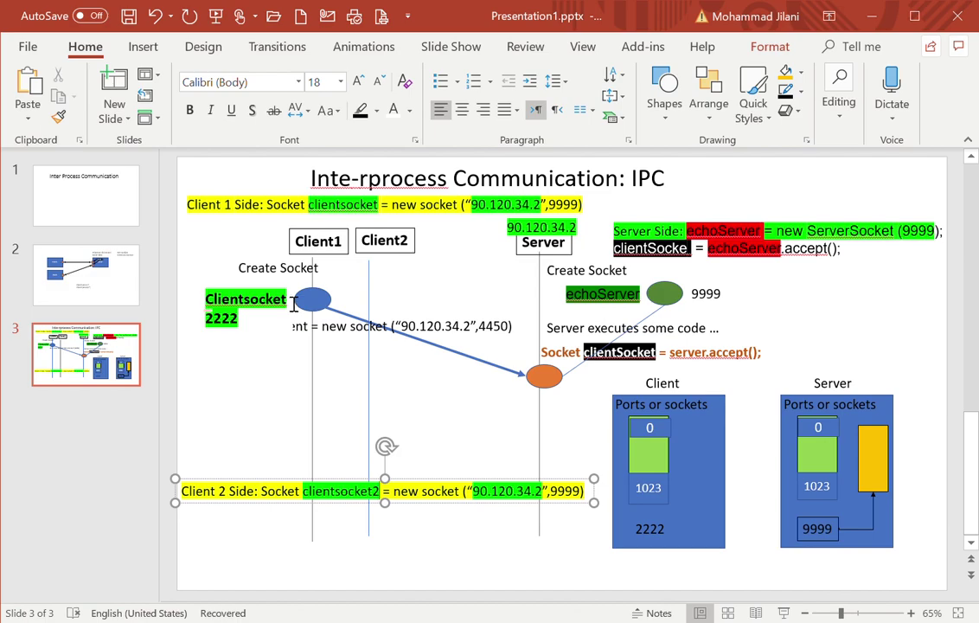
click(294, 302)
text(1)
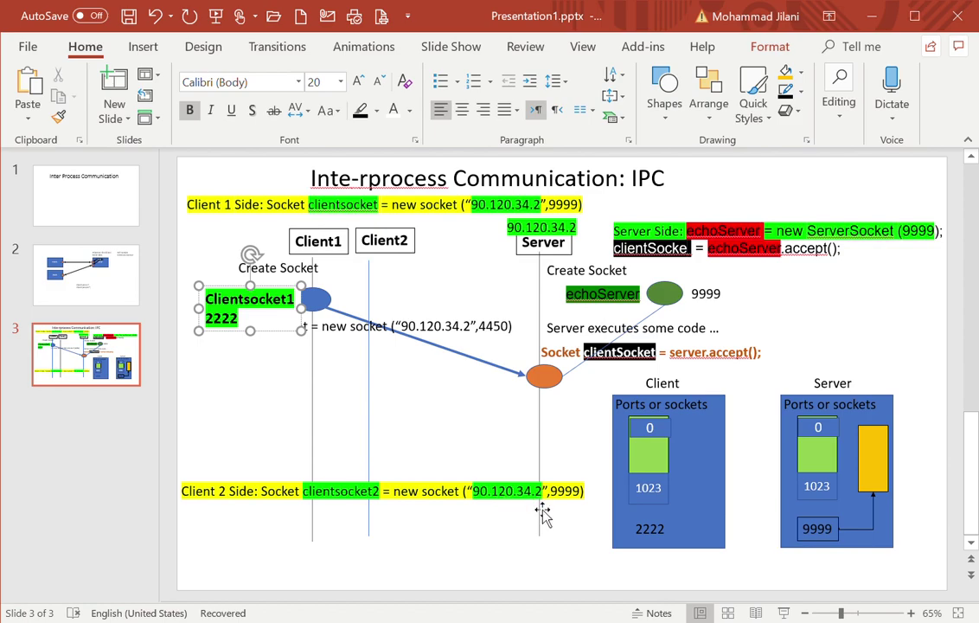
click(333, 300)
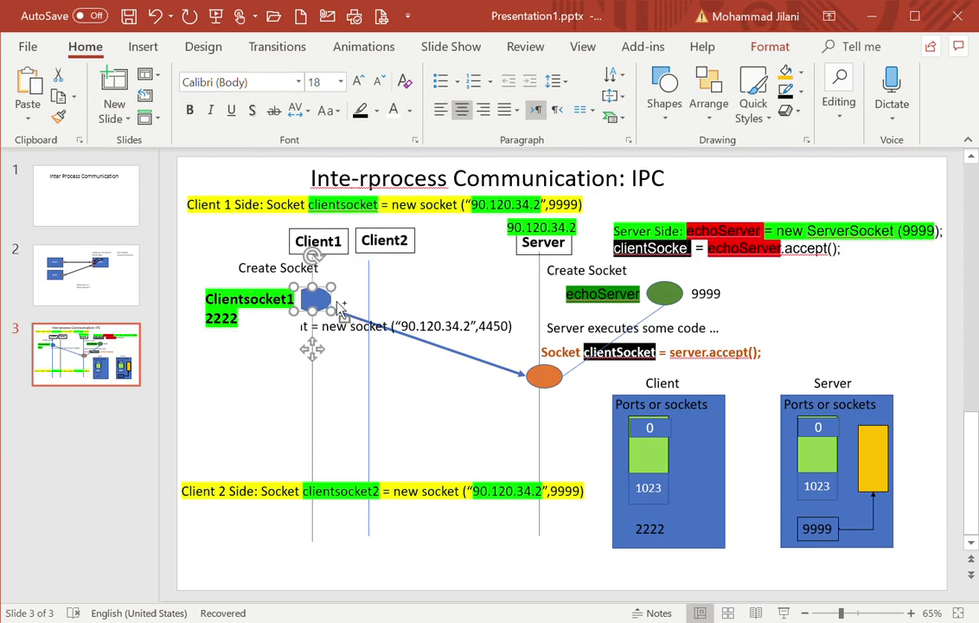
- Copy the blue socket onto Client2's timeline and an orange socket just below the server's
ctrl+drag(342, 305, 383, 361)
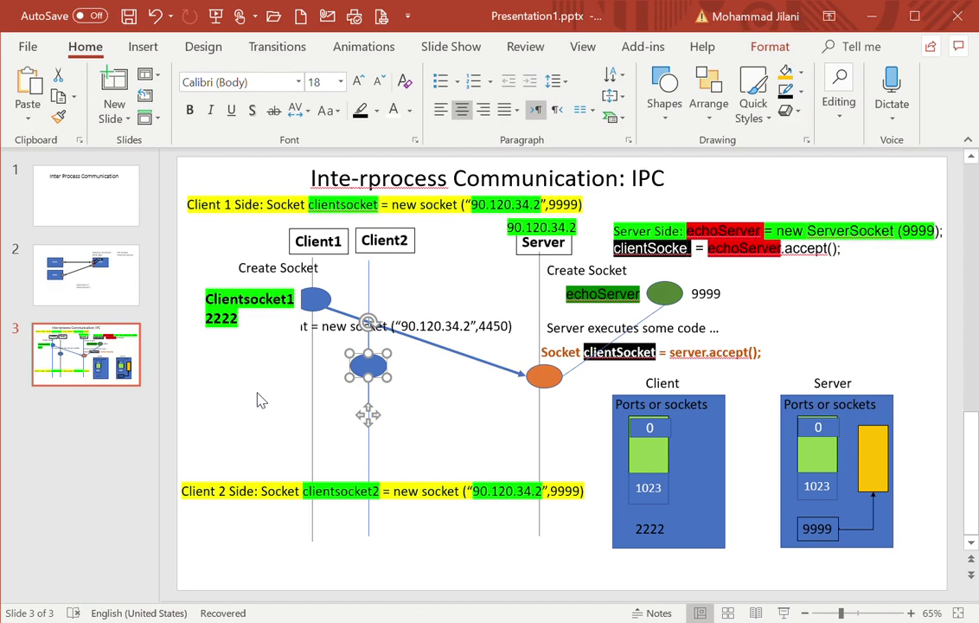
click(562, 379)
mouse_move(573, 389)
mouse_down()
mouse_move(574, 410)
mouse_move(556, 431)
mouse_up()
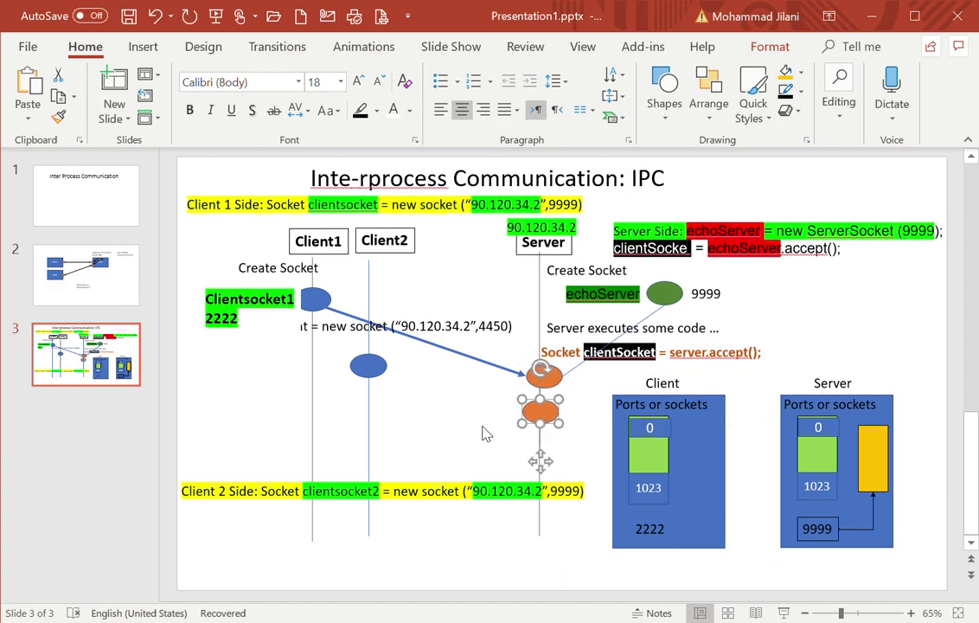
key(Right)
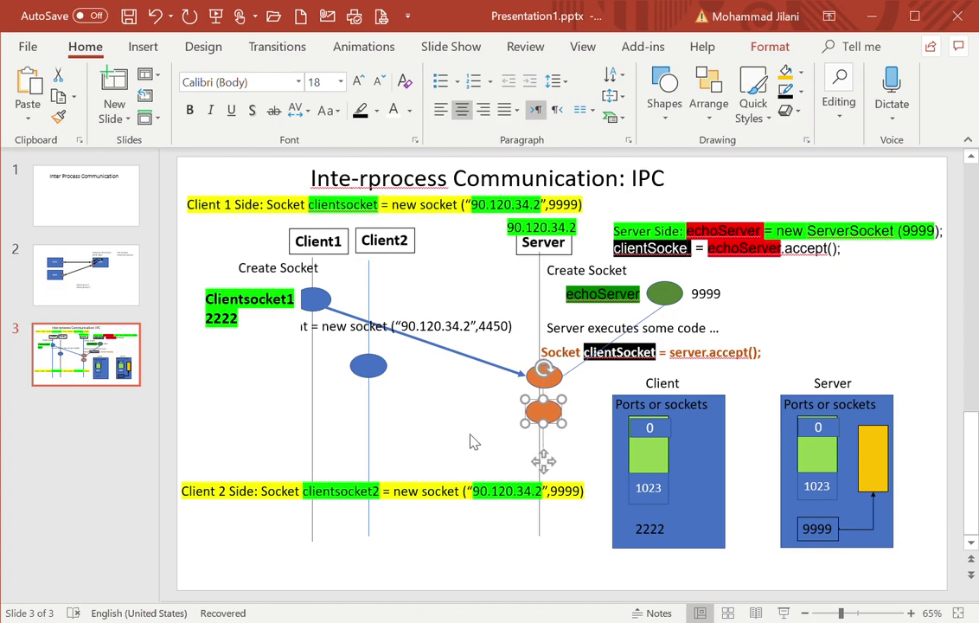
click(470, 439)
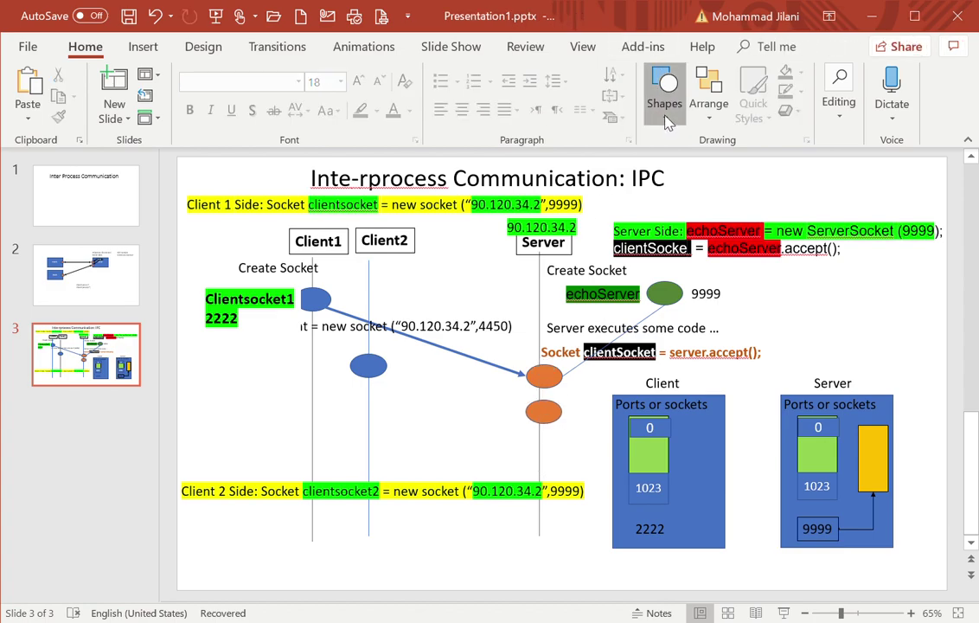
- Join Client2's socket to the lower orange socket with a thick double-headed arrow
mouse_move(523, 398)
mouse_down()
mouse_move(566, 426)
mouse_move(678, 314)
mouse_move(666, 306)
mouse_up()
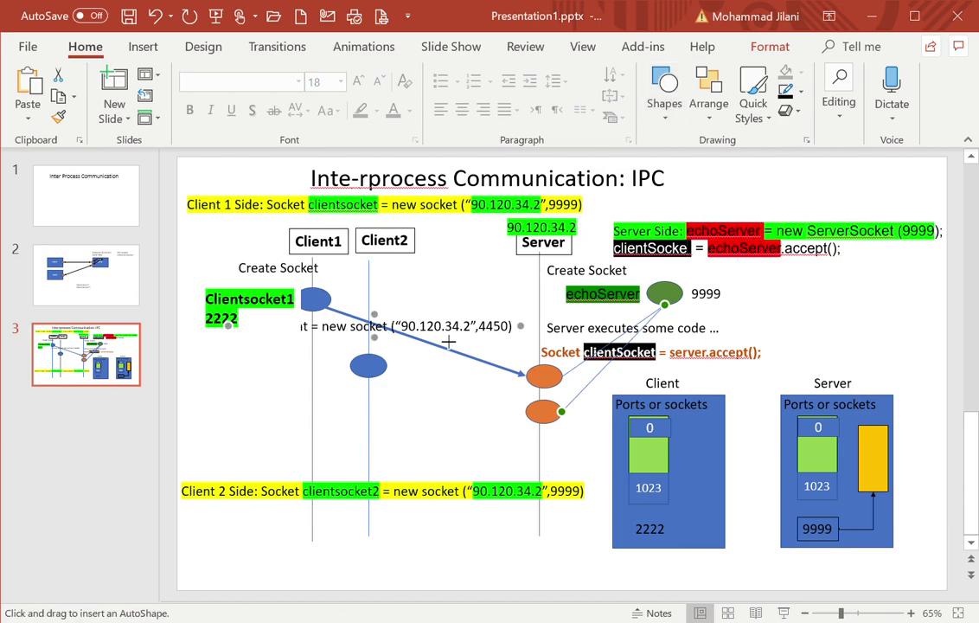
mouse_move(389, 365)
mouse_down()
mouse_move(539, 426)
mouse_move(524, 422)
mouse_up()
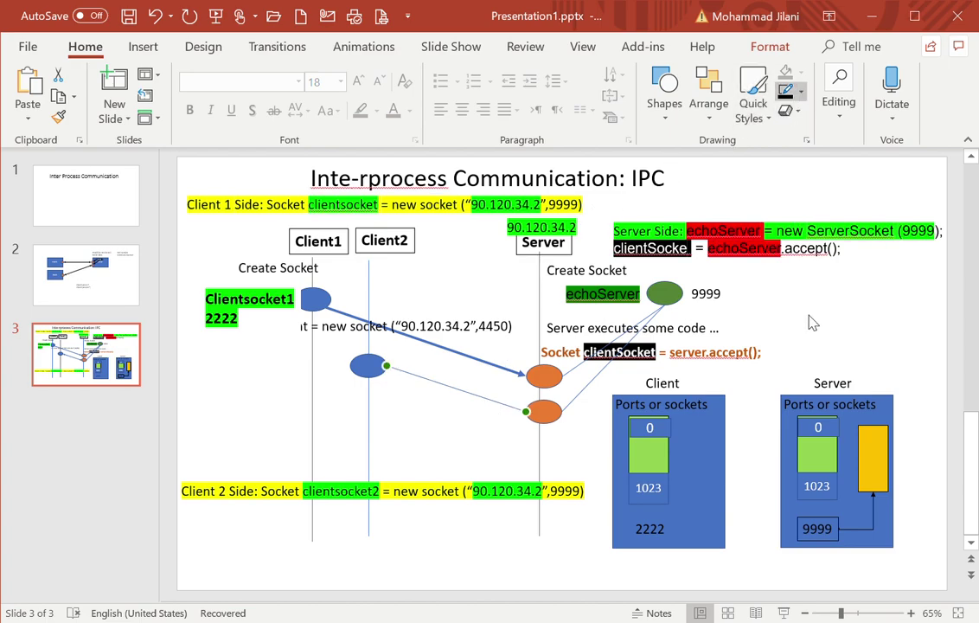
click(749, 430)
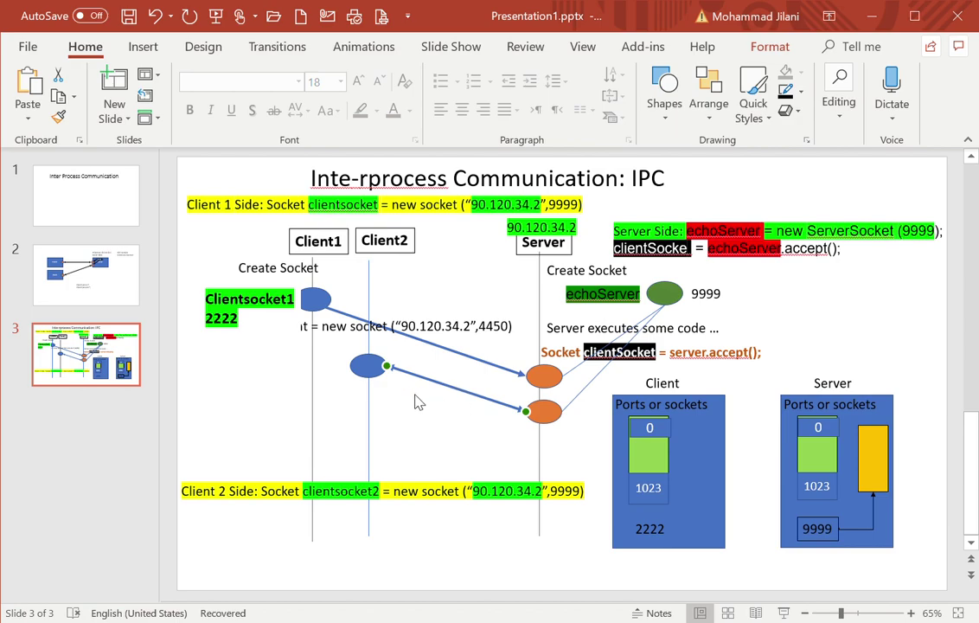
- Nudge the Clientsocket1 2222 label up and to the left
click(365, 362)
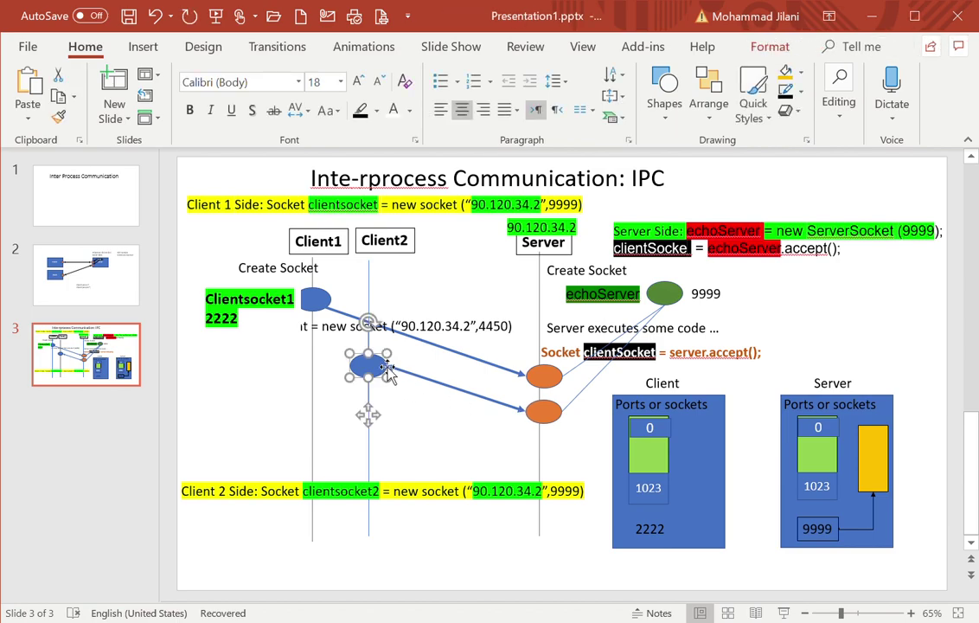
click(349, 329)
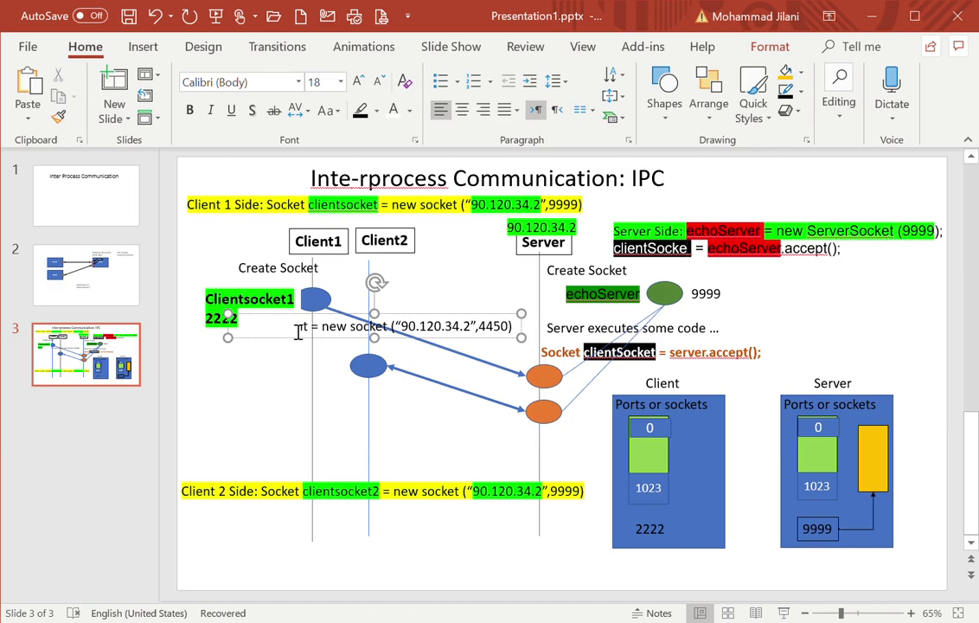
click(300, 331)
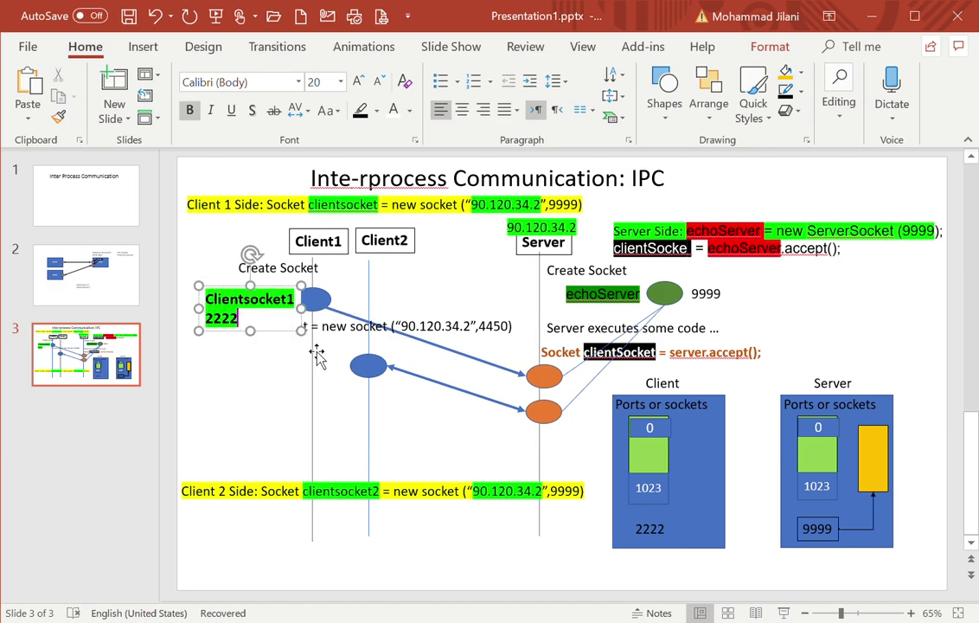
drag(295, 337, 286, 325)
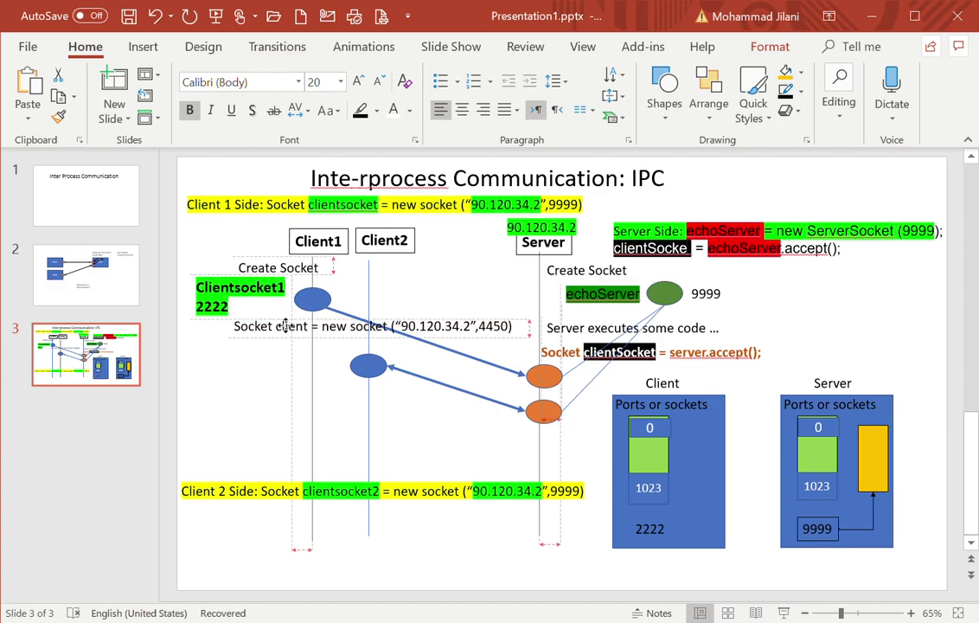
- Place a copy of the Socket client = new socket line beside Client2's circle, renamed client2
click(292, 378)
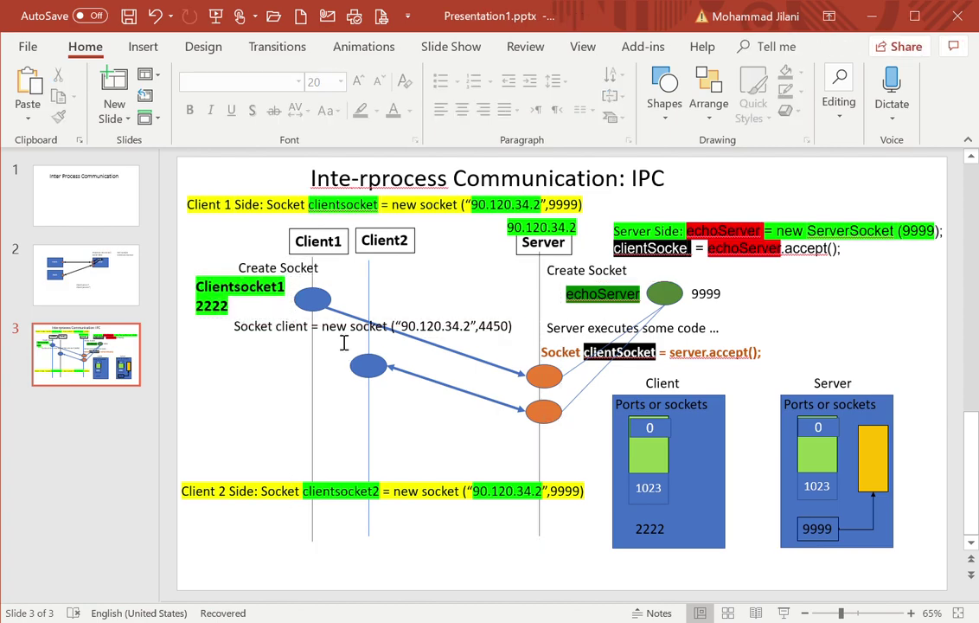
click(336, 326)
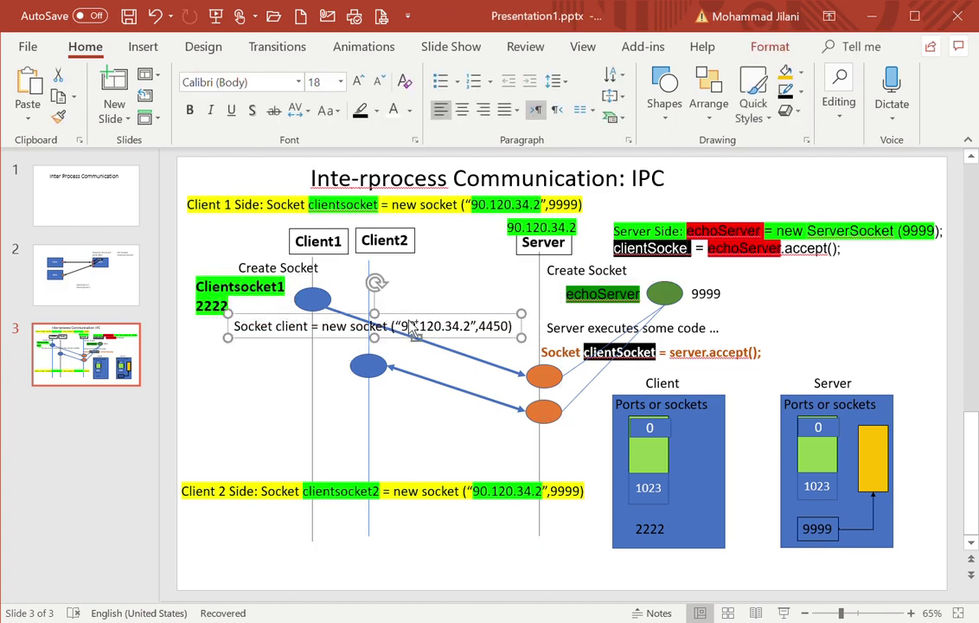
key(ctrl+v)
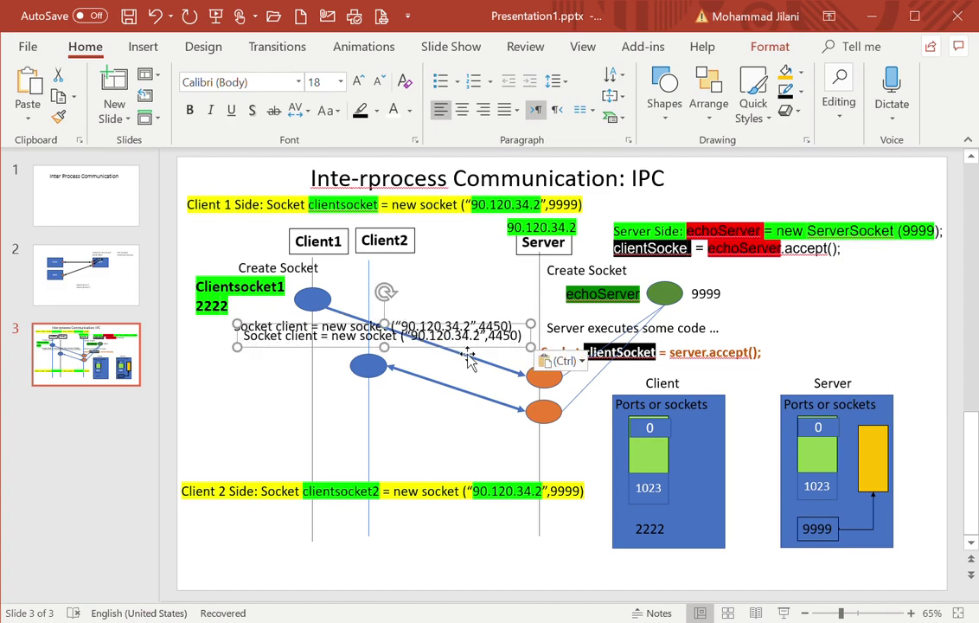
drag(467, 354, 416, 408)
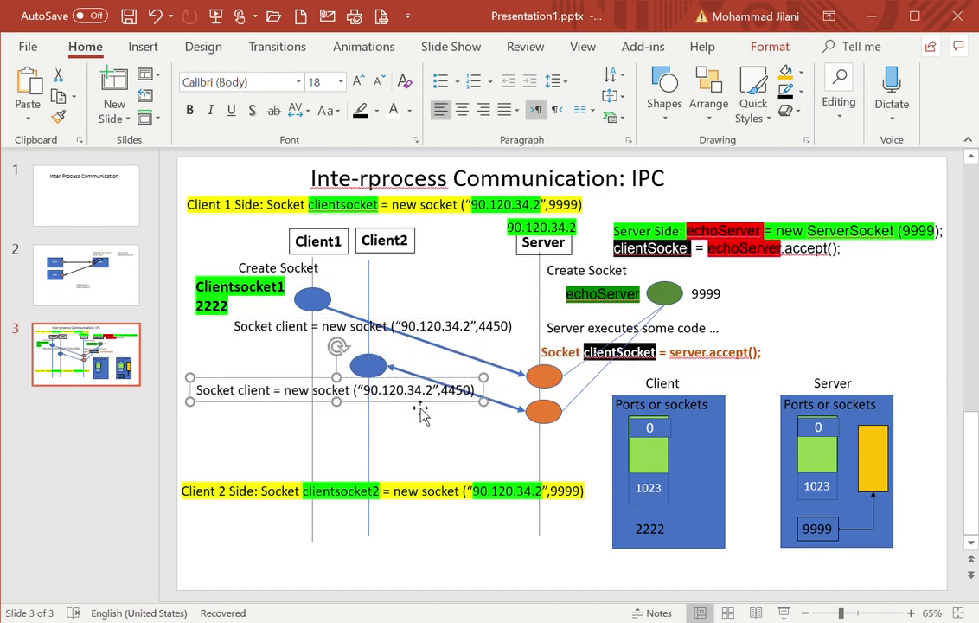
click(283, 399)
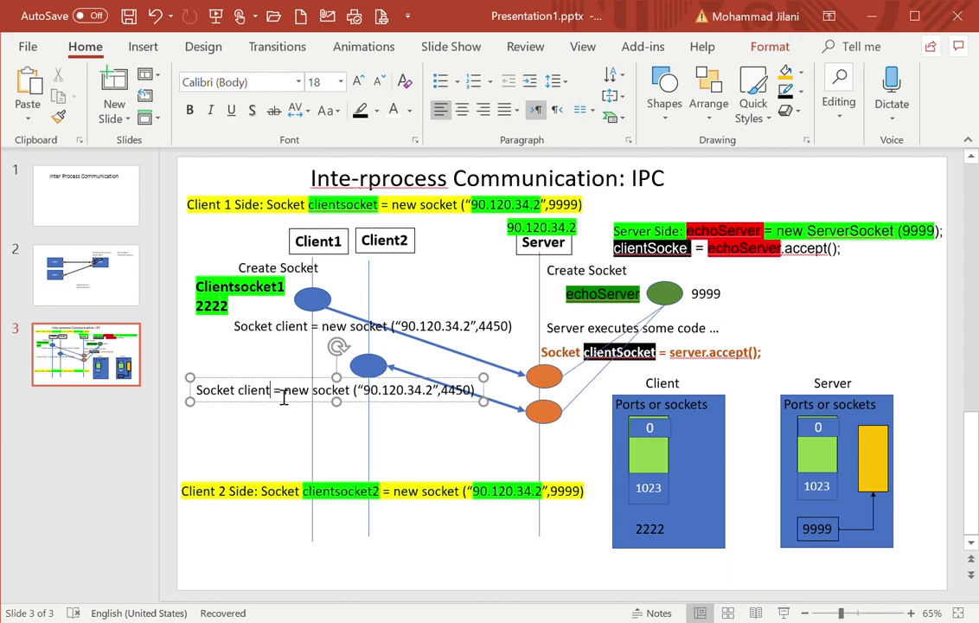
text(2)
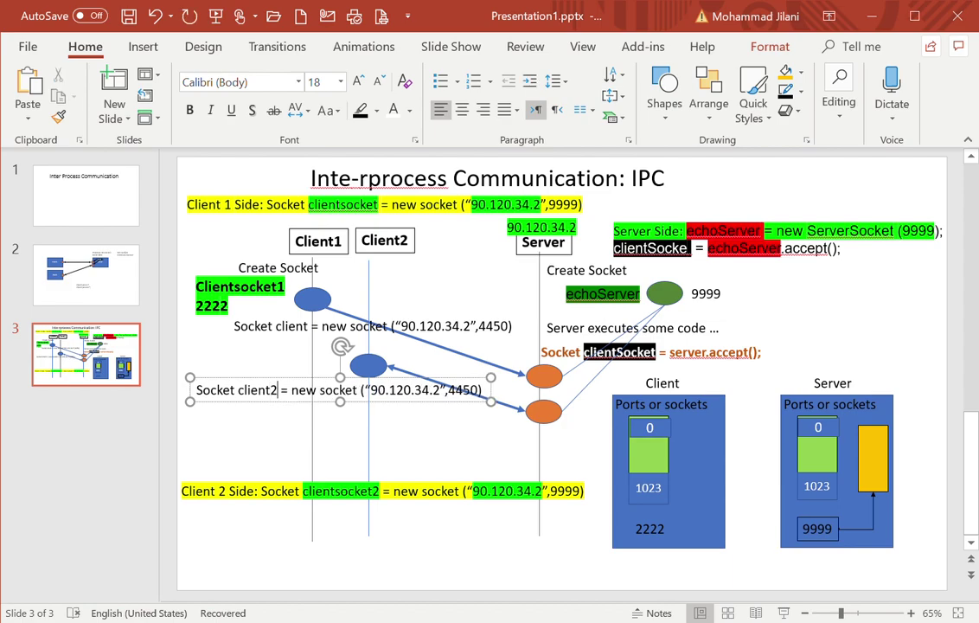
click(395, 407)
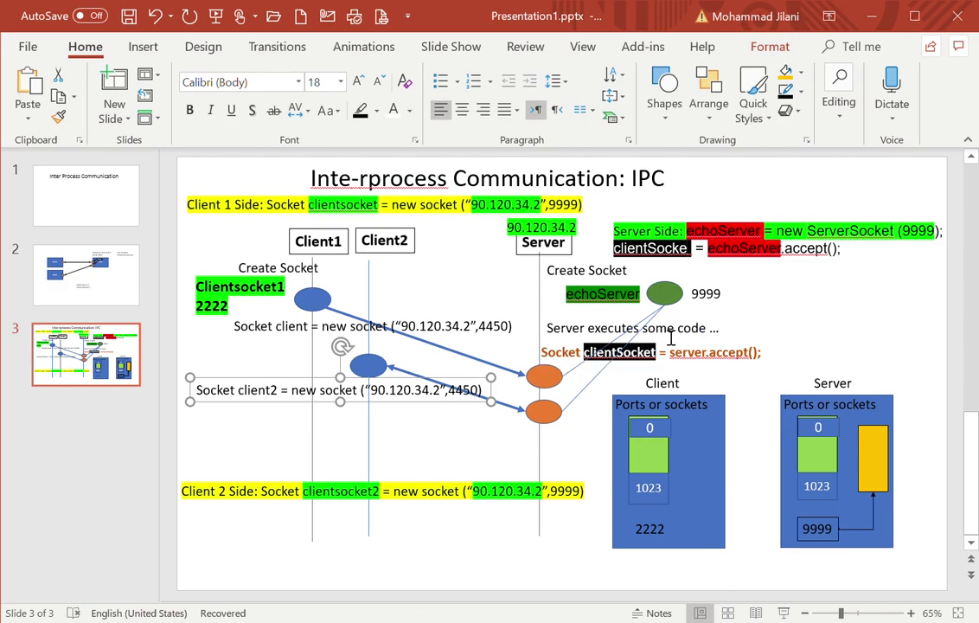
- Rename the accept line to clientSocket1 and add a clientSocket2 = server.accept() copy below
click(561, 372)
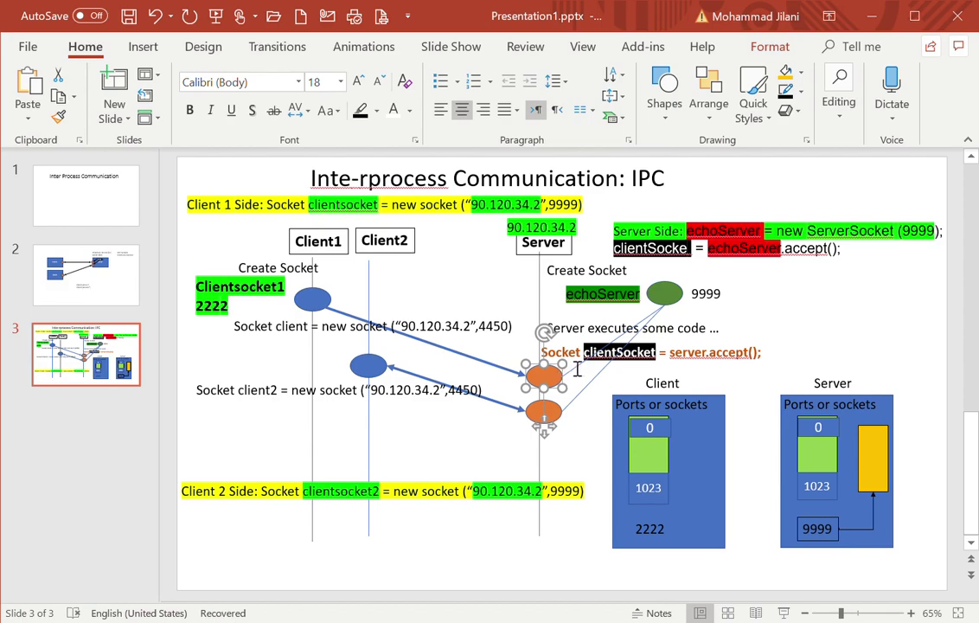
click(665, 360)
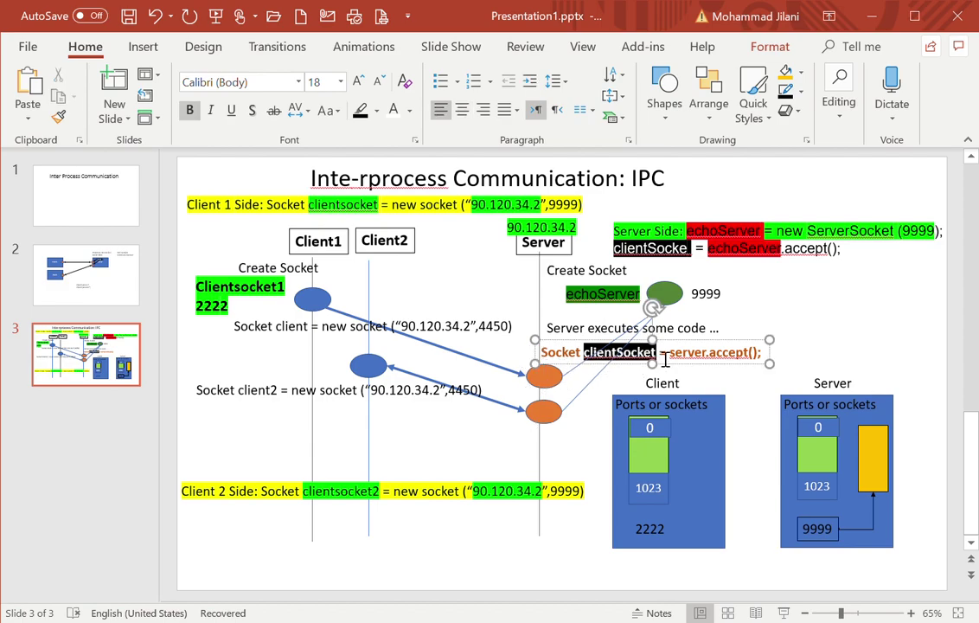
text(1)
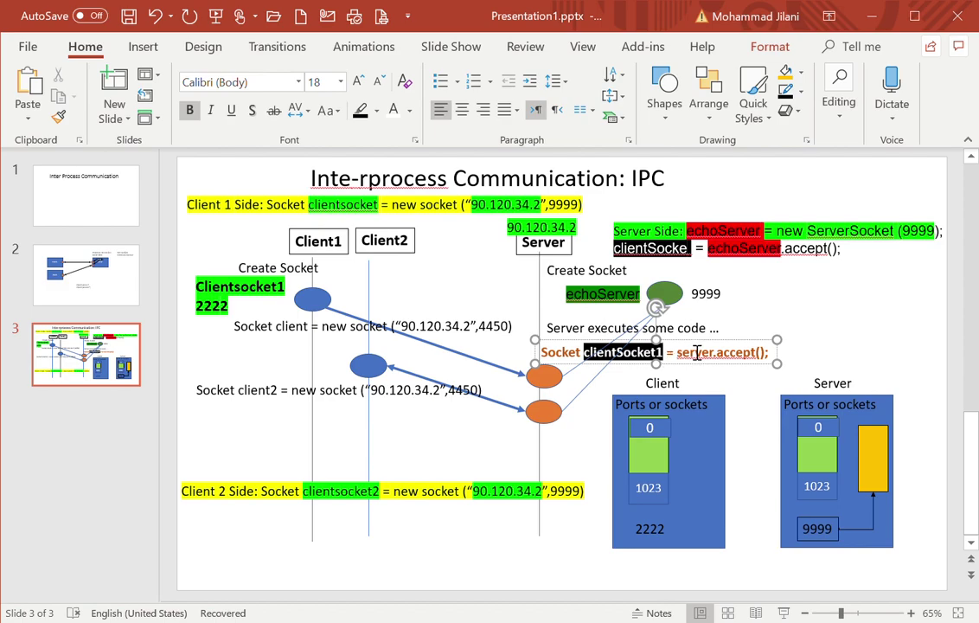
click(696, 355)
key(ctrl+c)
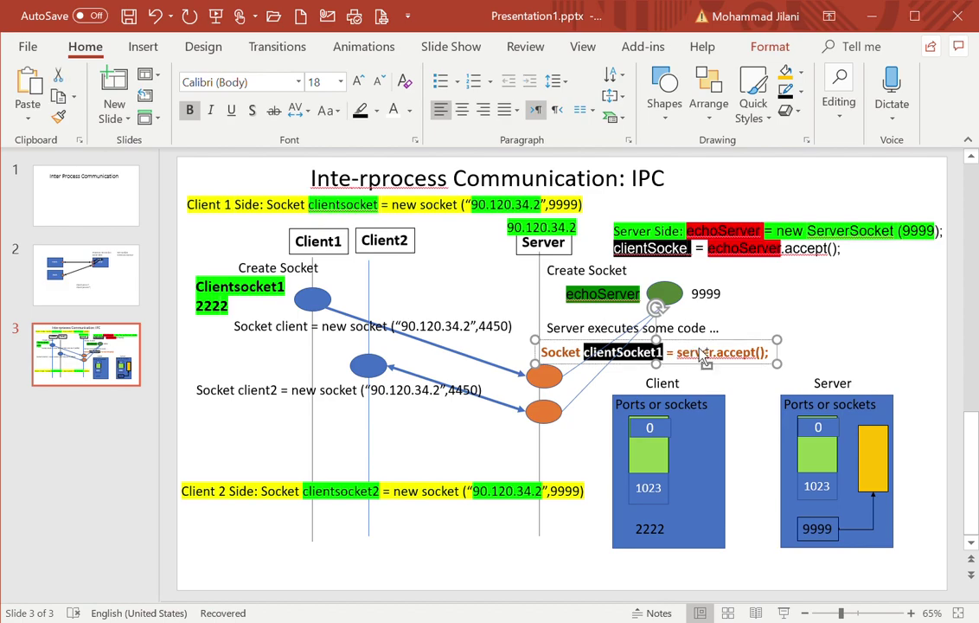
key(ctrl+v)
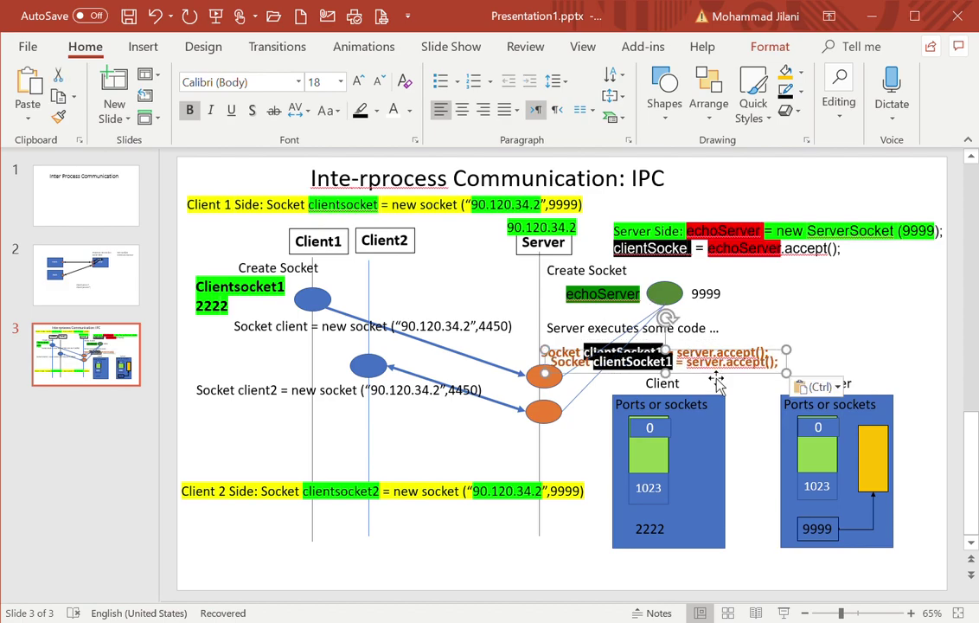
drag(716, 374, 551, 456)
click(510, 446)
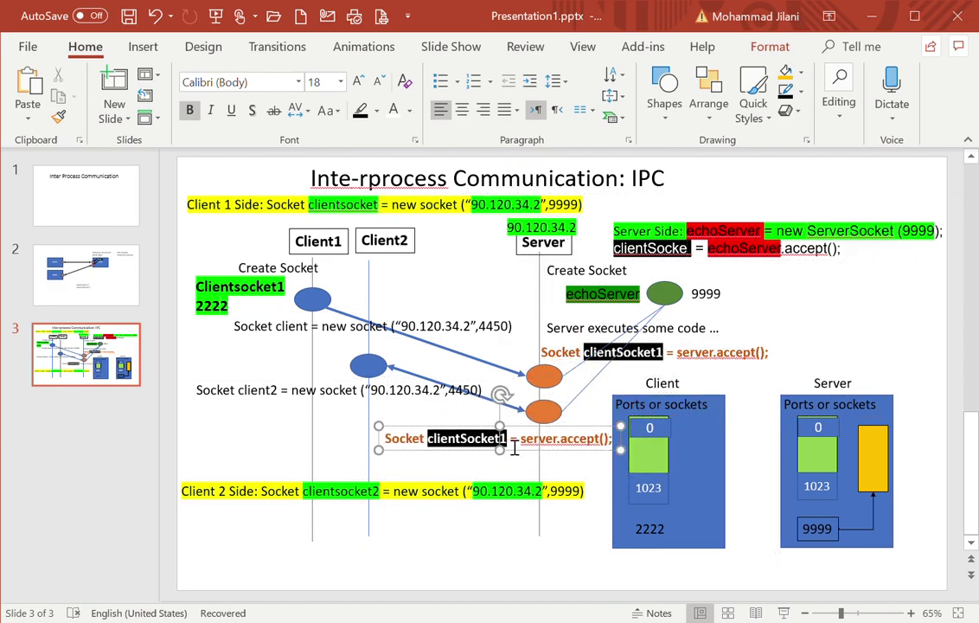
key(BackSpace)
text(2)
click(507, 450)
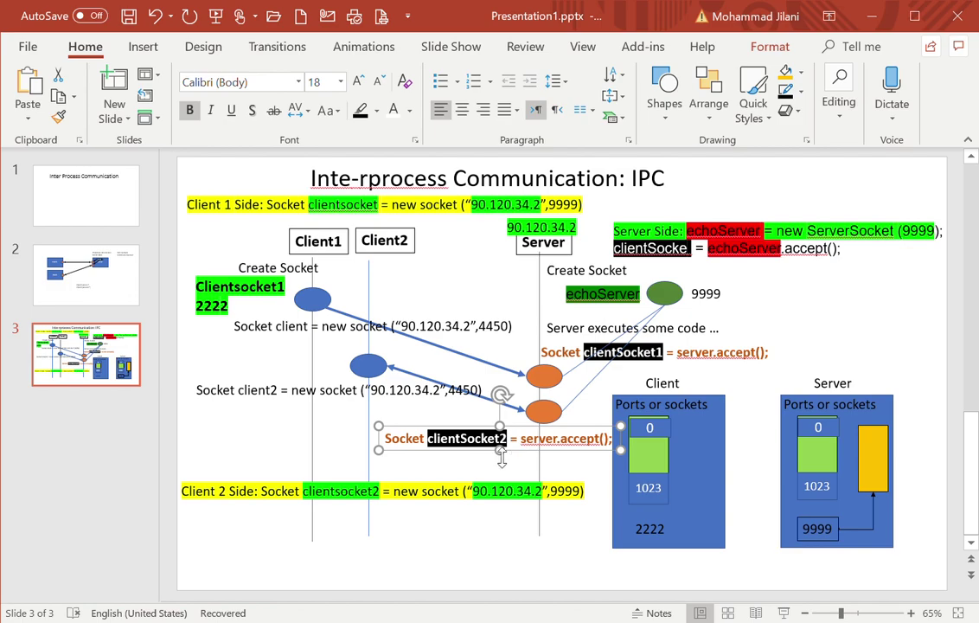
click(564, 417)
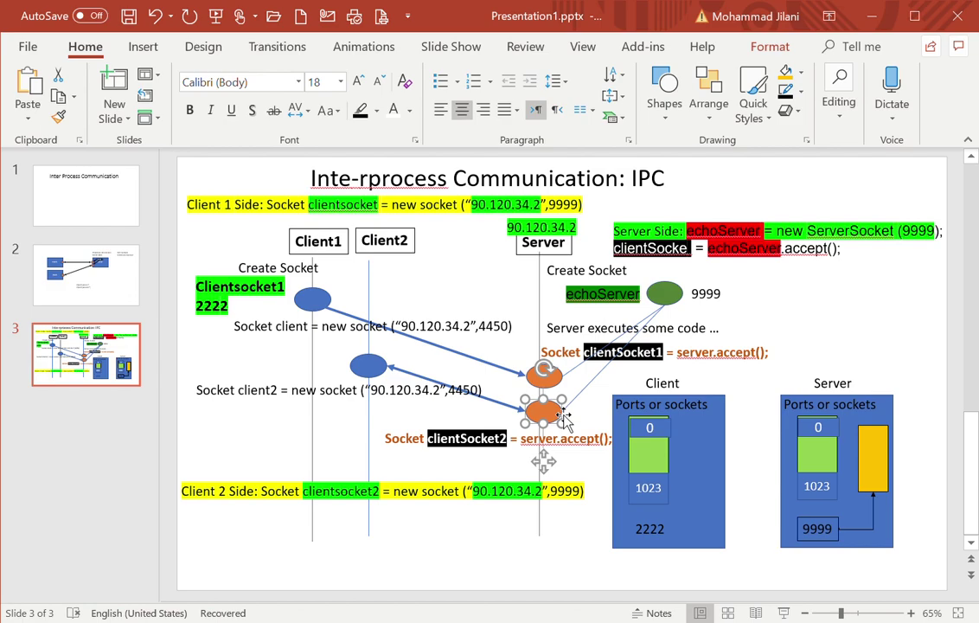
- Delete Client2's blue circle, its arrow and the Socket client2 line
click(385, 367)
key(Delete)
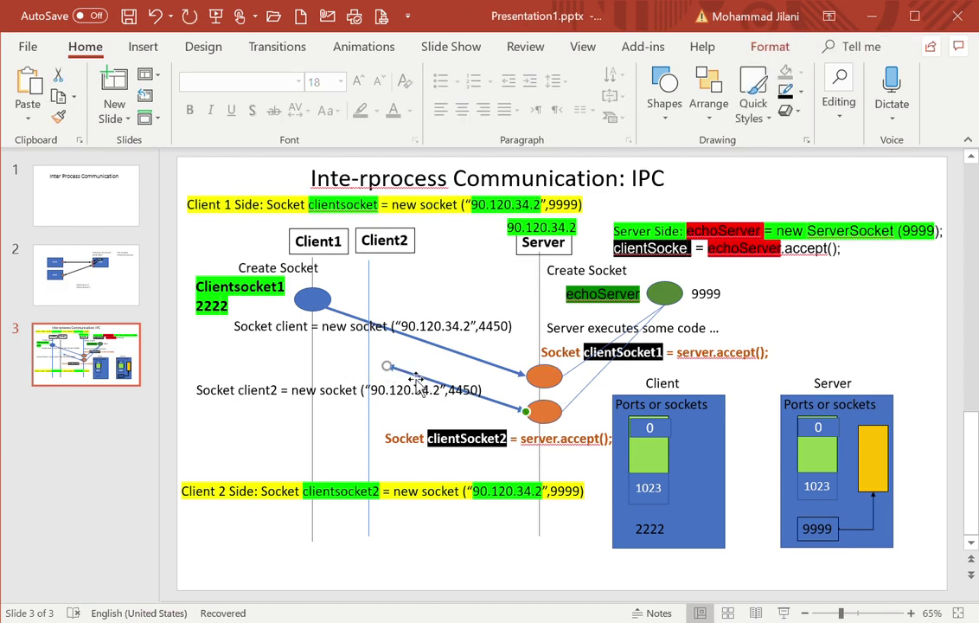
key(Delete)
click(277, 390)
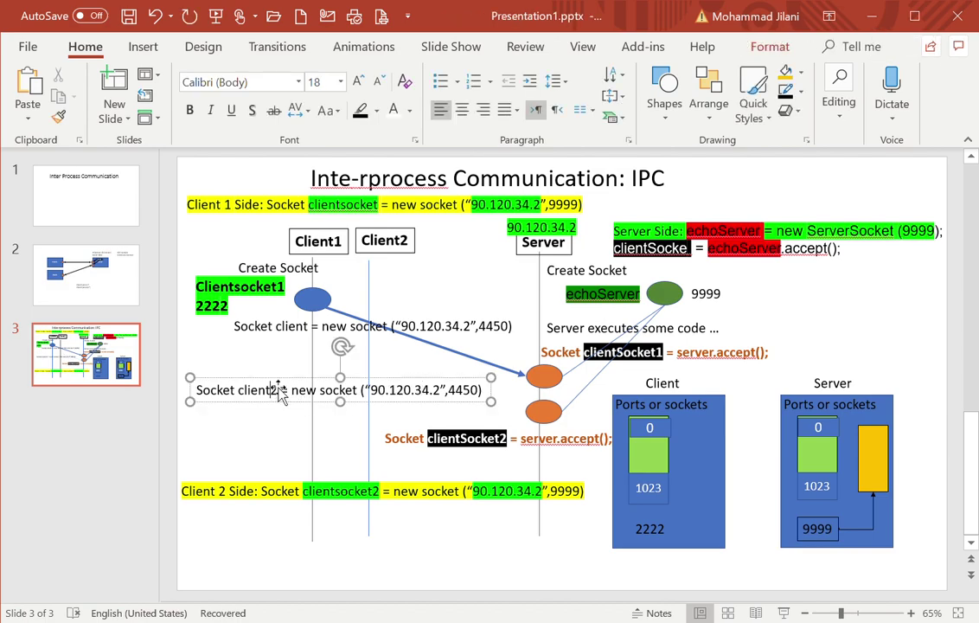
click(279, 390)
key(Delete)
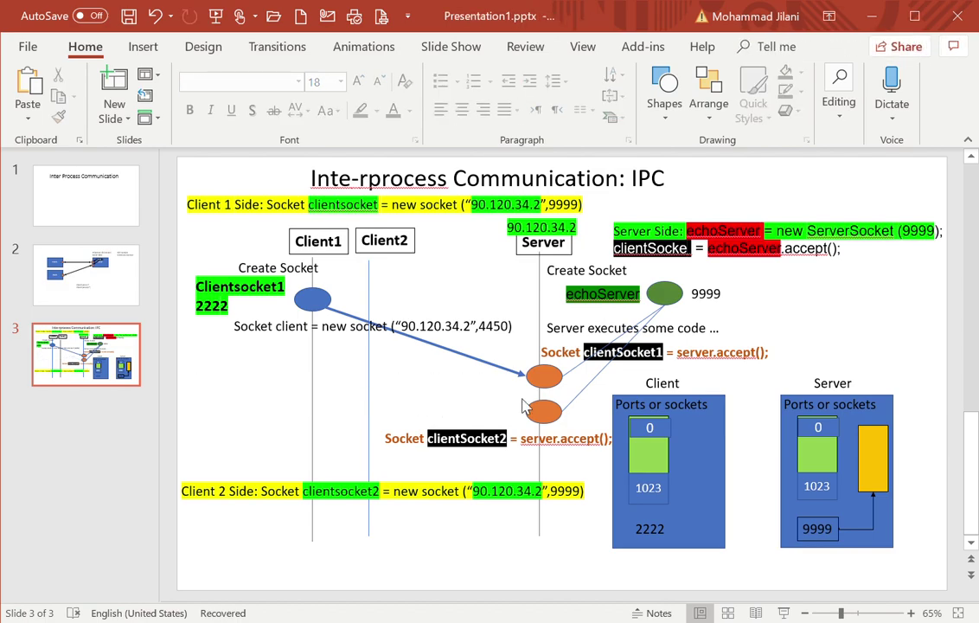
- Delete the lower orange server circle, its connector and the clientSocket2 accept line
click(563, 413)
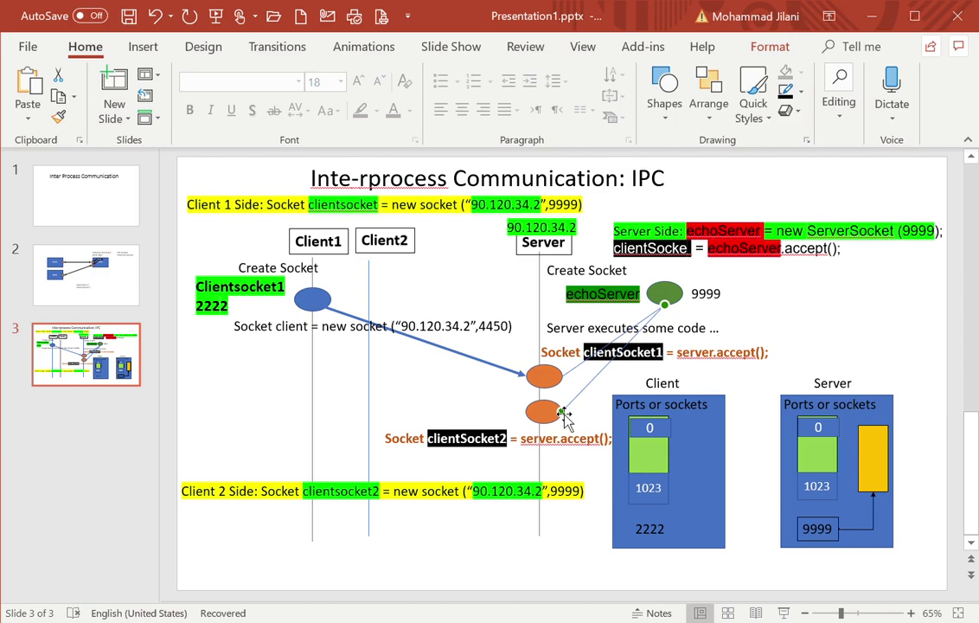
click(541, 415)
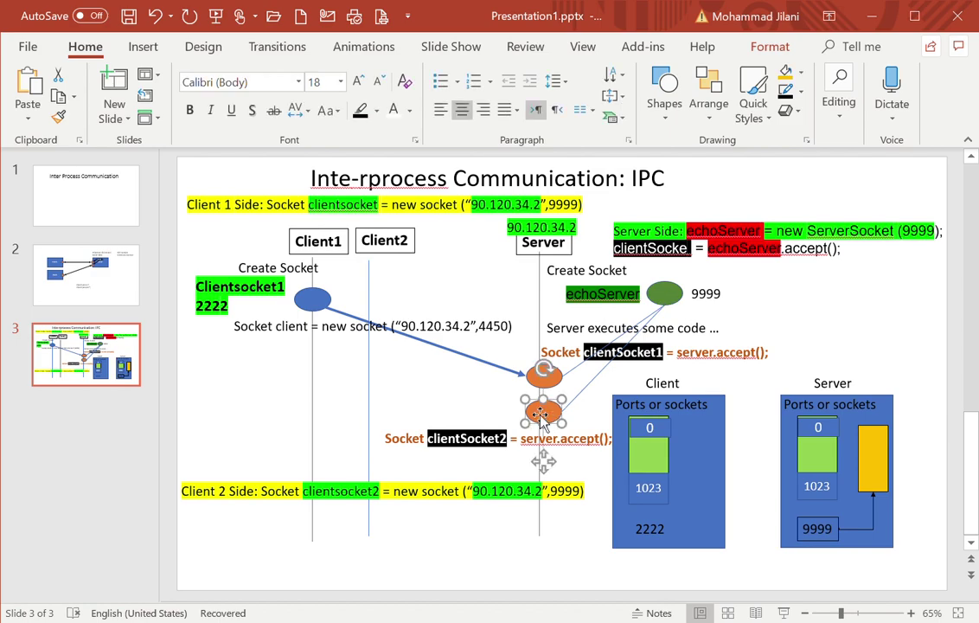
key(Delete)
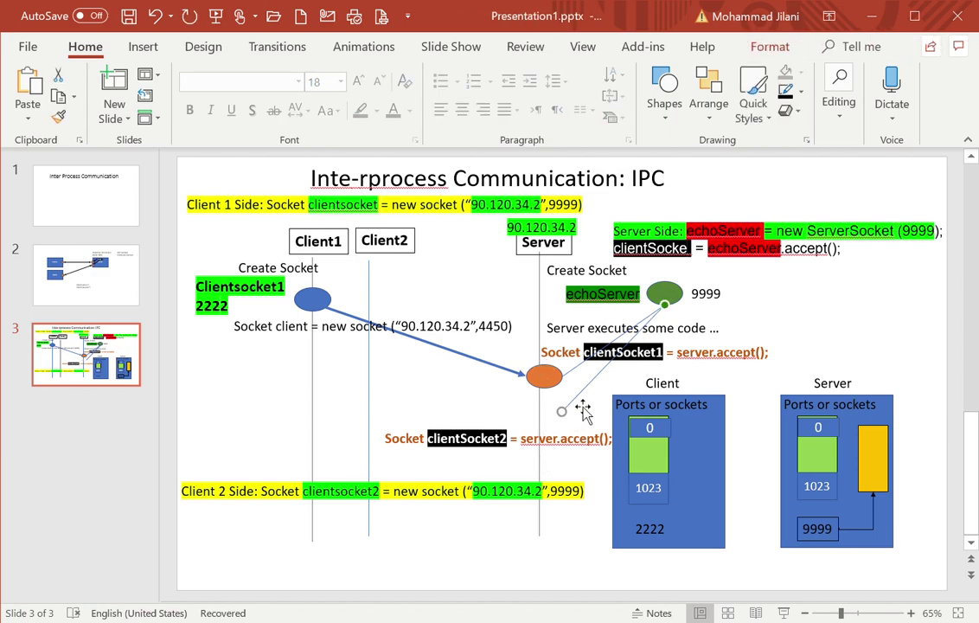
key(Delete)
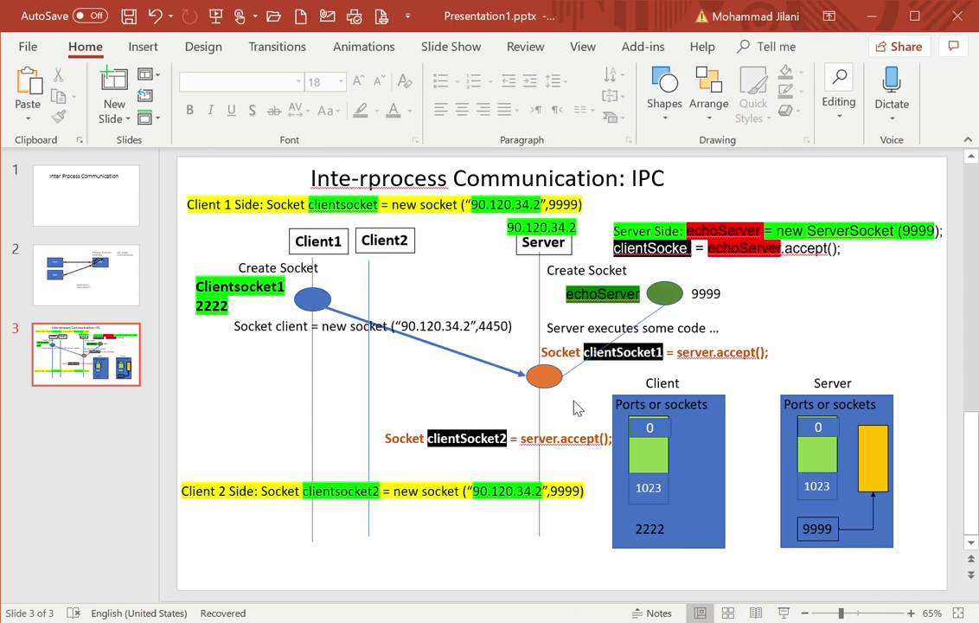
click(523, 438)
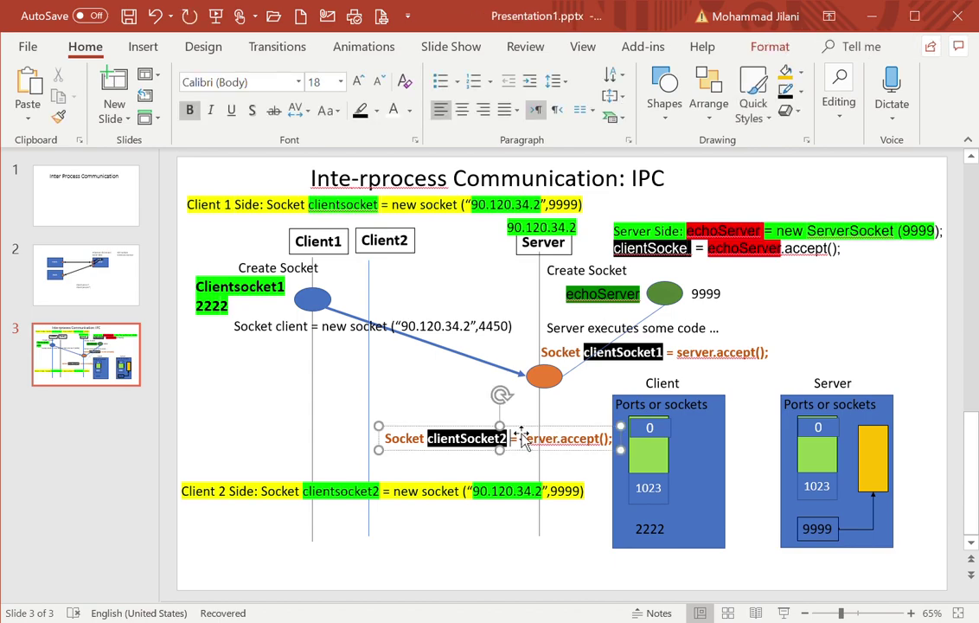
drag(522, 435, 521, 438)
key(Delete)
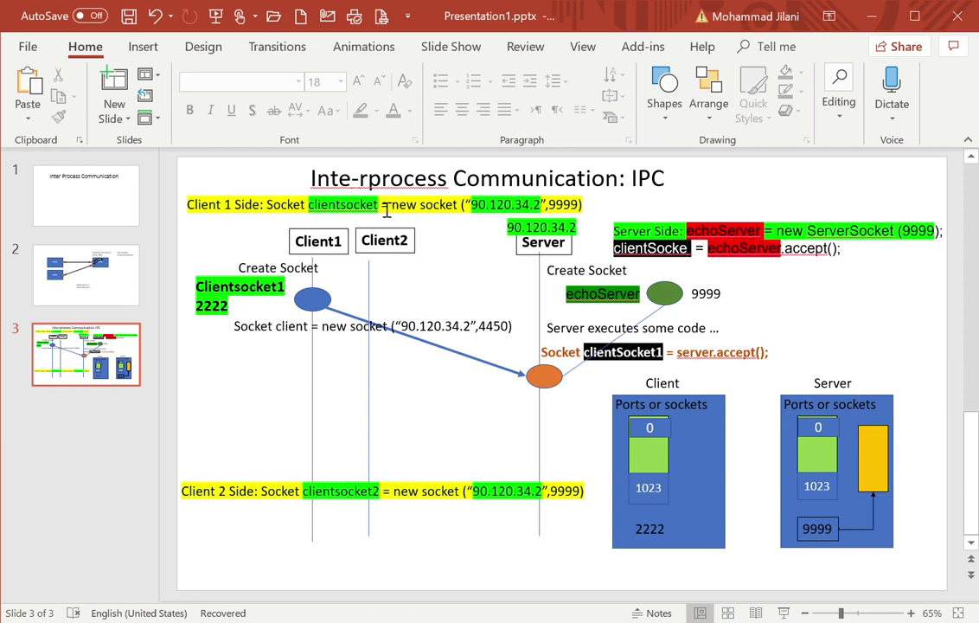
- Rename clientsocket to clientsocket1 in the Client 1 Side line
click(386, 209)
text(1)
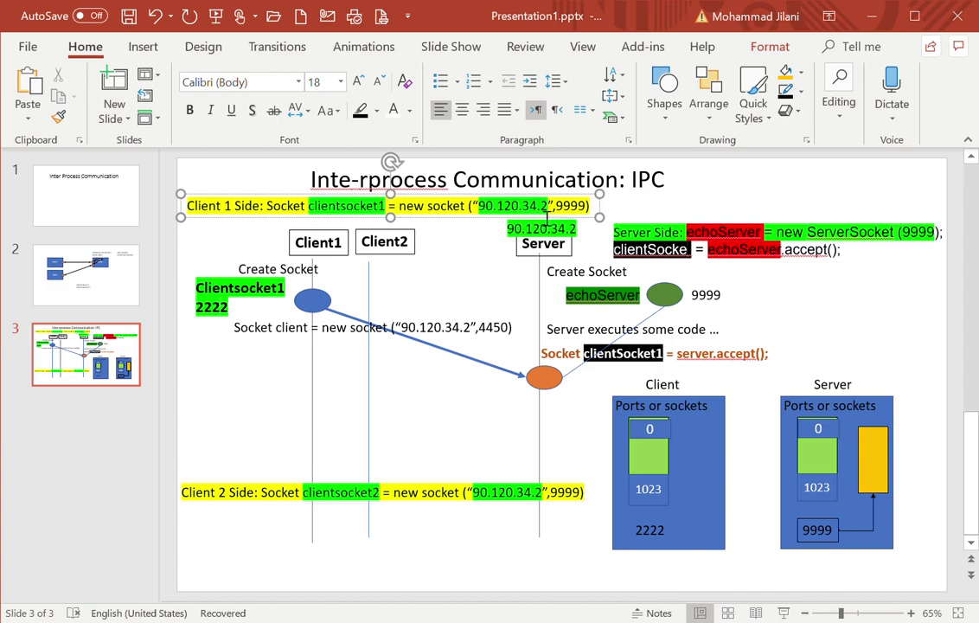
click(516, 374)
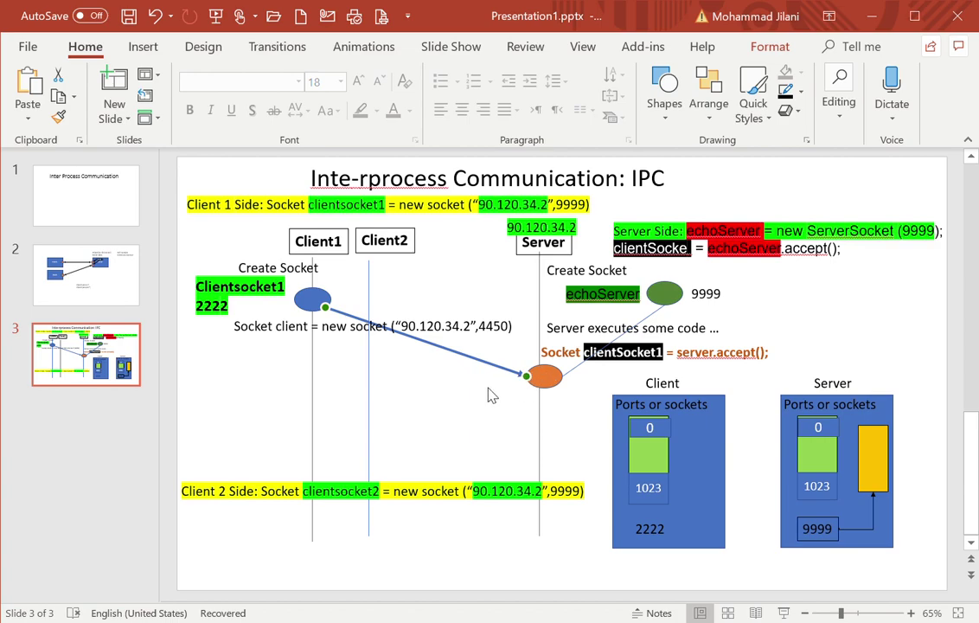
- Delete the Client 2 Side code line, Client2's lifeline and the Client2 heading
click(446, 492)
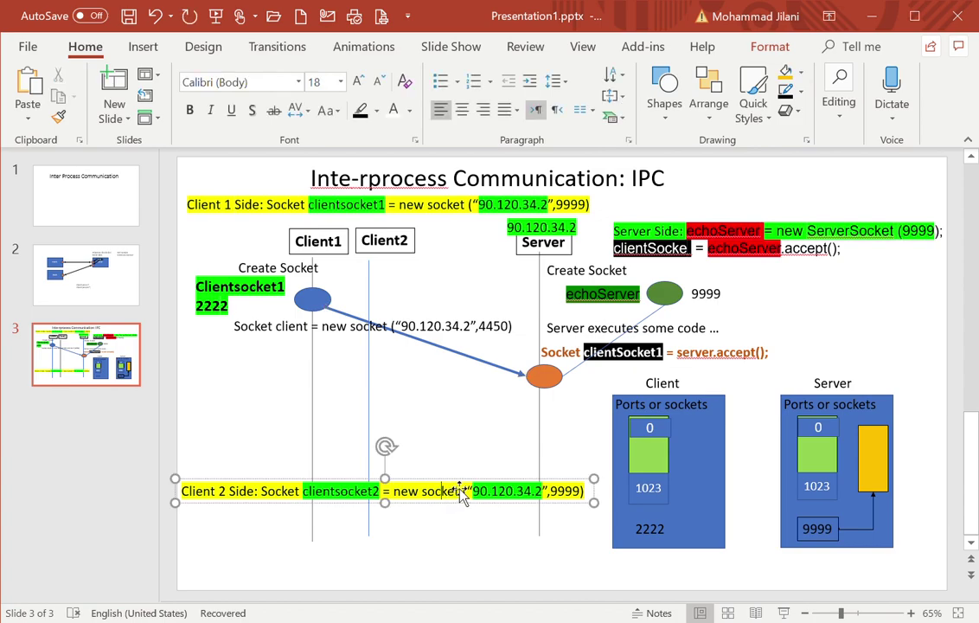
key(Escape)
key(Delete)
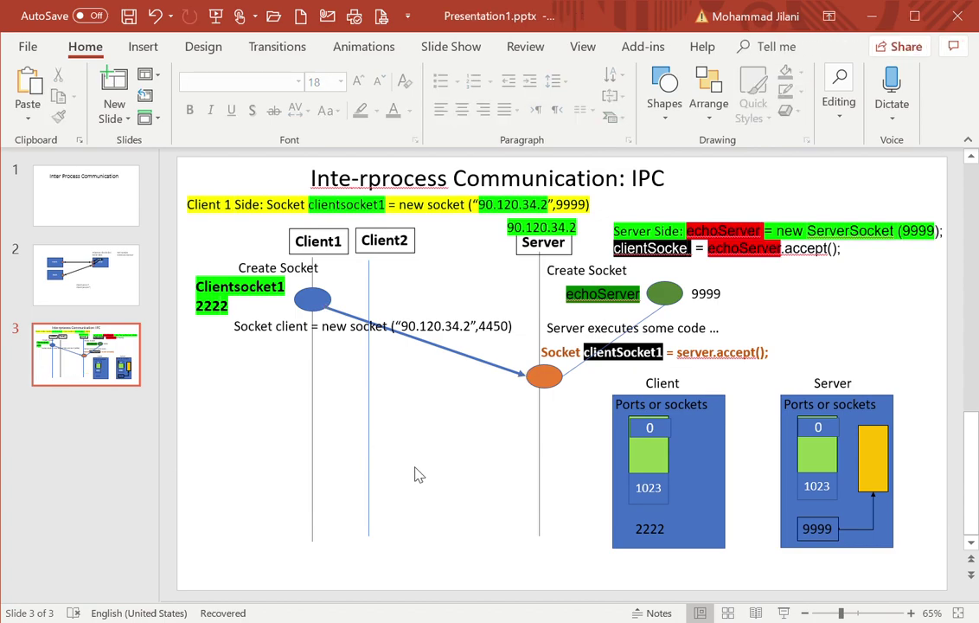
click(370, 454)
key(Delete)
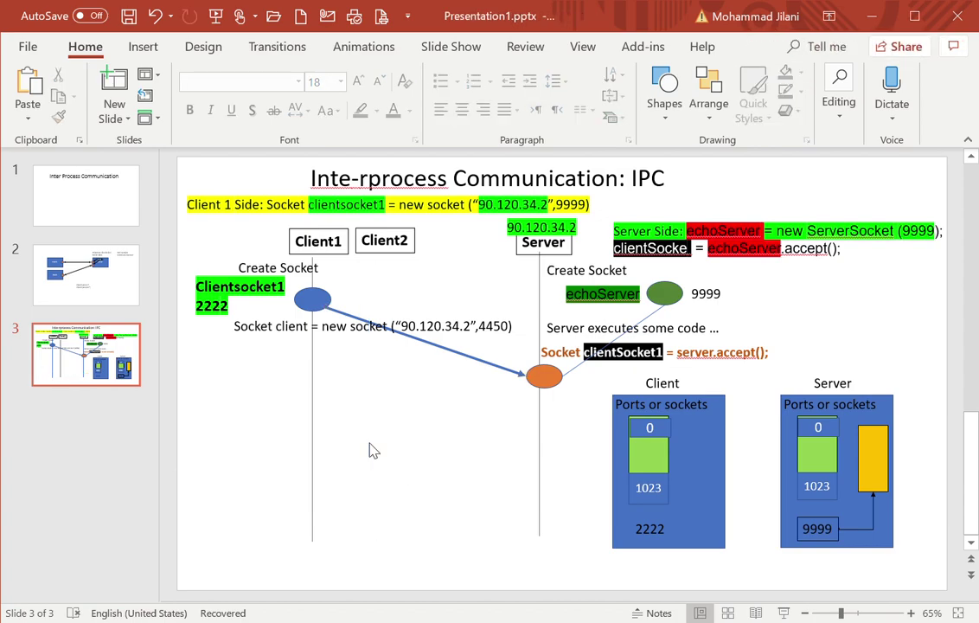
click(417, 241)
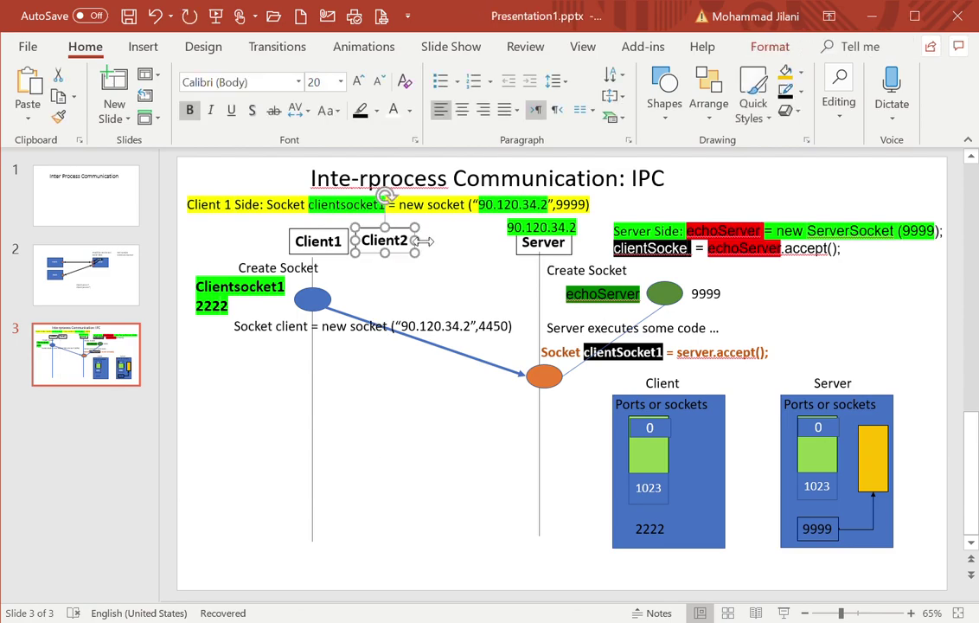
key(Delete)
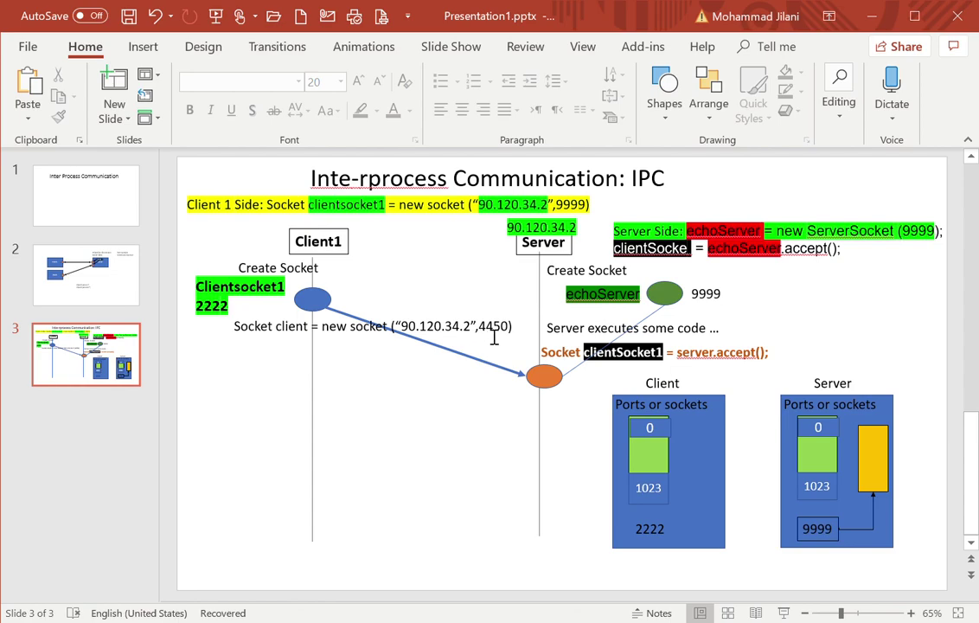
- Change the client note's port to "9999" and rename client to clientsocket1
drag(473, 333, 521, 336)
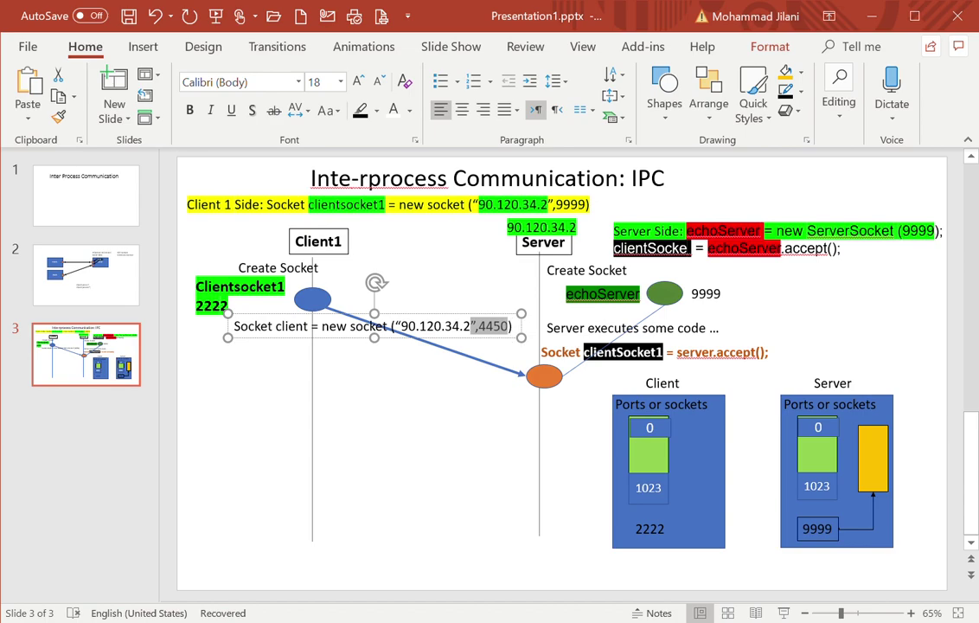
text(999)
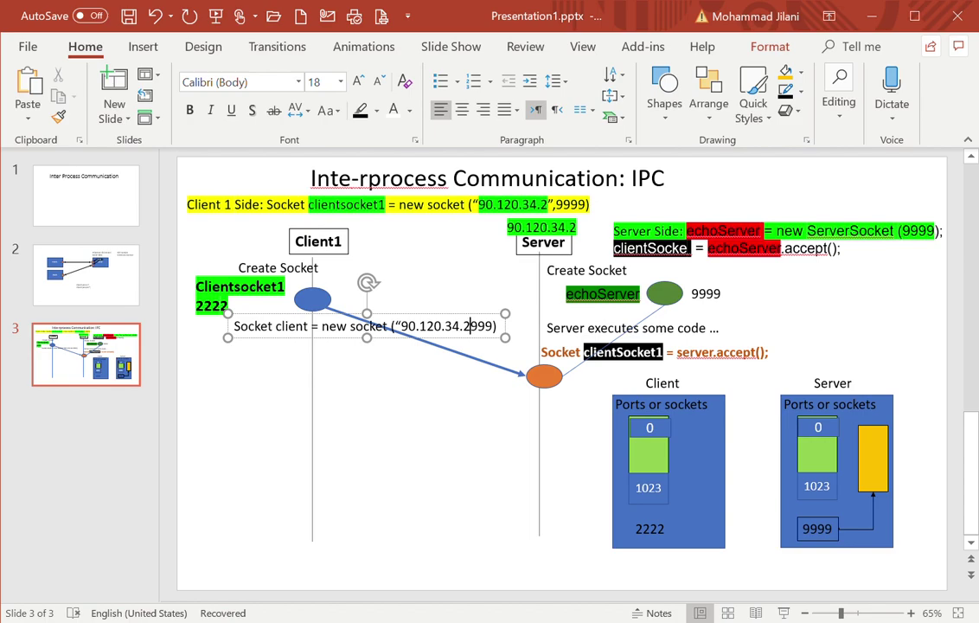
text(")
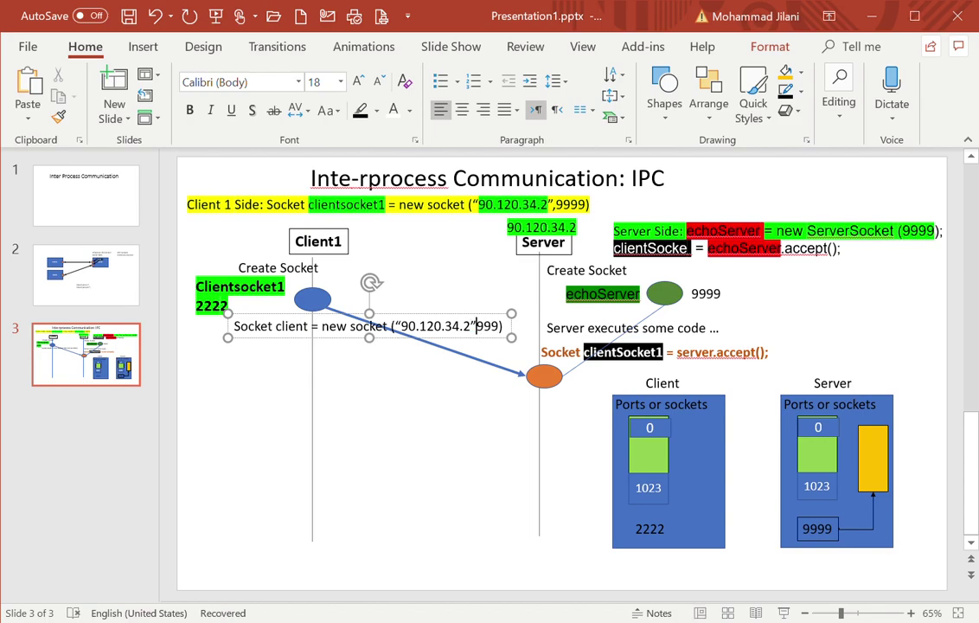
key(End)
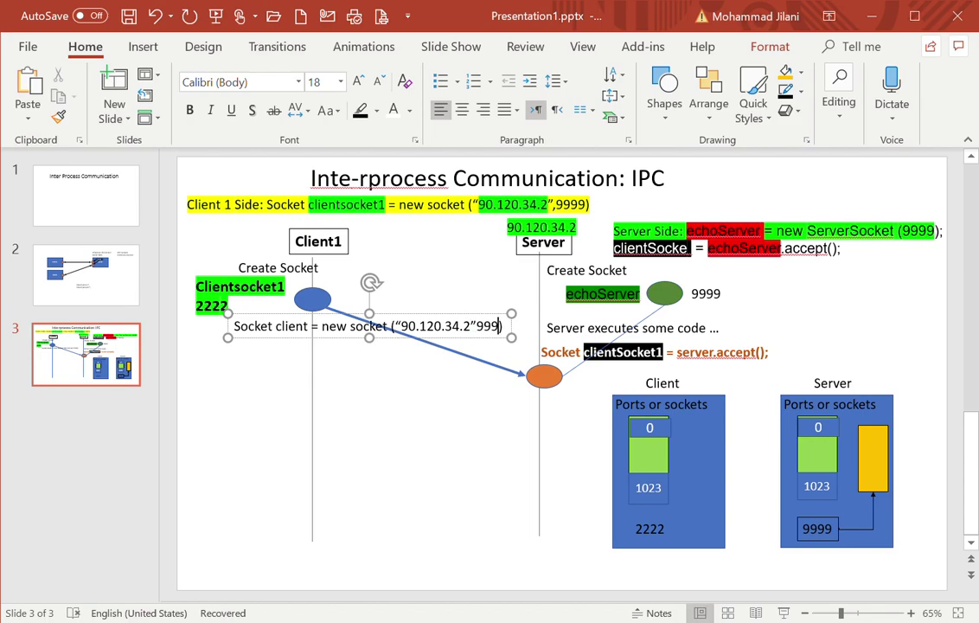
text(")
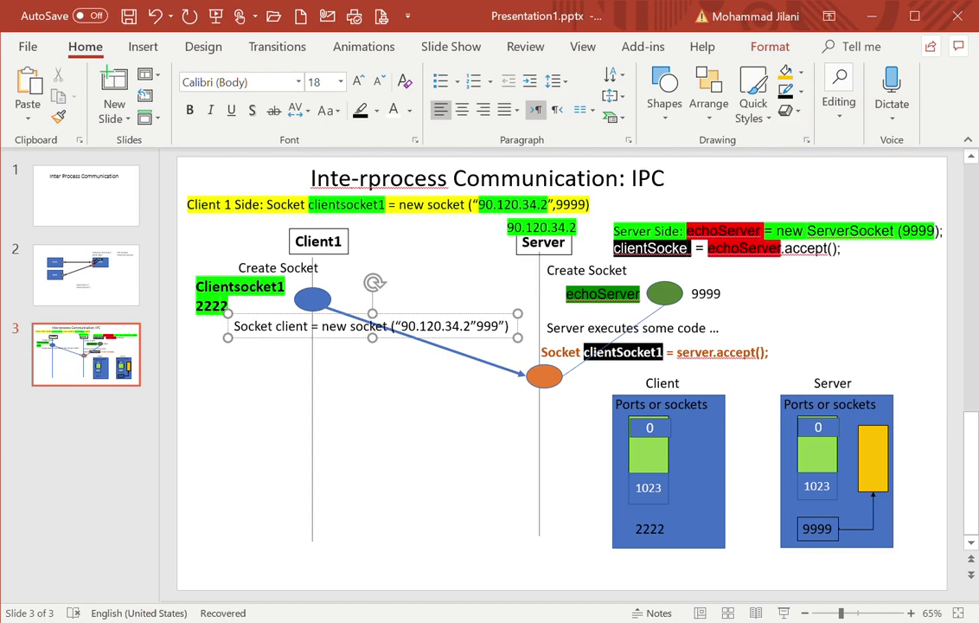
key(Left)
key(Left)
click(473, 326)
key(BackSpace)
text(,)
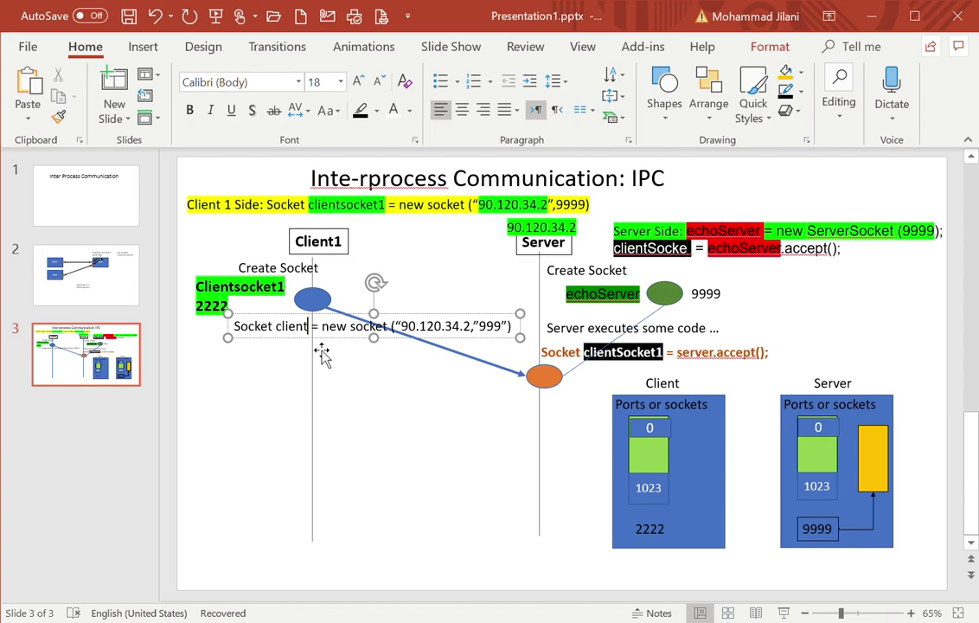
text(socket)
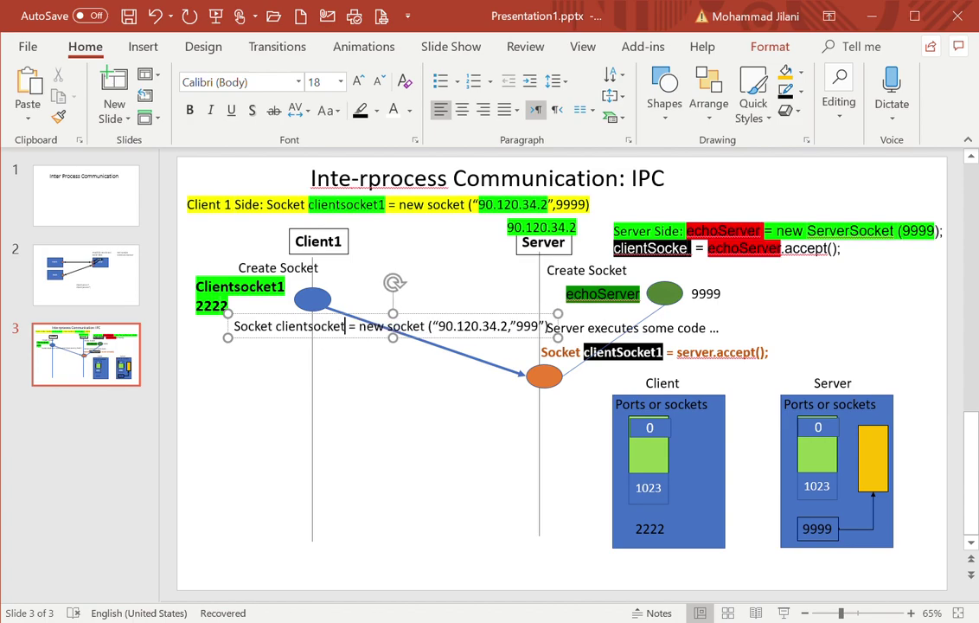
text(1)
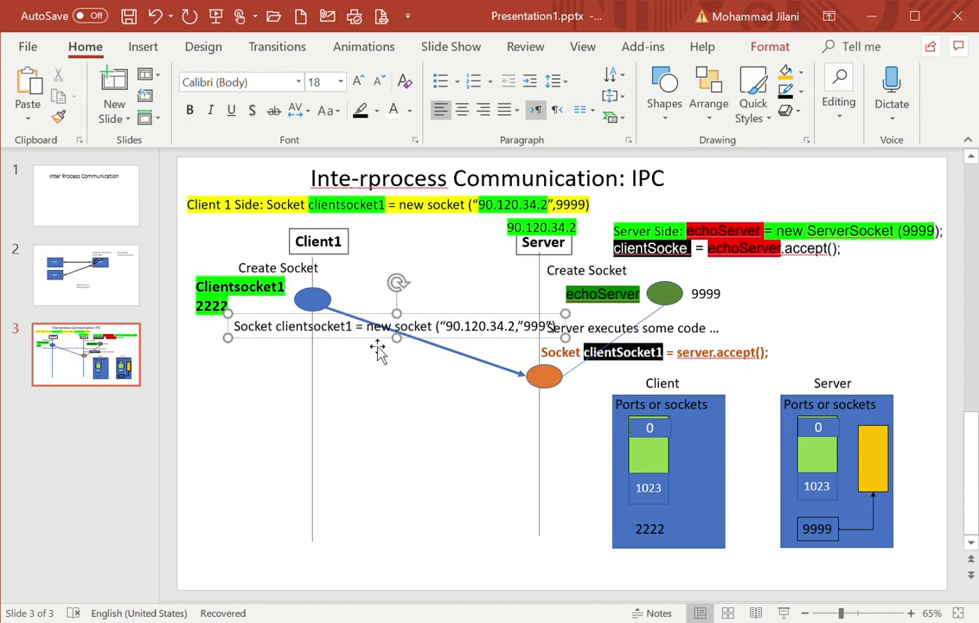
- Move the note lower left and highlight the IP 90.120.34.2 in yellow
drag(381, 342, 372, 344)
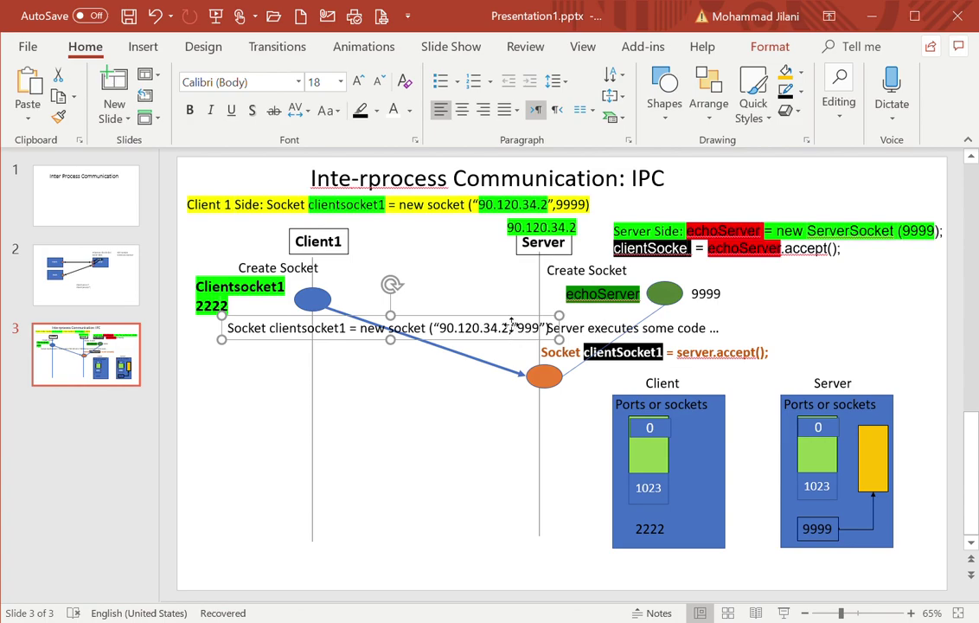
mouse_move(491, 336)
mouse_down()
mouse_move(487, 323)
mouse_move(447, 368)
mouse_move(455, 373)
mouse_up()
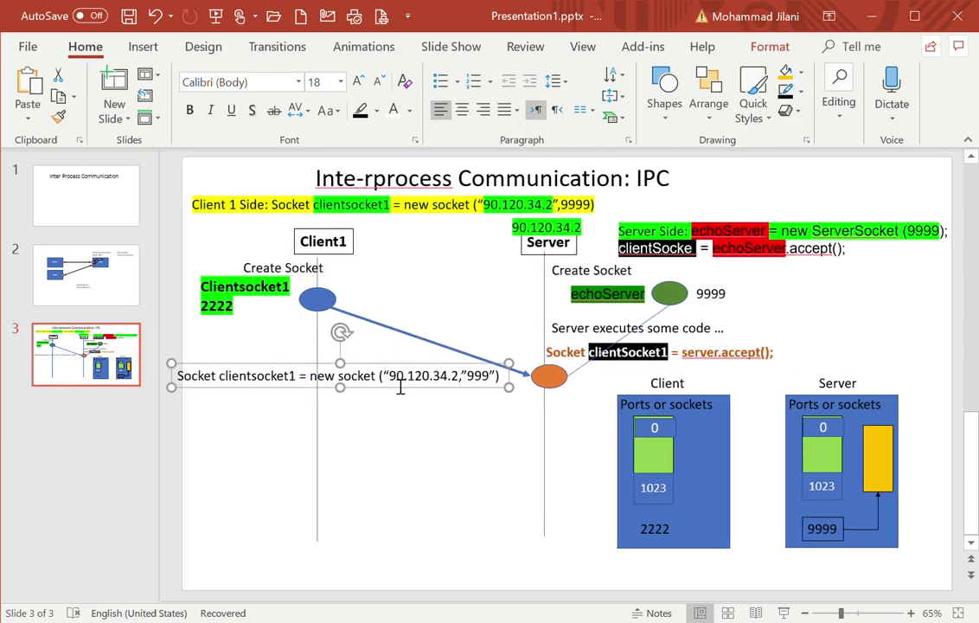
drag(388, 377, 459, 377)
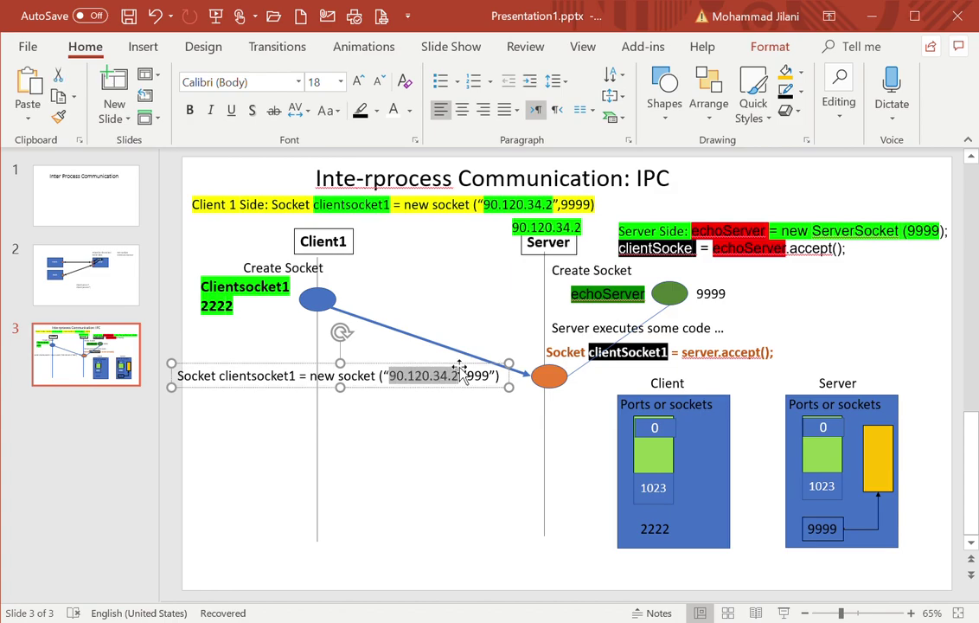
click(362, 109)
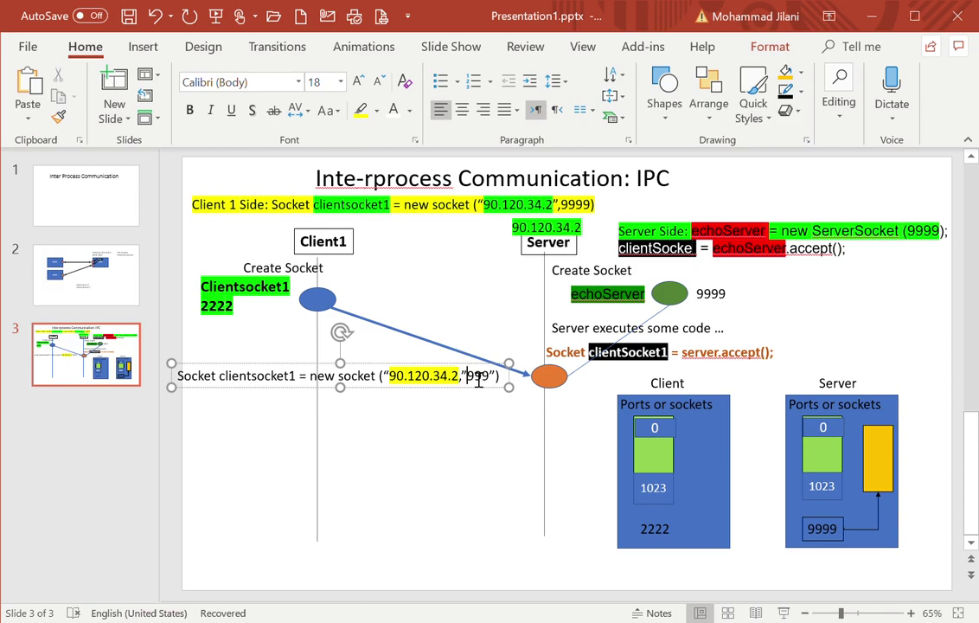
text(9)
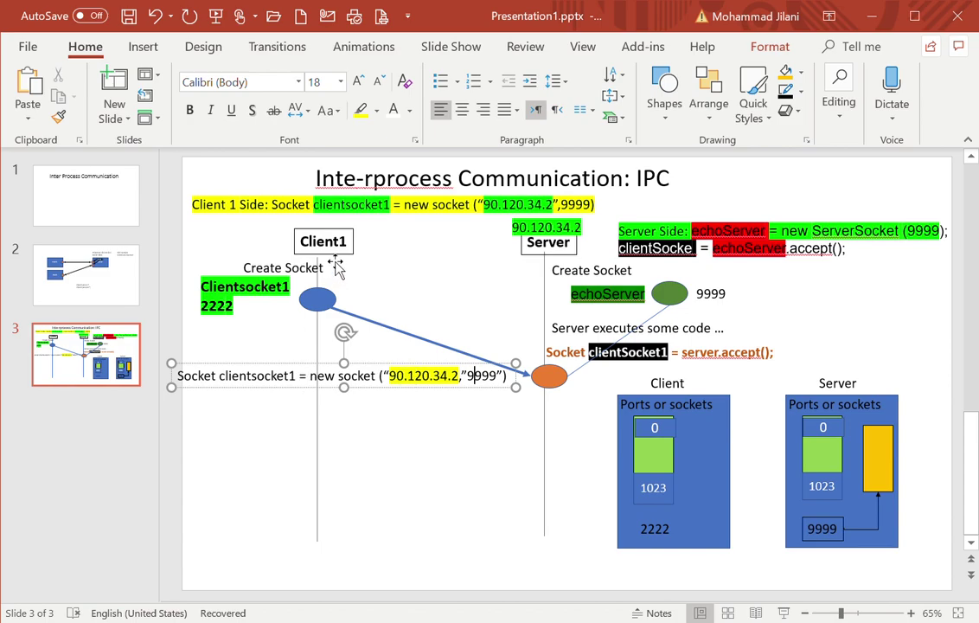
click(552, 307)
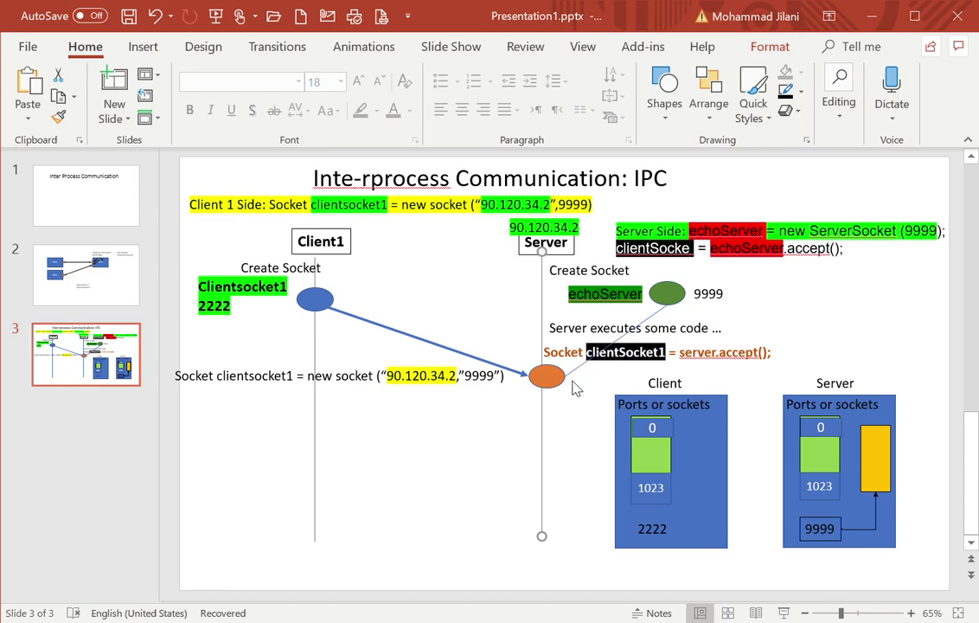
click(550, 376)
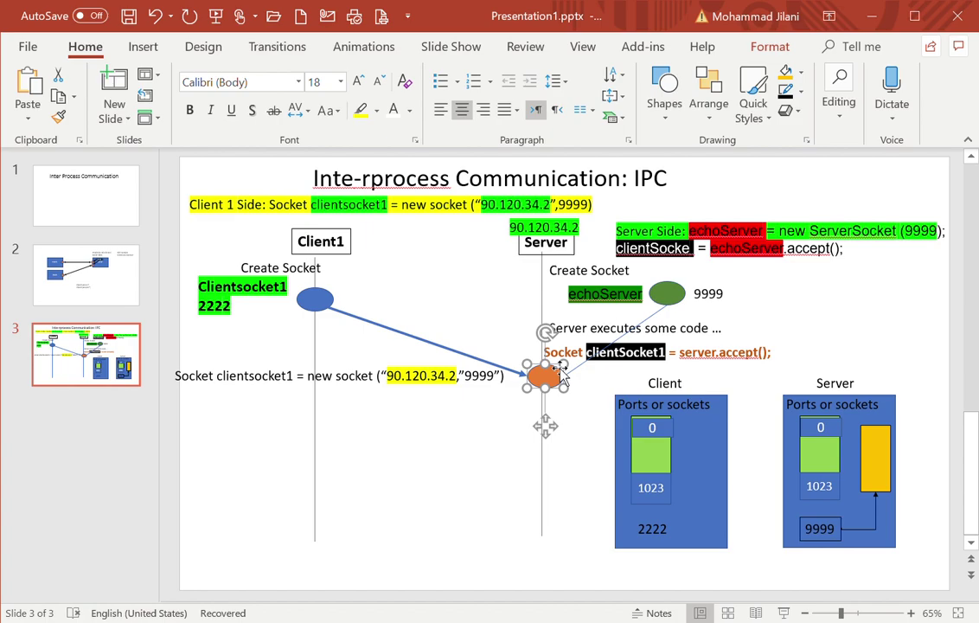
click(465, 357)
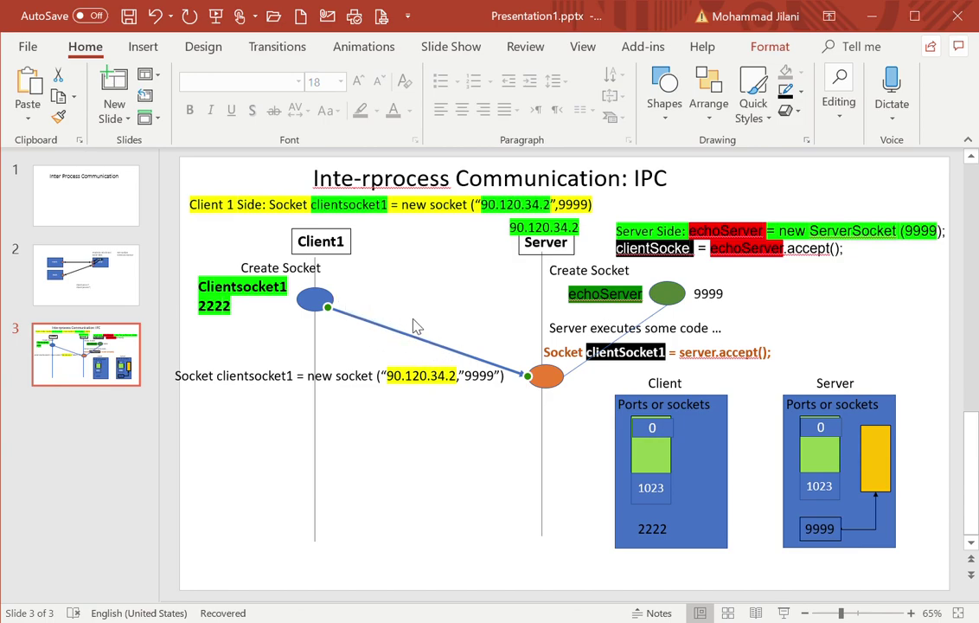
key(Delete)
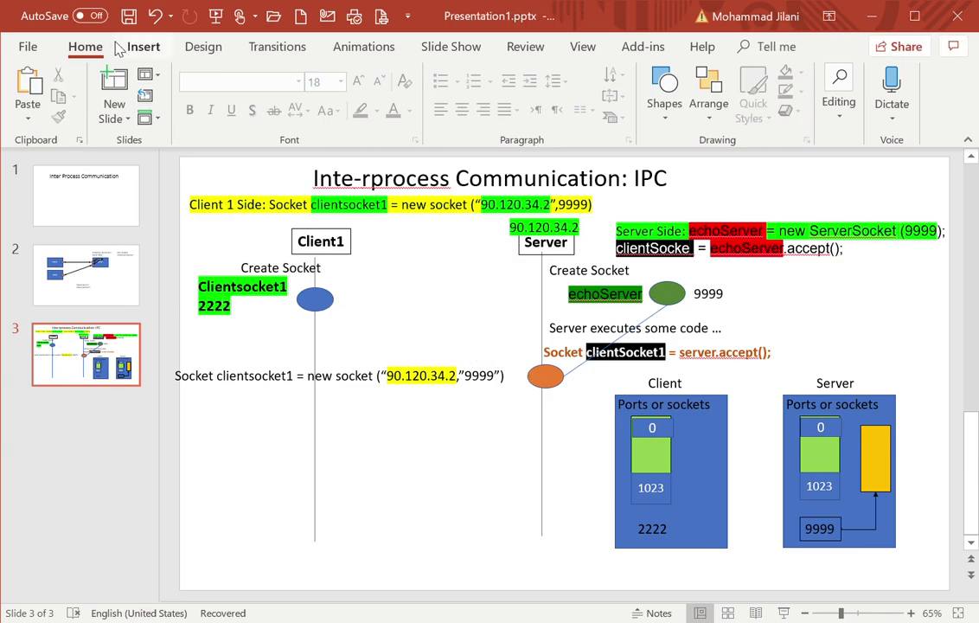
click(156, 15)
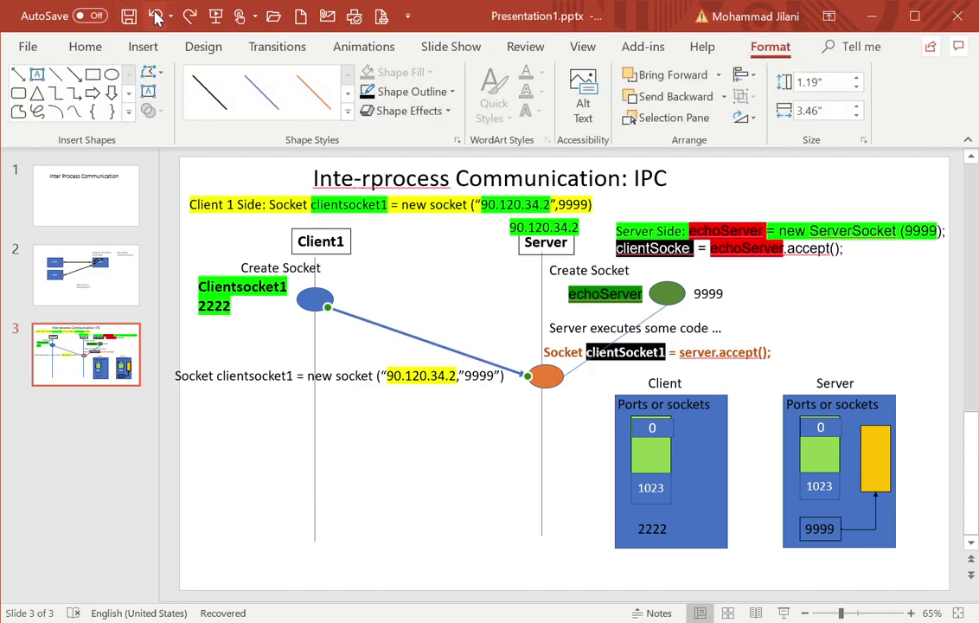
- Redo the Client1-to-server arrow deletion and reselect the orange server ellipse
click(156, 15)
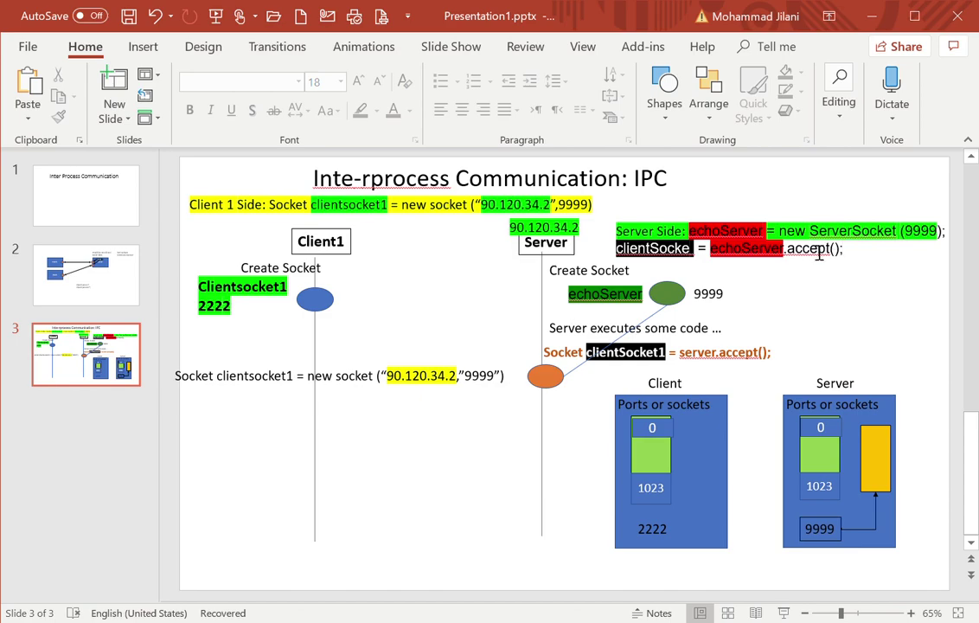
click(666, 293)
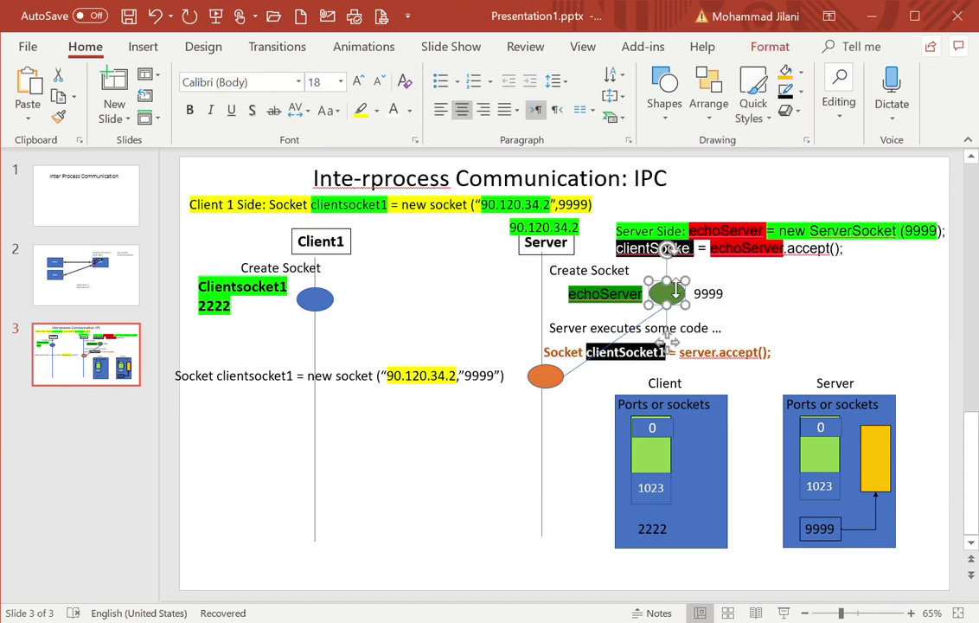
click(709, 251)
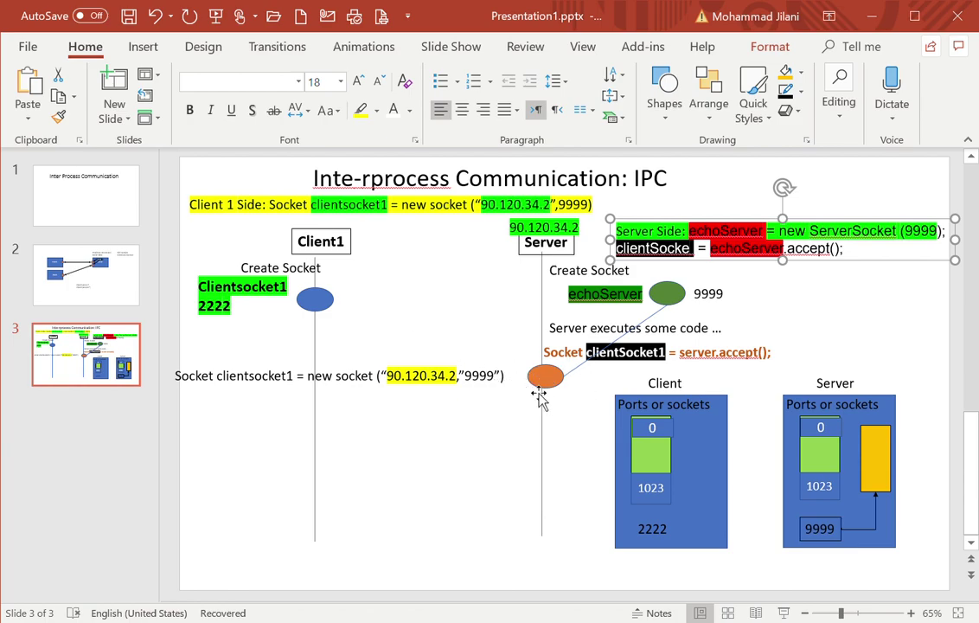
click(568, 377)
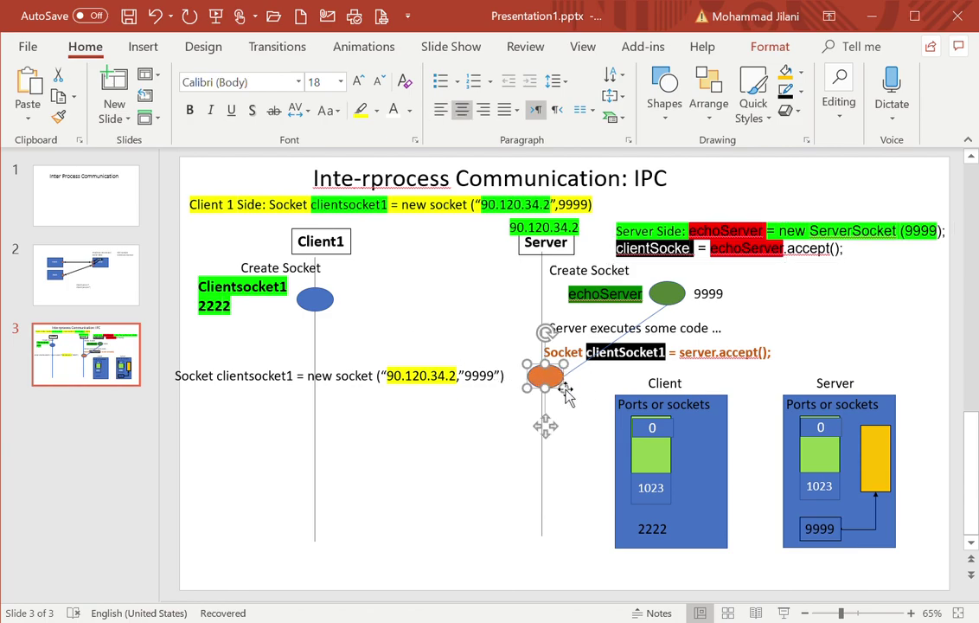
click(571, 419)
click(546, 380)
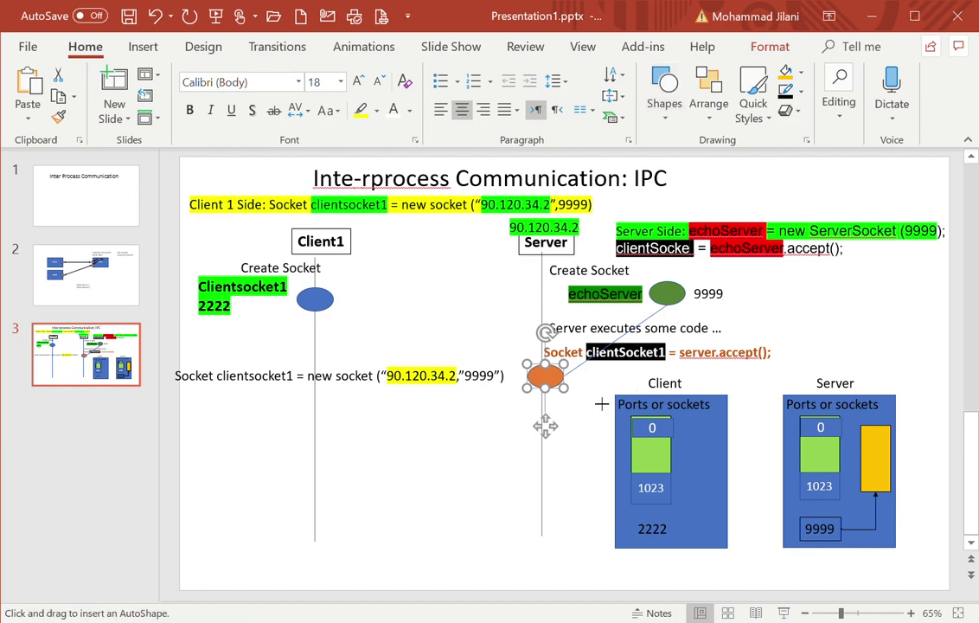
- Replace the orange ellipse on the Server line with a rotated blue pie socket
drag(530, 430, 566, 460)
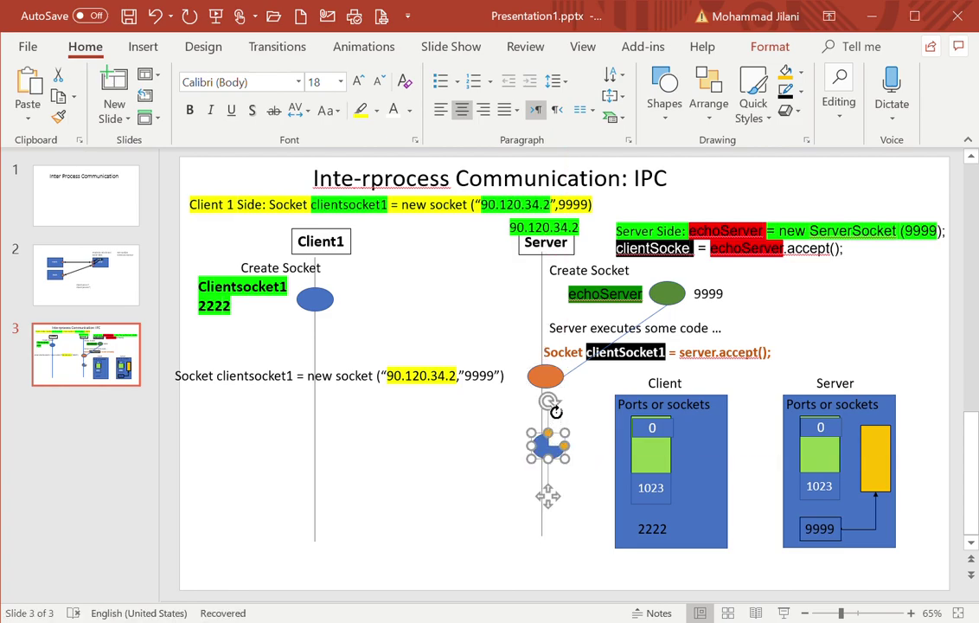
mouse_move(548, 400)
mouse_down()
mouse_move(525, 458)
mouse_move(532, 474)
mouse_move(525, 469)
mouse_up()
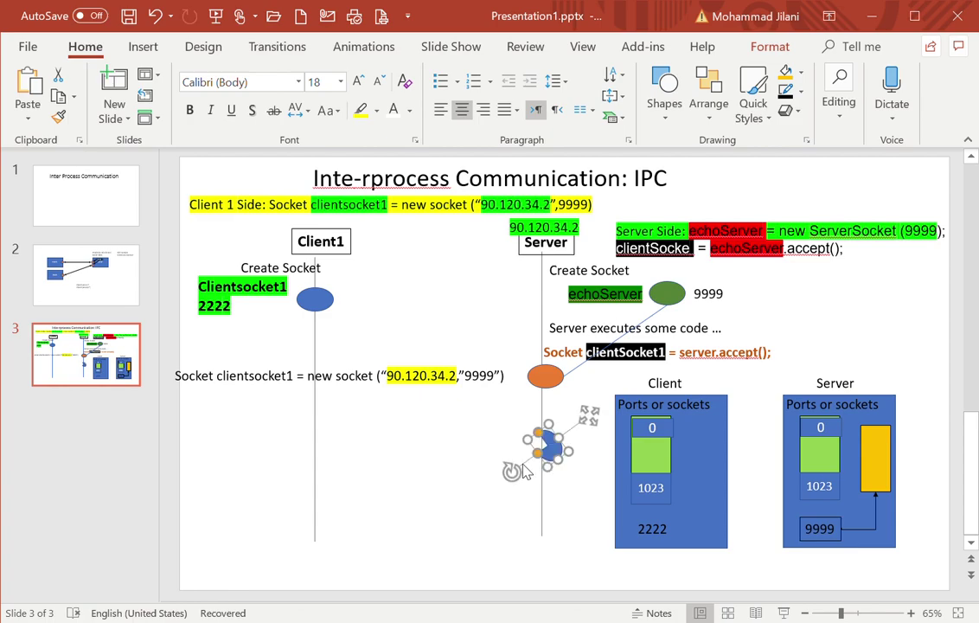
click(522, 470)
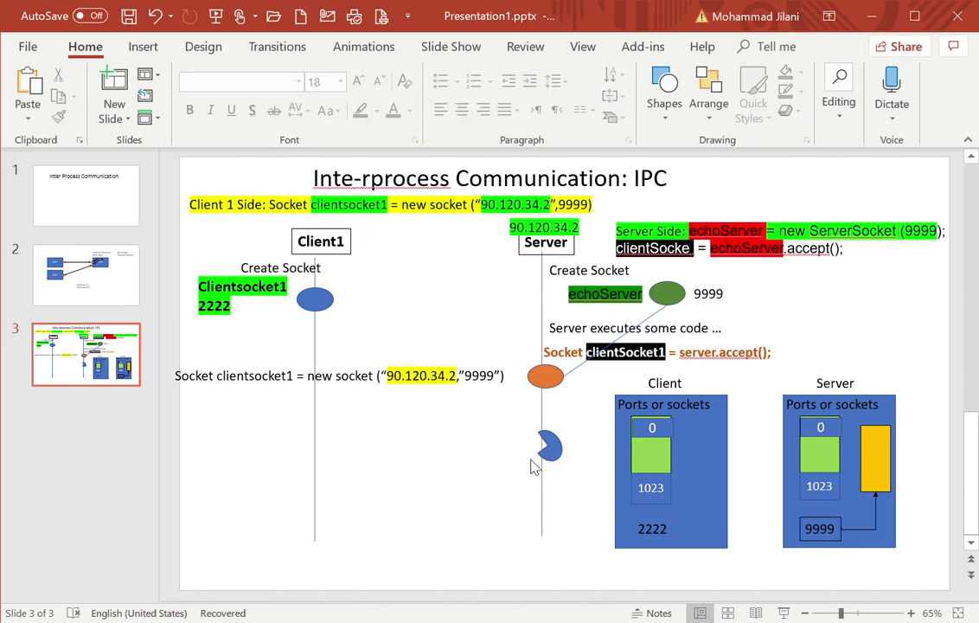
click(556, 459)
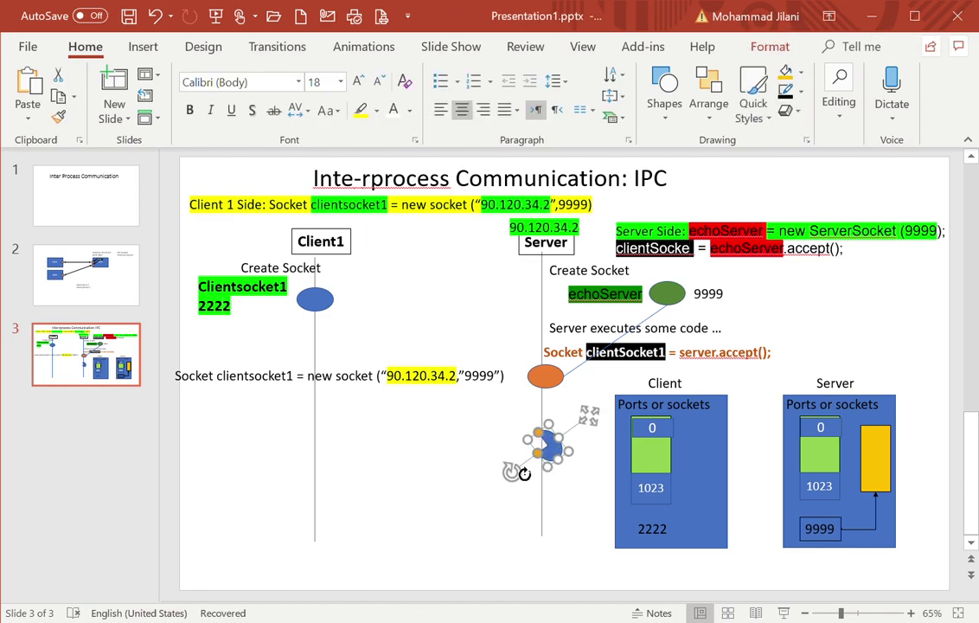
drag(523, 476, 520, 476)
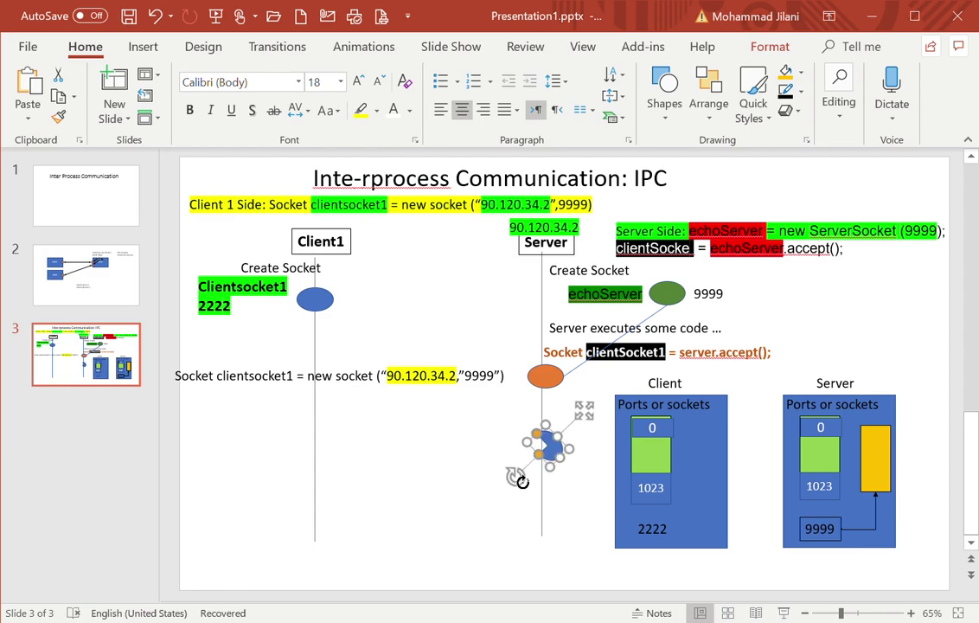
click(543, 492)
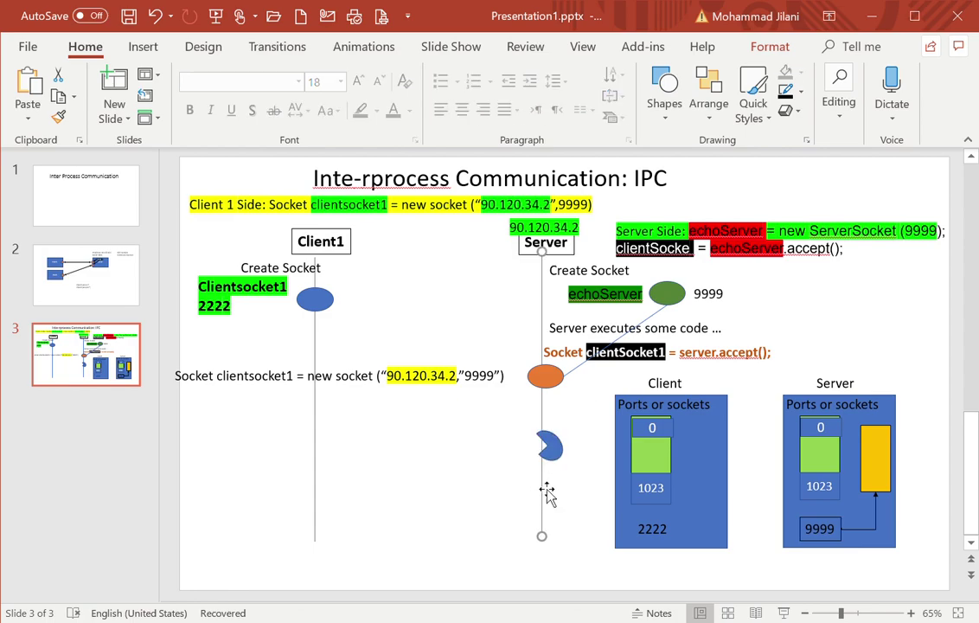
click(556, 382)
key(Delete)
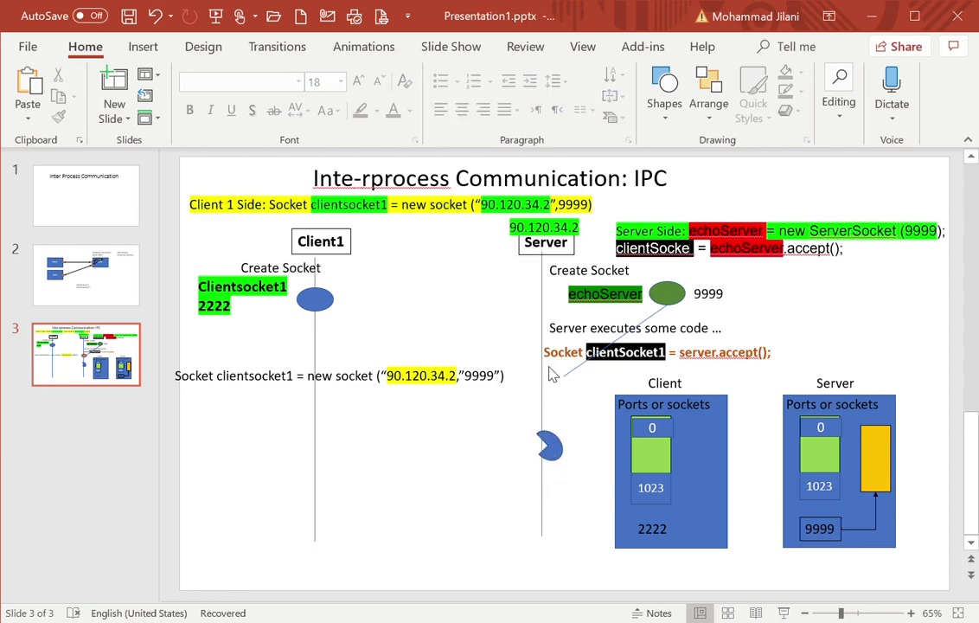
drag(564, 452, 562, 388)
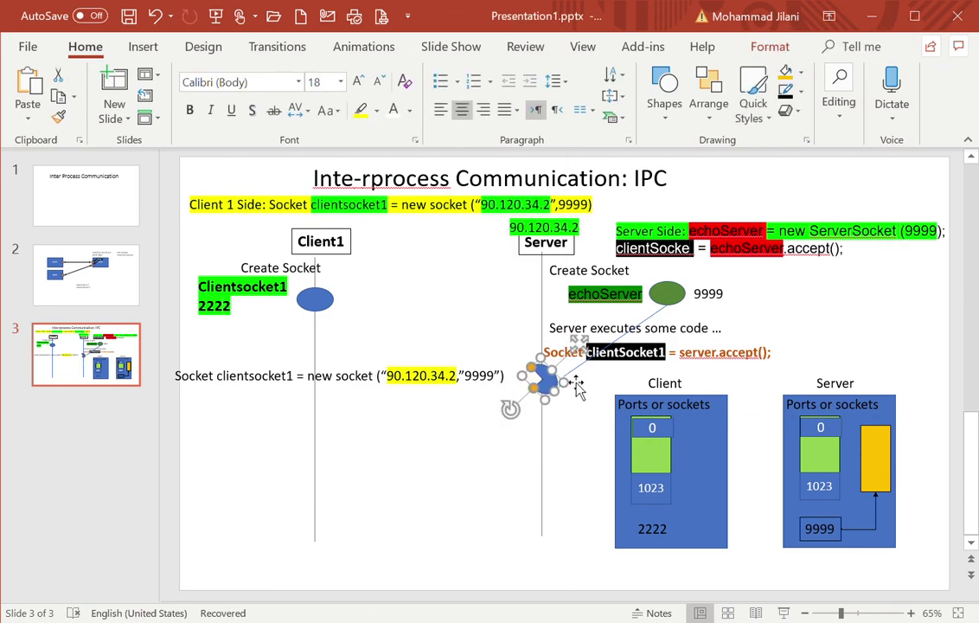
- Attach the echoServer connector's end to the new blue pie socket
click(567, 379)
drag(567, 379, 553, 381)
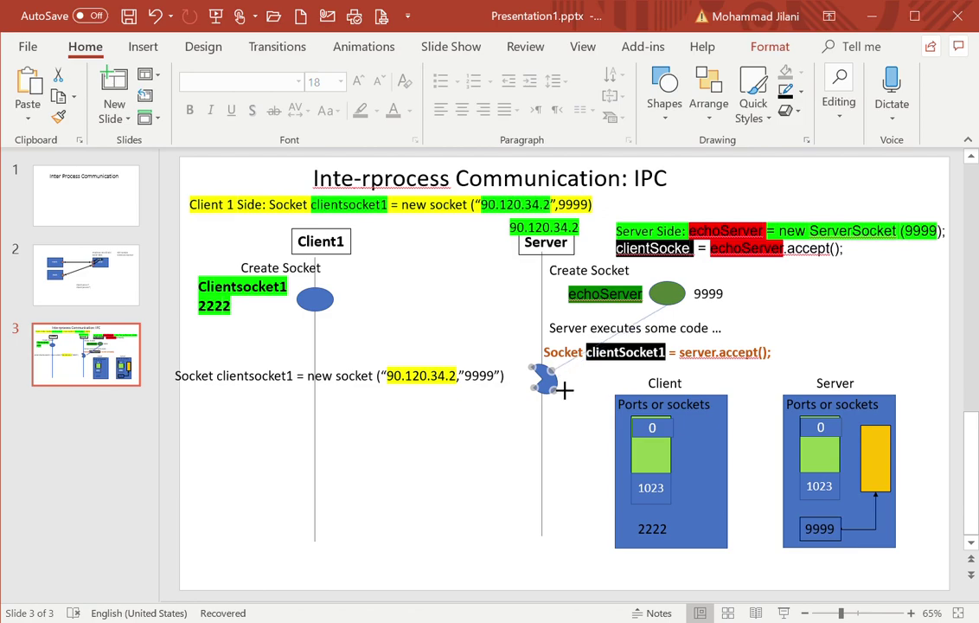
click(558, 407)
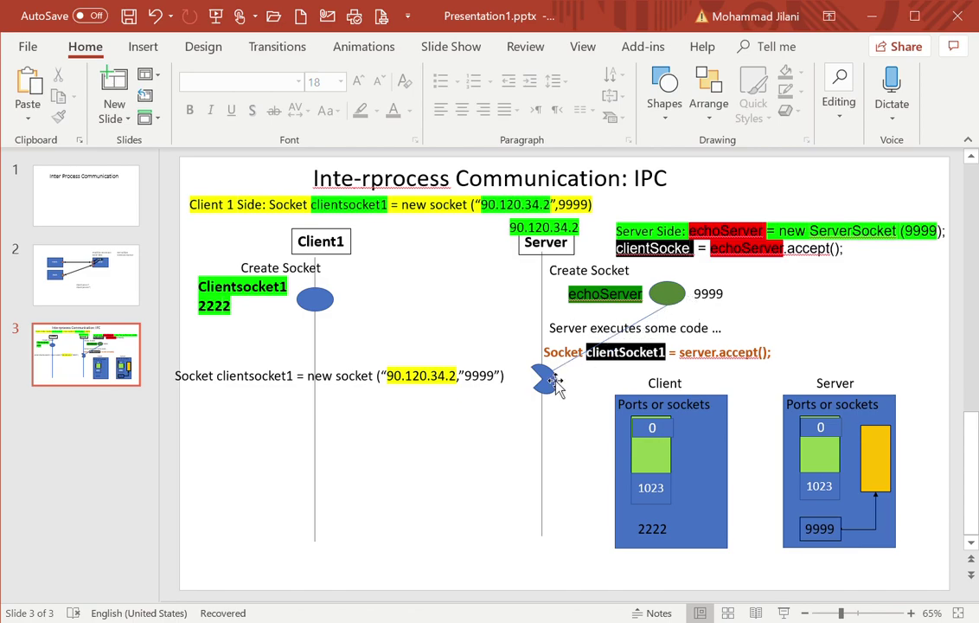
click(506, 375)
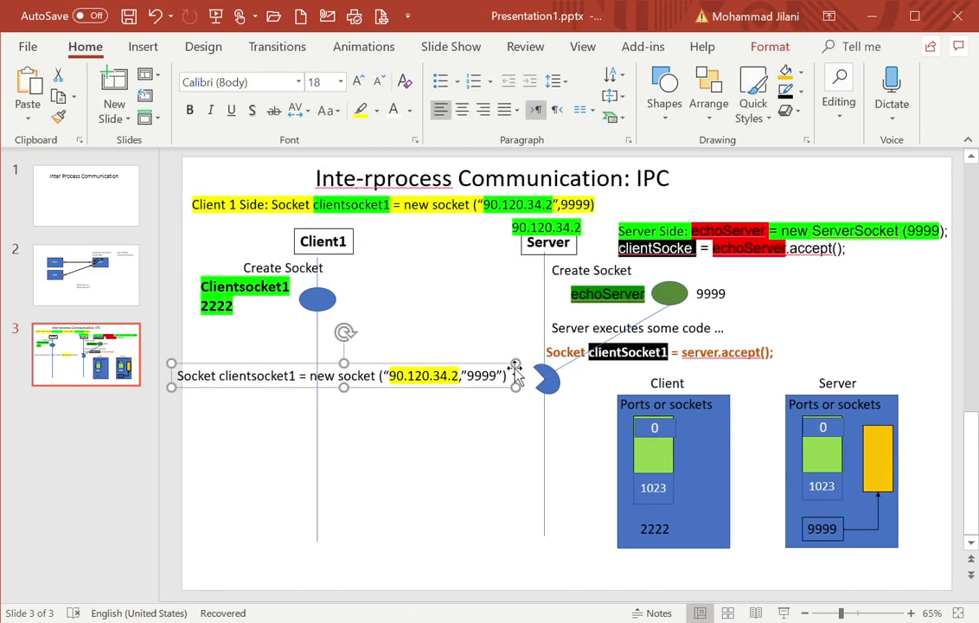
click(456, 336)
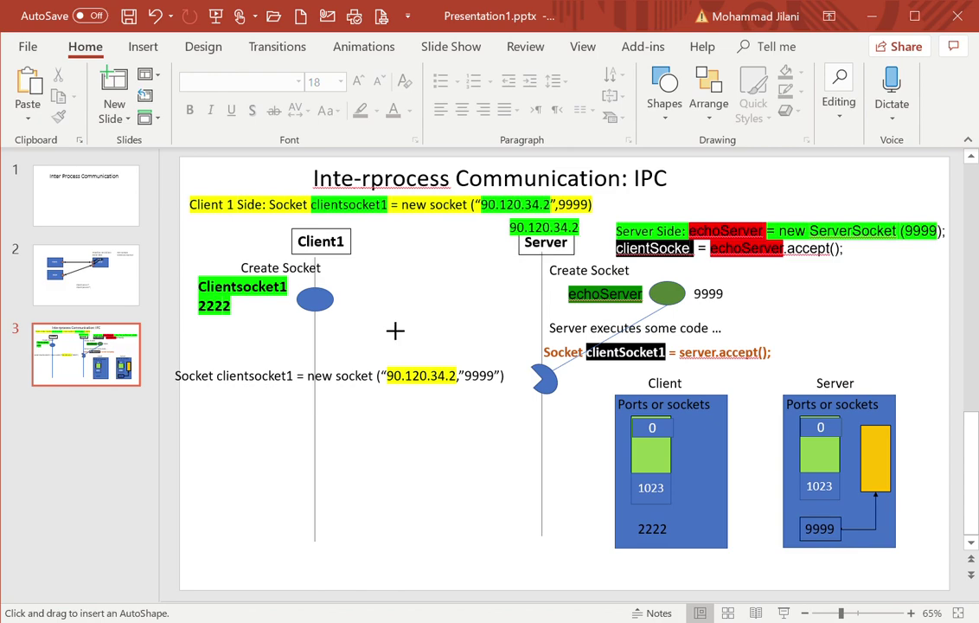
- Draw a lifeline between Client1 and Server and copy the blue socket onto it
drag(382, 316, 381, 536)
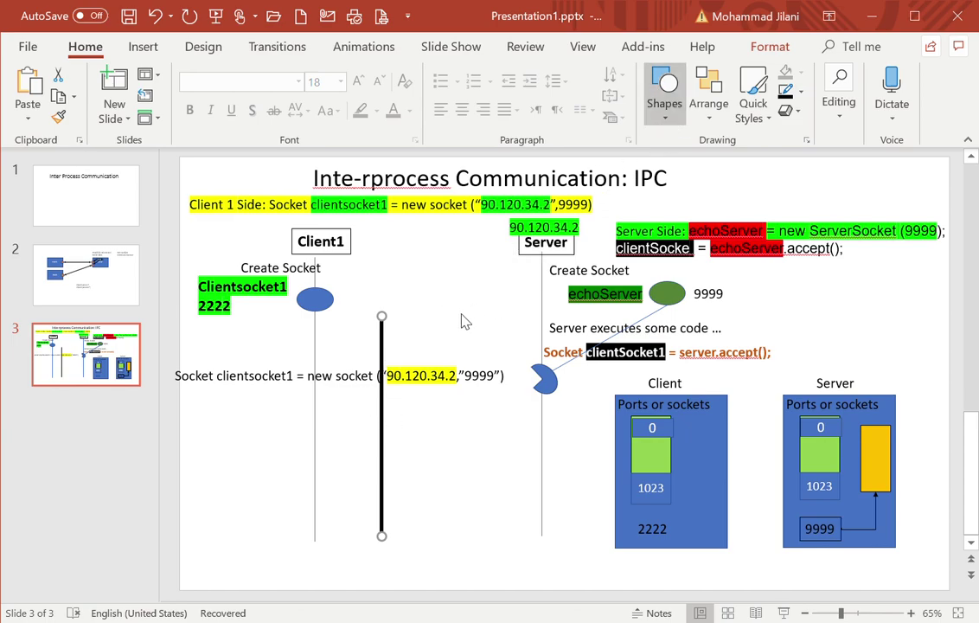
click(332, 303)
drag(344, 313, 400, 347)
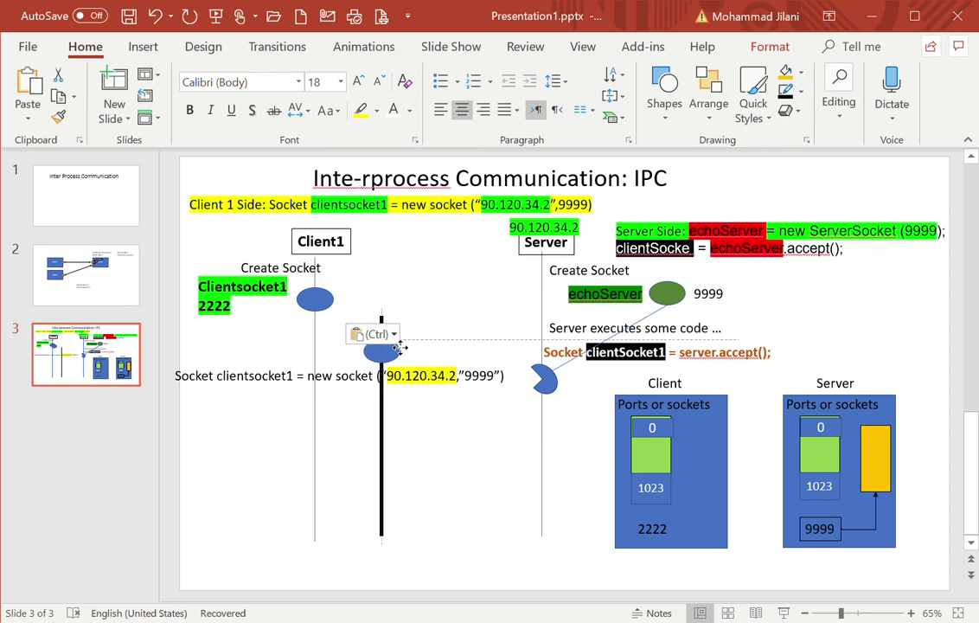
click(421, 335)
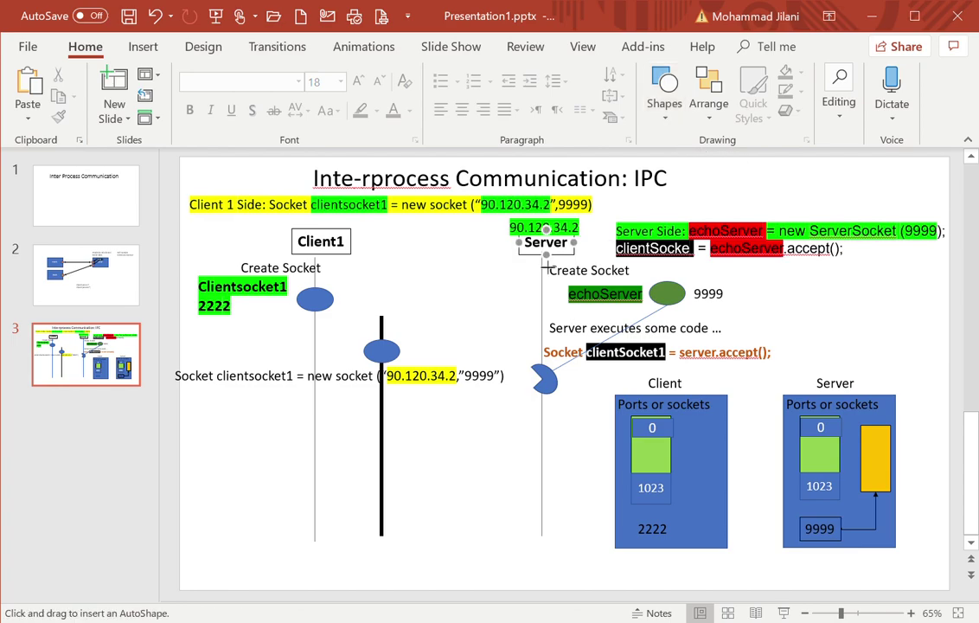
- Connect the copied socket to the server socket with a thick black arrow
drag(398, 350, 547, 386)
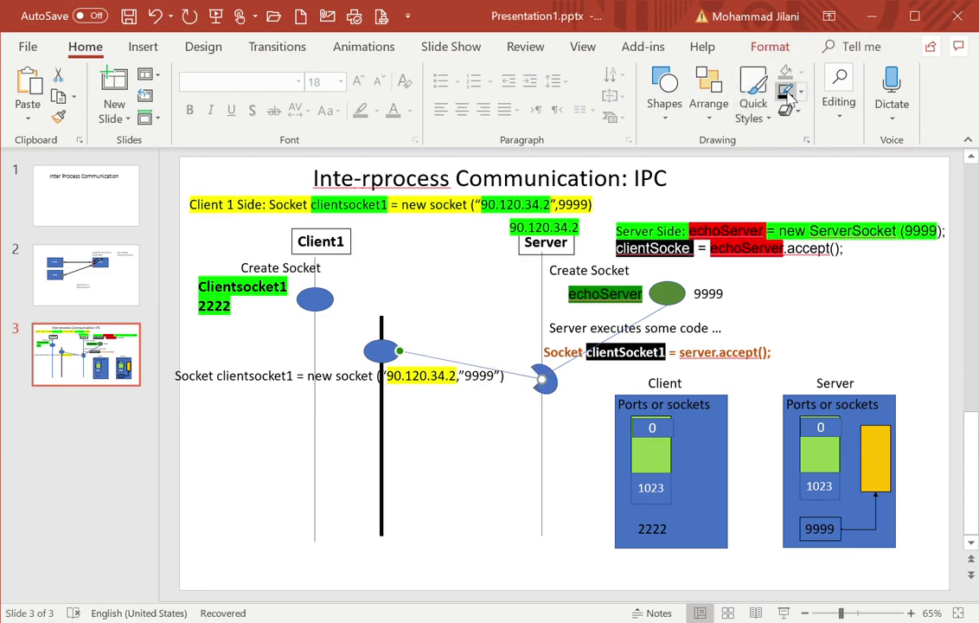
click(804, 317)
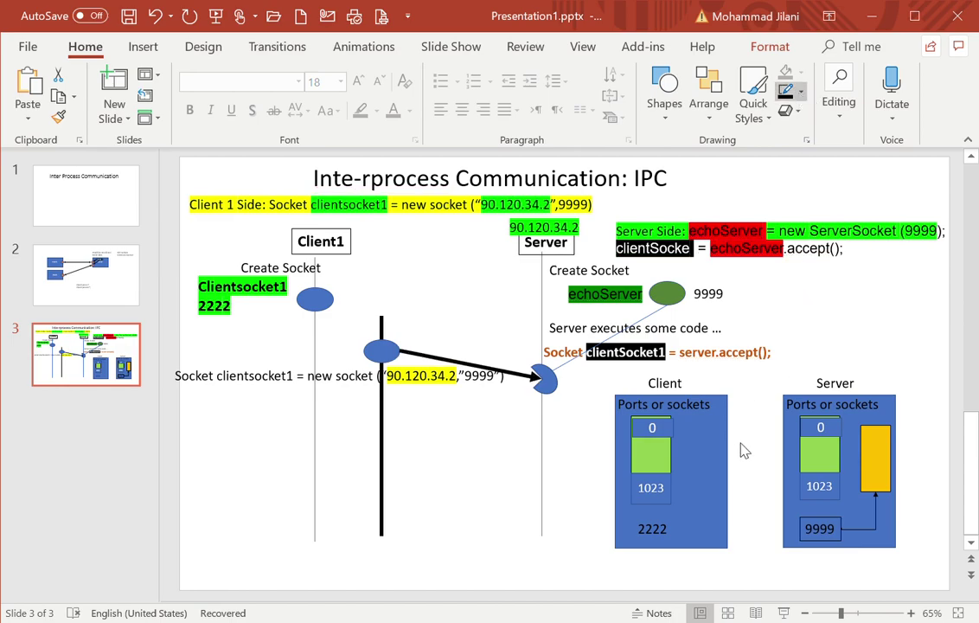
click(511, 464)
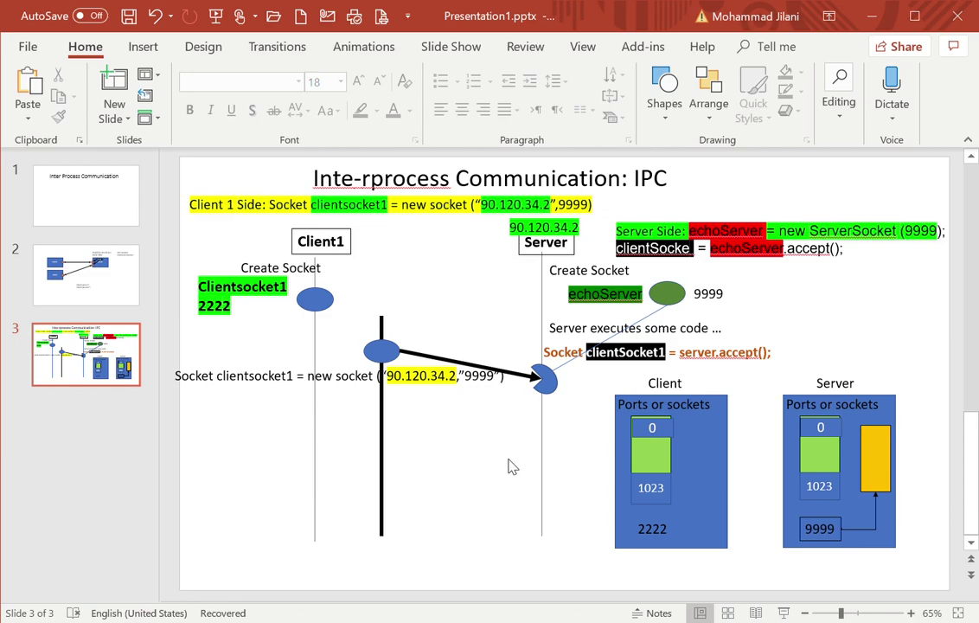
- Duplicate the Client1 label box above the new thick lifeline and retype it as 'Intruder'
click(355, 245)
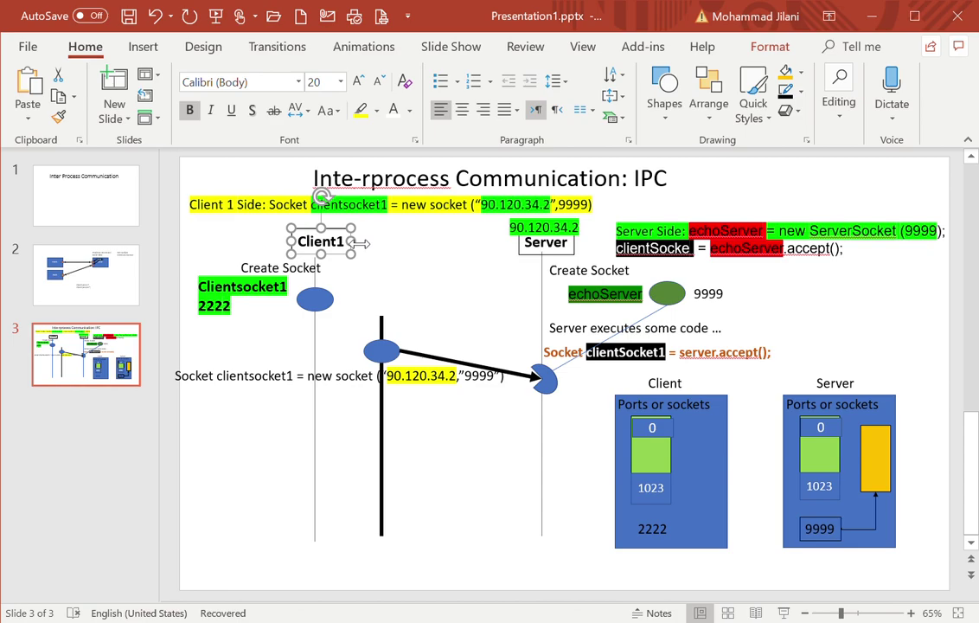
key(ctrl+c)
key(ctrl+v)
drag(319, 223, 408, 300)
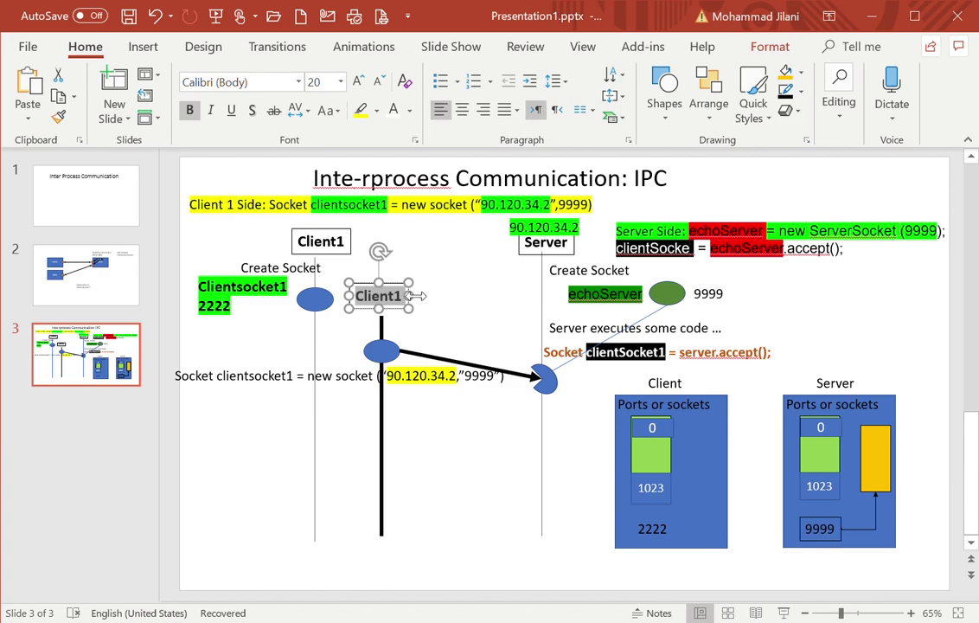
text(Int)
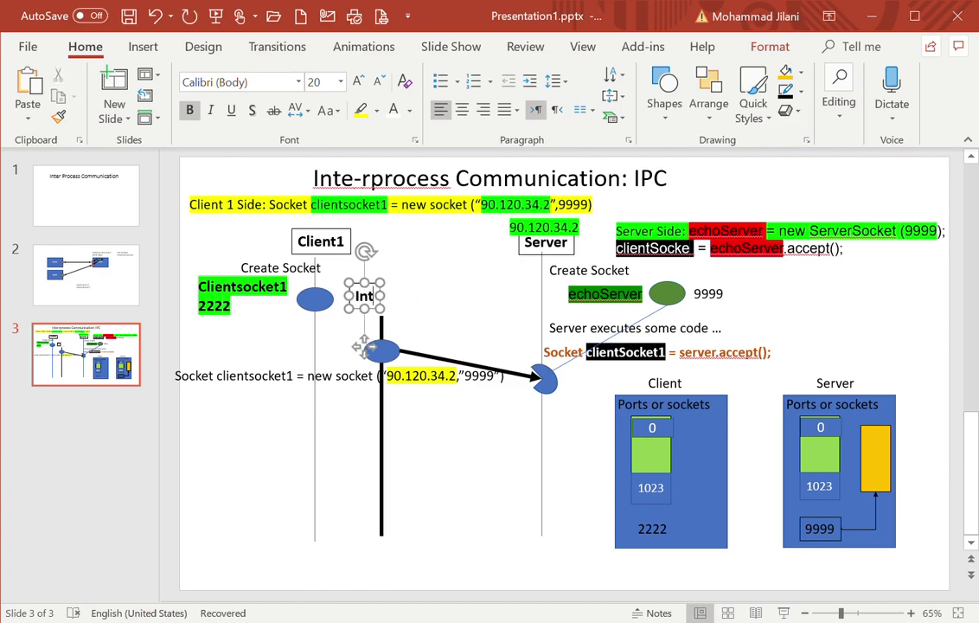
text(ruder)
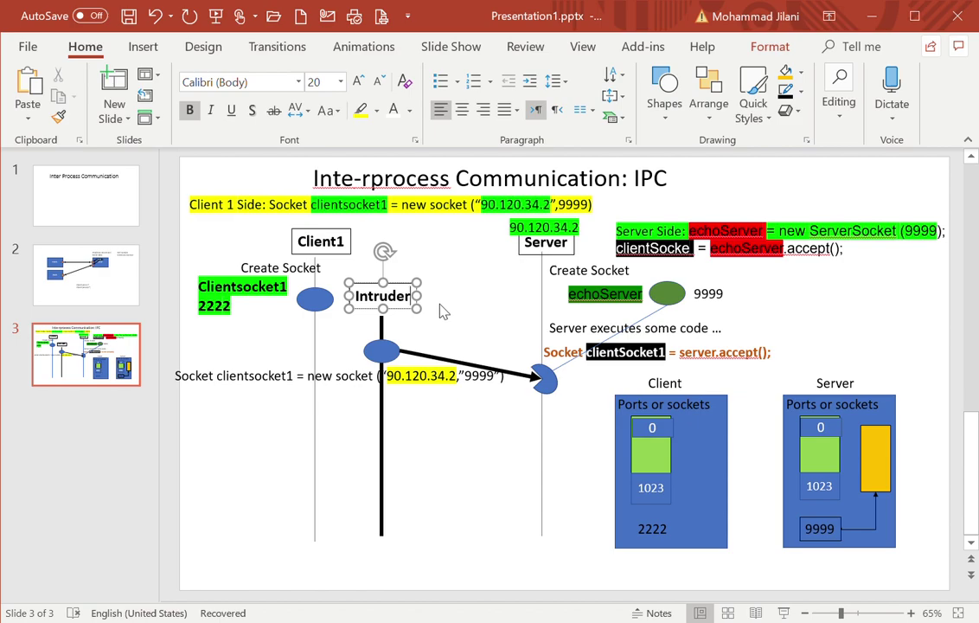
click(443, 310)
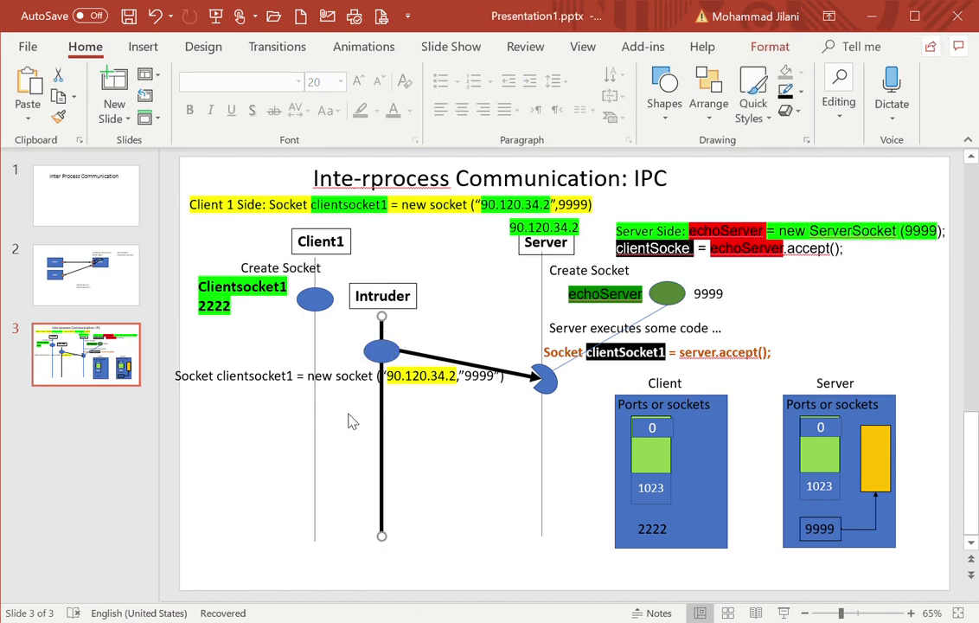
click(419, 357)
- Shift the Client1 socket ellipse down and back, then paste and undo a trial label copy
drag(335, 304, 333, 412)
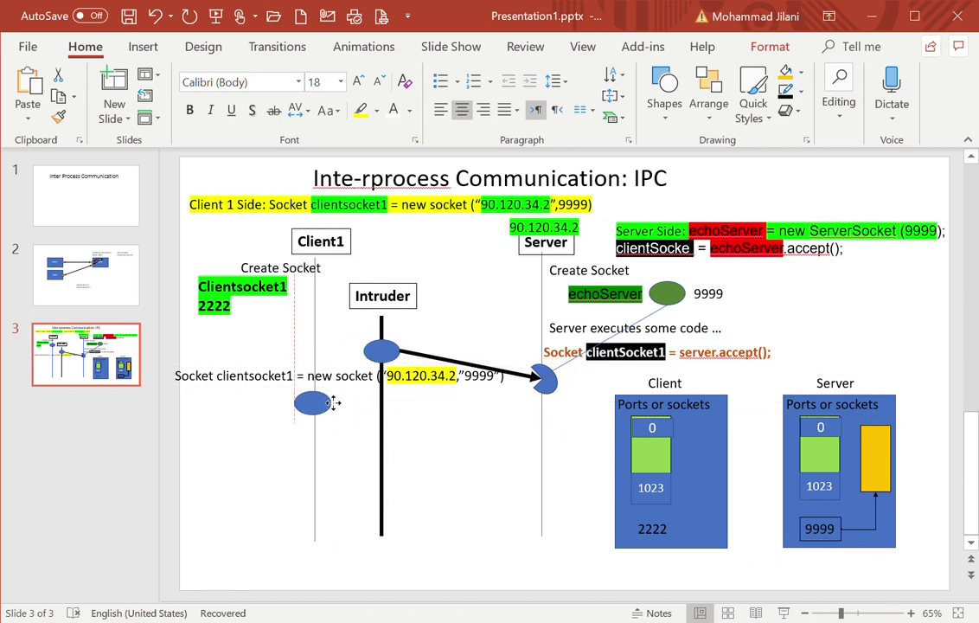
drag(333, 411, 330, 354)
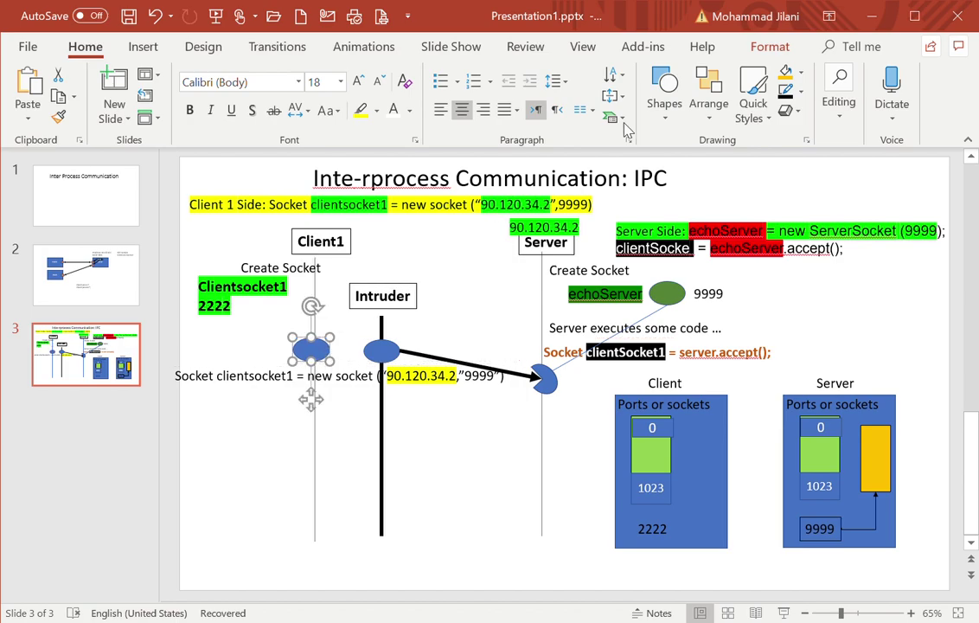
click(498, 271)
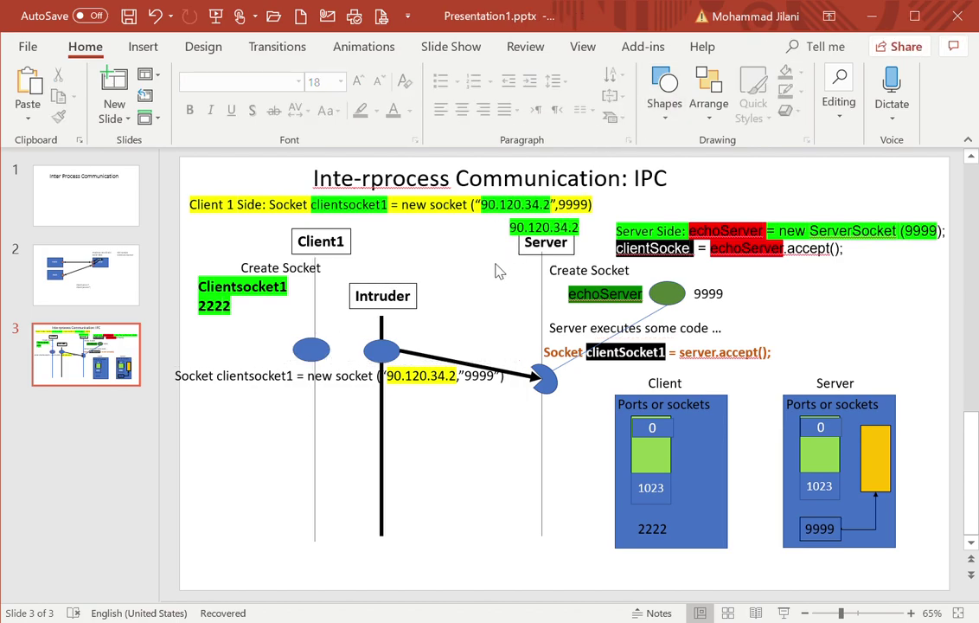
key(ctrl+v)
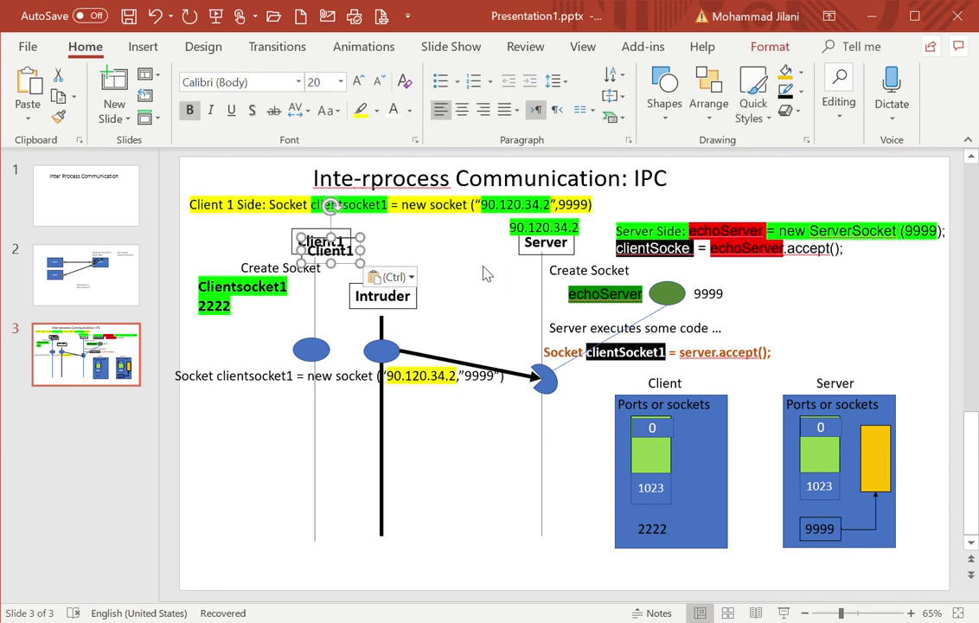
click(155, 16)
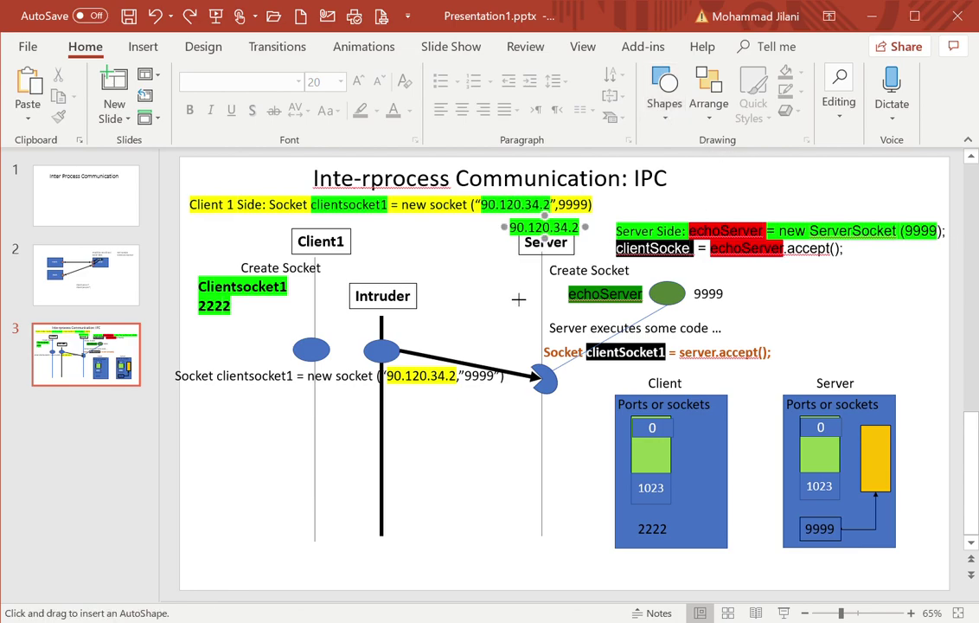
- Draw and delete a trial Client1-to-server connector, raise the ellipse, and inspect nearby shapes
drag(330, 350, 545, 390)
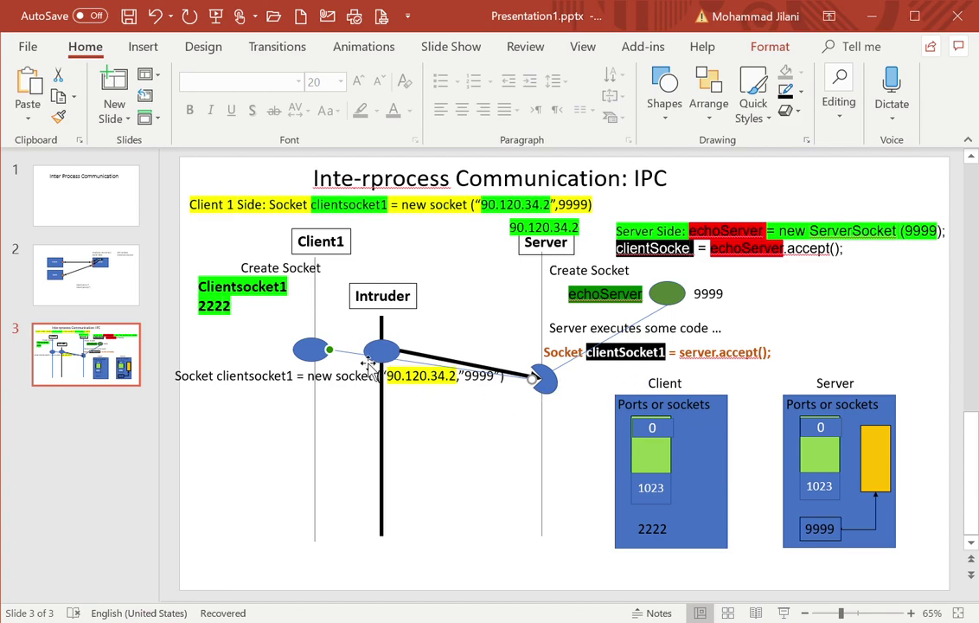
key(Delete)
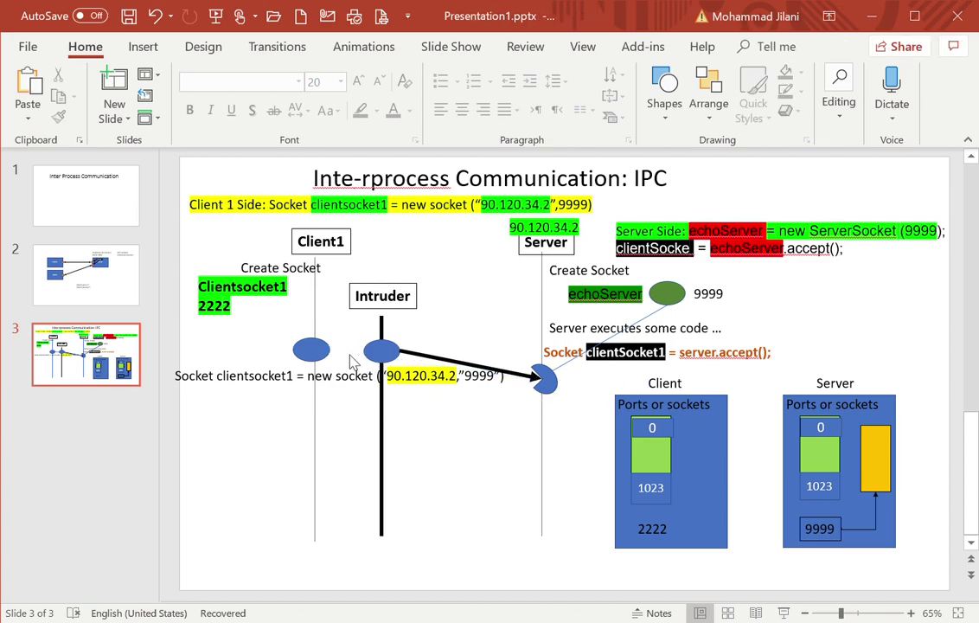
drag(327, 349, 334, 309)
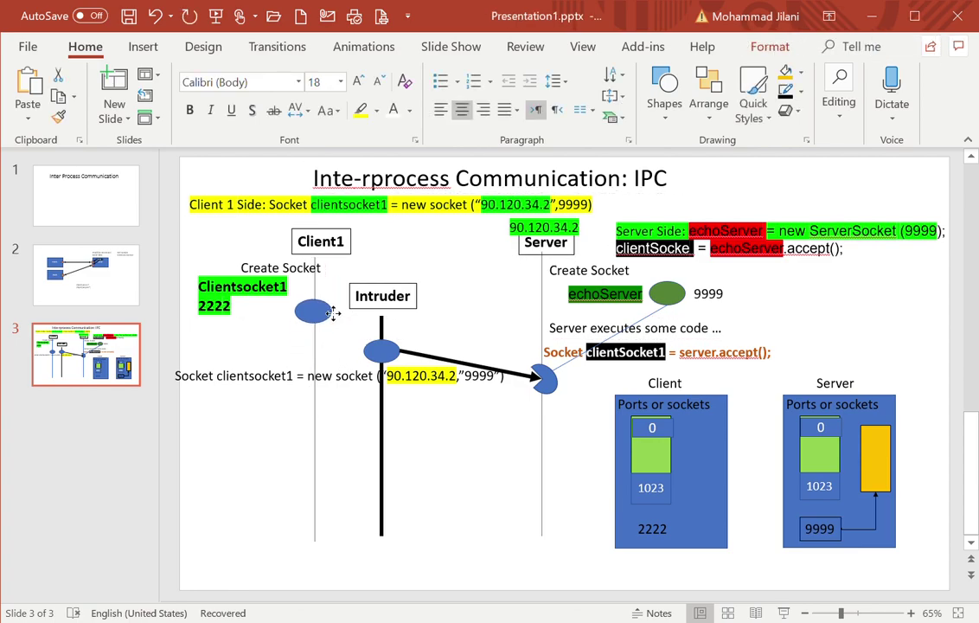
click(543, 378)
click(432, 363)
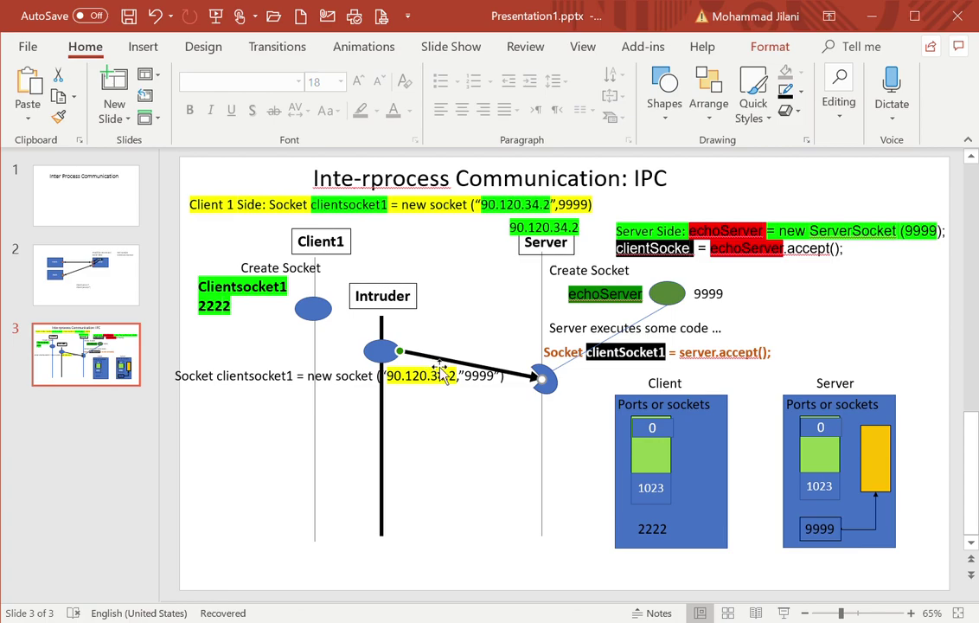
click(559, 396)
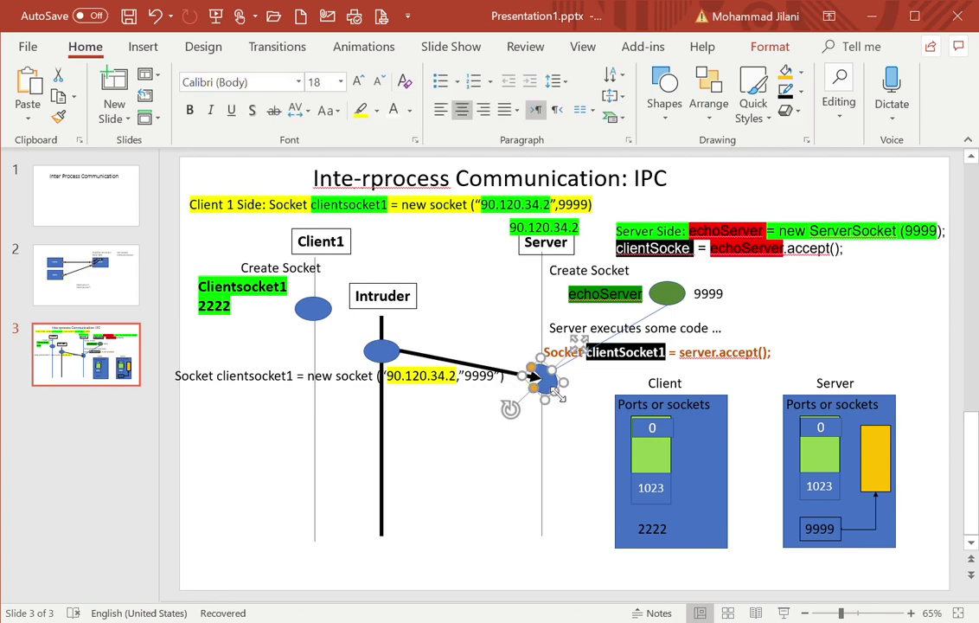
click(529, 431)
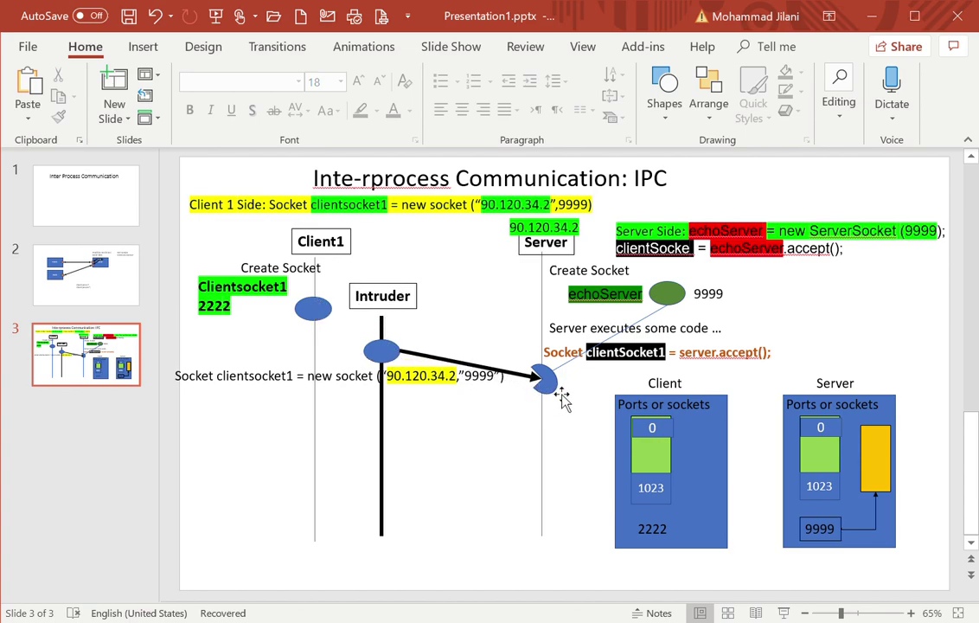
- Give the server socket shape no fill and a red outline
click(562, 396)
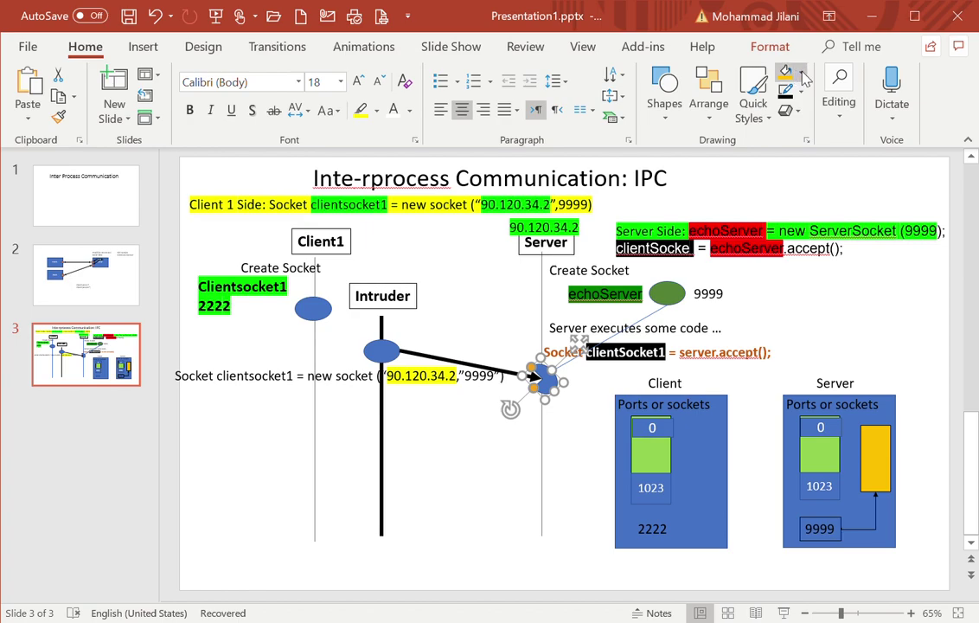
click(787, 72)
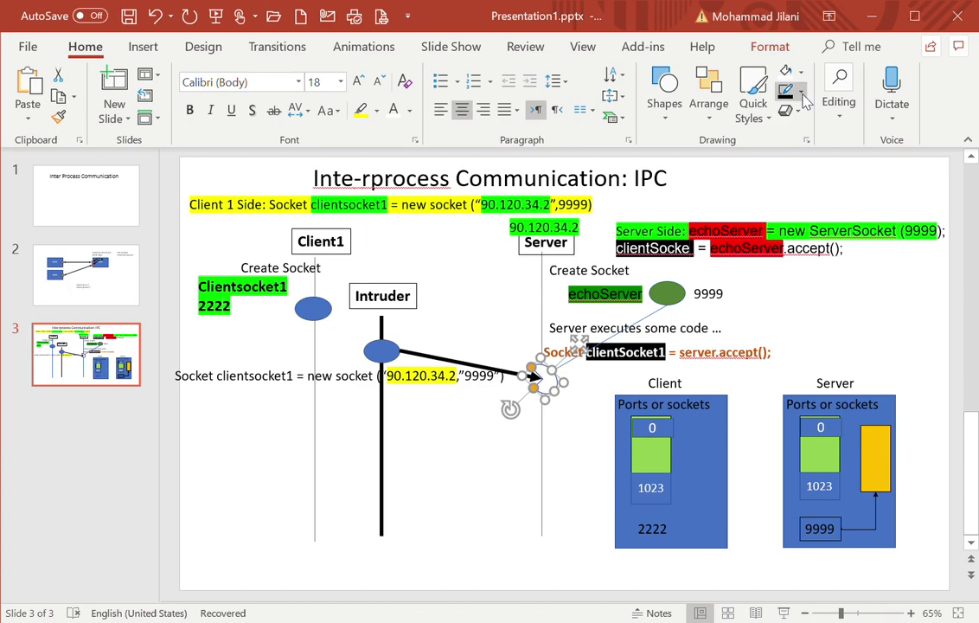
click(815, 166)
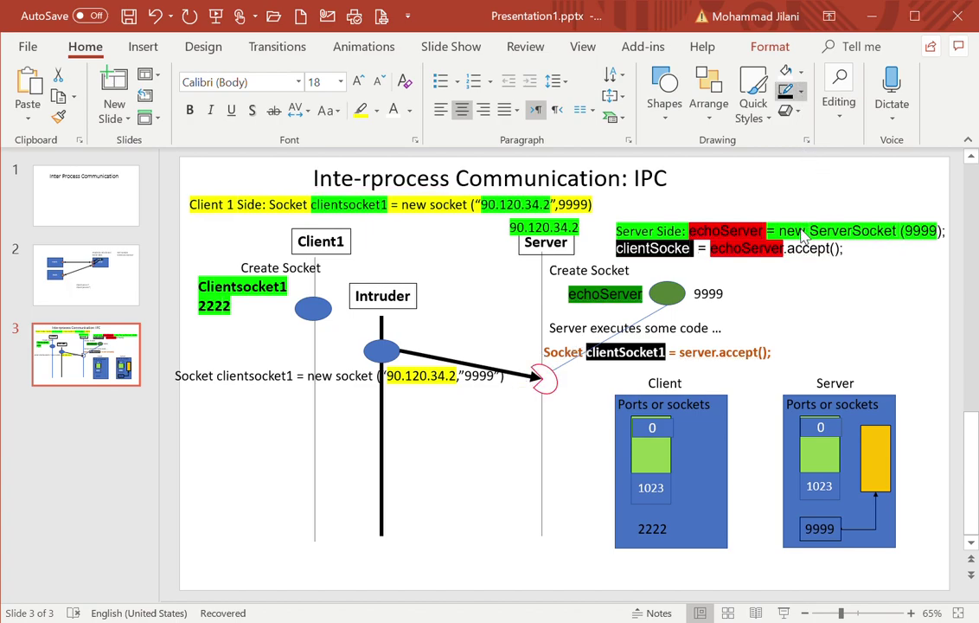
- Join the Client1 socket ellipse to the red server socket with a thin connector
click(543, 445)
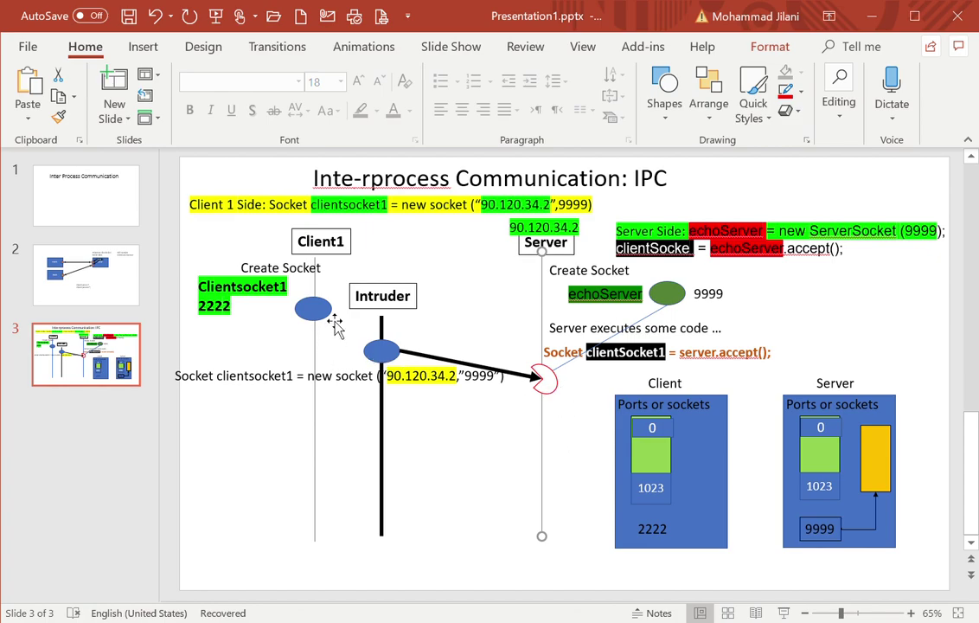
click(310, 304)
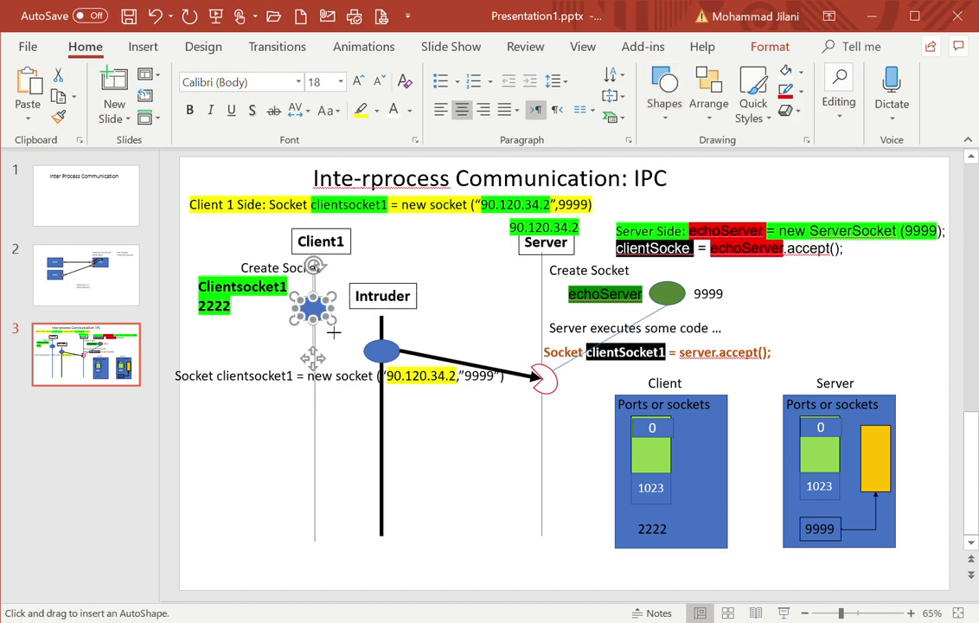
mouse_move(329, 319)
mouse_down()
mouse_move(551, 390)
mouse_move(550, 380)
mouse_up()
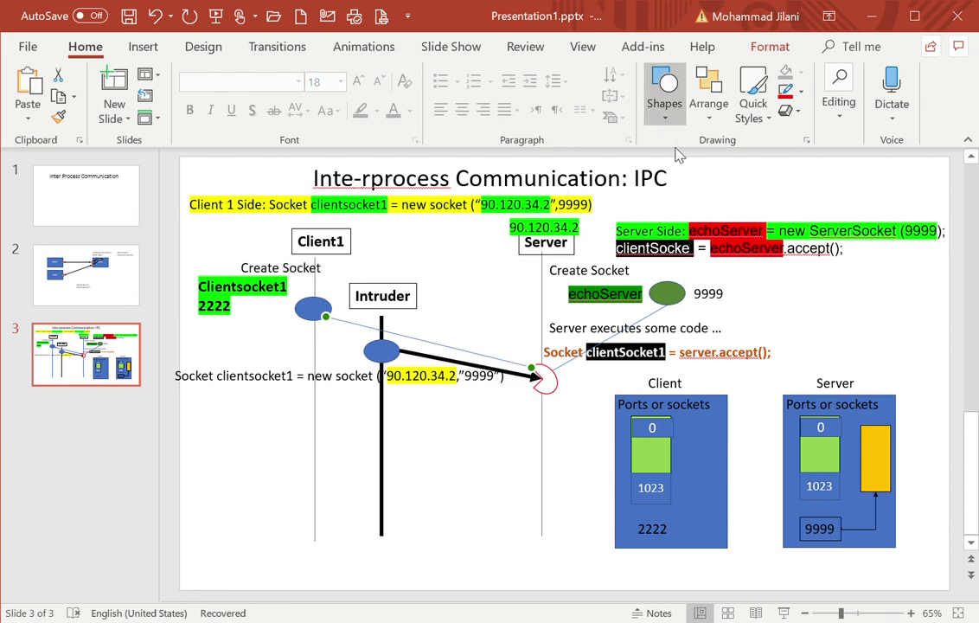
- Add a 'Fail' text label just above the Intruder's black arrow to the server
click(664, 96)
click(655, 156)
click(450, 348)
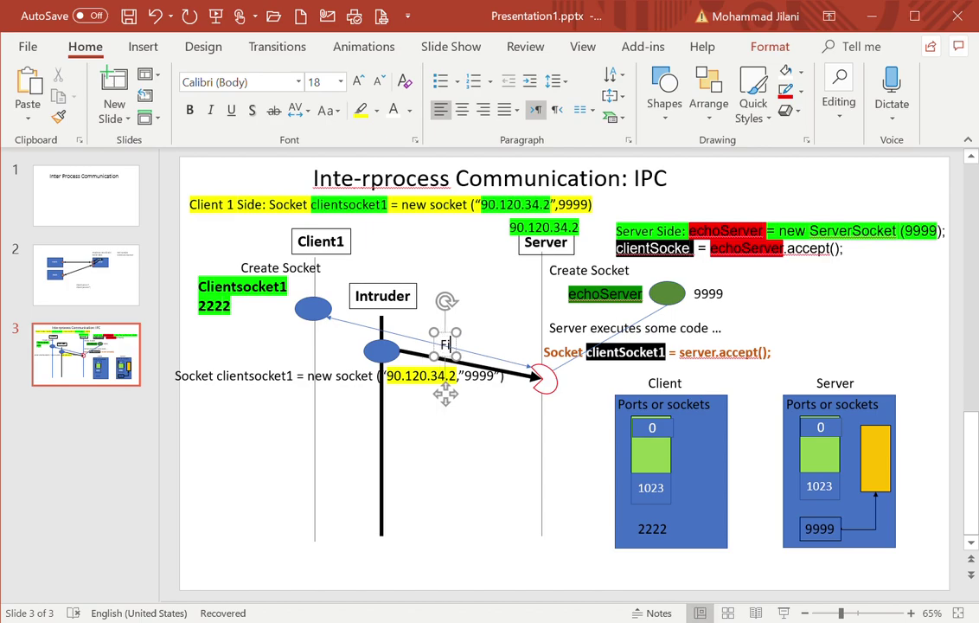
text(Fail)
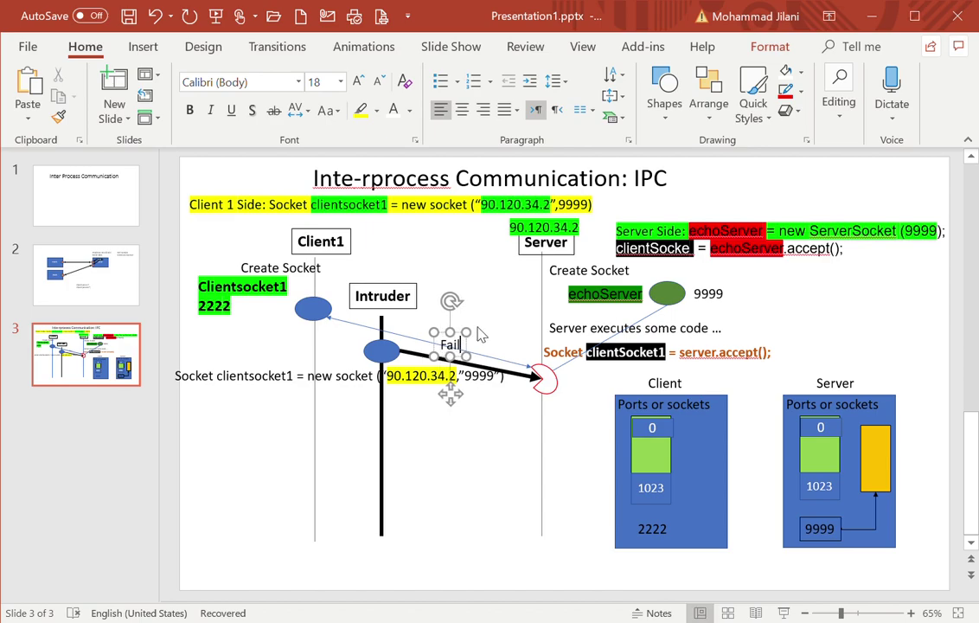
drag(449, 356, 450, 350)
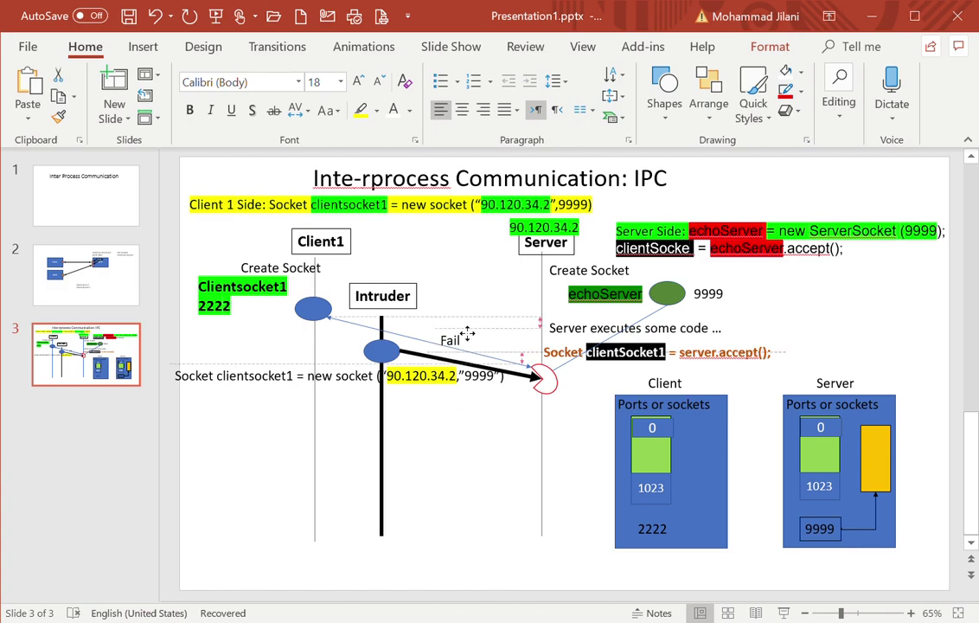
click(422, 355)
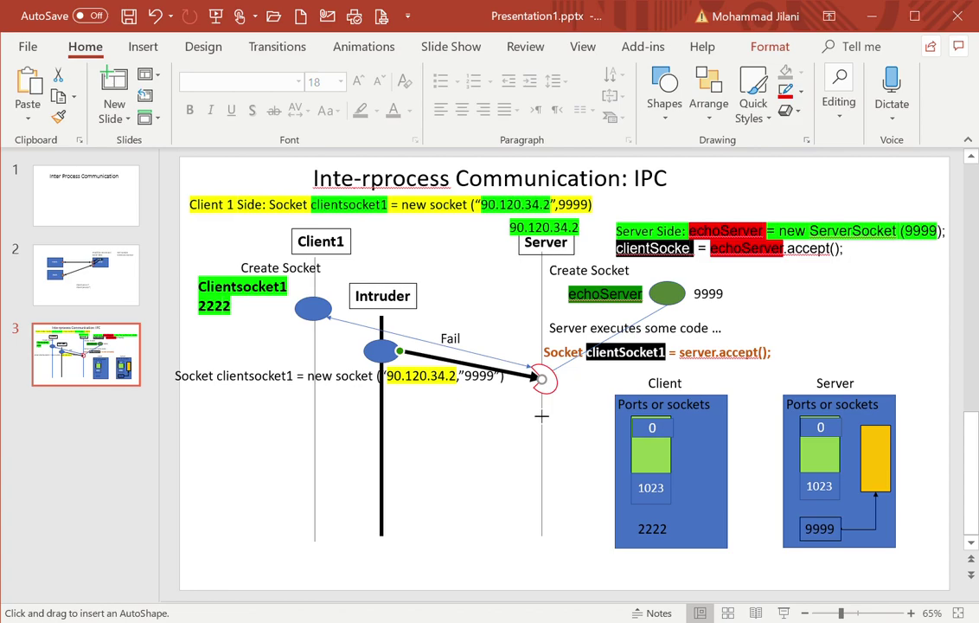
- Draw a blue rectangle below the red socket and reroute Client1's connector to end on it
drag(527, 402, 562, 467)
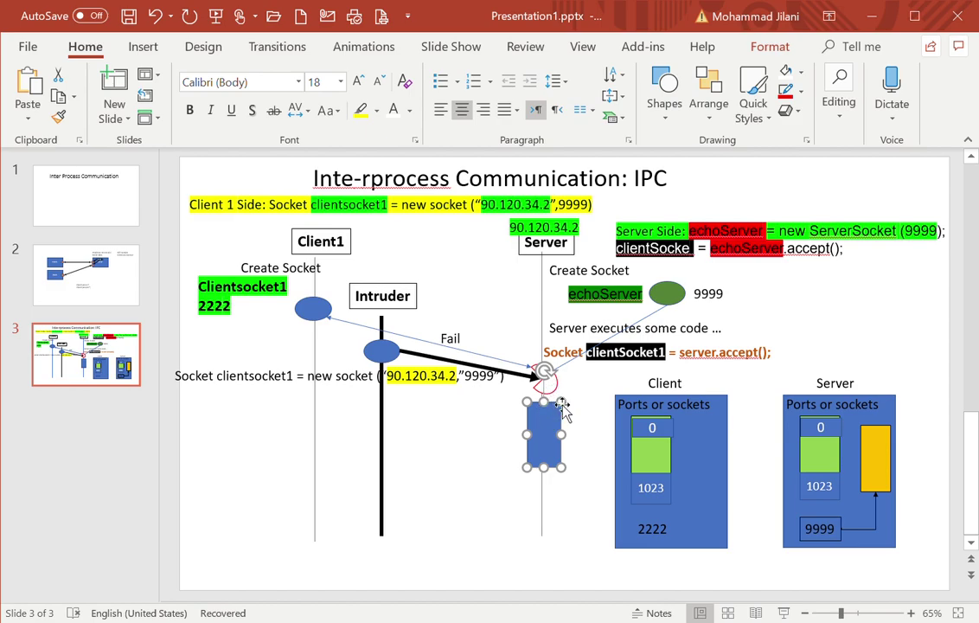
click(501, 363)
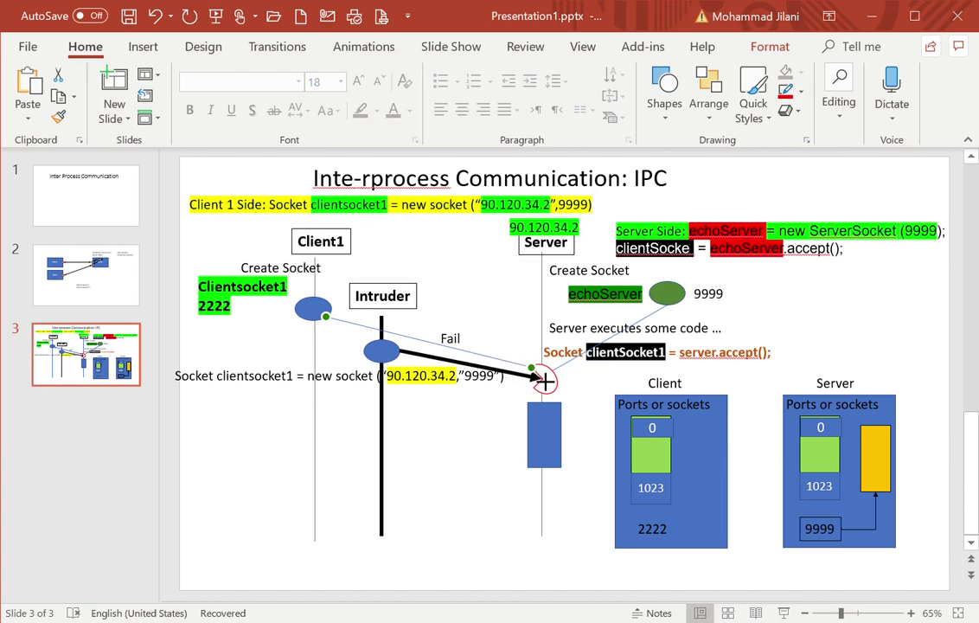
drag(545, 380, 541, 437)
click(477, 452)
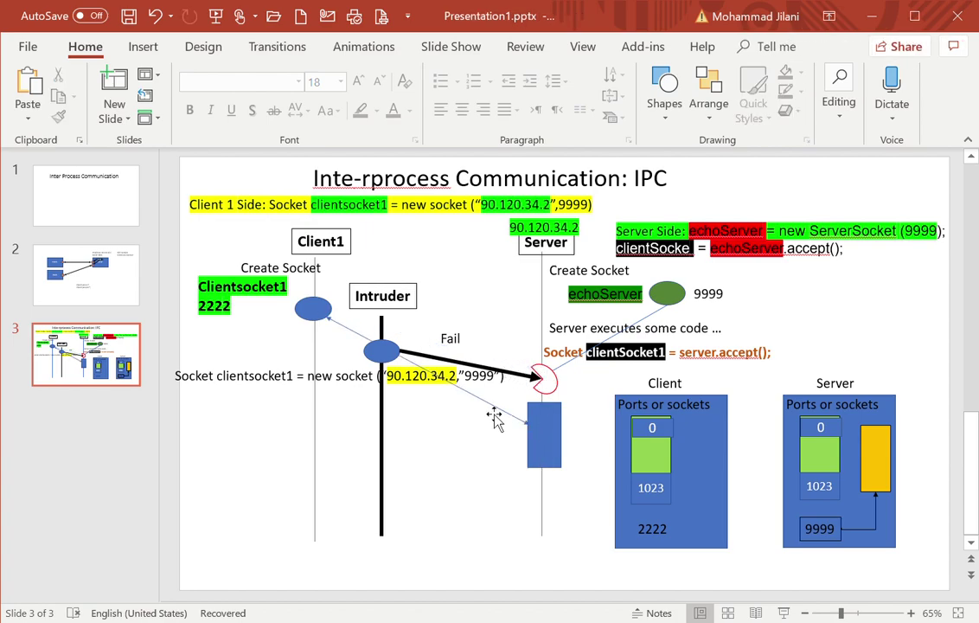
click(493, 418)
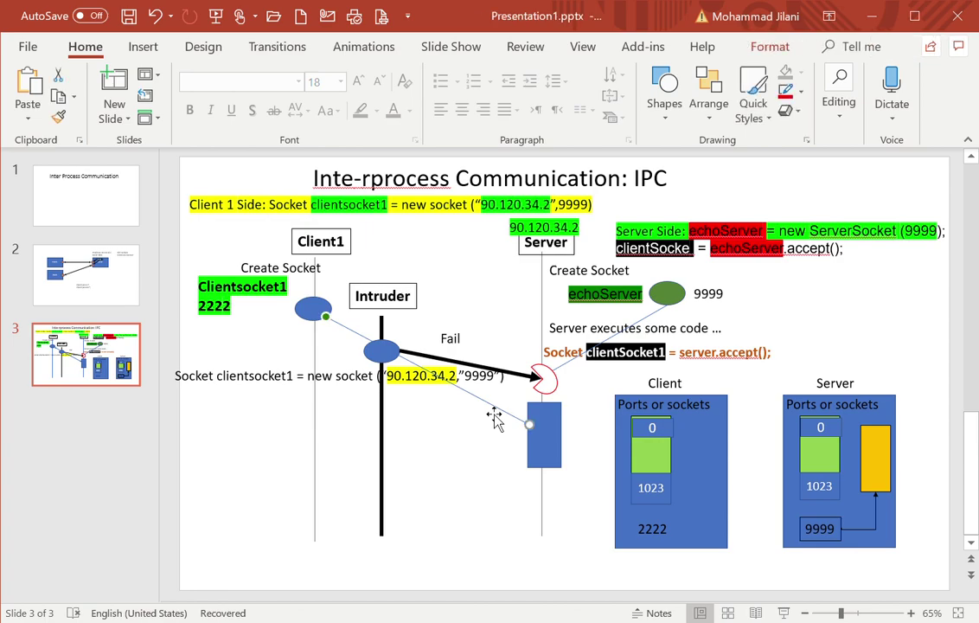
- Delete the Clientsocket1 connector and the Intruder's thick black arrow
key(Delete)
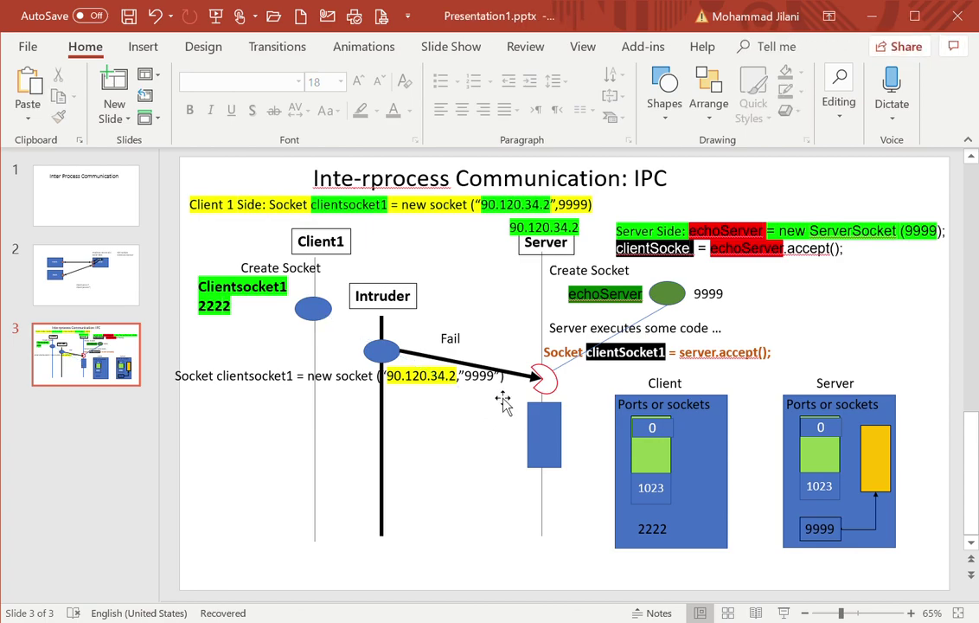
click(450, 355)
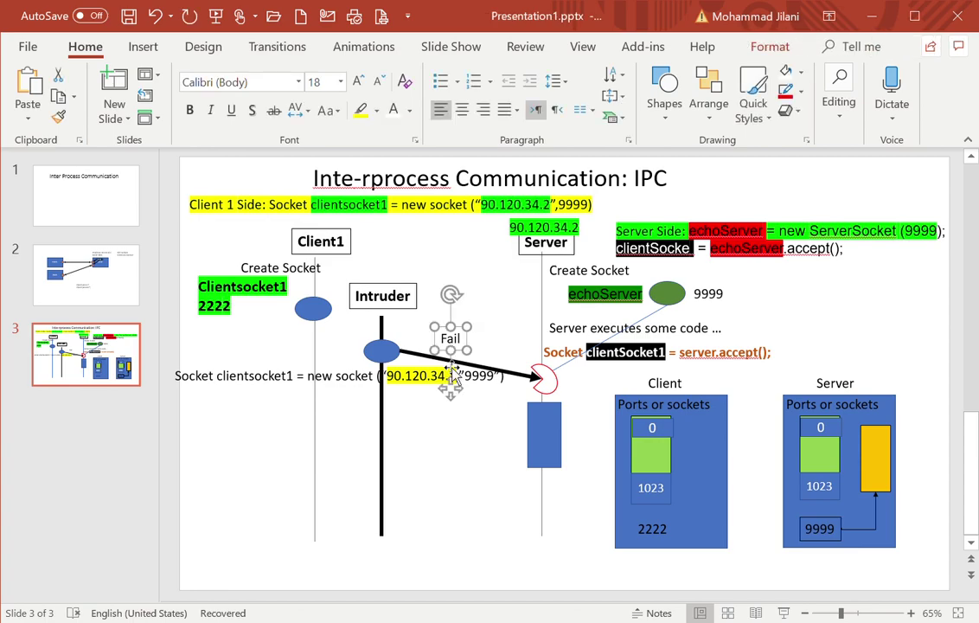
click(430, 489)
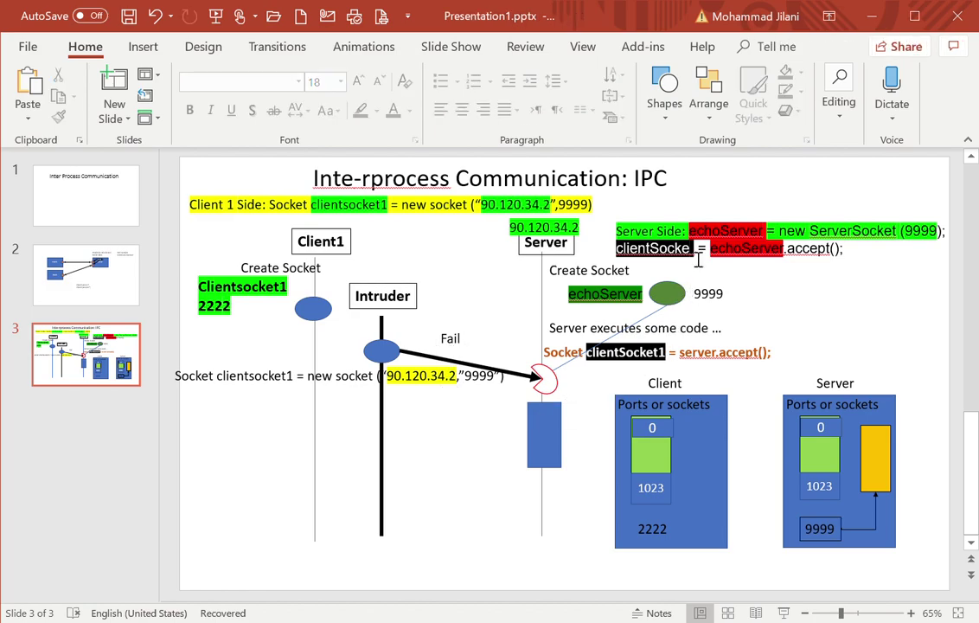
click(554, 377)
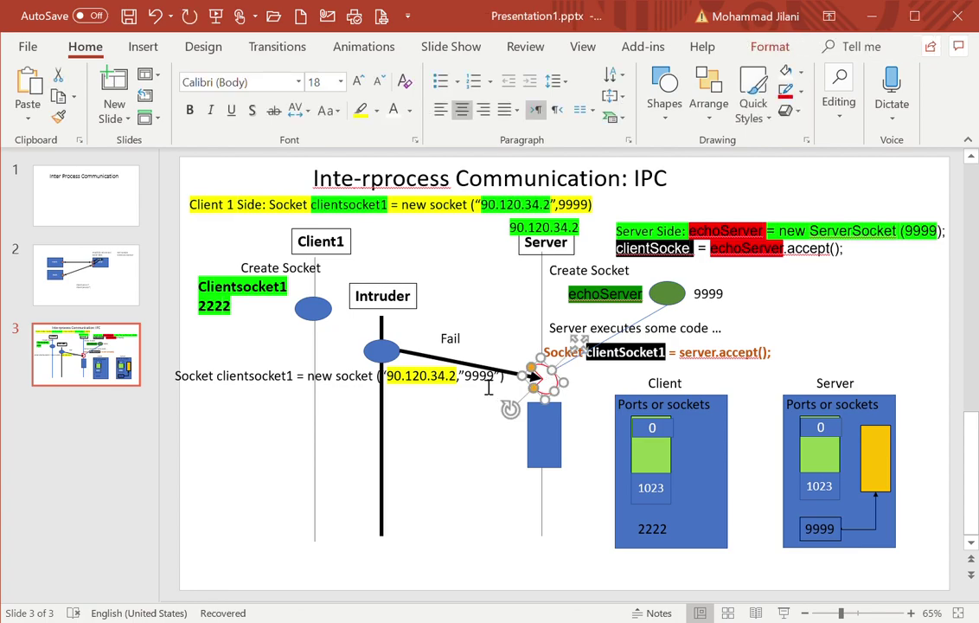
click(474, 369)
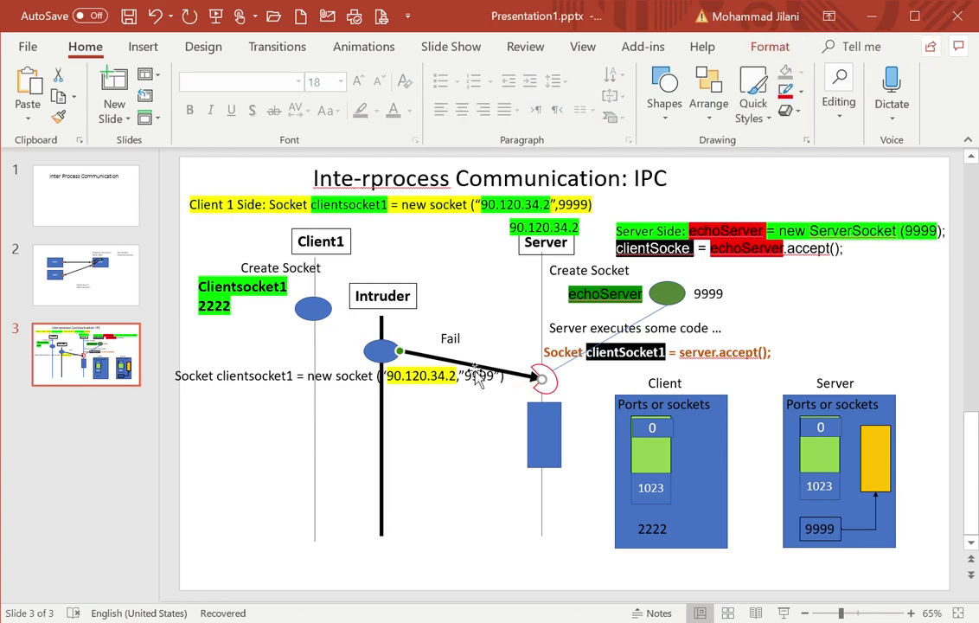
key(Delete)
- Delete the Intruder's line, box and ellipse, the Fail label, blue rectangle and red socket
click(383, 324)
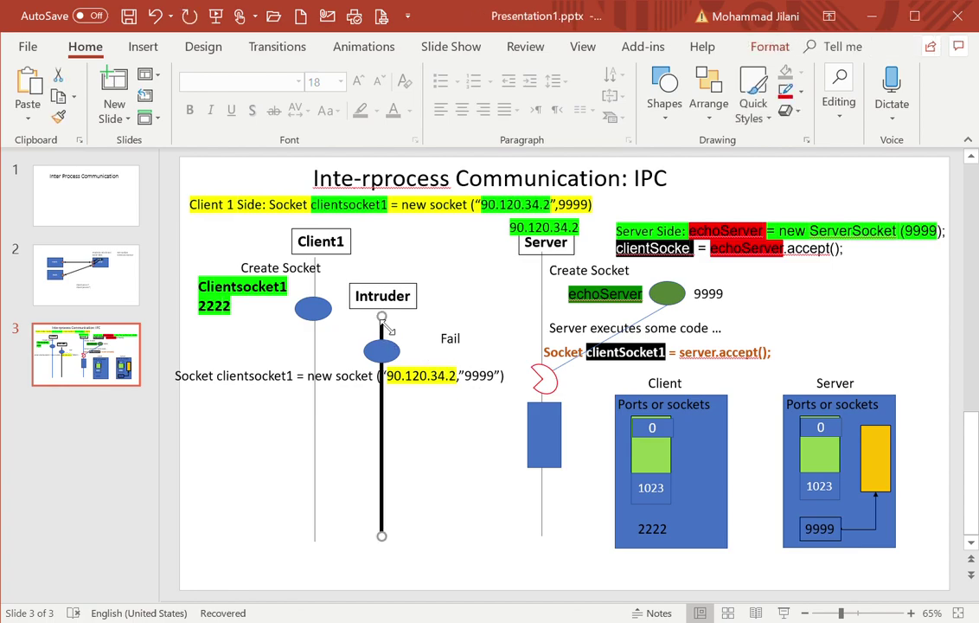
key(Delete)
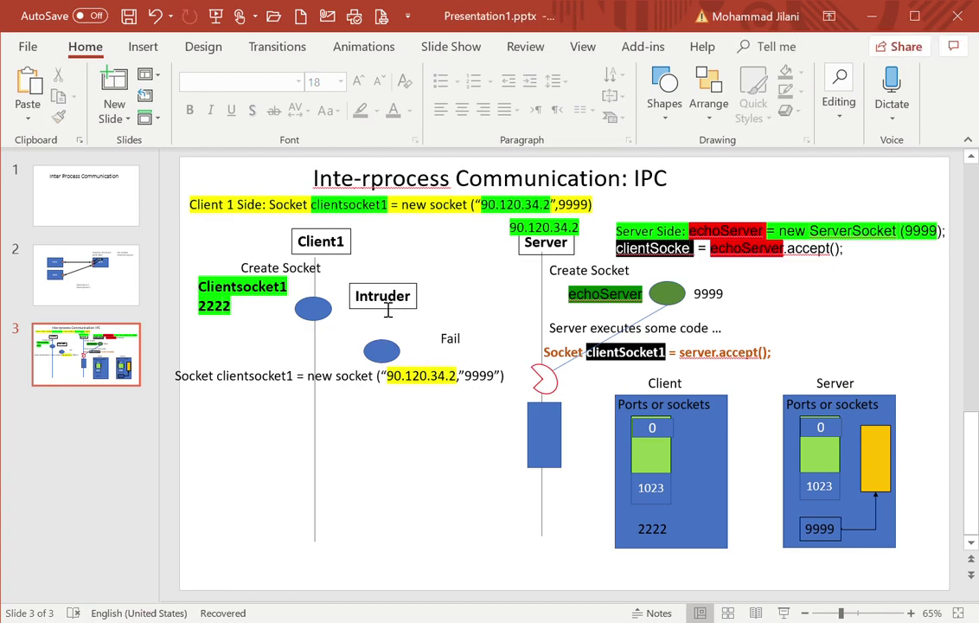
drag(337, 266, 435, 381)
key(Delete)
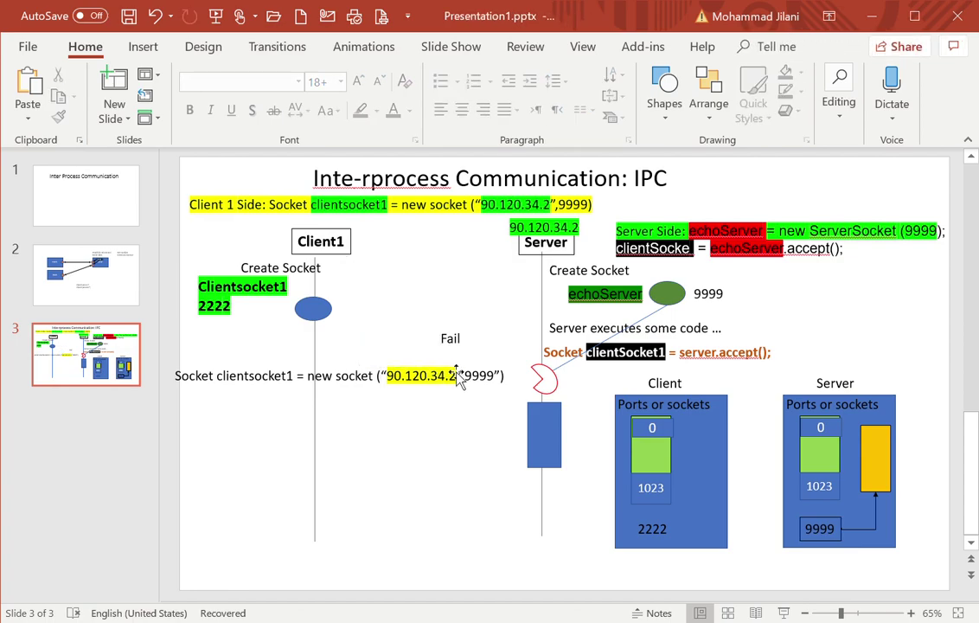
click(465, 346)
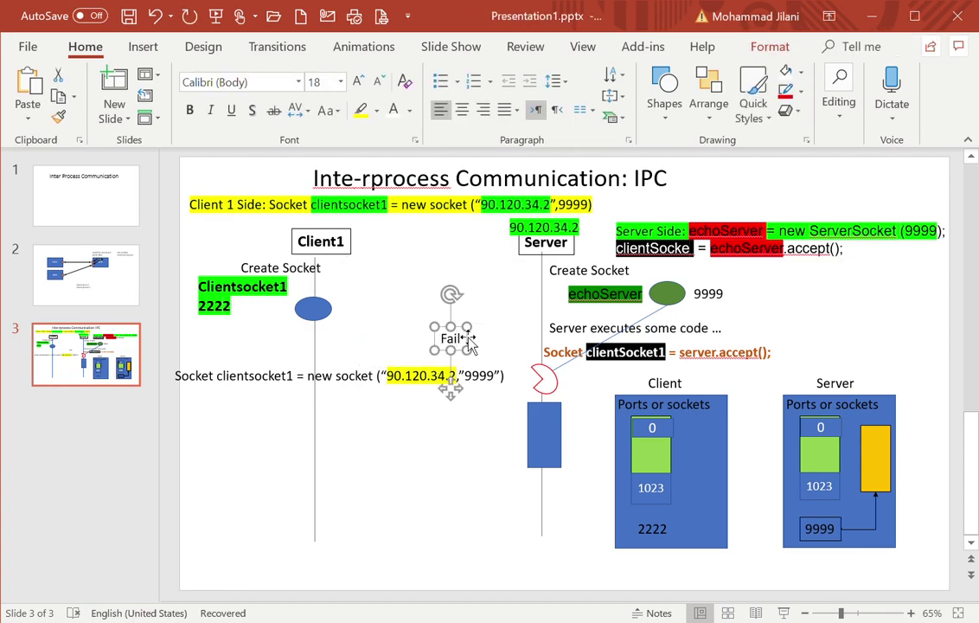
key(Delete)
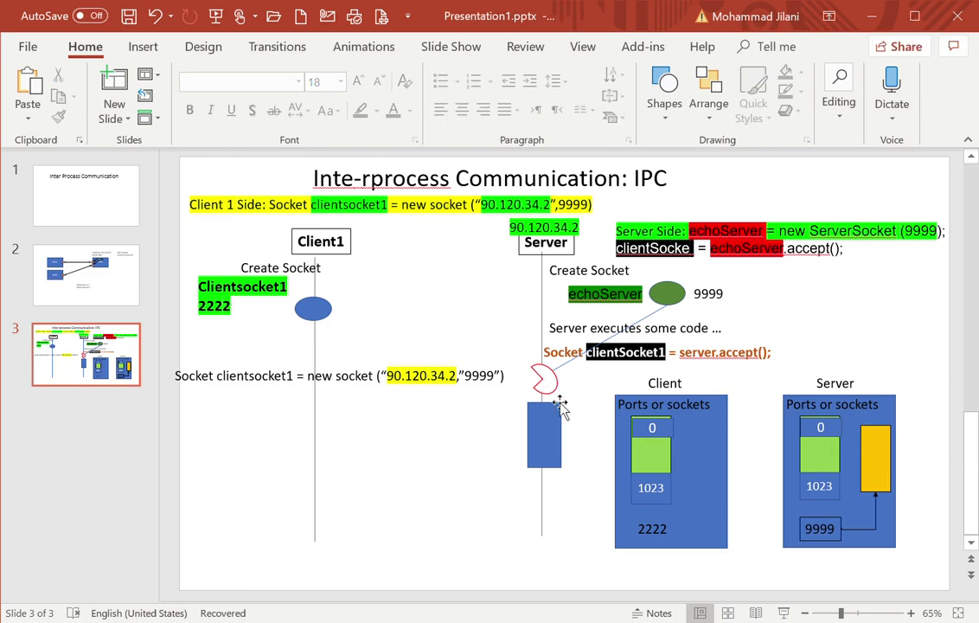
click(558, 420)
key(Delete)
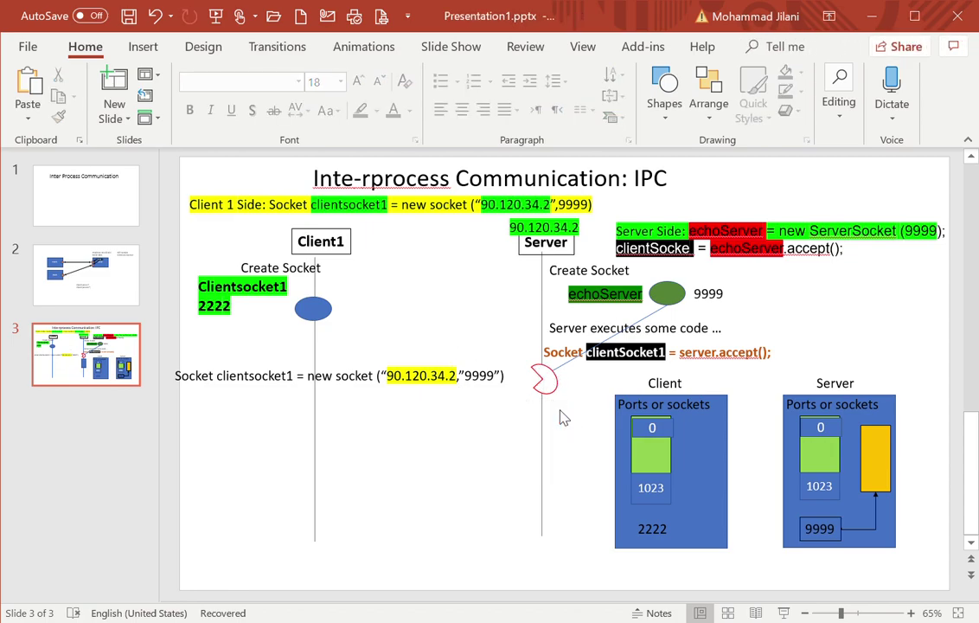
click(558, 399)
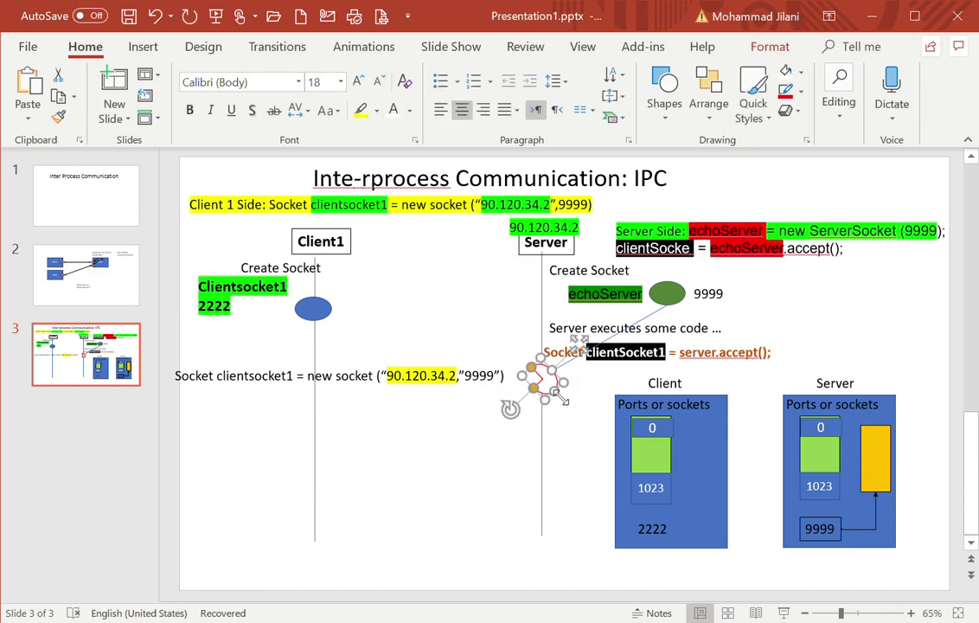
key(Delete)
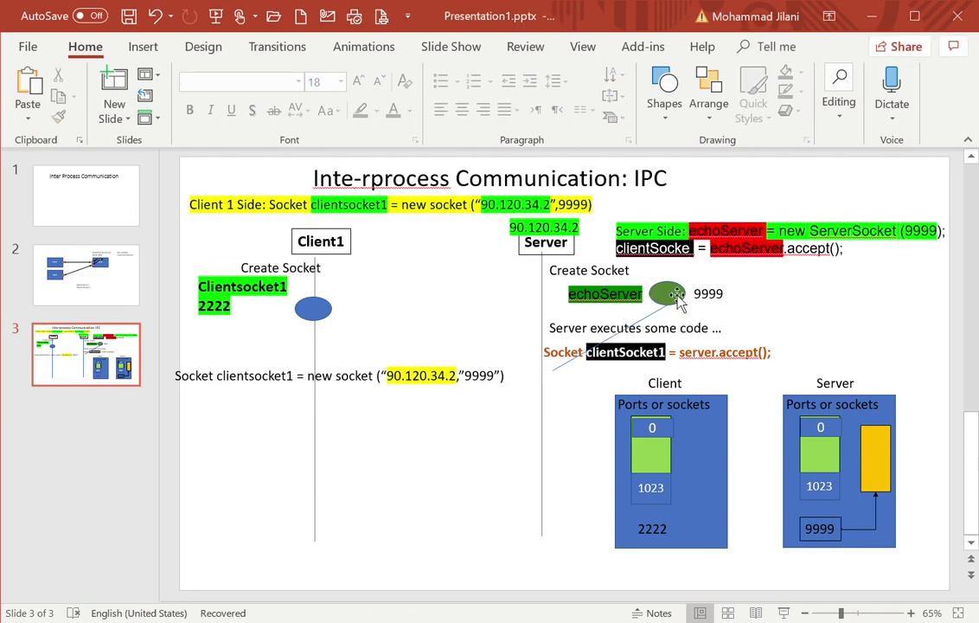
- Place a copy of the green echoServer ellipse on the Server lifeline
click(674, 294)
key(ctrl+v)
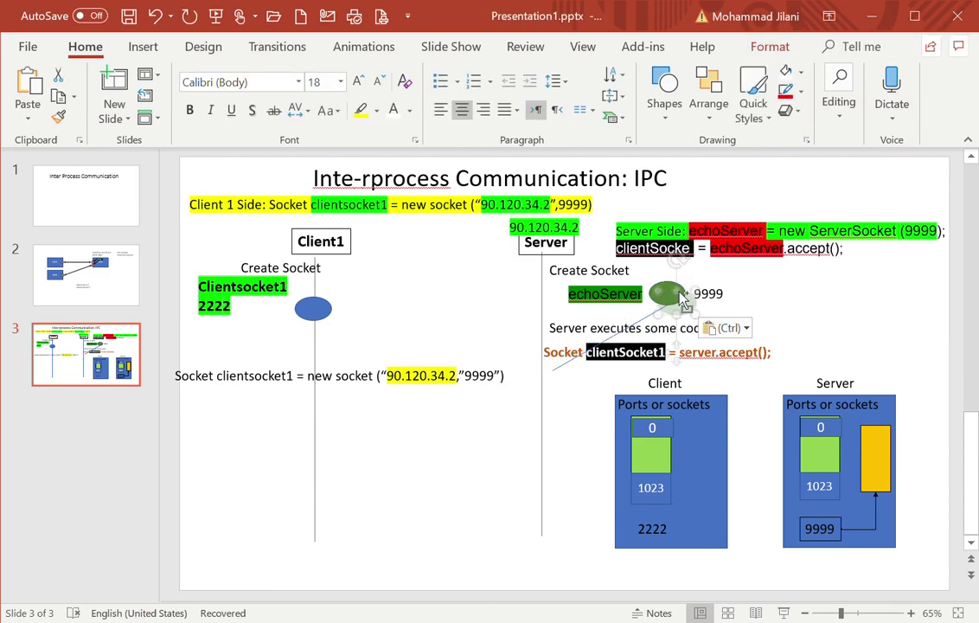
mouse_move(671, 299)
mouse_down()
mouse_move(588, 370)
mouse_move(557, 370)
mouse_up()
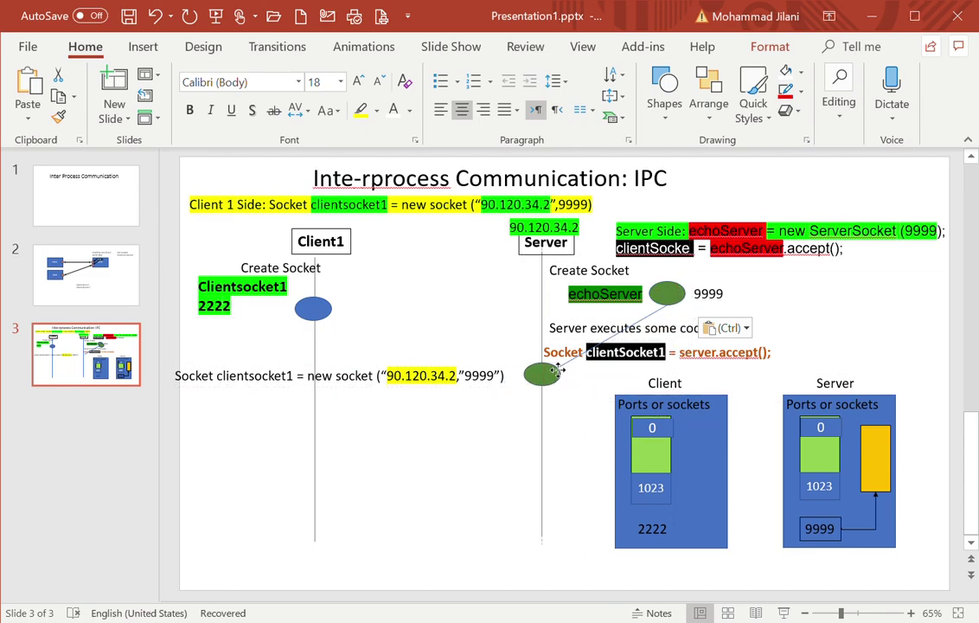
click(682, 297)
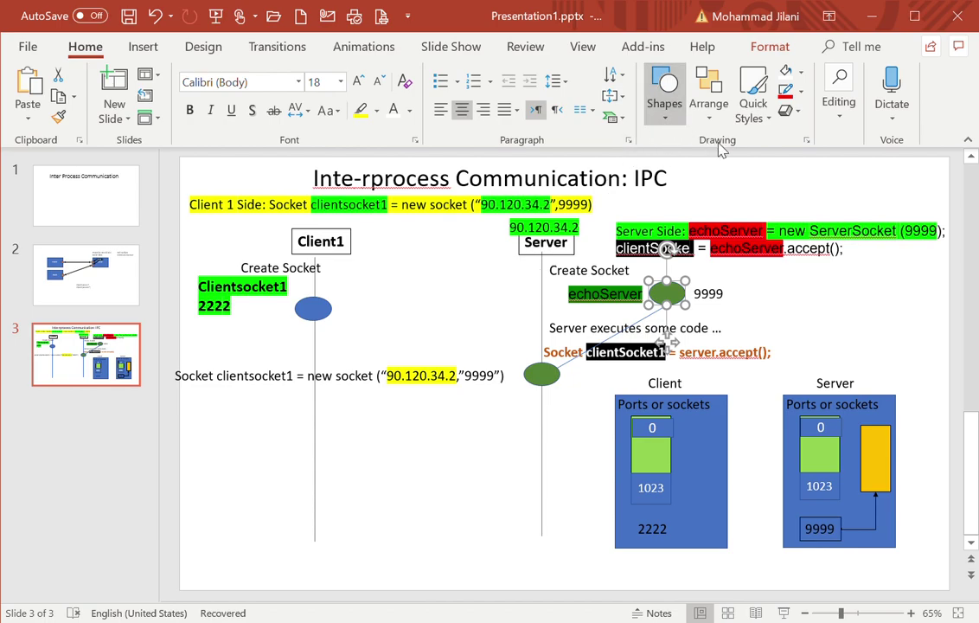
- Connect Client1's blue ellipse to the new green ellipse with a double-headed arrow
click(664, 95)
click(657, 154)
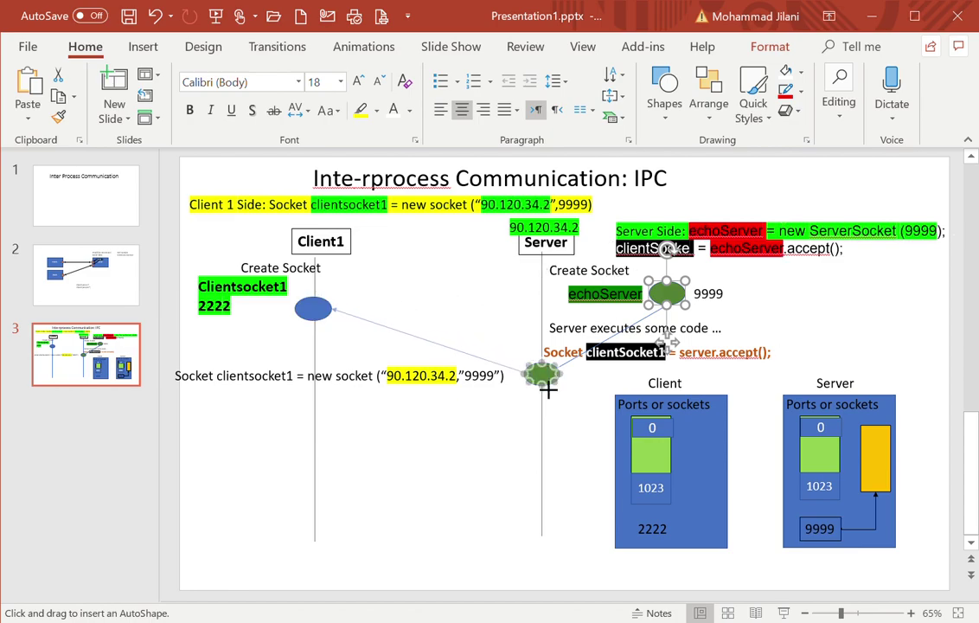
drag(330, 307, 524, 373)
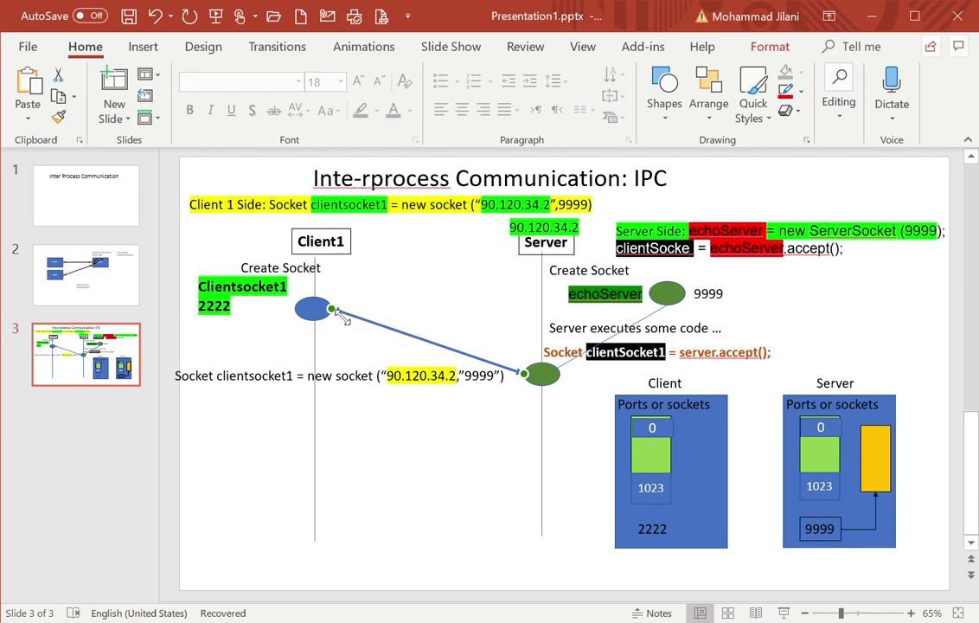
drag(346, 321, 349, 319)
click(385, 307)
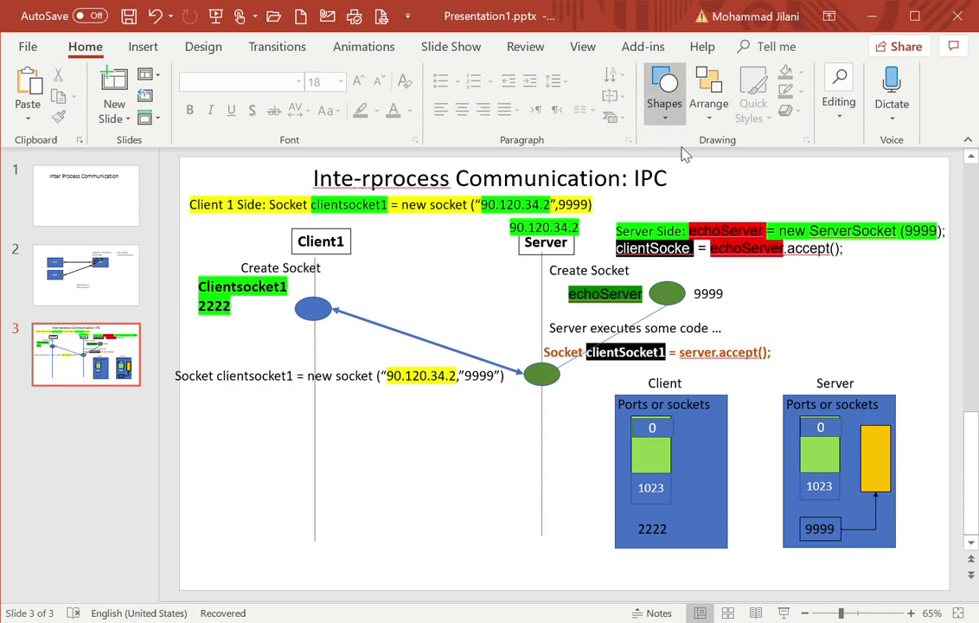
- Insert a text box below the server ellipse starting with '{' and 'Wait for client to'
click(663, 108)
click(655, 153)
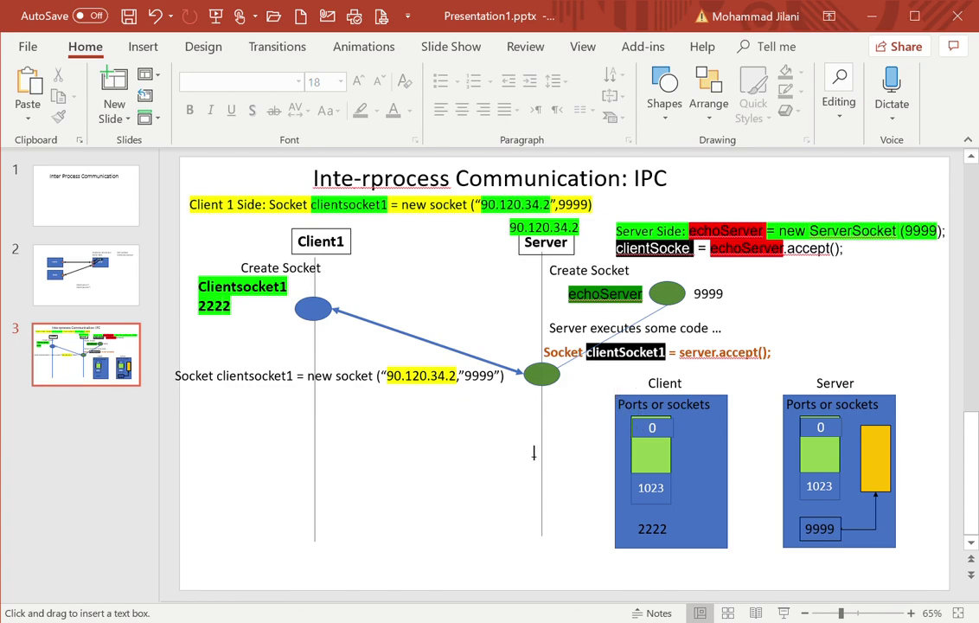
click(471, 428)
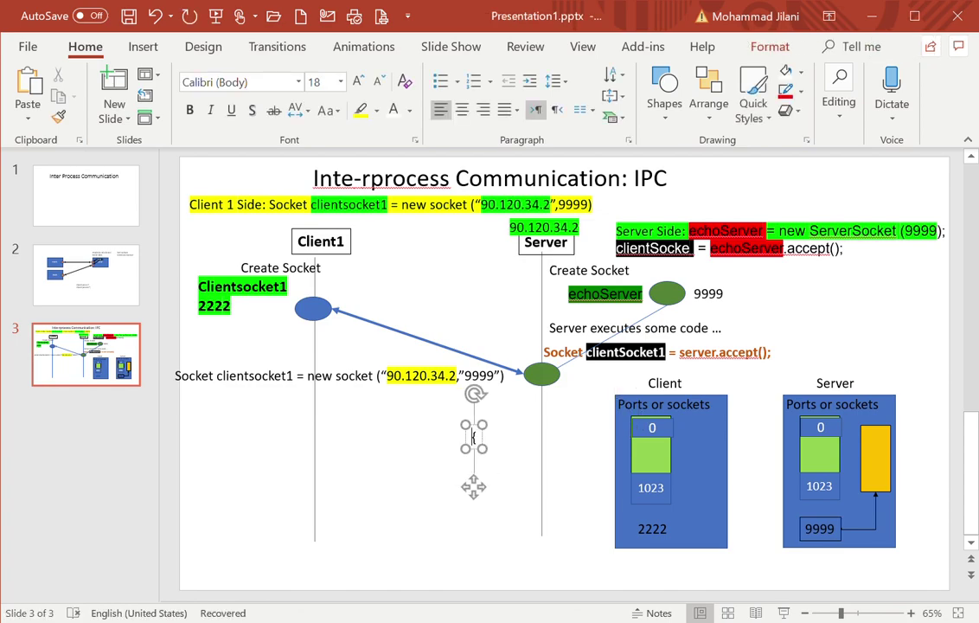
text({)
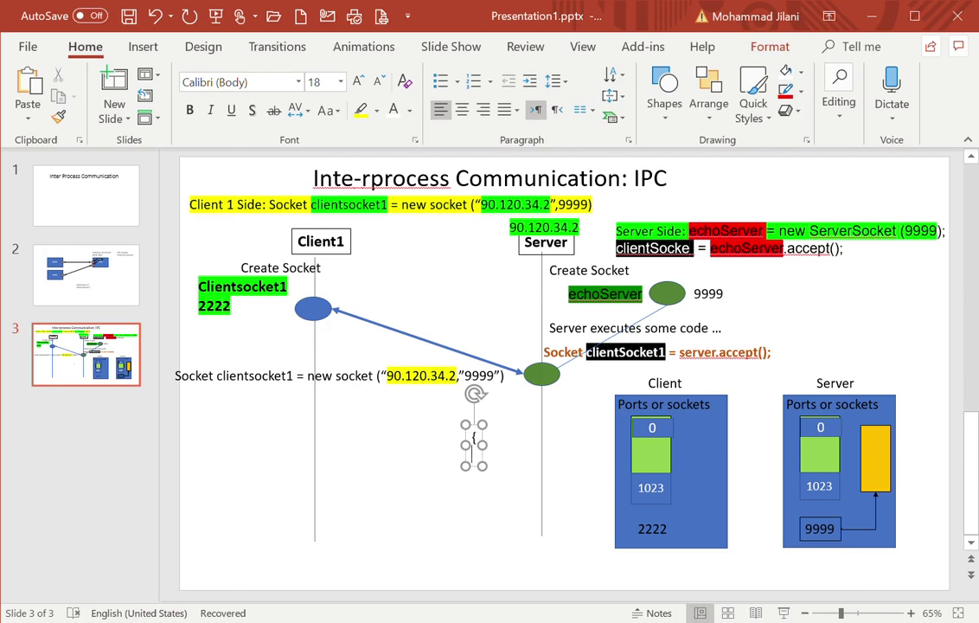
key(Return)
text(Wait for)
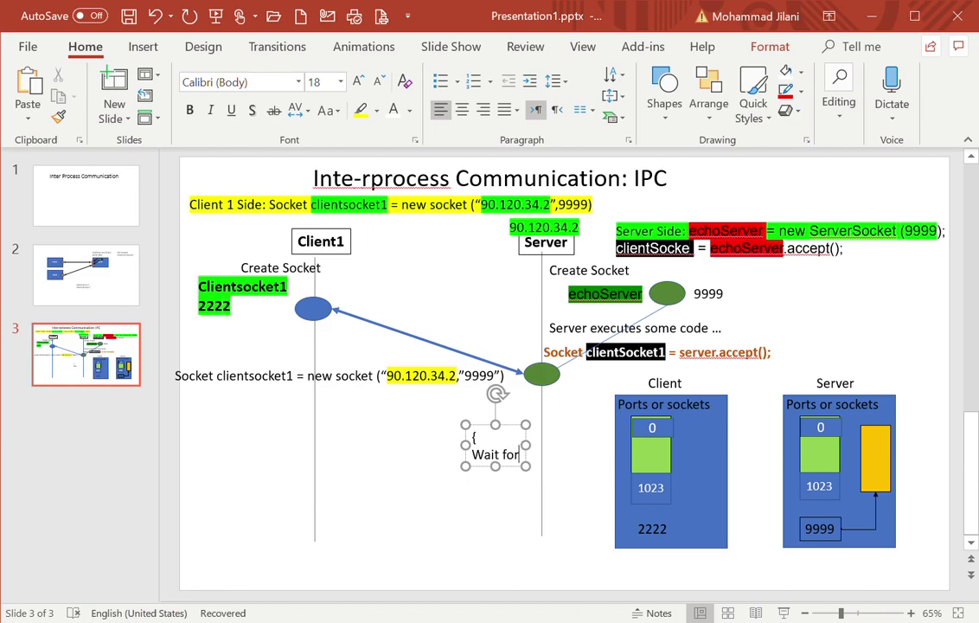
text( client)
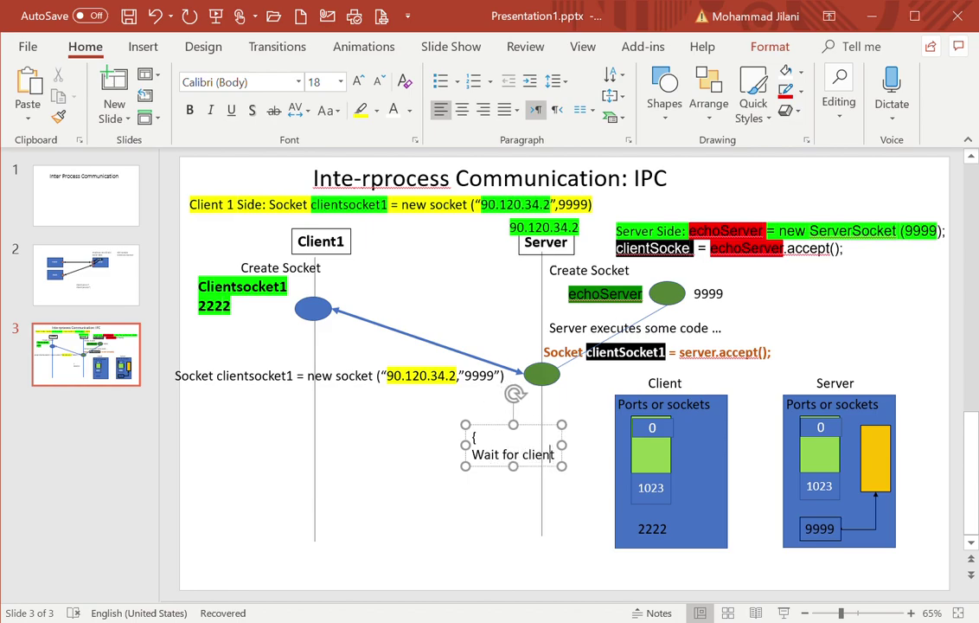
text( to)
key(Return)
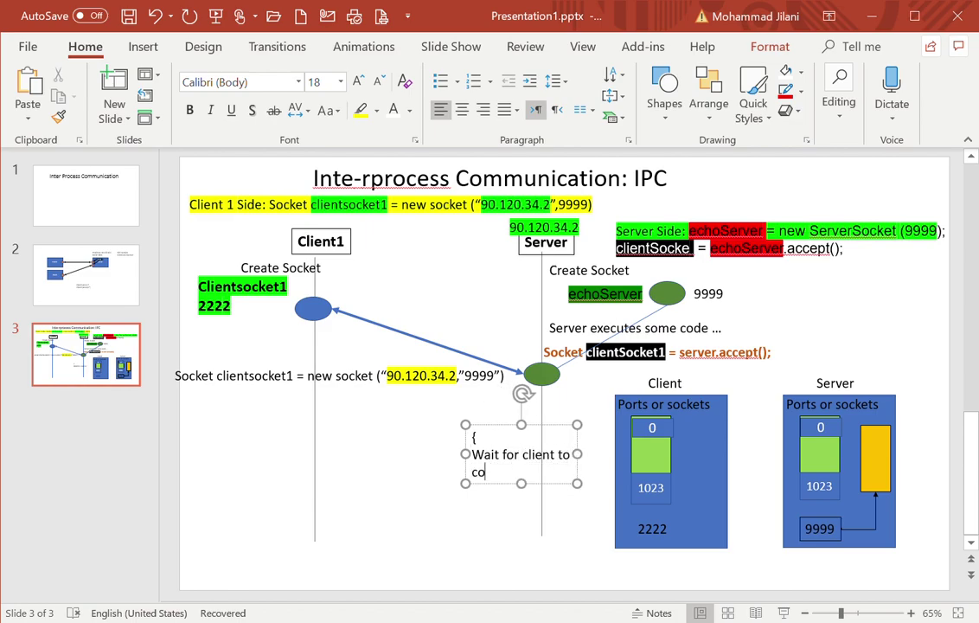
- Add the lines 'Connect to my socket', 'At address 9999', 'Exit when connected' and a closing '}'
text(nnect to m)
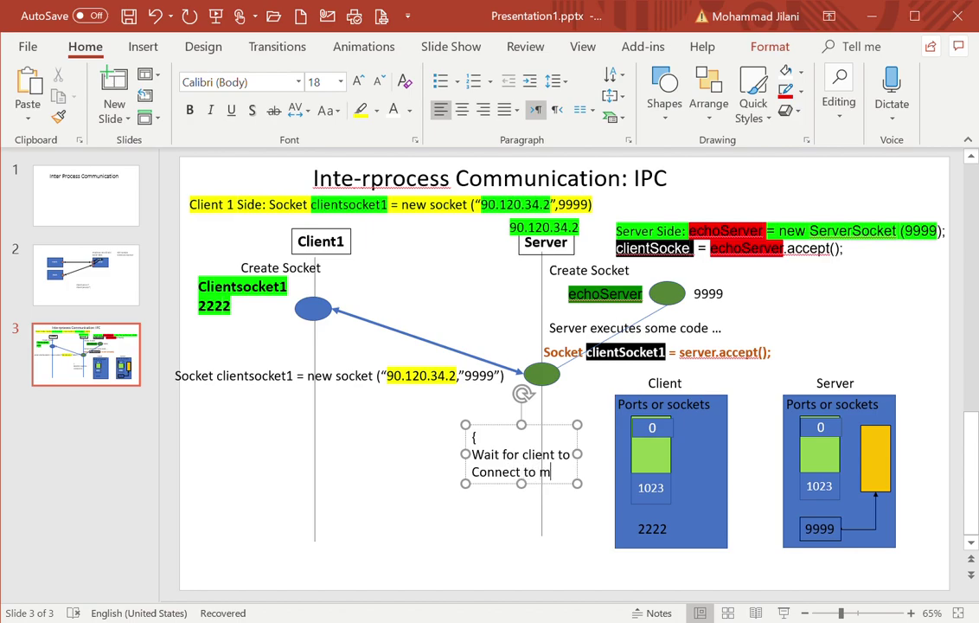
text(y s)
text(ocke)
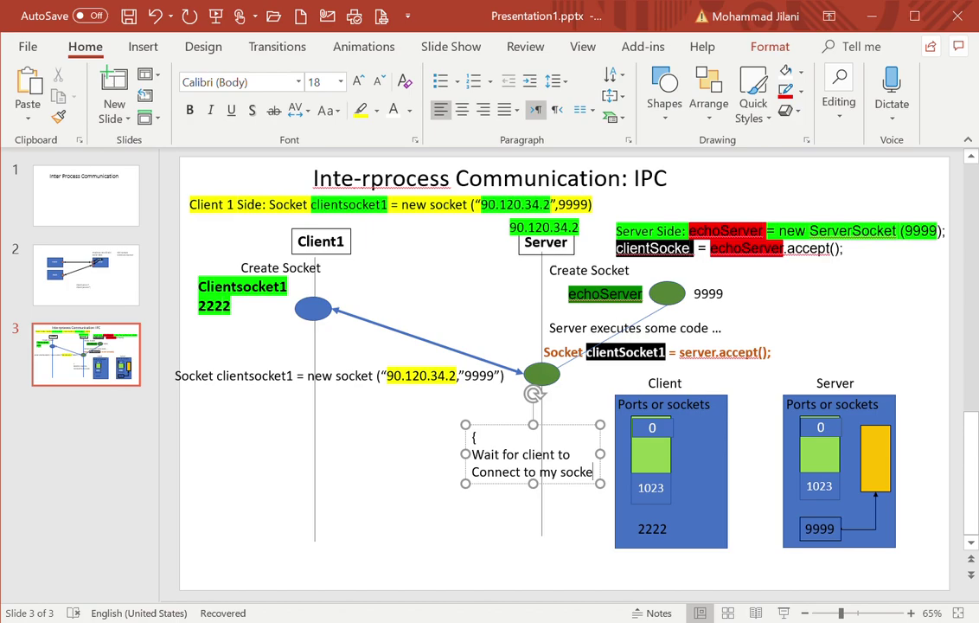
text(t)
key(Return)
text(at)
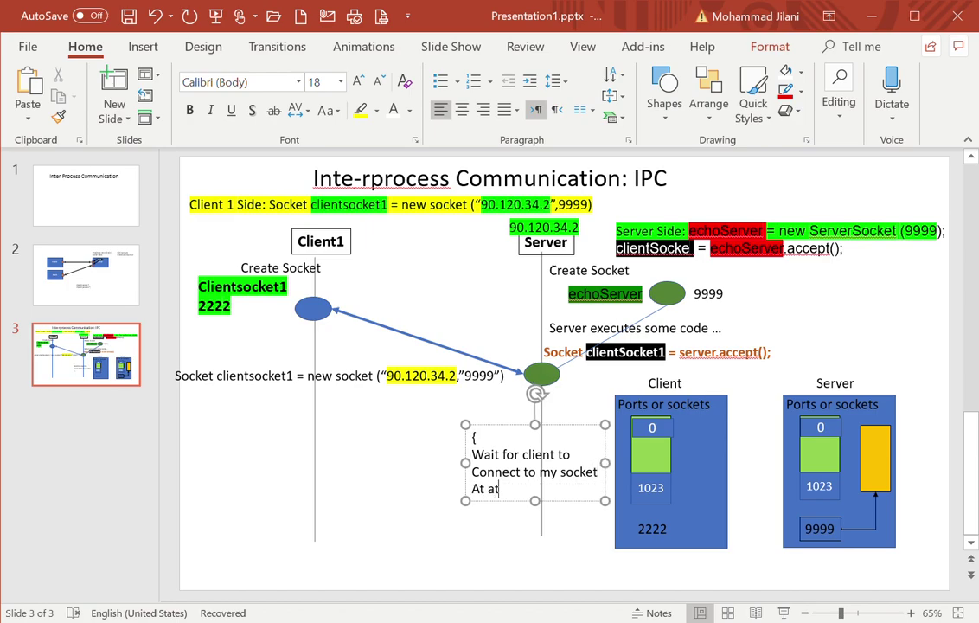
text(ddres)
text(ss)
text( 9999)
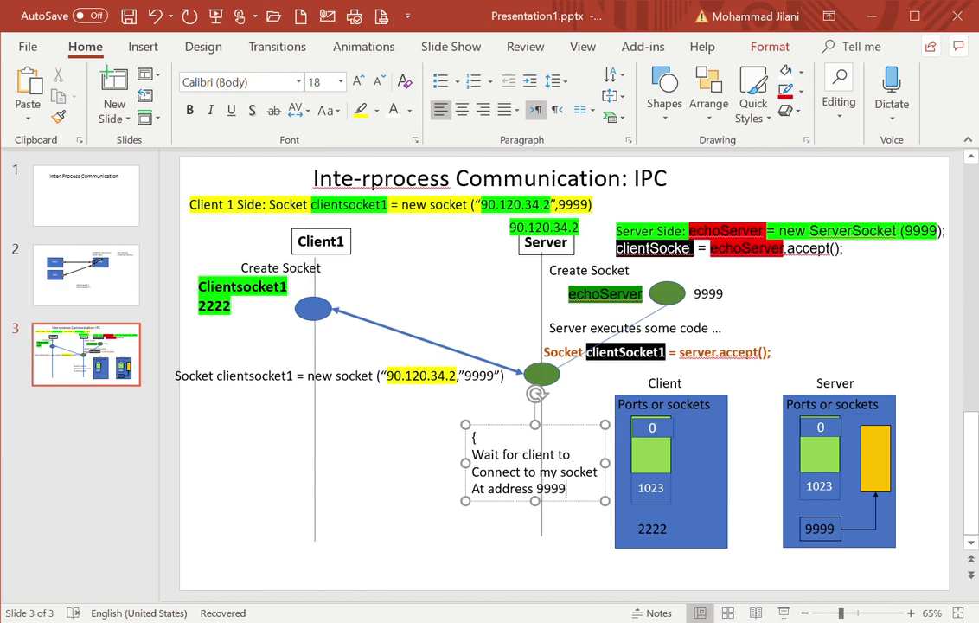
key(Return)
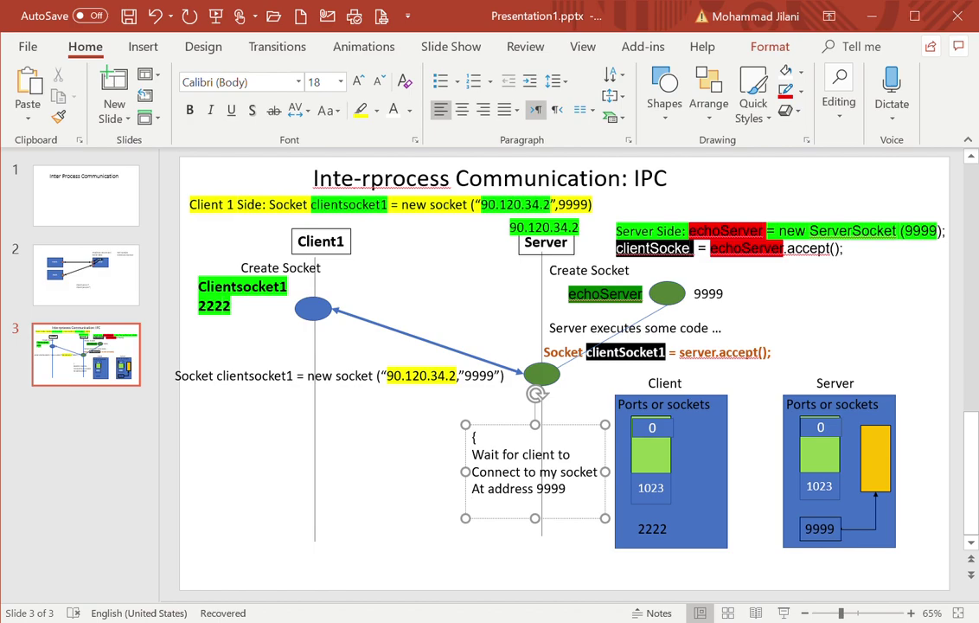
text(Exit)
text( when co)
text(nnected)
key(Return)
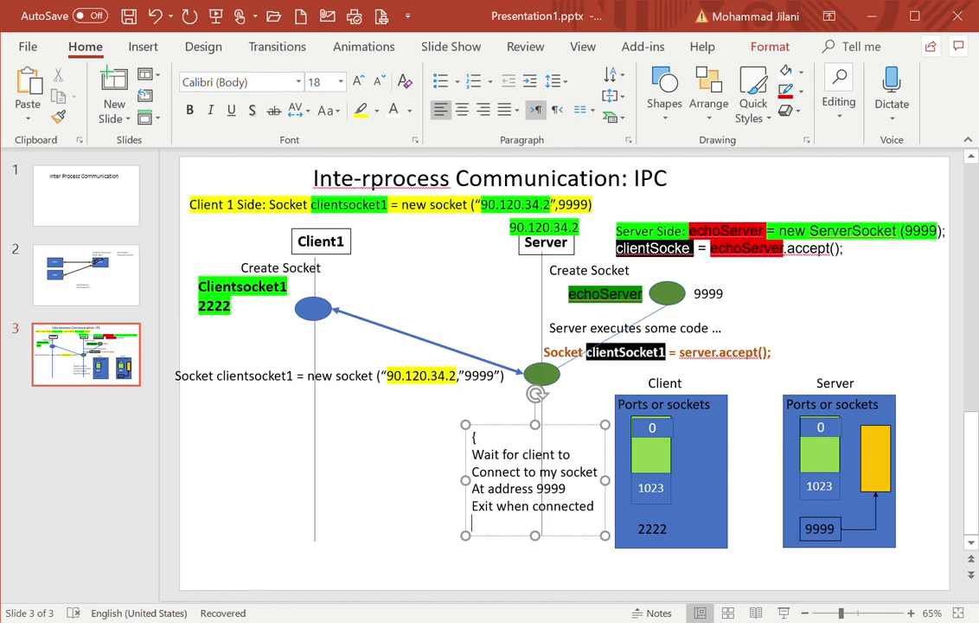
text(})
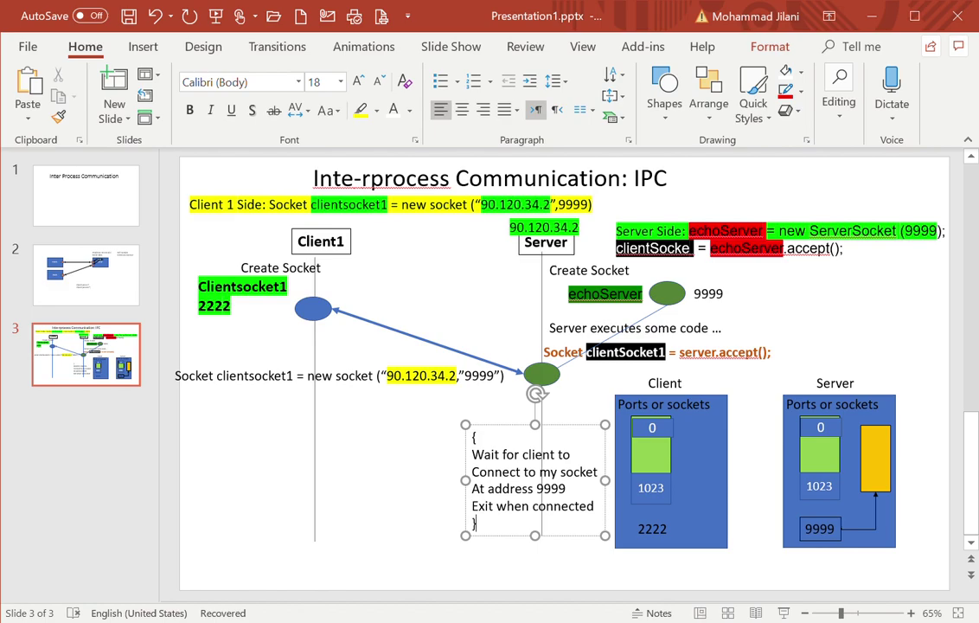
click(512, 432)
click(504, 370)
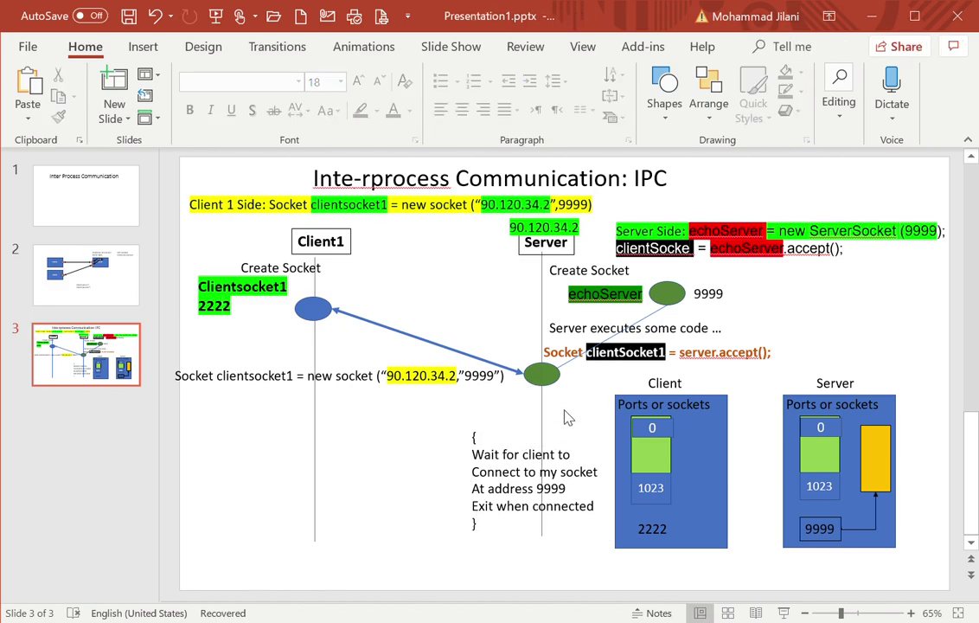
- Move the wait-loop note up and right, just below the server's green circle
click(505, 456)
drag(526, 431, 546, 403)
click(439, 489)
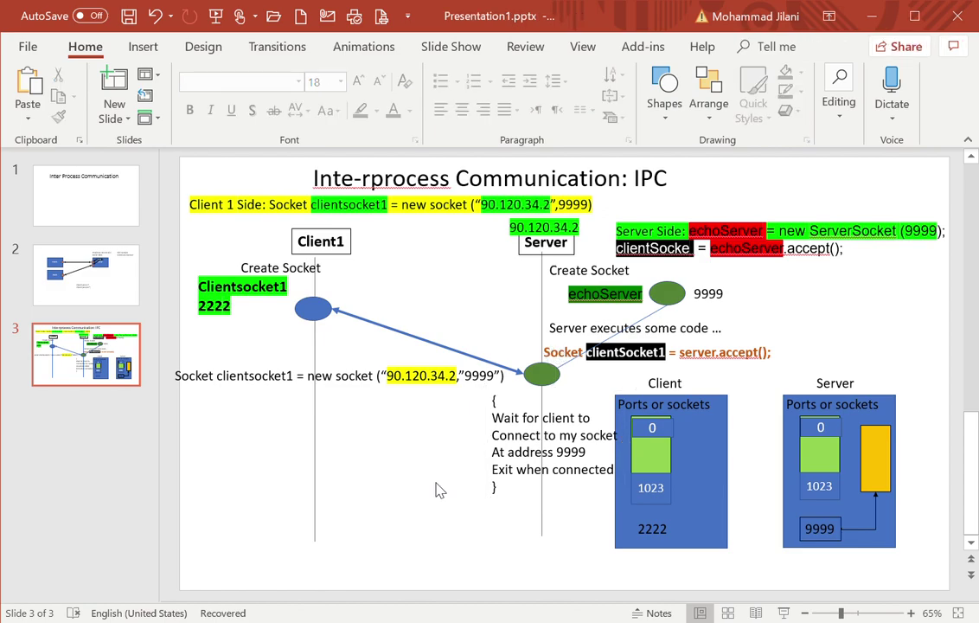
click(545, 373)
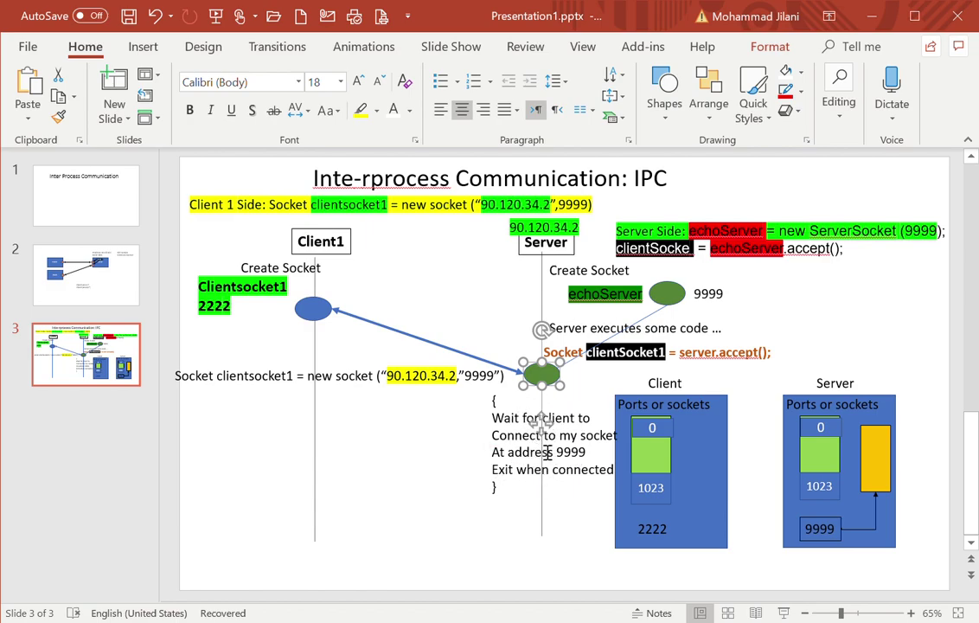
click(477, 359)
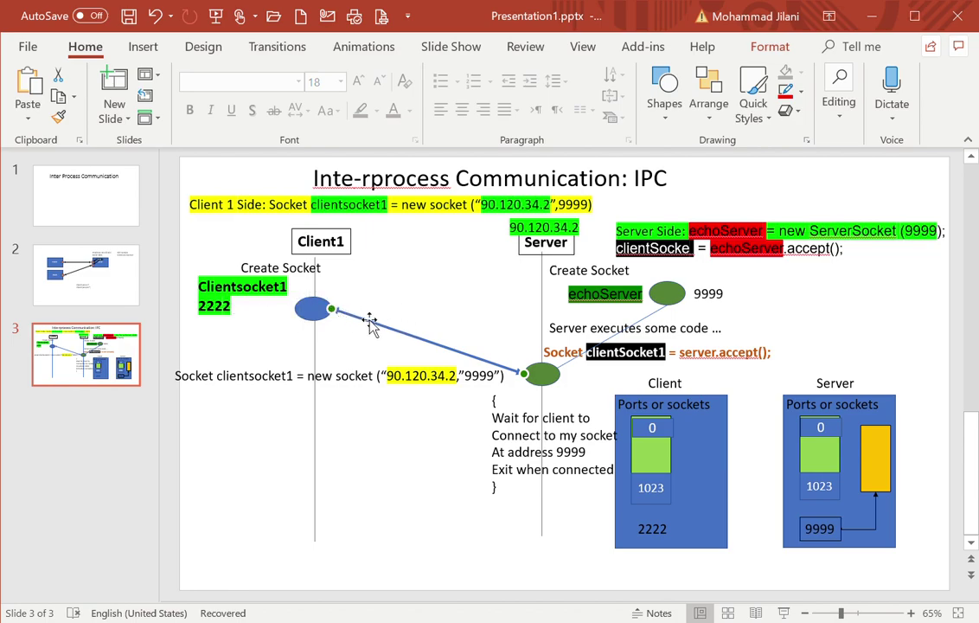
- Type 'IP' into the Clientsocket1 label and delete it again
click(243, 317)
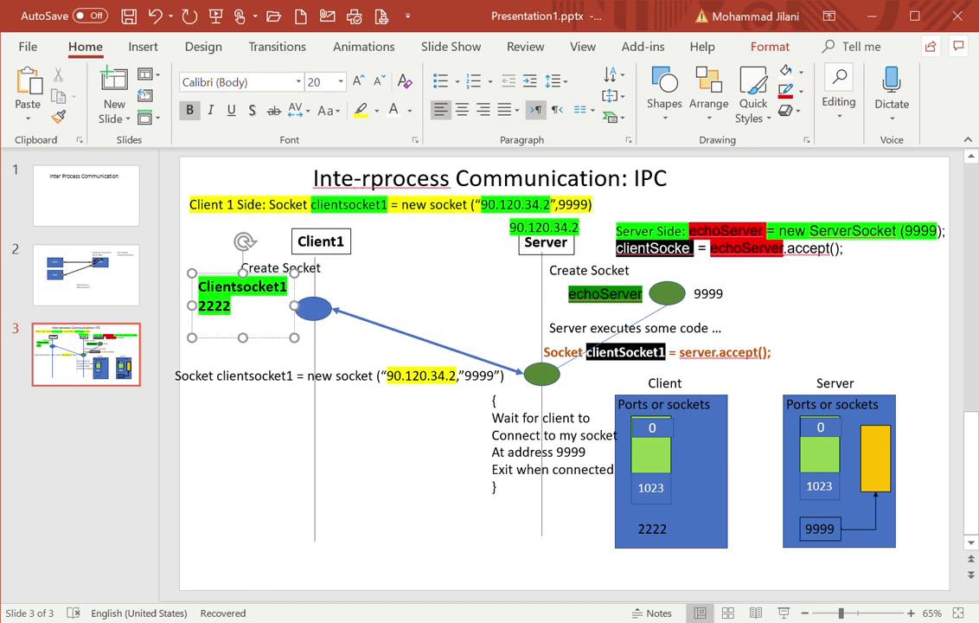
text(IP)
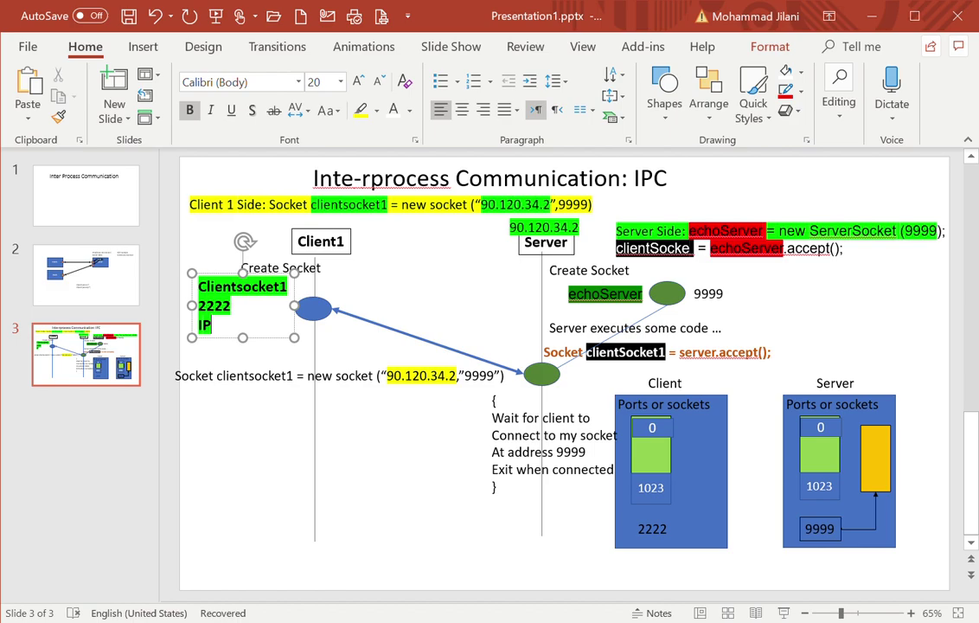
key(BackSpace)
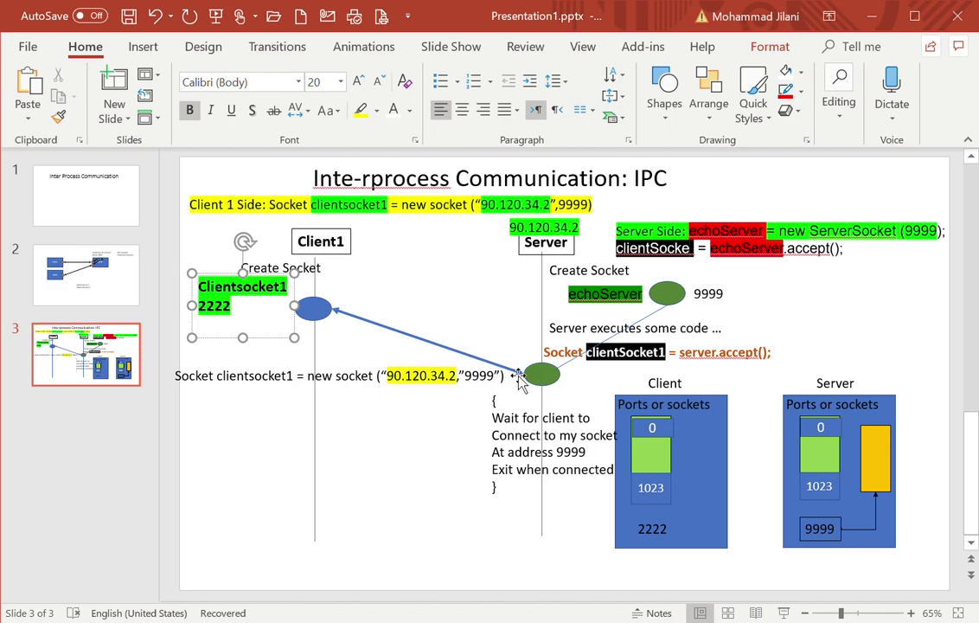
- Add the lines 'I an client1 at 172.35.76.50' and 'My port # is 2222' below the socket statement
click(510, 378)
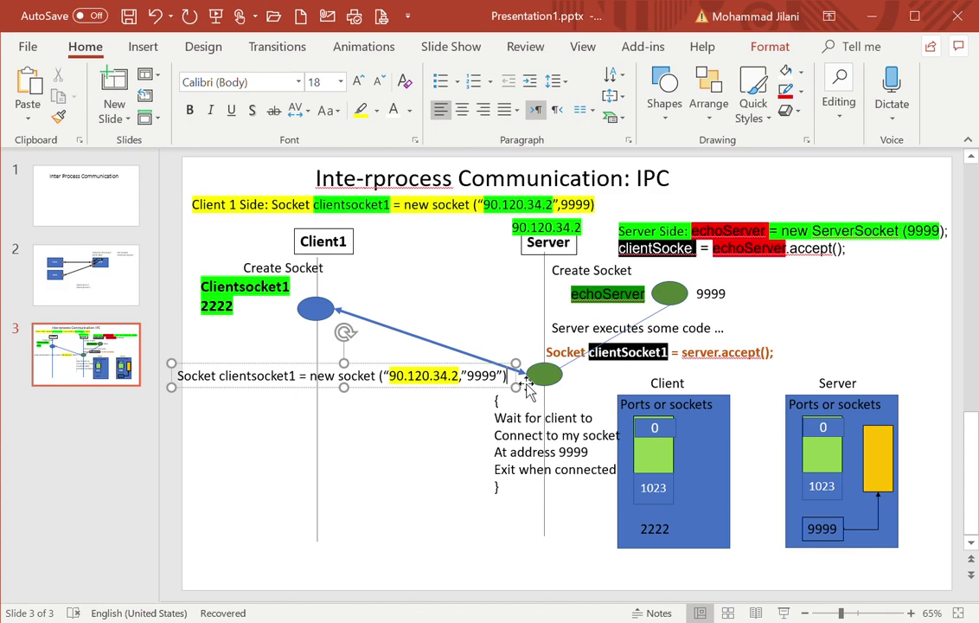
key(Return)
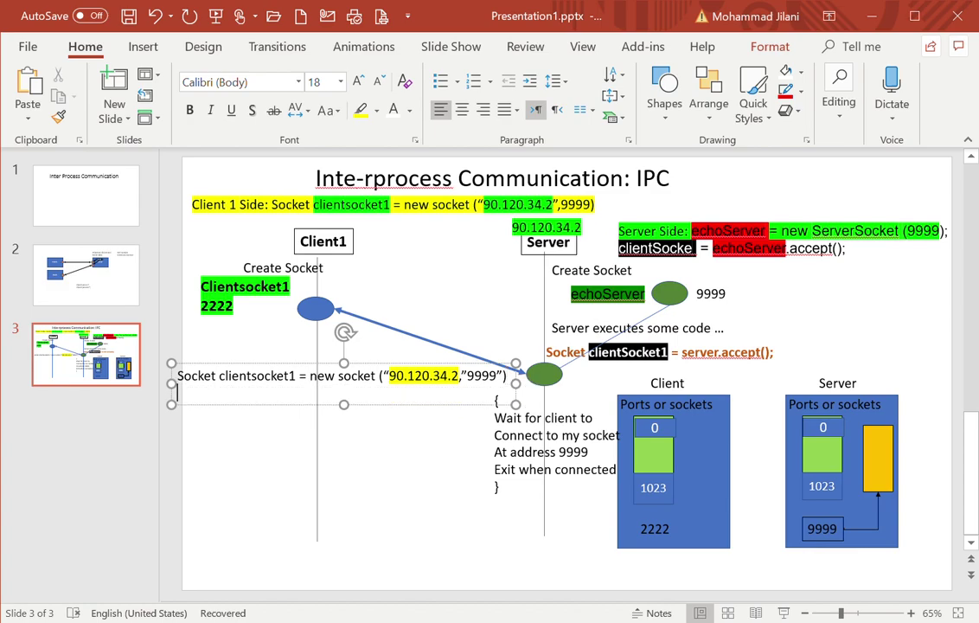
text(I an )
text(client)
text(1 at 172.3)
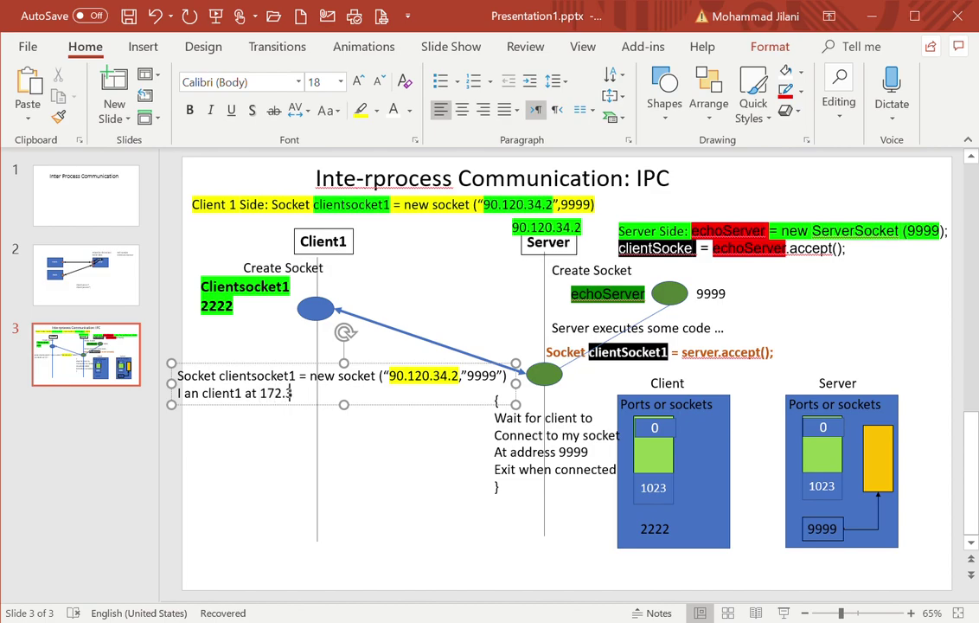
text(5.76.)
text(50)
key(Return)
text(My )
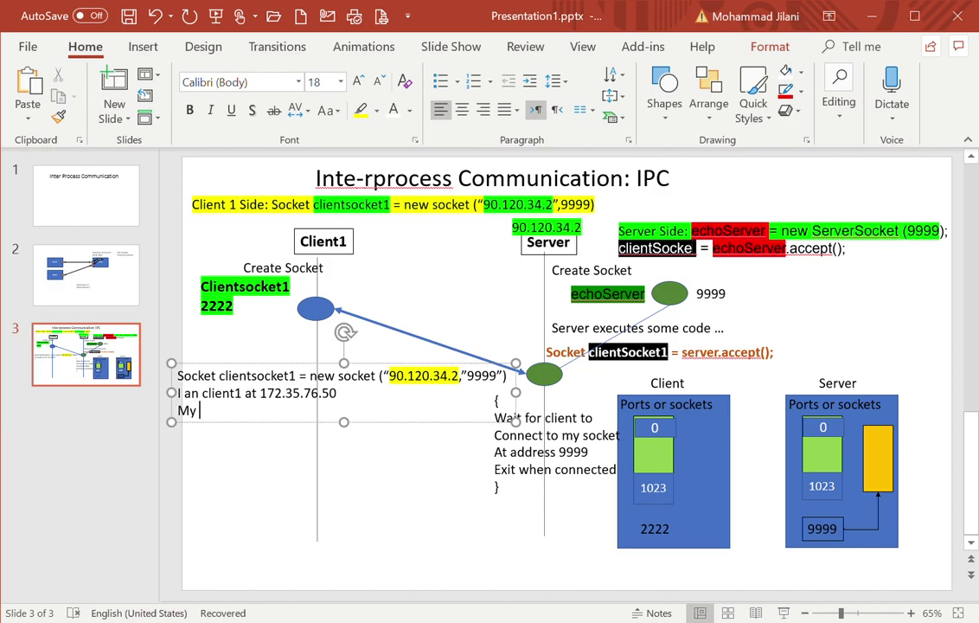
text(port #)
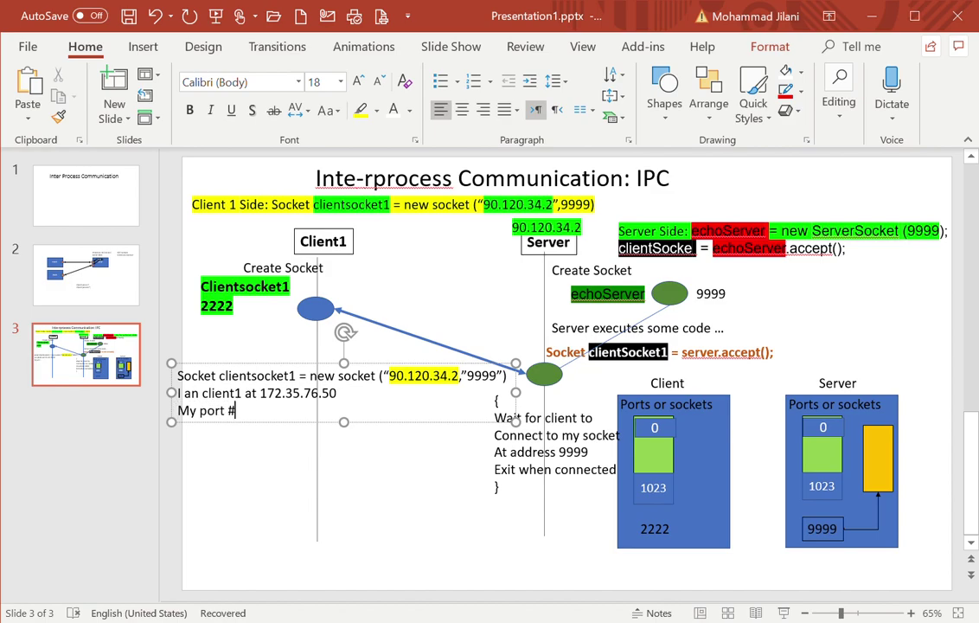
text( is 2222)
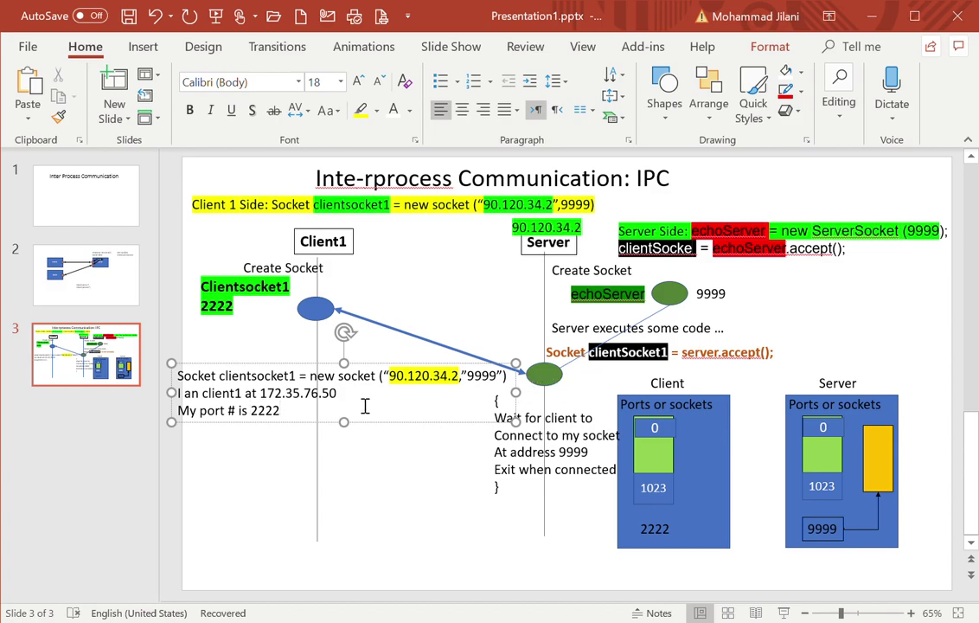
key(Escape)
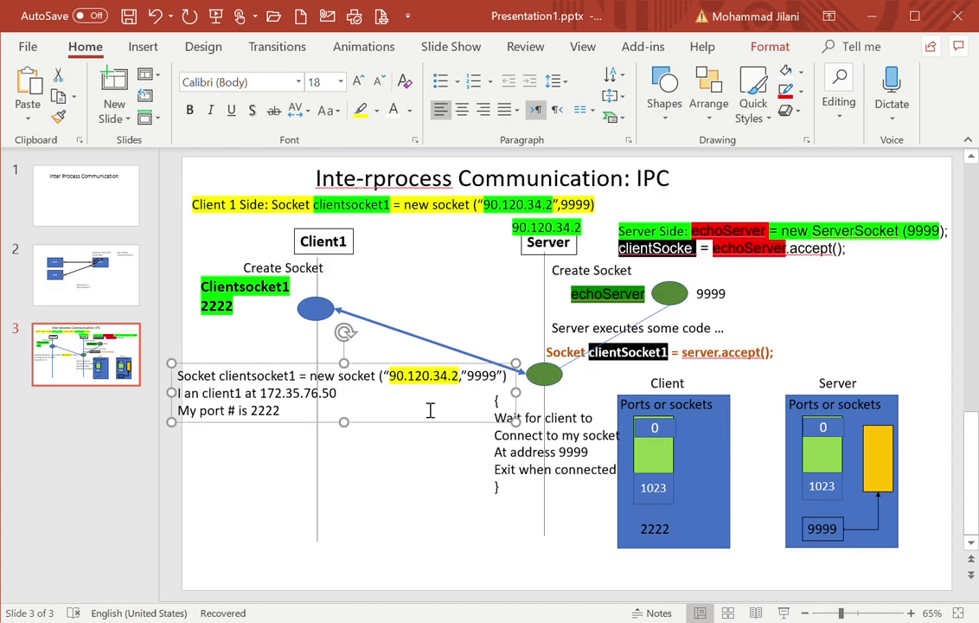
- Highlight the client IP 172.35.76.50 and port 2222 while reselecting the server's green circle
click(558, 374)
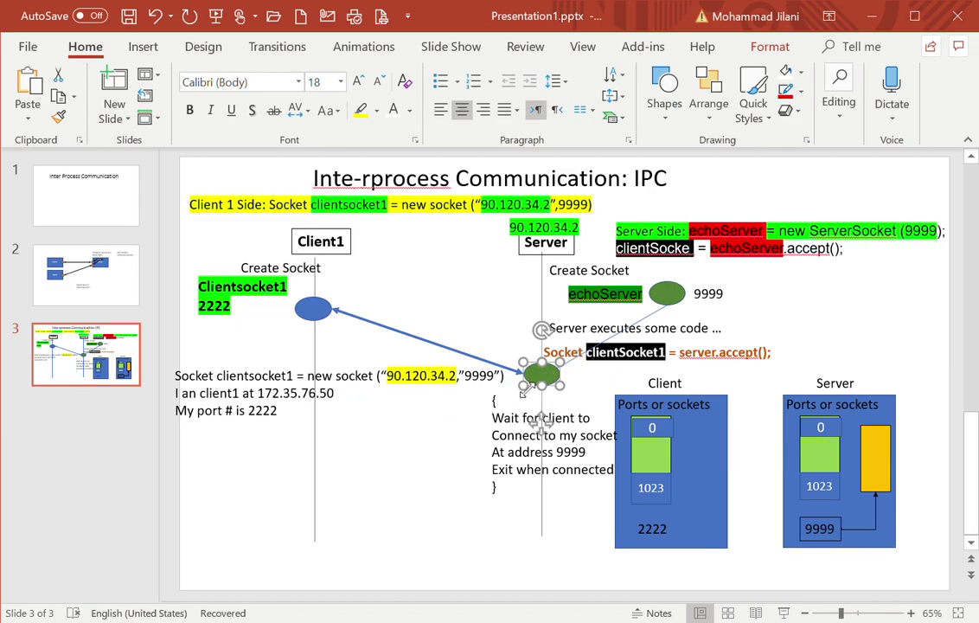
drag(265, 400, 351, 403)
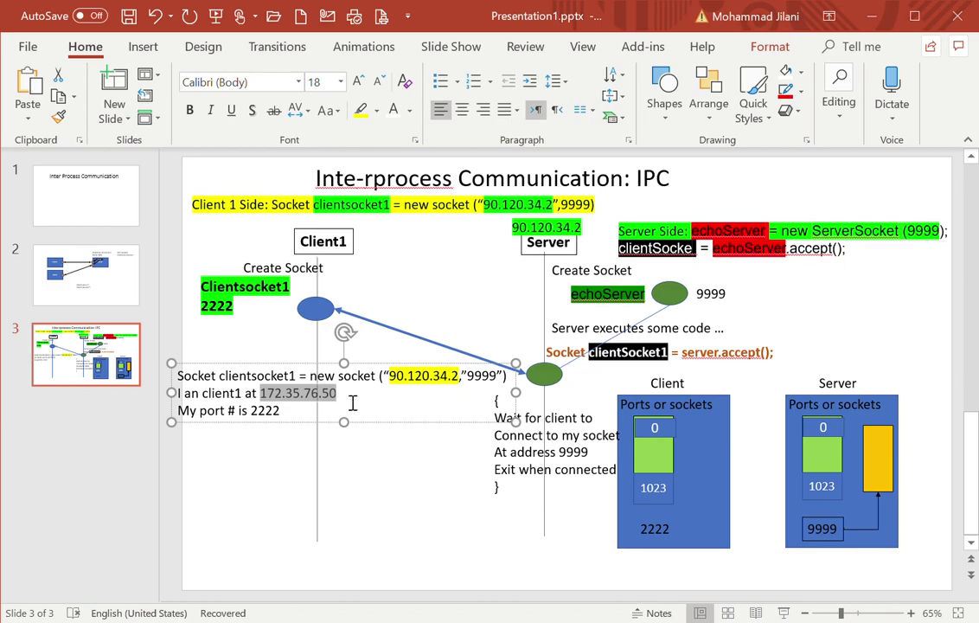
click(543, 374)
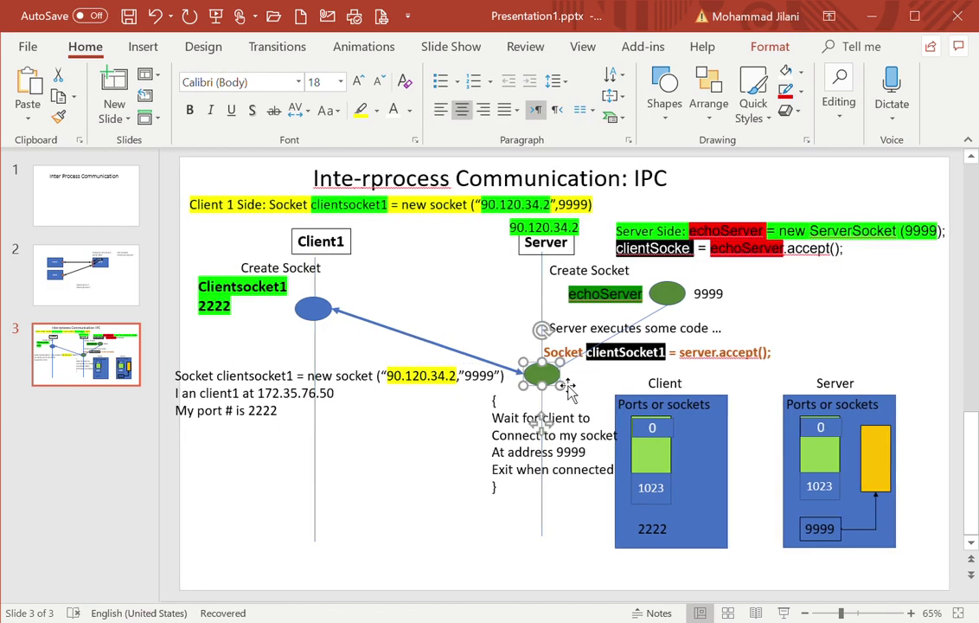
double_click(263, 413)
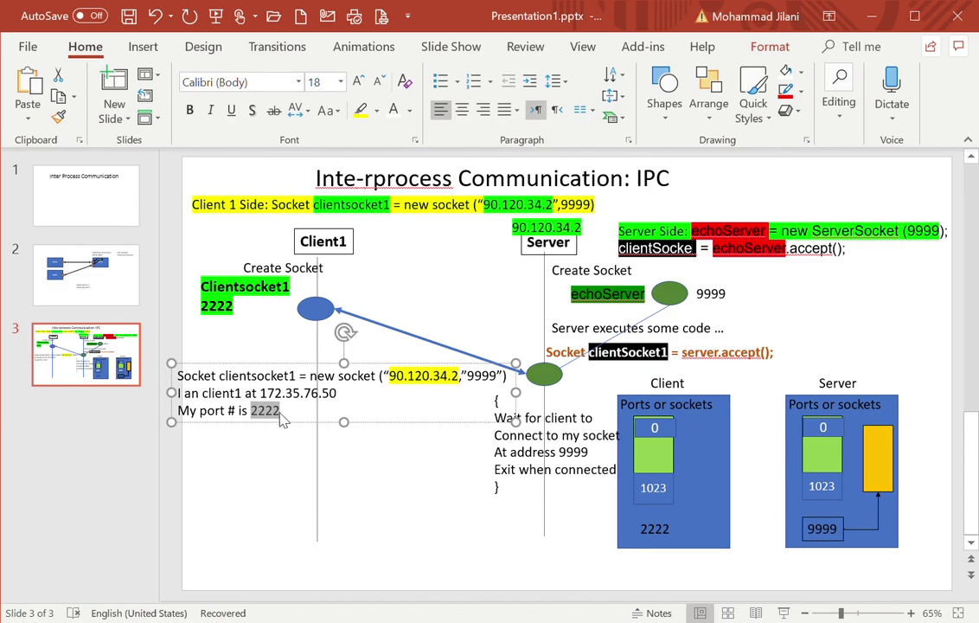
click(280, 448)
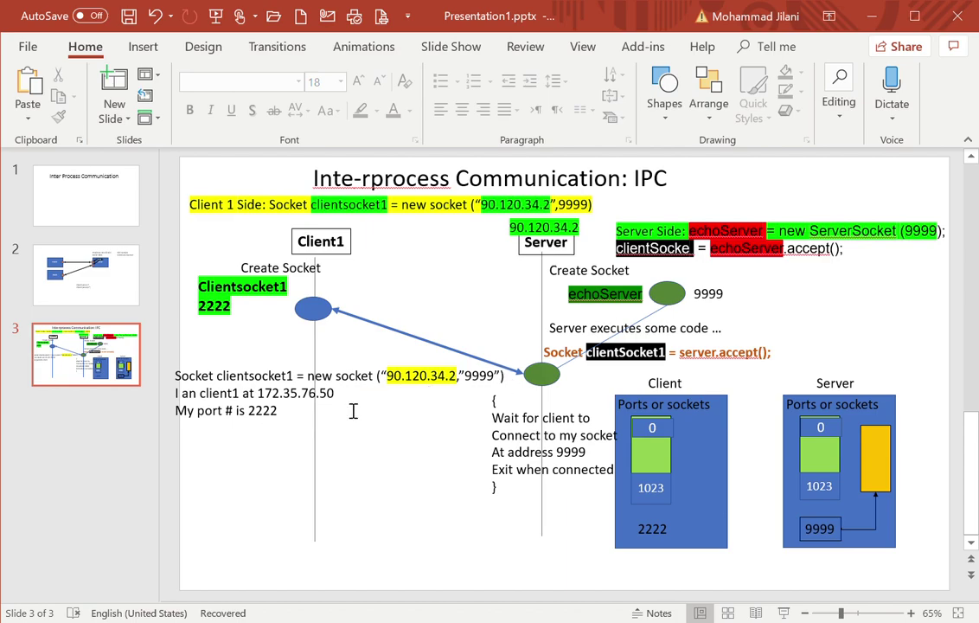
click(541, 373)
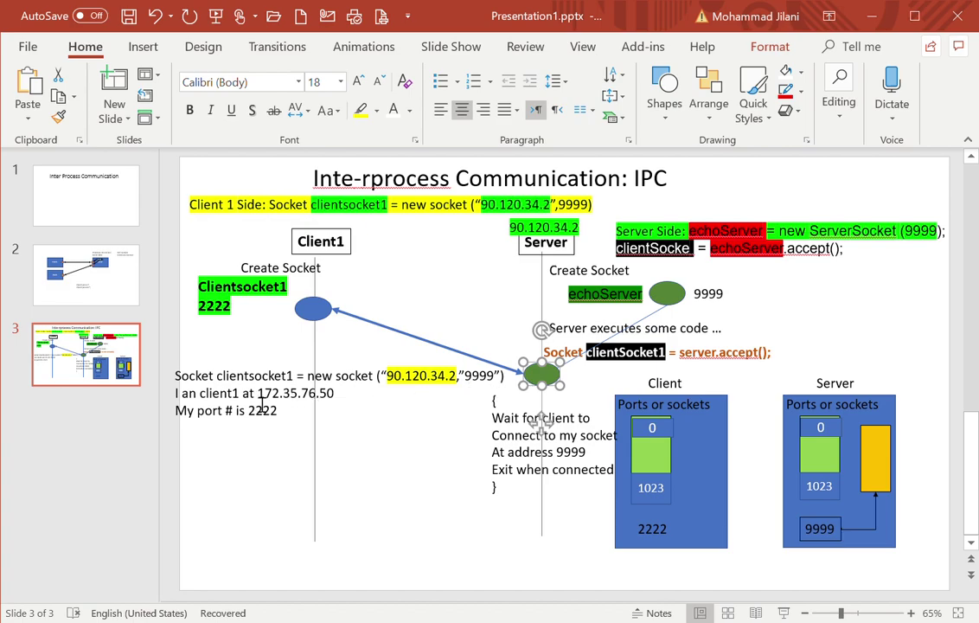
drag(243, 395, 336, 395)
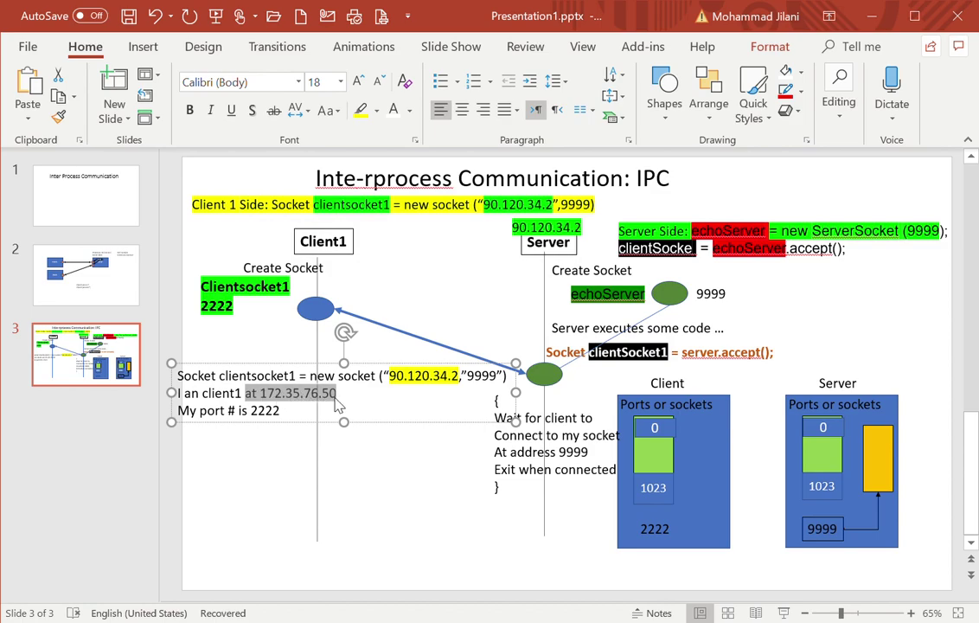
click(550, 377)
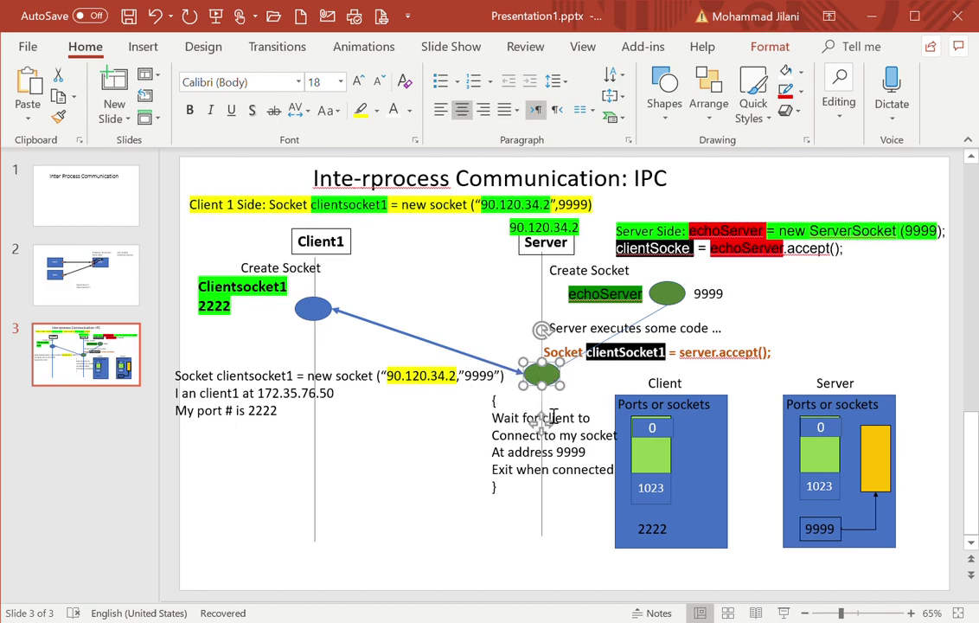
click(533, 508)
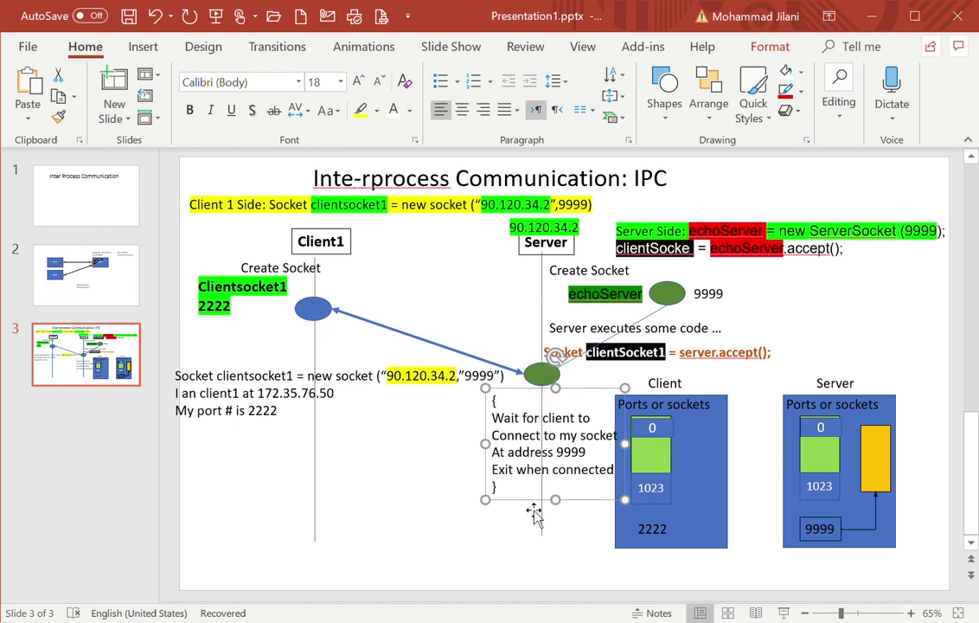
click(510, 494)
key(Return)
text(continue)
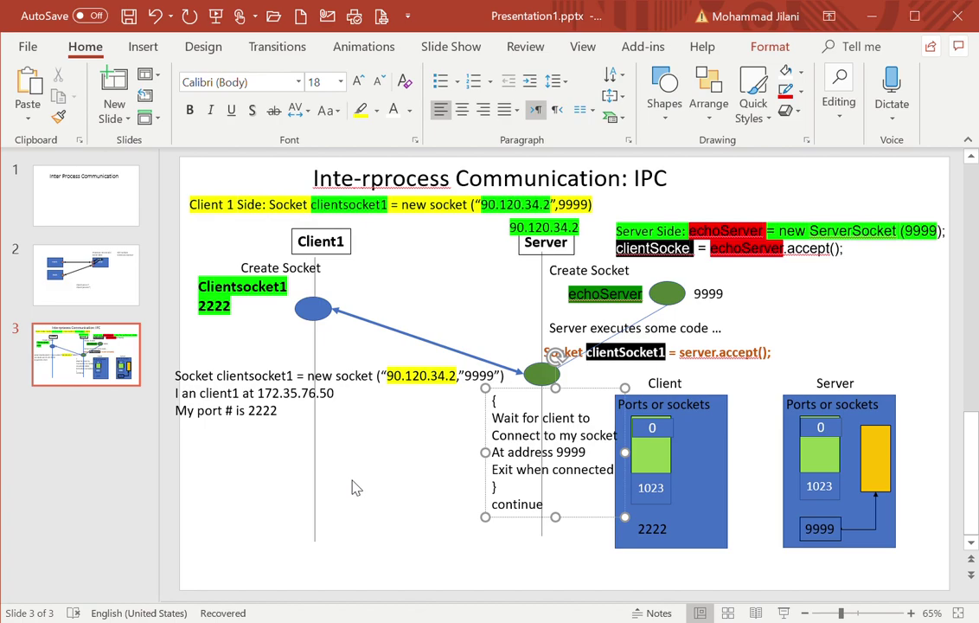
click(356, 485)
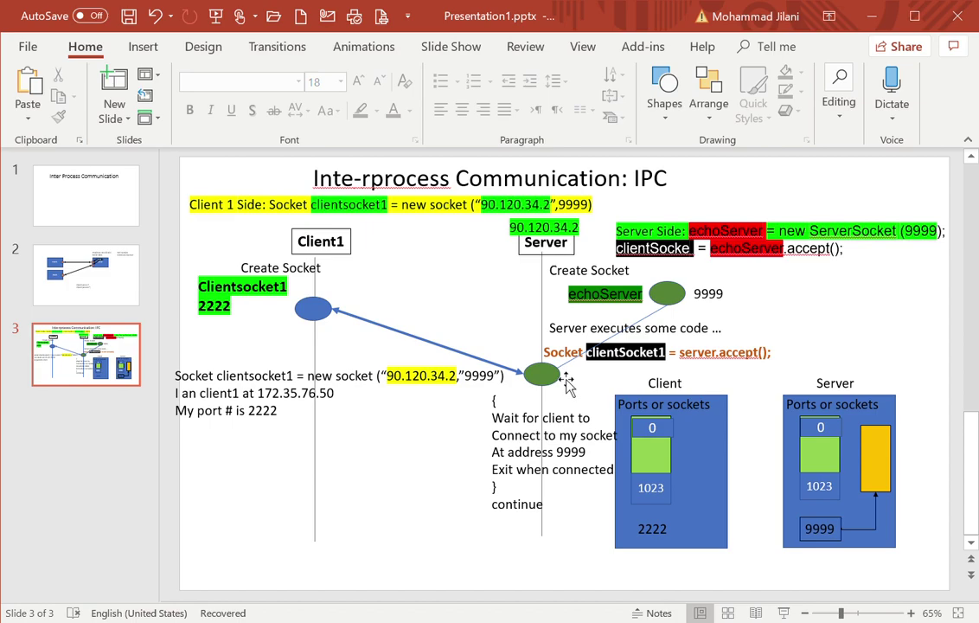
click(564, 382)
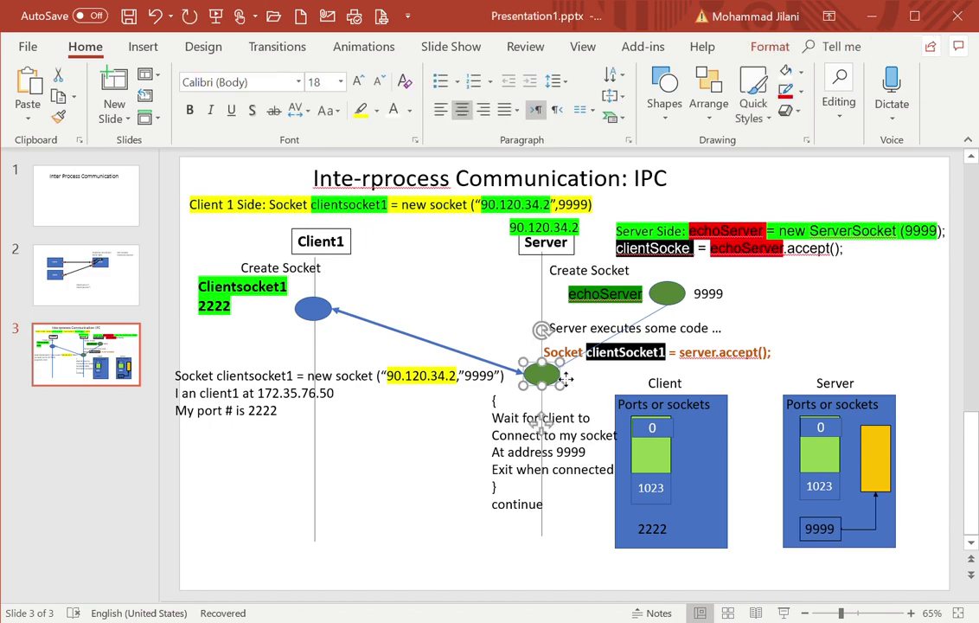
click(482, 360)
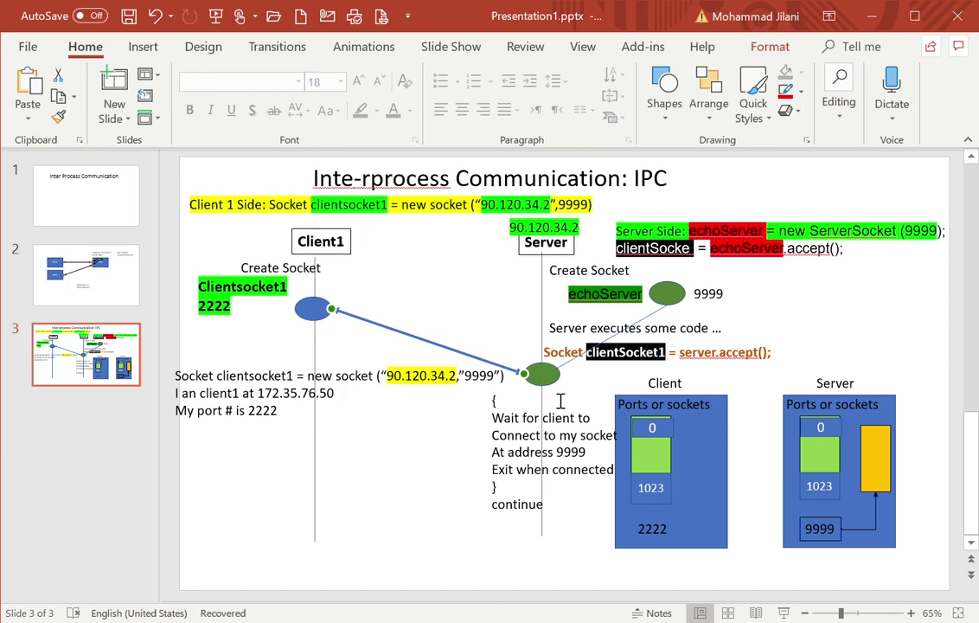
click(548, 373)
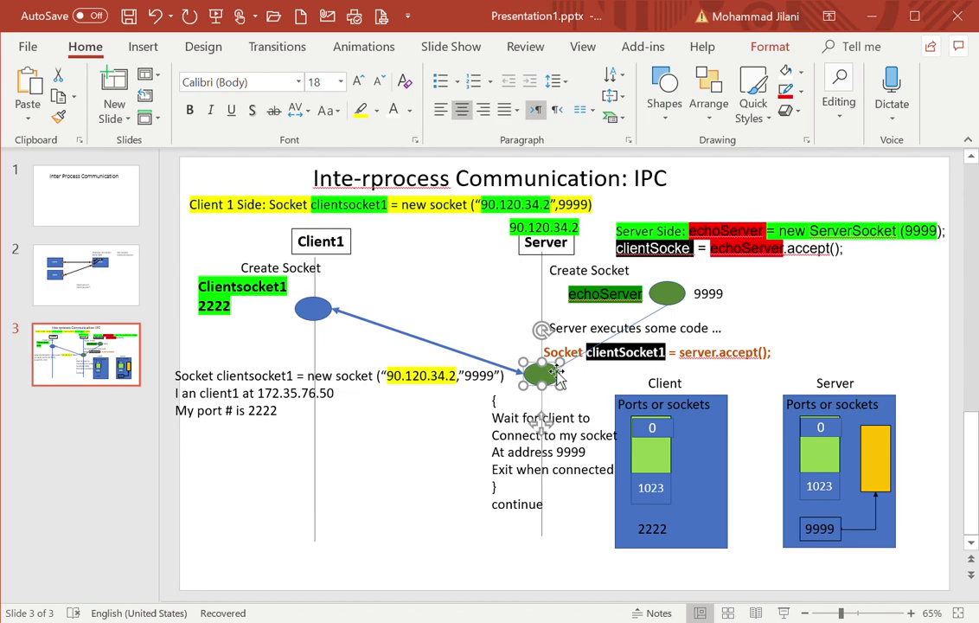
- Move the wait-loop note lower on the slide and drag the server's green socket ellipse down
click(526, 398)
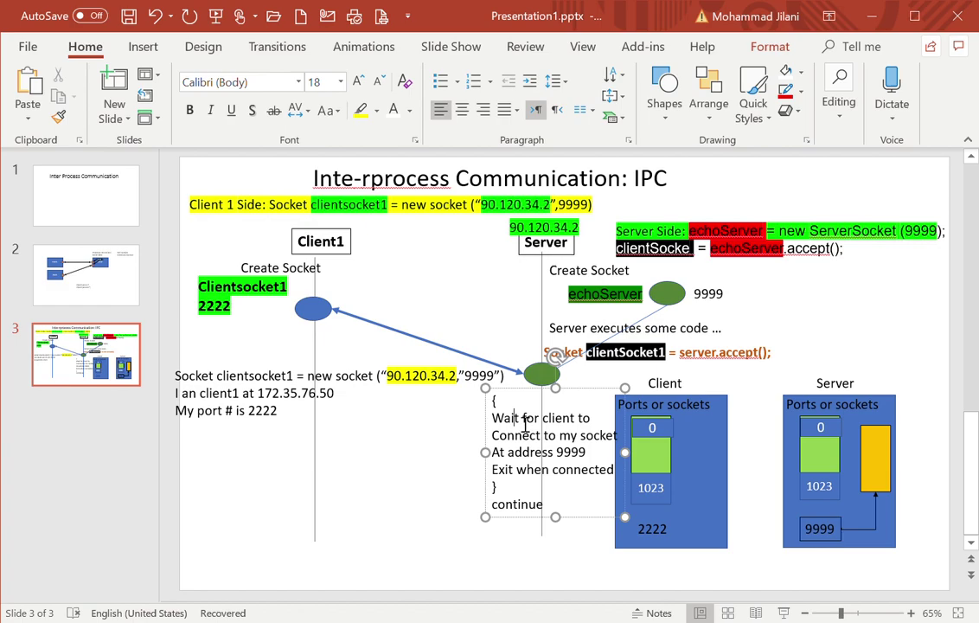
drag(525, 398, 508, 464)
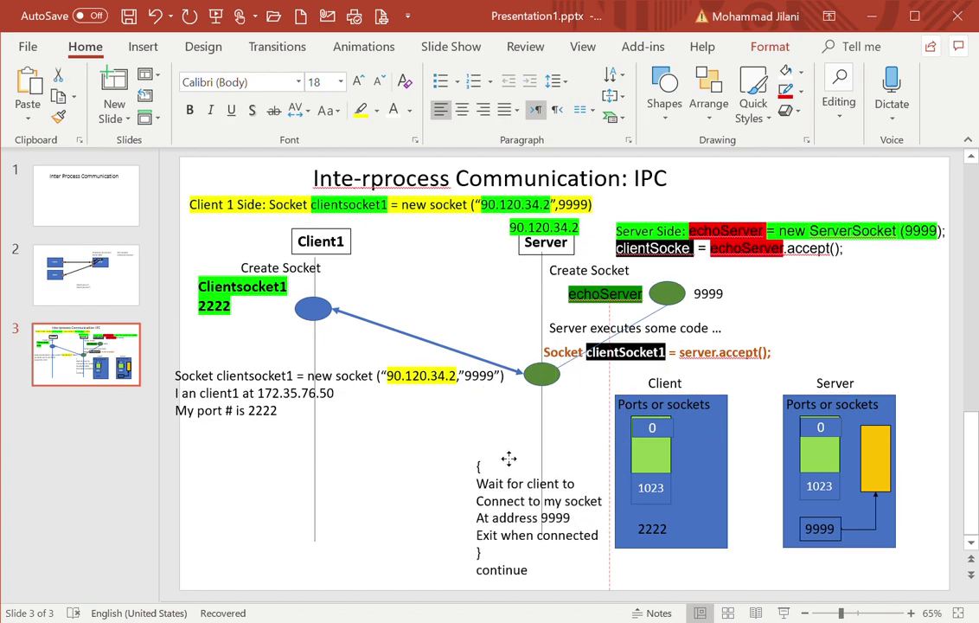
click(562, 389)
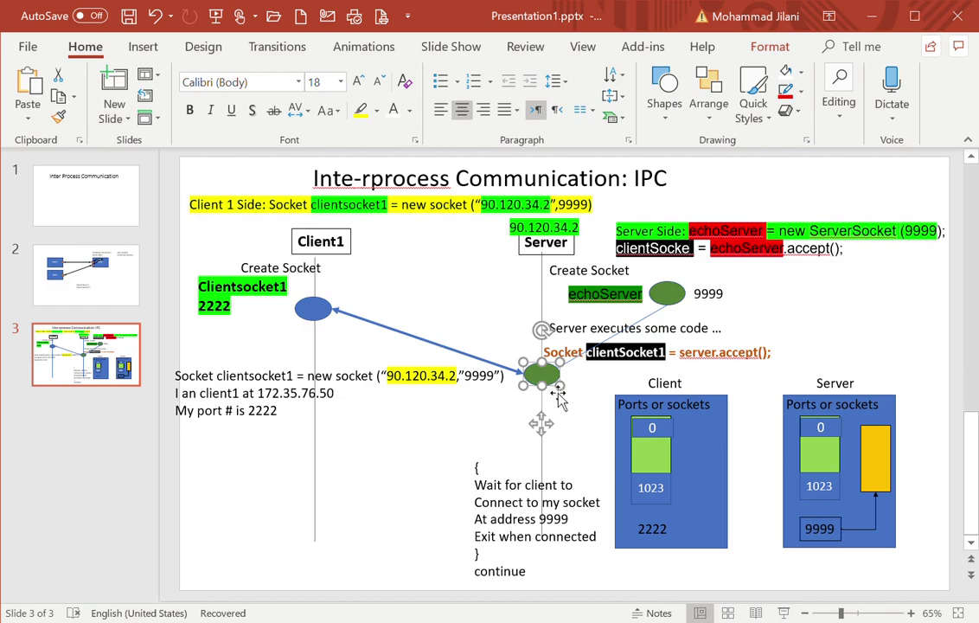
mouse_move(557, 398)
mouse_down()
mouse_move(553, 416)
mouse_move(573, 389)
mouse_up()
- Nudge the server's green socket slightly lower, below the double-headed arrow's end
click(564, 372)
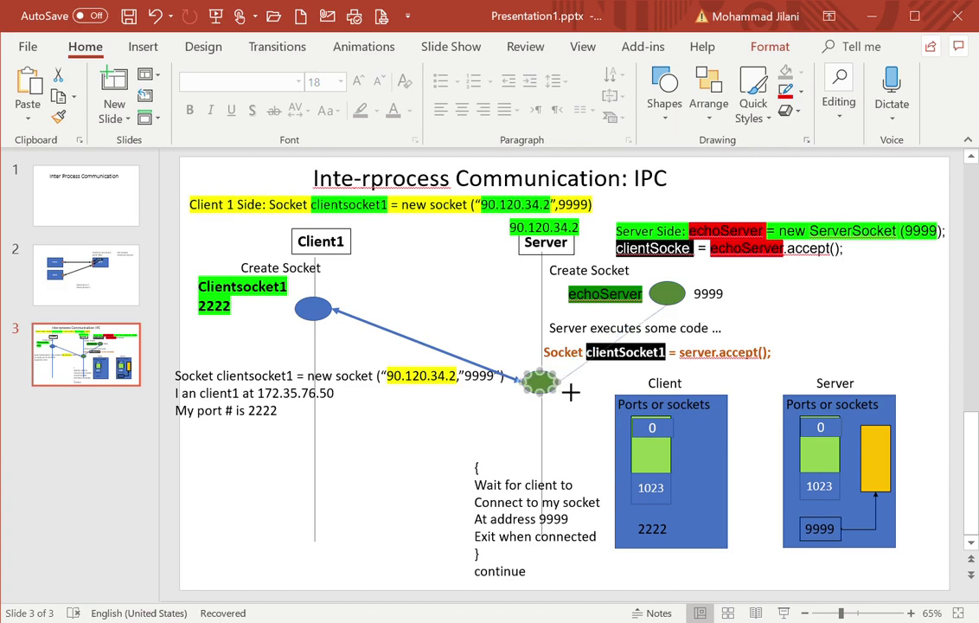
click(545, 391)
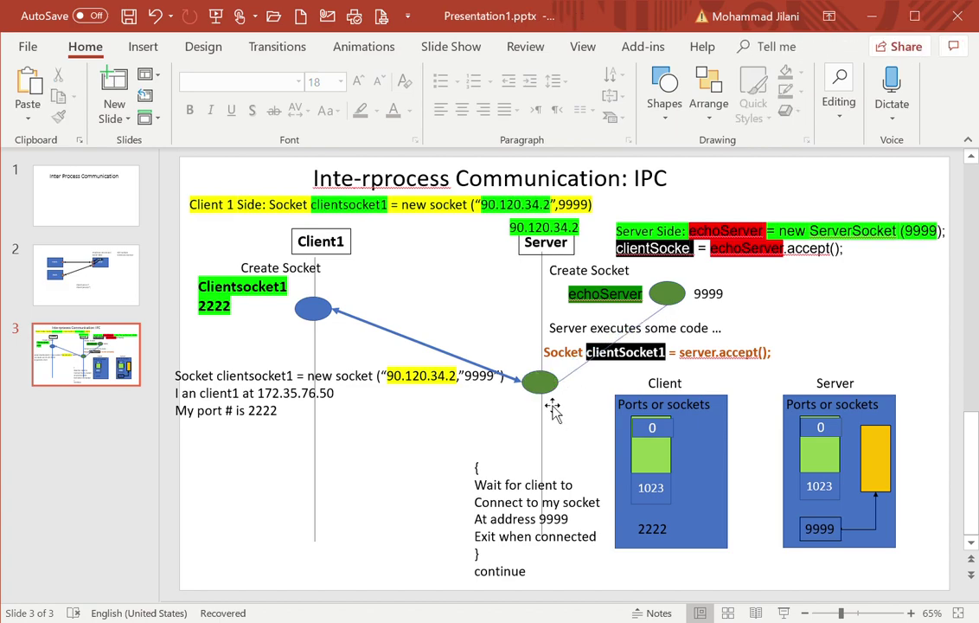
click(536, 404)
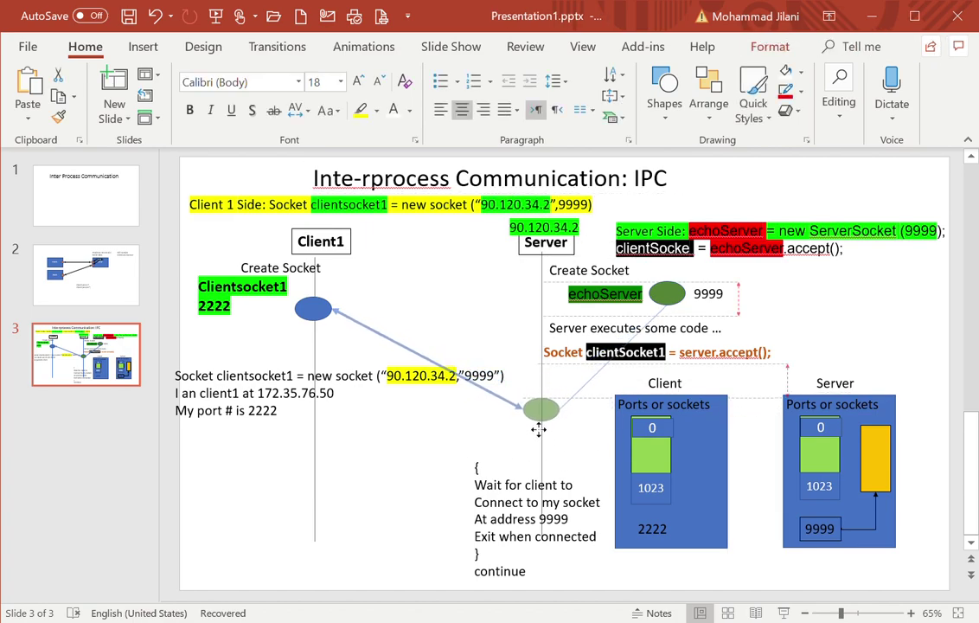
mouse_move(537, 418)
mouse_down()
mouse_move(541, 436)
mouse_move(540, 409)
mouse_up()
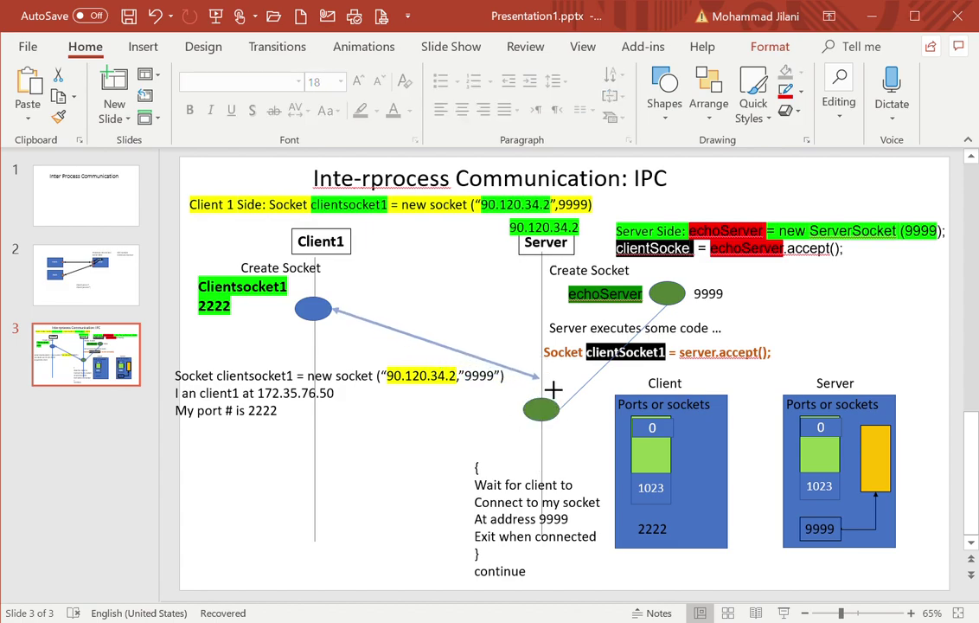
click(442, 459)
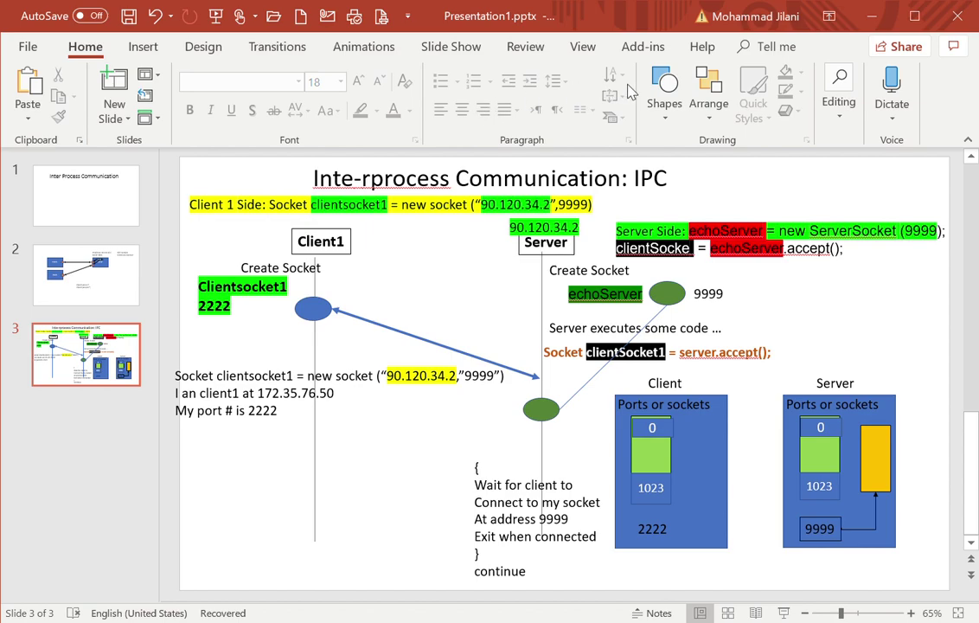
- Add a 'T1' text label just above the client's blue socket ellipse
click(666, 122)
click(690, 159)
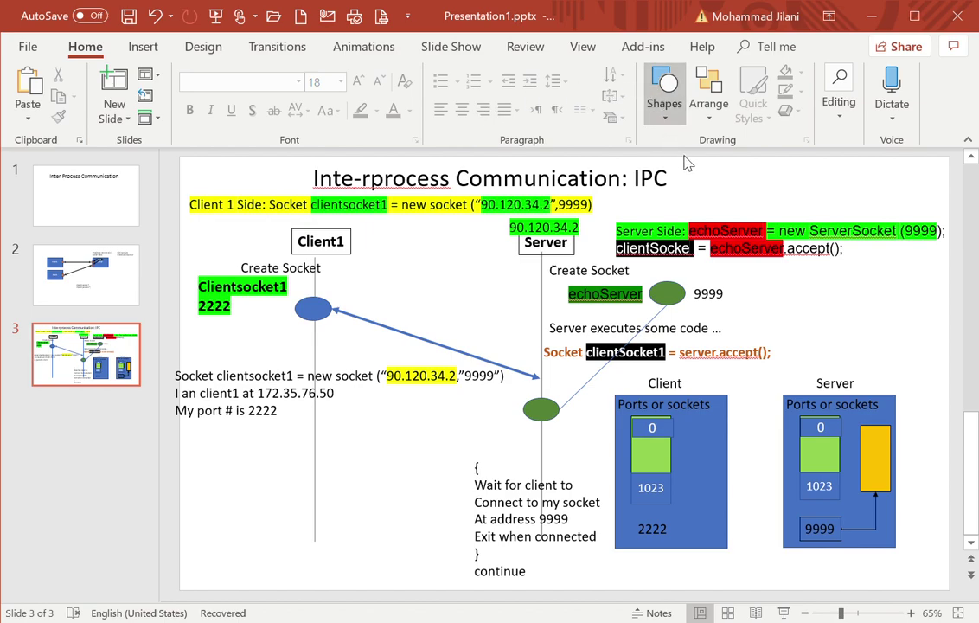
click(360, 321)
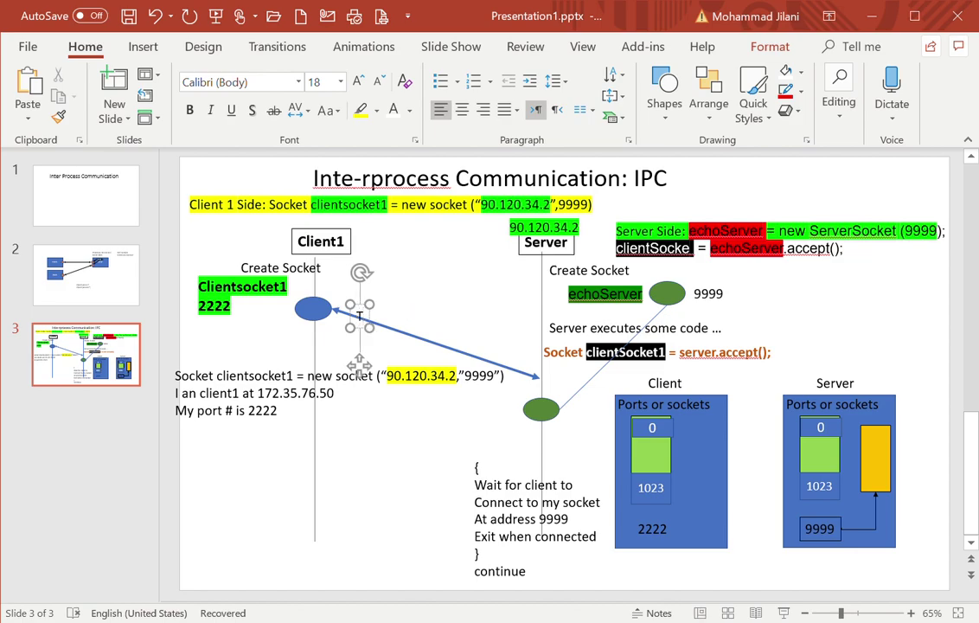
text(T1)
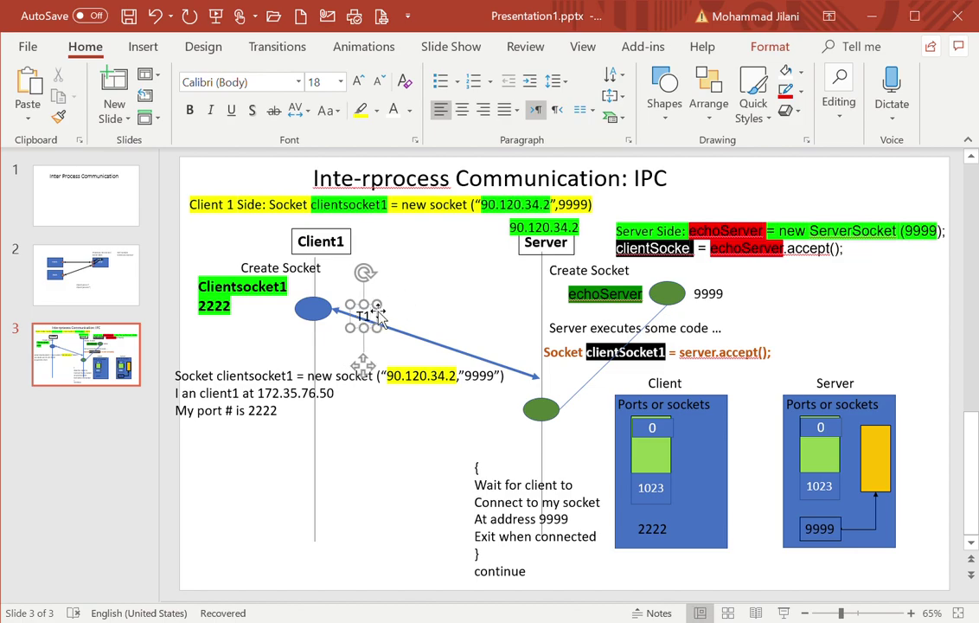
mouse_move(376, 310)
mouse_down()
mouse_move(343, 306)
mouse_move(337, 292)
mouse_up()
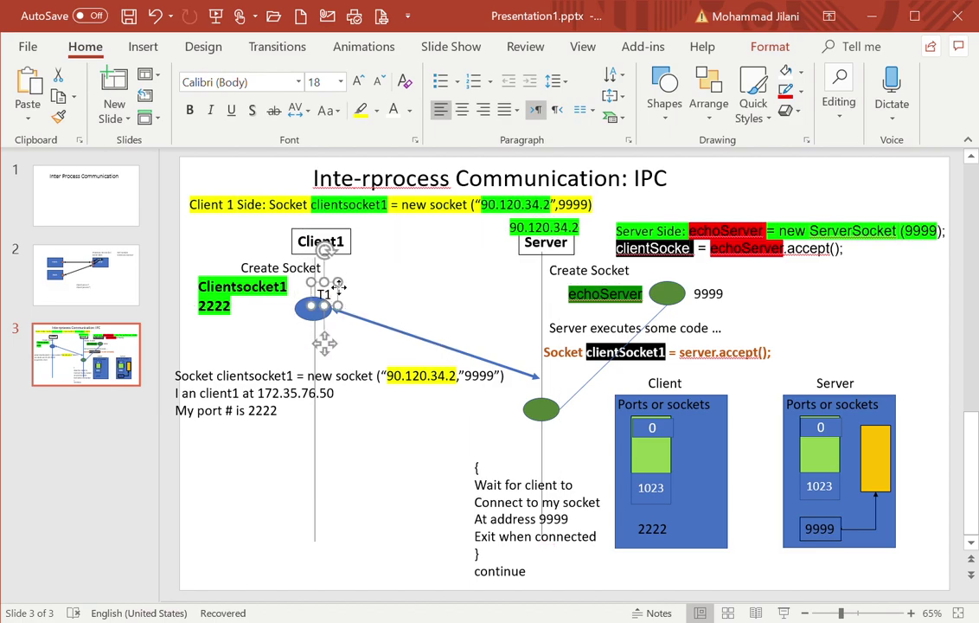
- Duplicate the label, place it above the server's green socket, and change it to 'T2'
key(ctrl+d)
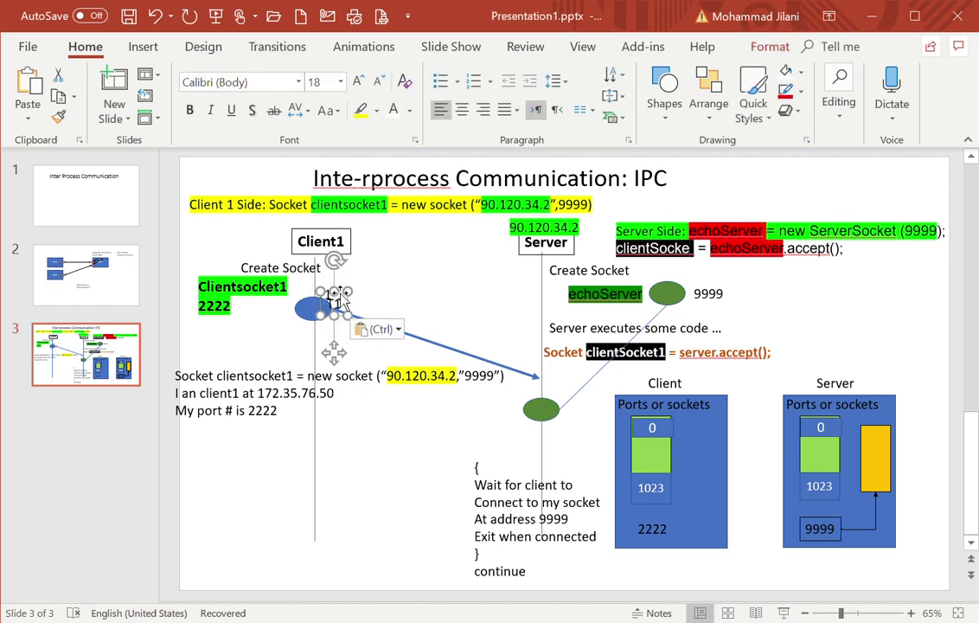
drag(334, 298, 546, 370)
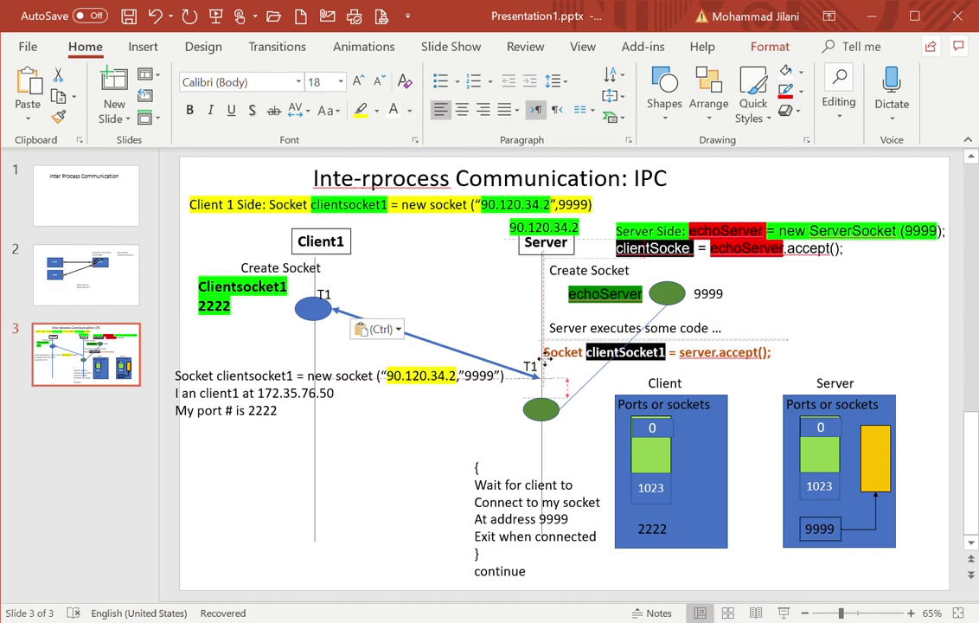
drag(547, 370, 543, 370)
double_click(536, 372)
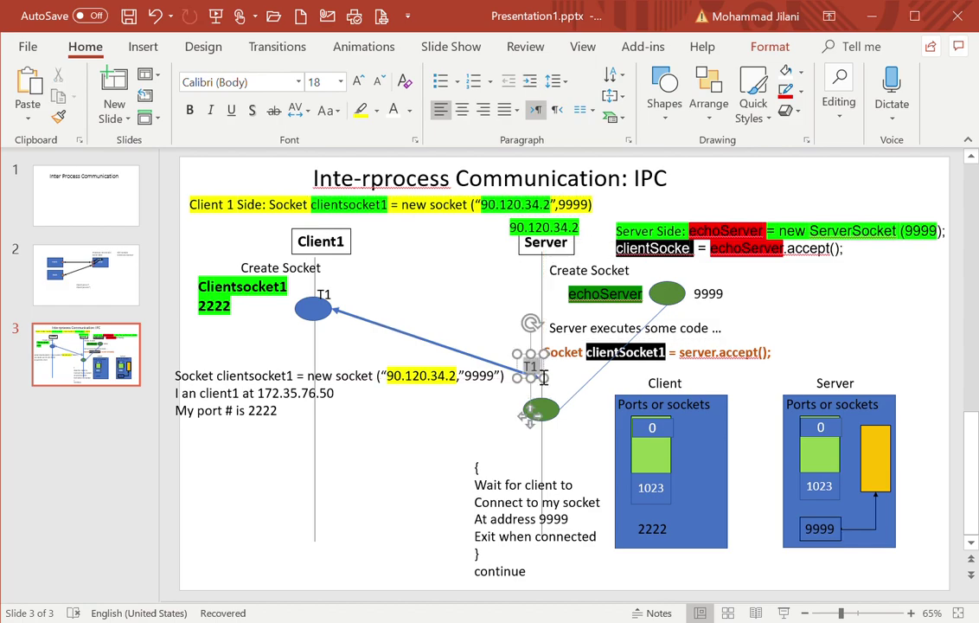
text(T2)
click(578, 381)
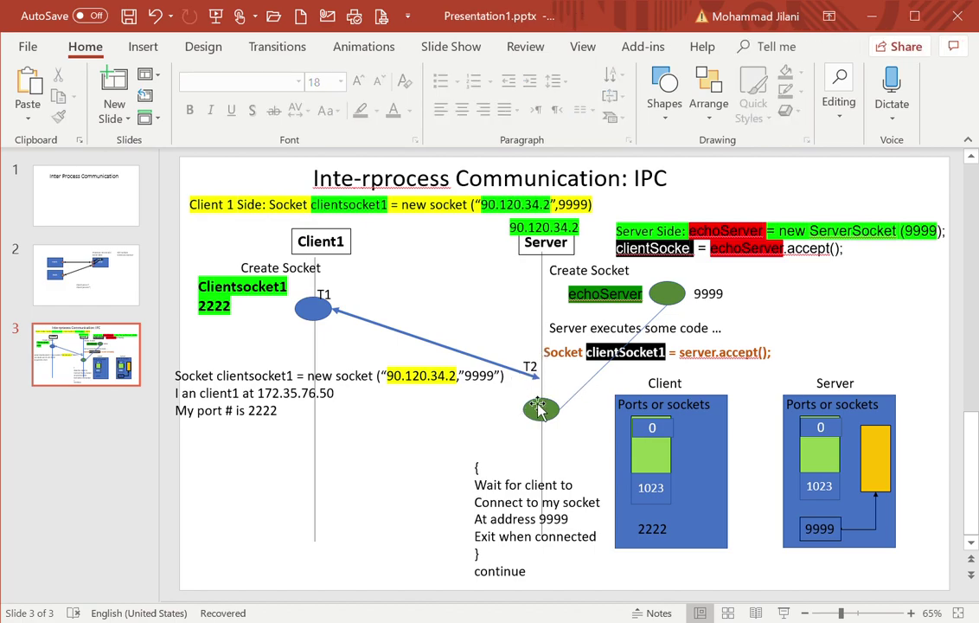
click(554, 411)
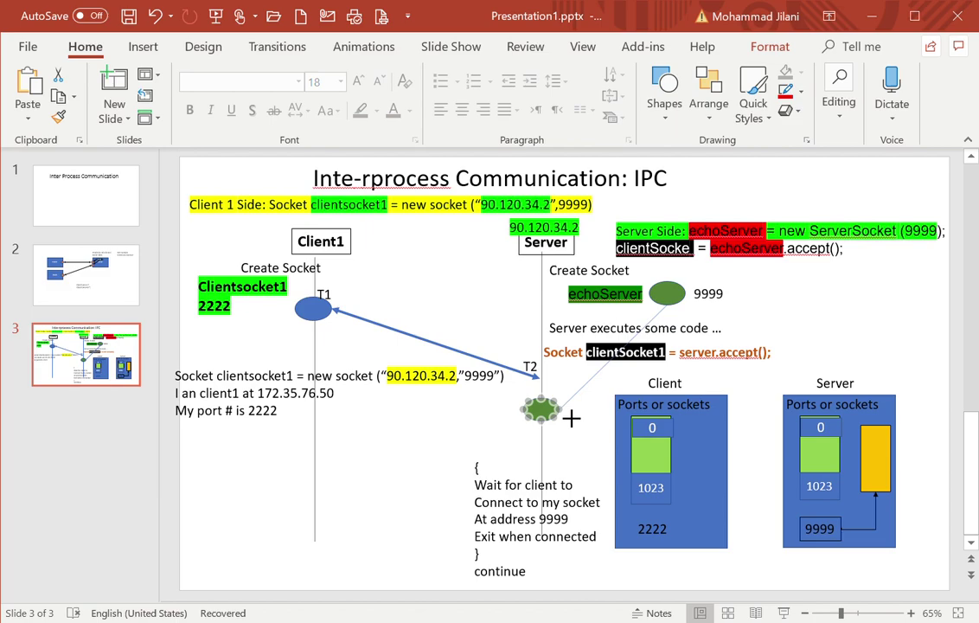
click(577, 410)
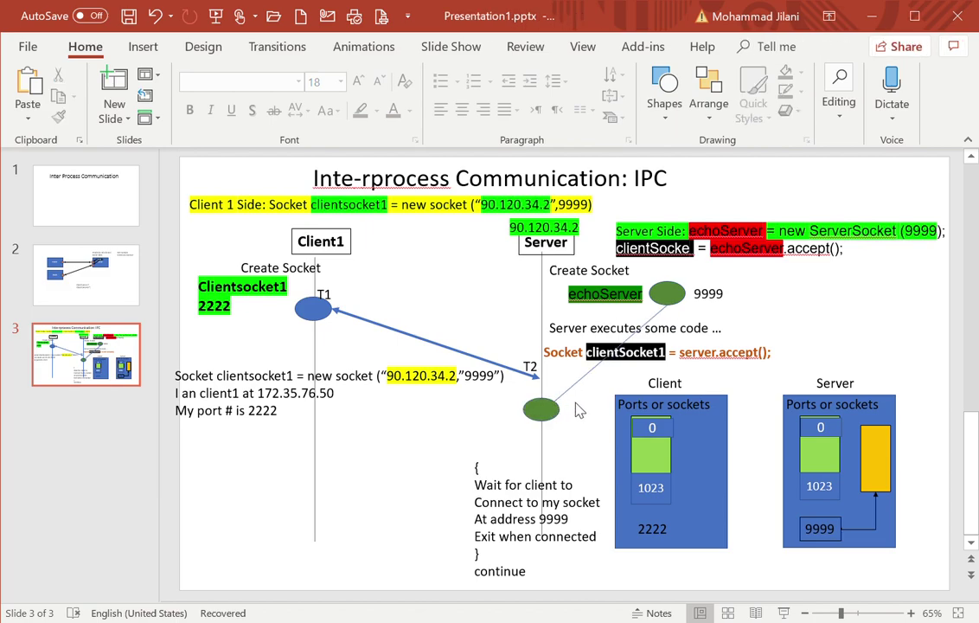
click(536, 365)
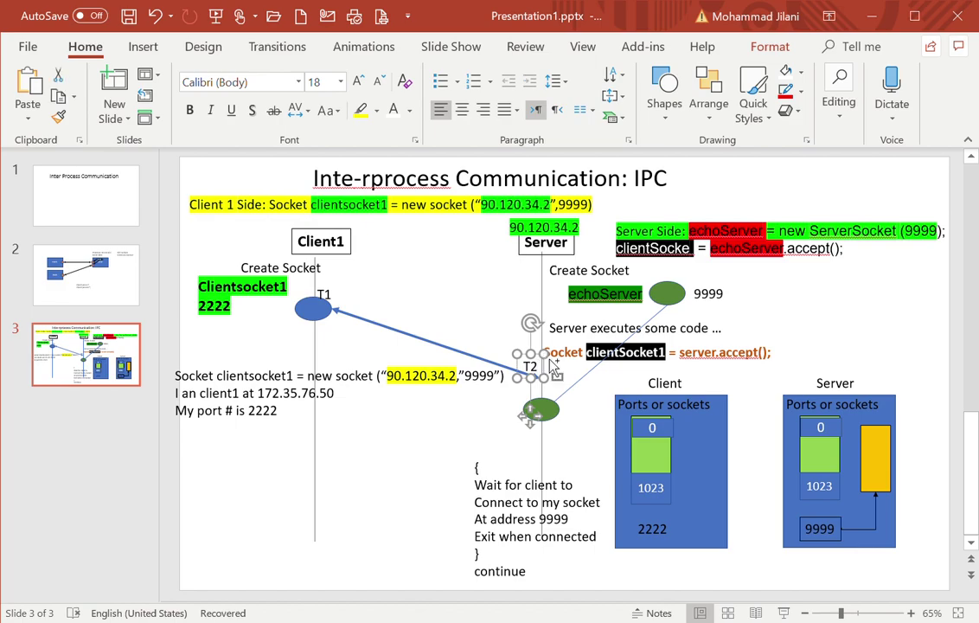
- Copy the T2 label just below itself and change it to 'T3'
mouse_move(553, 366)
ctrl+mouse_down()
mouse_move(546, 394)
mouse_move(562, 393)
ctrl+mouse_up()
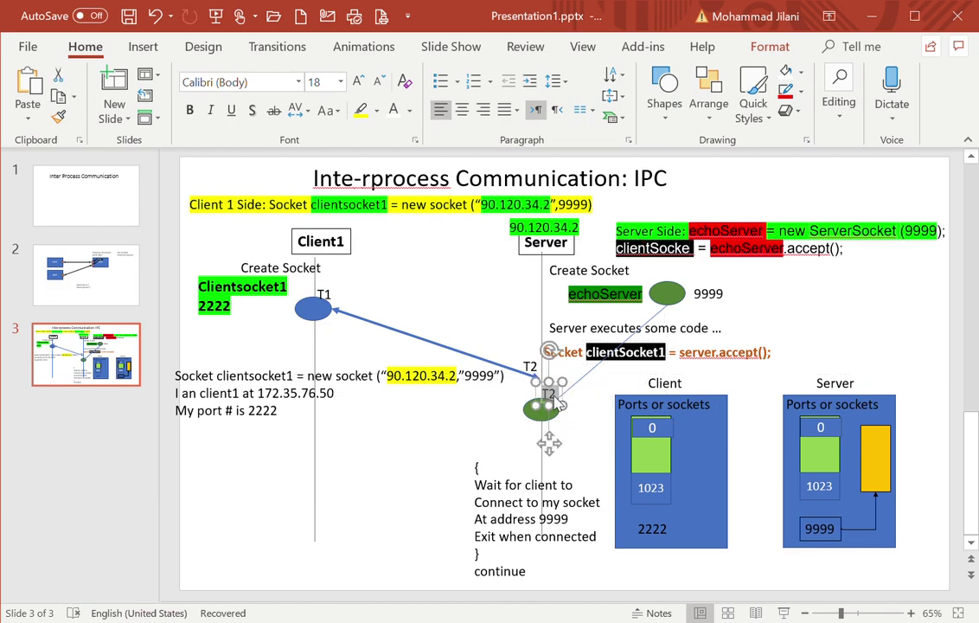
text(3)
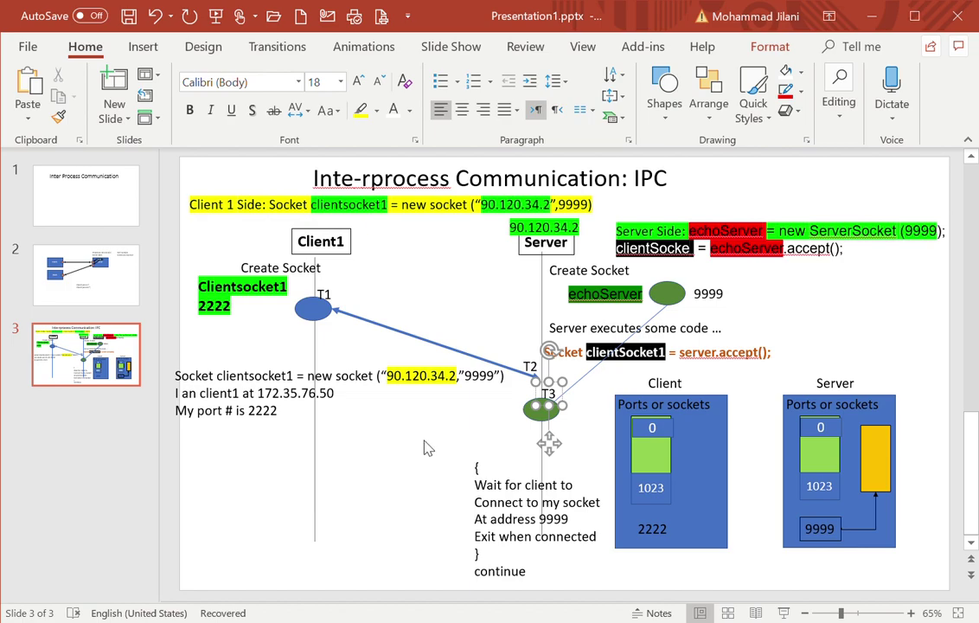
click(424, 450)
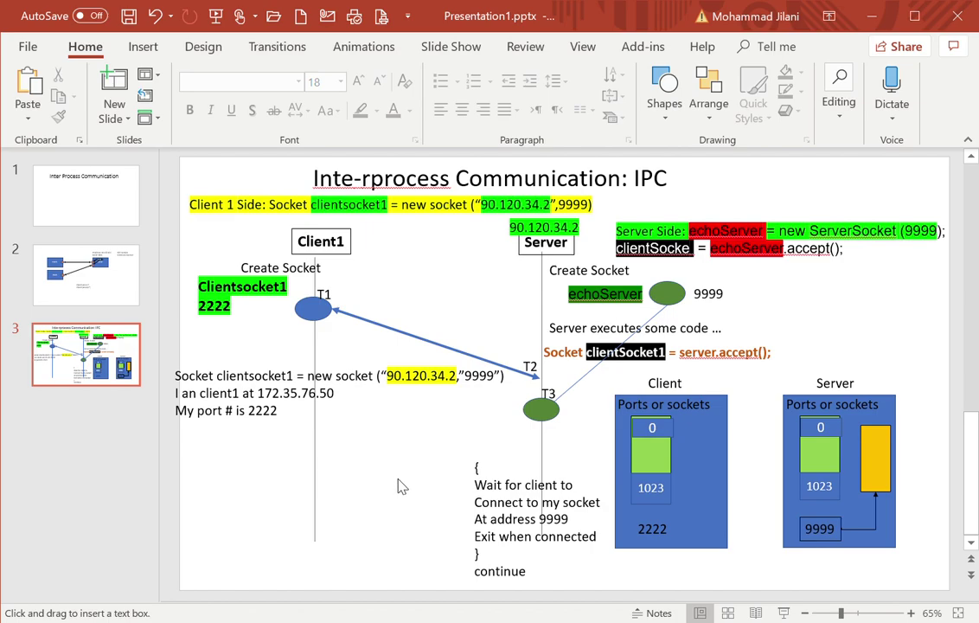
- Add a 'T3>T2' note below the client code lines beside the Client1 lifeline
click(376, 497)
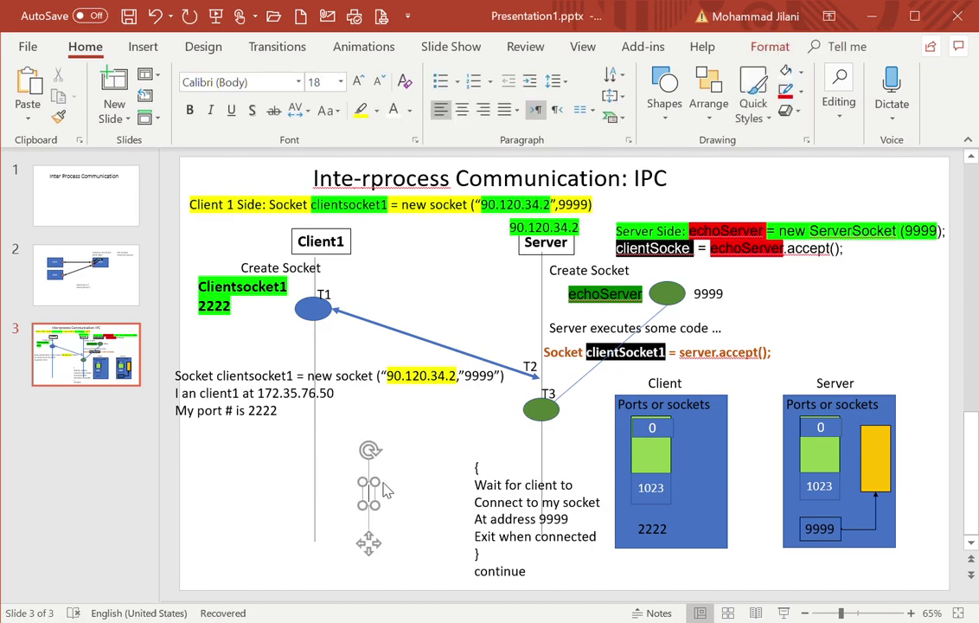
text(T3)
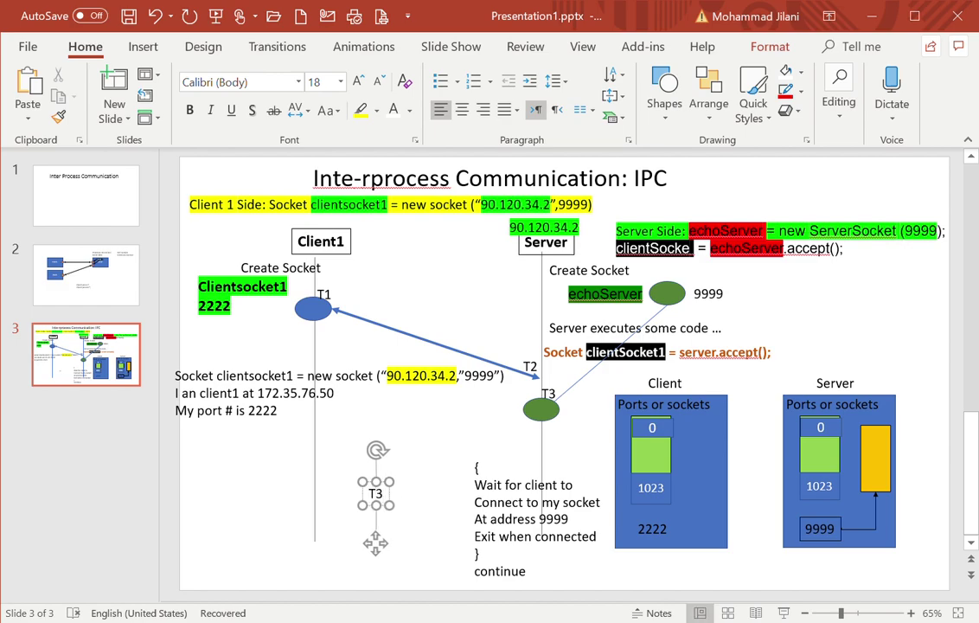
text(?)
key(BackSpace)
text(>T2)
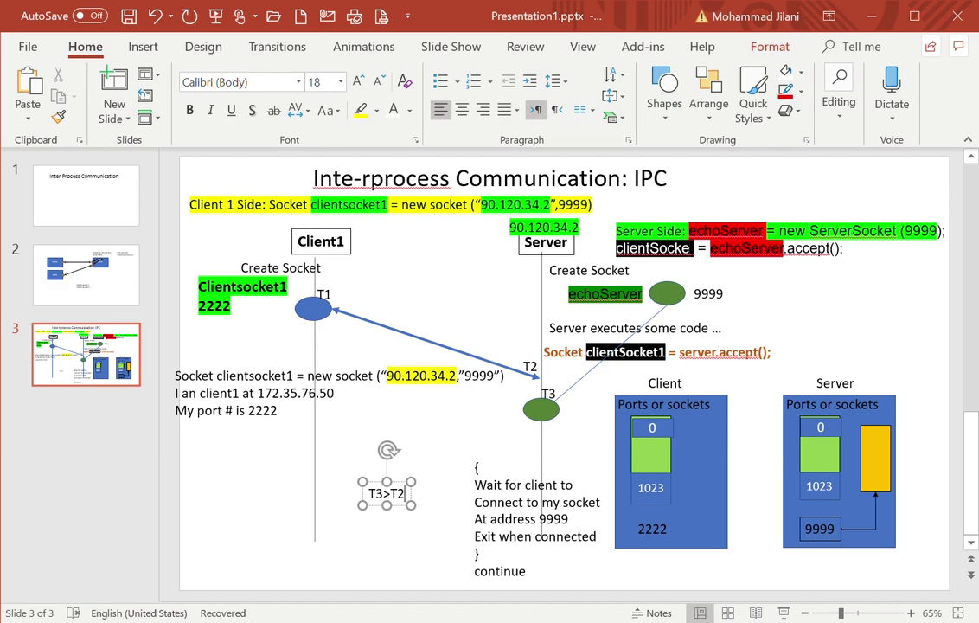
click(294, 523)
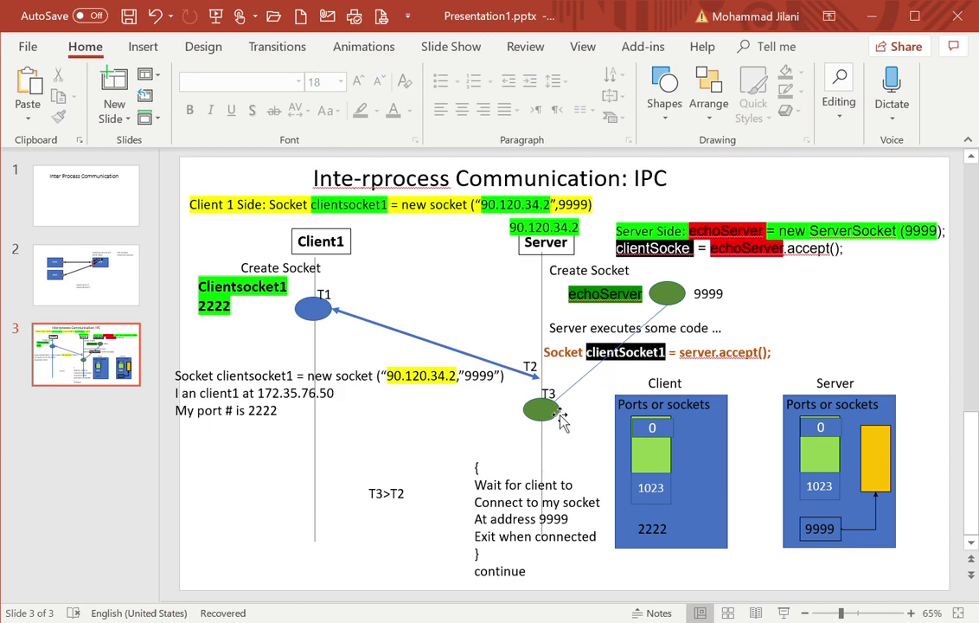
- Nudge the green T3 node lower on the Server line and drag its T3 label down just above it
click(554, 413)
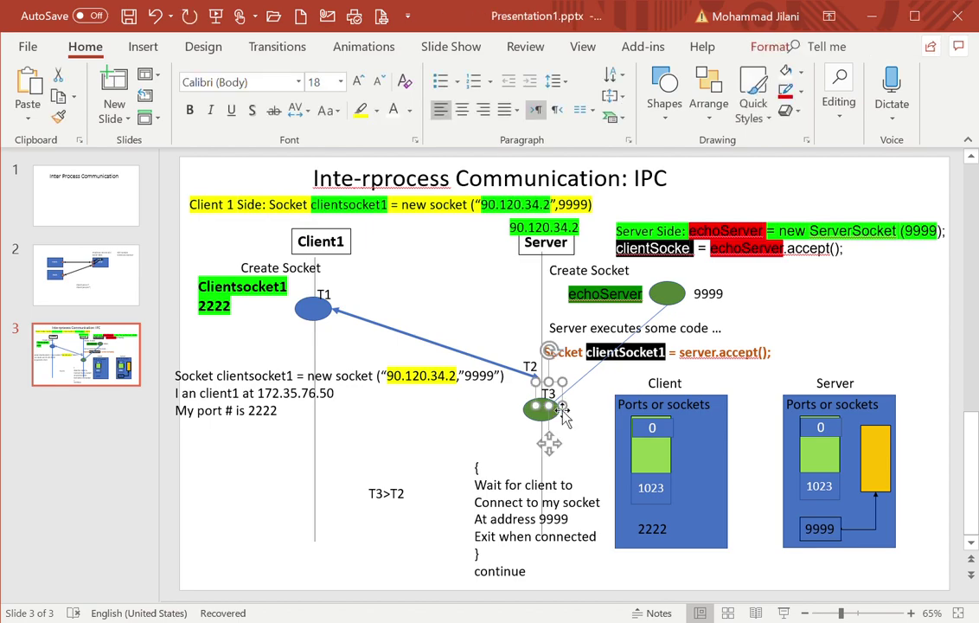
click(524, 378)
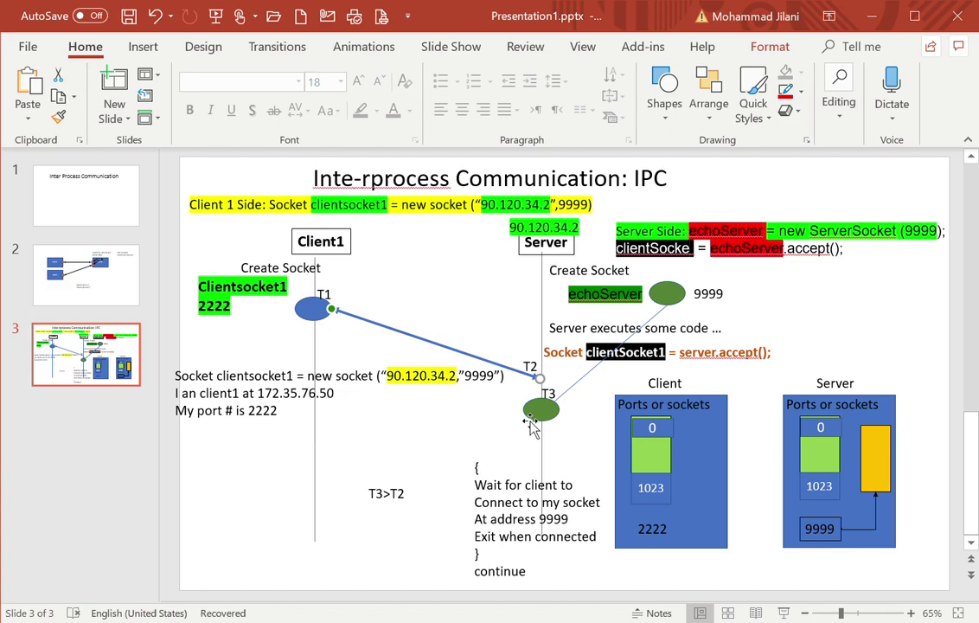
click(543, 414)
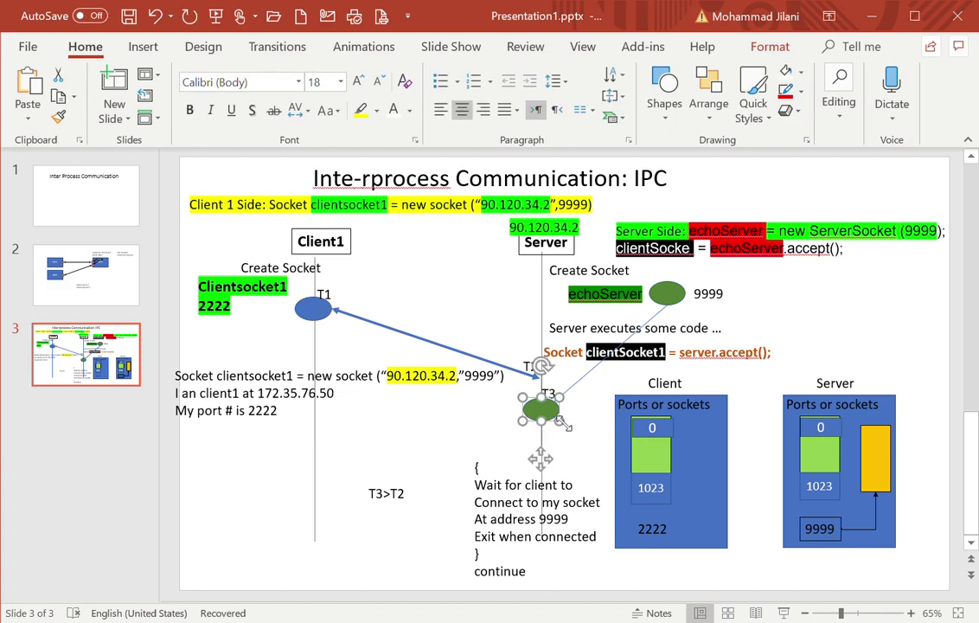
drag(562, 422, 566, 429)
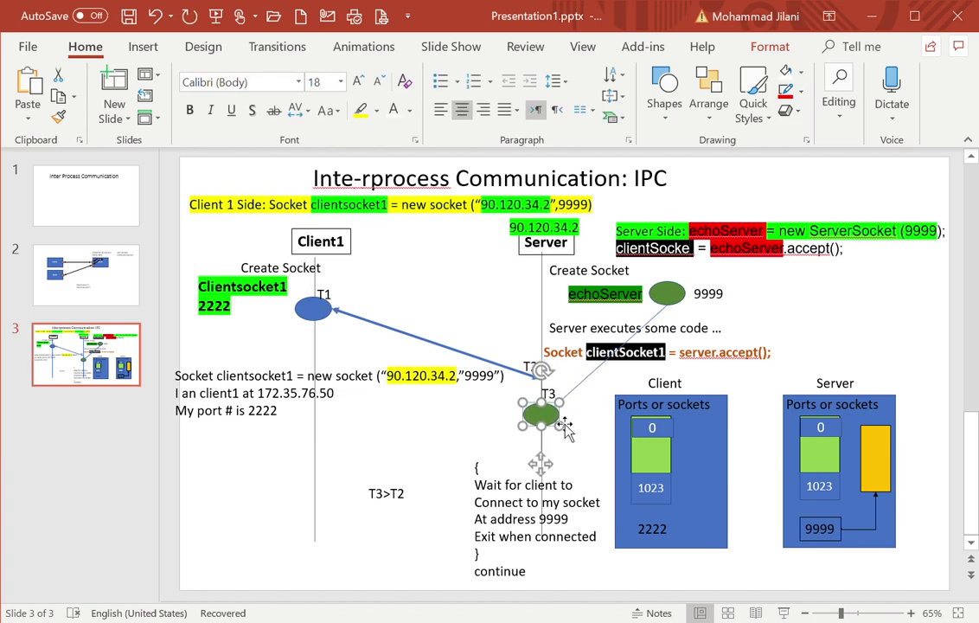
key(Down)
key(Down)
key(Down)
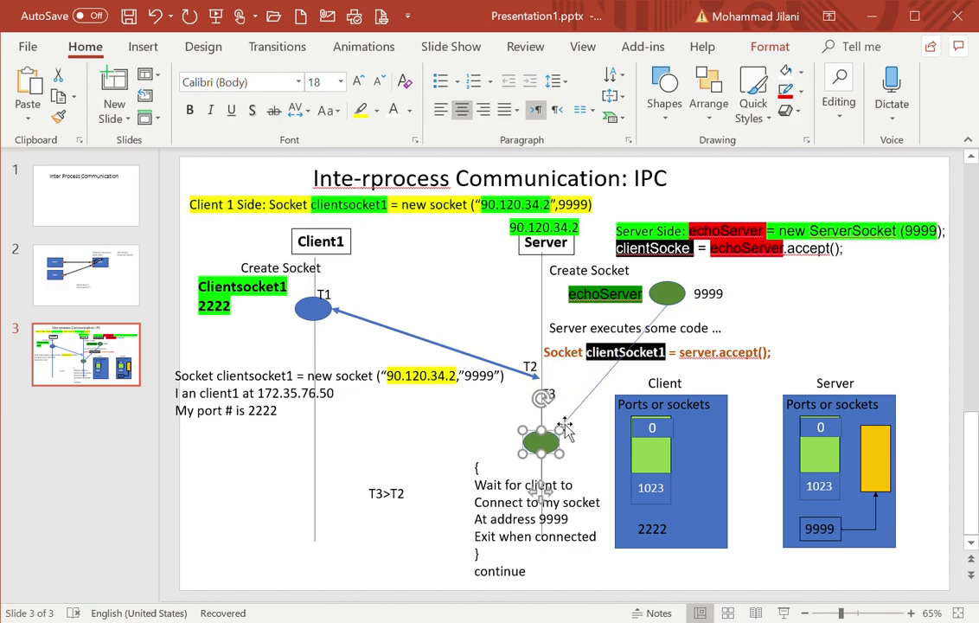
click(560, 395)
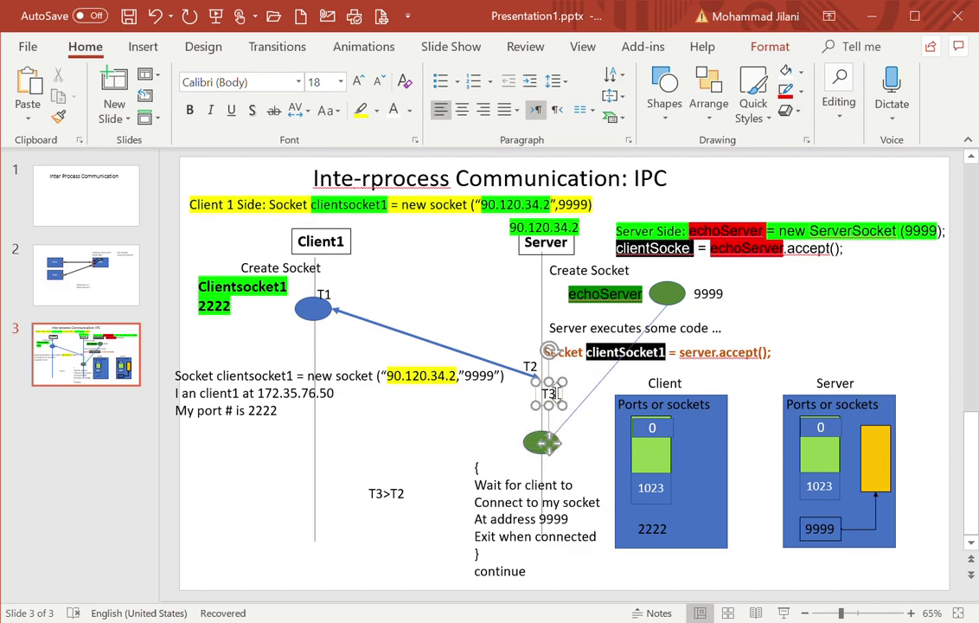
drag(562, 383, 566, 424)
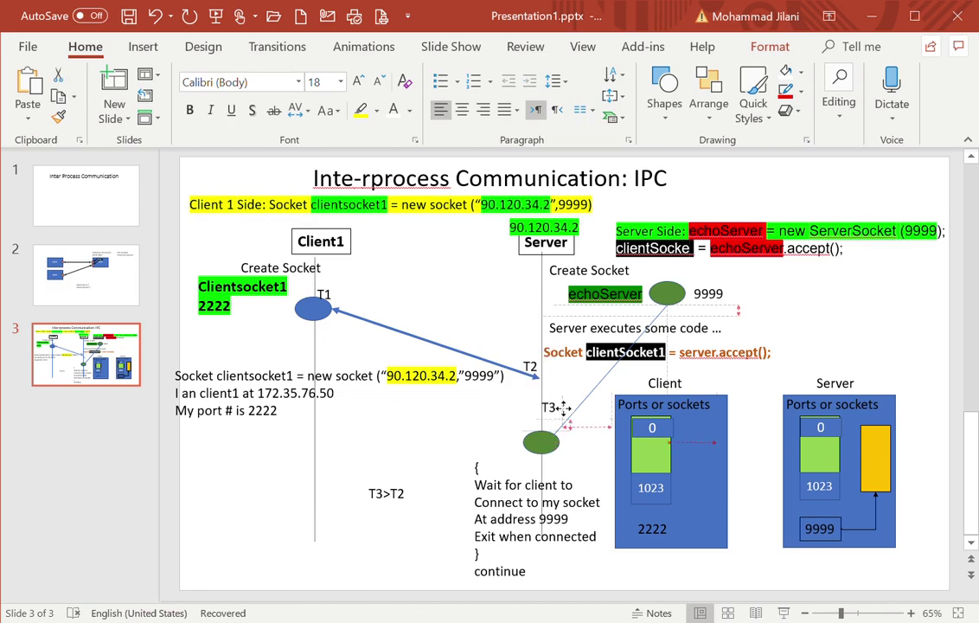
- Move the 'Socket clientsocket1' code note up to sit just below T1
click(386, 382)
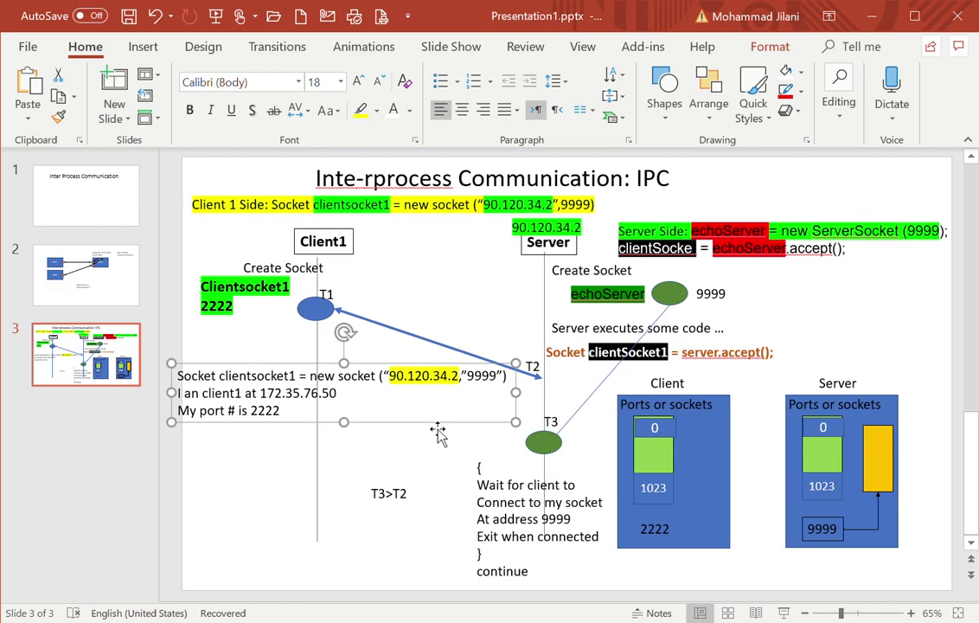
click(424, 454)
click(379, 375)
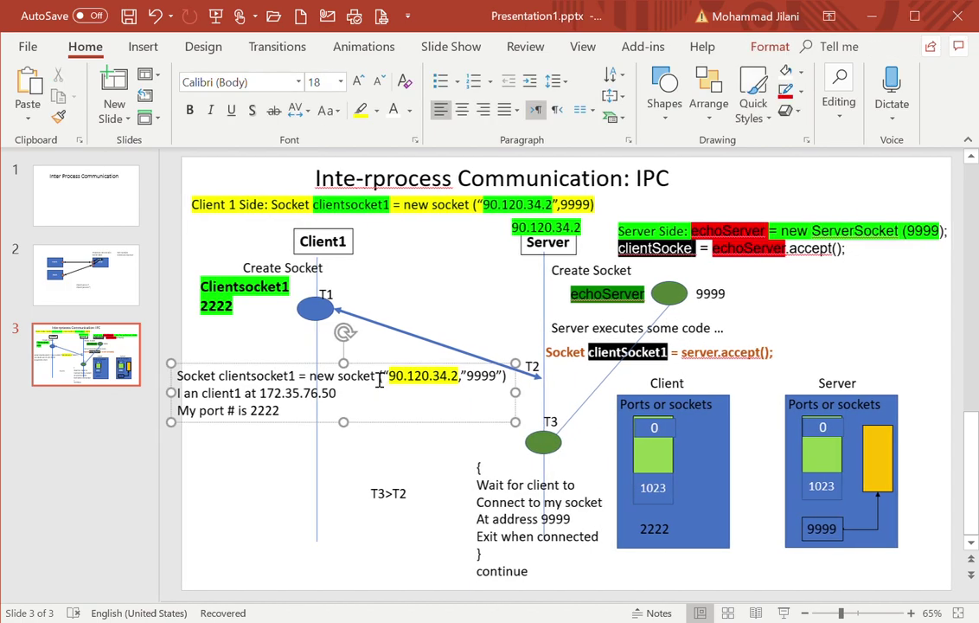
drag(386, 372, 412, 326)
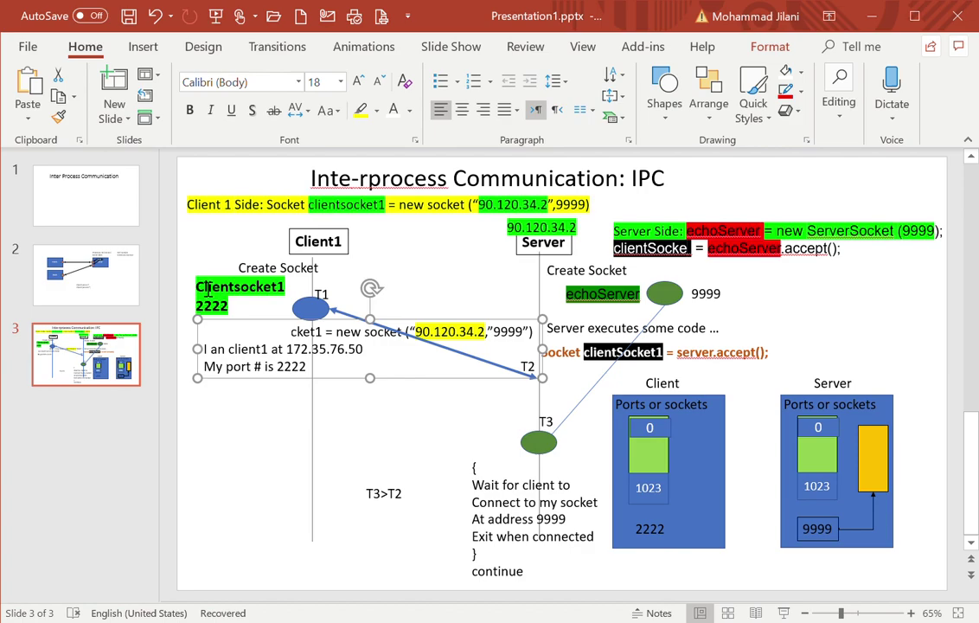
- Place 'Create Socket' beside the Client1 line with 'Clientsocket1 2222' to its left
click(223, 287)
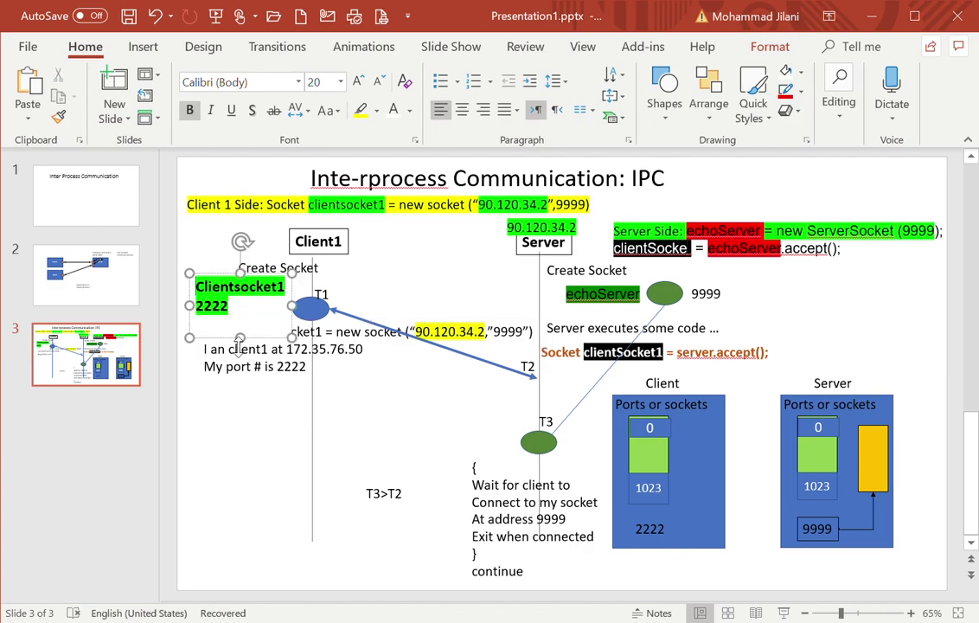
mouse_move(223, 291)
mouse_down()
mouse_move(253, 344)
mouse_move(248, 329)
mouse_up()
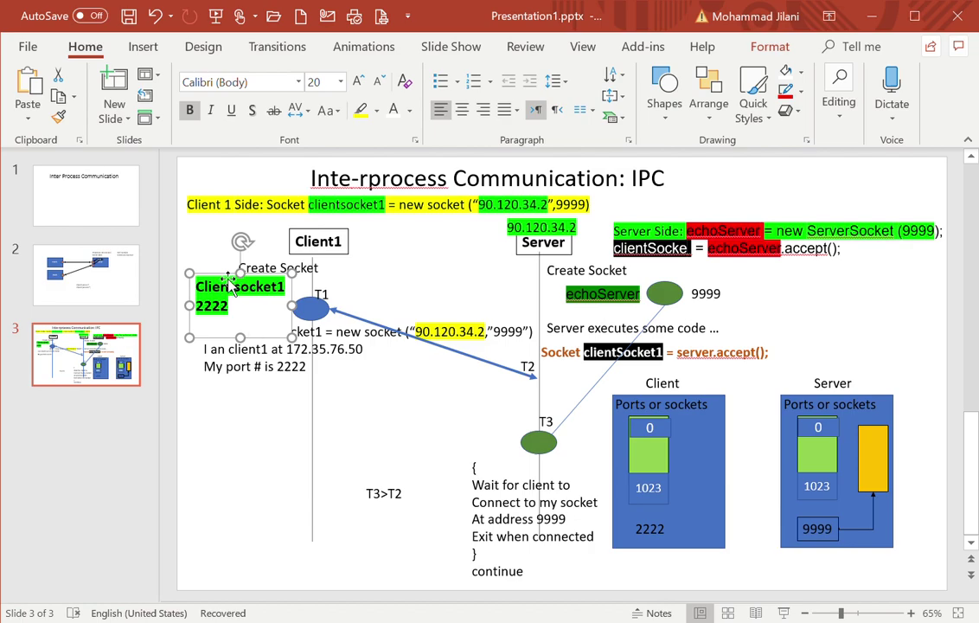
drag(245, 302, 234, 296)
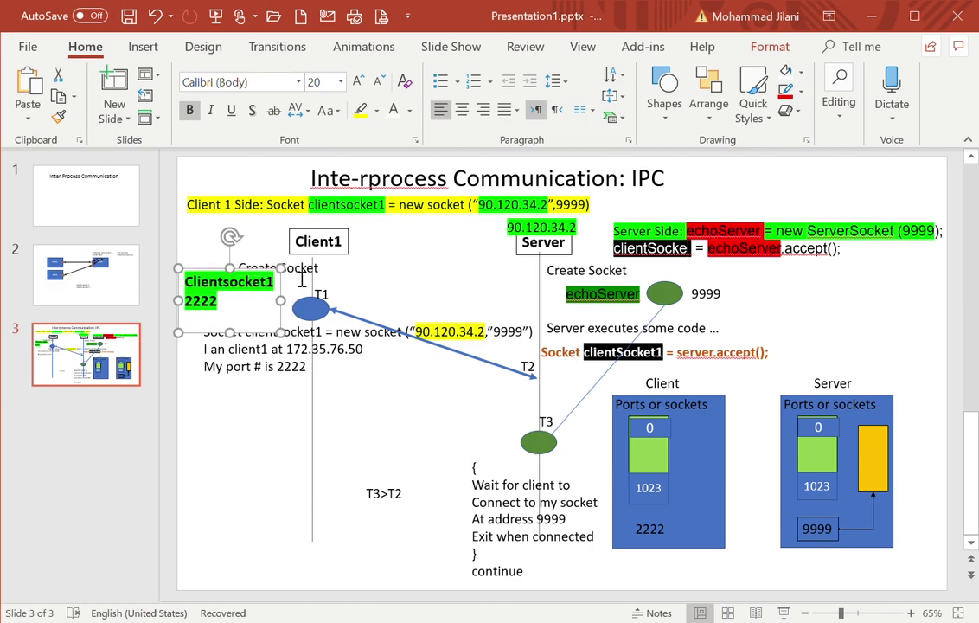
click(268, 262)
drag(297, 261, 380, 262)
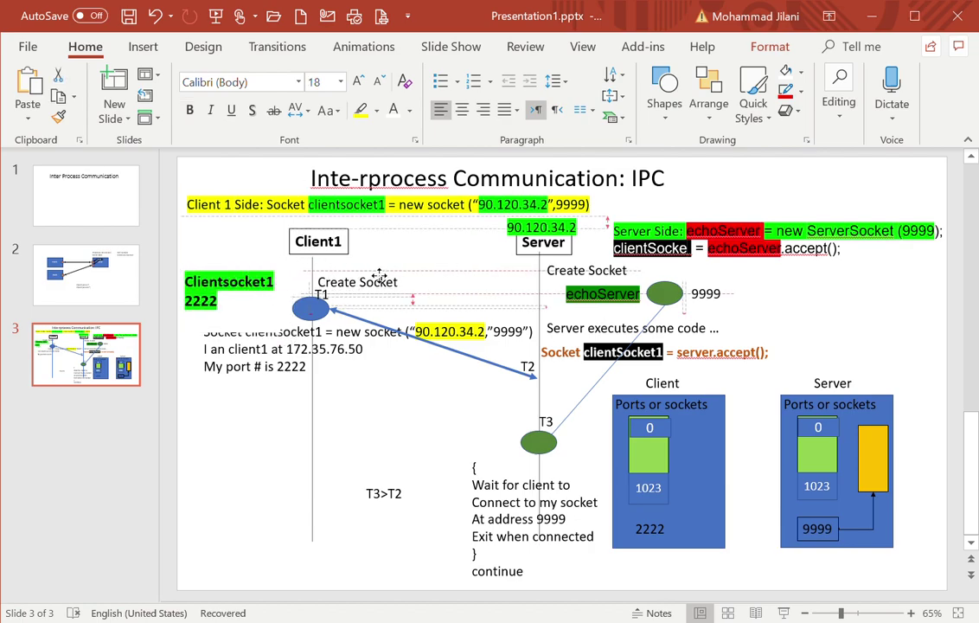
click(251, 275)
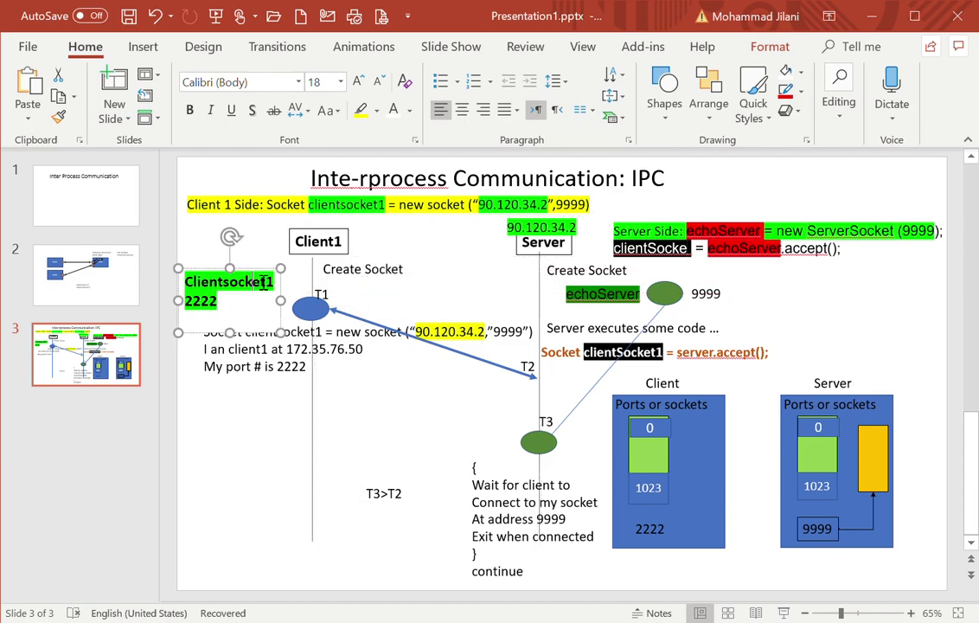
mouse_move(271, 274)
mouse_down()
mouse_move(270, 264)
mouse_move(291, 261)
mouse_up()
click(271, 433)
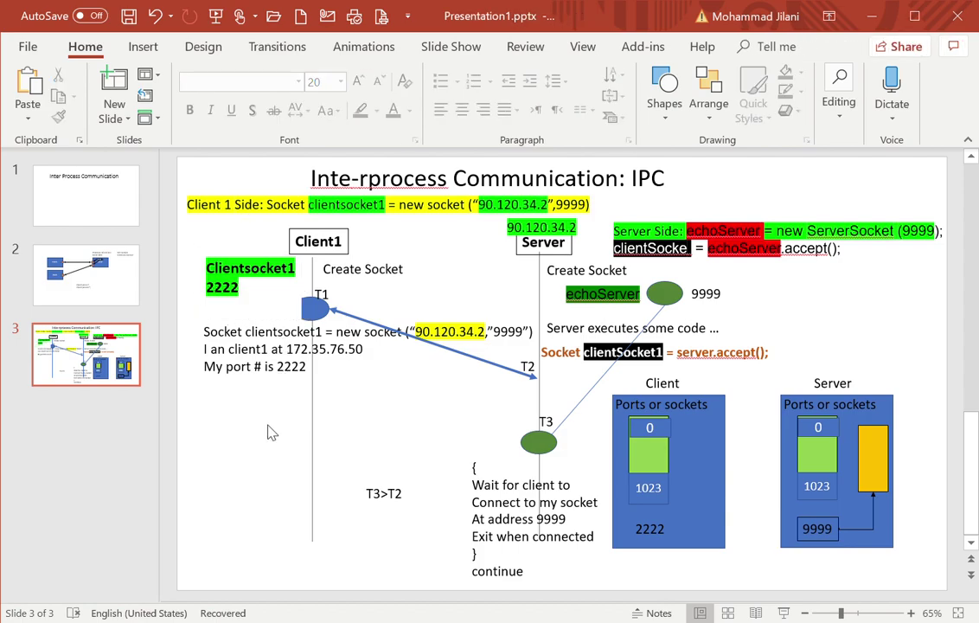
- Draw a red arrow from the Server line just below T2 left to the Client1 line
click(667, 125)
click(739, 164)
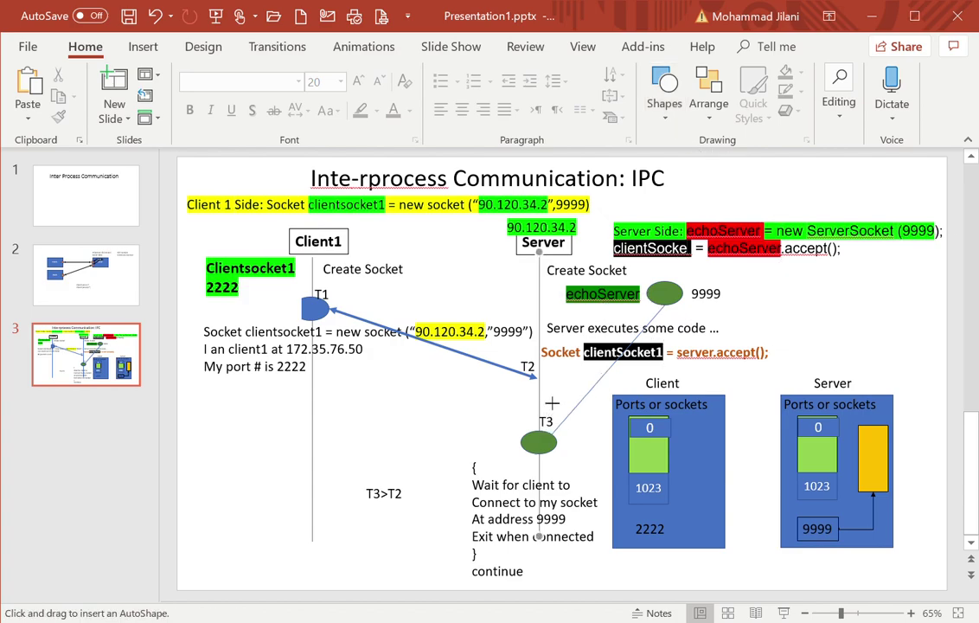
drag(552, 402, 330, 401)
drag(325, 403, 322, 401)
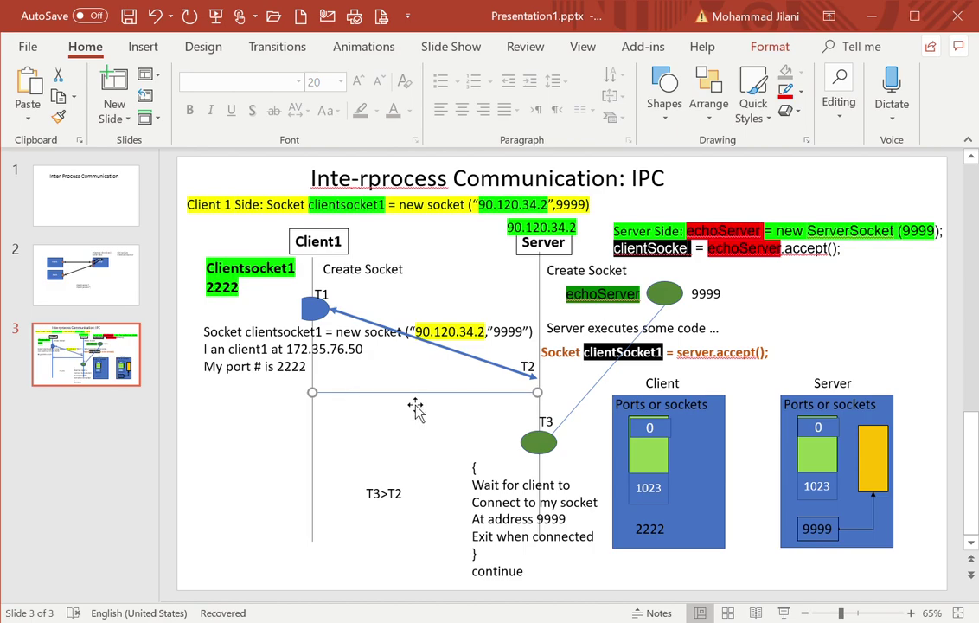
click(793, 94)
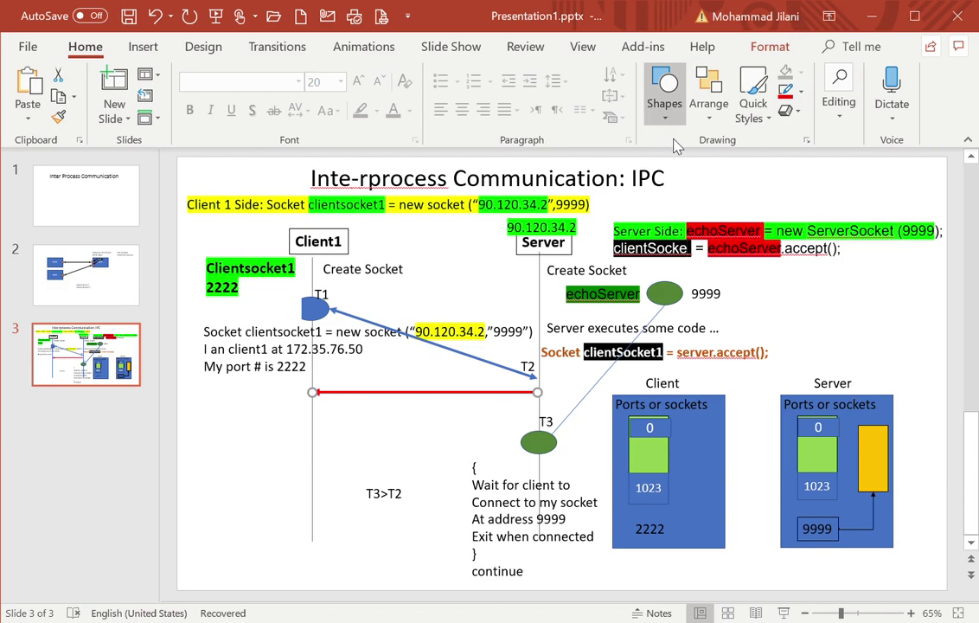
- Add a 'Fail to connect' label on the red arrow
click(342, 396)
text(F)
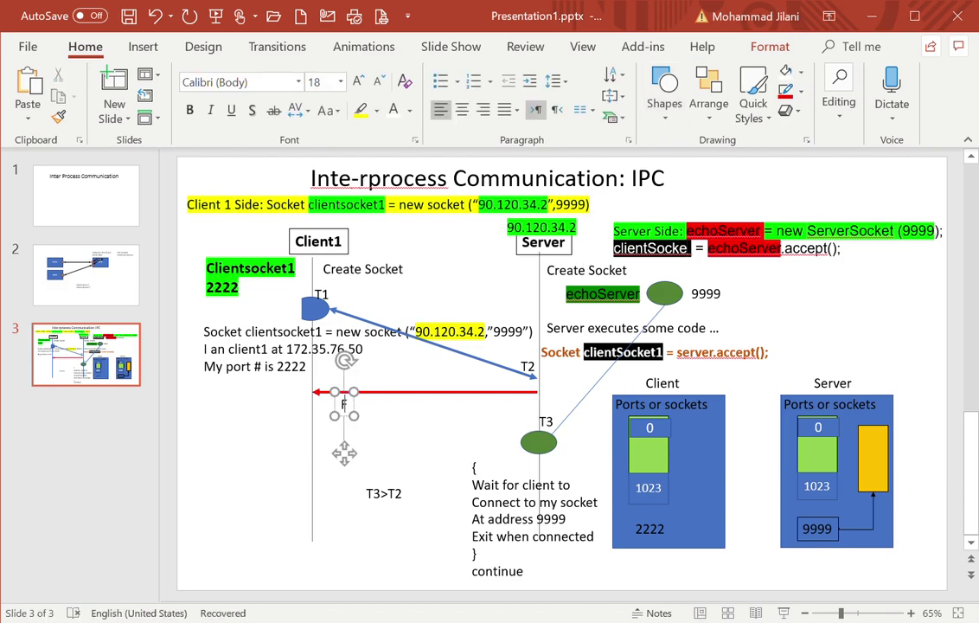
text(ail to co)
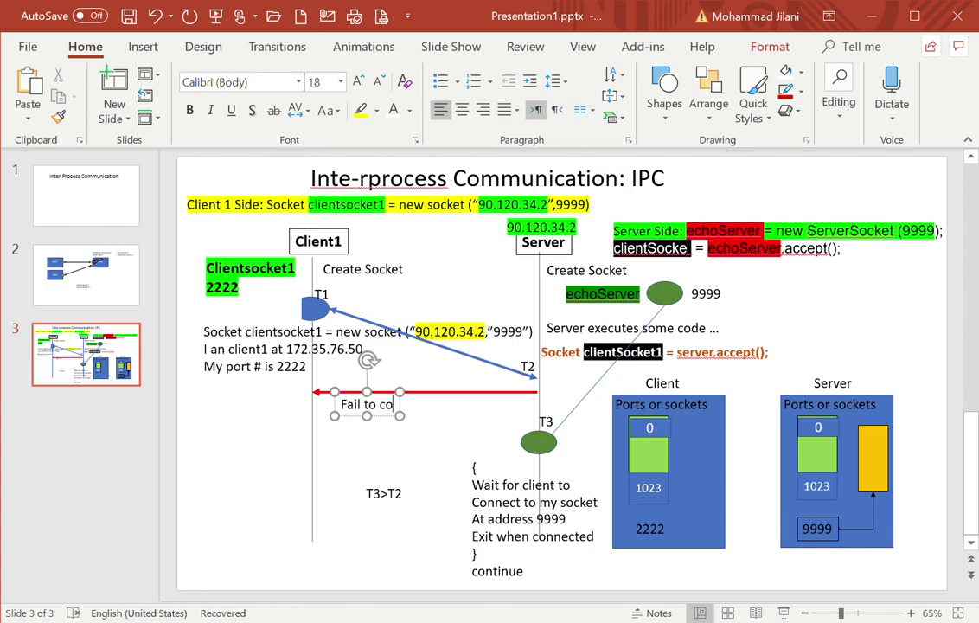
text(nnect)
click(143, 46)
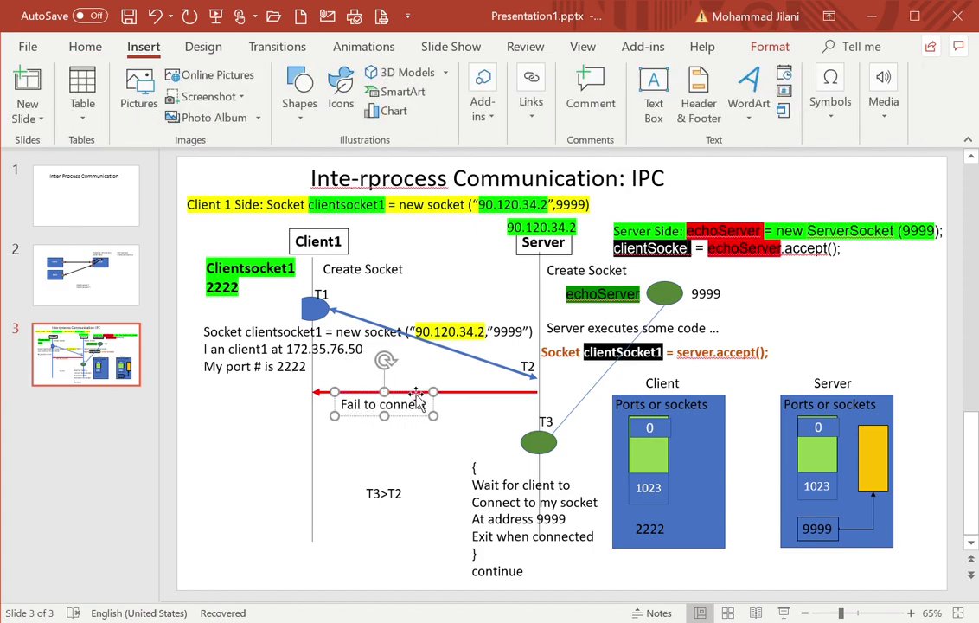
drag(389, 393, 433, 376)
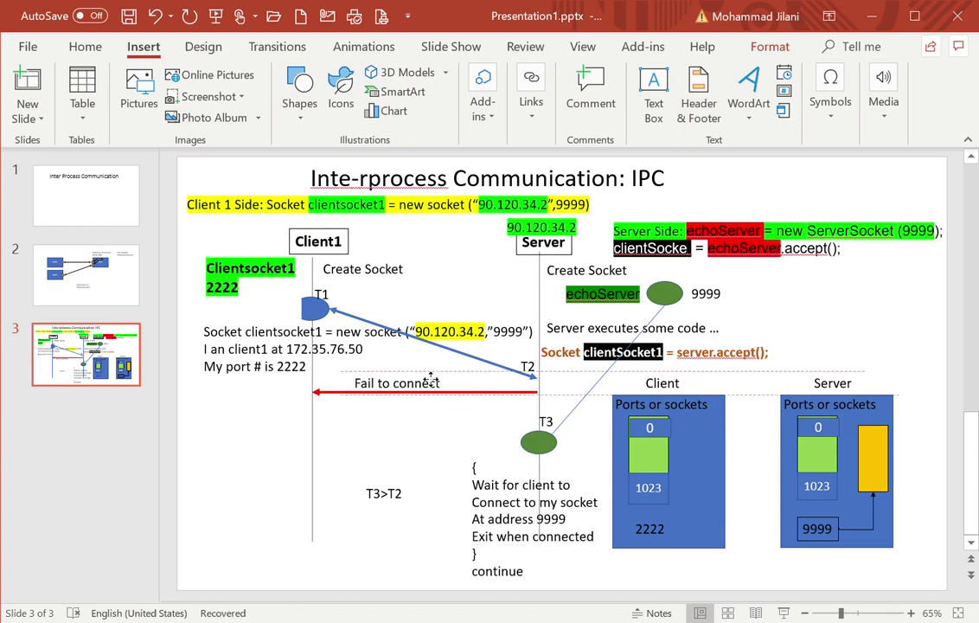
- Add a 'T2+T' copy of the T2 label at the arrow's Client1 end, and shift Clientsocket1 2222 slightly left
click(541, 375)
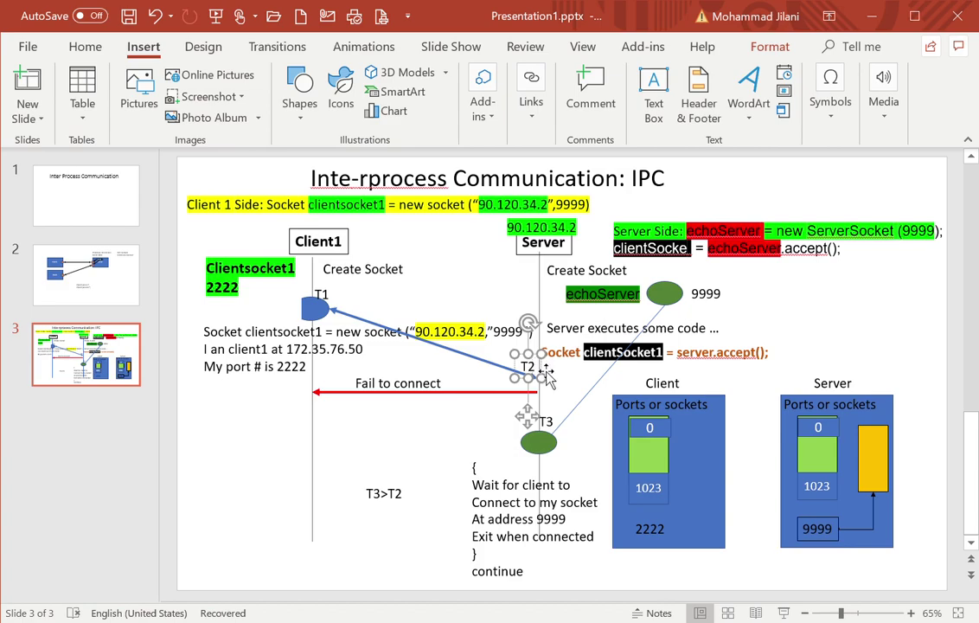
key(ctrl+v)
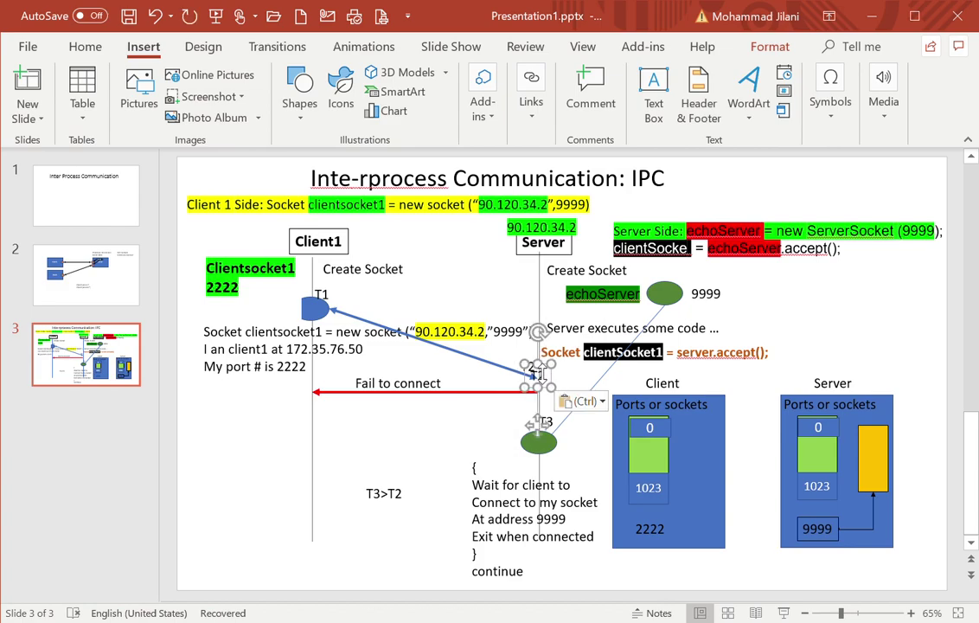
drag(560, 387, 297, 405)
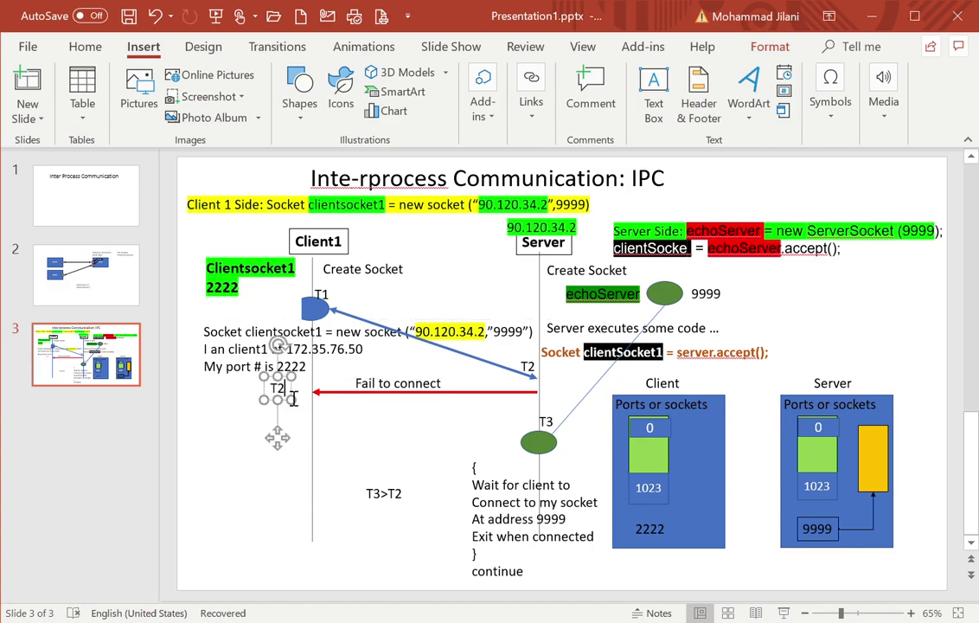
text(+)
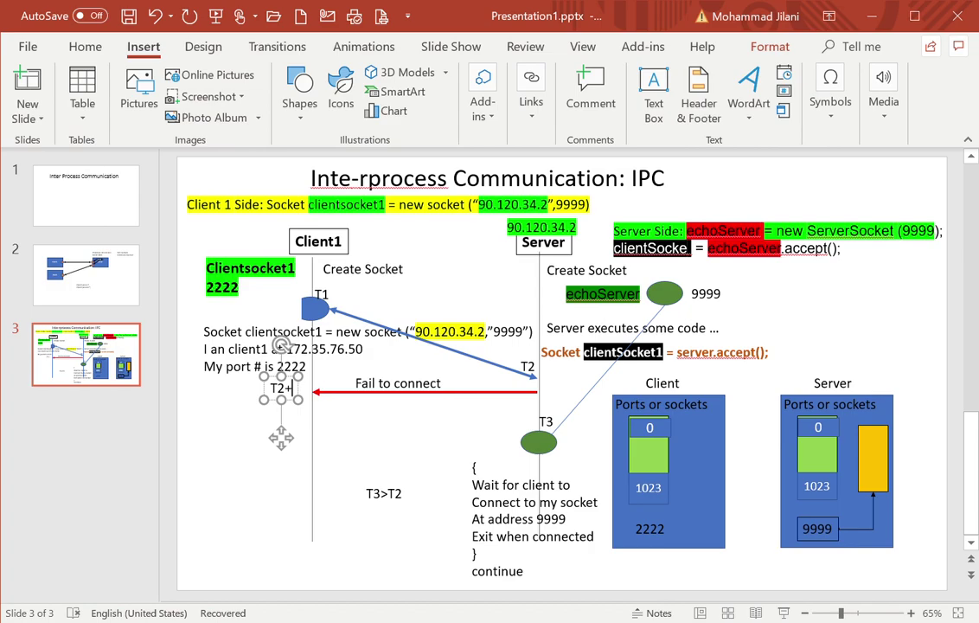
text(T)
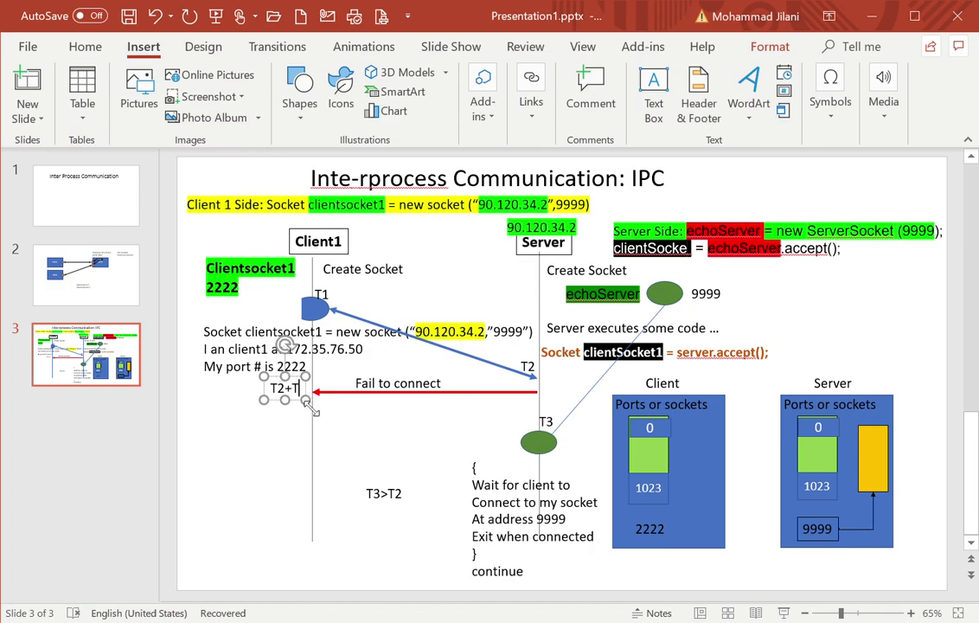
drag(302, 409, 301, 414)
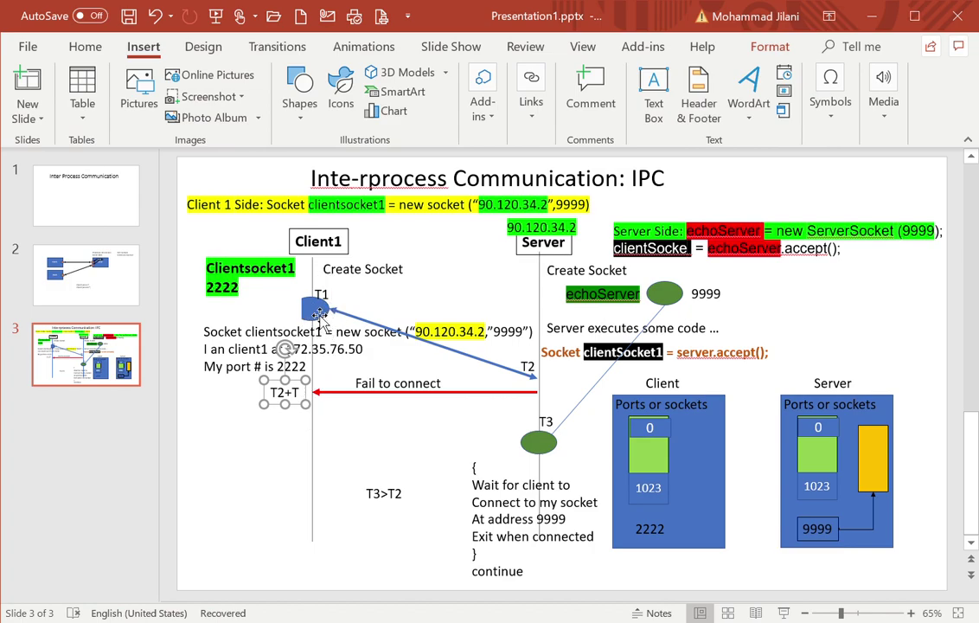
click(285, 270)
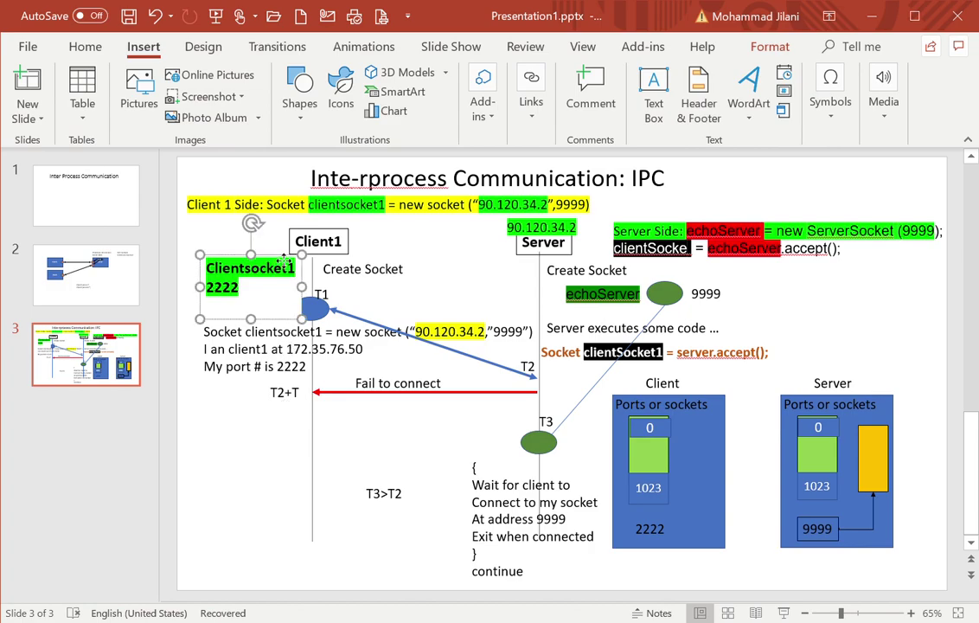
drag(299, 278, 288, 280)
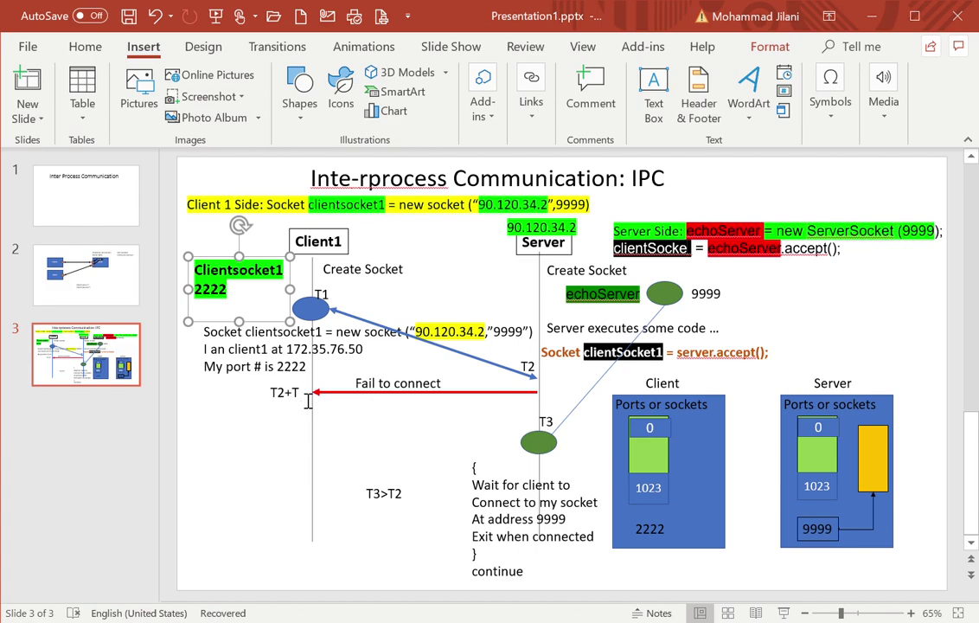
- Add a line 'Exception Tieout' to the T2+T note and move it left of the client line
click(298, 393)
key(Return)
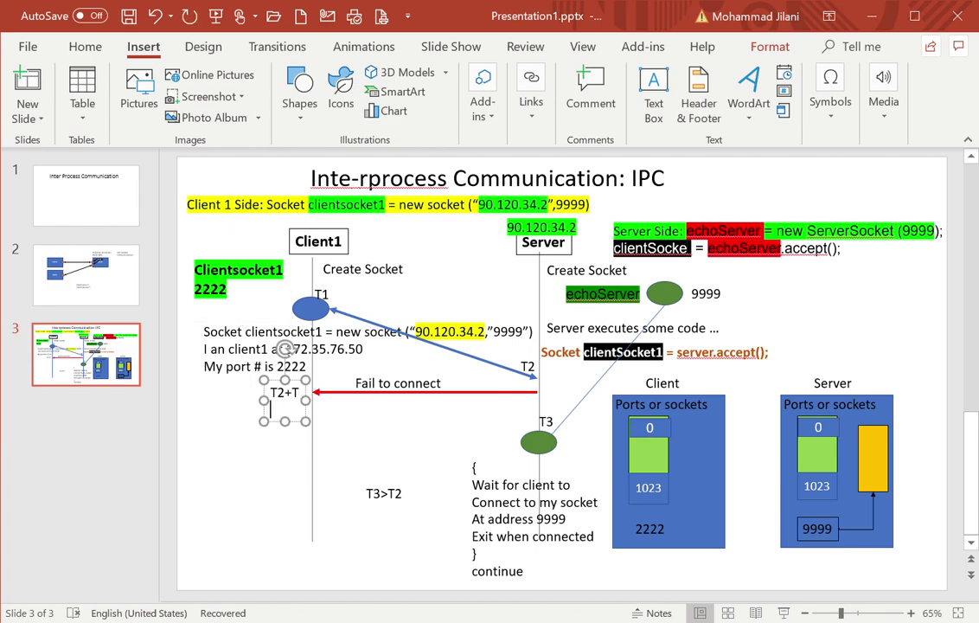
text(Excep)
text(tion )
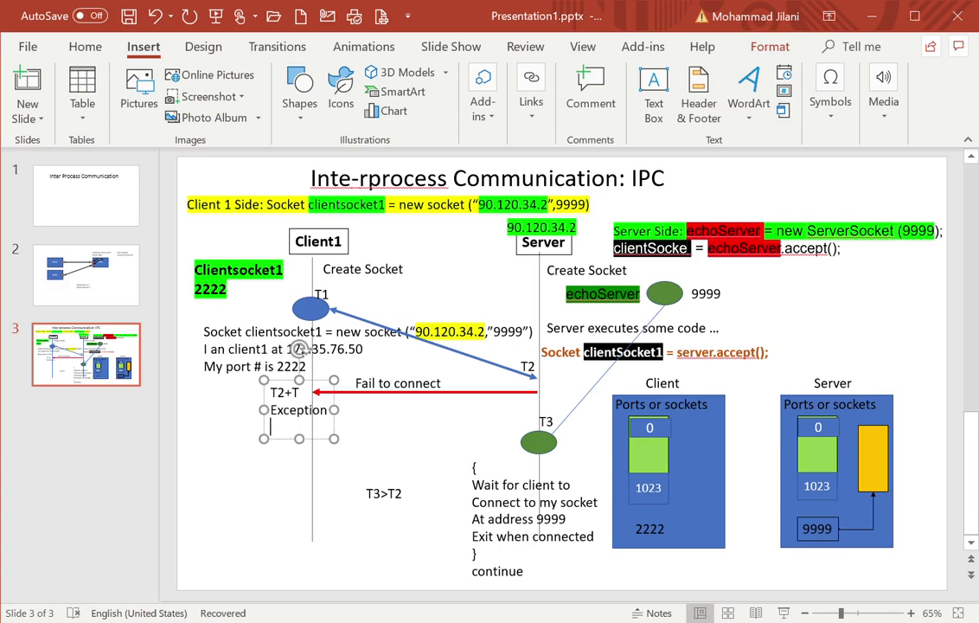
text(Tieout)
drag(326, 393, 288, 393)
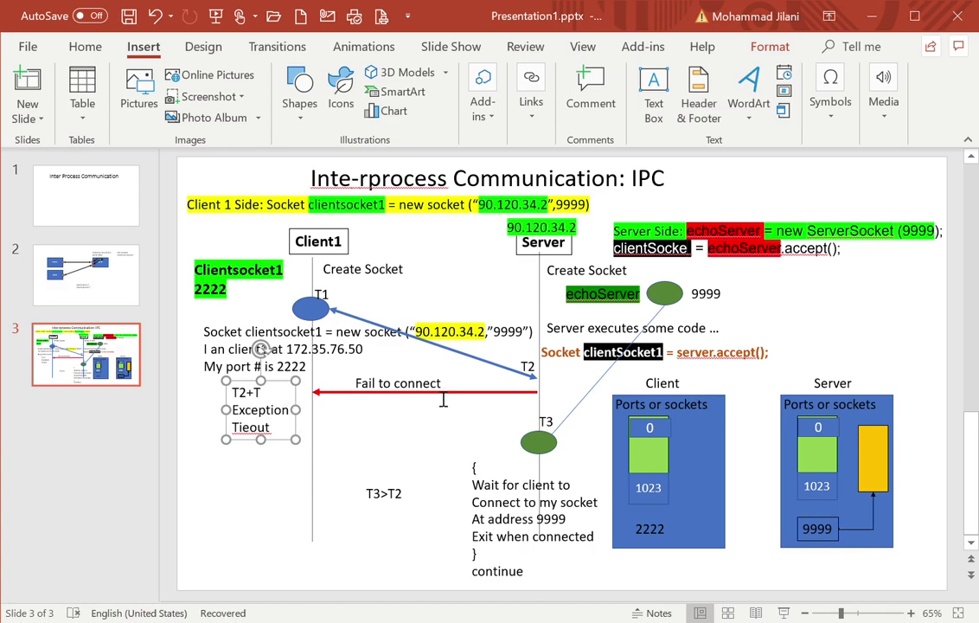
- Delete the red Fail to connect arrow and the T2+T timeout note
click(467, 402)
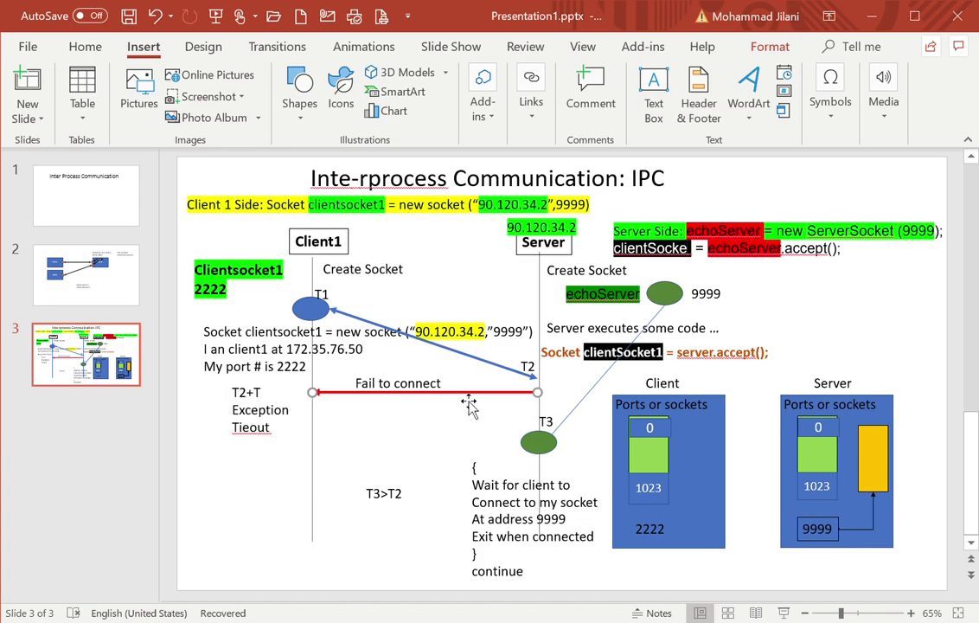
key(Delete)
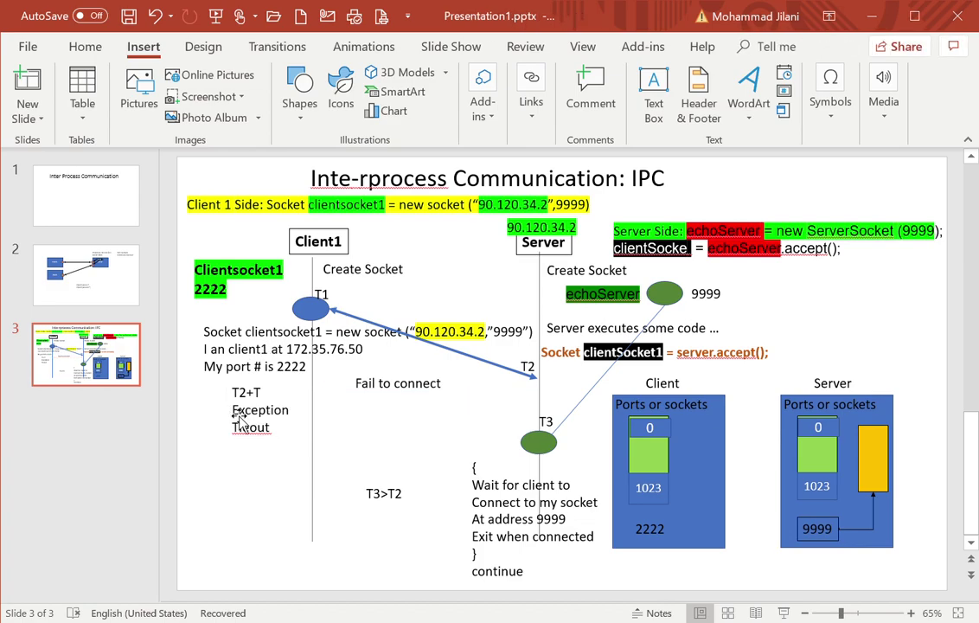
click(250, 422)
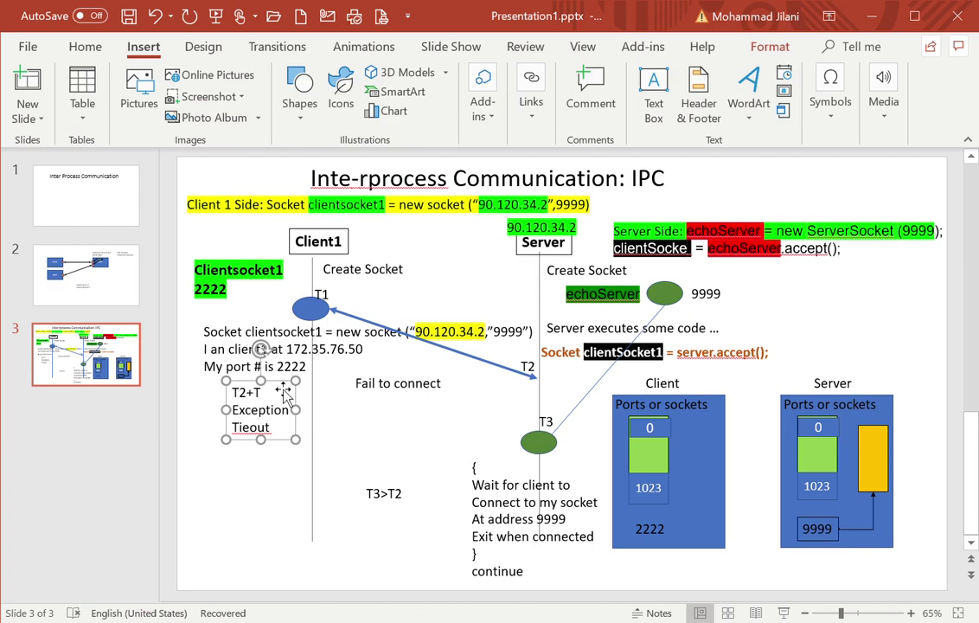
key(Delete)
click(394, 387)
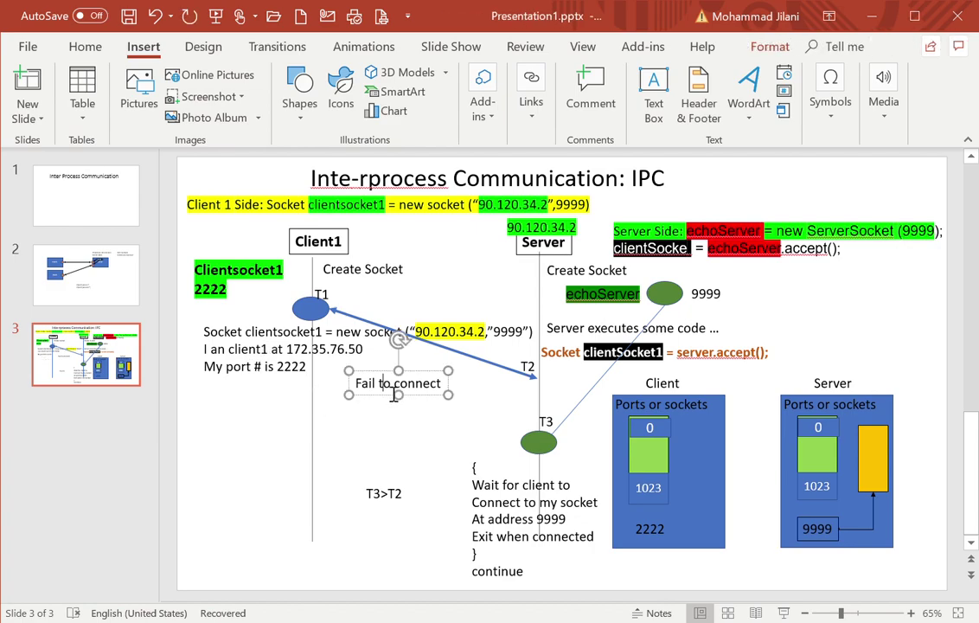
- Delete the 'Fail to connect' caption and the T3 label
key(Delete)
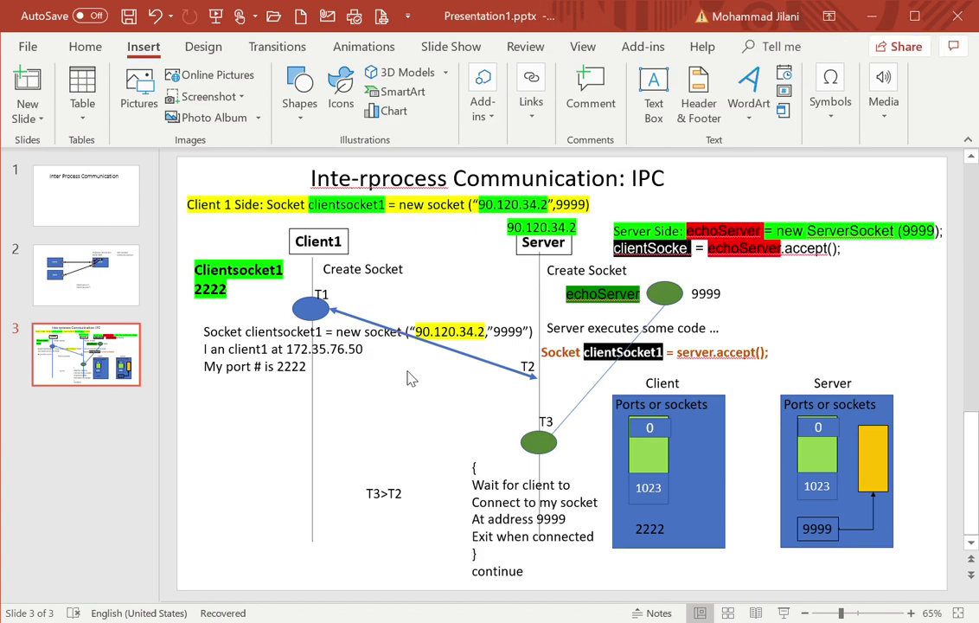
click(543, 441)
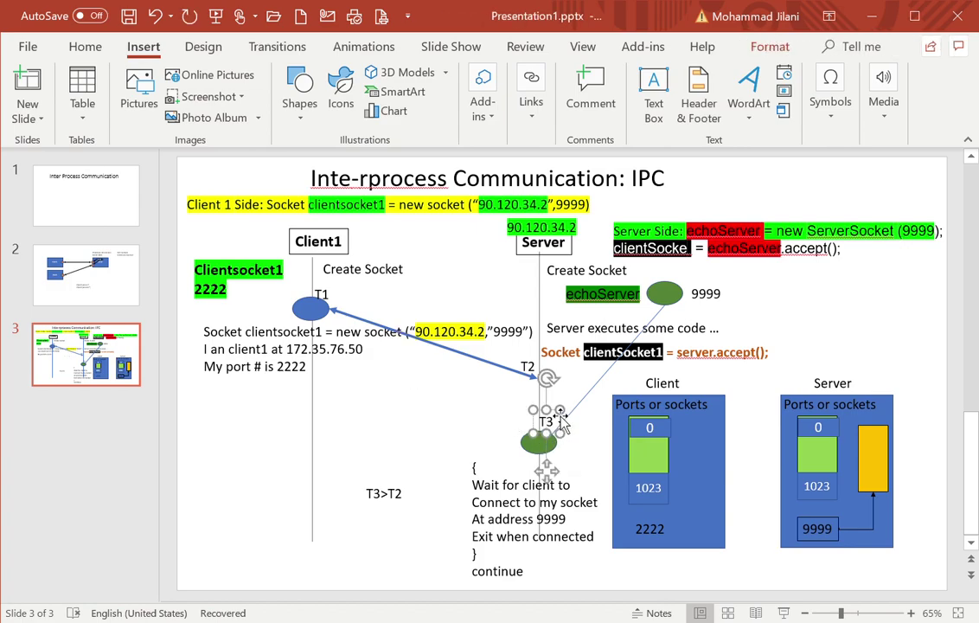
key(Delete)
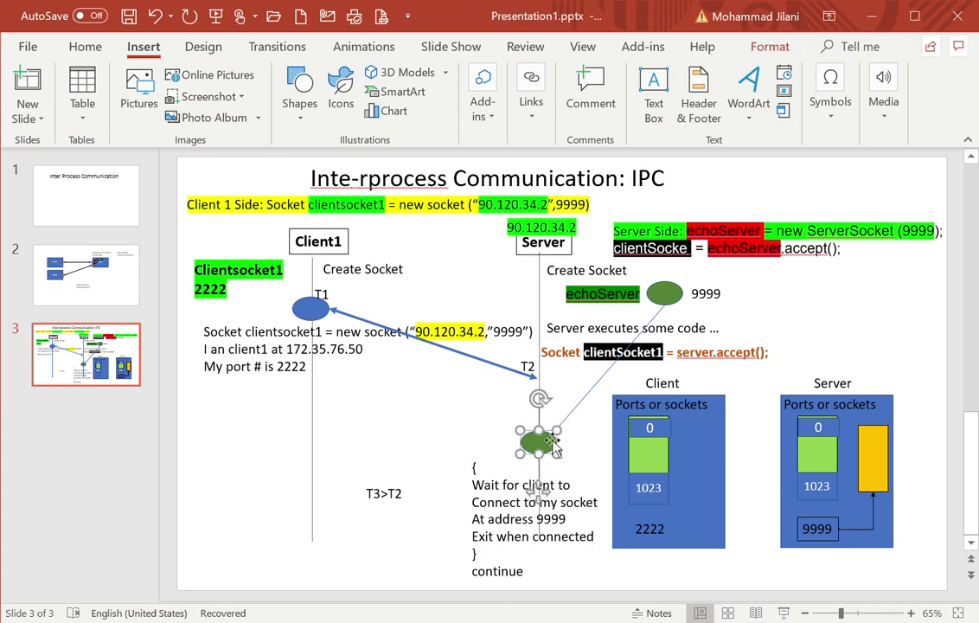
- Move the lower green node up to the T2 point on the Server line
drag(550, 443, 559, 376)
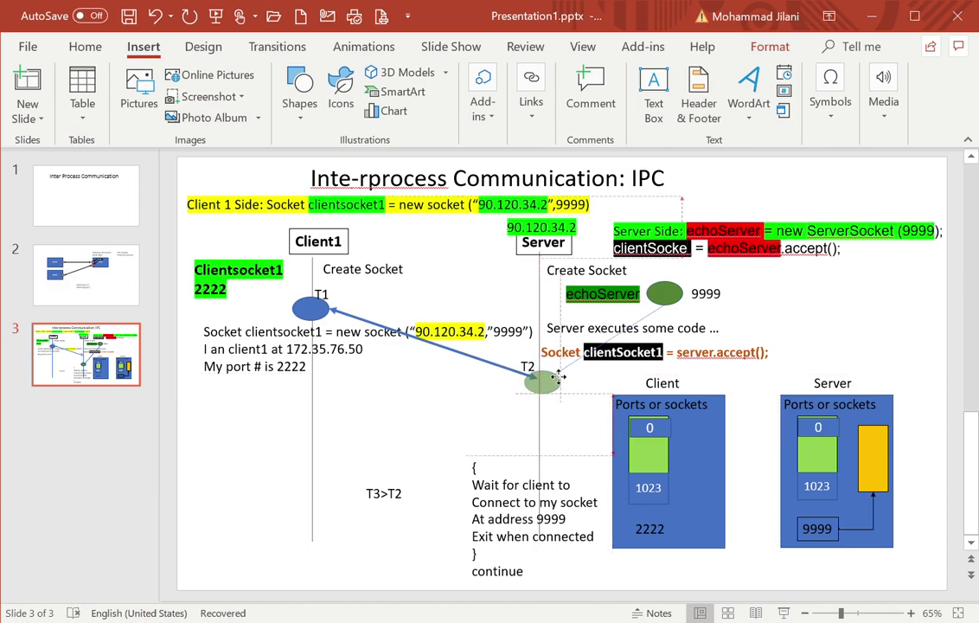
drag(559, 376, 560, 378)
click(487, 425)
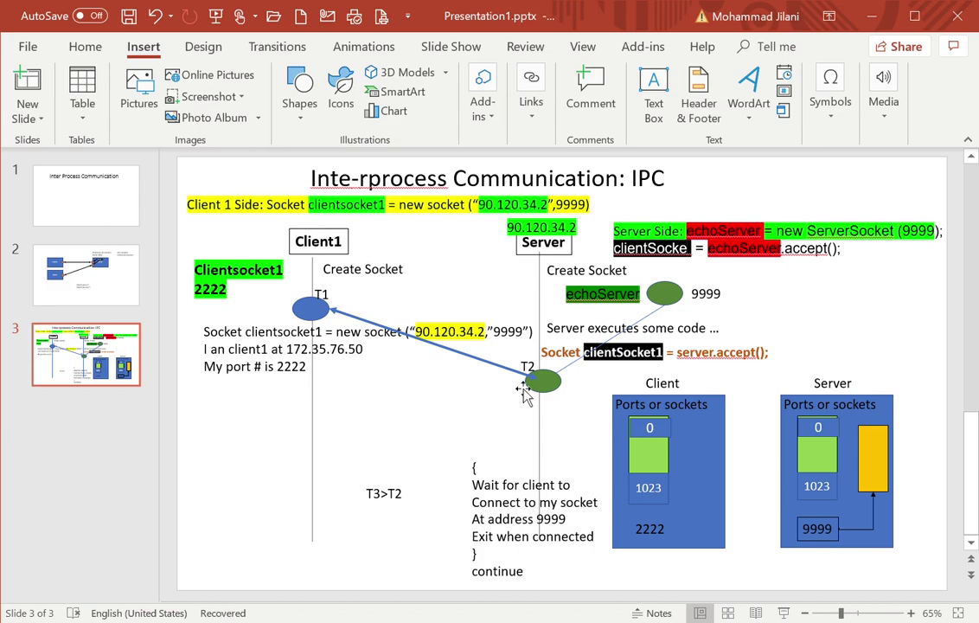
click(560, 386)
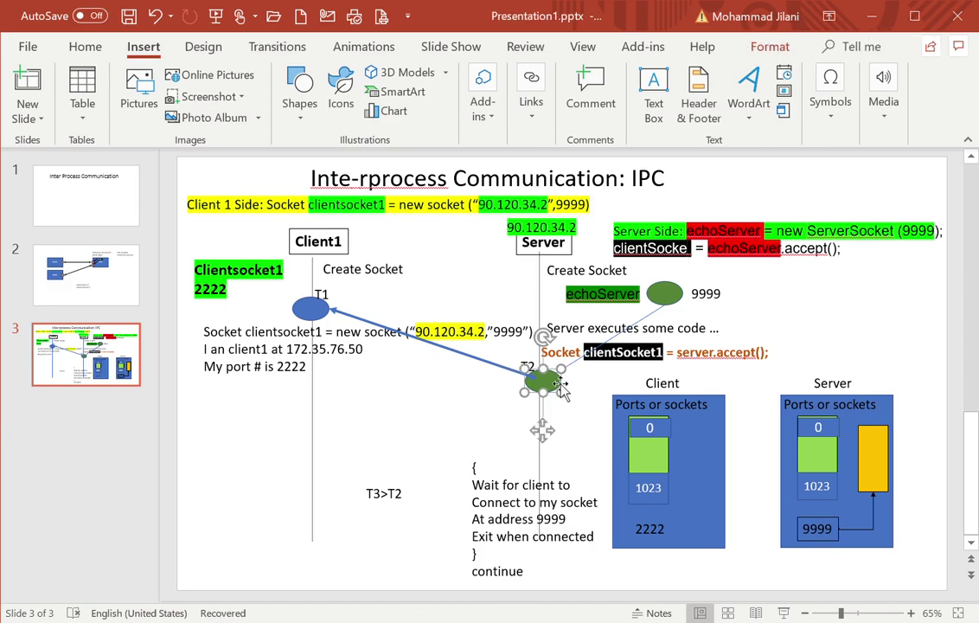
click(560, 410)
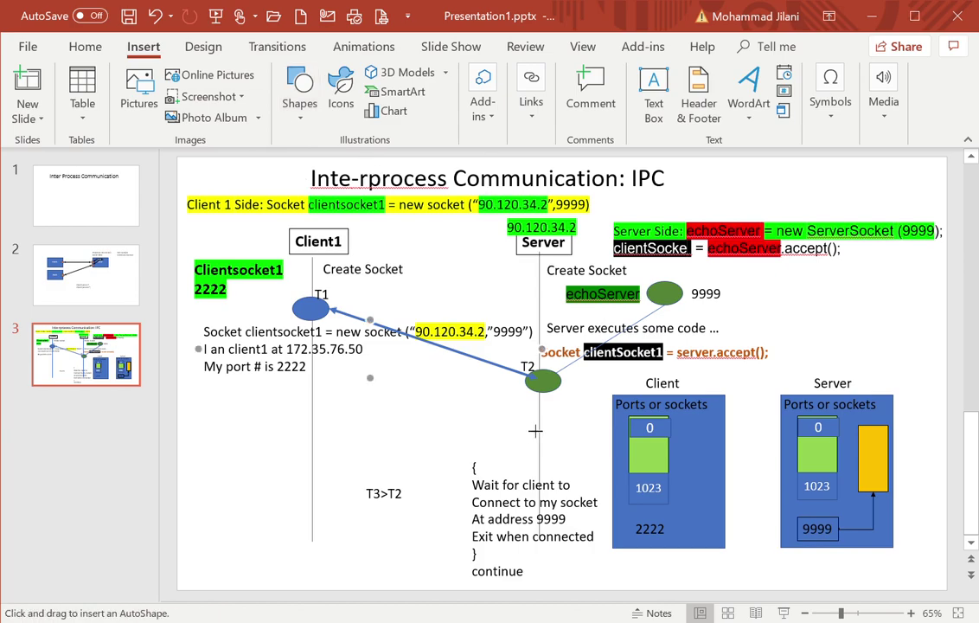
- Draw a thin arrow from the Server timeline just below T2 left to the Client1 timeline
drag(554, 410, 325, 412)
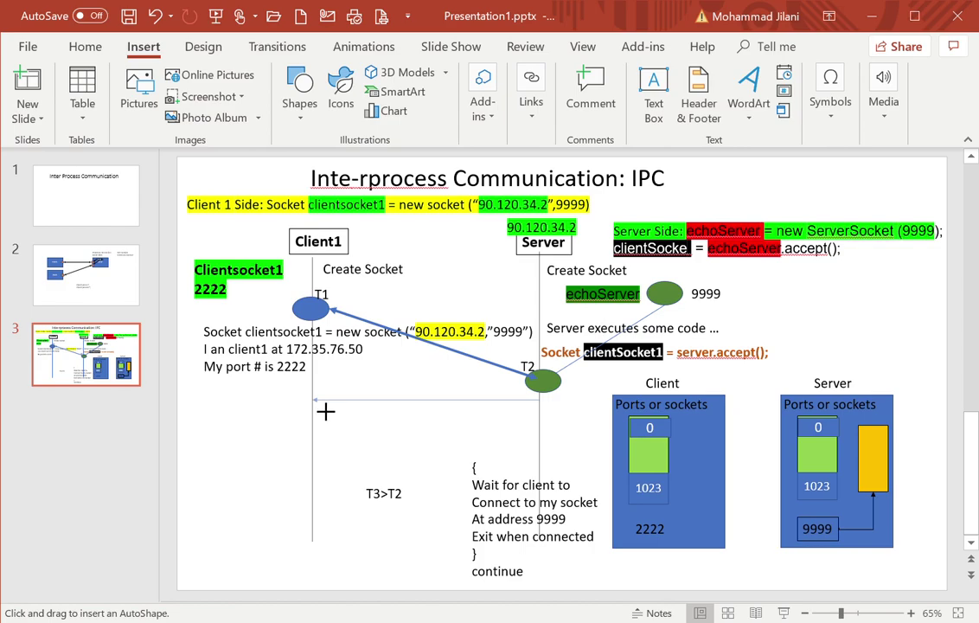
drag(326, 412, 327, 412)
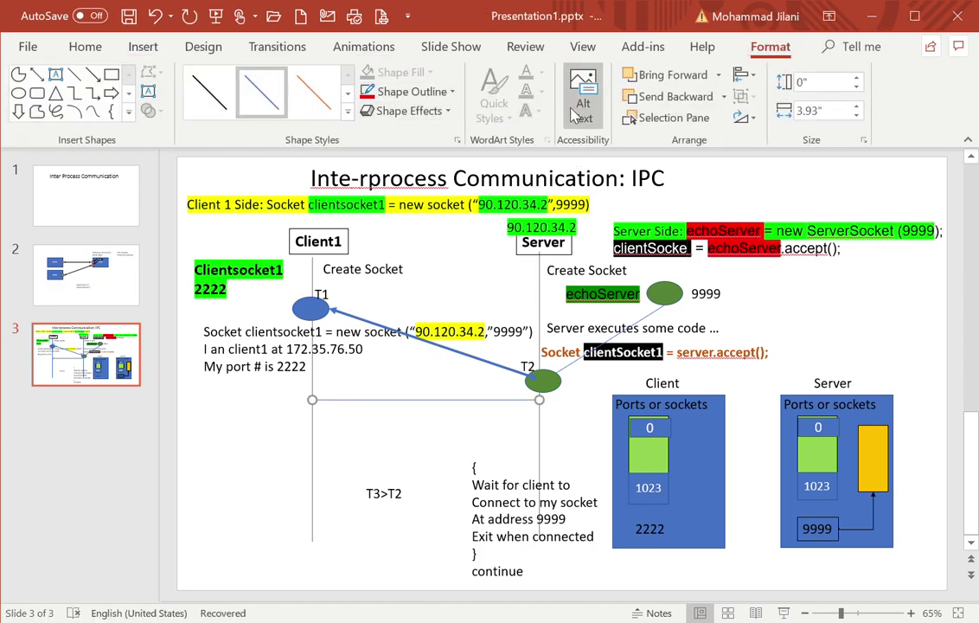
click(54, 74)
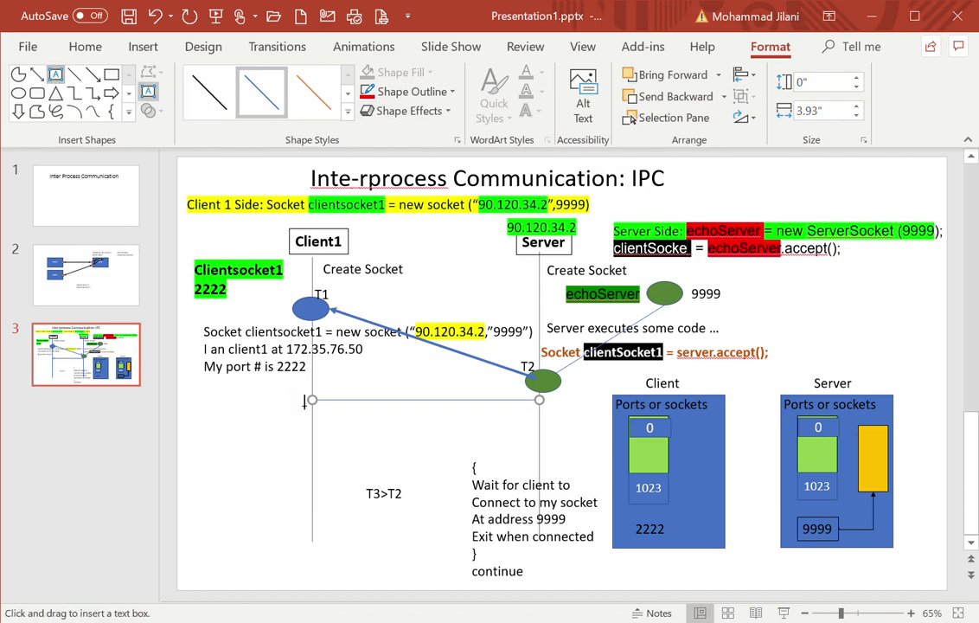
- Caption the new arrow 'Connection Accepted' just above it
click(350, 397)
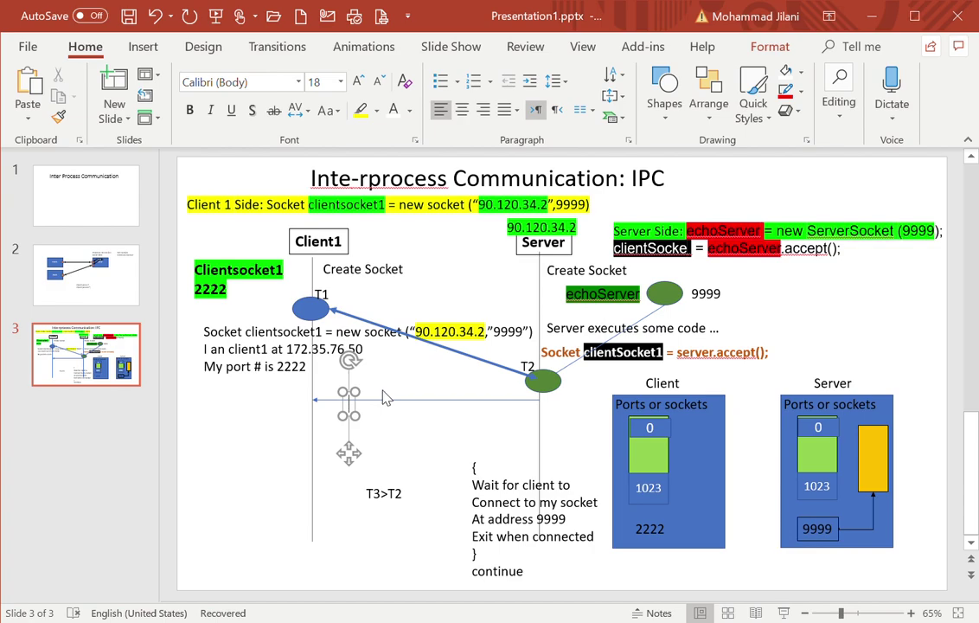
text(Connection)
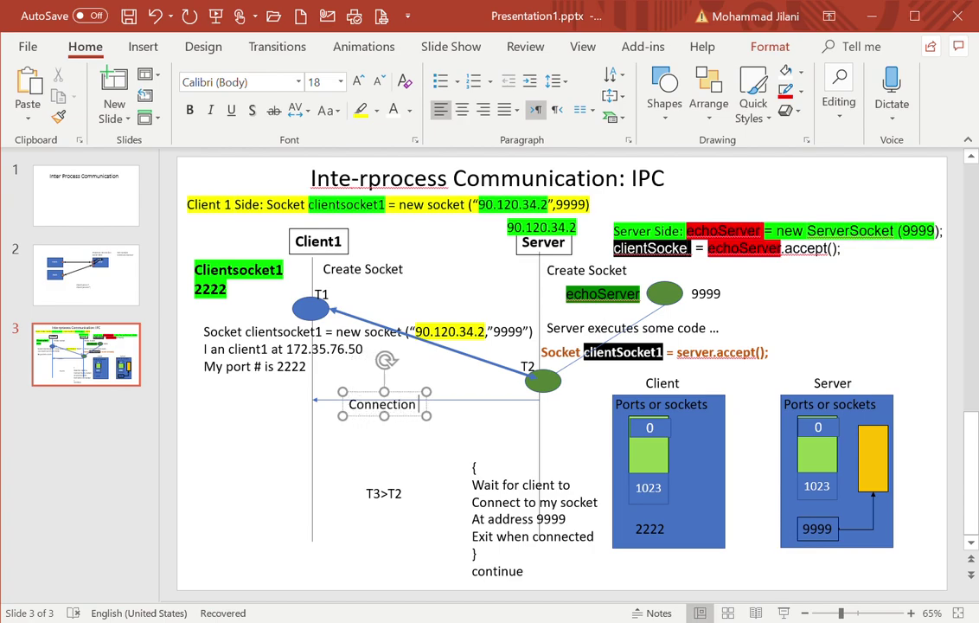
text( Accepte)
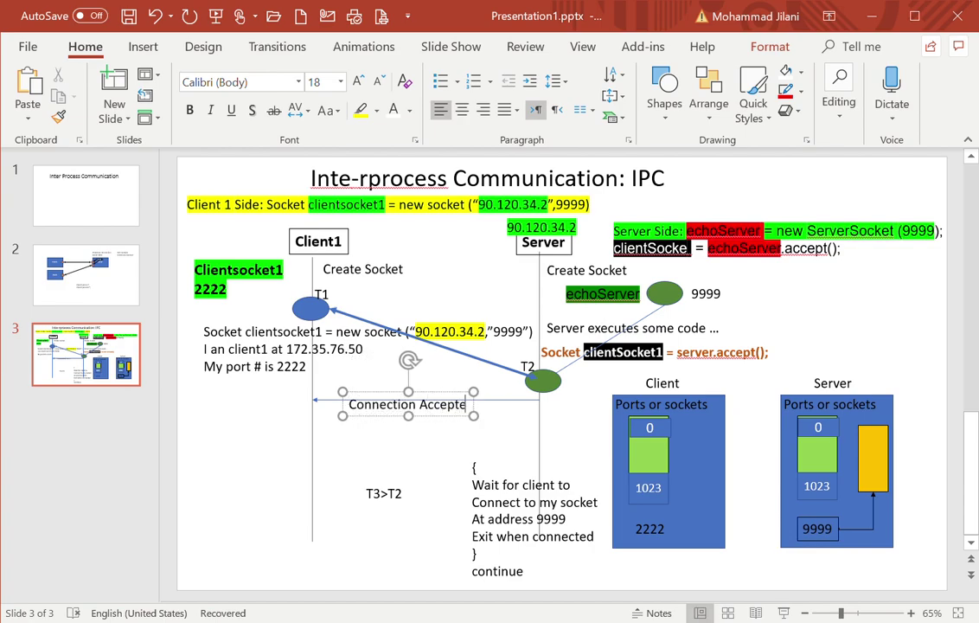
text(d)
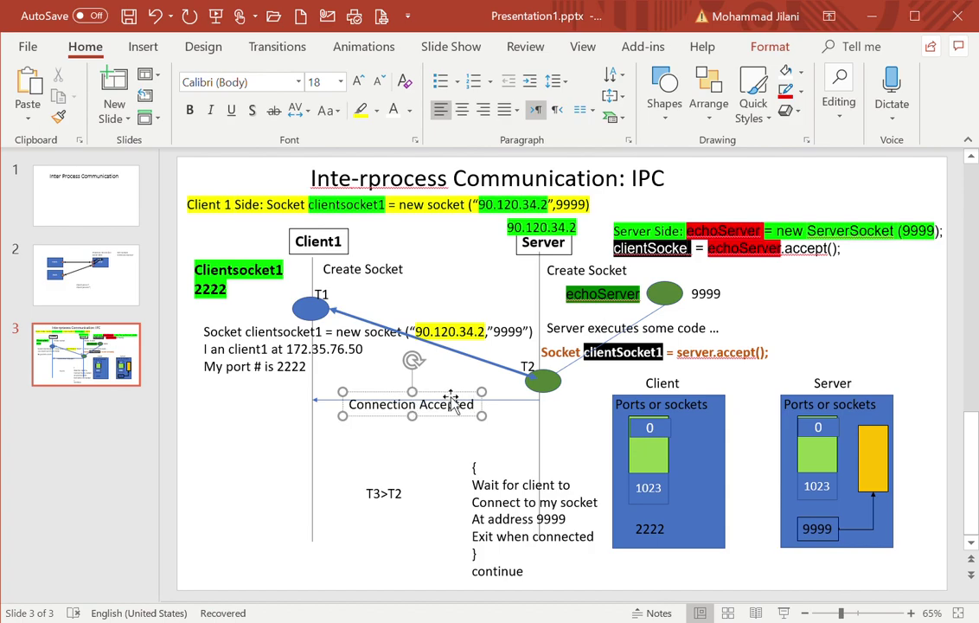
key(Escape)
key(Escape)
drag(456, 398, 458, 388)
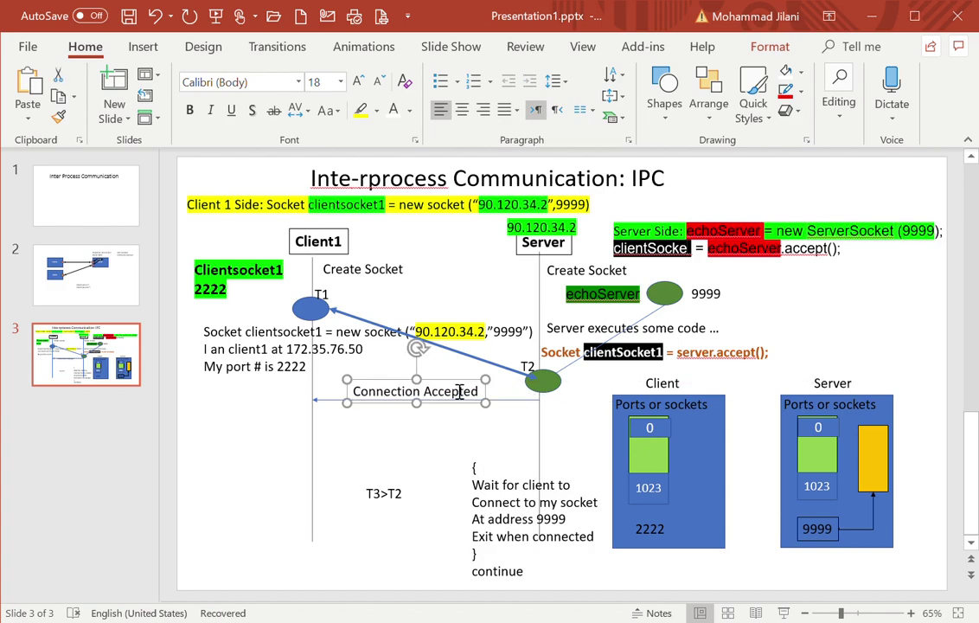
- Copy and paste the Socket clientsocket1 text block, then undo the duplicate
click(543, 364)
key(ctrl+c)
key(ctrl+v)
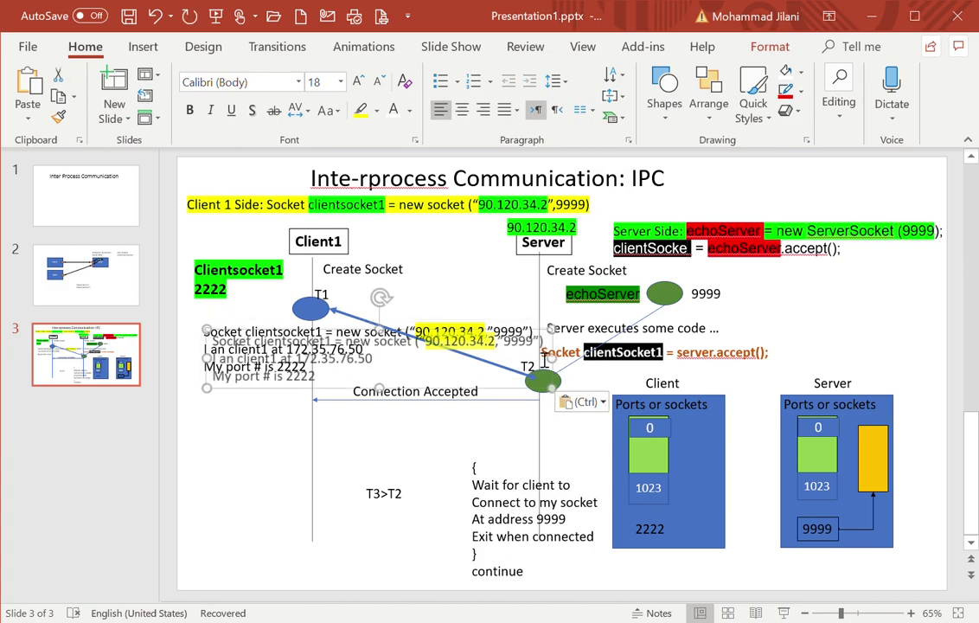
click(155, 15)
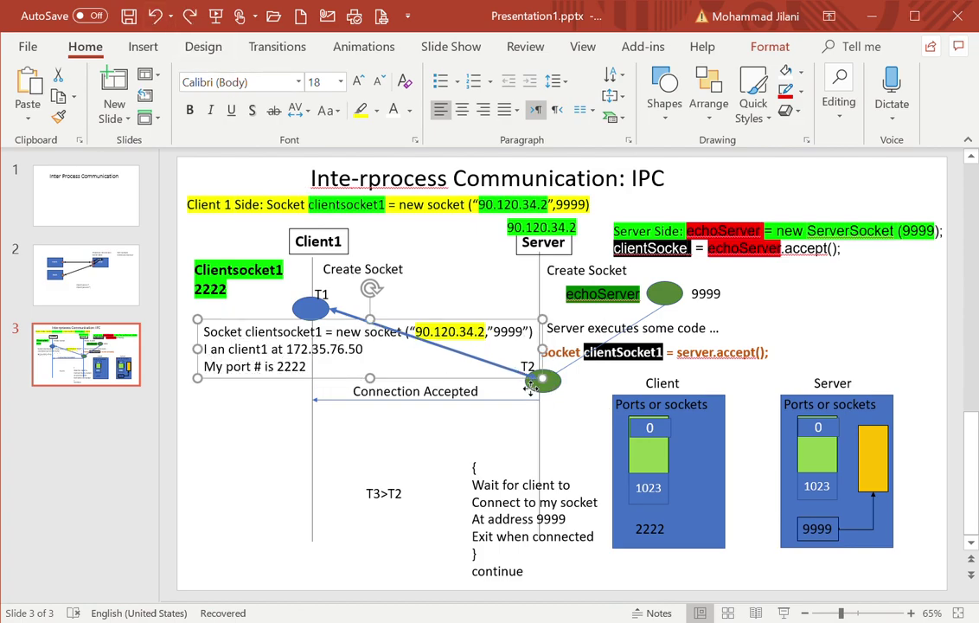
- Nudge the T1 label and duplicate it down beside the client line
click(321, 294)
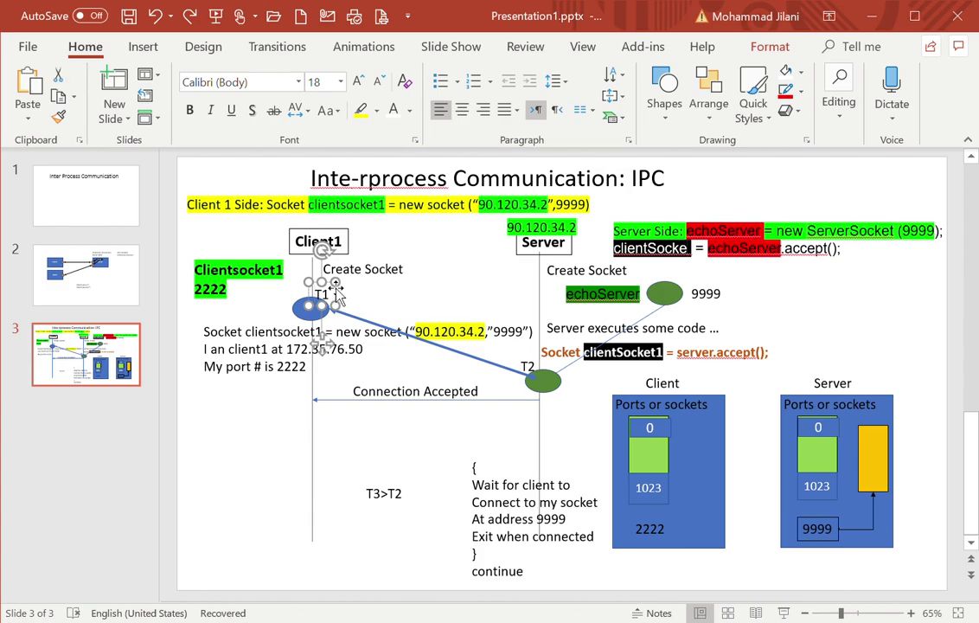
drag(344, 296, 339, 296)
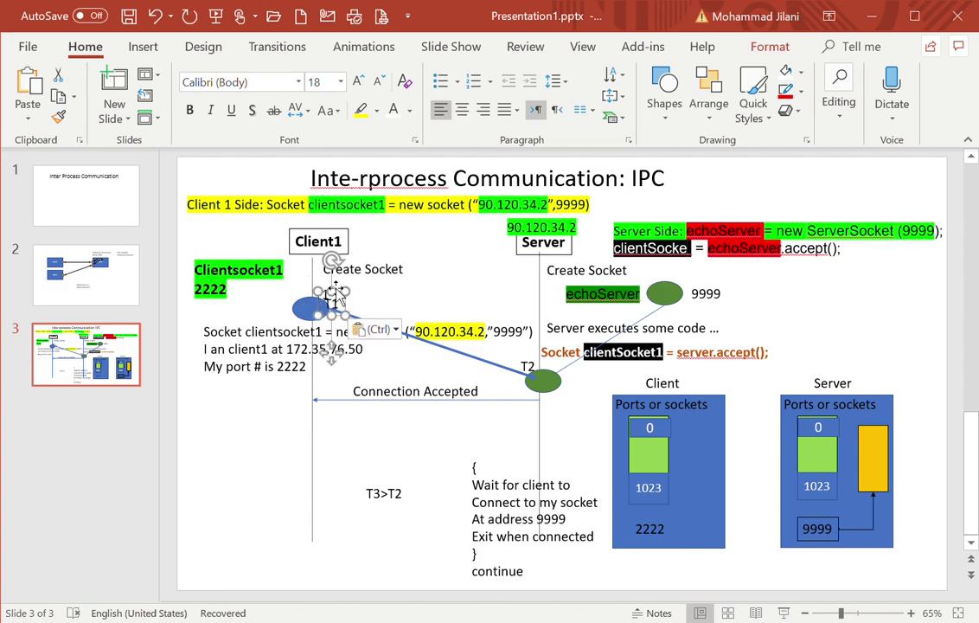
key(ctrl+d)
key(Down)
key(Down)
key(Down)
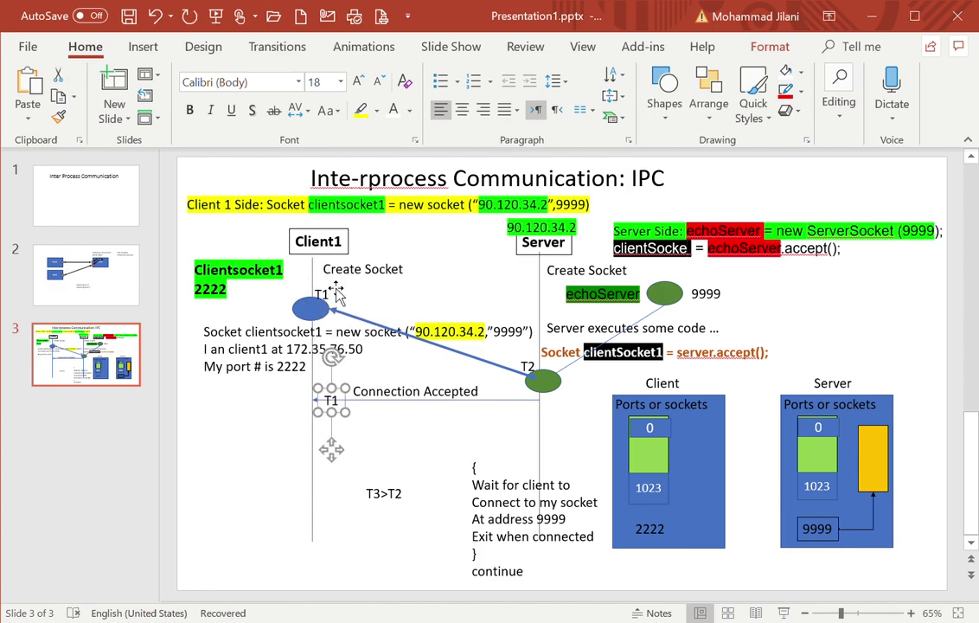
key(Left)
key(Left)
key(Left)
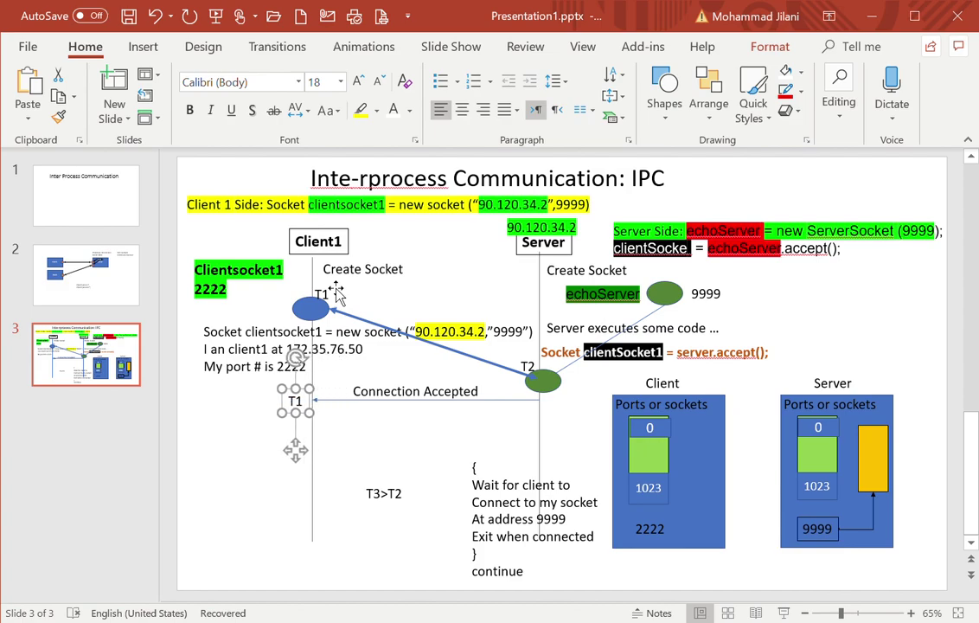
- Change the duplicate label to 'T3' and delete the T3>T2 note
double_click(297, 414)
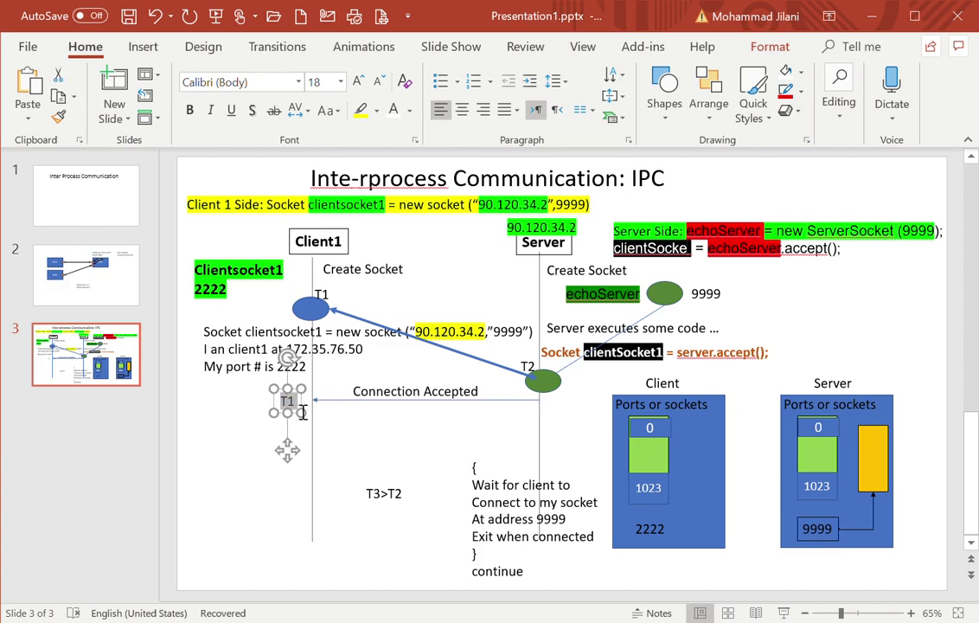
text(T3)
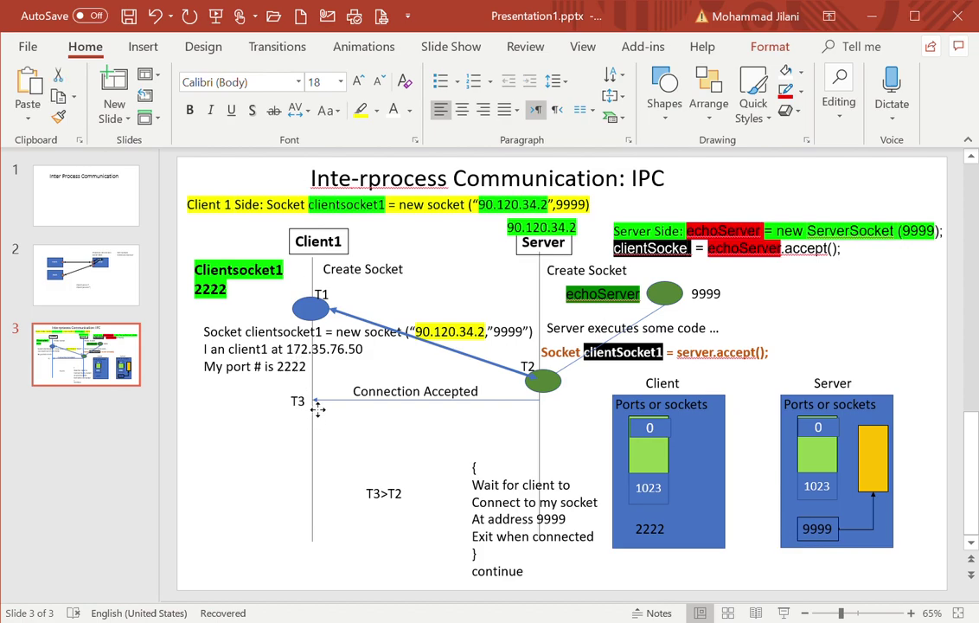
click(264, 456)
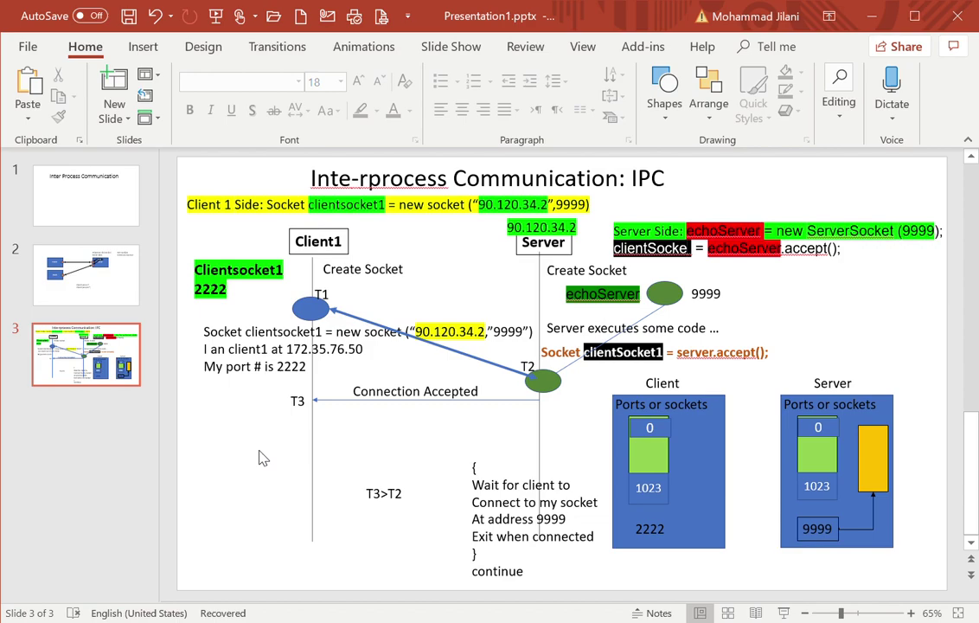
click(400, 492)
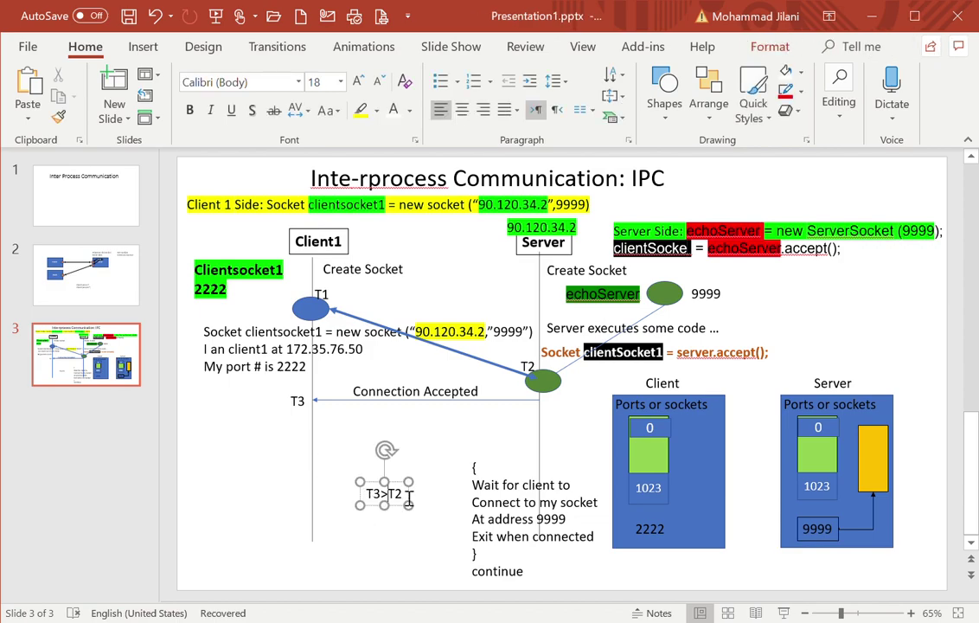
key(Delete)
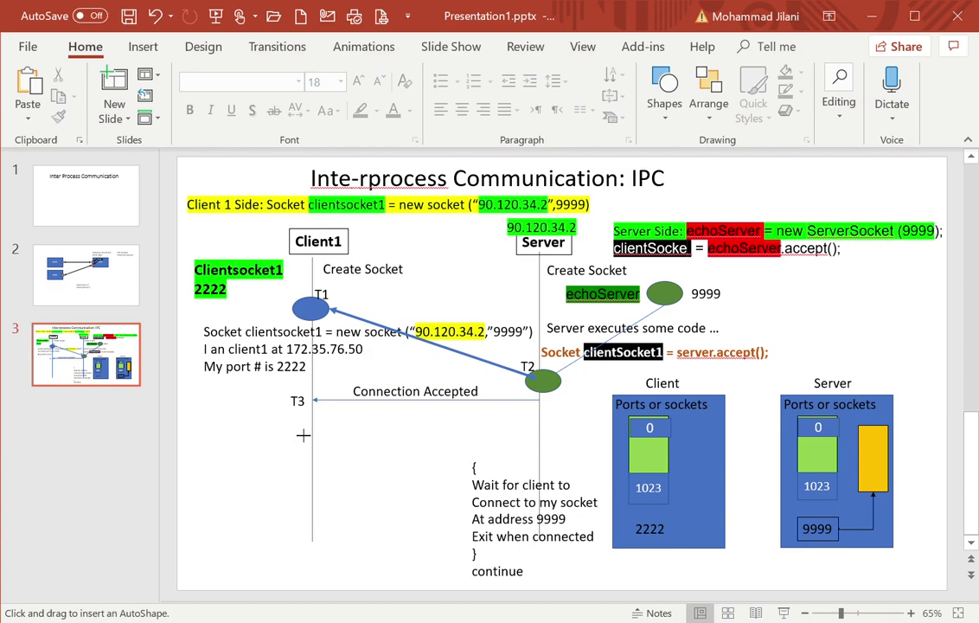
- Draw a double brace below T3 reading 'client continues to communicate with server', stretched taller
mouse_move(313, 426)
mouse_down()
mouse_move(286, 524)
mouse_move(275, 524)
mouse_up()
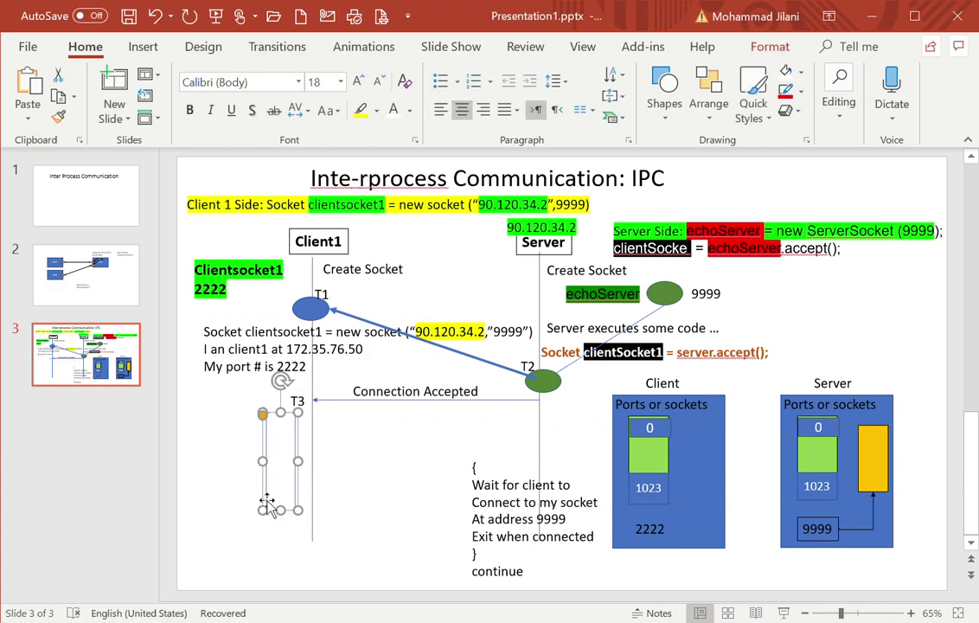
drag(242, 476, 223, 472)
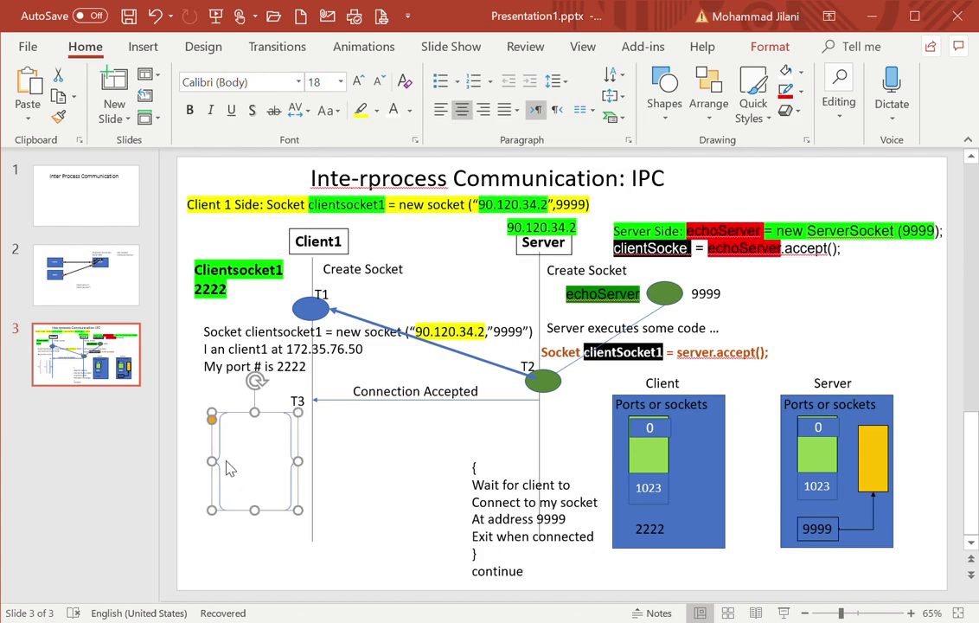
click(257, 465)
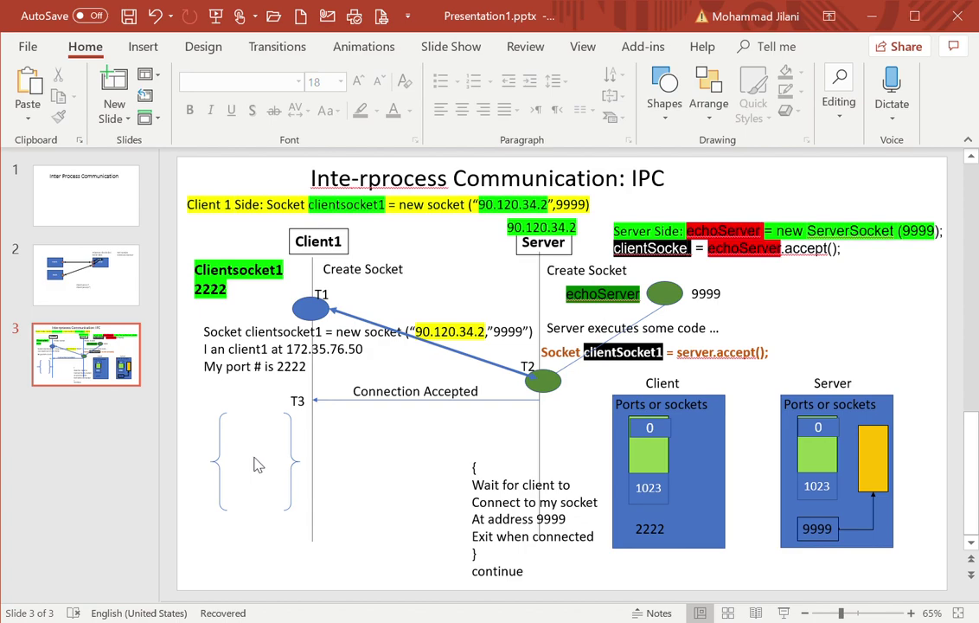
click(227, 452)
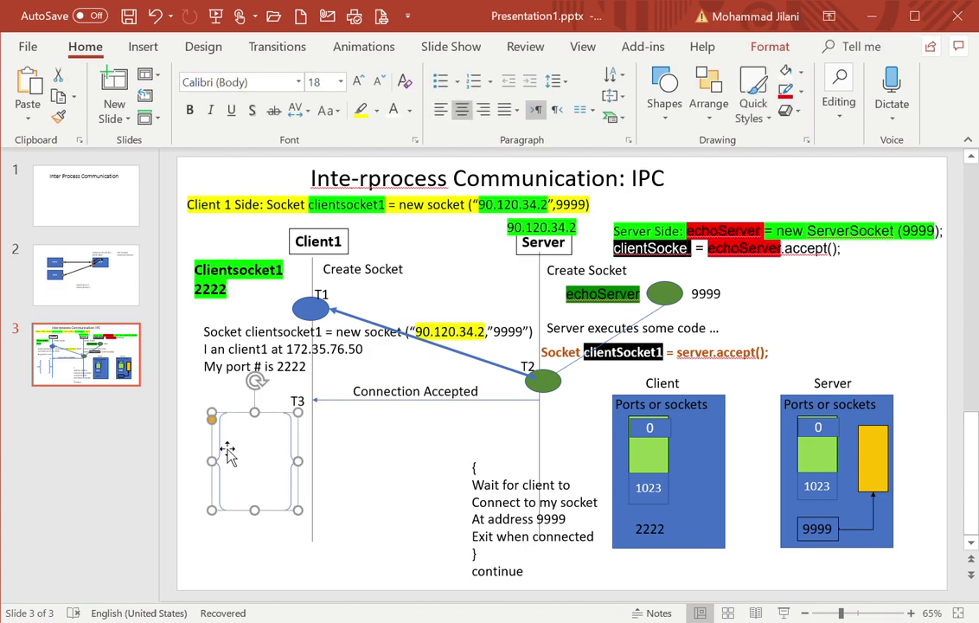
text(c)
text(lient cont)
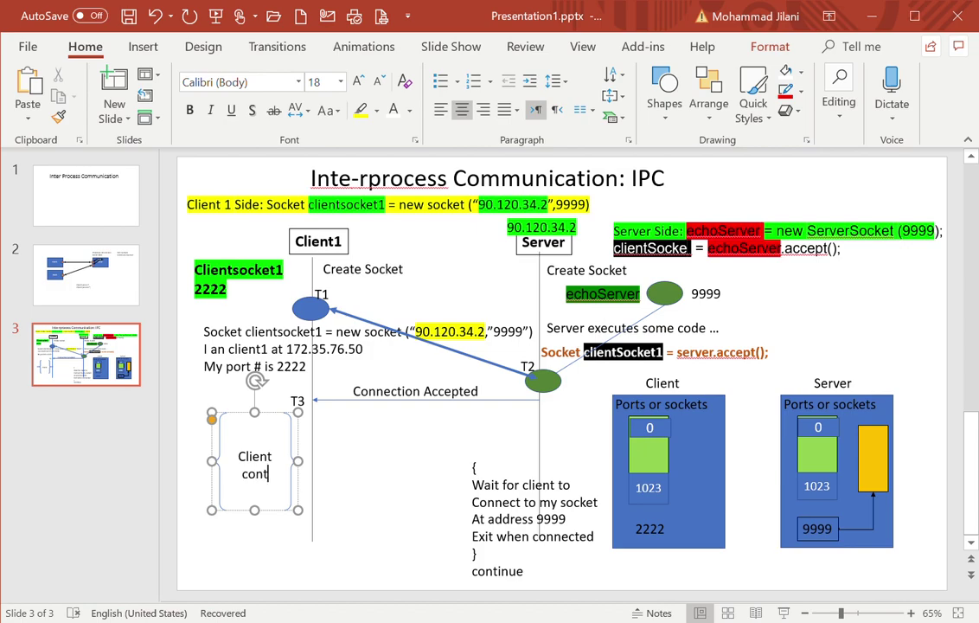
text(inues to)
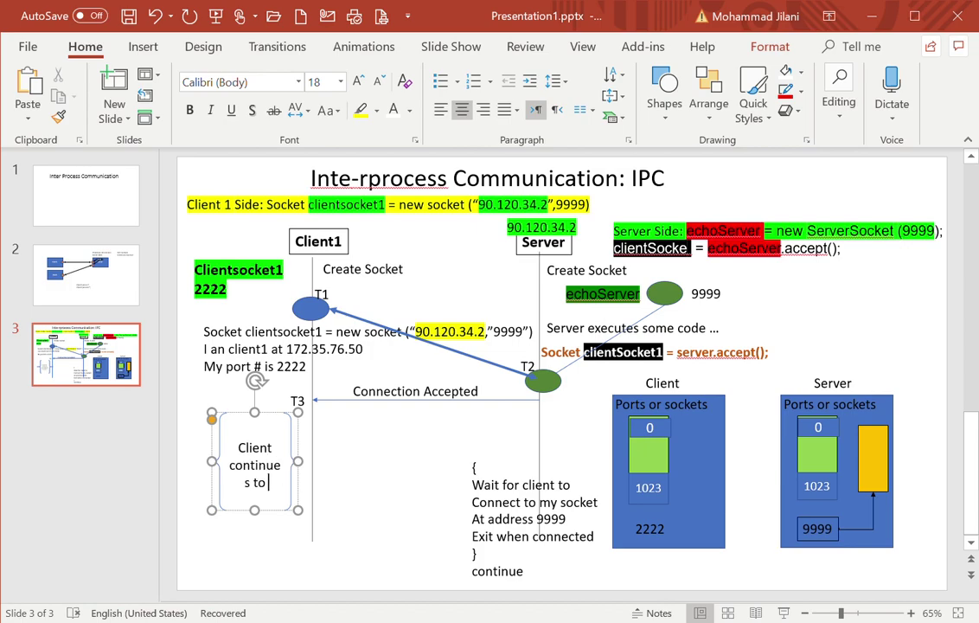
text( communi)
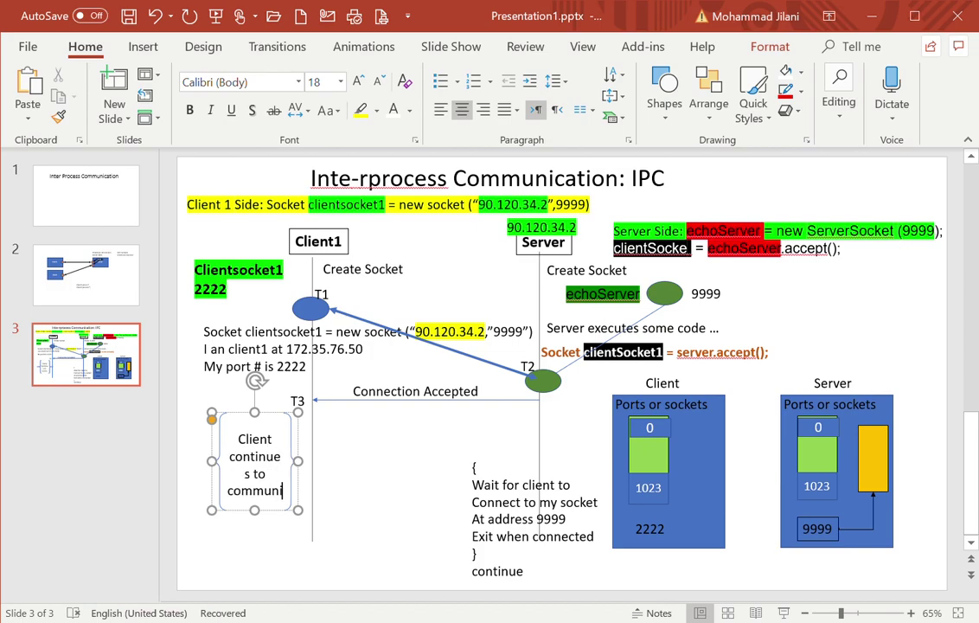
text(cate with )
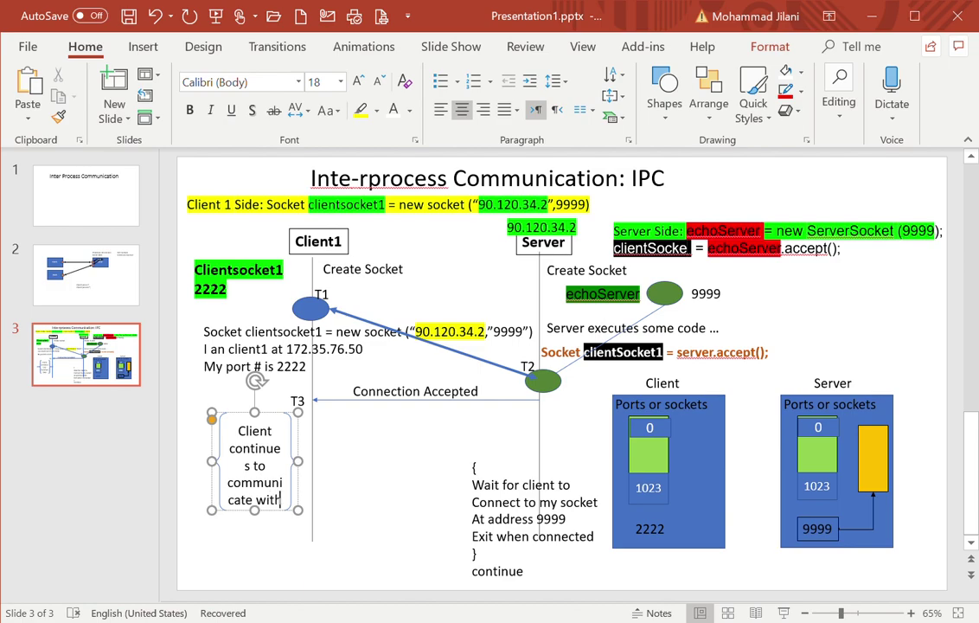
text(server)
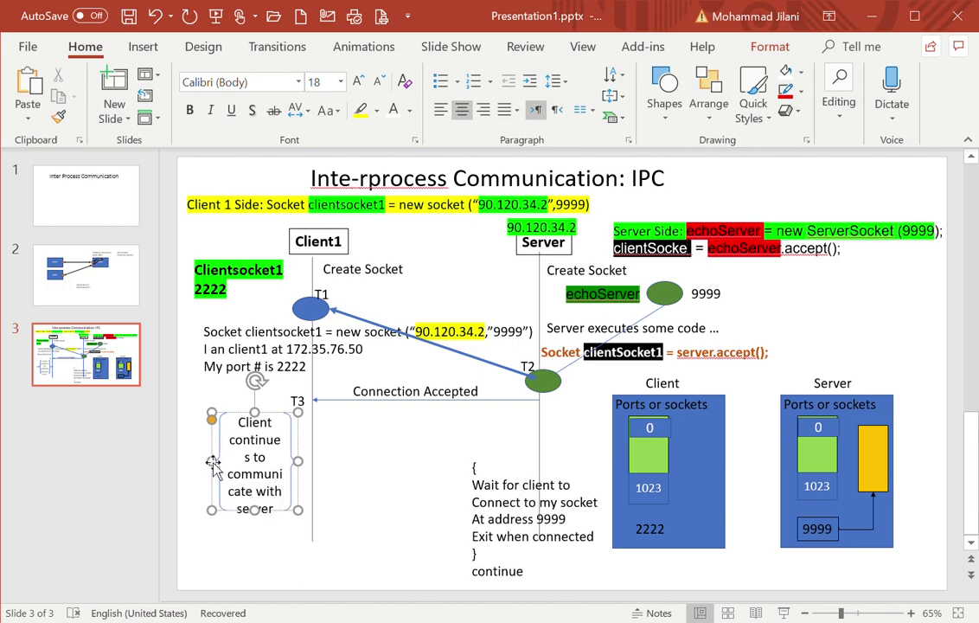
drag(255, 512, 269, 546)
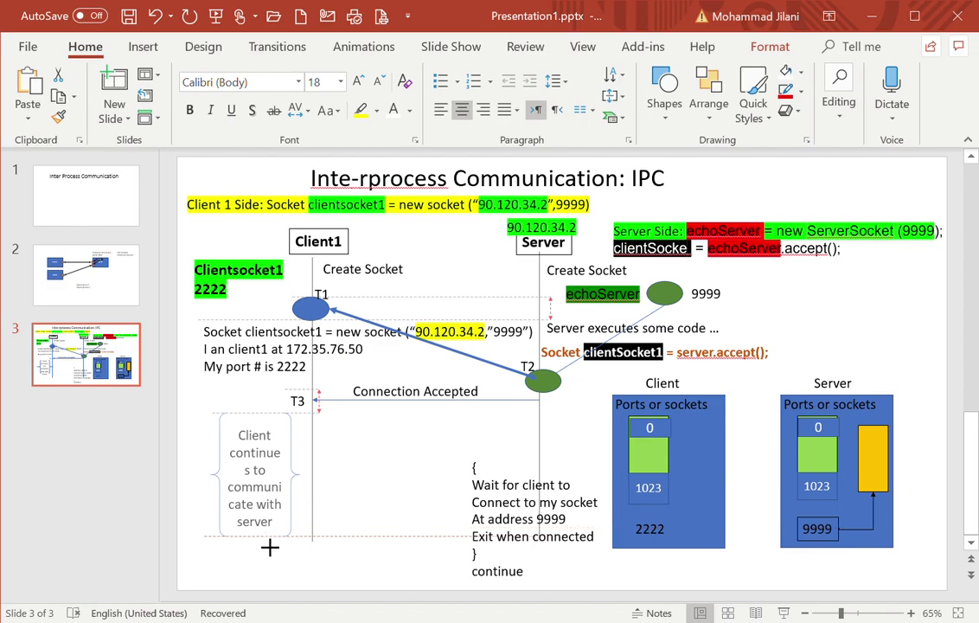
- Replace the 'Wait for client…Exit when connected' lines with draft server text 'Server begis to / ommunicate with'
click(521, 486)
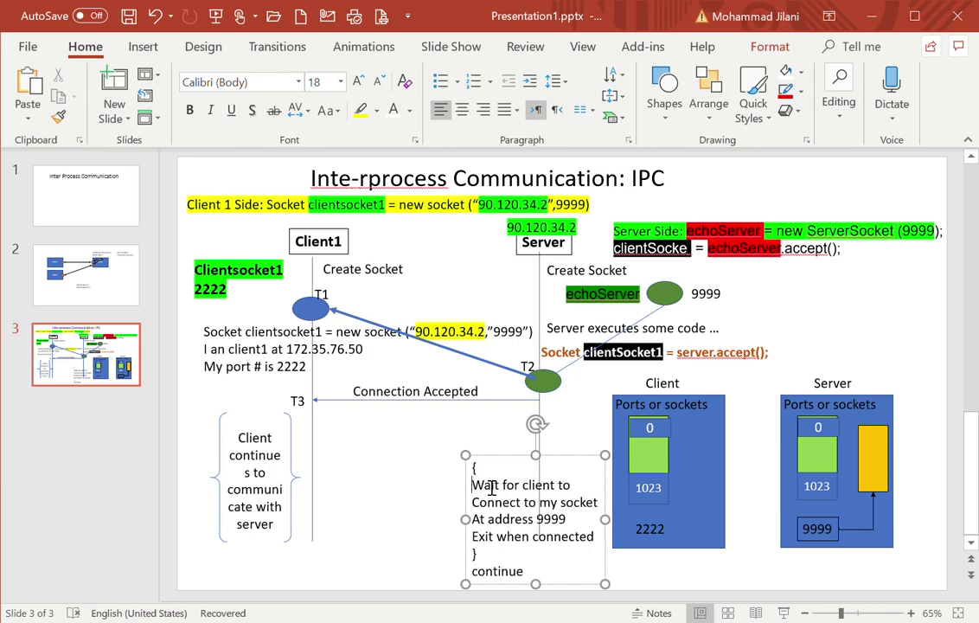
drag(482, 488, 603, 551)
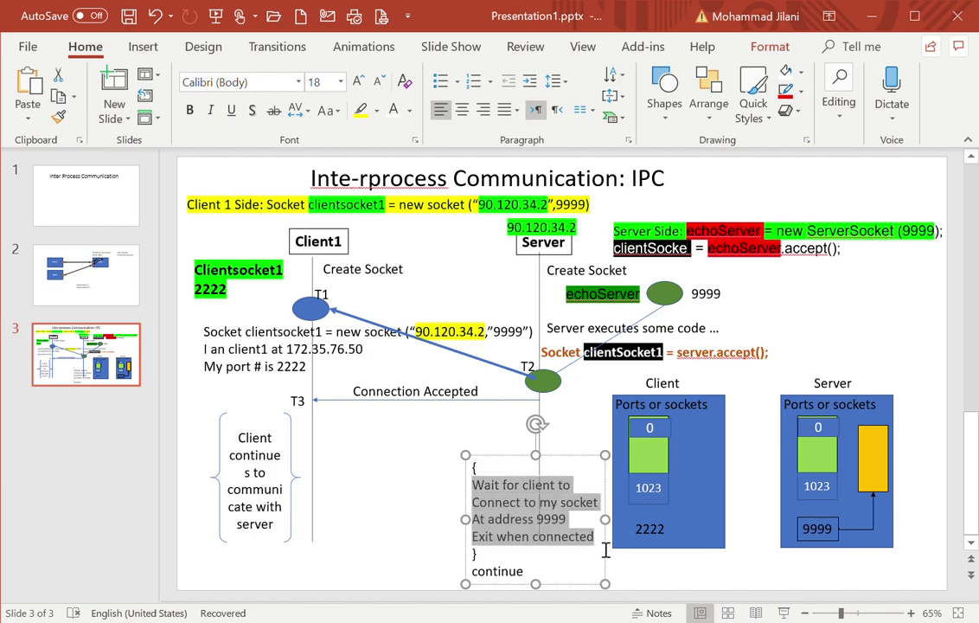
text(S)
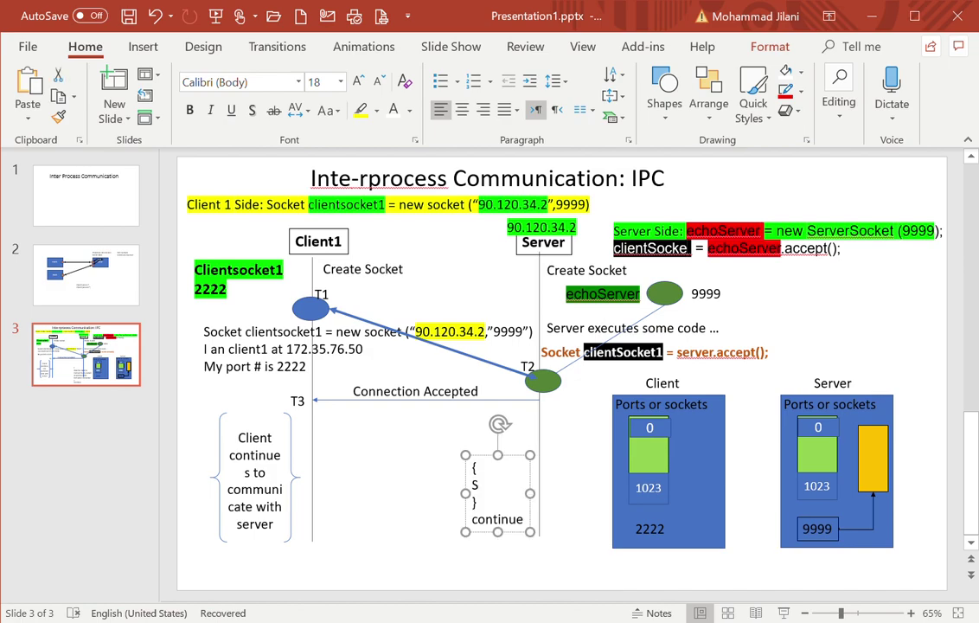
text(erver)
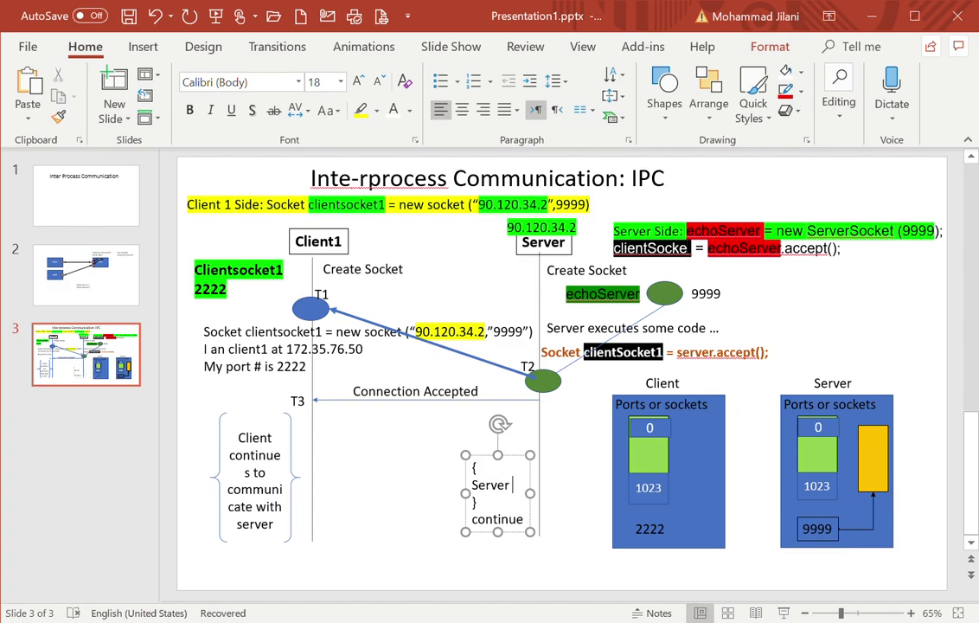
text( begis)
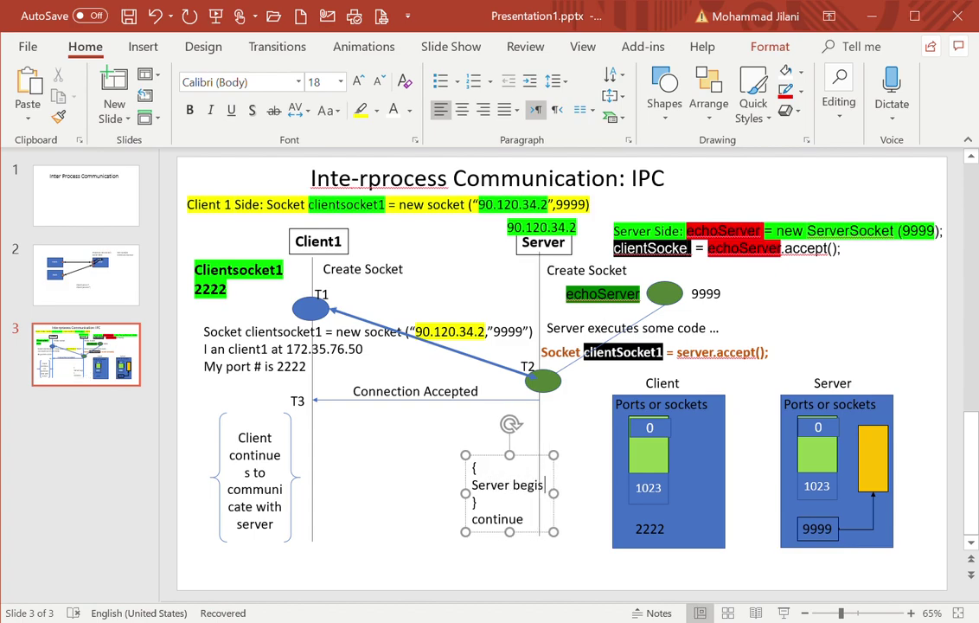
text( to)
key(Return)
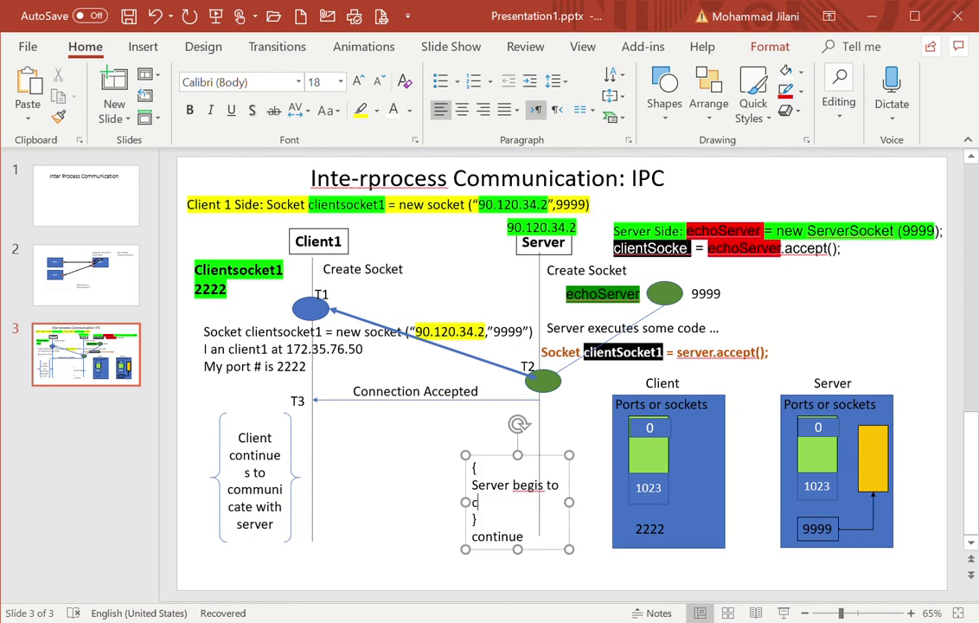
text(ommunicate)
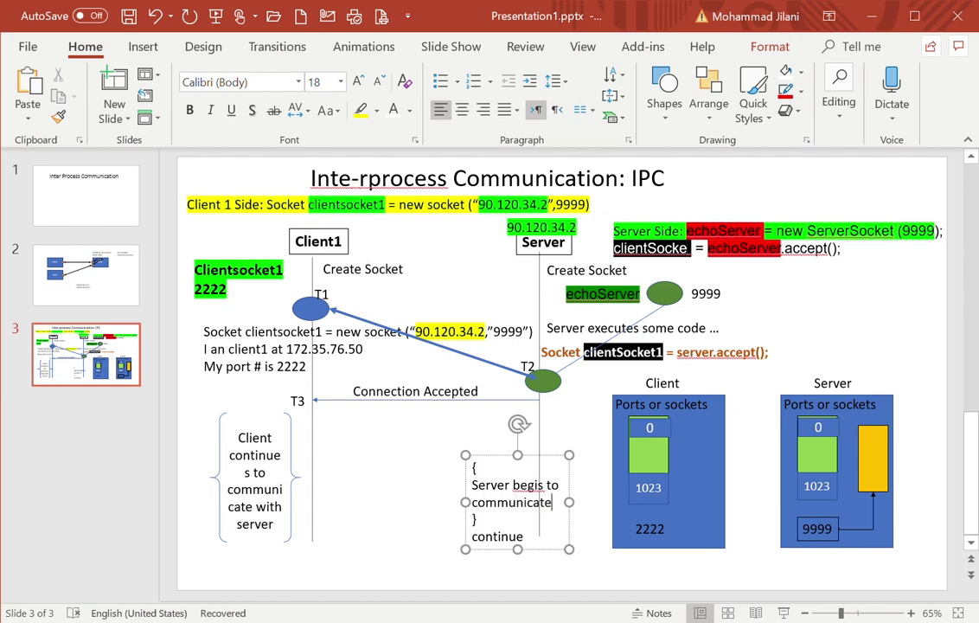
text( with)
key(Return)
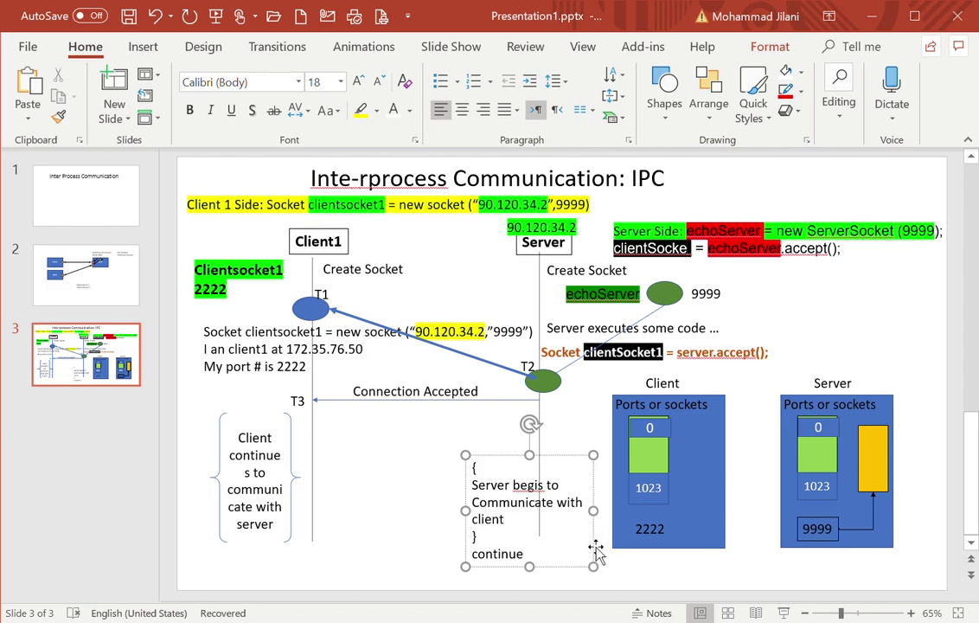
- Delete the drafted server lines and remove the whole braced text box
drag(472, 484, 505, 522)
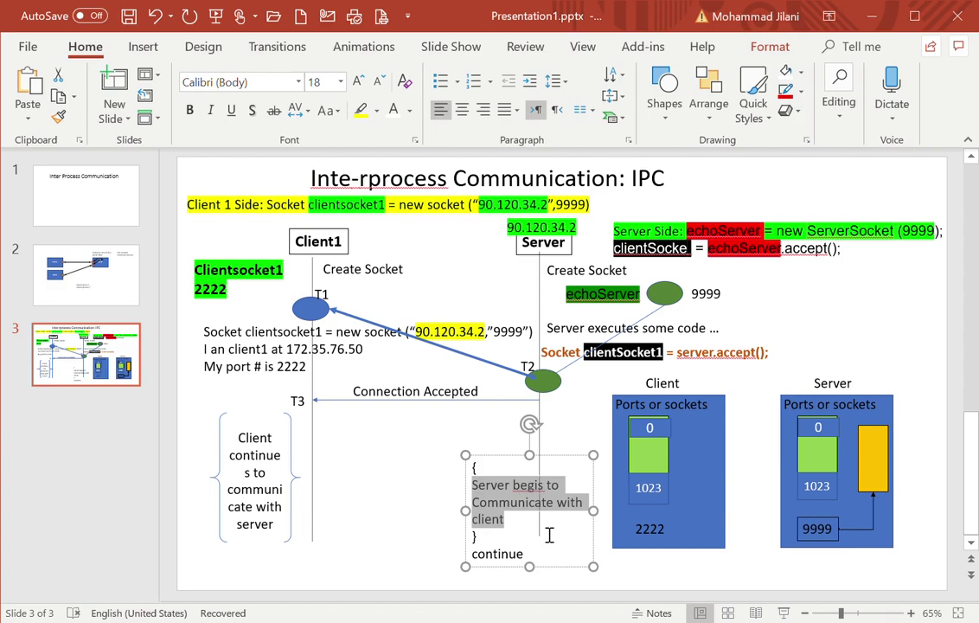
key(Delete)
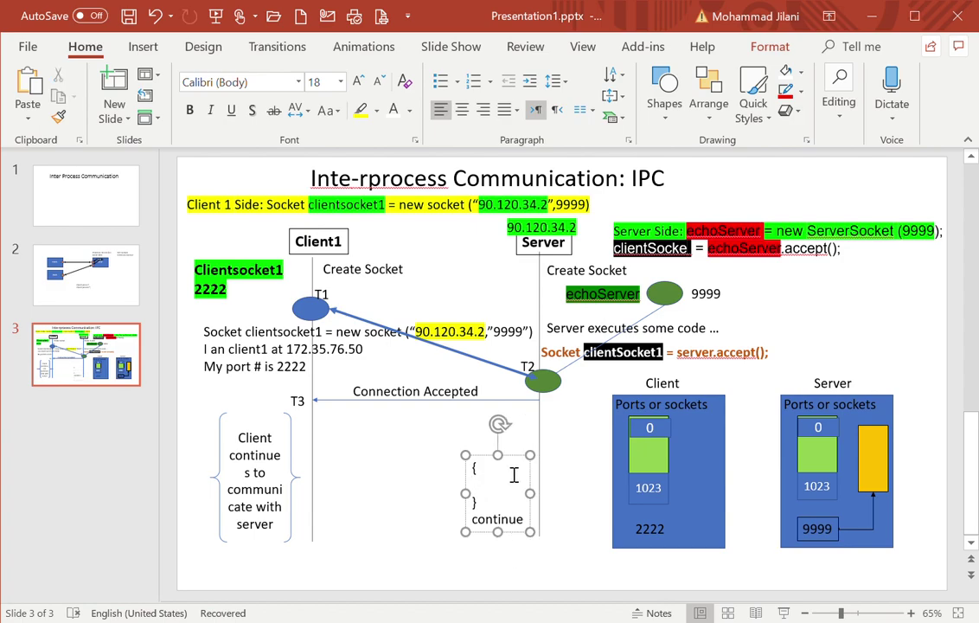
key(ctrl+z)
key(Delete)
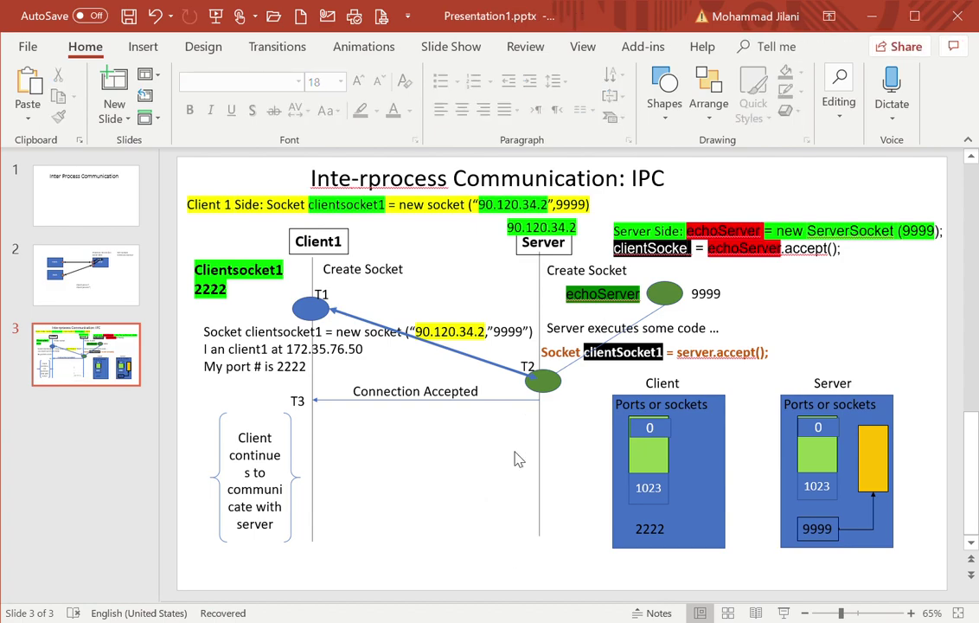
- Copy the client brace note onto the Server line and make it read 'Server begins to communicate with eclient'
click(297, 447)
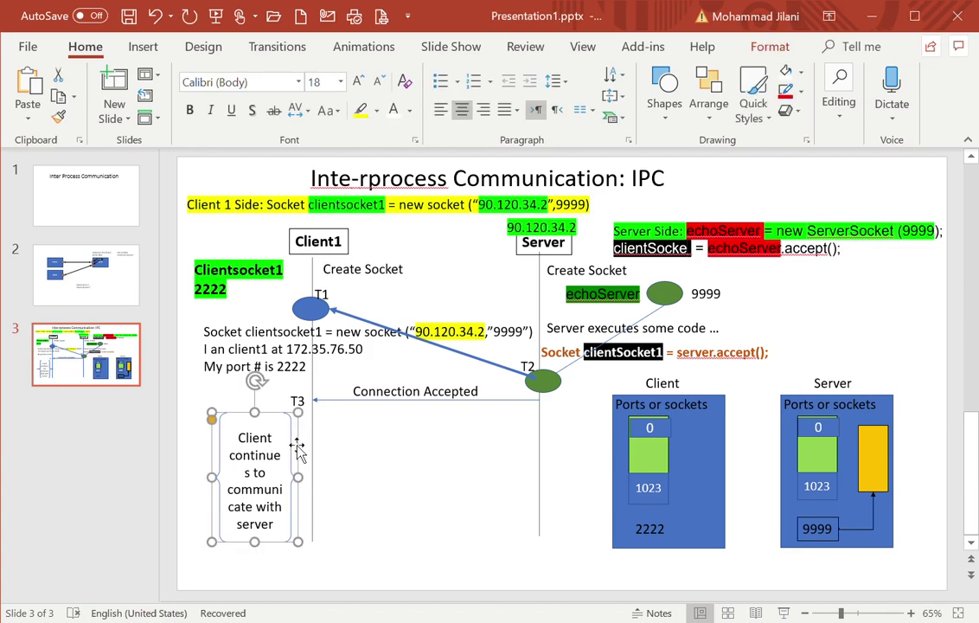
key(ctrl+v)
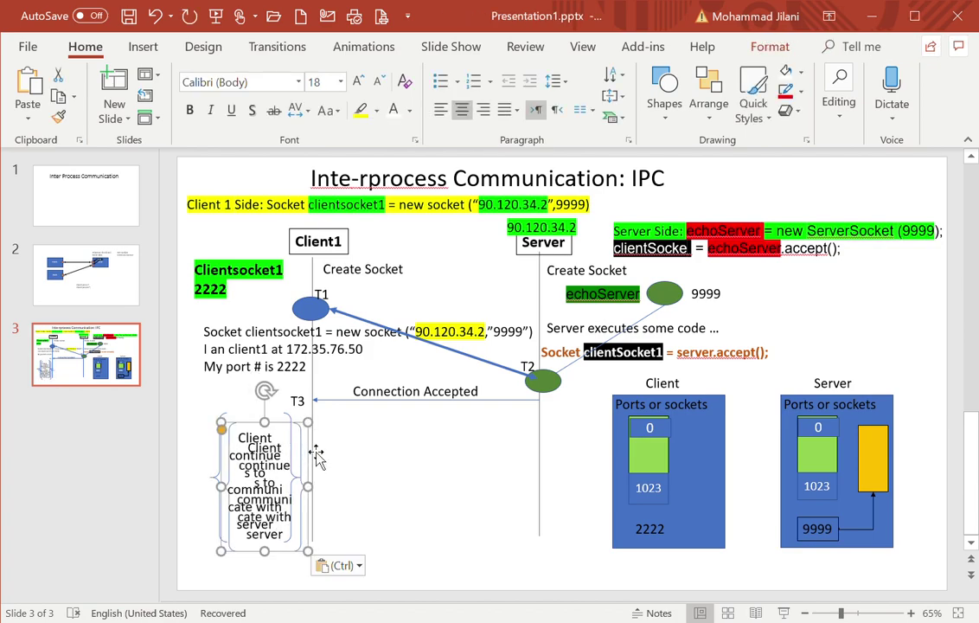
mouse_move(315, 452)
mouse_down()
mouse_move(546, 430)
mouse_move(517, 523)
mouse_up()
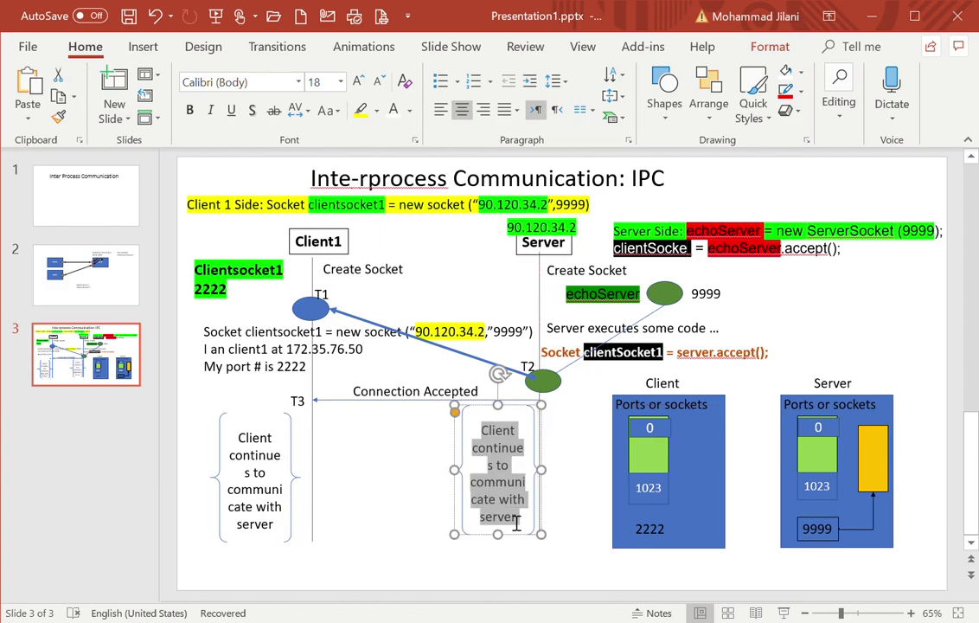
text(Serv)
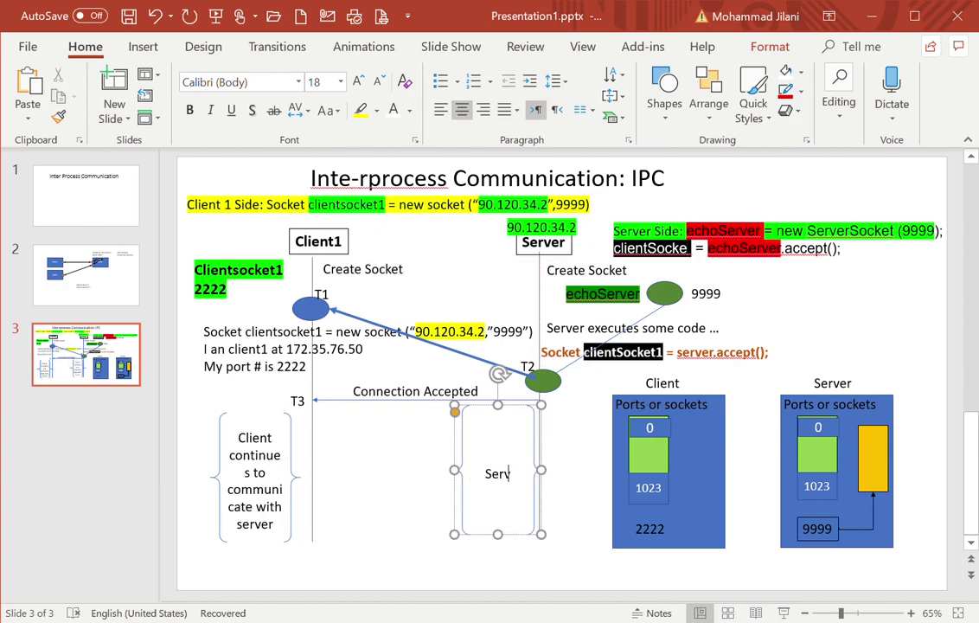
text(er begin)
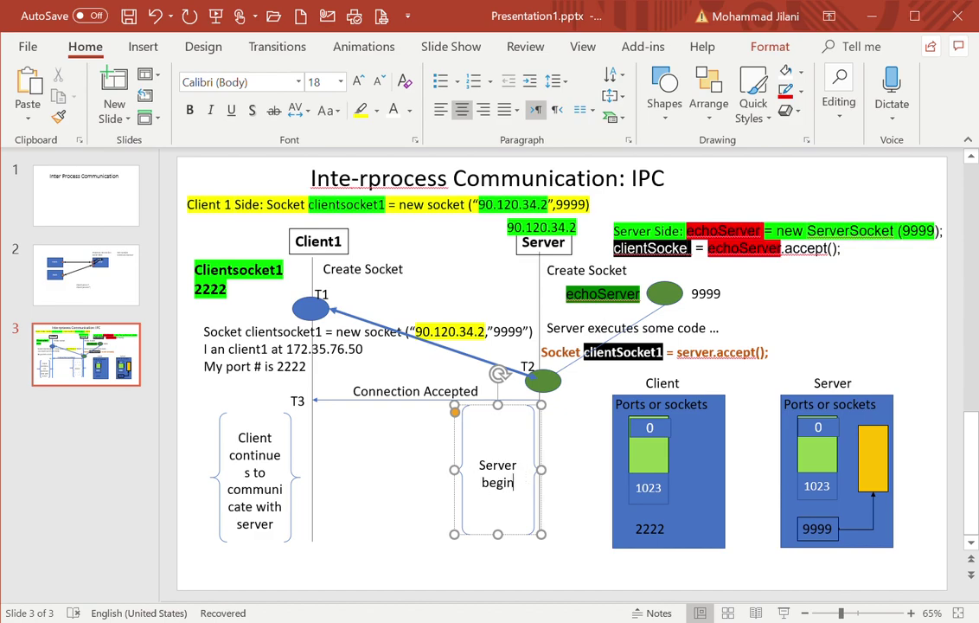
text(s to communic)
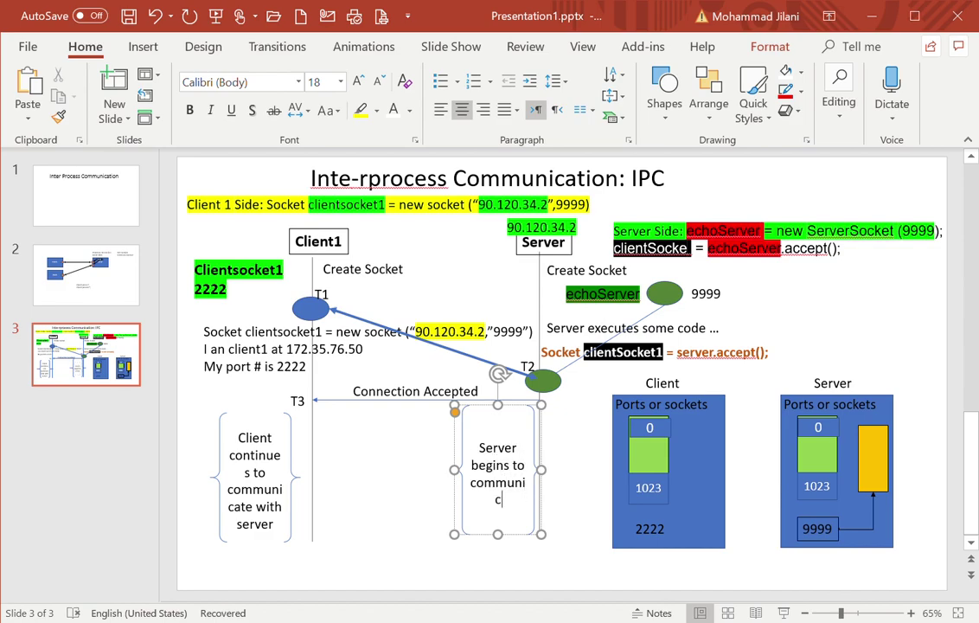
text(ate with e)
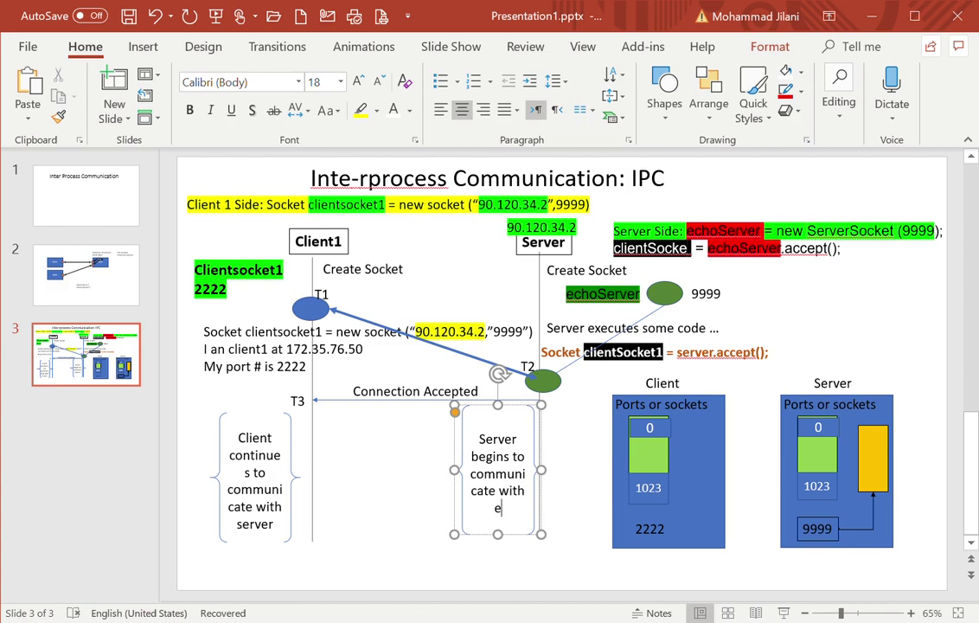
text(client)
click(402, 522)
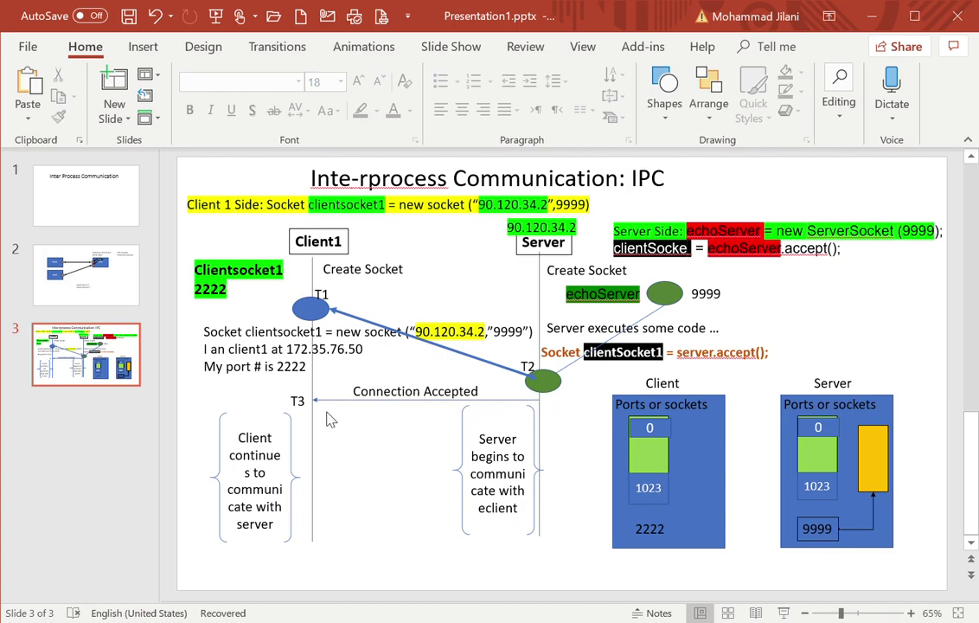
- Lower the Connection Accepted line's left end on the Client line so it slants down
click(328, 400)
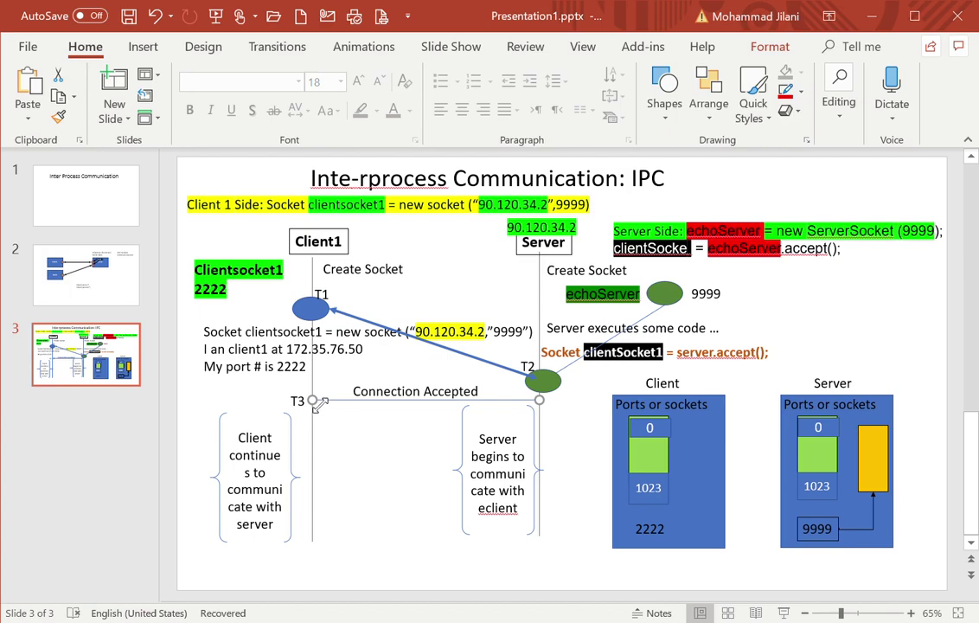
mouse_move(326, 418)
mouse_down()
mouse_move(324, 440)
mouse_move(323, 431)
mouse_up()
click(349, 464)
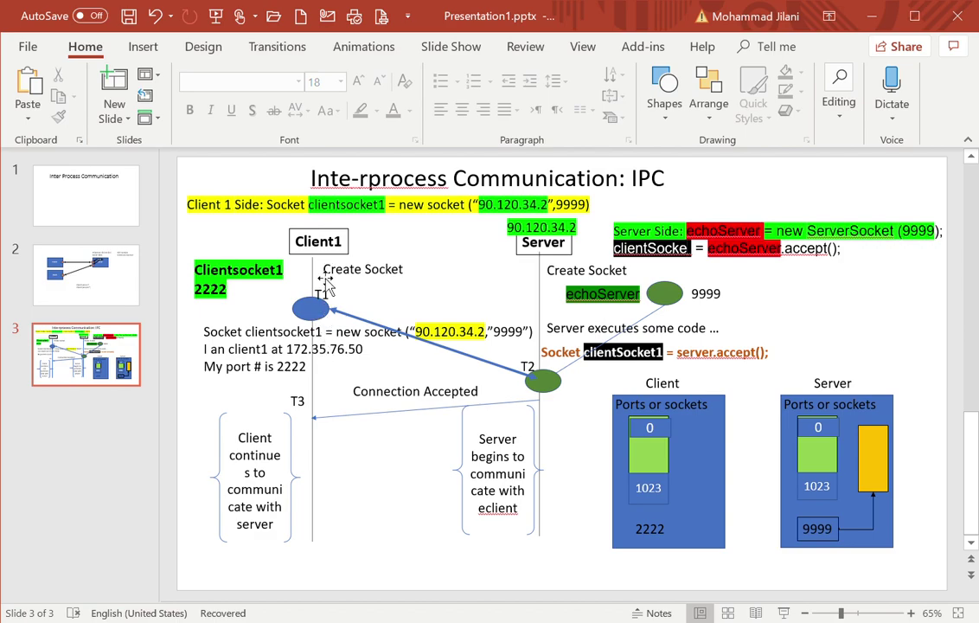
- Move the T3 label slightly down to match the lowered arrow end
click(297, 401)
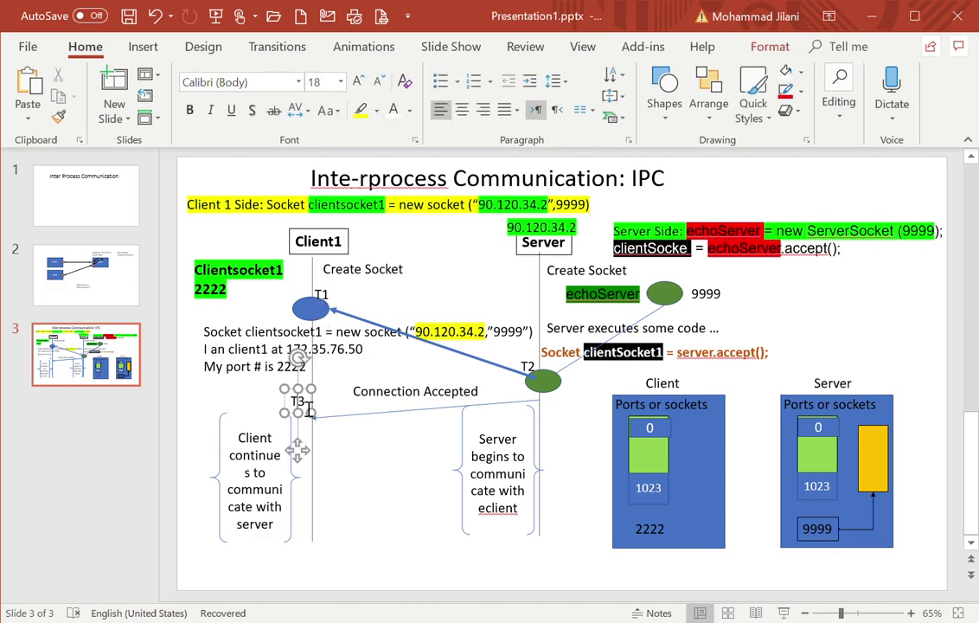
drag(311, 395, 313, 411)
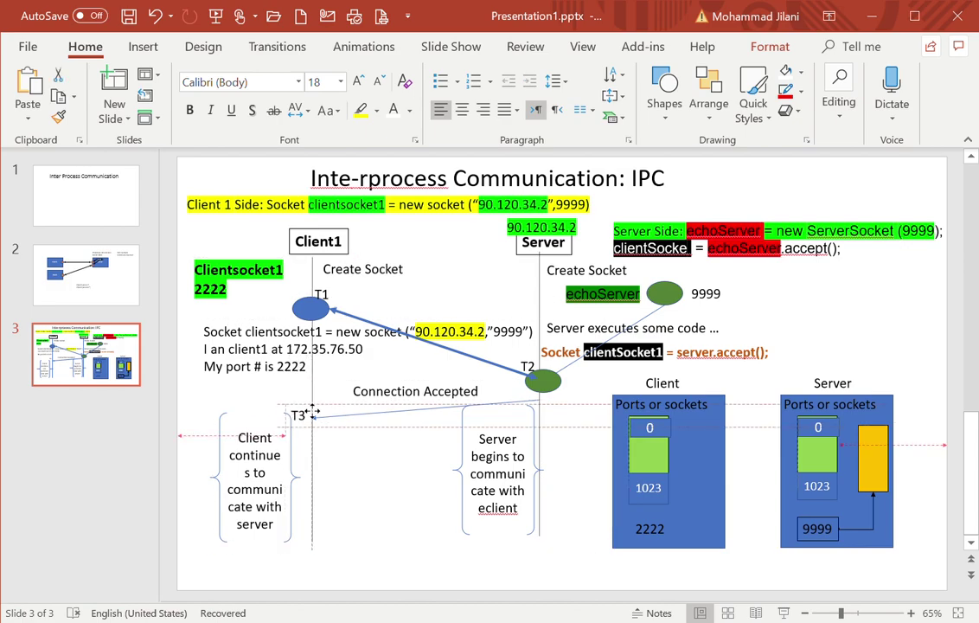
click(339, 455)
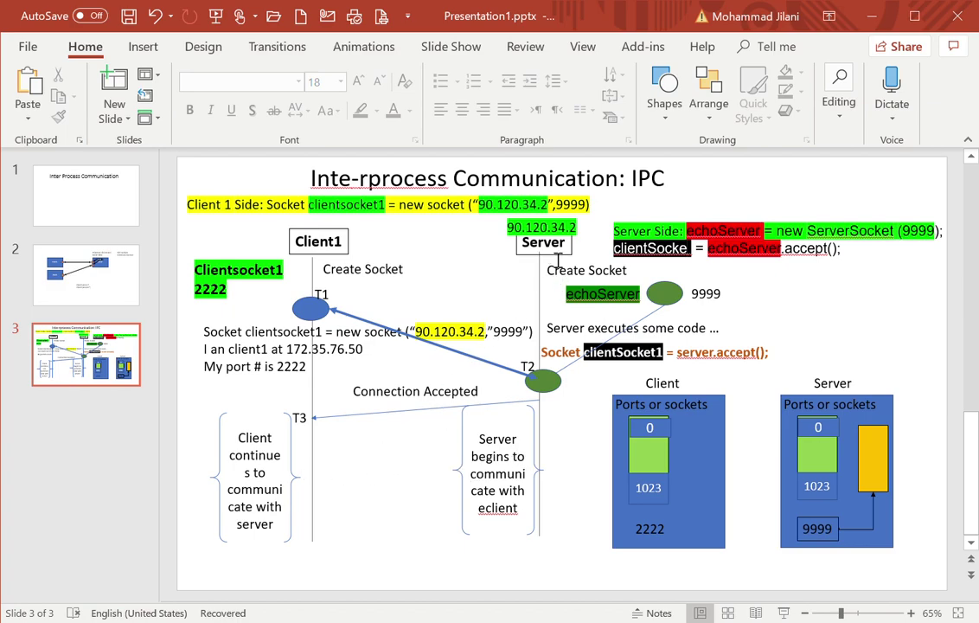
click(552, 383)
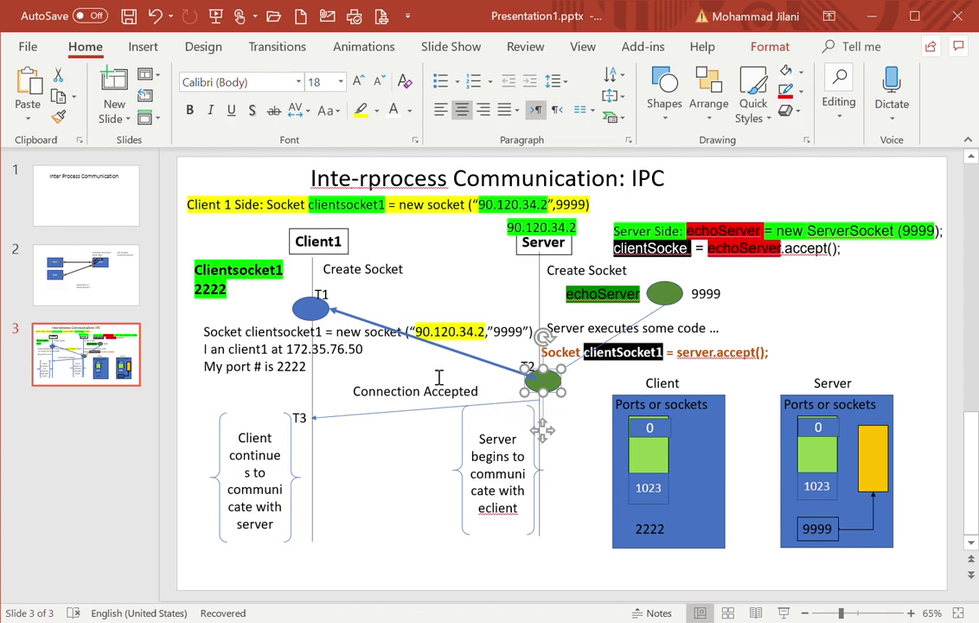
- Nudge the server brace note and the green T2 oval down the Server line
click(538, 419)
key(Down)
key(Down)
key(Down)
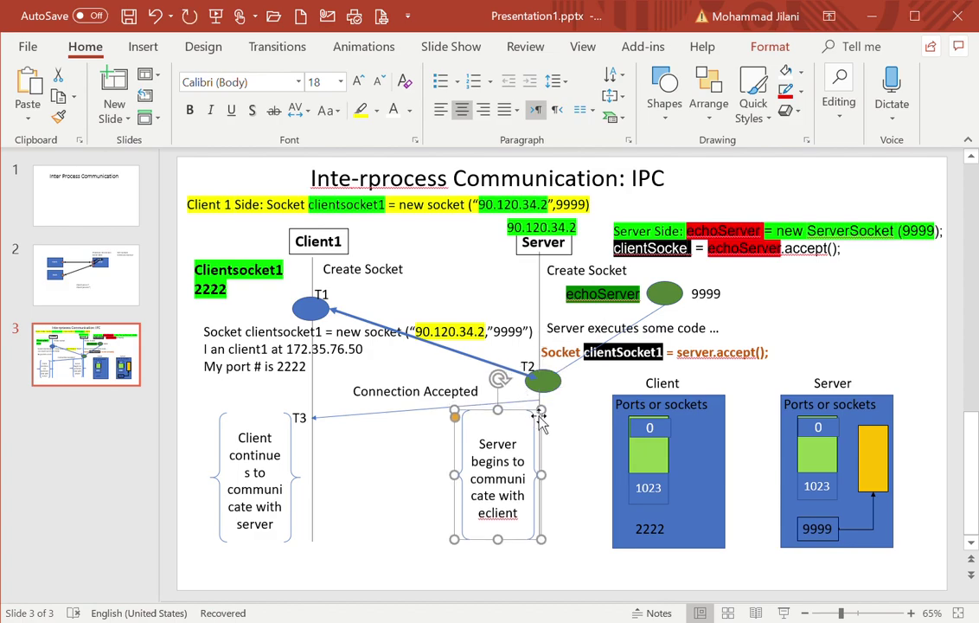
key(Down)
key(Down)
key(Down)
click(554, 387)
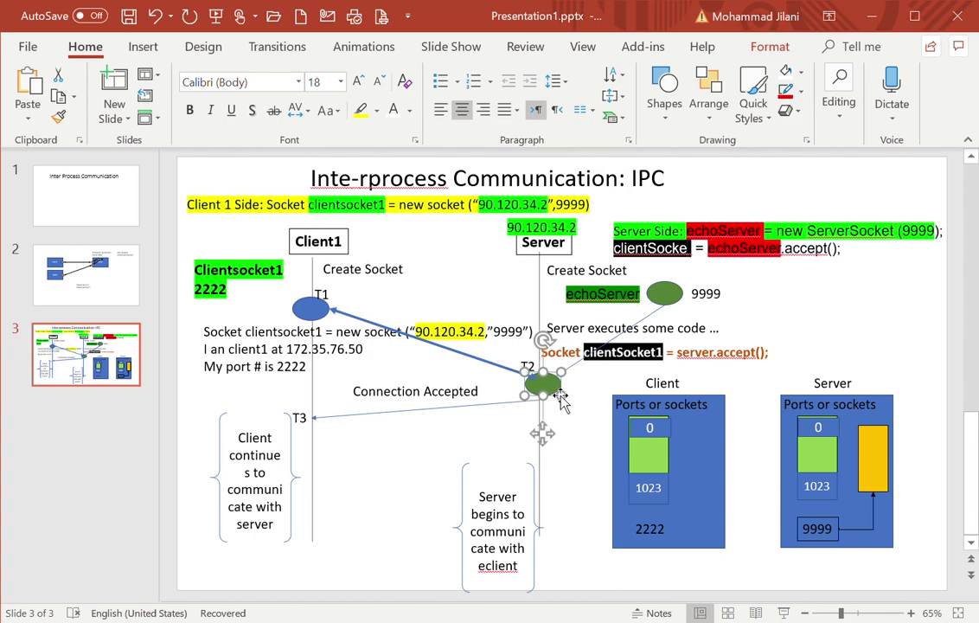
key(Down)
key(Down)
key(Down)
key(Down)
key(Down)
key(Down)
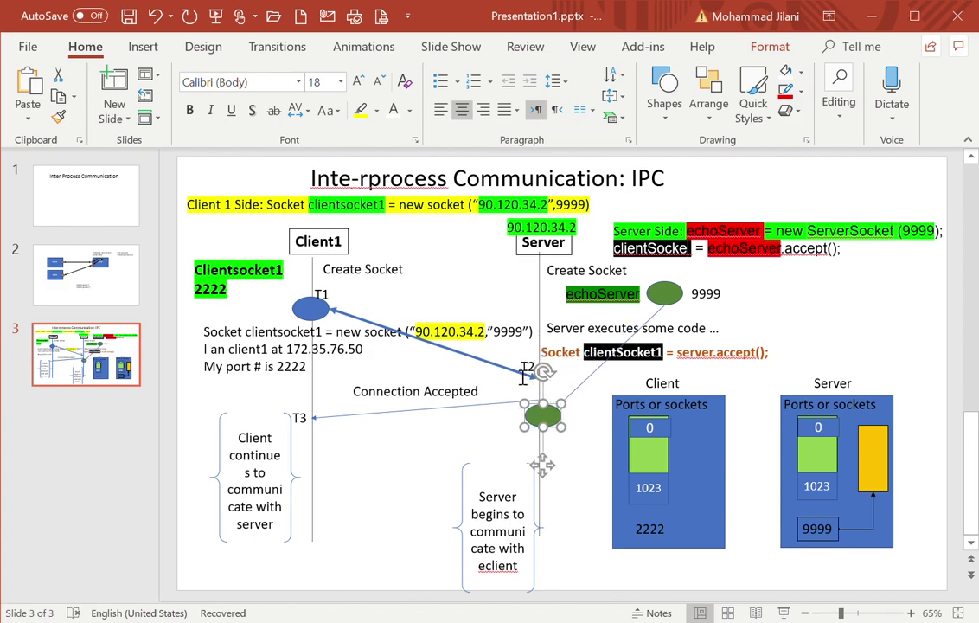
- Reattach the blue T1 arrow and Connection Accepted line to the lowered T2 oval, lowering the line's Client end
click(519, 373)
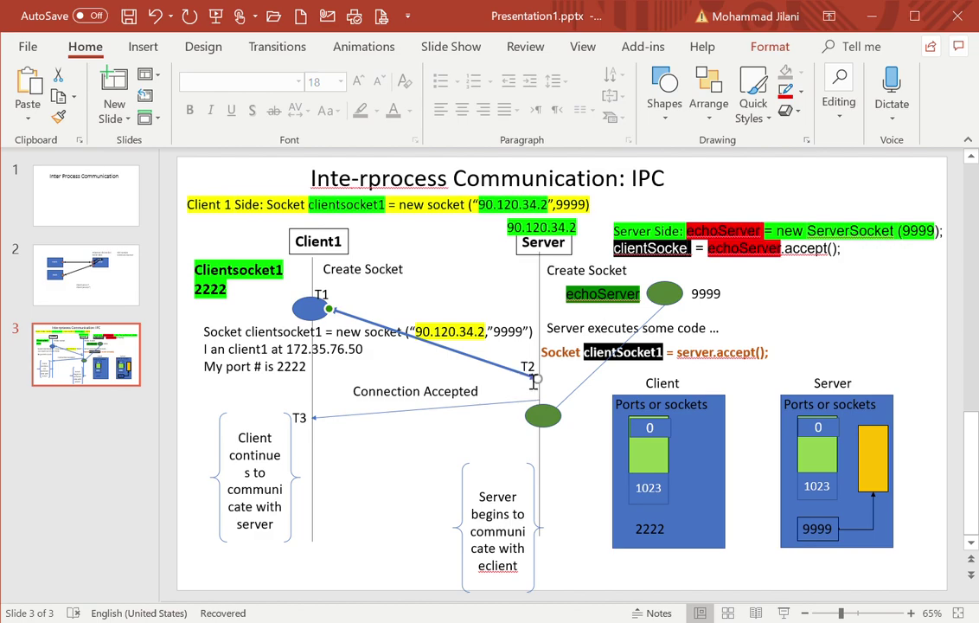
drag(537, 377, 531, 416)
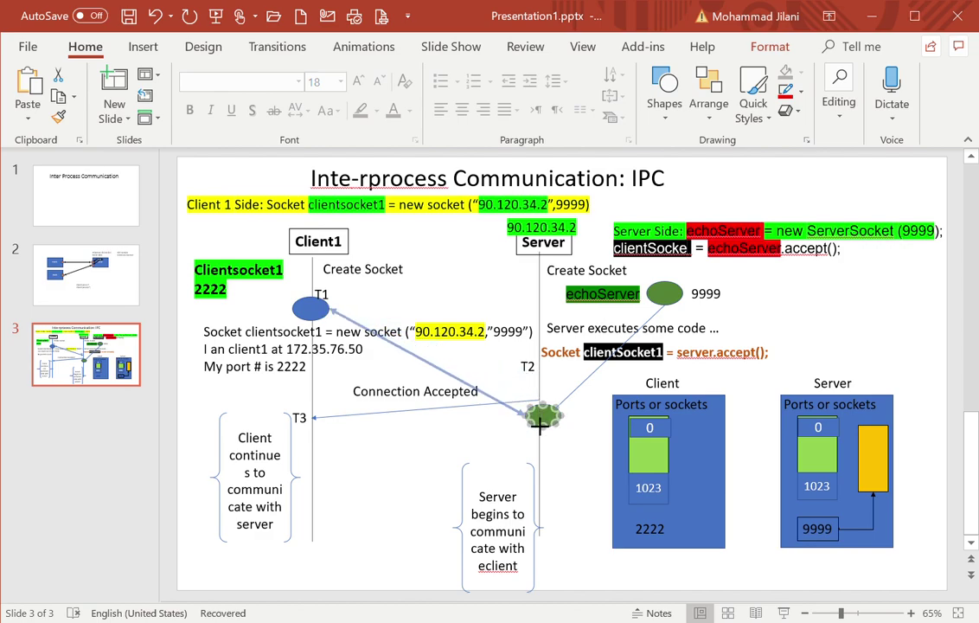
click(539, 403)
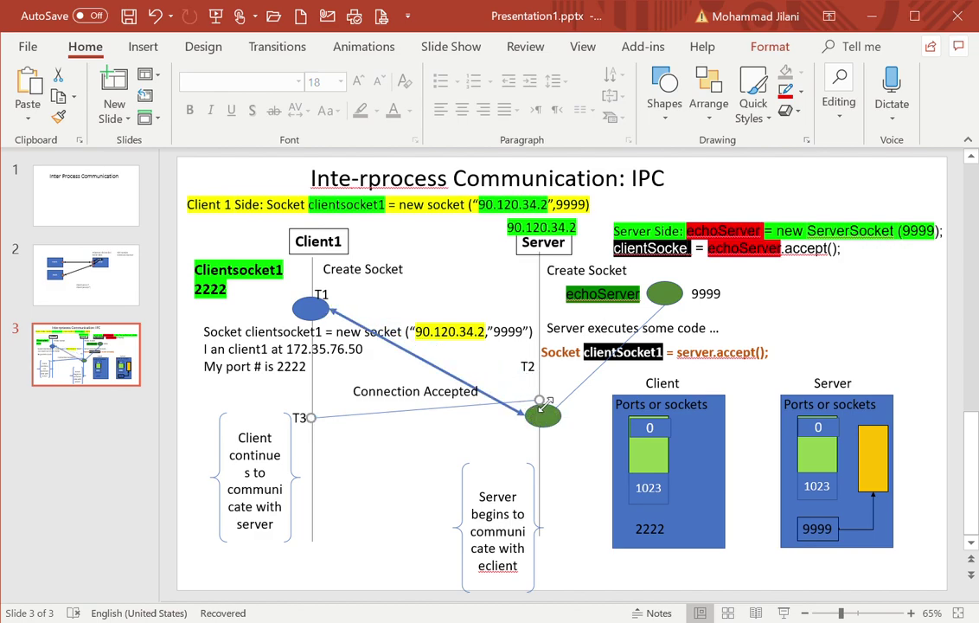
drag(542, 402, 551, 441)
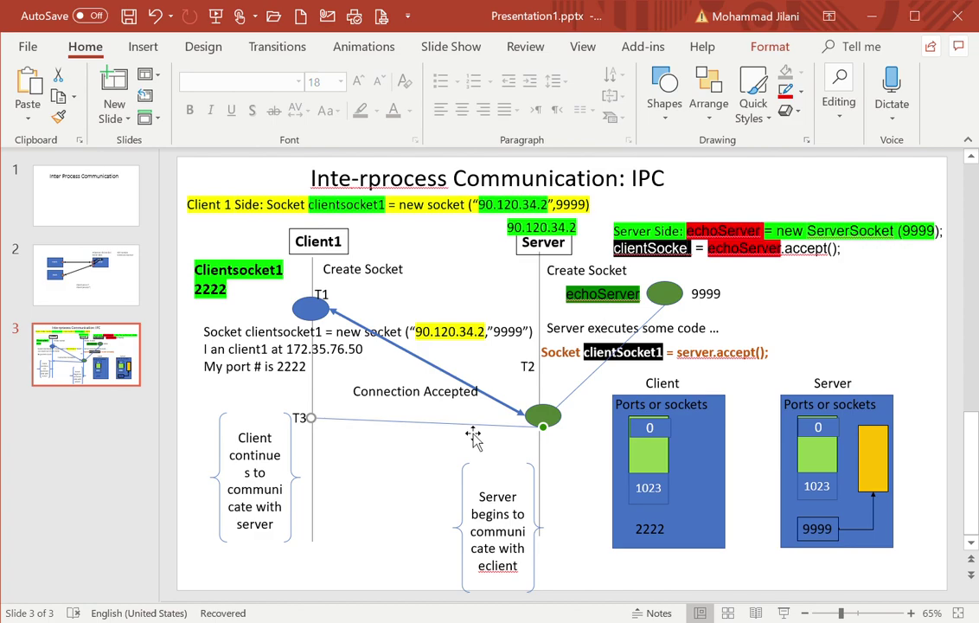
drag(313, 420, 313, 438)
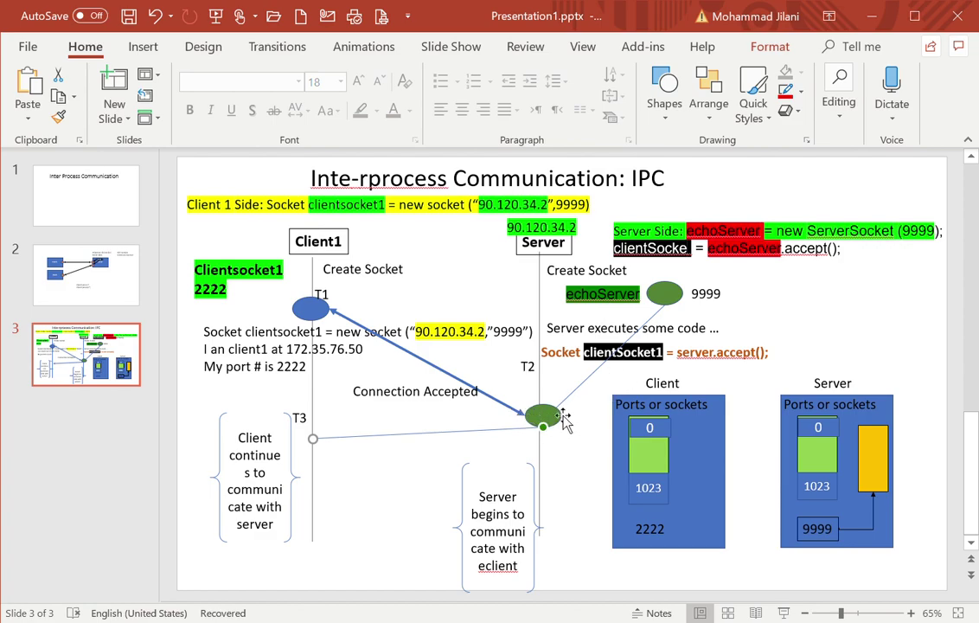
click(558, 420)
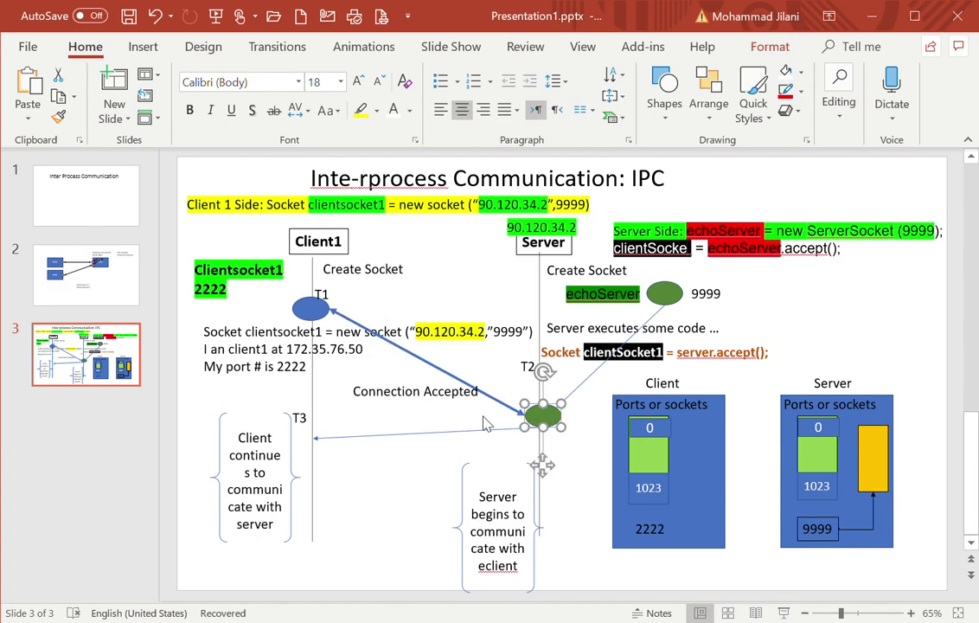
- Shift the server brace note up and left into place
click(570, 464)
drag(538, 477, 530, 459)
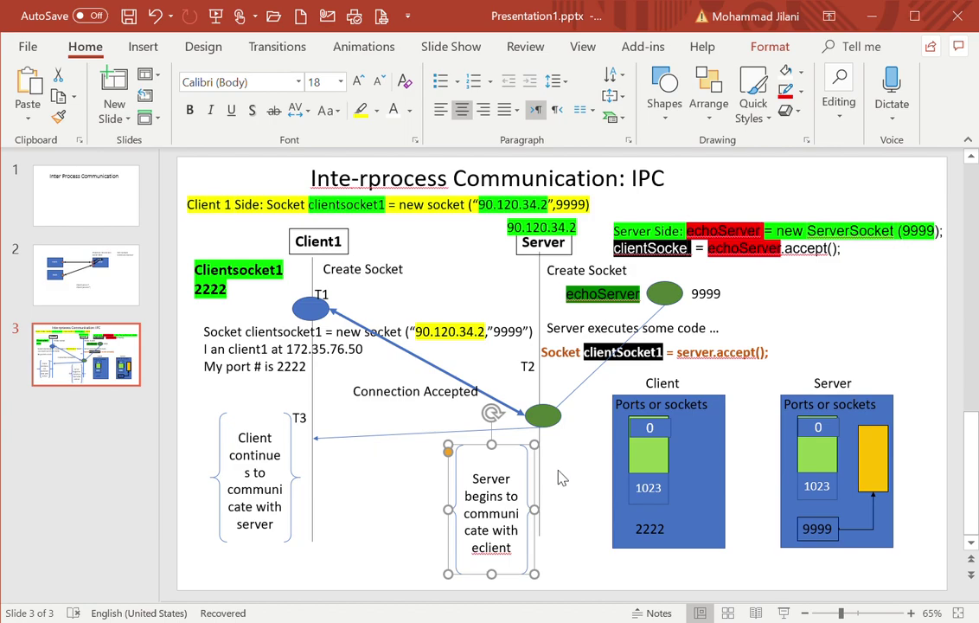
click(558, 477)
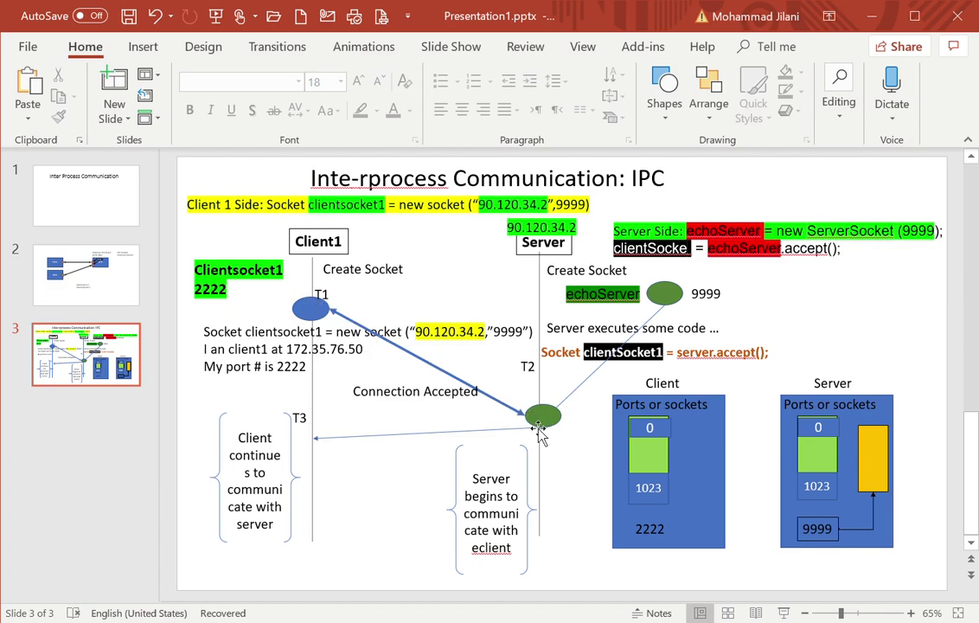
- Move the T3 label right, beside where the Connection Accepted arrow meets the Client line
click(322, 297)
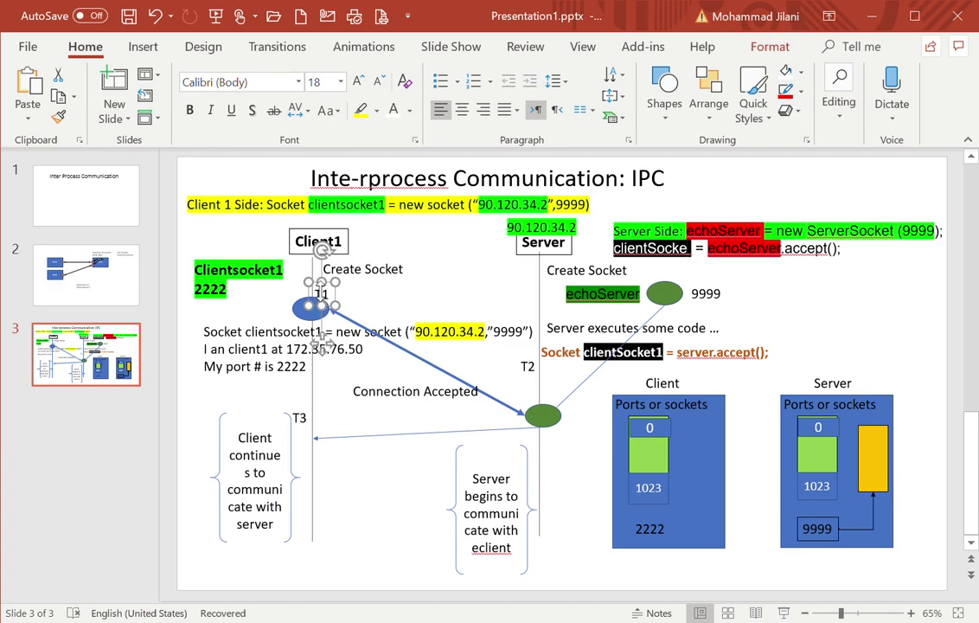
click(362, 299)
click(307, 428)
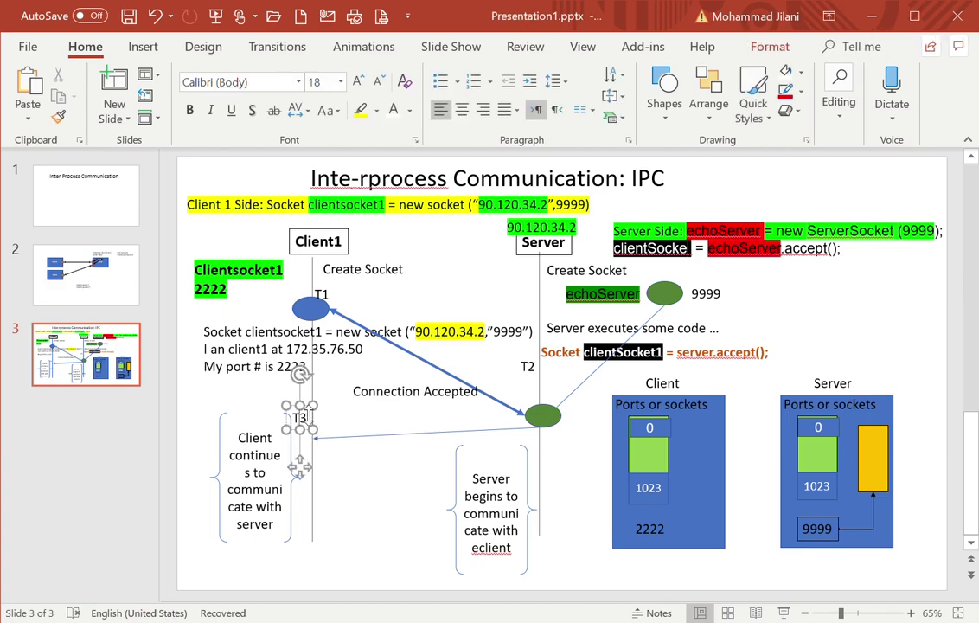
drag(310, 414, 336, 420)
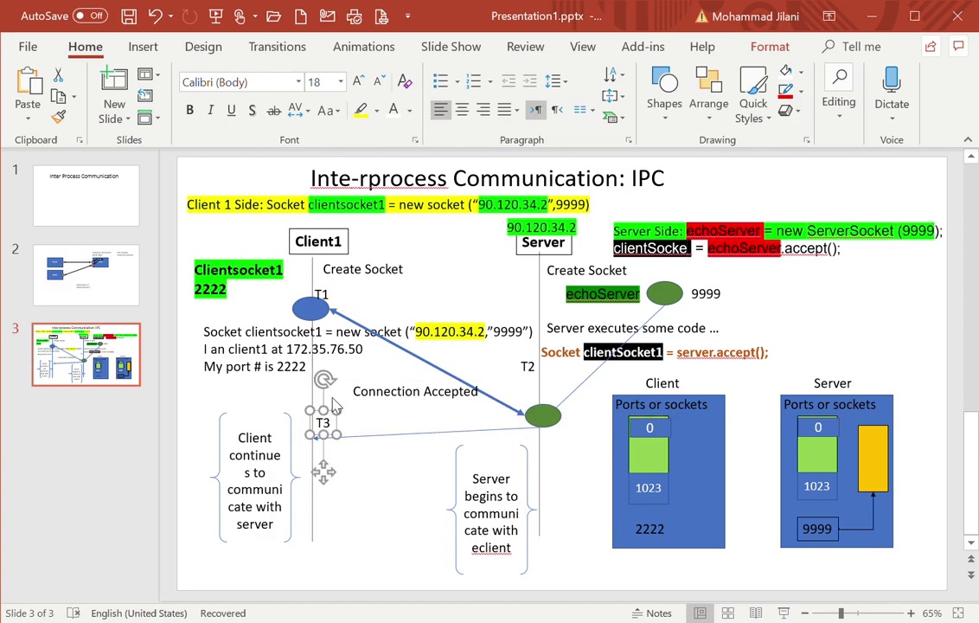
click(353, 403)
click(386, 301)
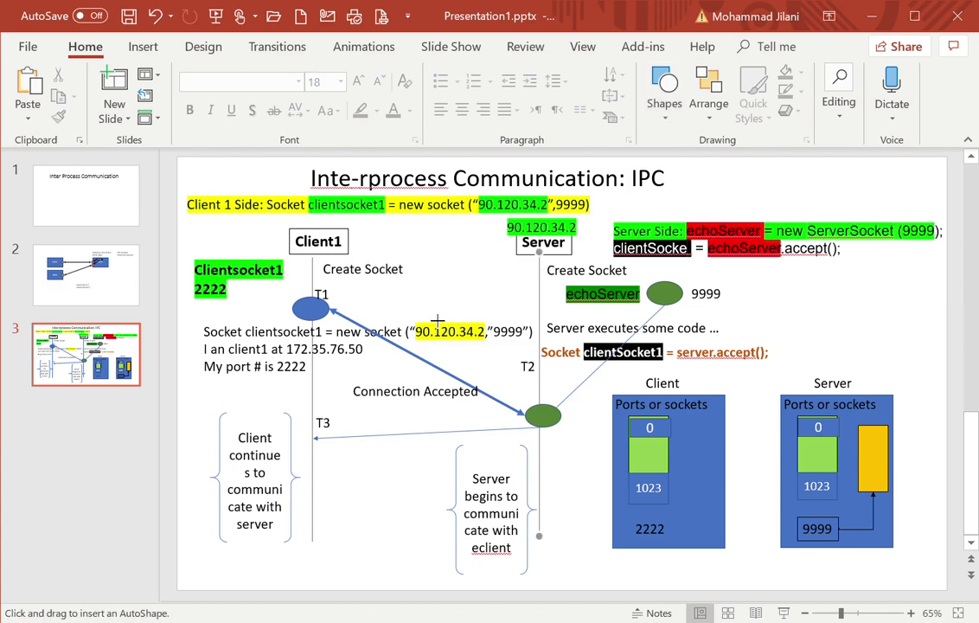
- Draw an elbow double-headed arrow connector from T1 down to T3 beside the Client line
drag(335, 295, 336, 421)
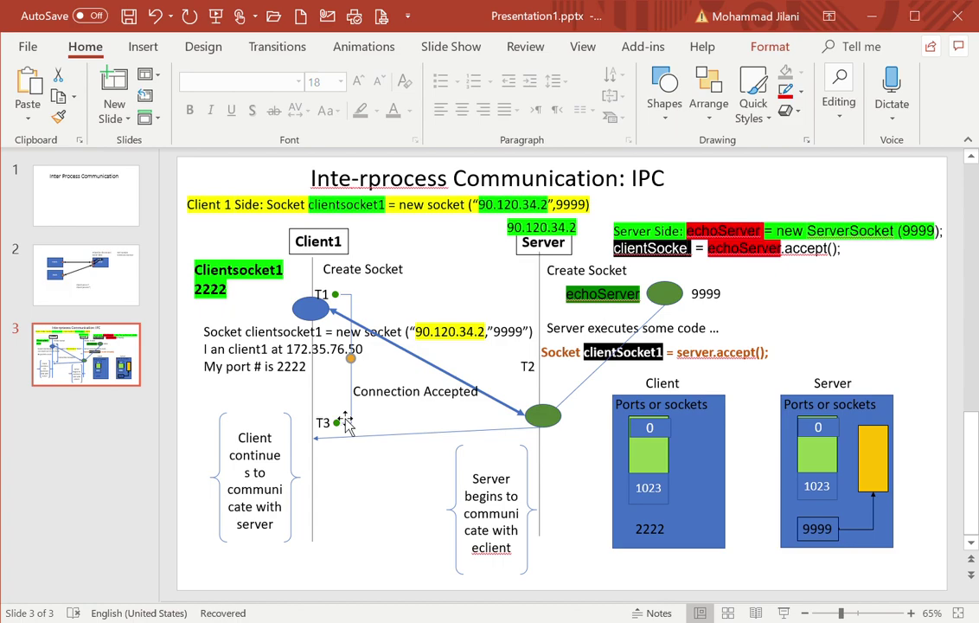
click(195, 456)
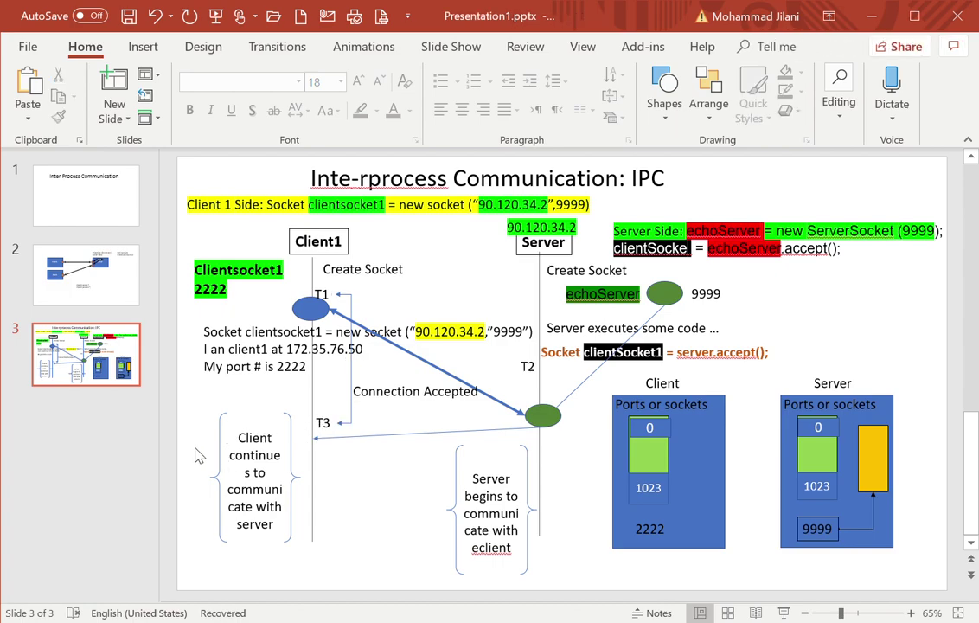